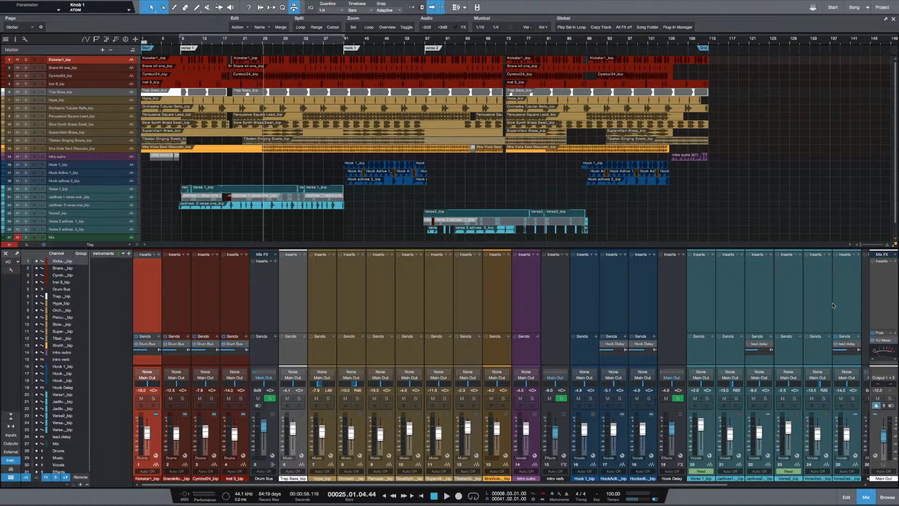
Open the VU Meter on the Main Out channel, adjust its scale knob and move its window over the mixer's edge
click(887, 341)
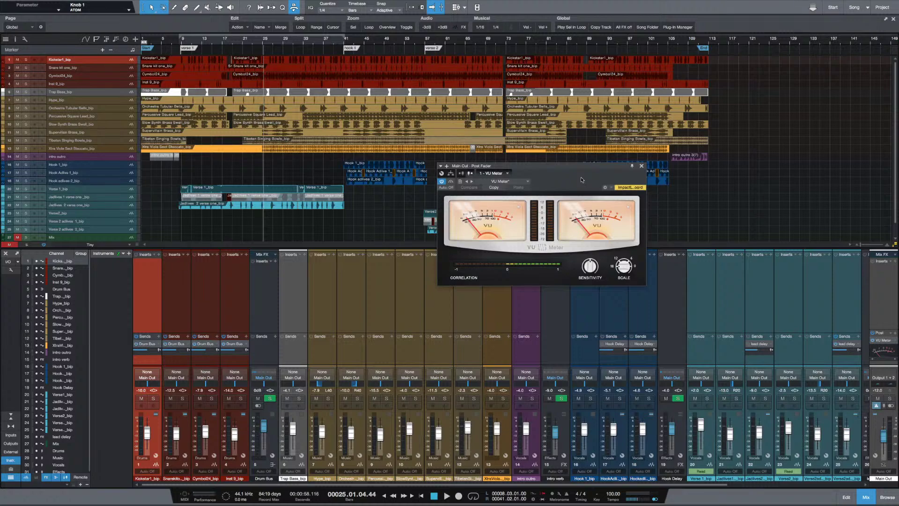
drag(619, 275, 627, 221)
drag(622, 268, 616, 297)
drag(592, 165, 753, 210)
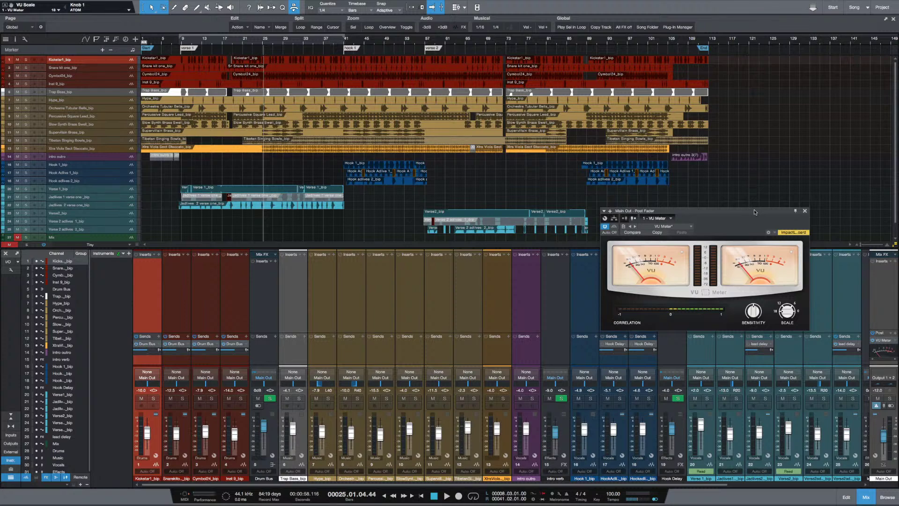
Play the song from the beginning to check its level on the VU Meter, and close the meter window after stopping playback
key(Home)
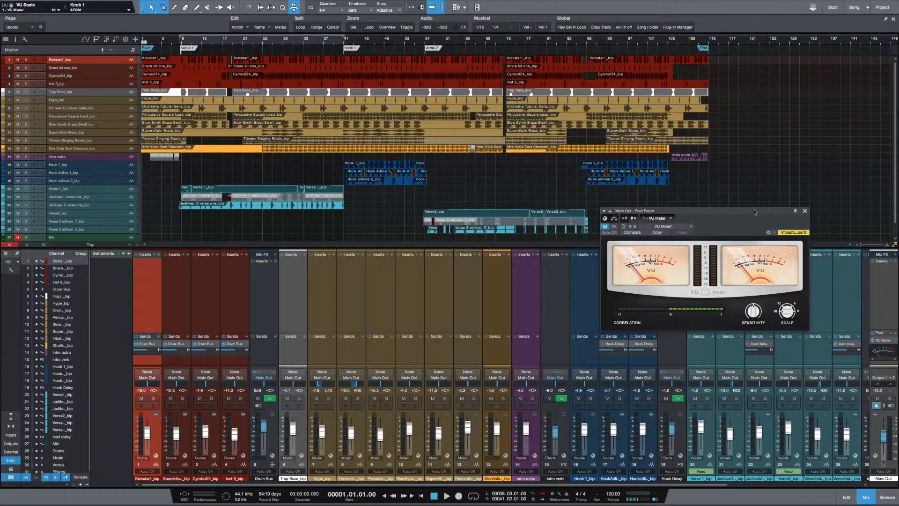
key(space)
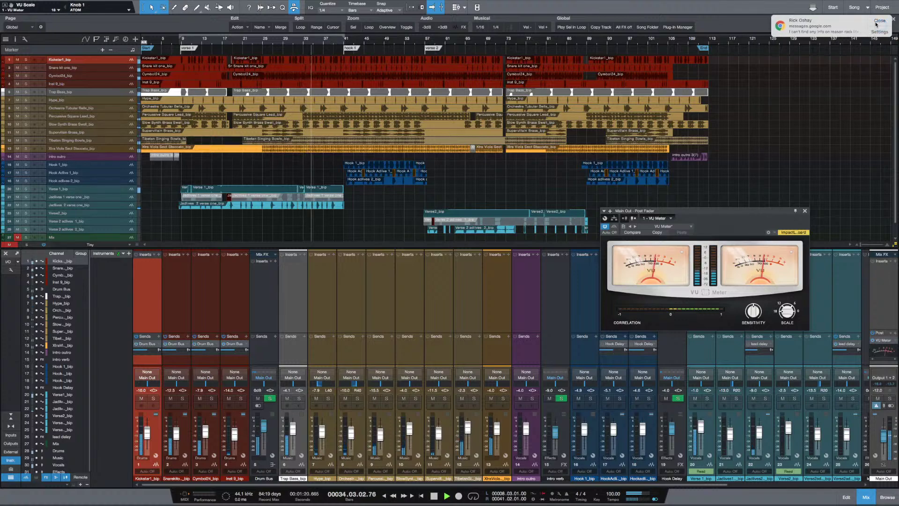
click(877, 21)
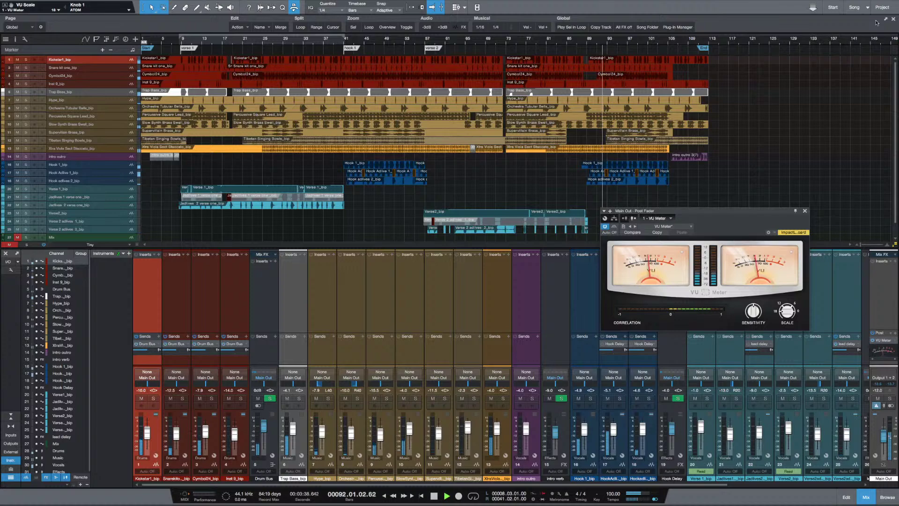
key(space)
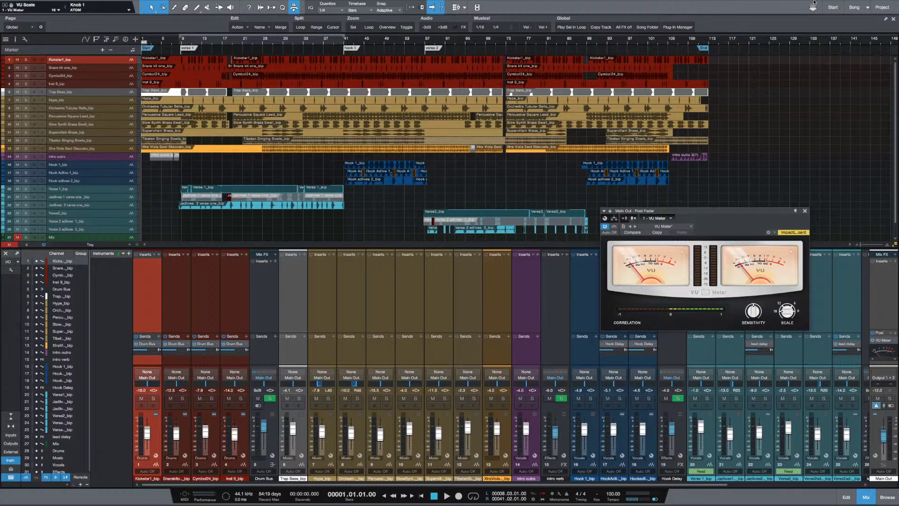
click(805, 211)
Mute the Music and Vocals VCA channels in the mixer
drag(609, 485, 744, 486)
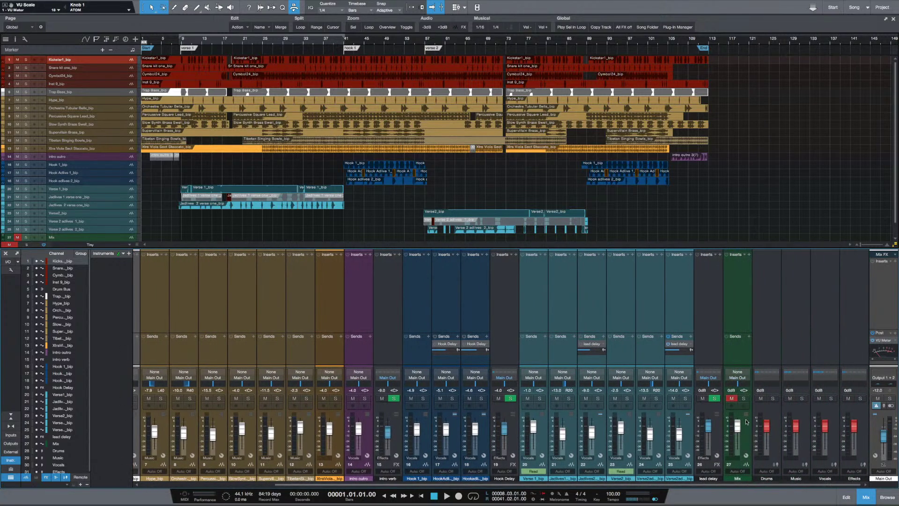
click(791, 399)
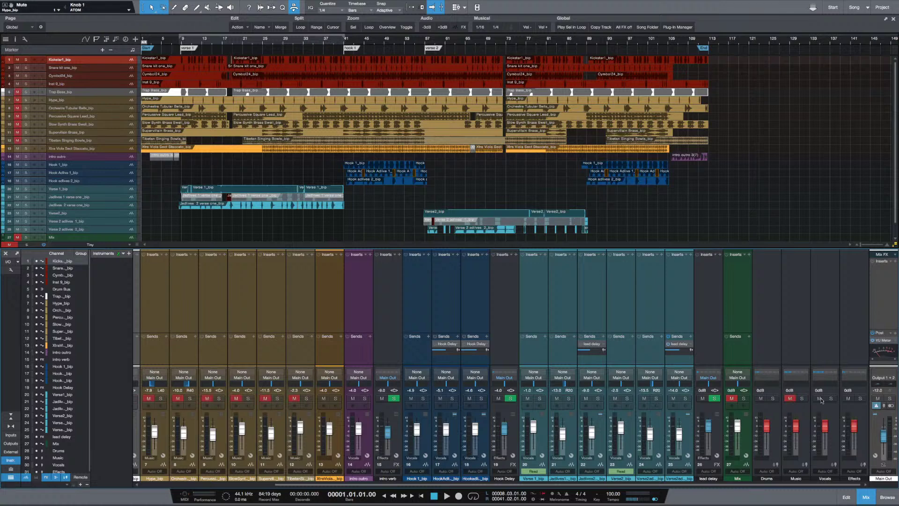
click(820, 400)
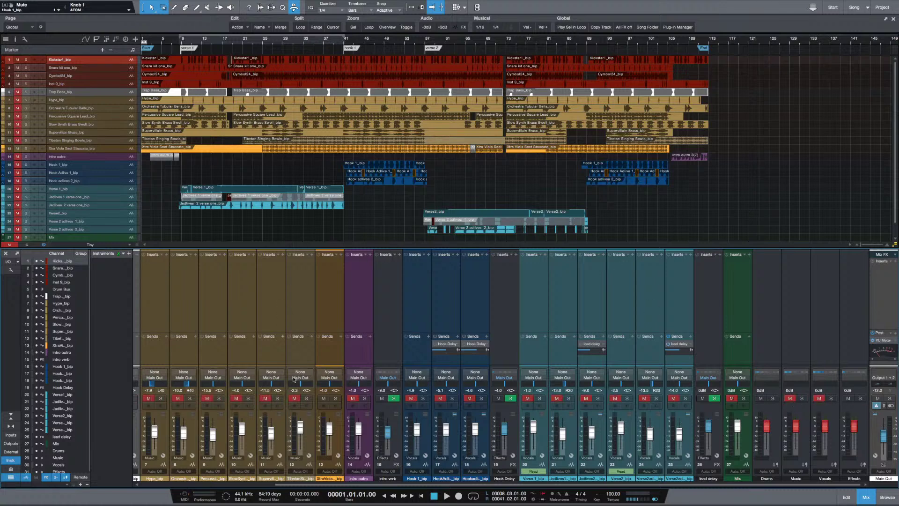
drag(372, 486, 220, 488)
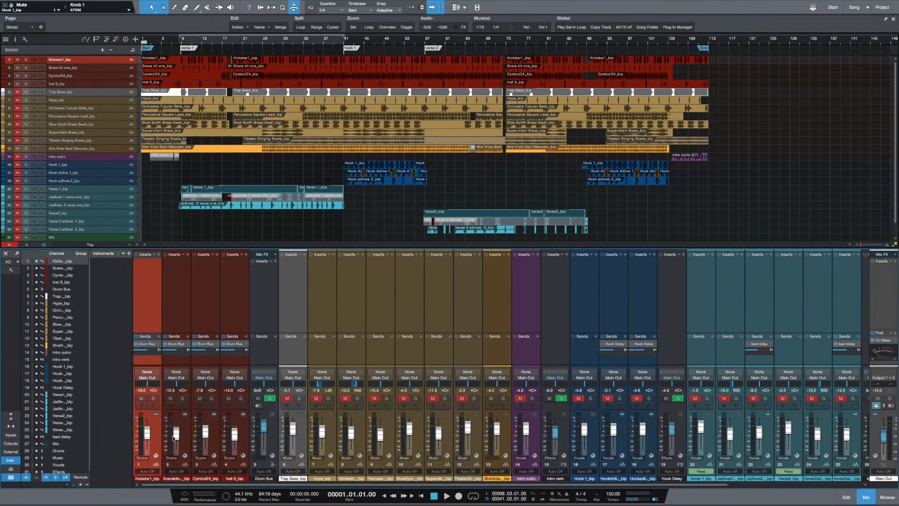
Step through the four drum channels in the mixer, finishing on Kickstar1_bip
click(165, 296)
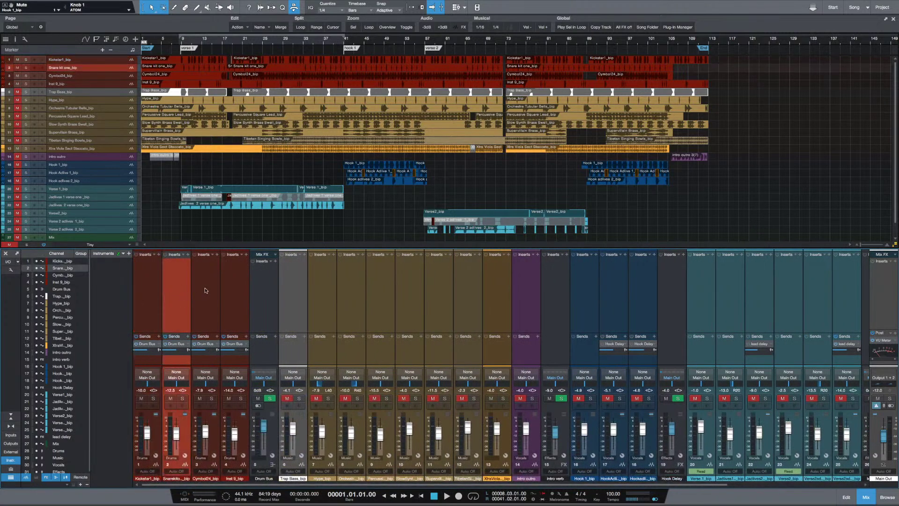
click(205, 288)
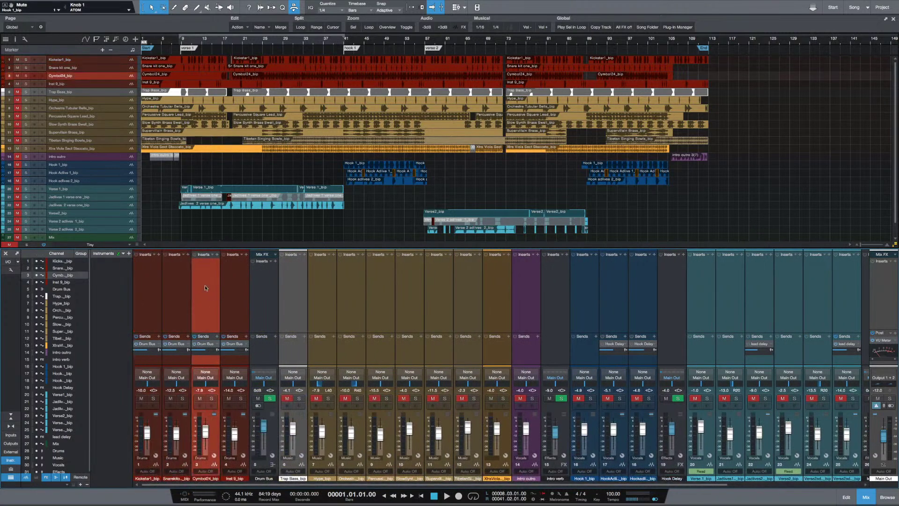
click(231, 287)
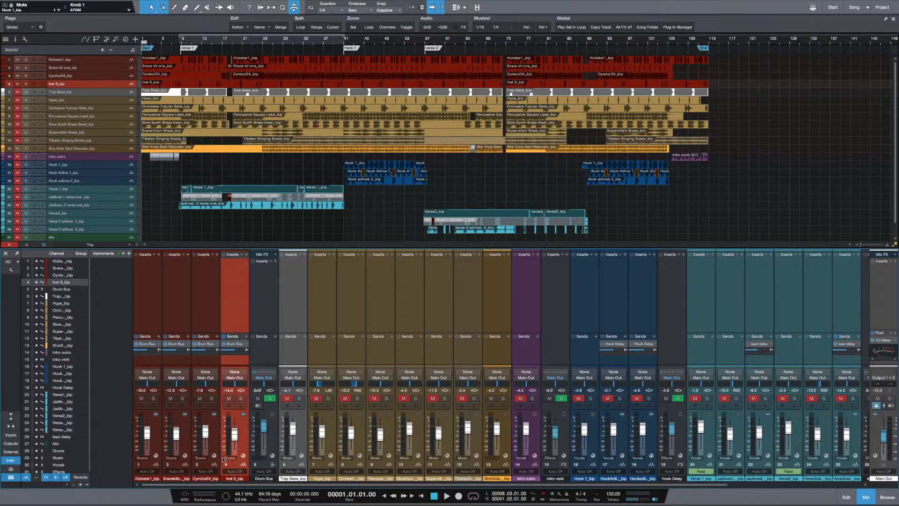
click(206, 295)
click(155, 294)
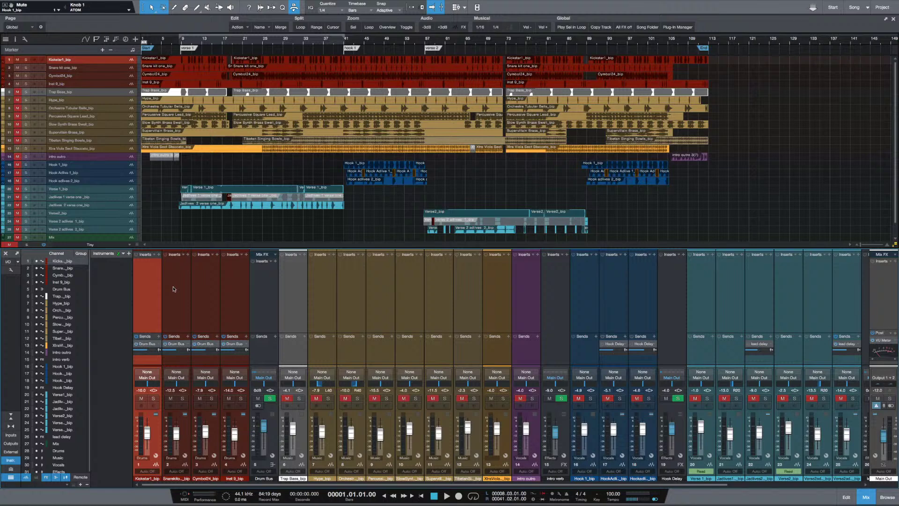
Play the drum tracks from the start of verse 1 and enlarge them in the arrangement
key(space)
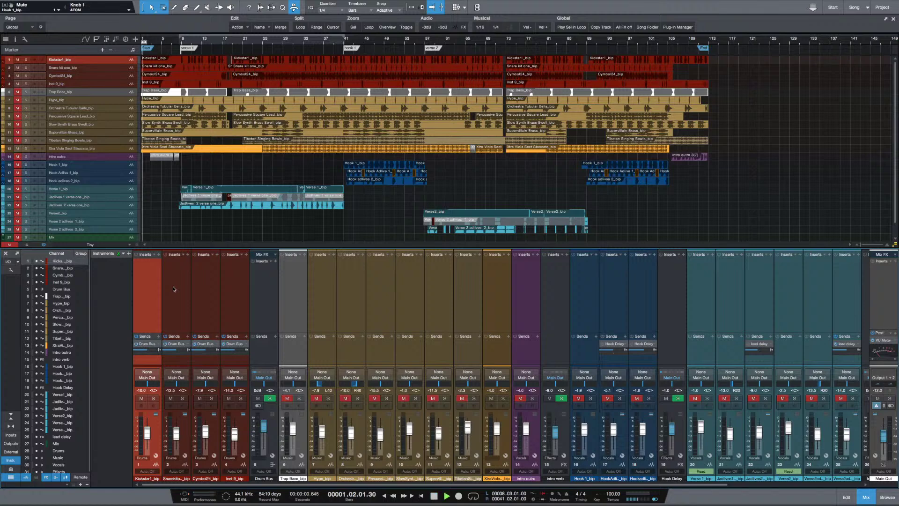
click(180, 64)
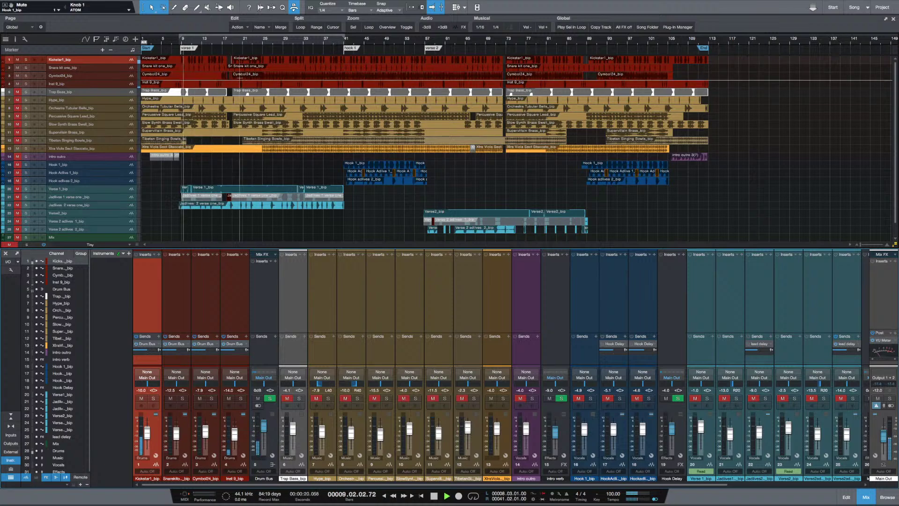
key(shift+e)
key(shift+e)
key(e)
key(e)
key(e)
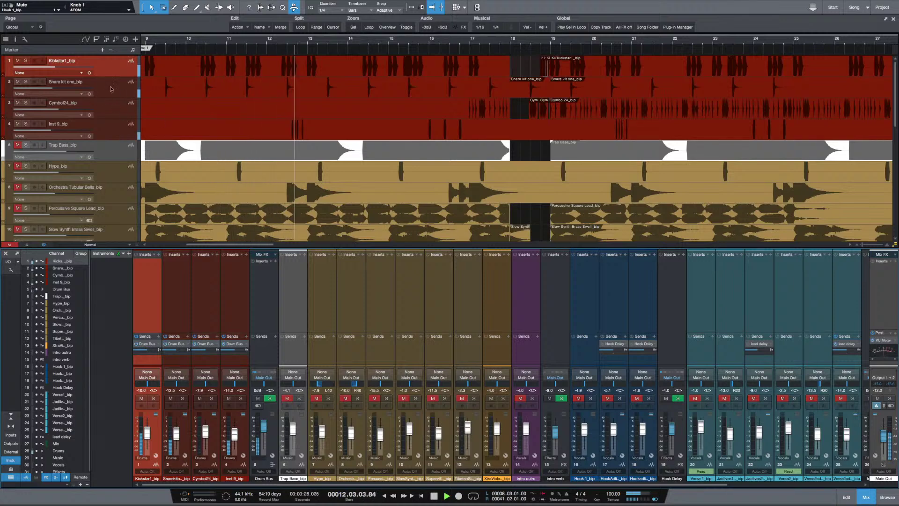
Briefly solo the Snare kit one_bip track, and restart playback shortly after bar 19
click(26, 82)
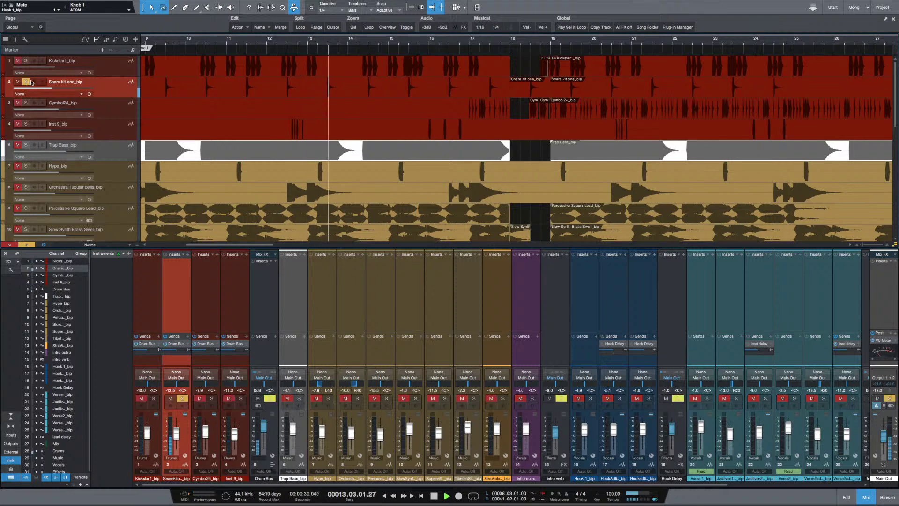
click(27, 82)
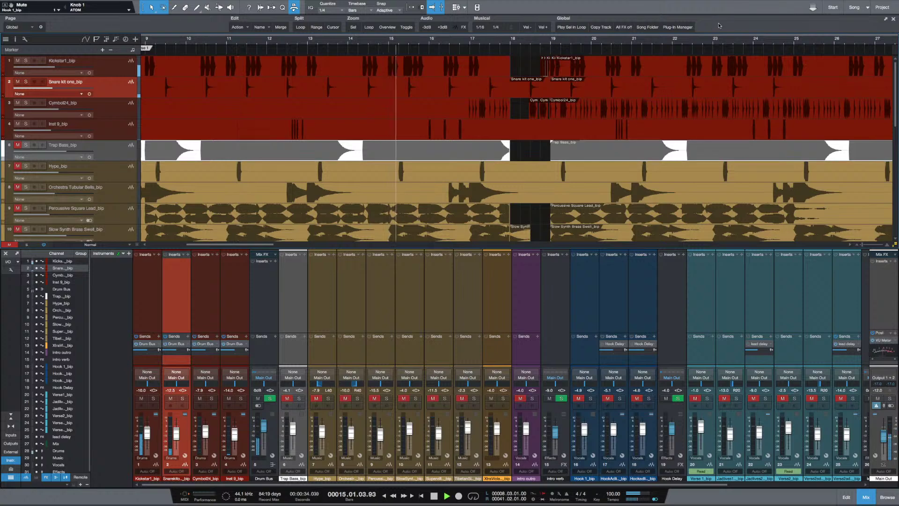
key(space)
click(565, 60)
key(space)
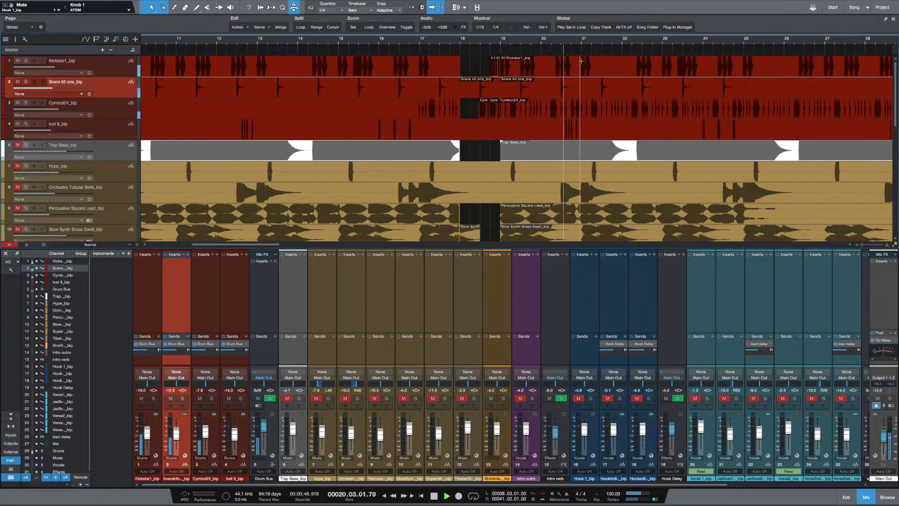
Select bars 21 to 25 on the kick and snare tracks and loop playback over that range
drag(580, 60, 746, 129)
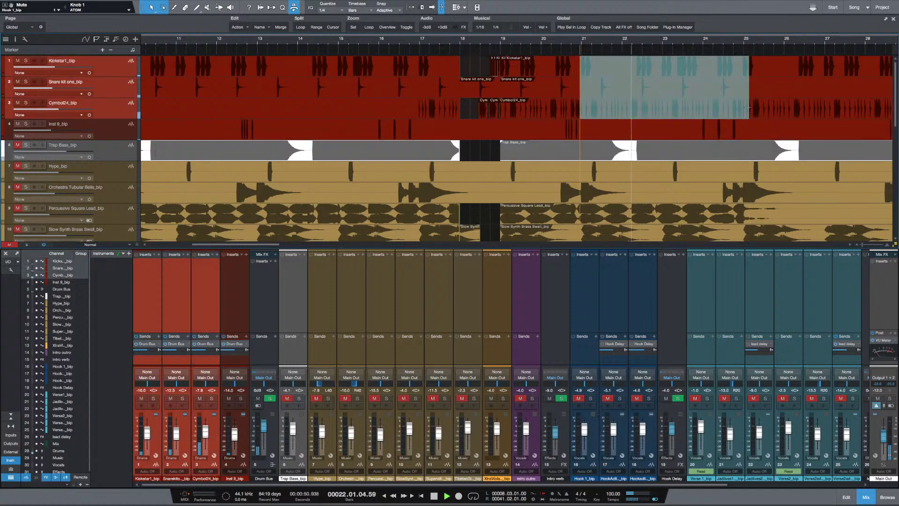
click(576, 52)
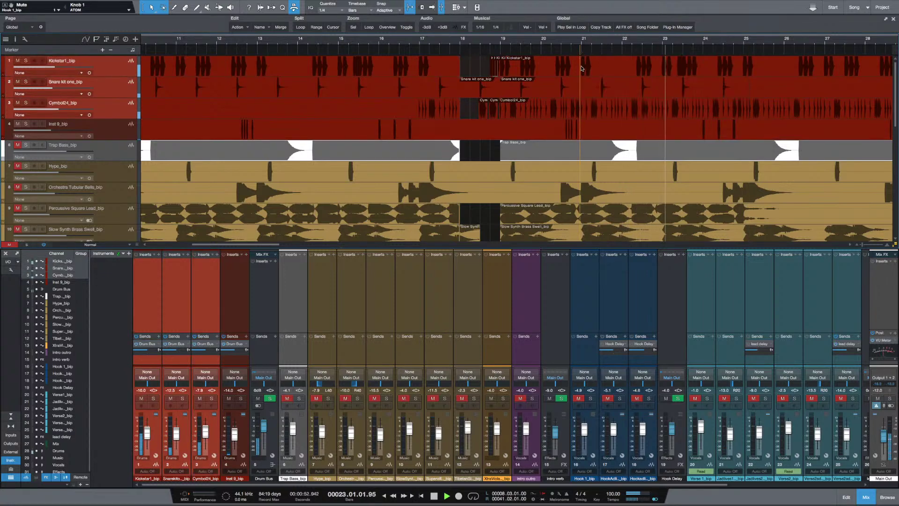
drag(581, 63, 745, 81)
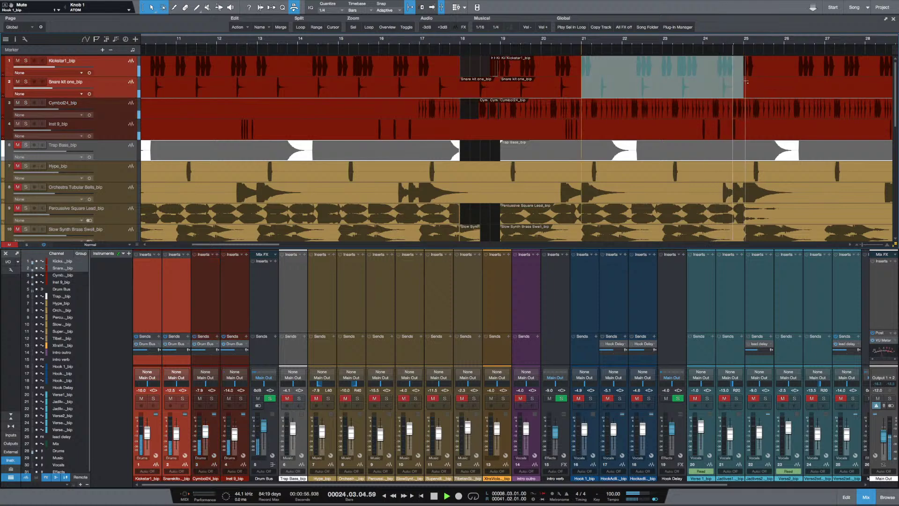
key(p)
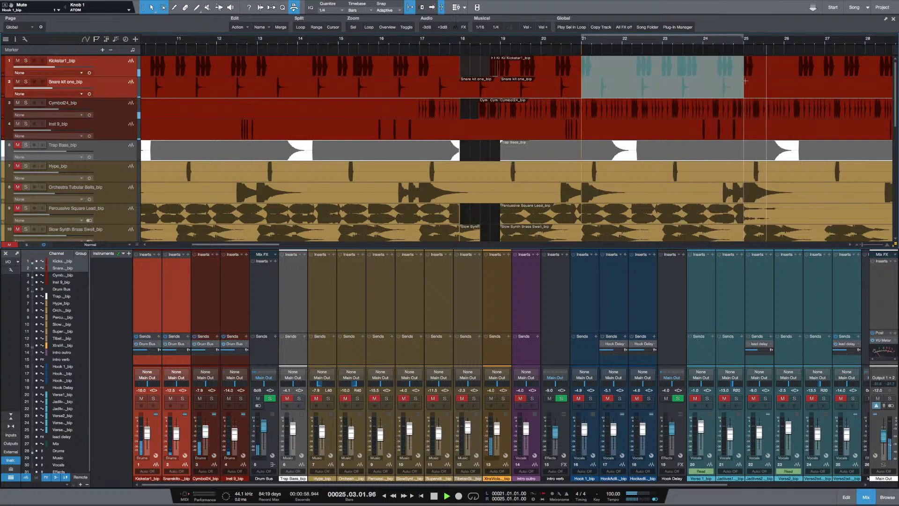
key(slash)
key(f)
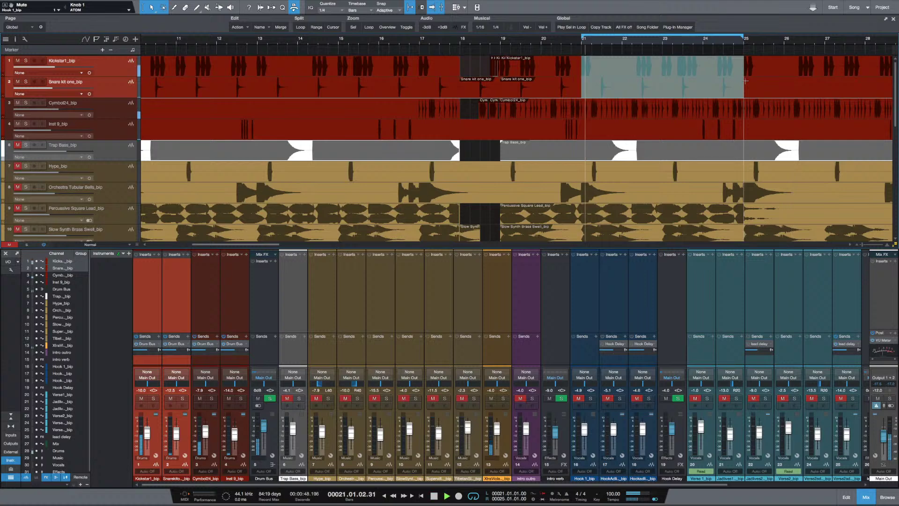
Assign the Xtra Viola Sect Staccato_bip channel to the Music VCA so it is muted with that group
scroll(544, 95, down, 5)
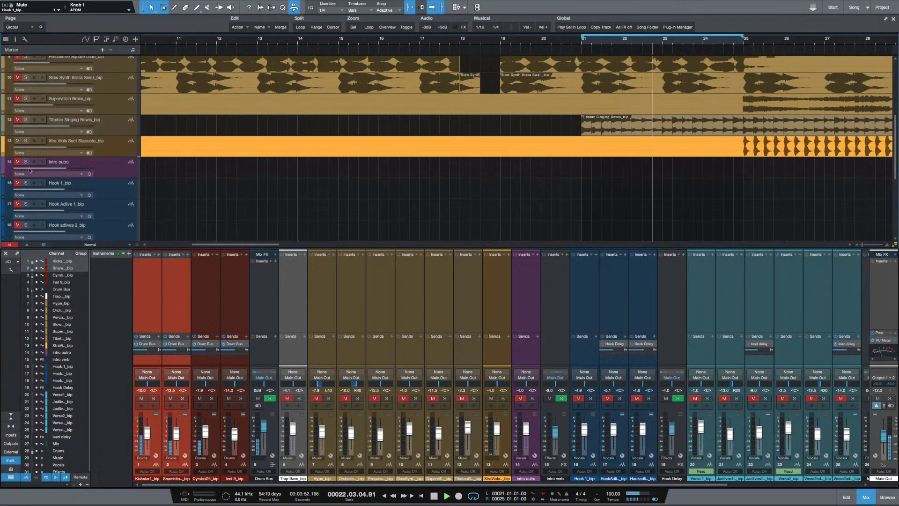
click(244, 149)
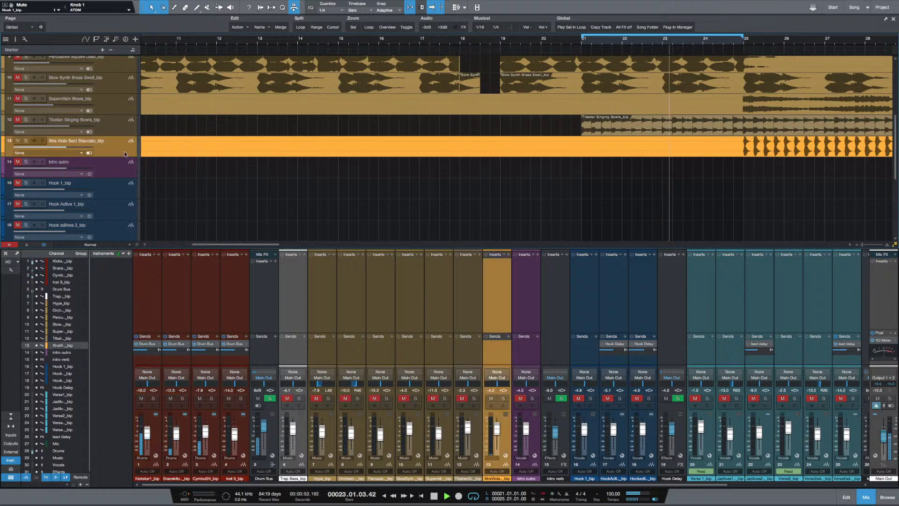
click(503, 458)
click(505, 480)
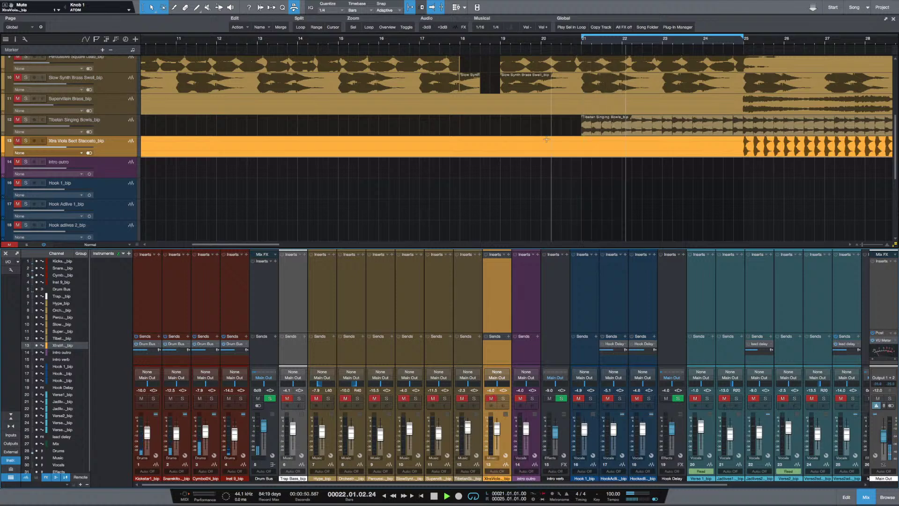
Lower the volume of the Inst 9_bip channel to -20.0 dB
scroll(552, 151, up, 6)
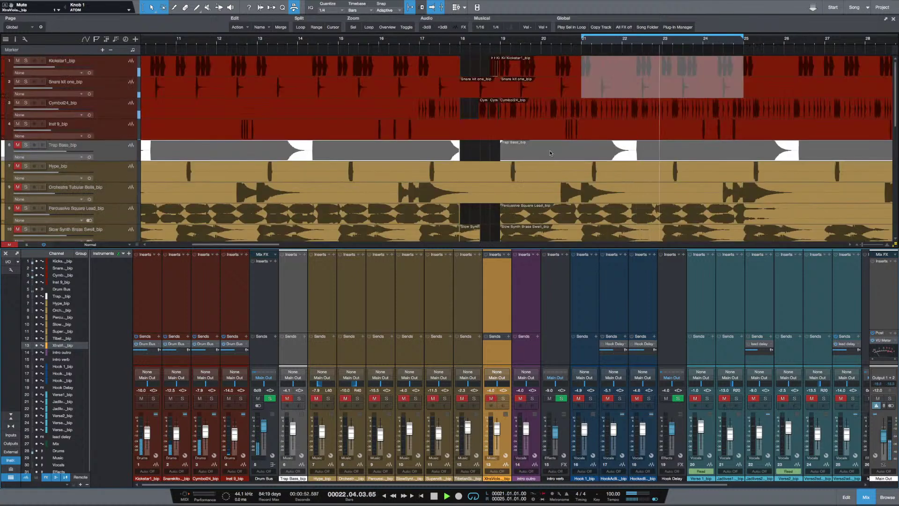
key(e)
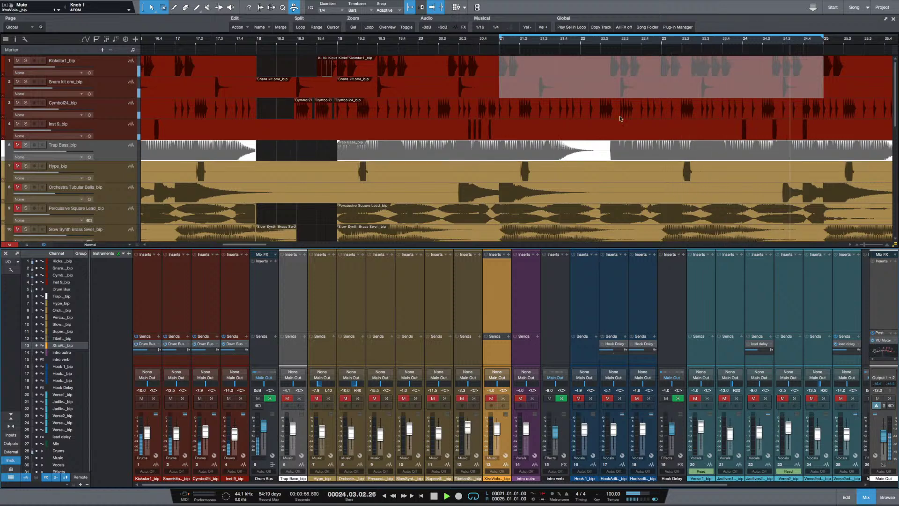
click(118, 130)
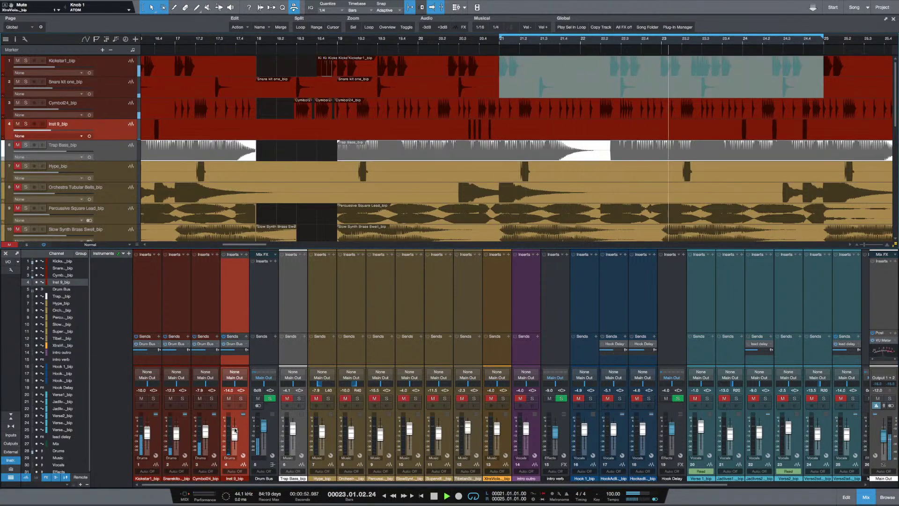
drag(234, 434, 238, 443)
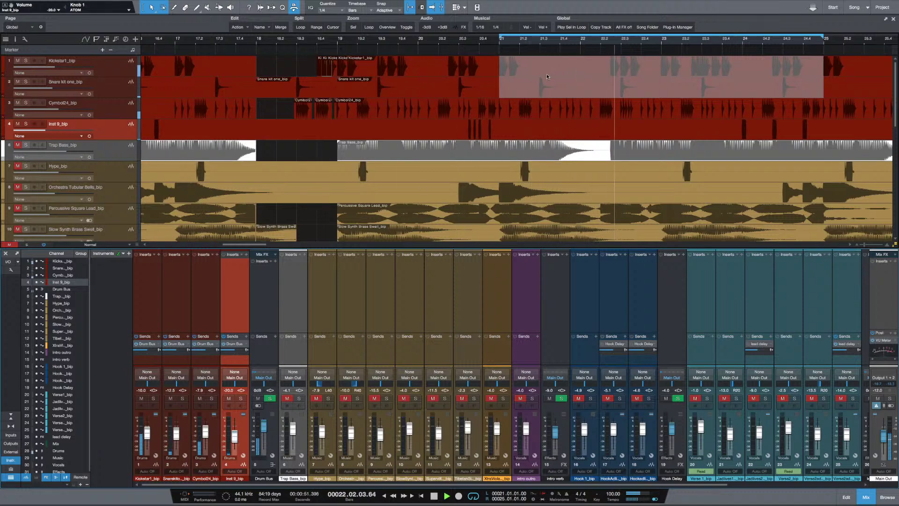
Select the Kickstar1_bip channel and open the effects browser with playback stopped
click(151, 283)
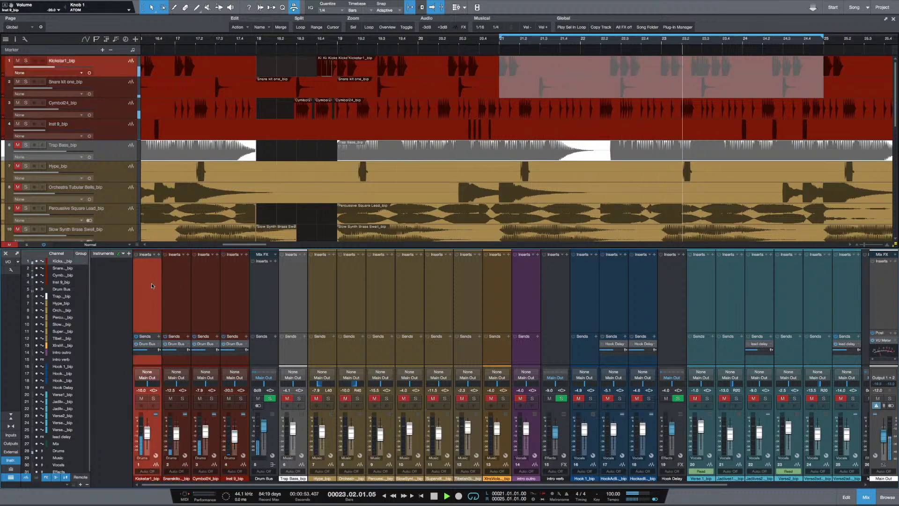
key(space)
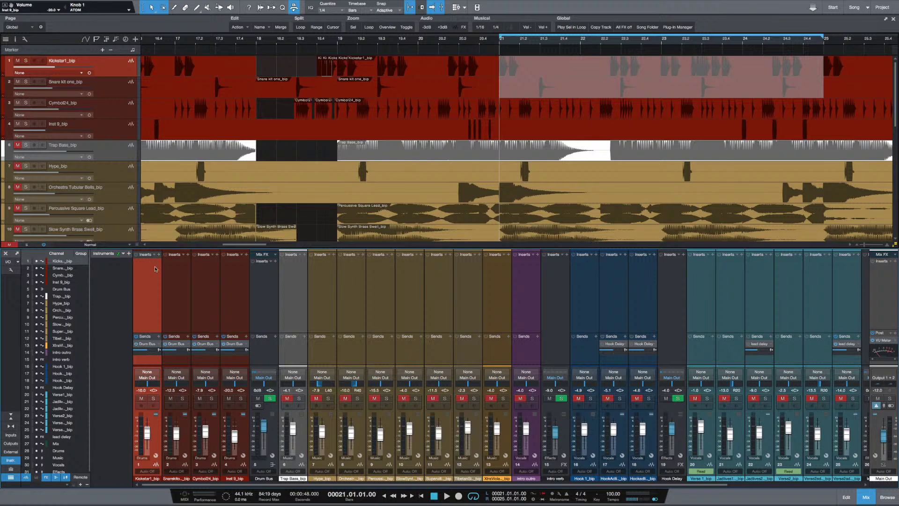
key(F5)
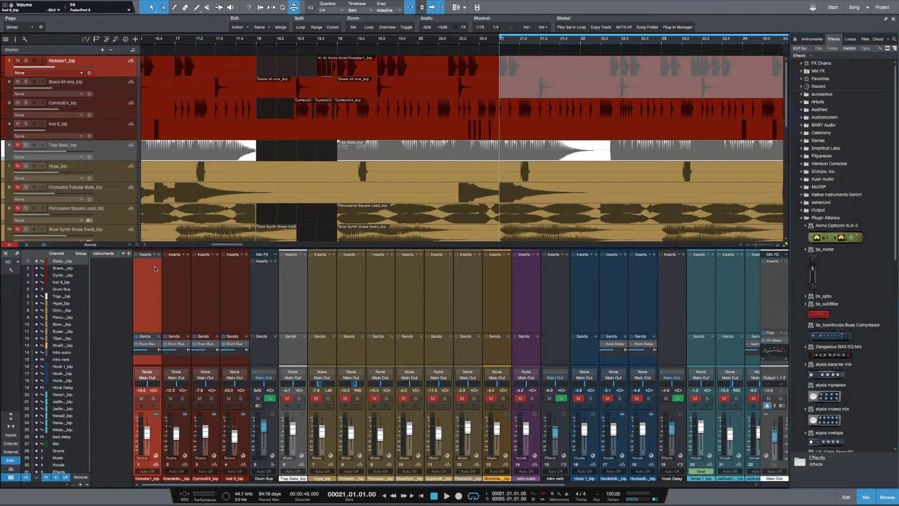
Insert the McDSP FilterBank F202 plug-in on the Kickstar1_bip channel
click(825, 219)
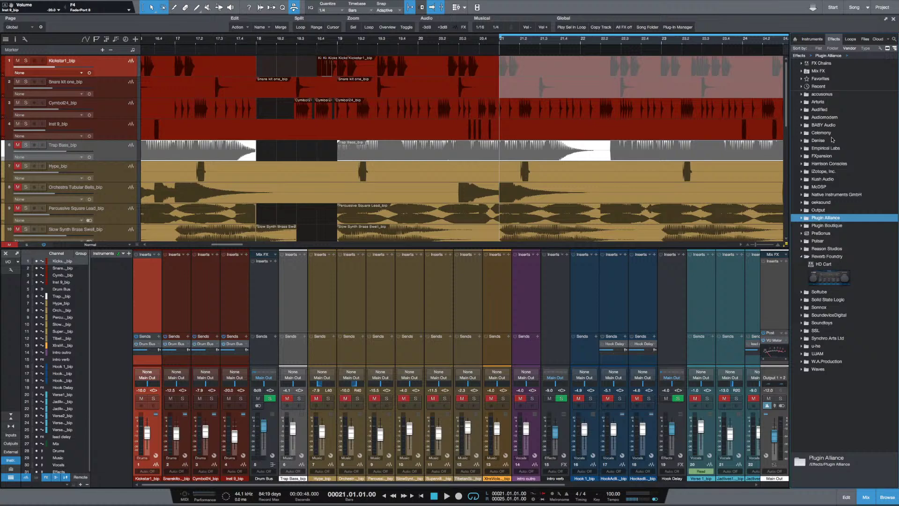
click(822, 187)
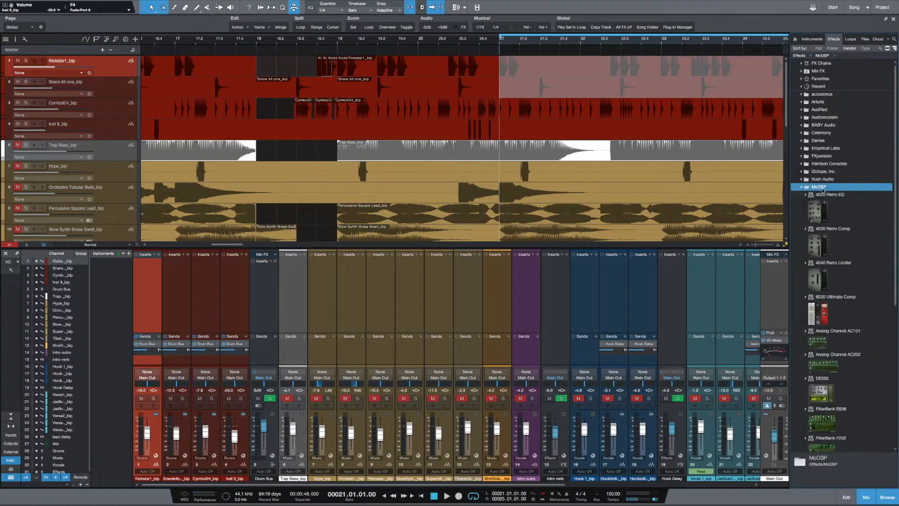
scroll(819, 315, down, 5)
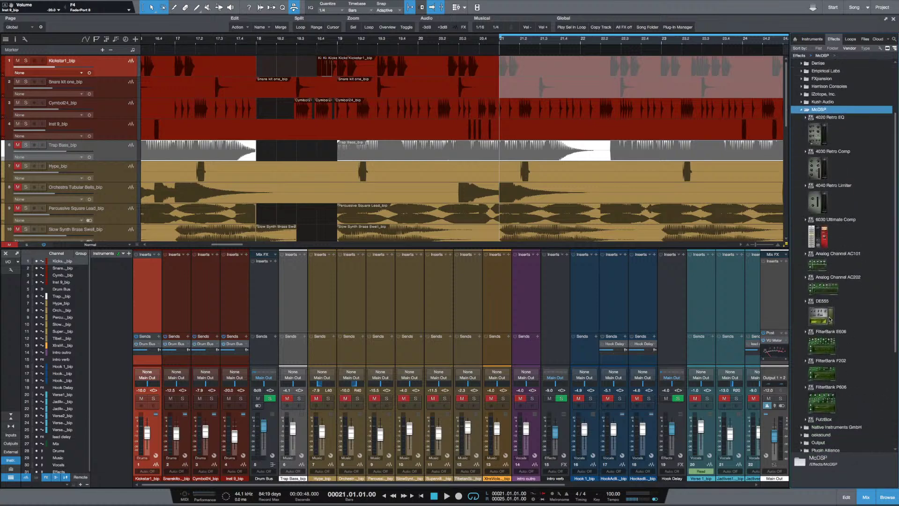
scroll(829, 319, down, 1)
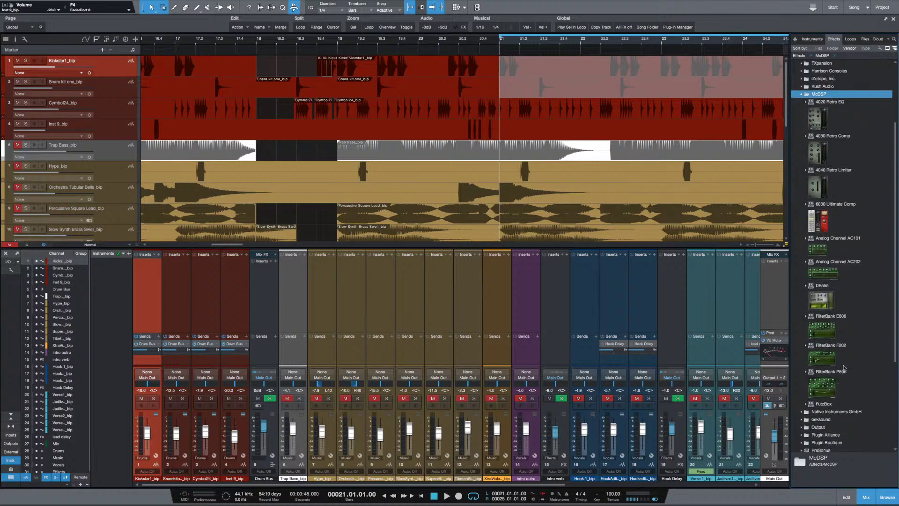
click(858, 350)
drag(837, 349, 166, 289)
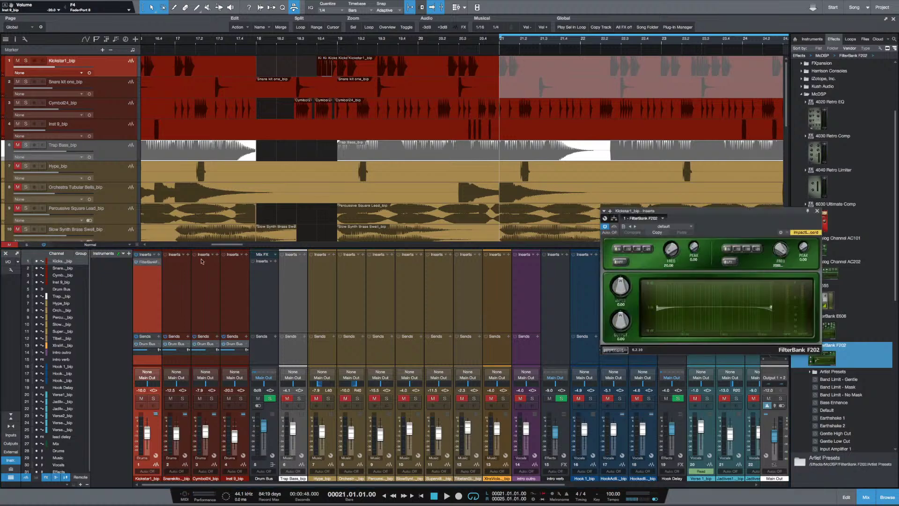
Set the FilterBank F202 high-pass frequency on the kick to about 41 Hz with a resonant peak while the loop plays
drag(697, 212, 516, 206)
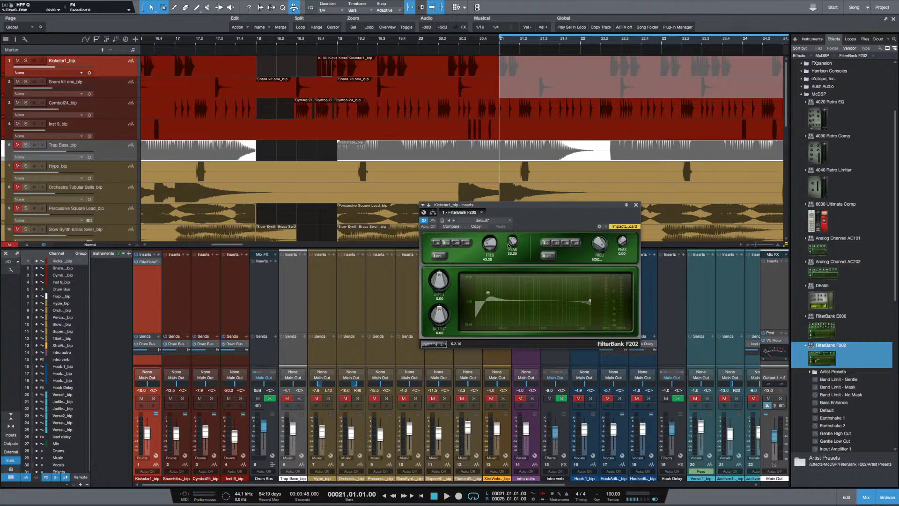
drag(505, 214, 475, 226)
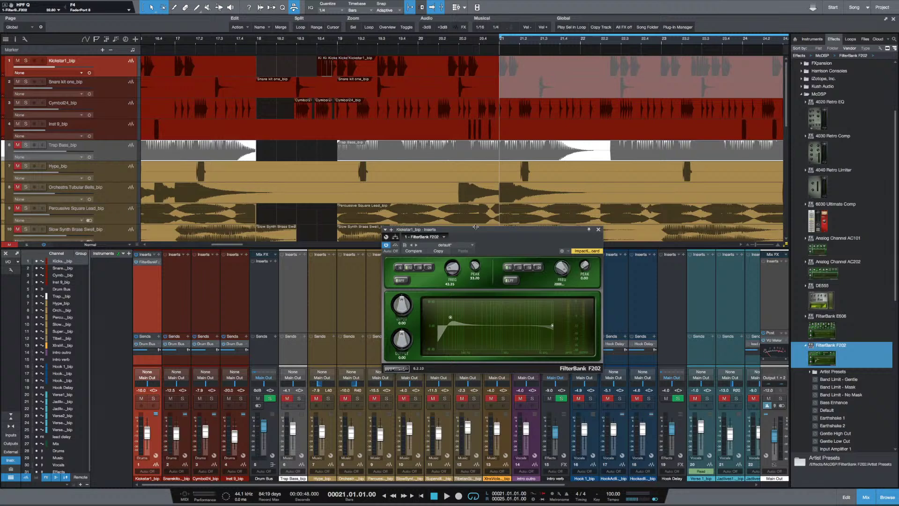
key(space)
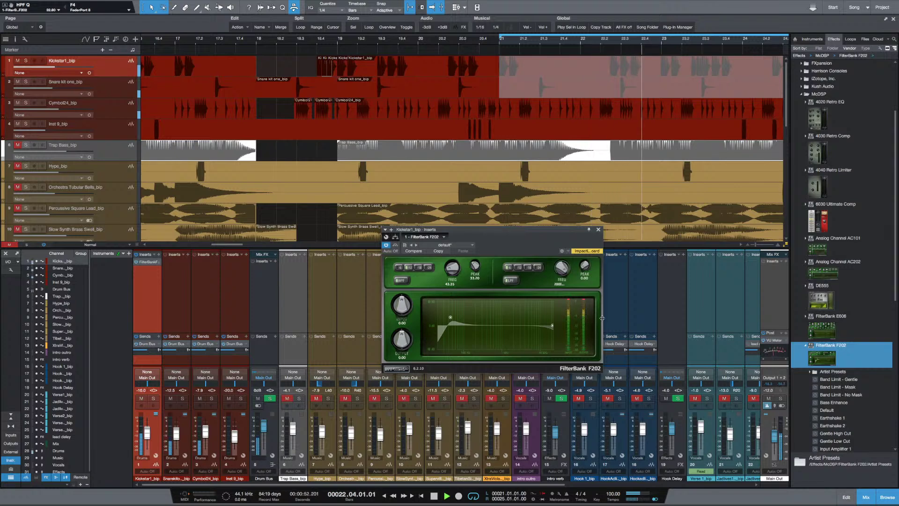
drag(452, 274, 475, 268)
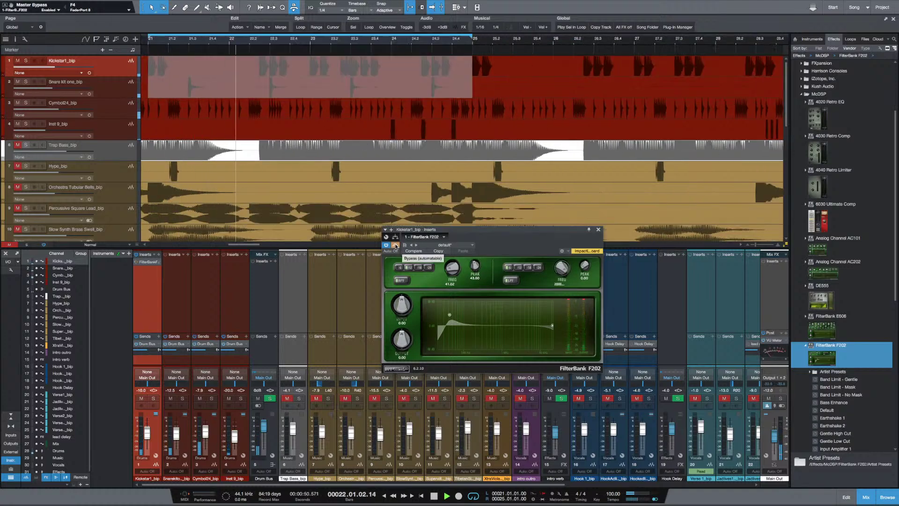
Compare the kick with FilterBank F202 bypassed and active, and raise its input gain to 2.50
click(395, 246)
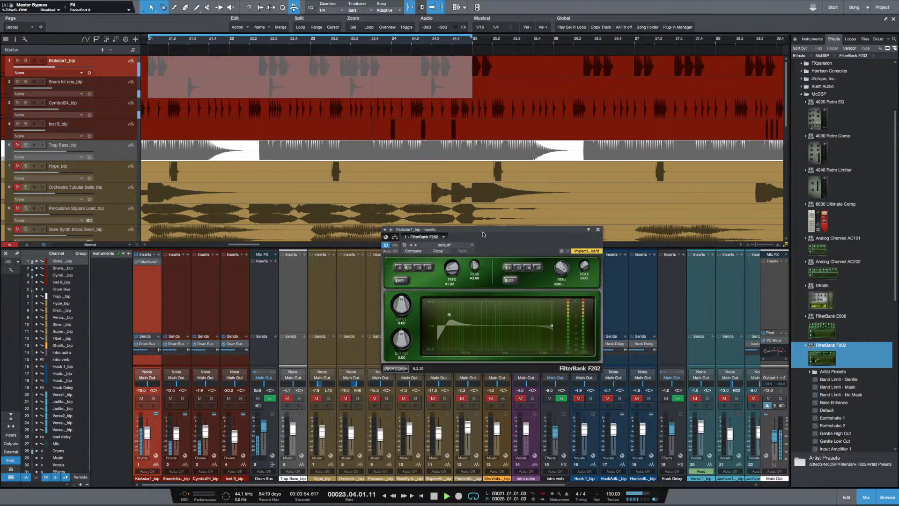
drag(482, 241, 480, 243)
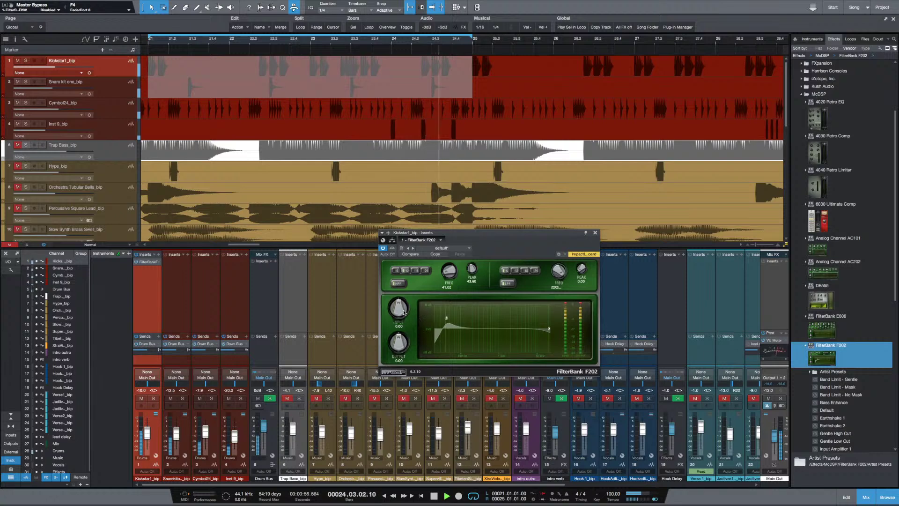
mouse_move(399, 315)
mouse_down()
mouse_move(413, 322)
mouse_move(400, 312)
mouse_up()
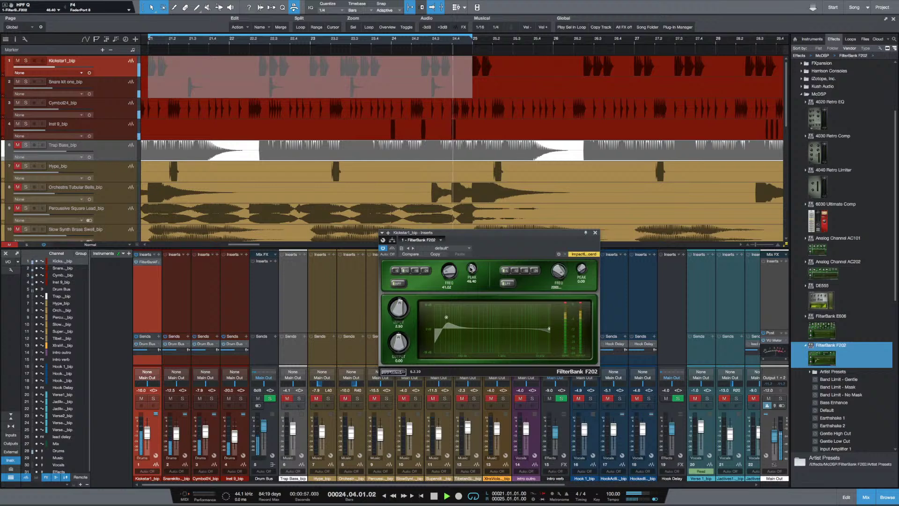
Try a steeper high-pass slope on the kick filter, restore the gentler slope, set the high-pass peak to 54.80 and stop playback
click(417, 271)
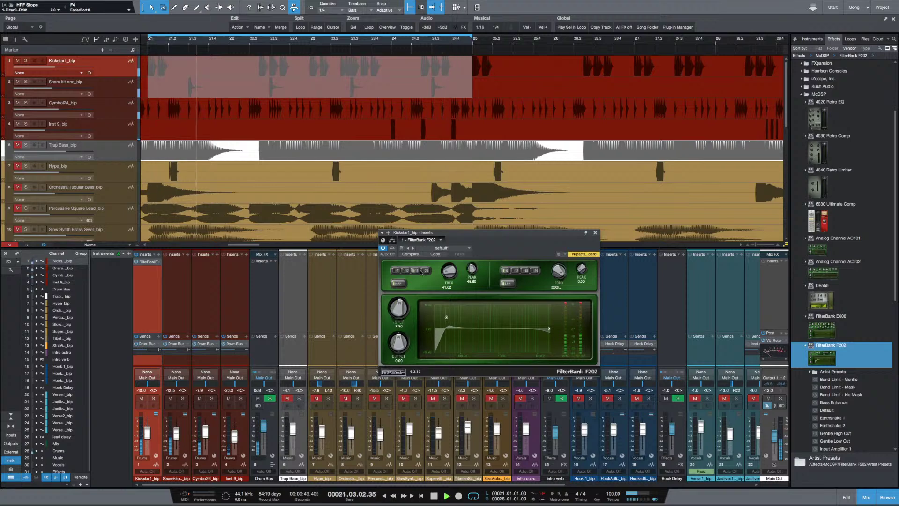
drag(472, 270, 477, 265)
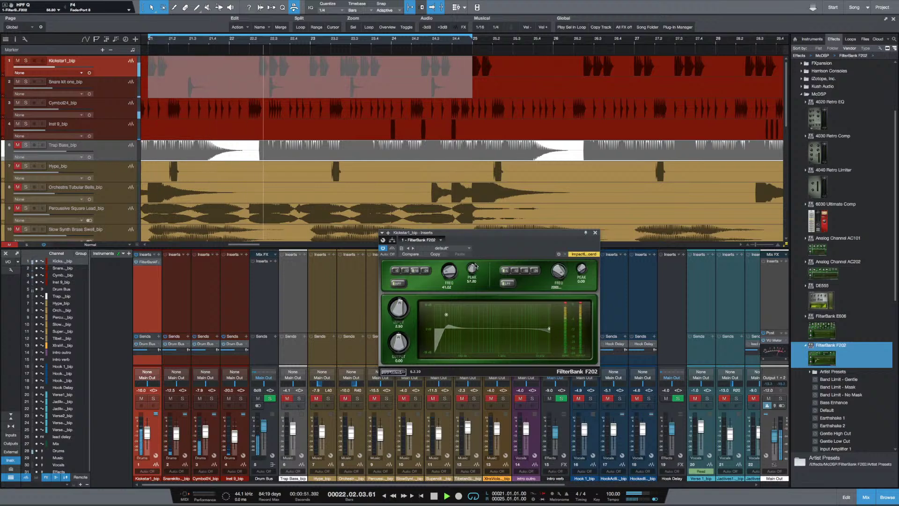
click(406, 271)
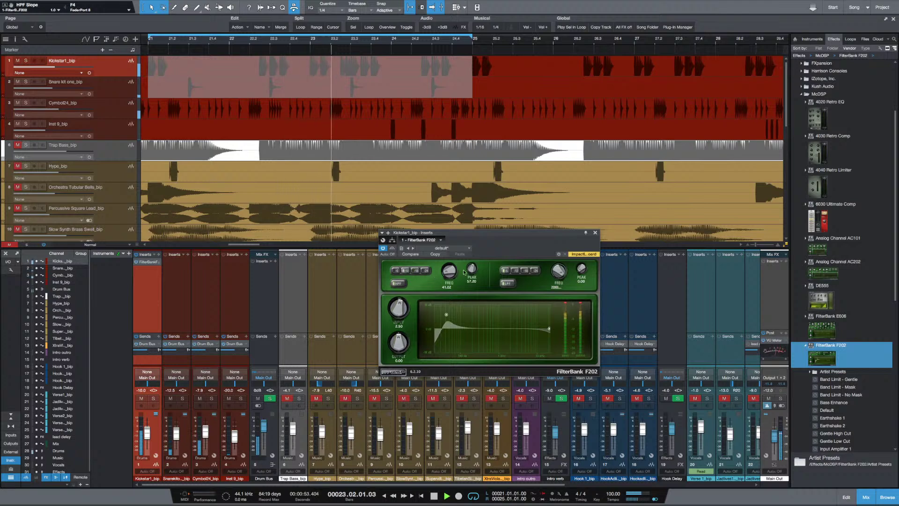
drag(472, 269, 480, 265)
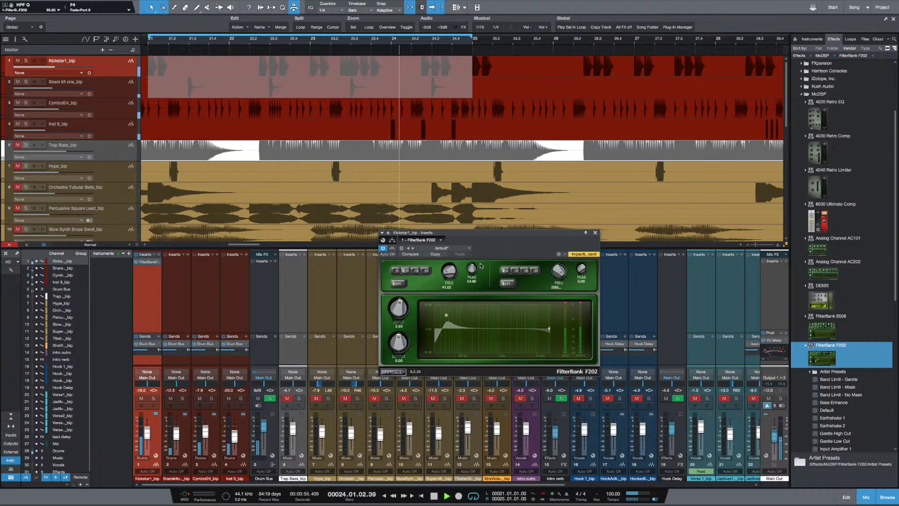
key(space)
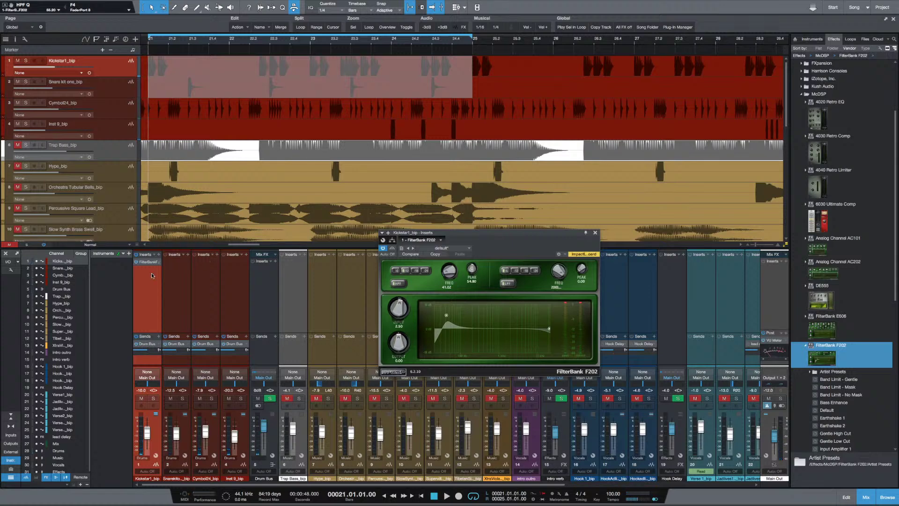
click(159, 256)
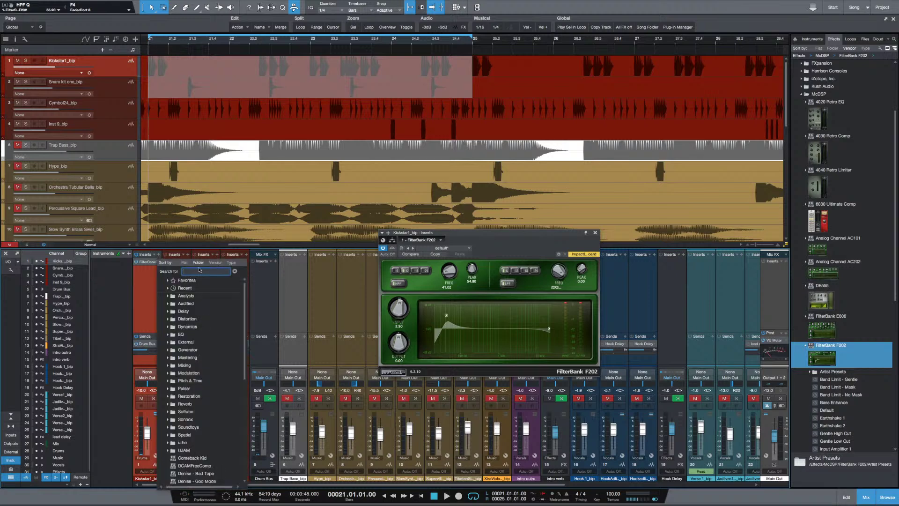
text(sm)
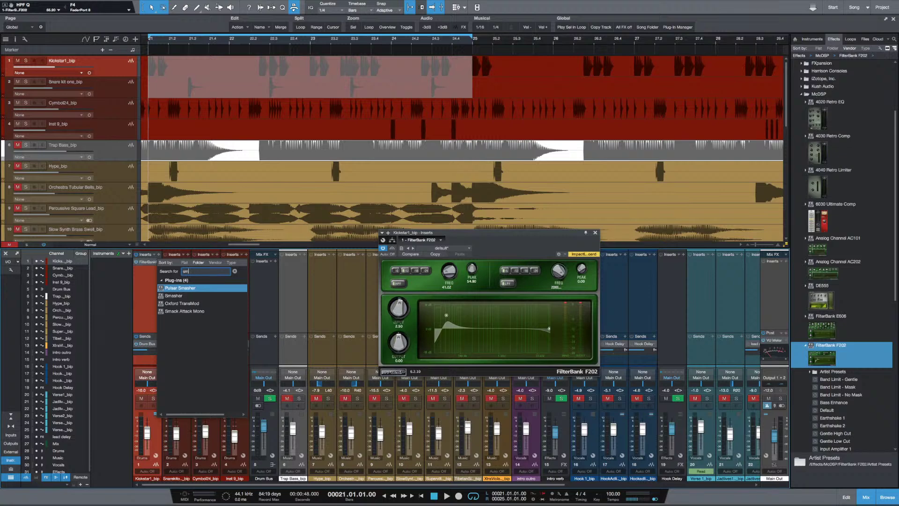
key(BackSpace)
key(BackSpace)
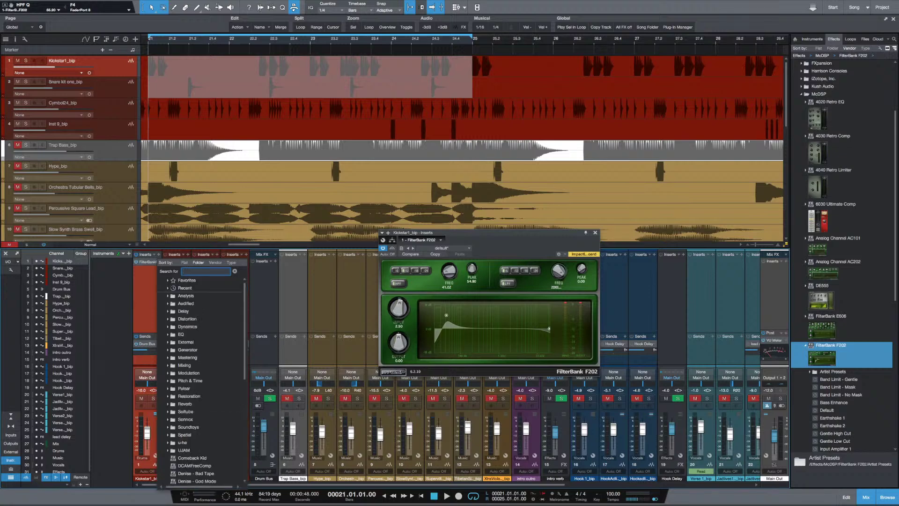
key(Escape)
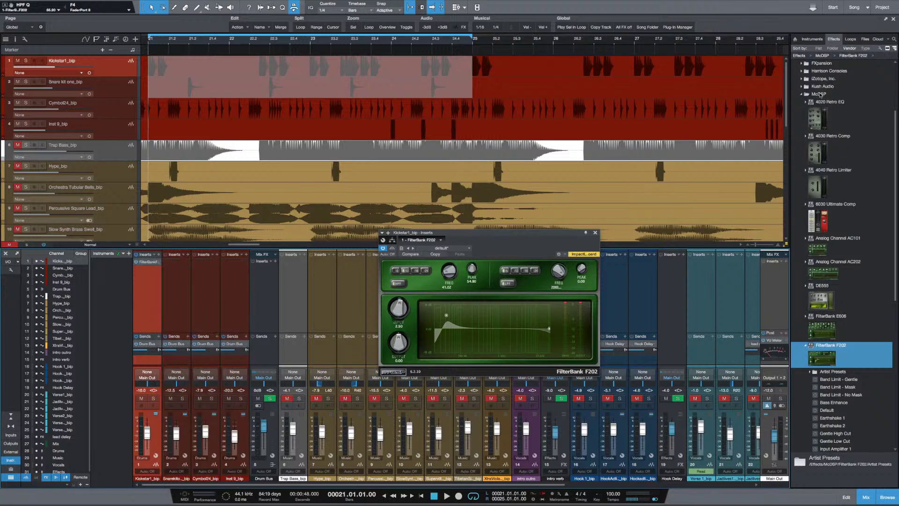
Collapse the McDSP folder and show the hidden vendors and plug-ins in the effects browser
click(839, 95)
click(835, 164)
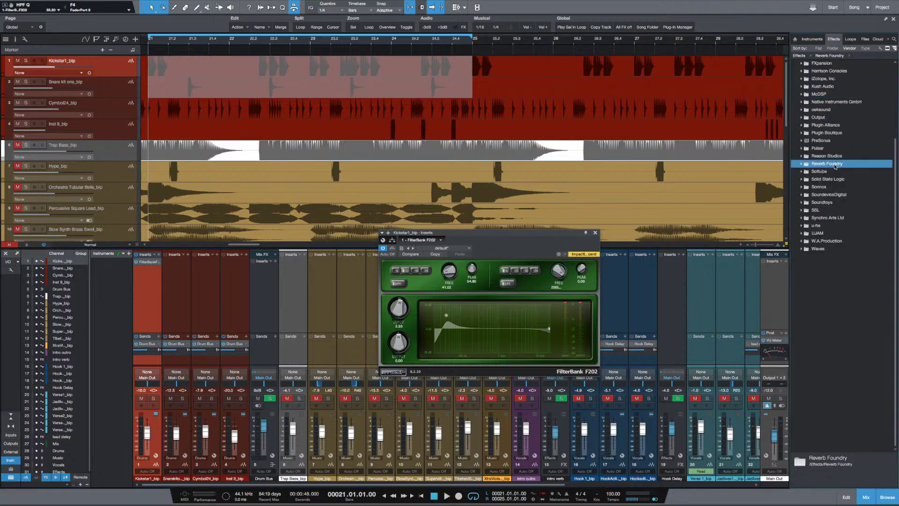
scroll(830, 115, up, 2)
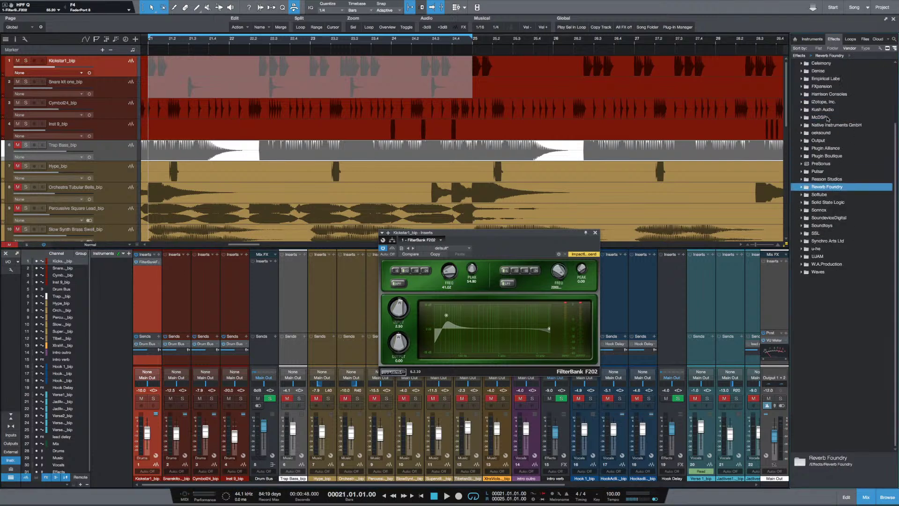
scroll(827, 119, up, 1)
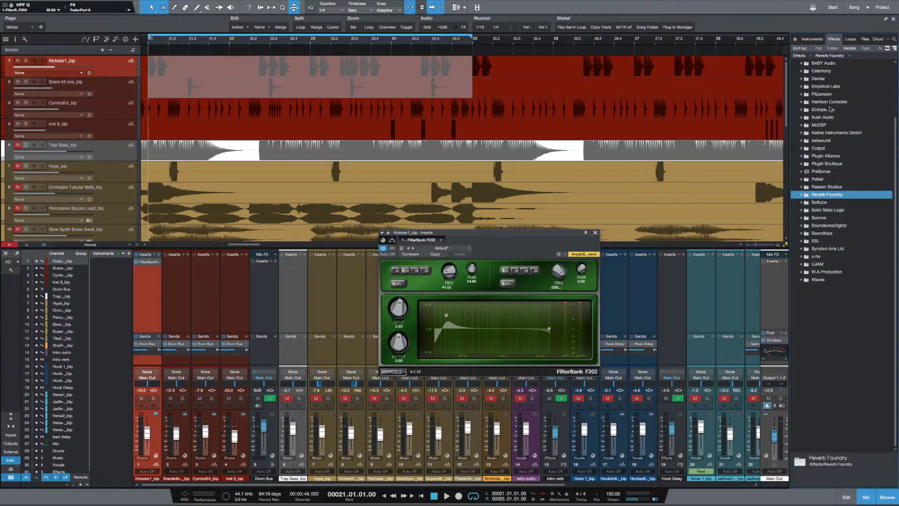
scroll(829, 180, up, 3)
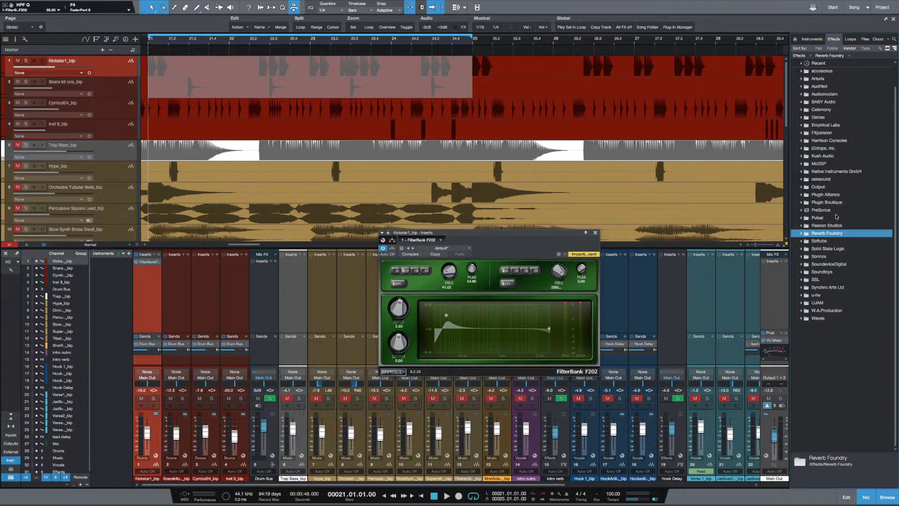
scroll(837, 213, up, 2)
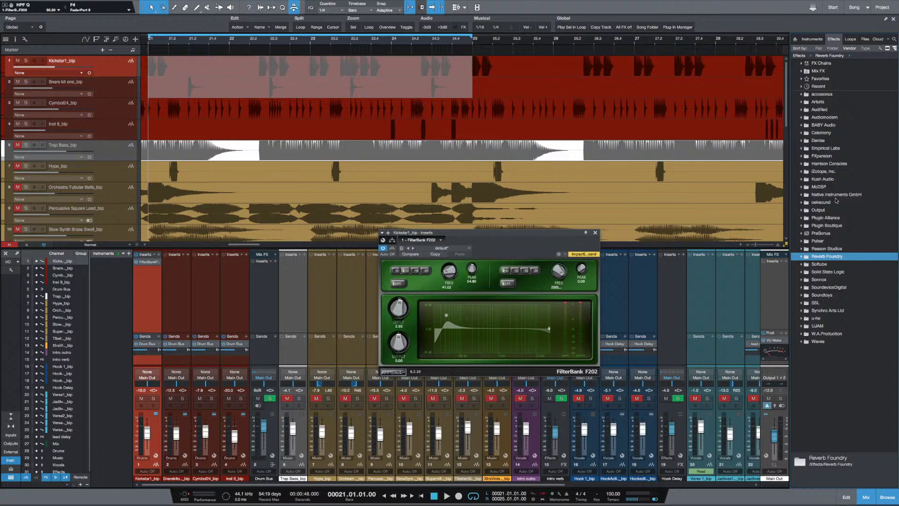
click(880, 49)
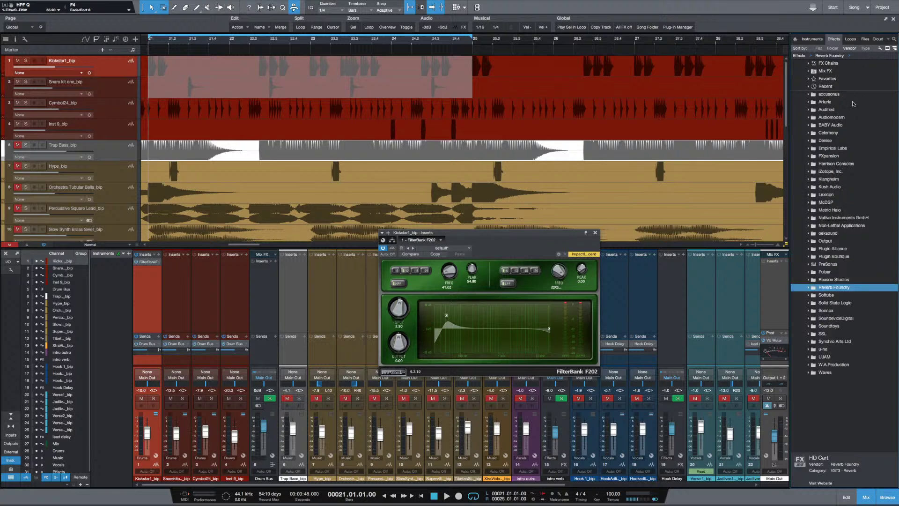
Insert the Metric Halo MH TransientControl plug-in after FilterBank F202 on the Kickstar1_bip channel
click(848, 210)
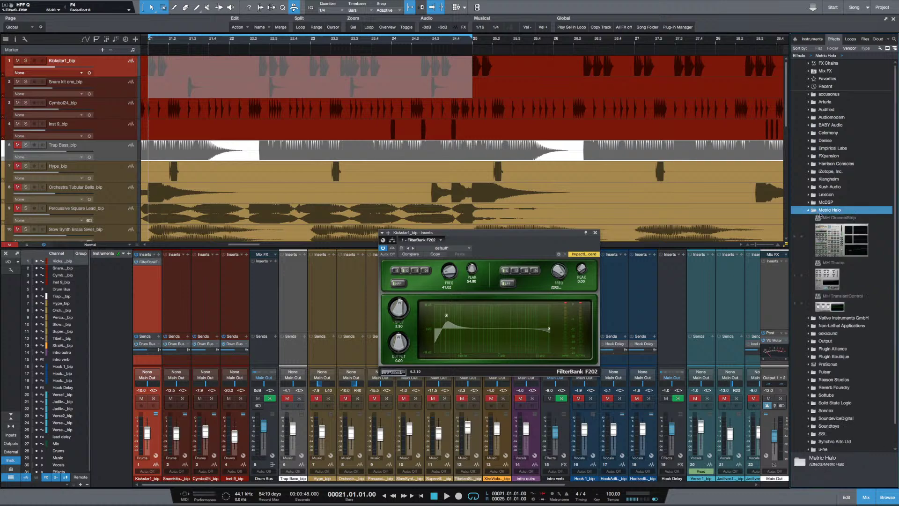
click(830, 281)
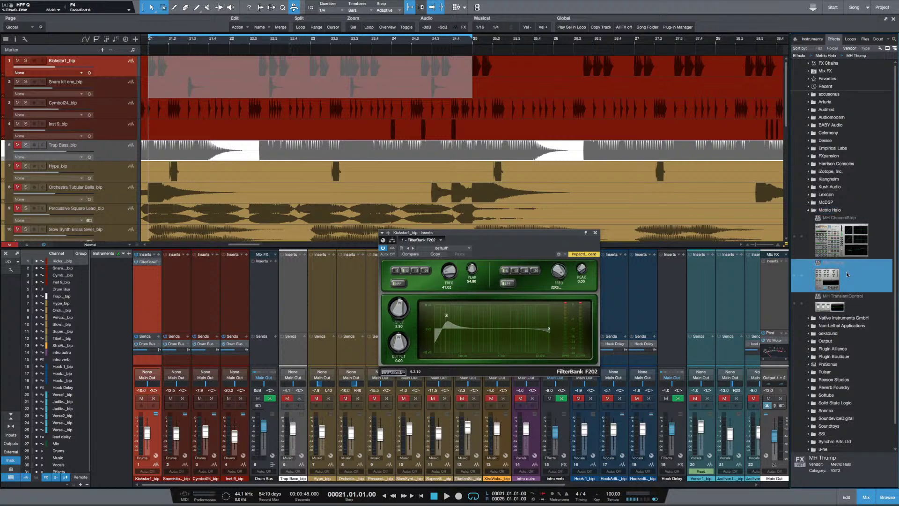
scroll(842, 281, down, 1)
click(859, 287)
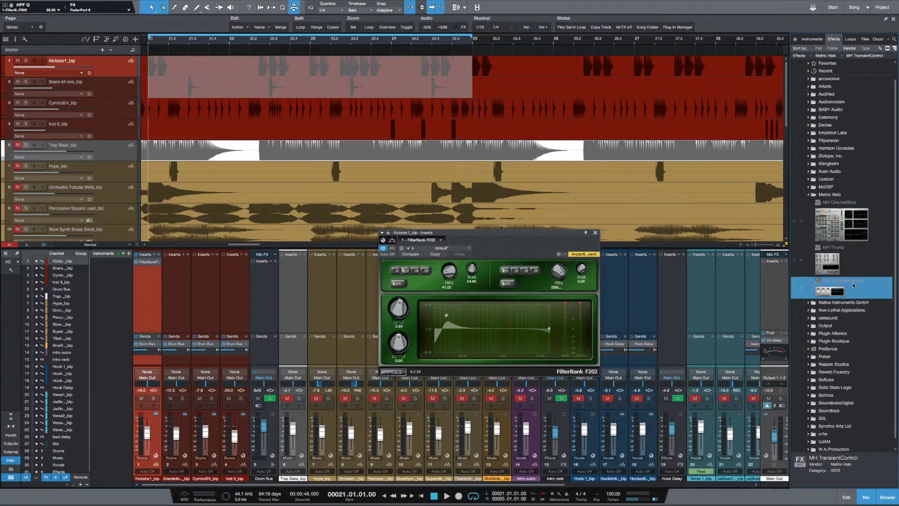
drag(852, 285, 210, 290)
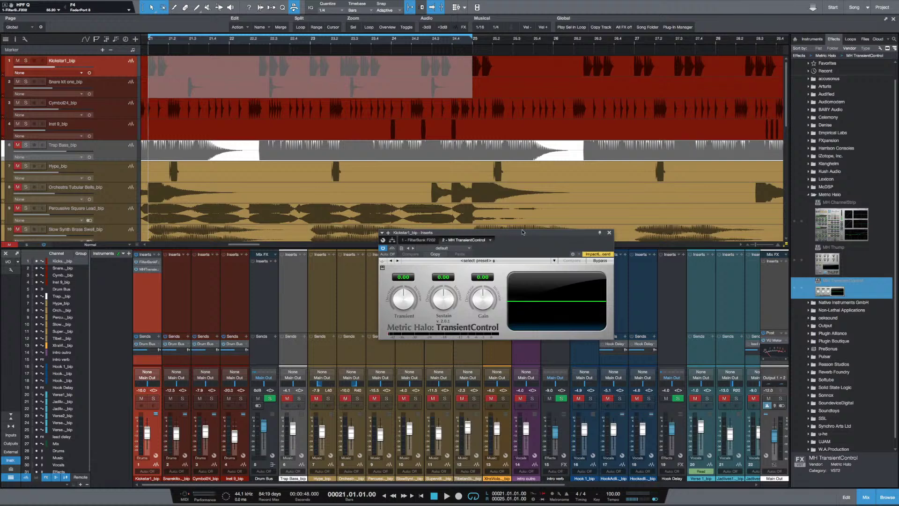
Play the loop, raise TransientControl's Transient amount to 50.40 and compare the kick with the plug-in bypassed and active
key(space)
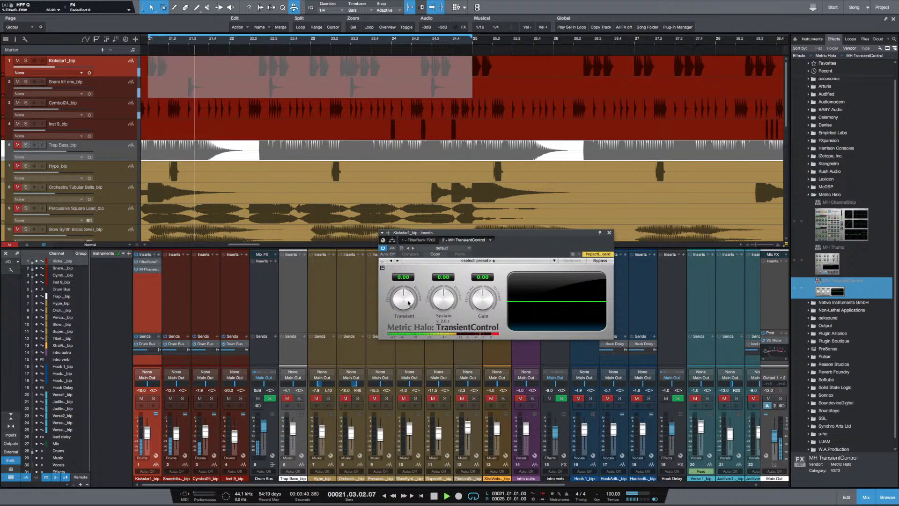
drag(404, 304, 404, 300)
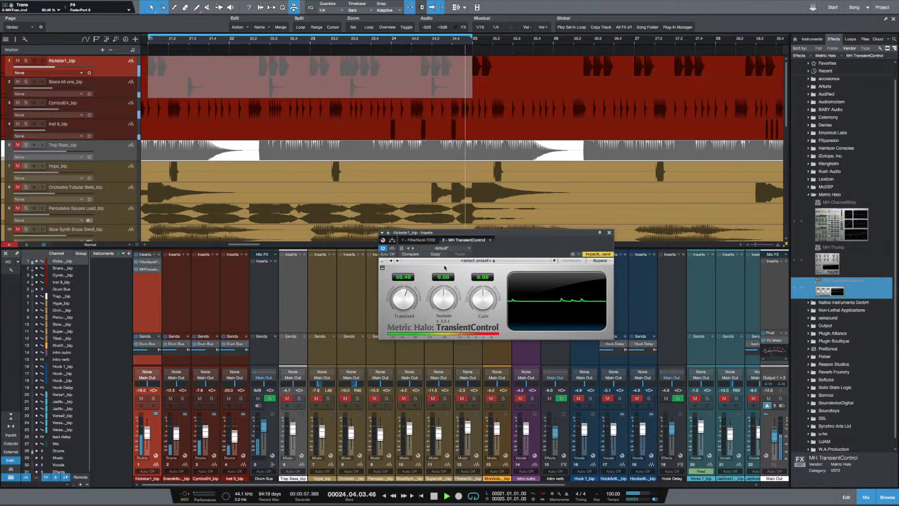
click(391, 249)
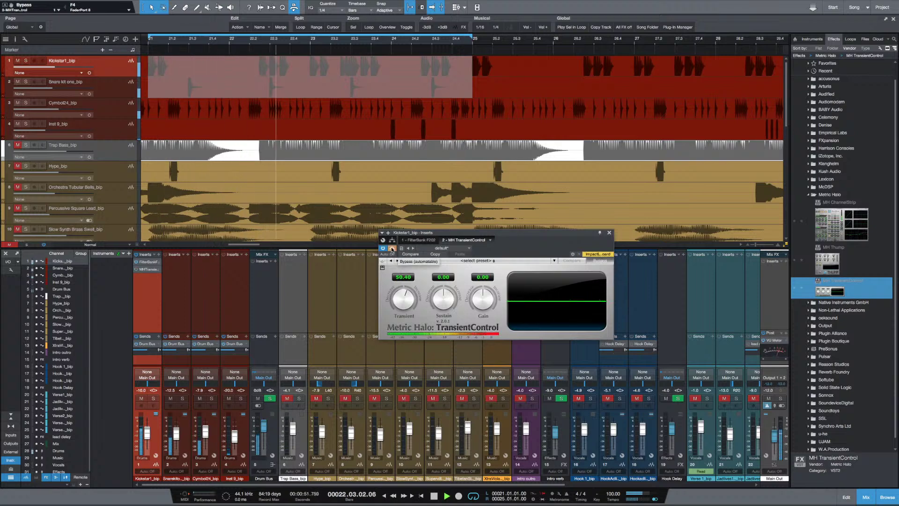
click(392, 248)
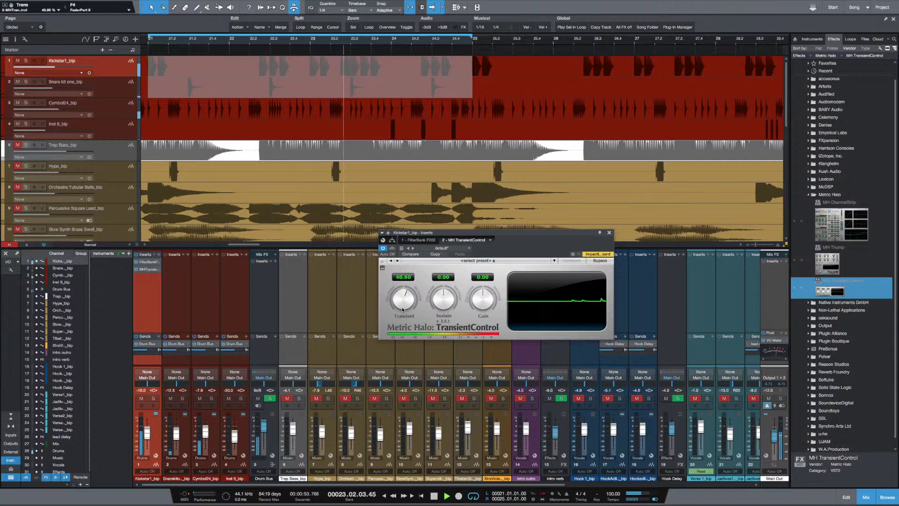
Reduce the kick's Transient amount to 31.20 in TransientControl and unmute the music channels
drag(403, 308, 402, 309)
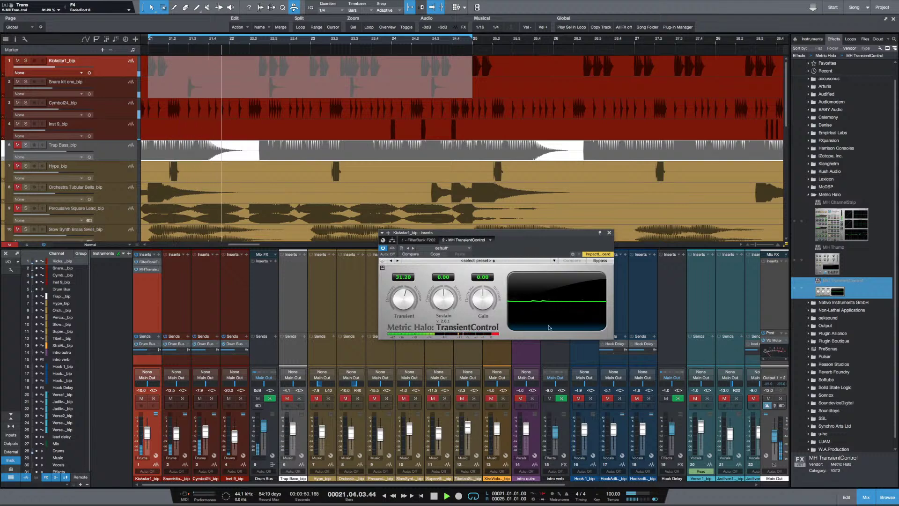
scroll(715, 481, right, 10)
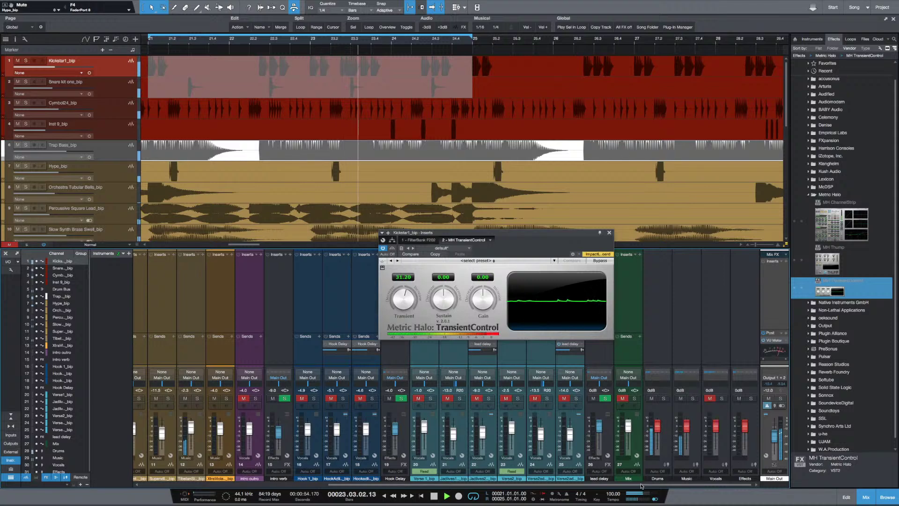
scroll(641, 486, left, 10)
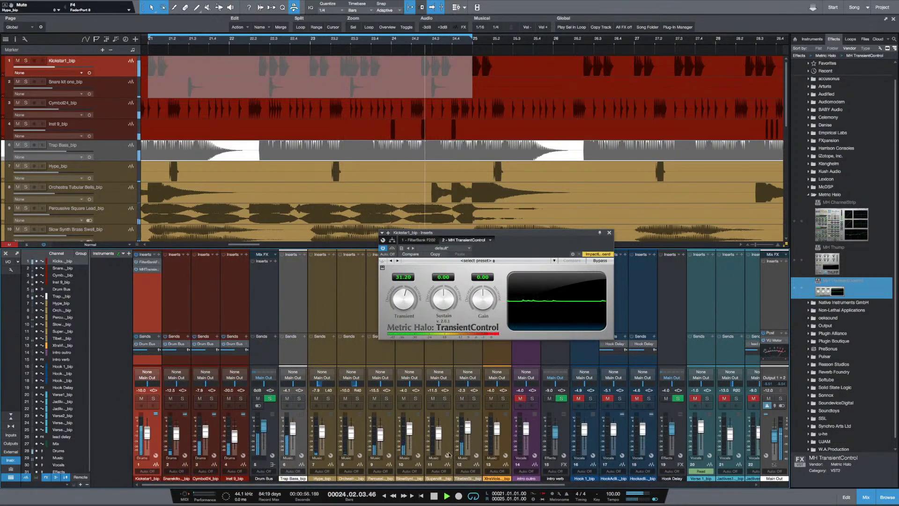
Lower the Kickstar1_bip fader to -12.0 dB, stop playback and close the kick's plug-in window
drag(149, 438, 149, 439)
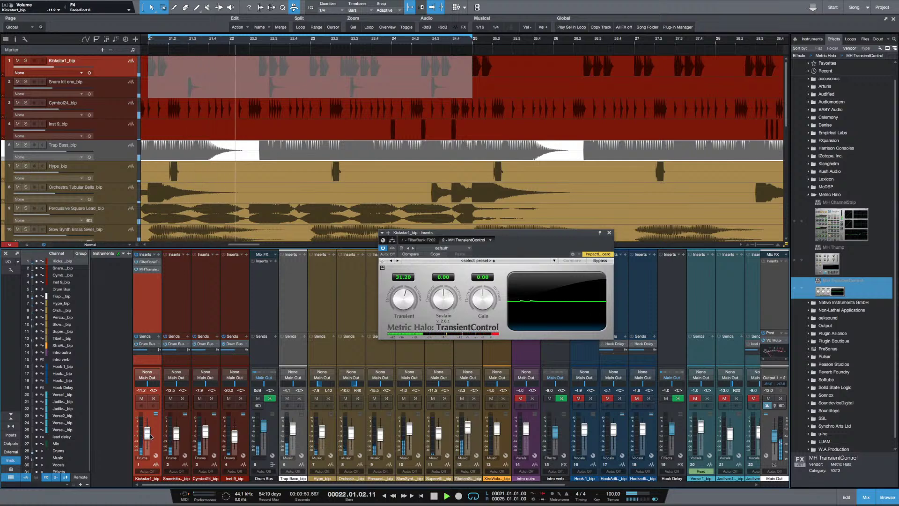
drag(149, 437, 149, 434)
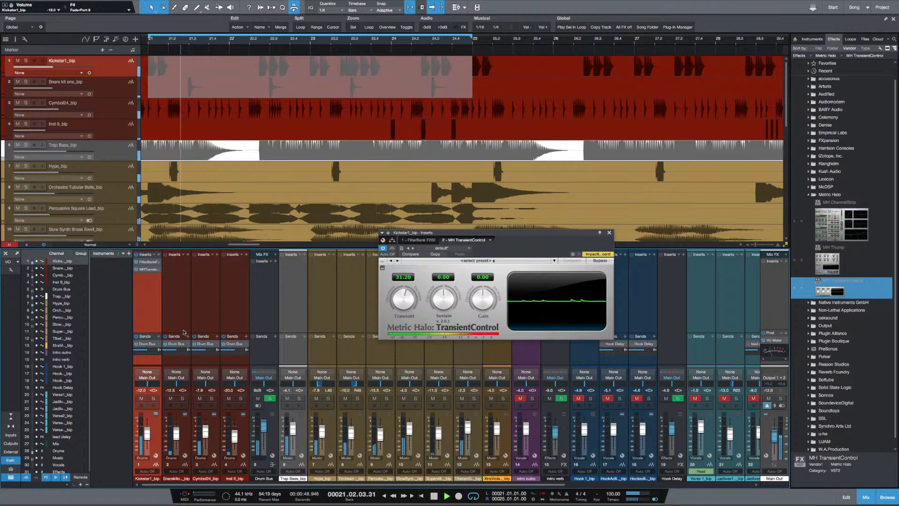
key(space)
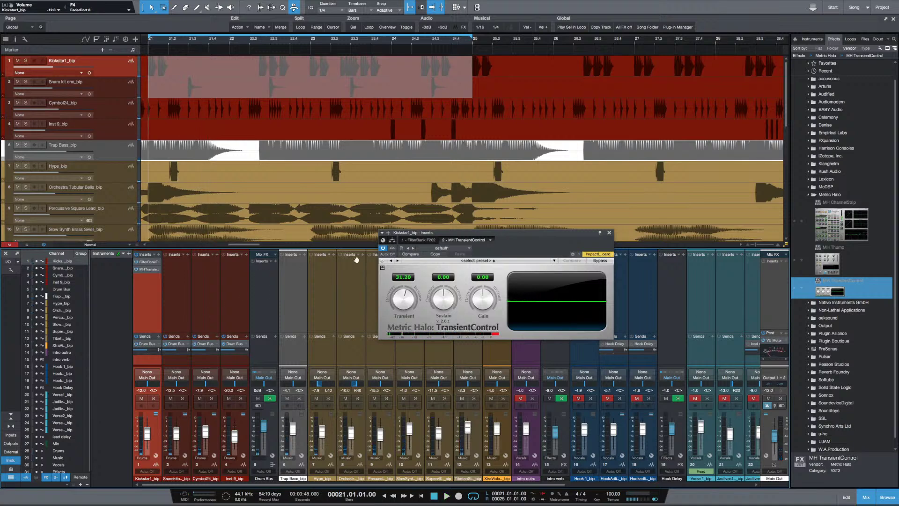
click(609, 232)
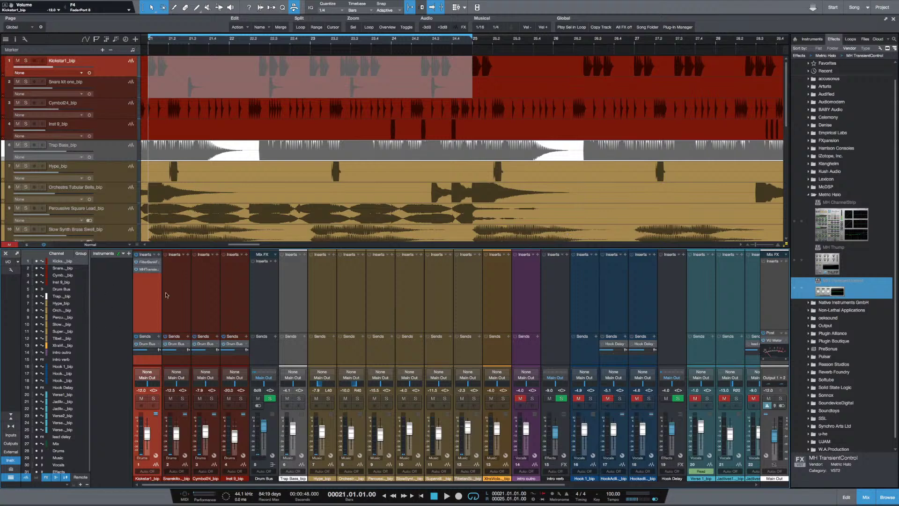
Copy the MH TransientControl insert with its settings from the kick to the Snare kit one_bip channel
click(188, 291)
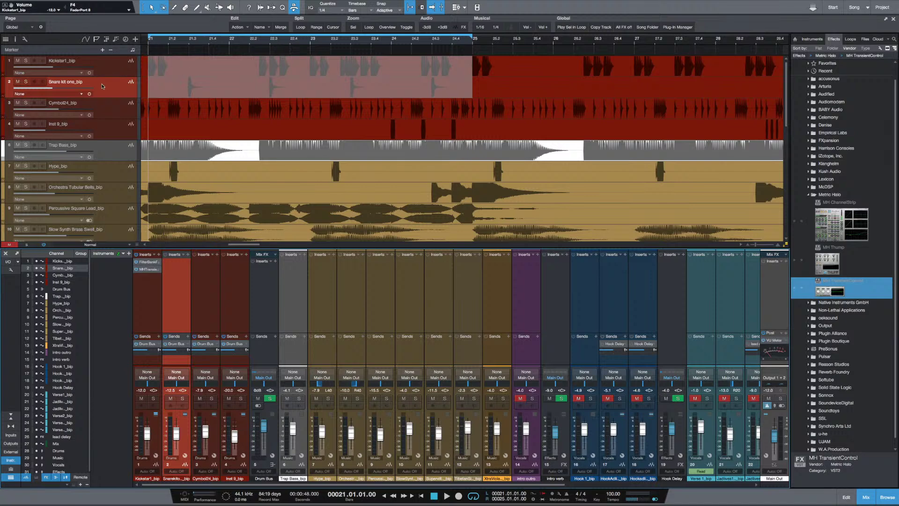
key(shift+m)
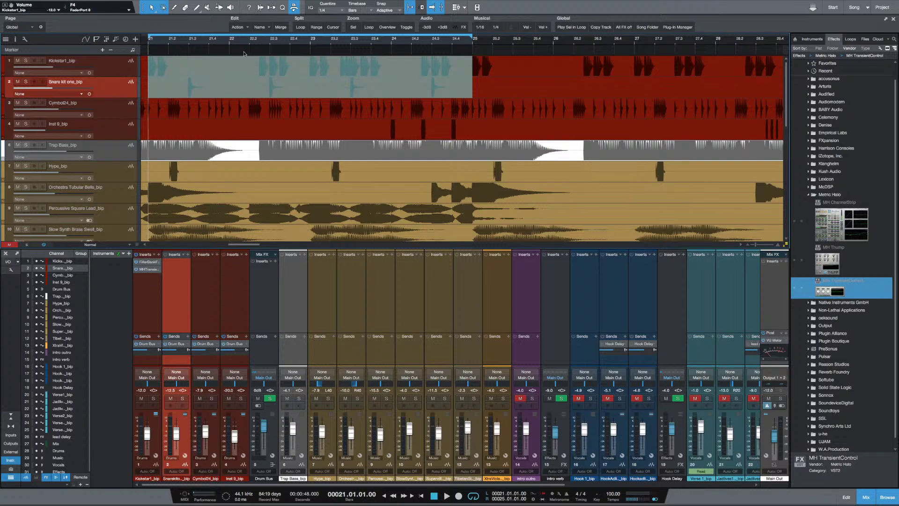
click(270, 80)
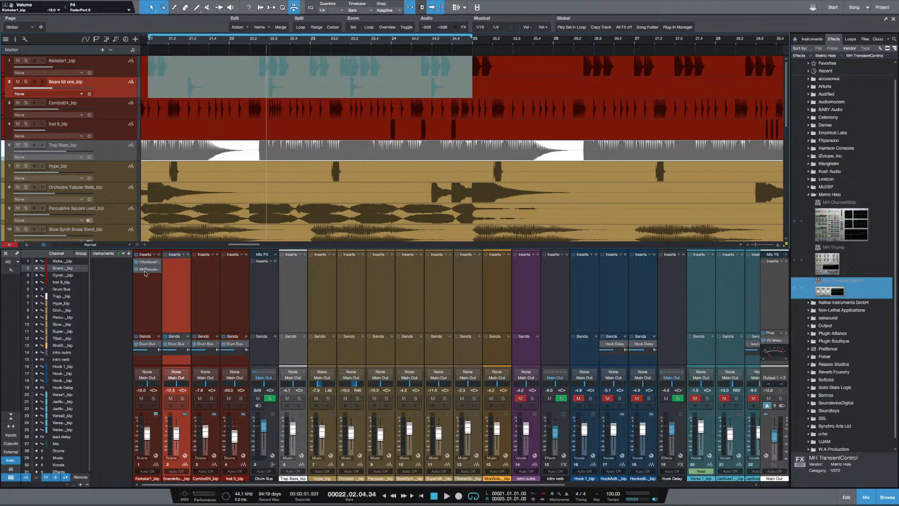
drag(146, 274, 176, 267)
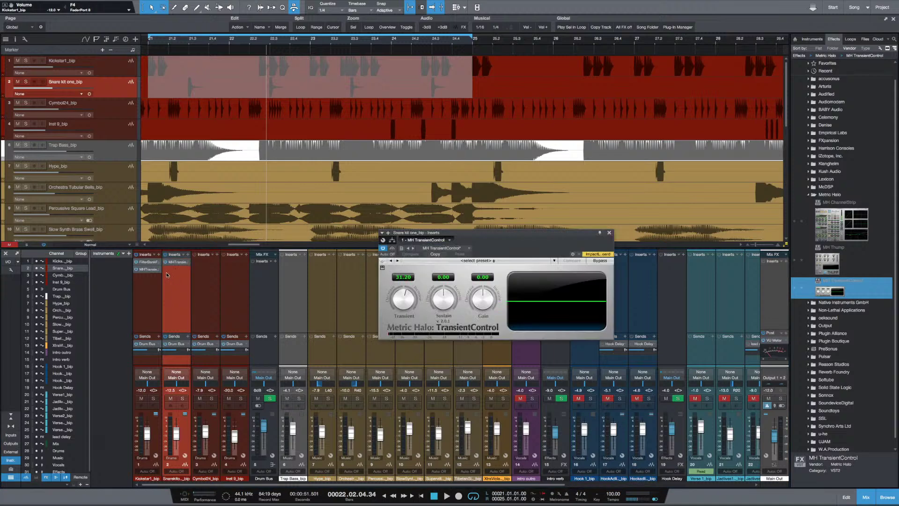
click(188, 288)
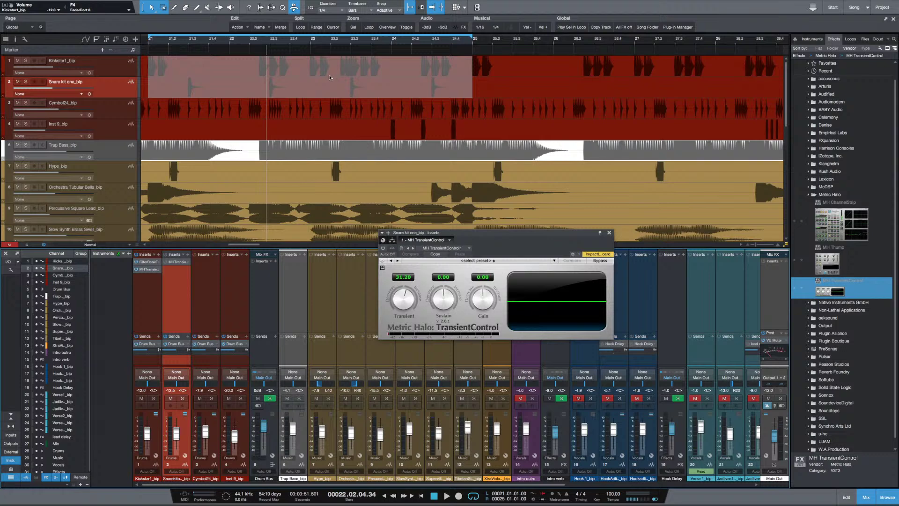
Collapse the Metric Halo folder and insert Fat Channel on the snare channel ahead of TransientControl
double_click(846, 194)
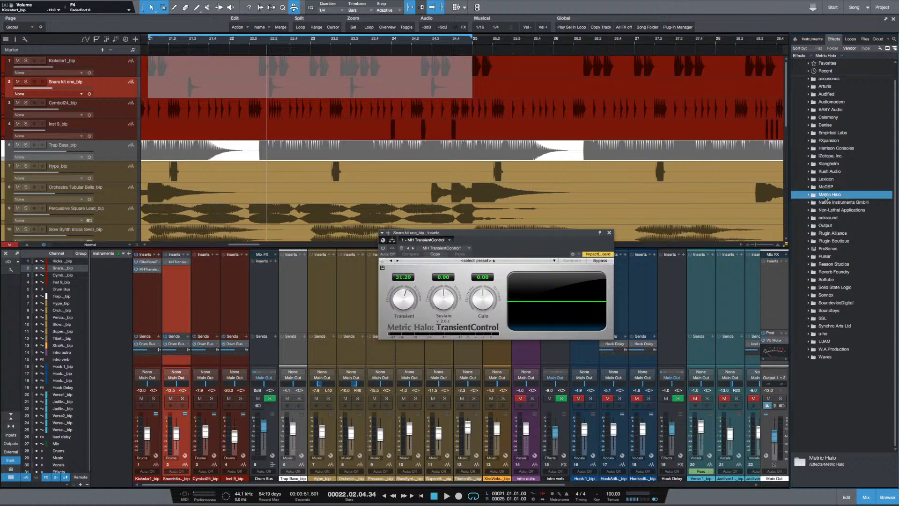
click(188, 255)
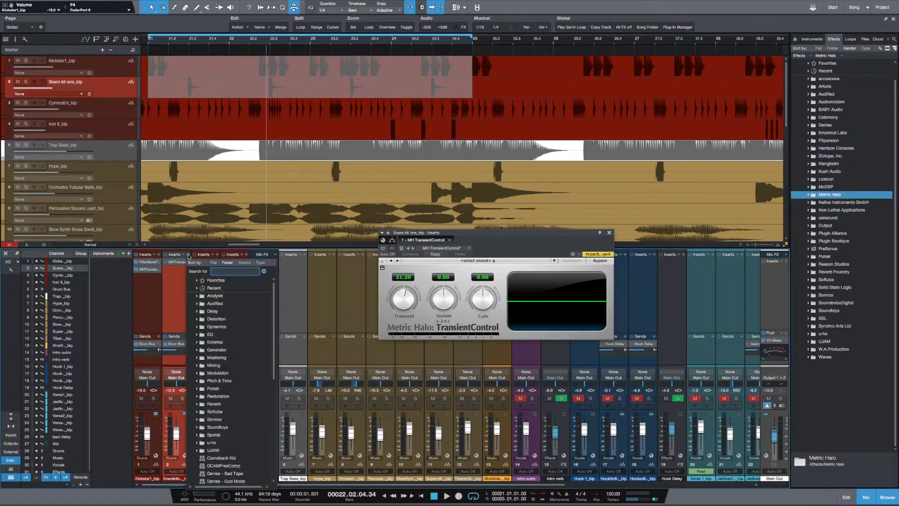
text(fat)
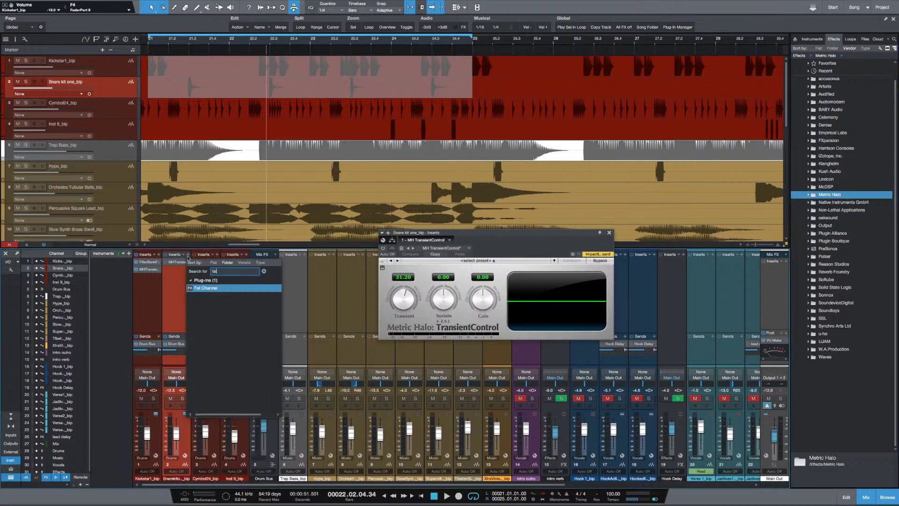
key(Return)
drag(176, 270, 176, 261)
Enable the equalizer in the snare's Fat Channel, choose the Vintage EQ model and reposition the plug-in window
click(580, 264)
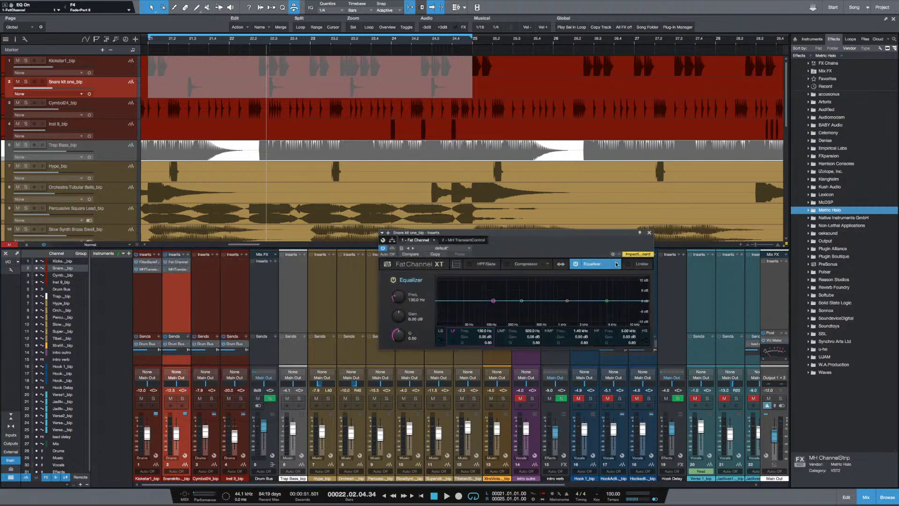
click(616, 264)
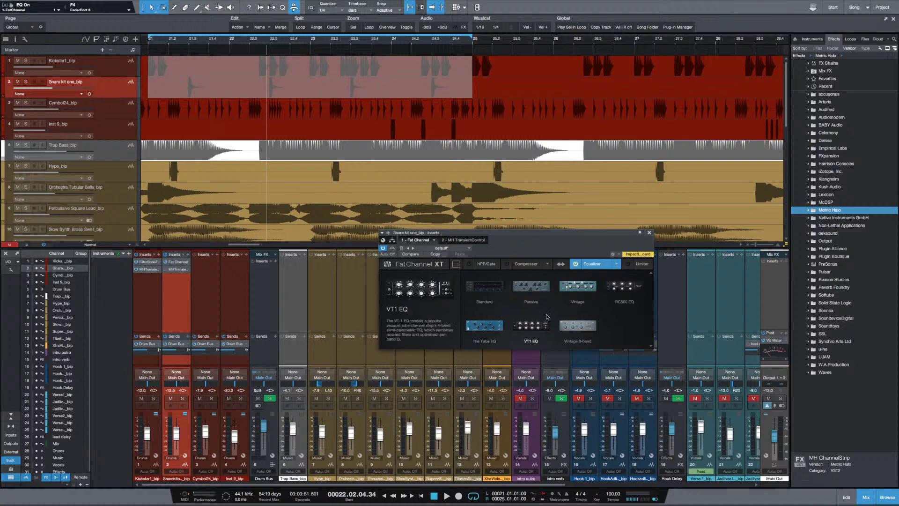
click(587, 293)
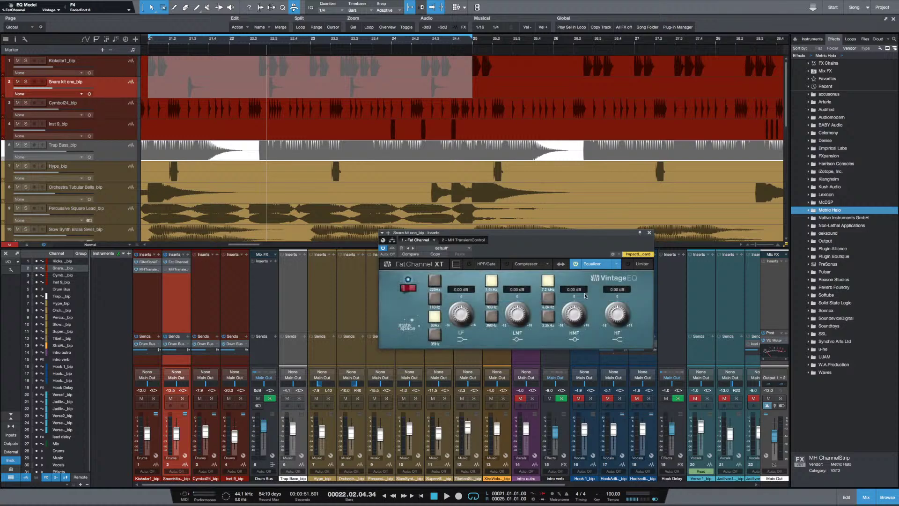
drag(556, 236, 519, 260)
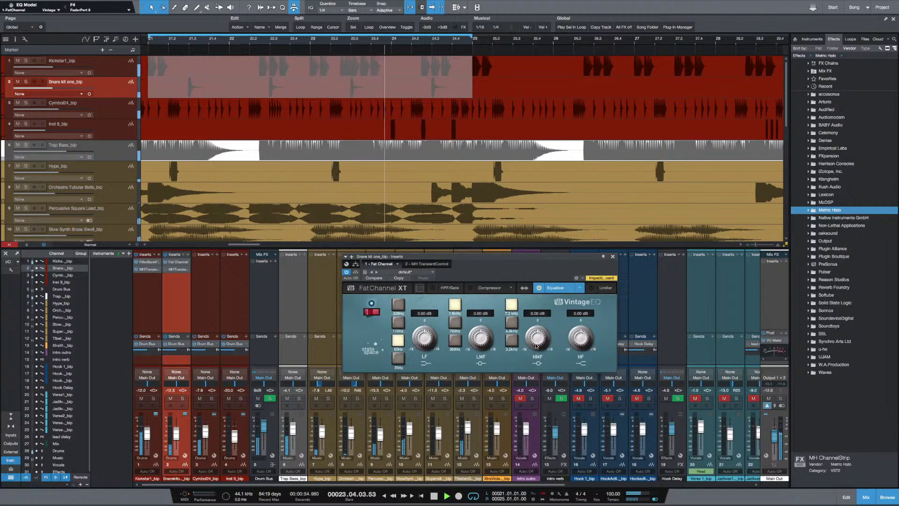
Play the loop and boost the snare's low-mid EQ band at 700 Hz by 6.08 dB
scroll(466, 331, up, 1)
click(454, 322)
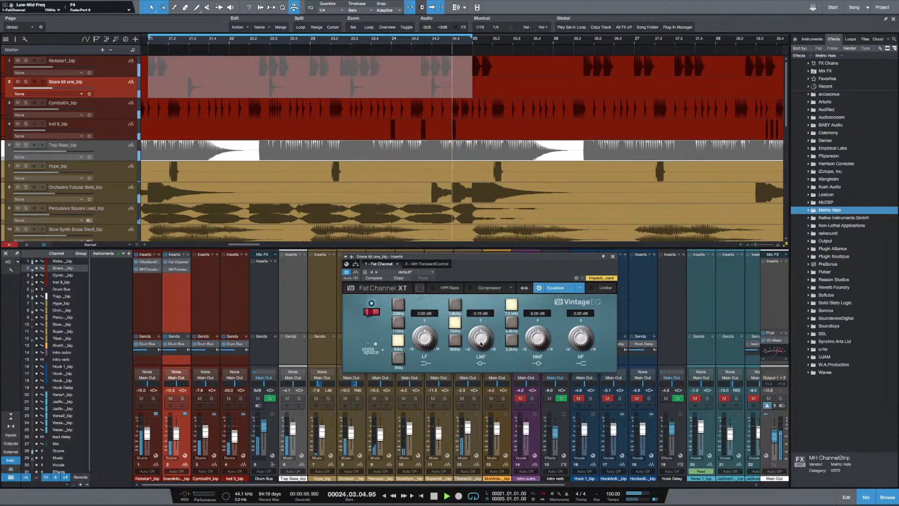
scroll(482, 342, up, 10)
scroll(479, 340, down, 2)
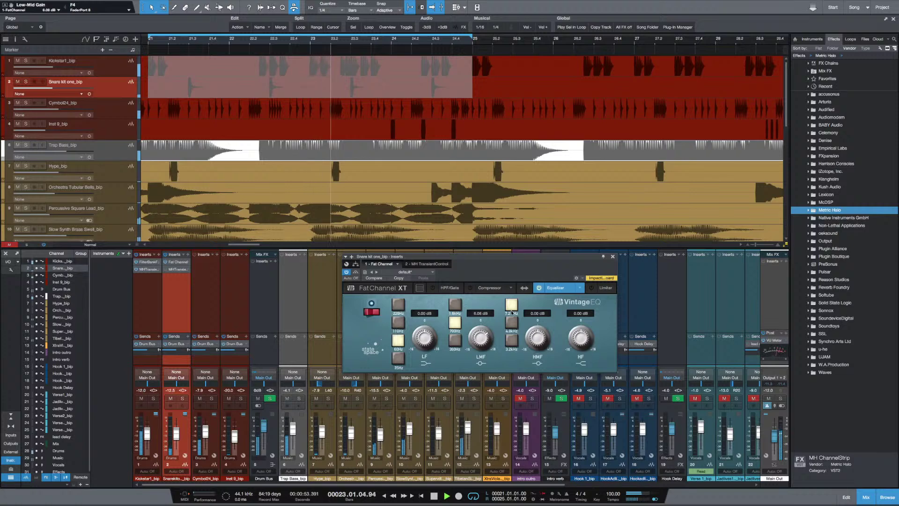
Set the snare's high-mid EQ band to 3.2 kHz and boost it by 4.96 dB
click(511, 340)
scroll(536, 343, up, 7)
scroll(537, 340, up, 3)
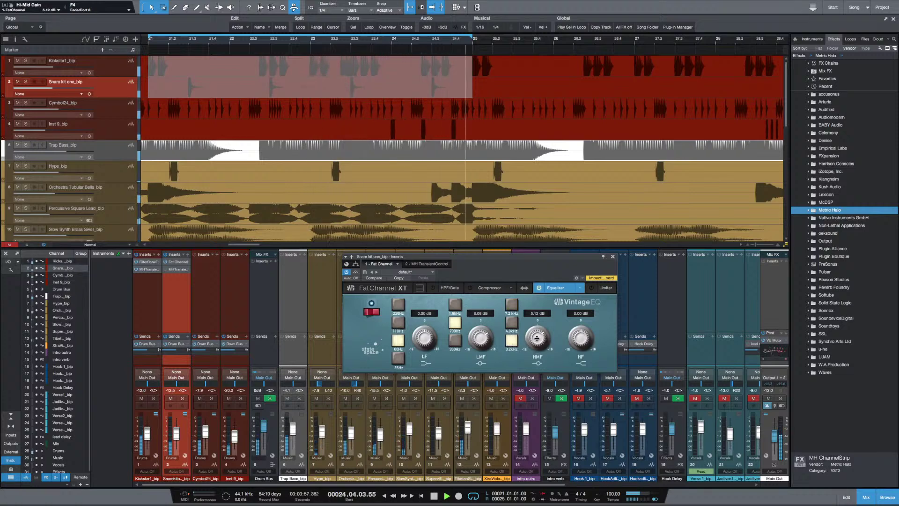
scroll(536, 338, down, 1)
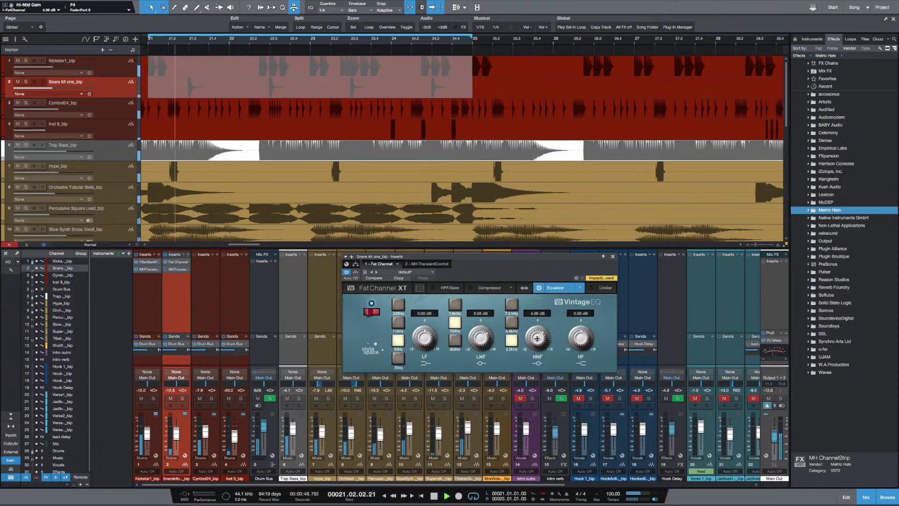
Set the snare's Transient amount to 60.00 in TransientControl, close the plug-in and raise the snare fader
click(425, 265)
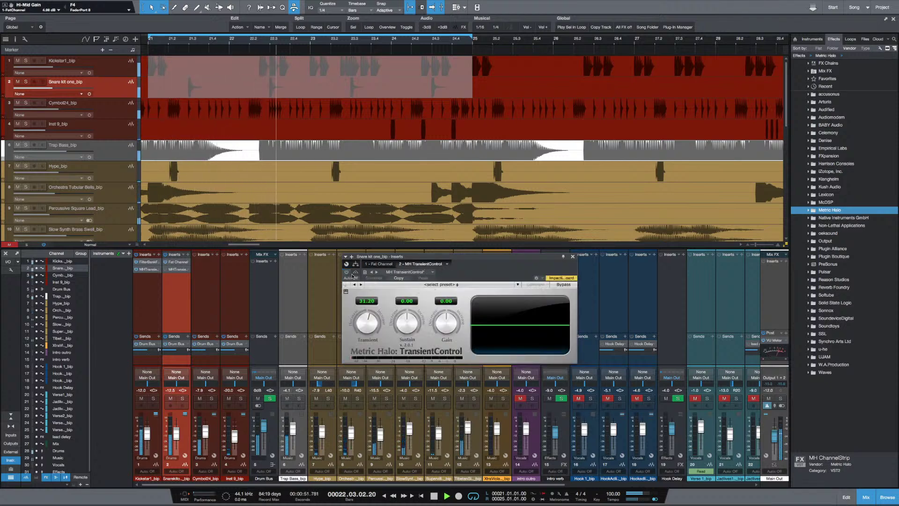
drag(371, 327, 372, 321)
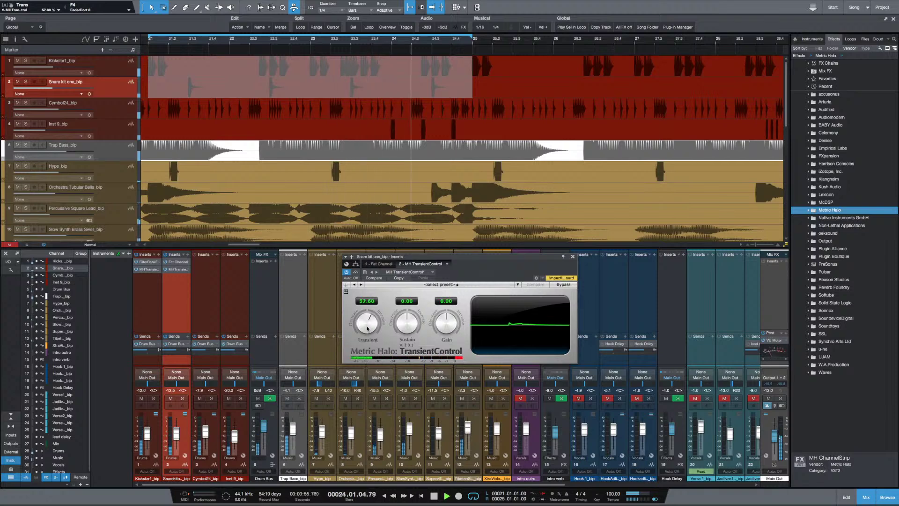
scroll(367, 329, up, 1)
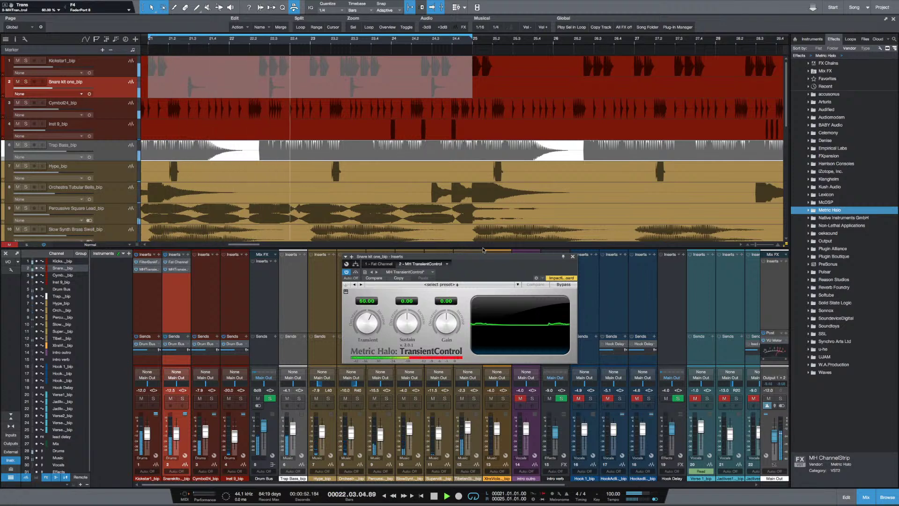
click(573, 257)
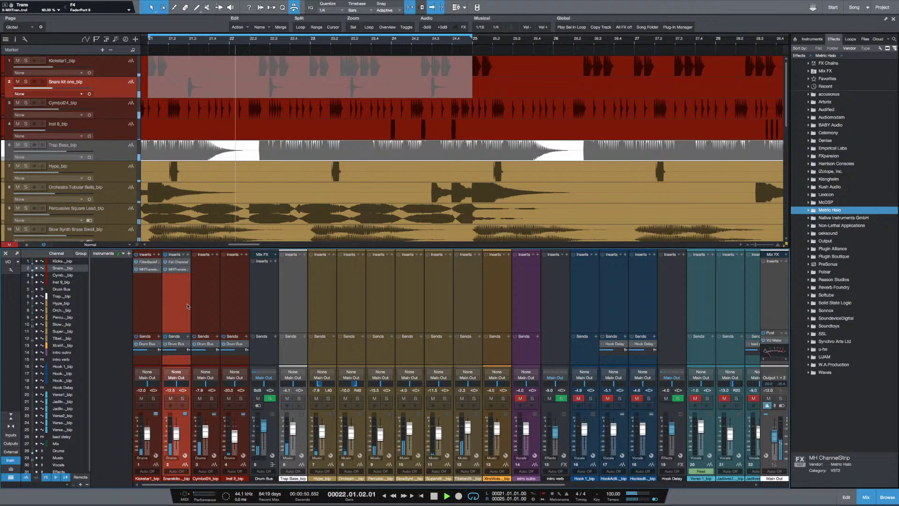
drag(176, 436, 176, 433)
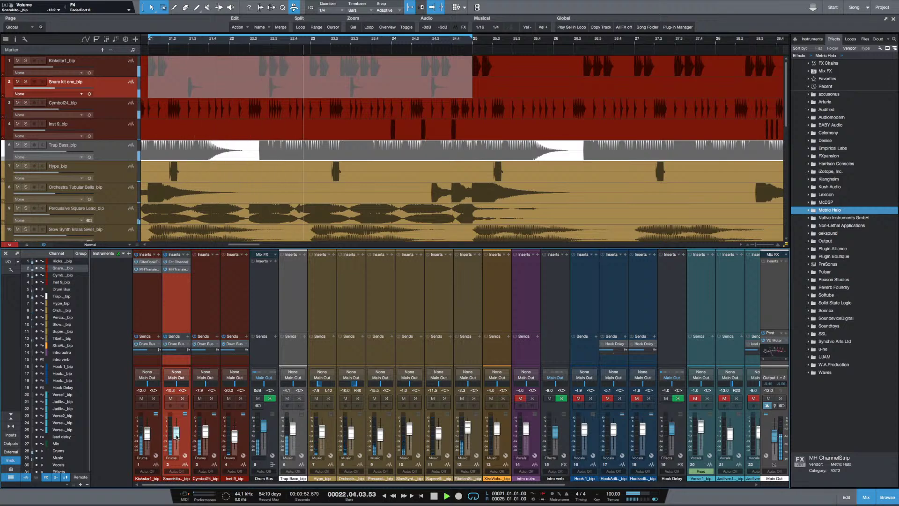
Set the snare's TransientControl Sustain to 60.00, trim its fader to -9.6 dB and stop playback
click(176, 269)
drag(403, 331, 409, 329)
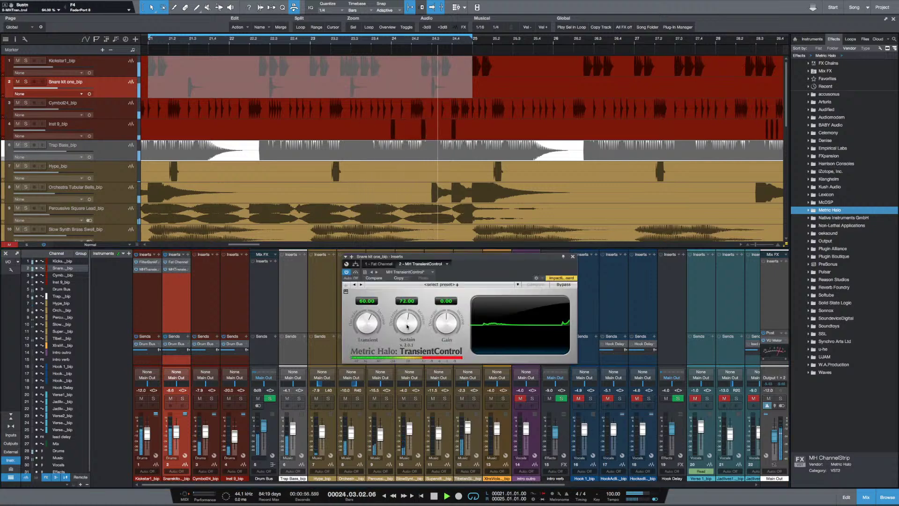
scroll(409, 329, down, 2)
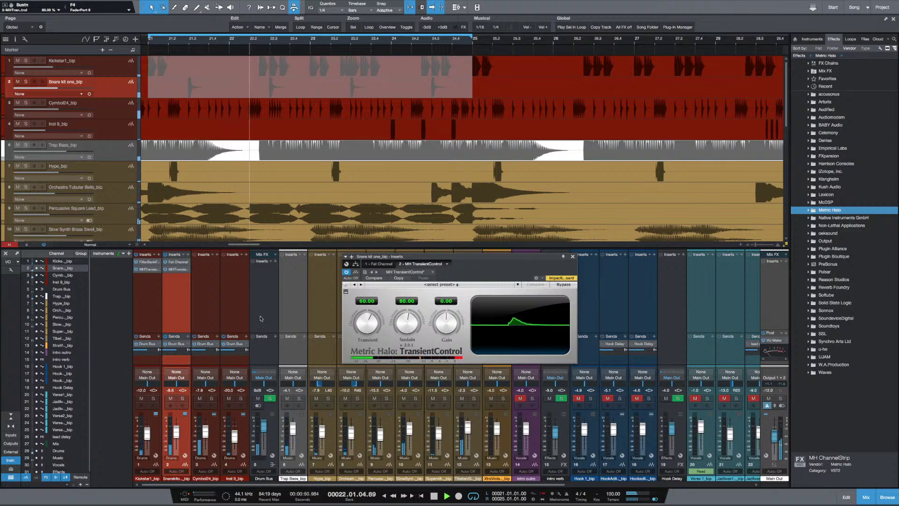
click(572, 257)
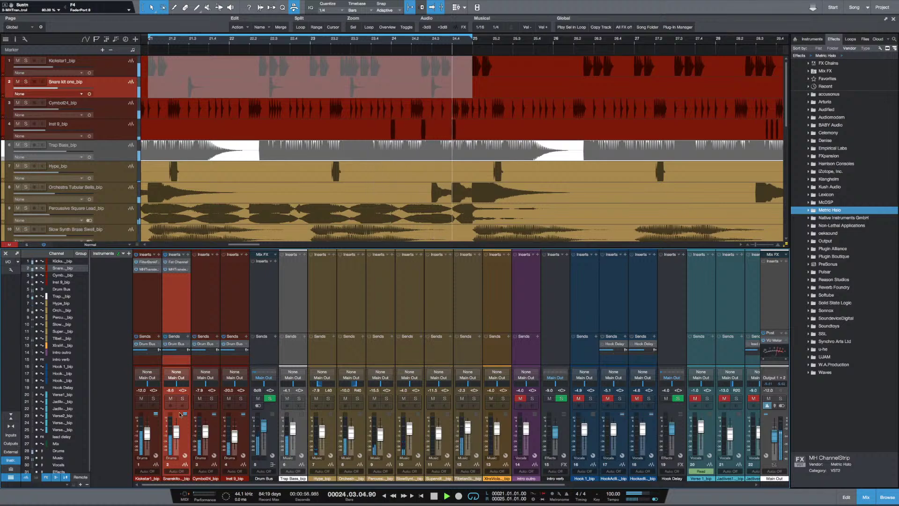
drag(177, 431, 179, 432)
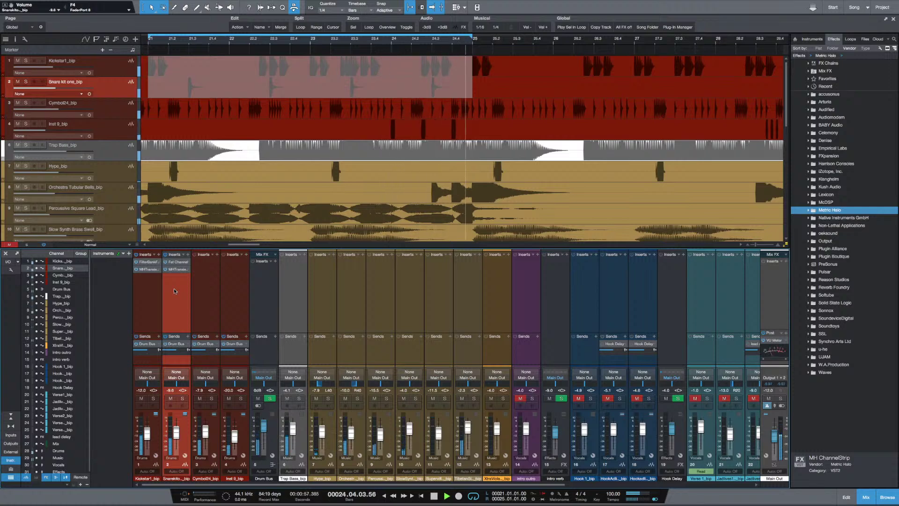
key(space)
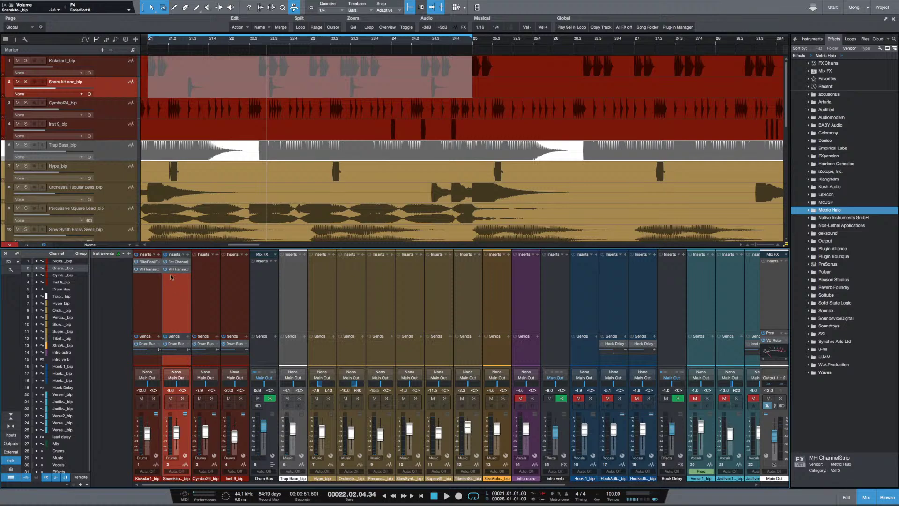
Play the loop and insert a Pro EQ on the Cymbol24_bip channel
click(209, 288)
click(236, 292)
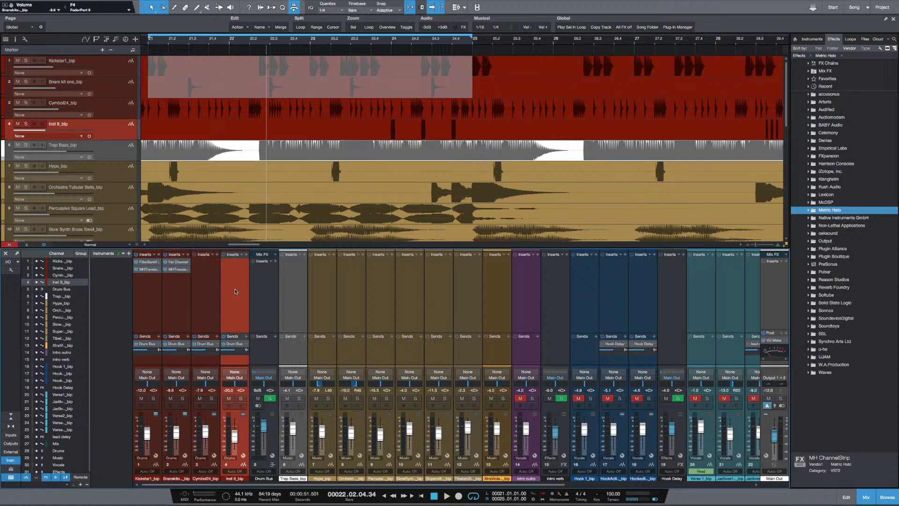
click(203, 288)
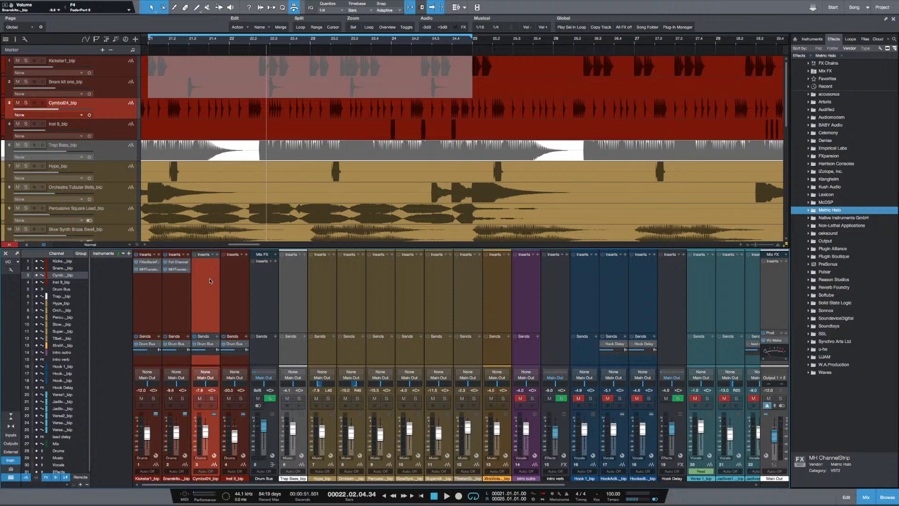
key(space)
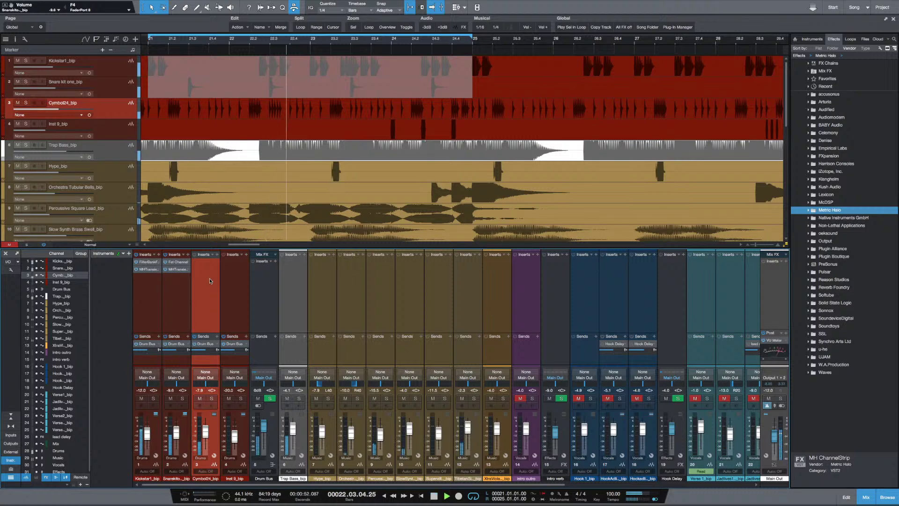
click(217, 255)
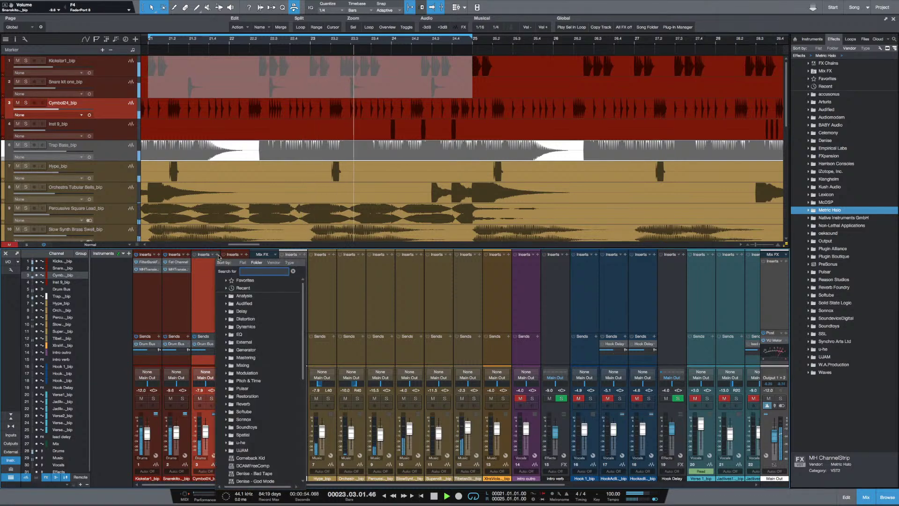
text(pro)
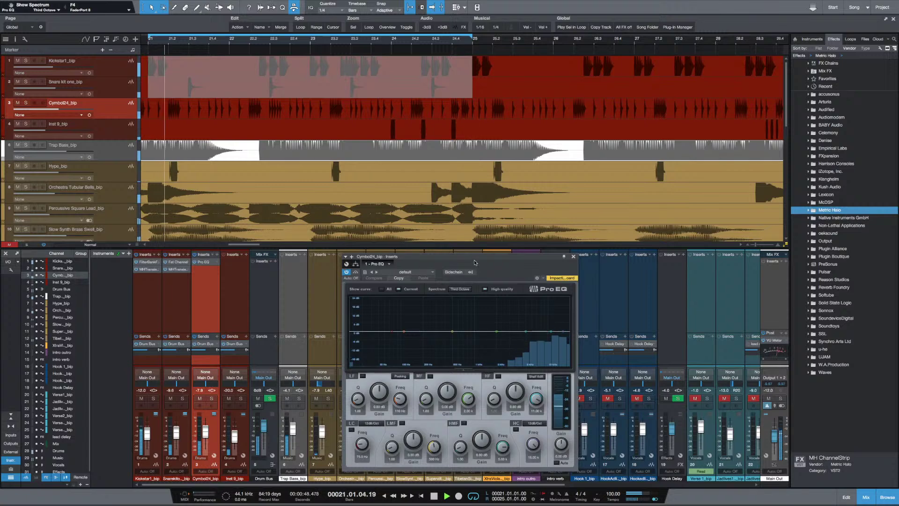
Enable the low-cut filter in the cymbal's Pro EQ and raise its cutoff frequency to remove the low end
drag(345, 269, 257, 244)
click(264, 405)
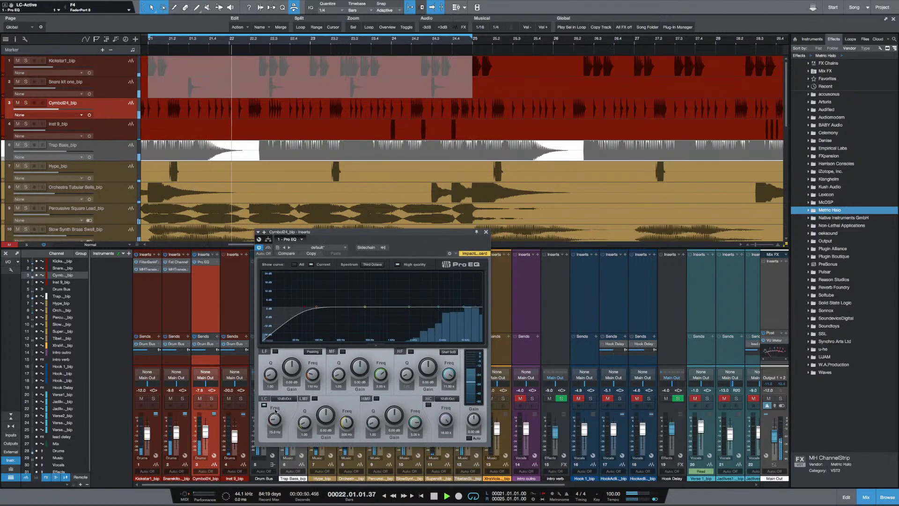
drag(275, 421, 278, 409)
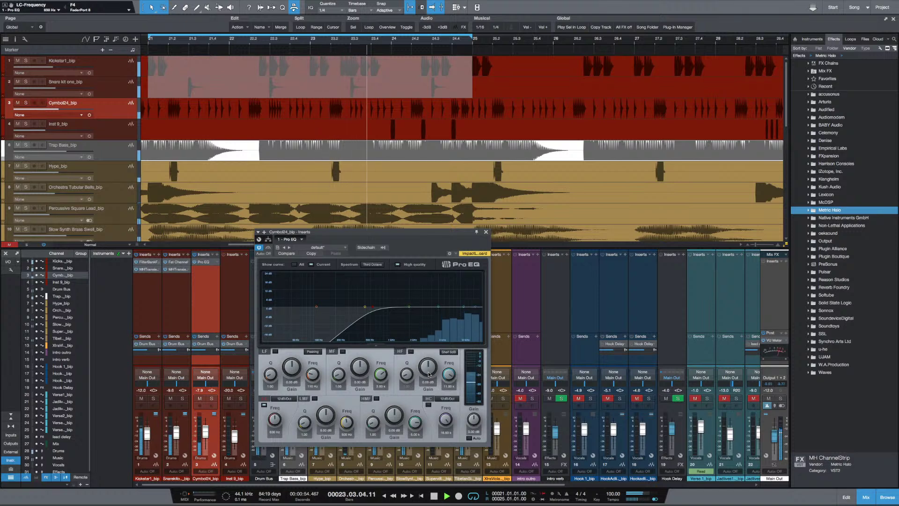
Boost the cymbal's high band with a 12 dB shelf at about 6.2 kHz and close the EQ
drag(431, 369, 431, 360)
click(449, 352)
click(450, 374)
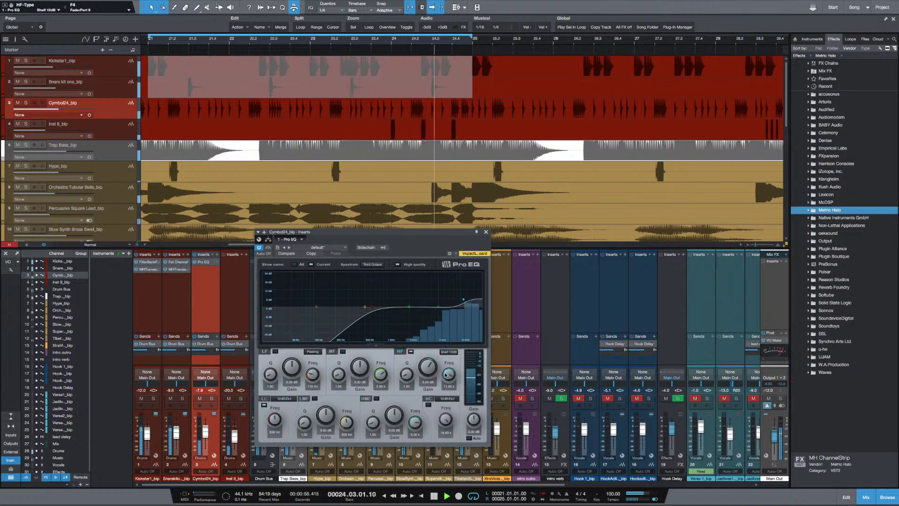
drag(425, 373, 424, 370)
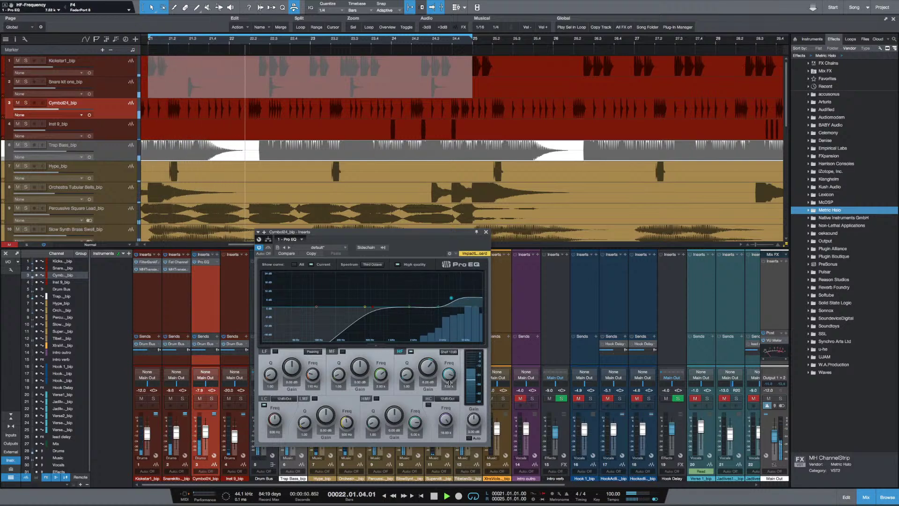
drag(448, 374, 455, 376)
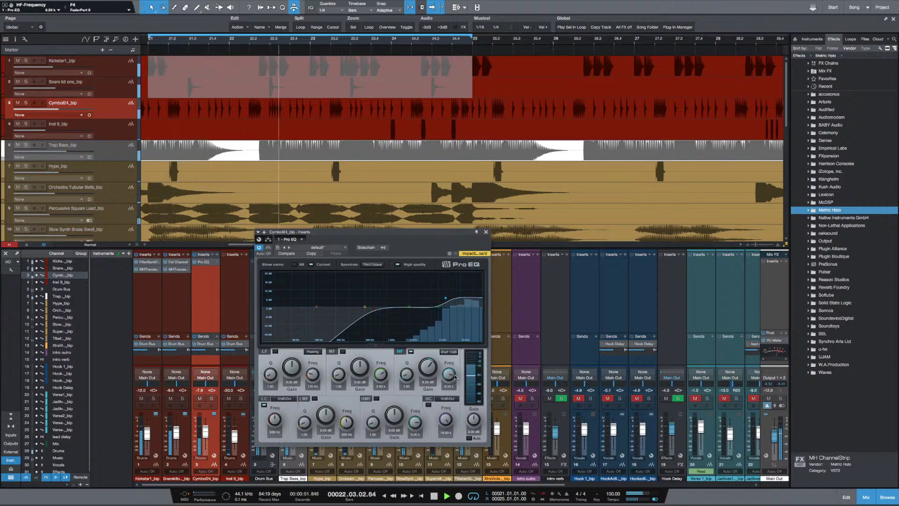
click(486, 232)
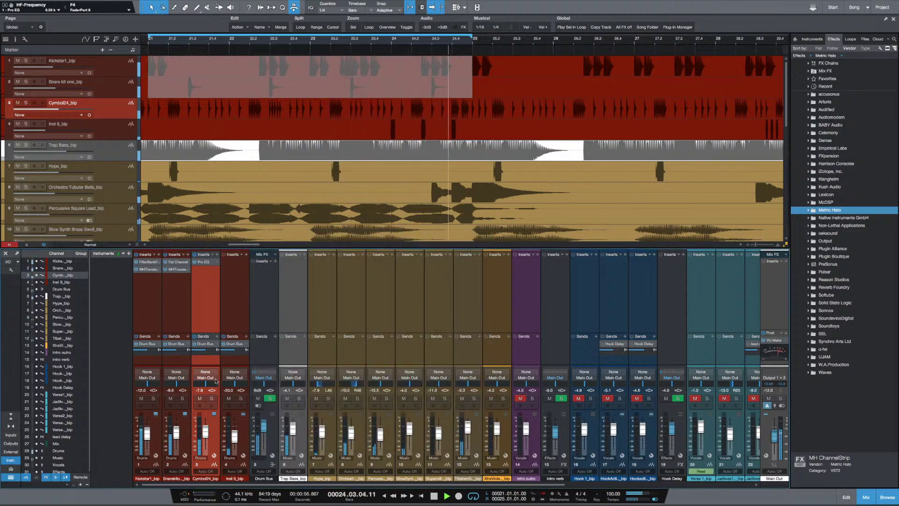
Stop playback and set the loop range around the Inst 9_bip hits, from 23.04.03.08 to 25.01.01.00
click(238, 300)
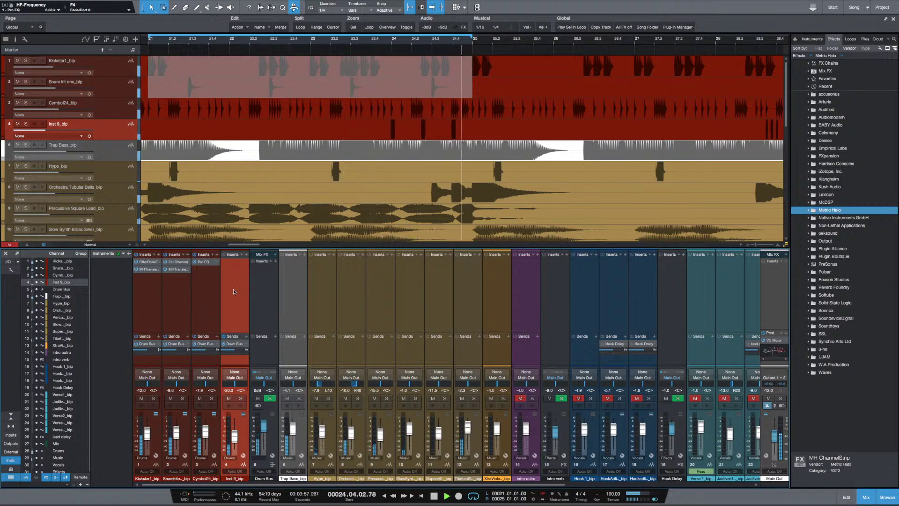
key(space)
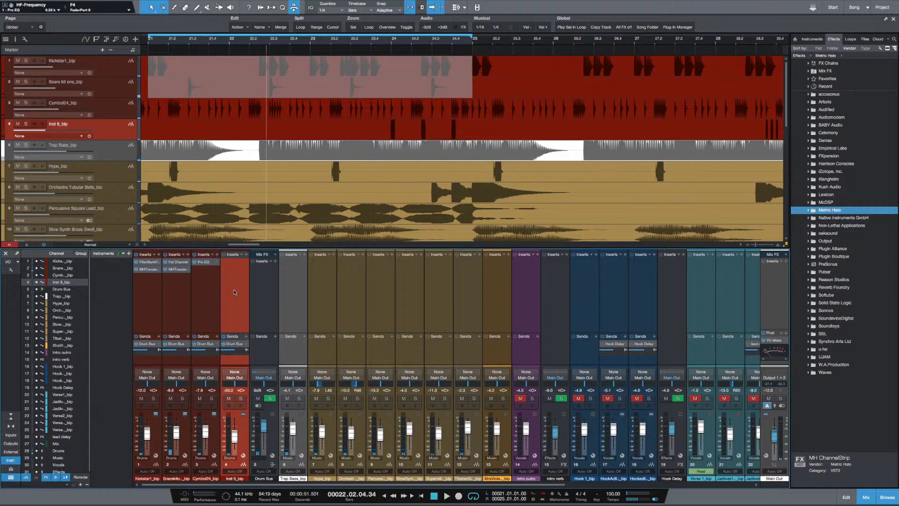
click(384, 126)
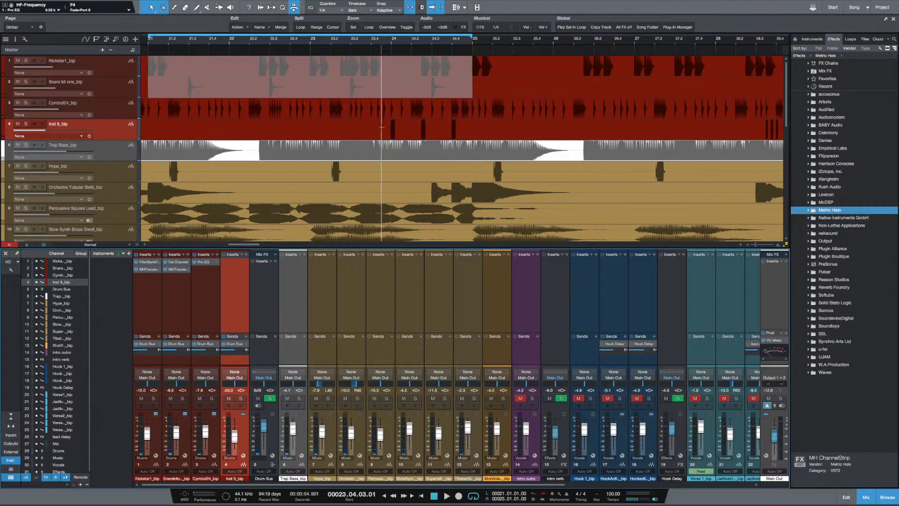
drag(382, 127, 475, 131)
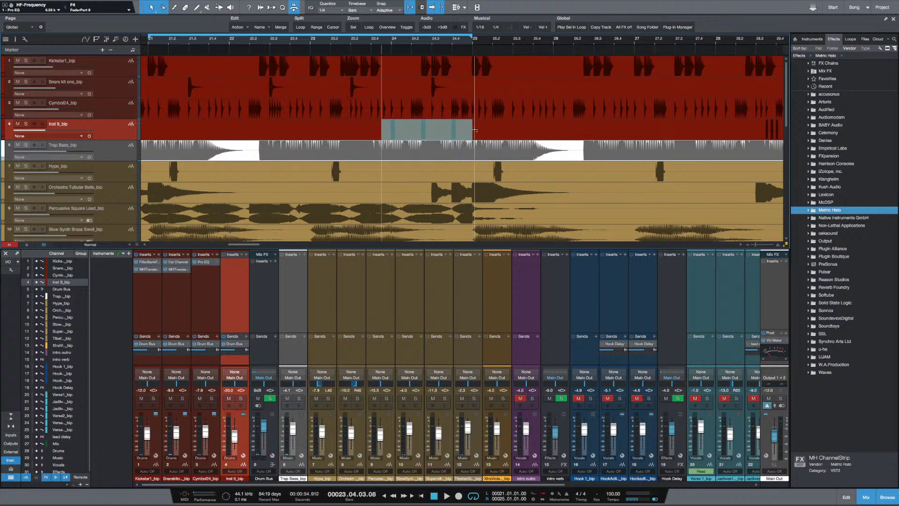
key(p)
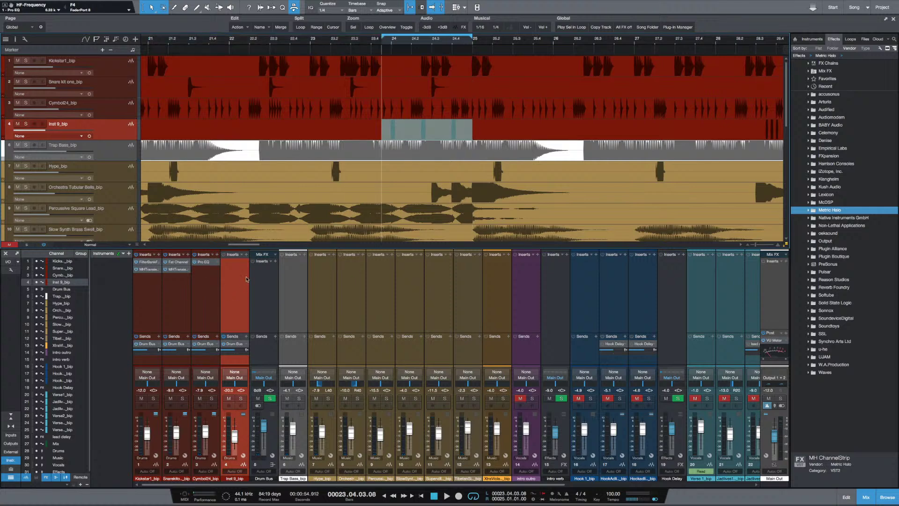
Insert a Pro EQ on the Inst 9_bip channel and play the looped hits through it
click(247, 255)
text(p)
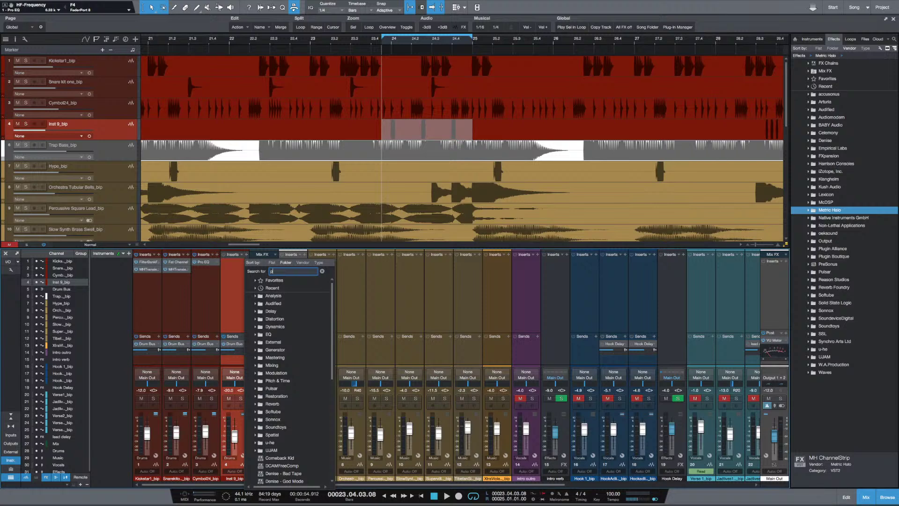
text(ro)
key(Return)
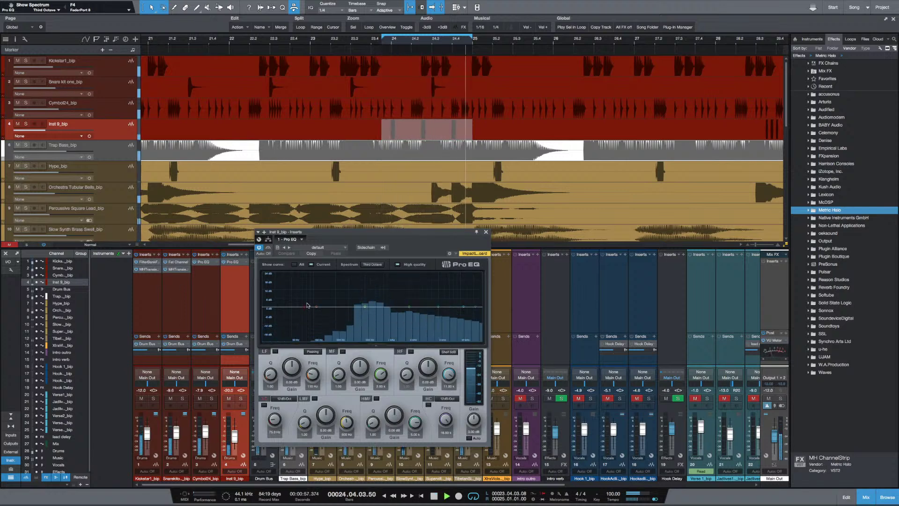
key(space)
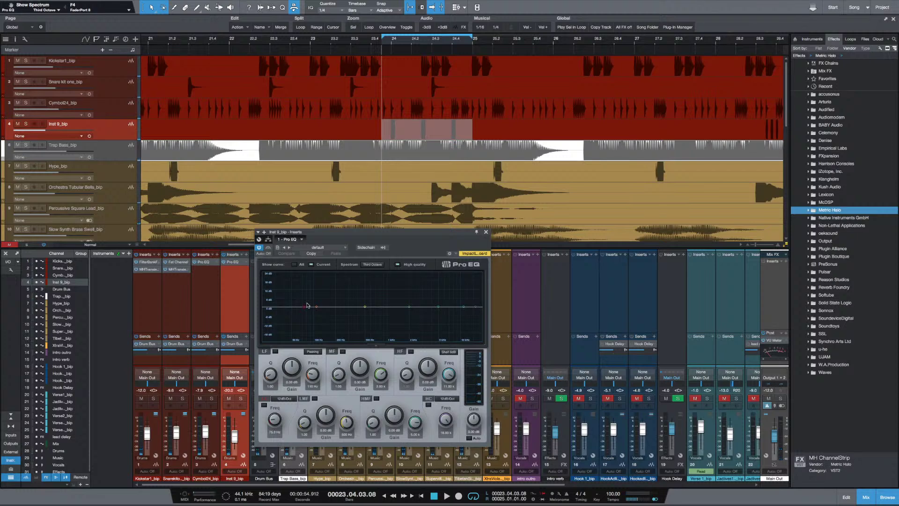
key(space)
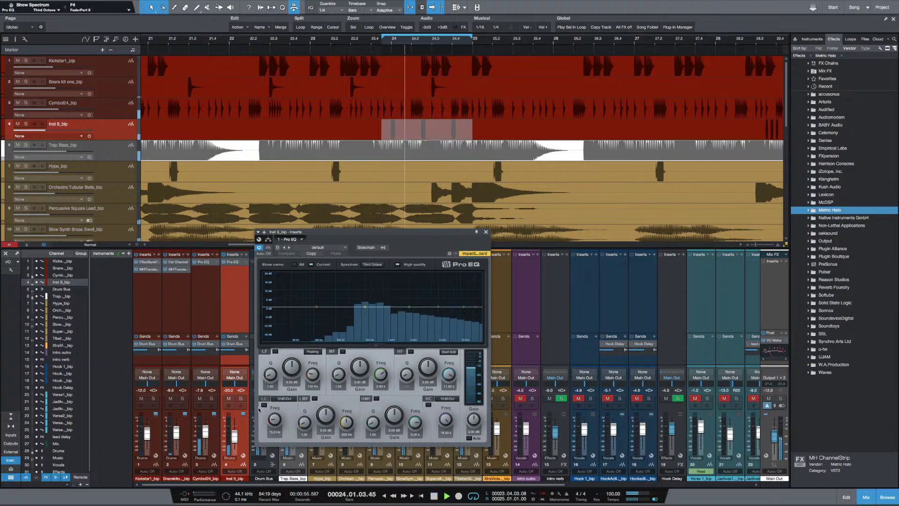
Enable the low-cut filter on Inst 9's EQ at 279 Hz with a 6 dB/octave slope and play the loop
click(264, 405)
mouse_move(277, 419)
mouse_down()
mouse_move(295, 398)
mouse_move(271, 417)
mouse_up()
click(295, 399)
click(283, 405)
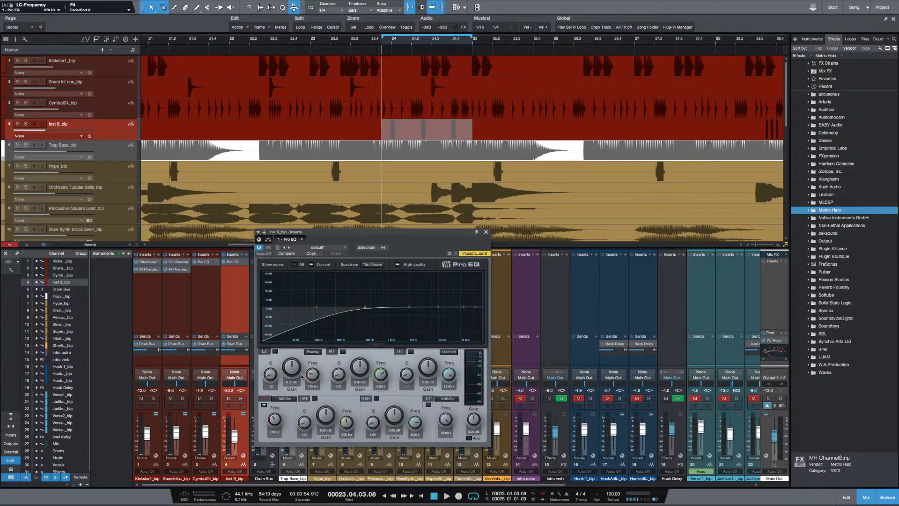
key(space)
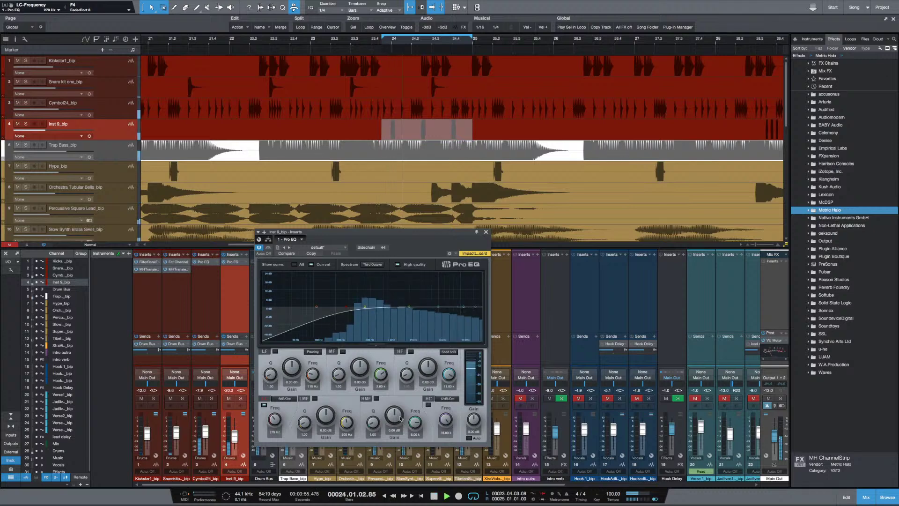
Boost Inst 9's high-mid band by about 6.7 dB near 3 kHz with a wider Q, close the EQ and stop playback
mouse_move(393, 415)
mouse_down()
mouse_move(393, 401)
mouse_move(411, 433)
mouse_move(388, 414)
mouse_up()
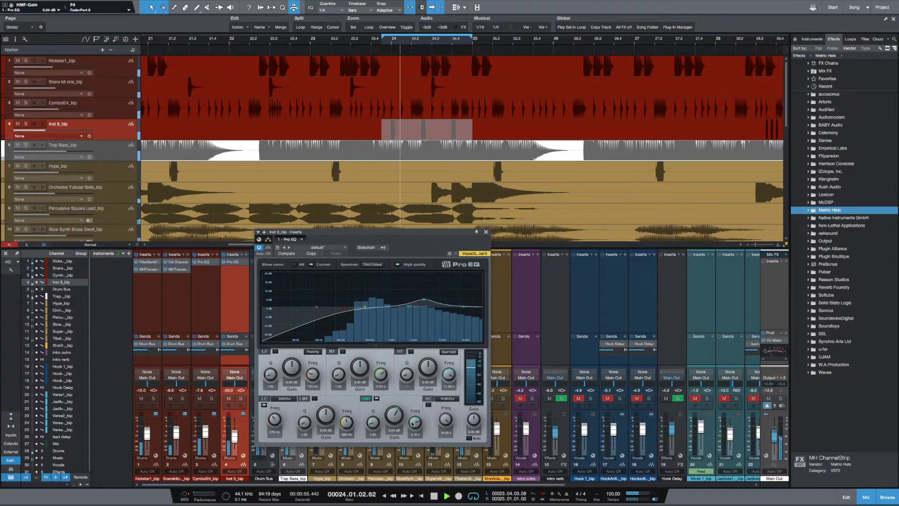
drag(411, 420, 369, 423)
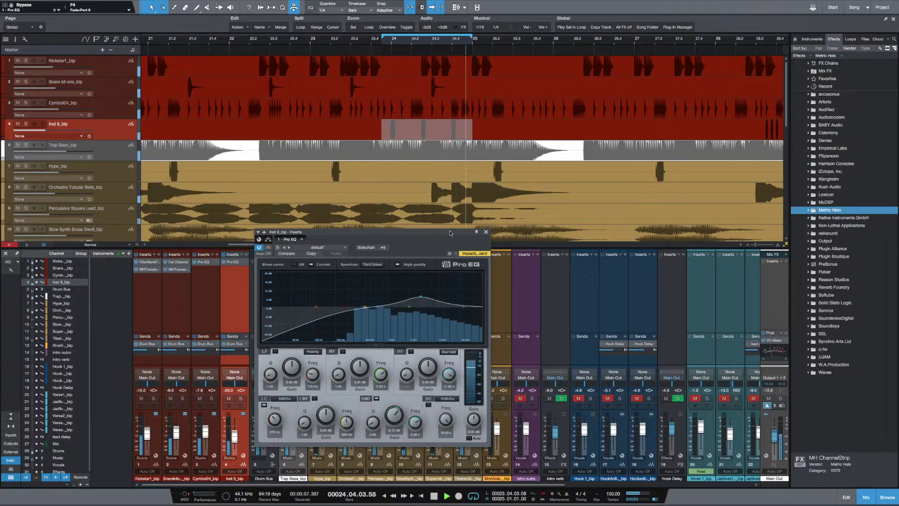
click(486, 232)
key(space)
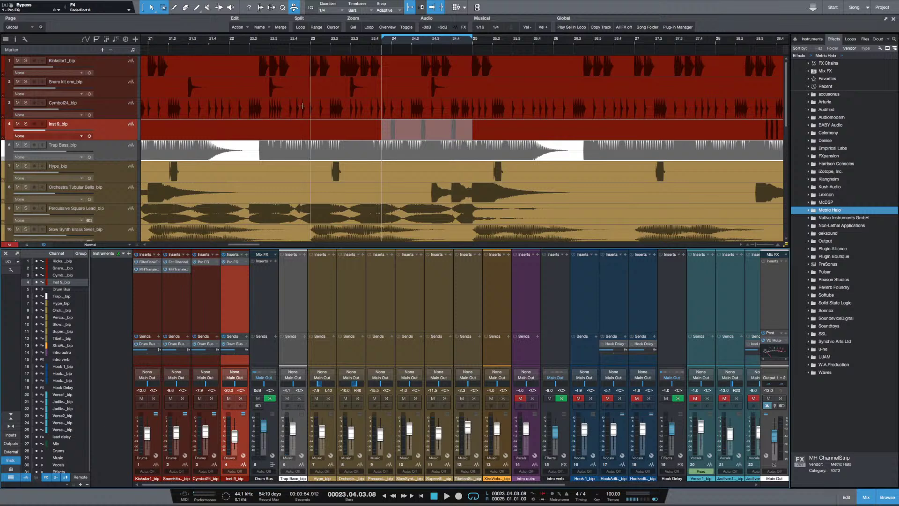
Turn looping off and audition the full mix from just before bar 19
key(w)
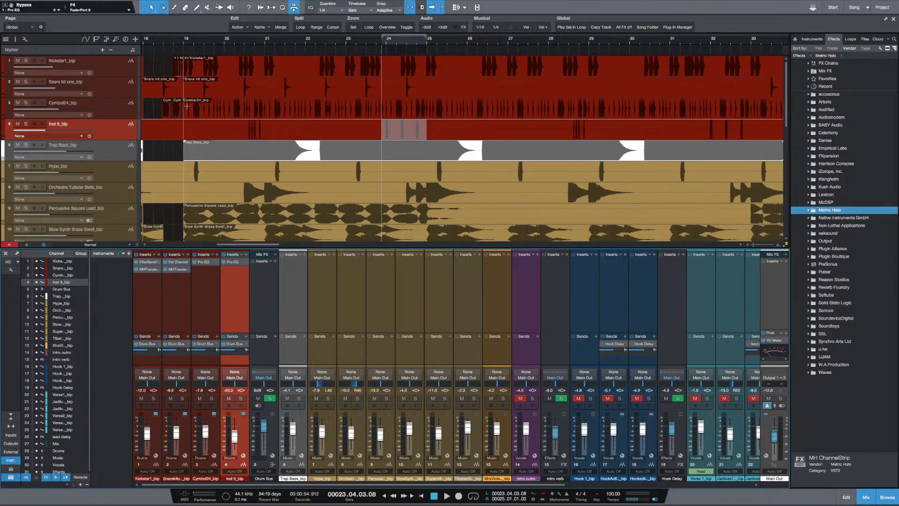
key(ctrl+space)
key(space)
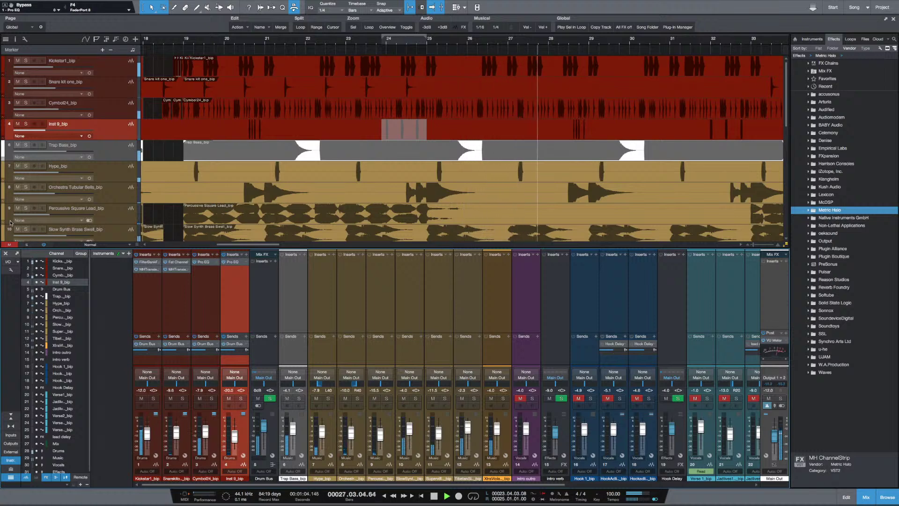
key(space)
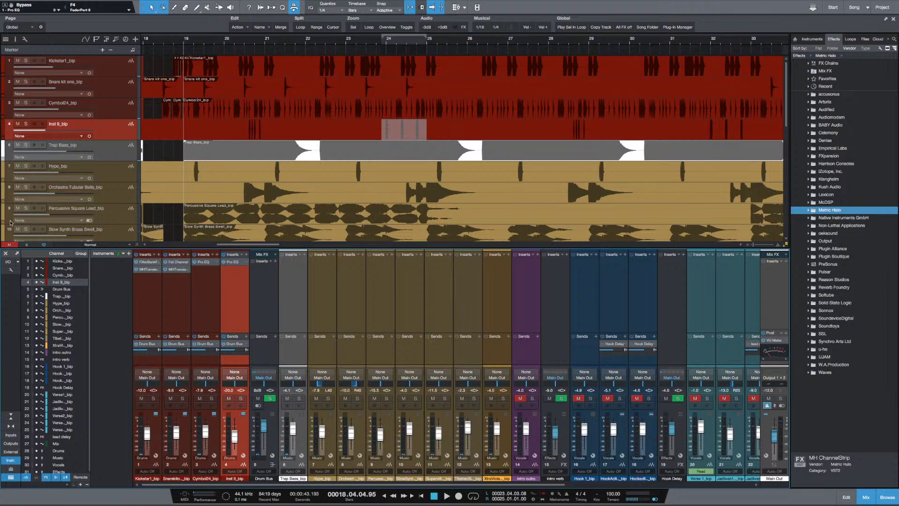
Solo the Trap Bass_bip channel together with the drum channels and audition them from just before bar 19
click(264, 304)
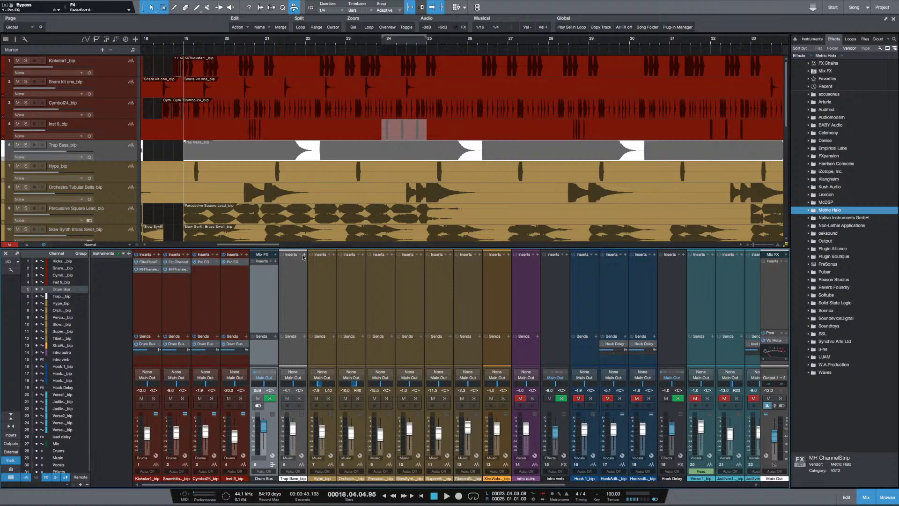
click(320, 276)
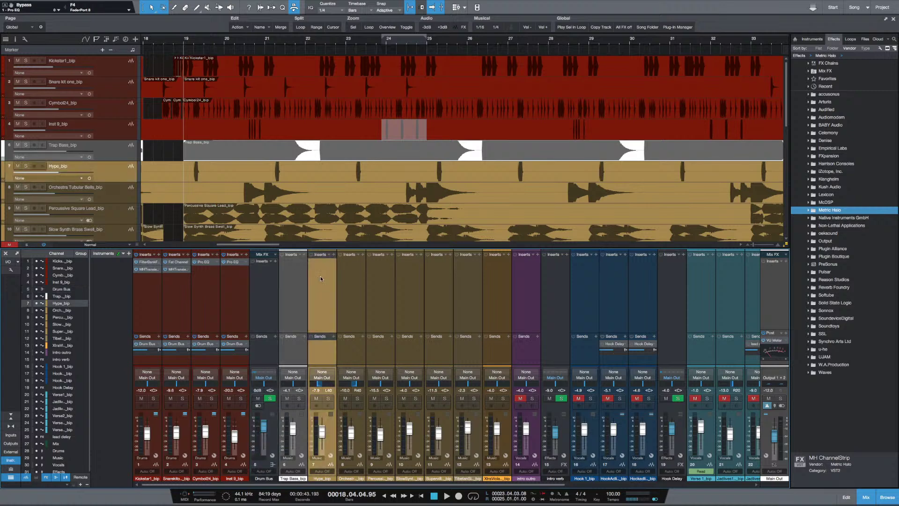
click(307, 267)
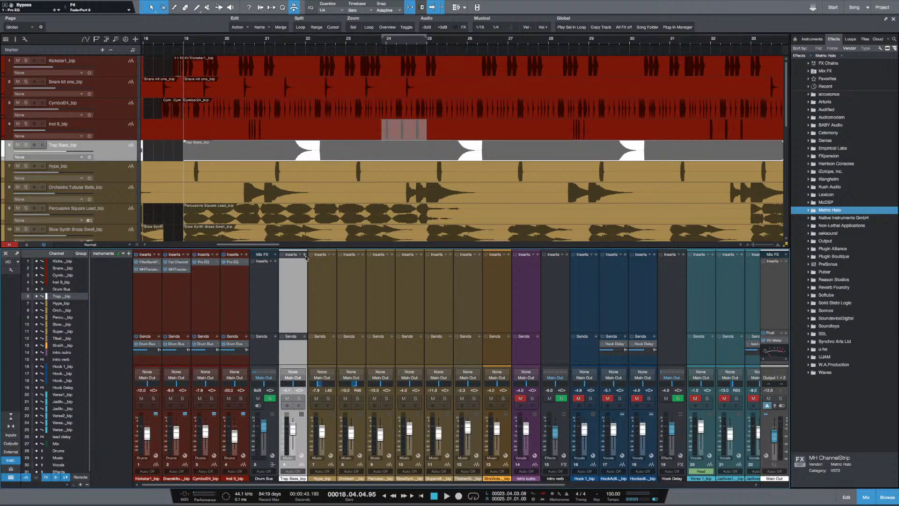
click(297, 399)
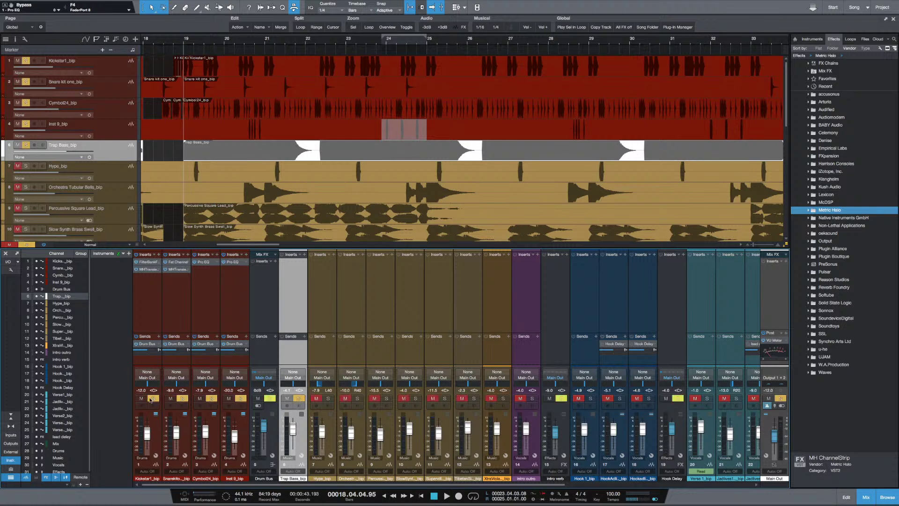
key(space)
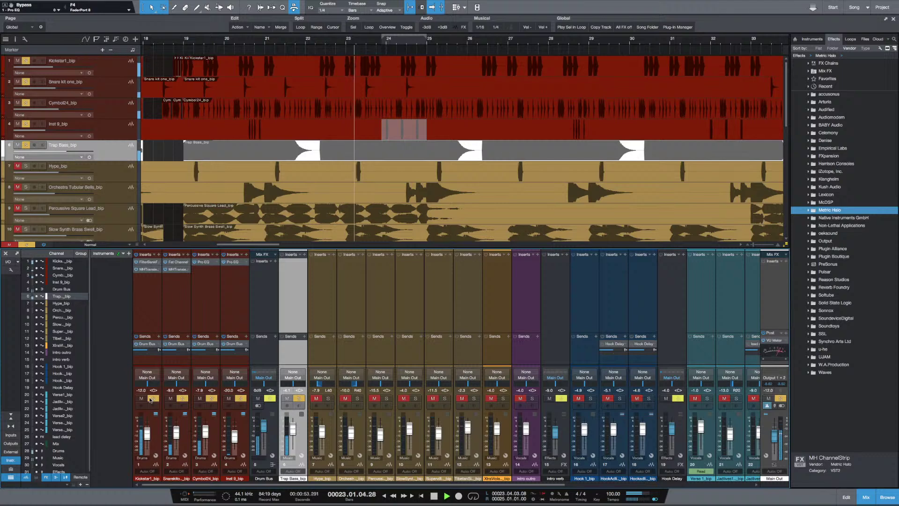
key(space)
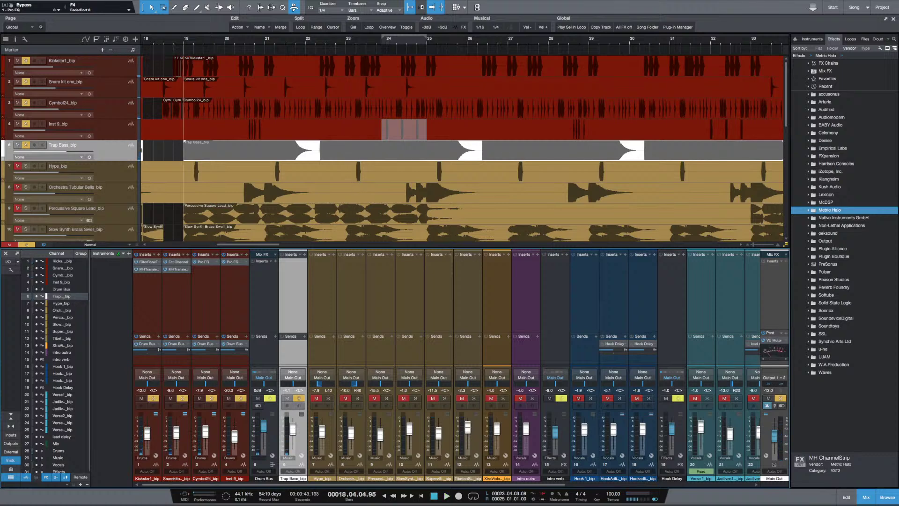
Search the plug-ins for "sub", insert Submarine Mono on the Trap Bass_bip channel, and reposition its window above the mixer
click(304, 255)
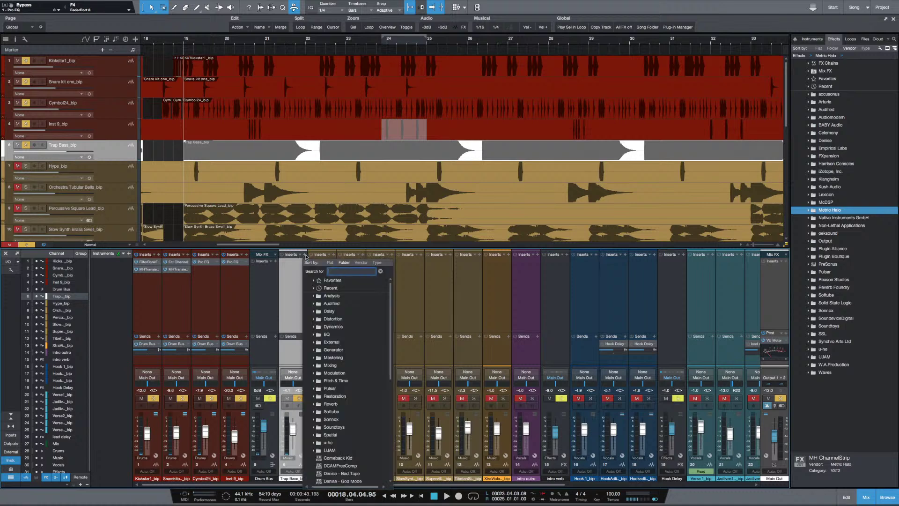
text(sub)
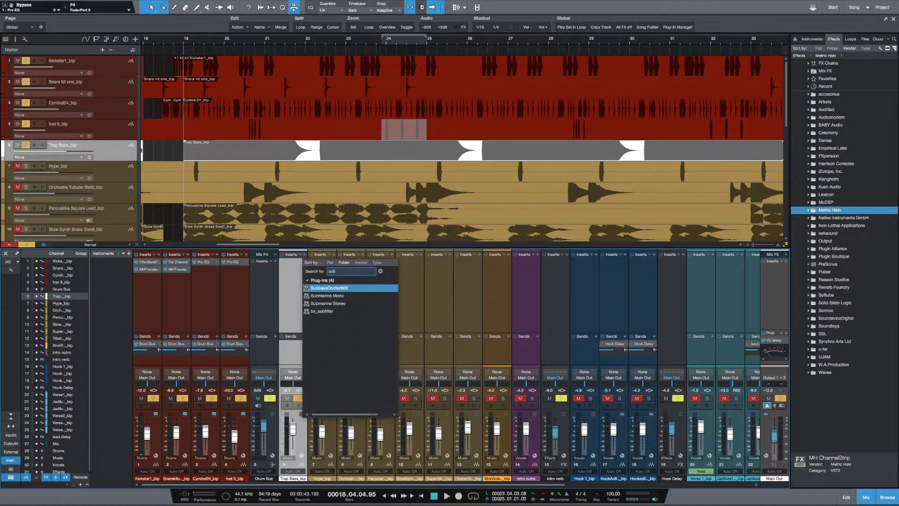
key(Escape)
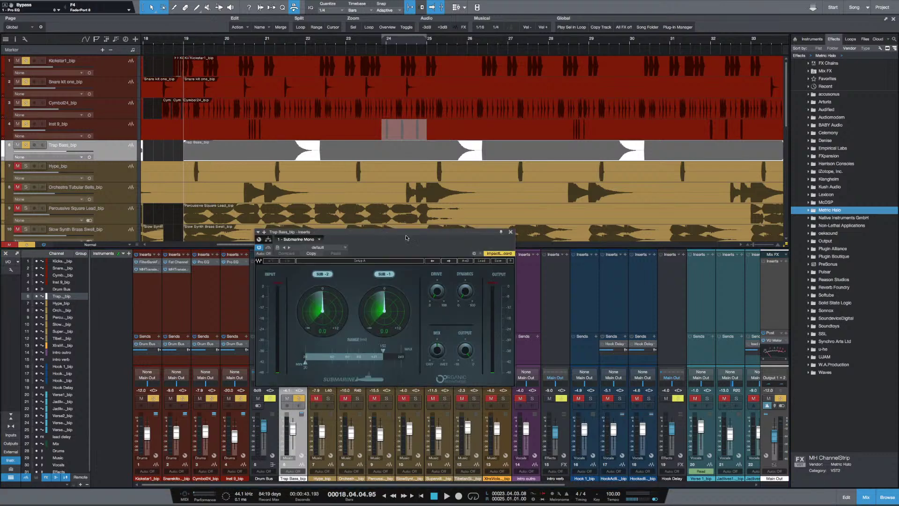
drag(406, 237, 448, 211)
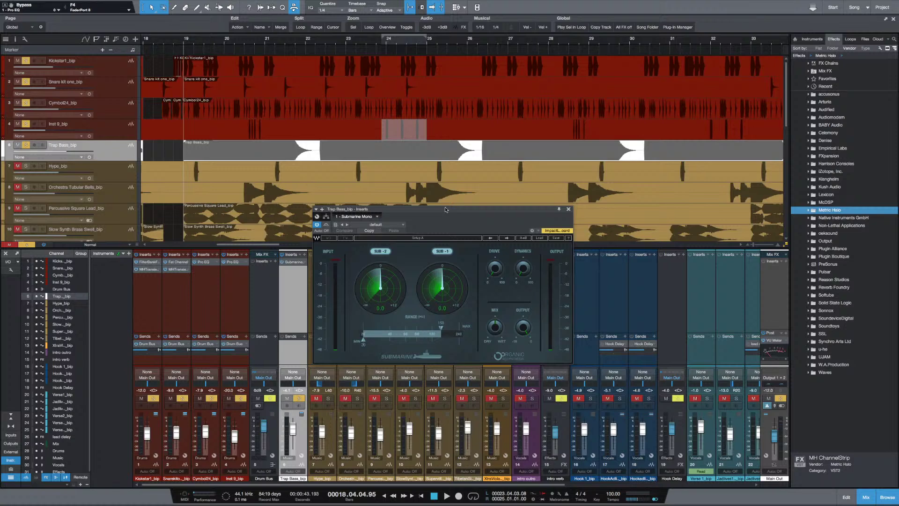
During playback, narrow Submarine's range to a minimum of about 34 Hz and a maximum of about 122 Hz
key(space)
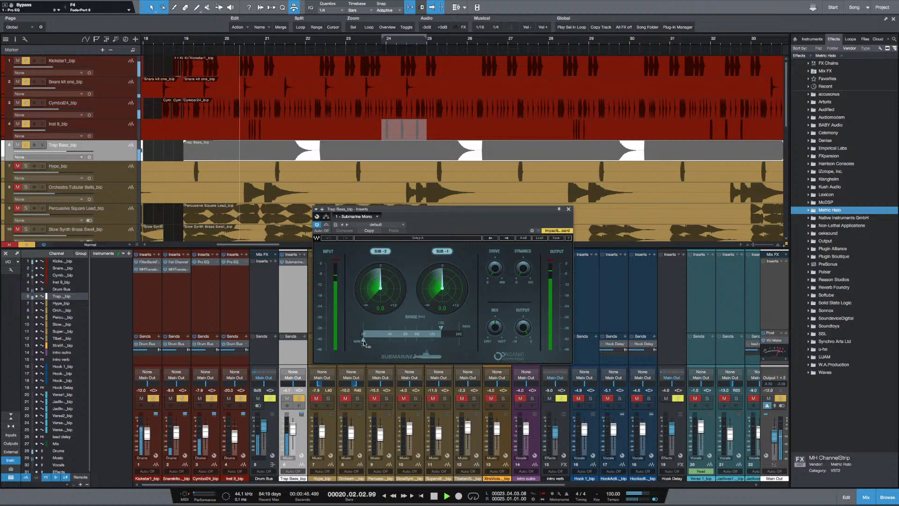
drag(365, 344, 384, 344)
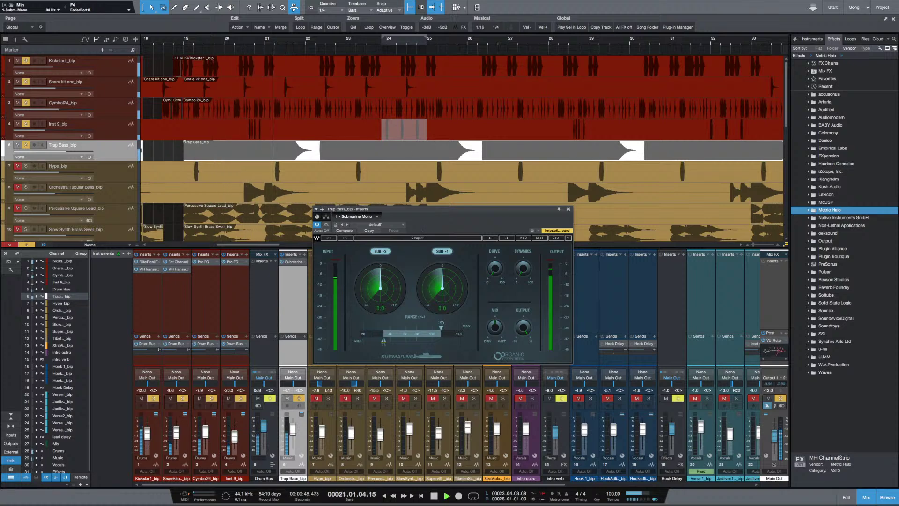
drag(442, 329, 433, 329)
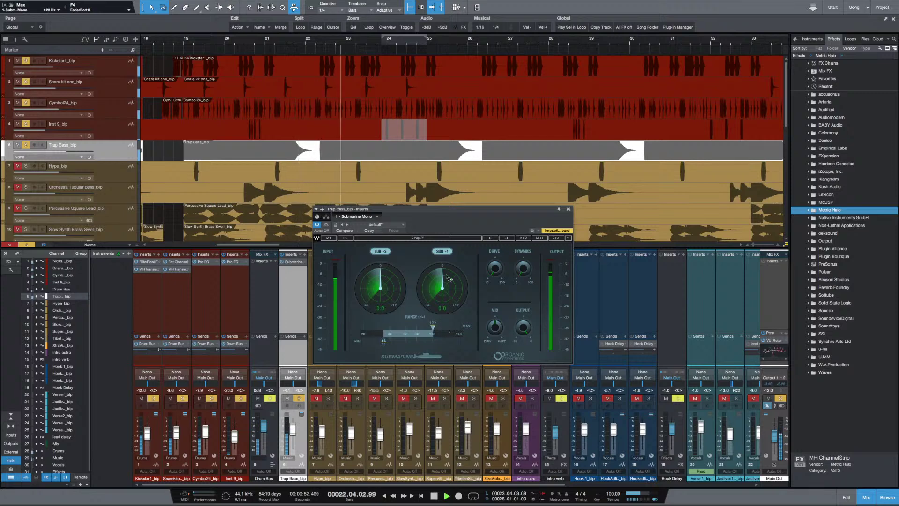
Raise Submarine's Sub -1 gain to 3.0 and Sub -2 gain to 5.0, and increase the Drive to about 23
drag(446, 273, 446, 266)
drag(380, 283, 380, 274)
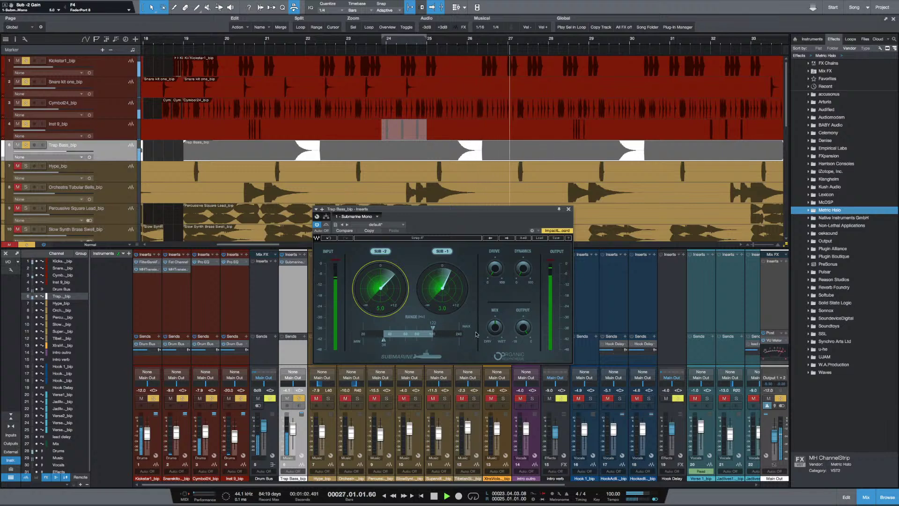
click(499, 276)
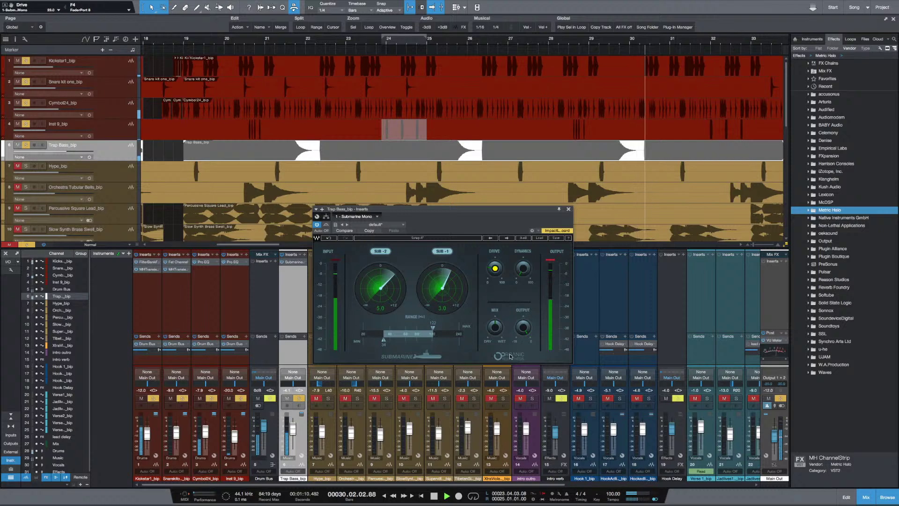
Compare the bass with Submarine bypassed, and adjust the plug-in's Mix from fully wet down to about 54%
click(326, 226)
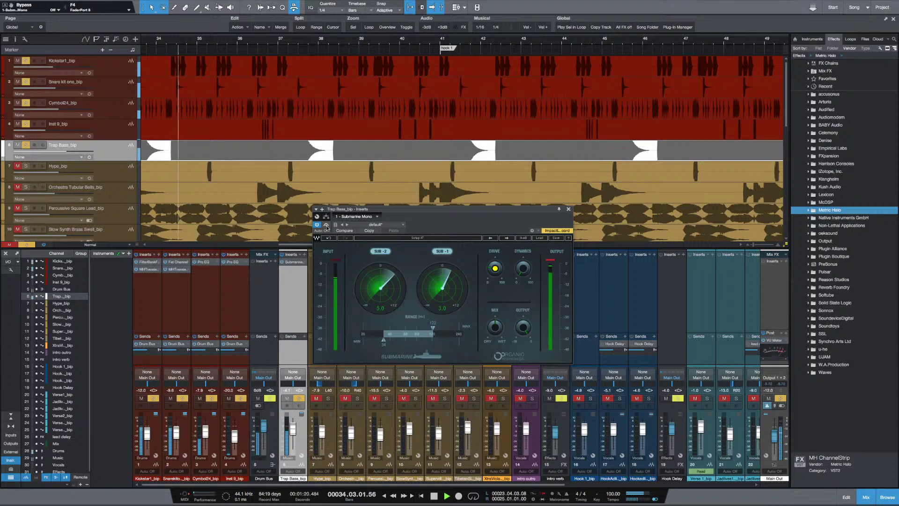
double_click(495, 326)
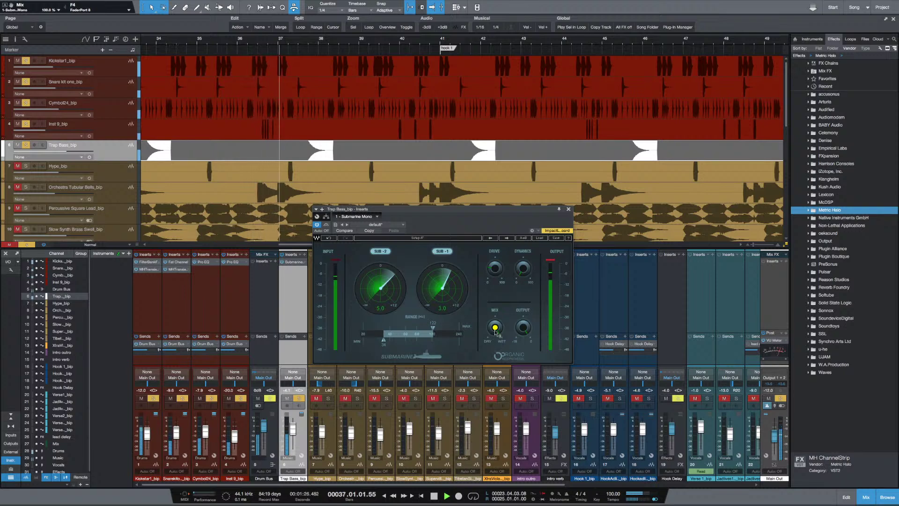
drag(496, 332, 496, 349)
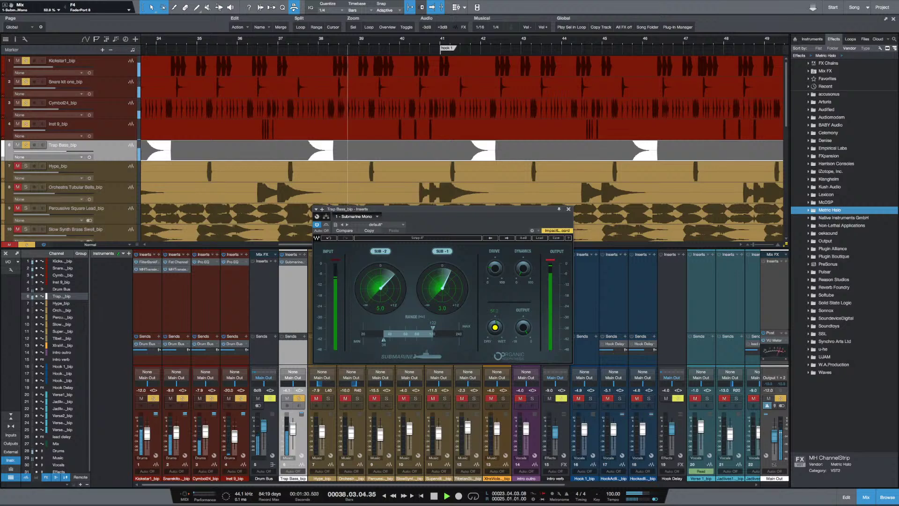
Raise Submarine's Sub -1 gain to 6.0, shift its range down to a maximum of 117 Hz, and stop playback
click(442, 287)
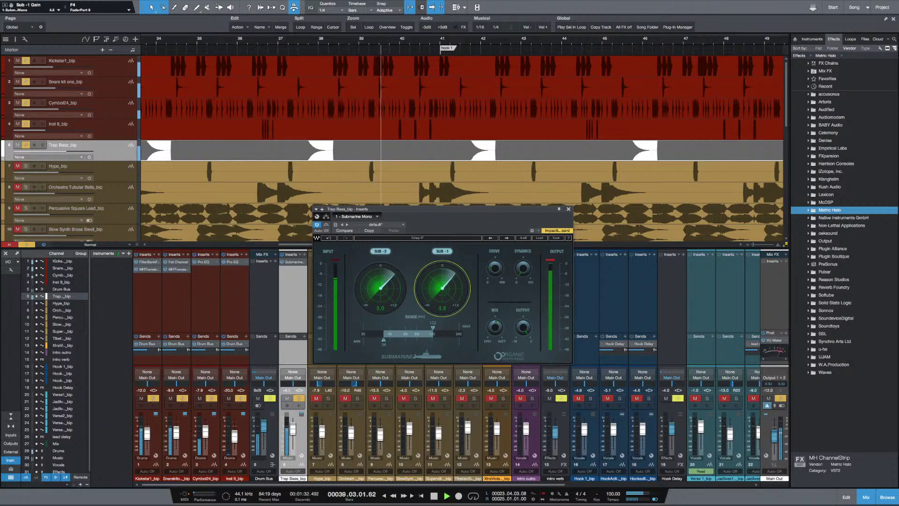
drag(441, 287, 442, 285)
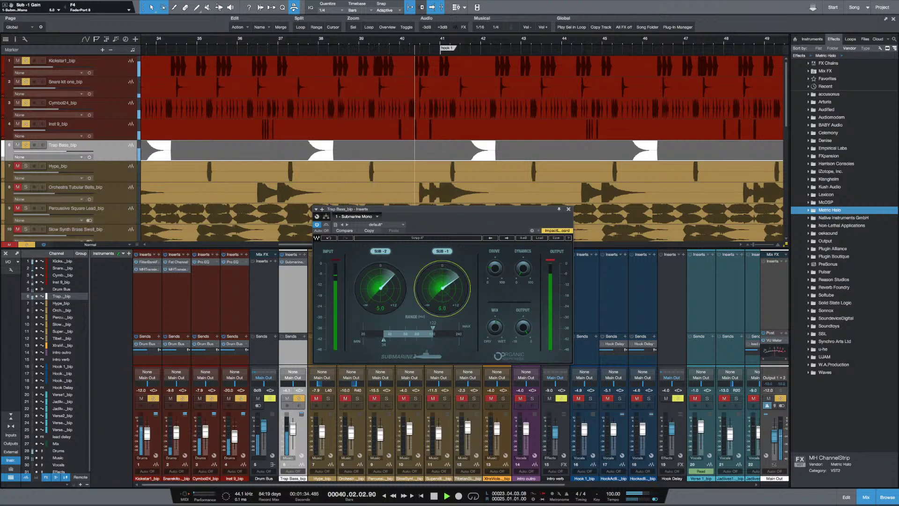
mouse_move(406, 333)
mouse_down()
mouse_move(396, 333)
mouse_move(429, 335)
mouse_up()
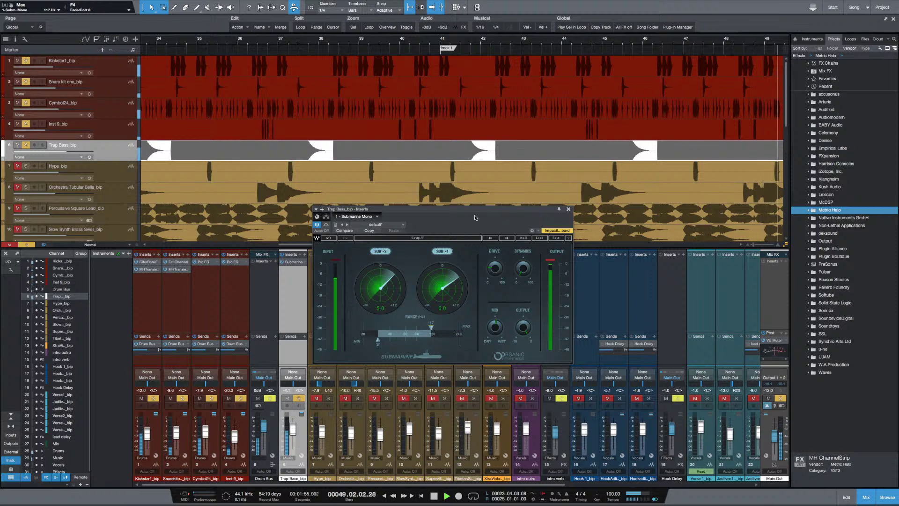
key(space)
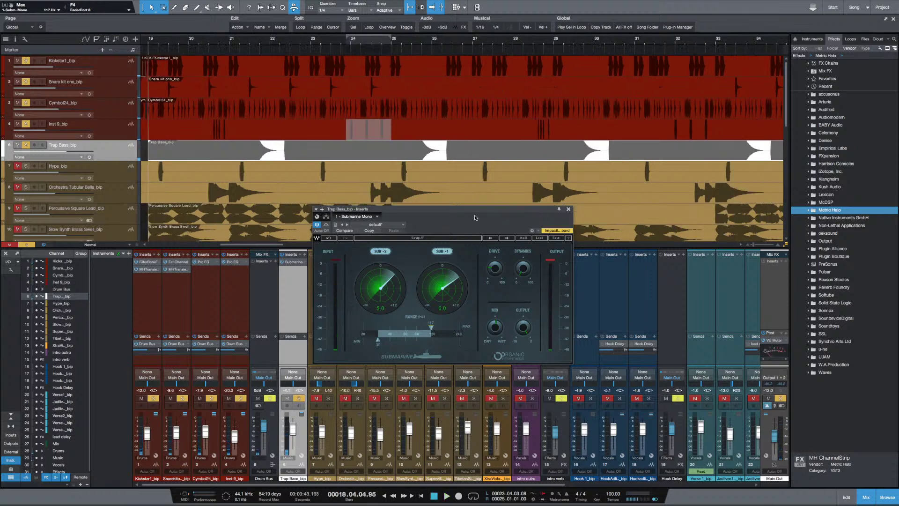
Clear all solos and fine-tune the Trap Bass_bip fader level while playing the full mix from just before bar 19
key(shift+s)
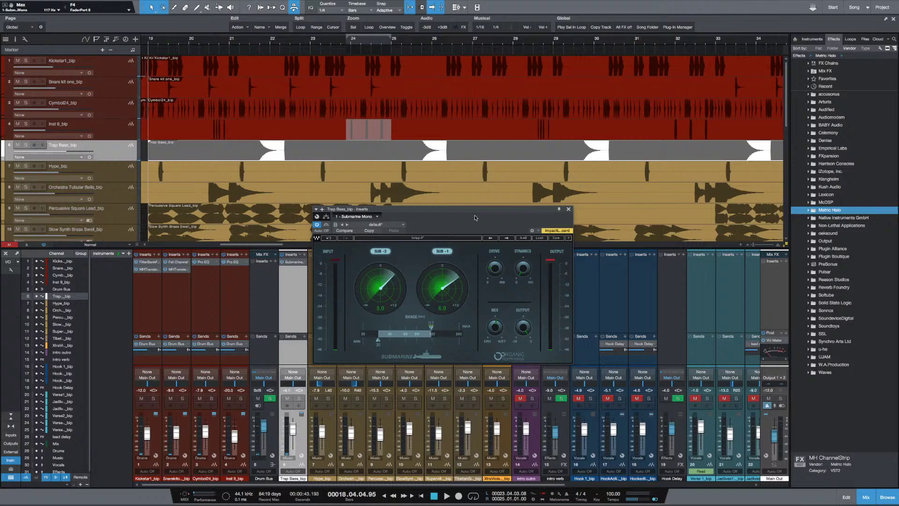
key(space)
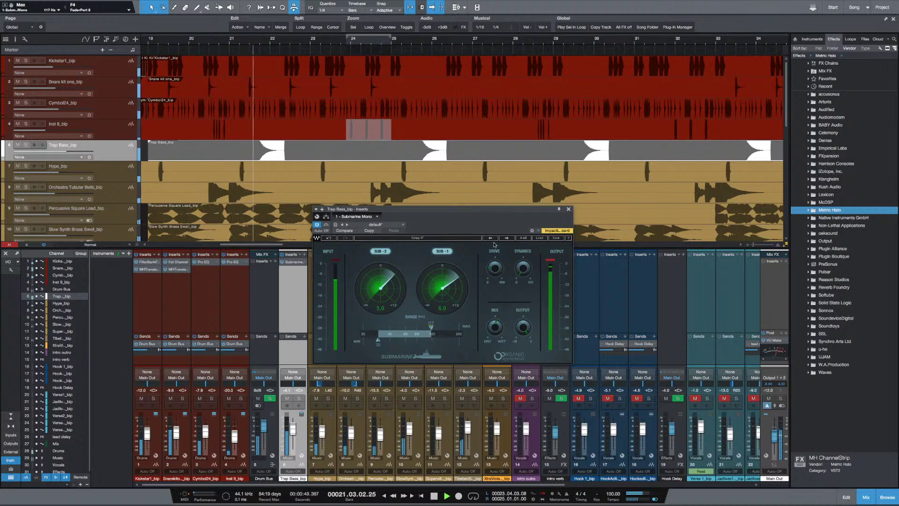
drag(293, 432, 296, 431)
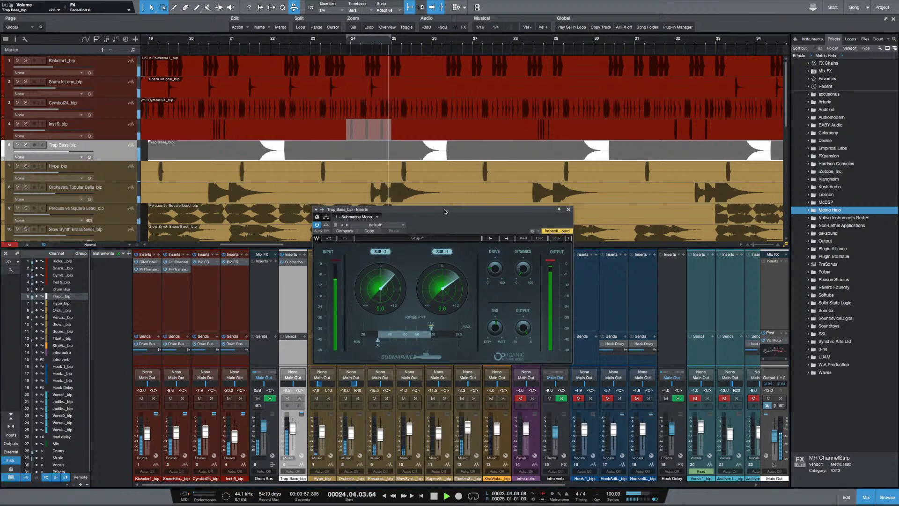
drag(445, 212, 445, 212)
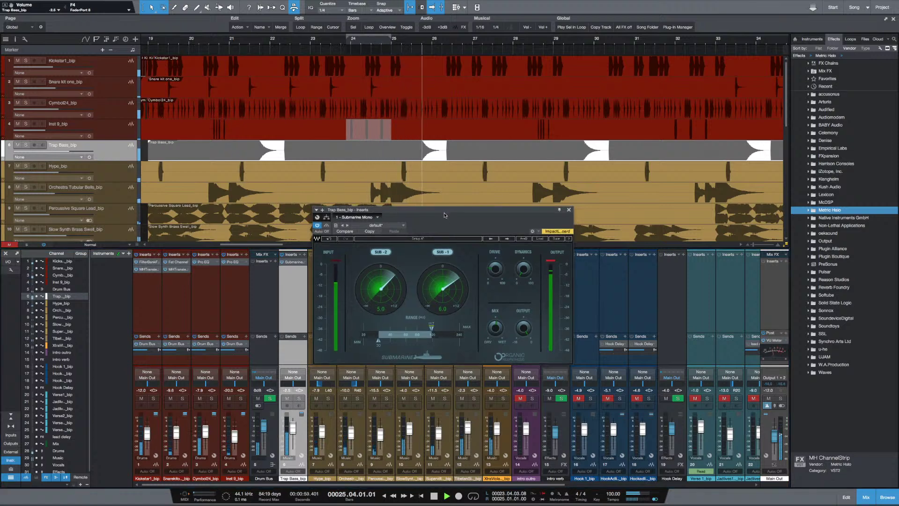
key(space)
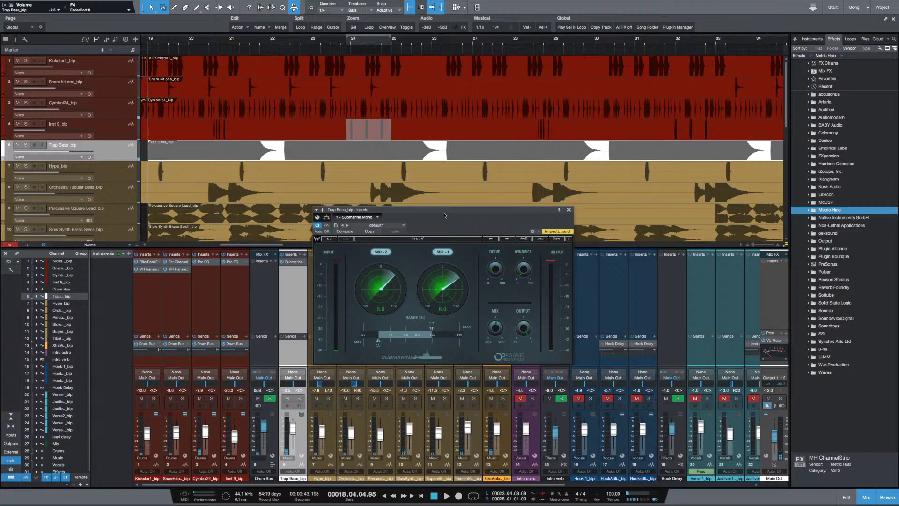
Insert McDSP's 4020 Retro EQ after Submarine Mono on the Trap Bass_bip channel
drag(435, 215, 459, 228)
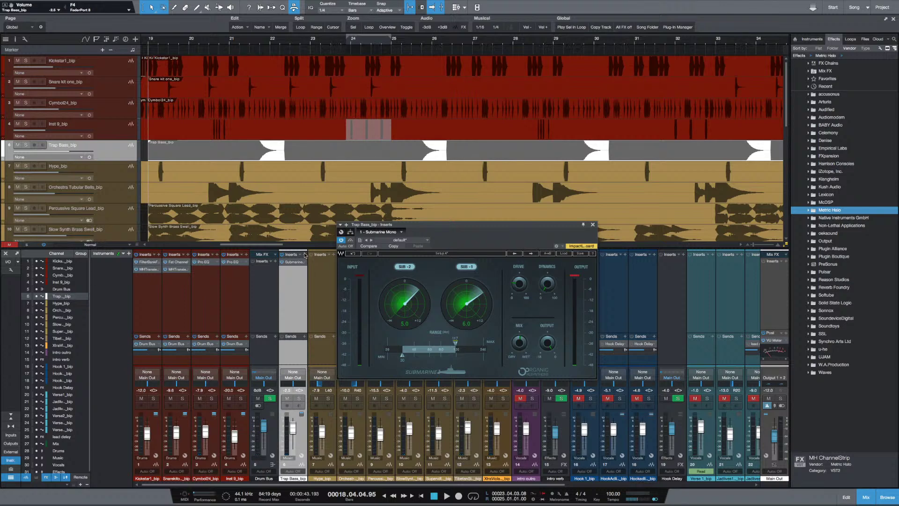
click(827, 202)
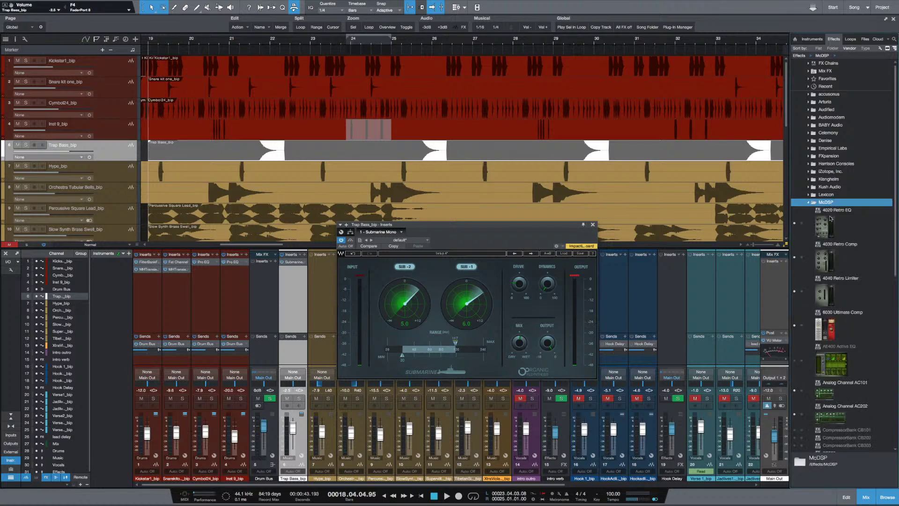
drag(832, 227, 294, 280)
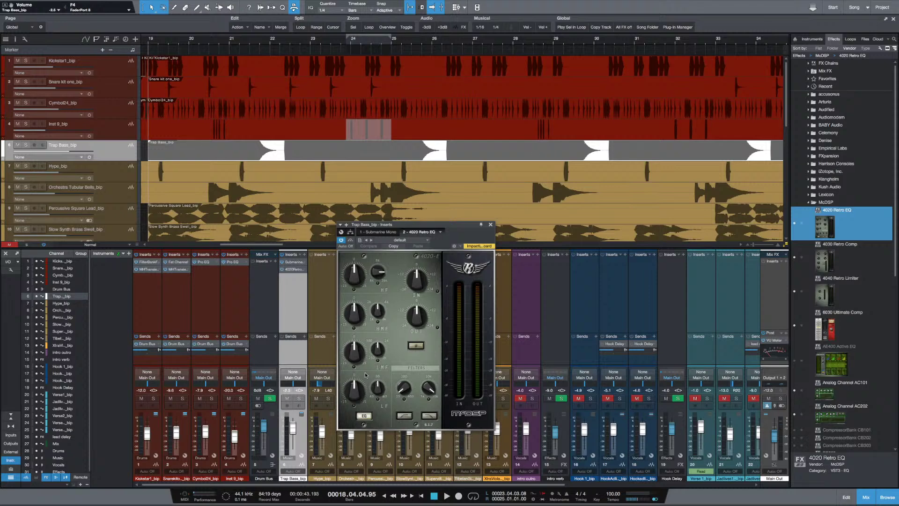
During playback, boost the Retro EQ's LF gain by about 3.4 dB with the LF frequency near 75 Hz
key(space)
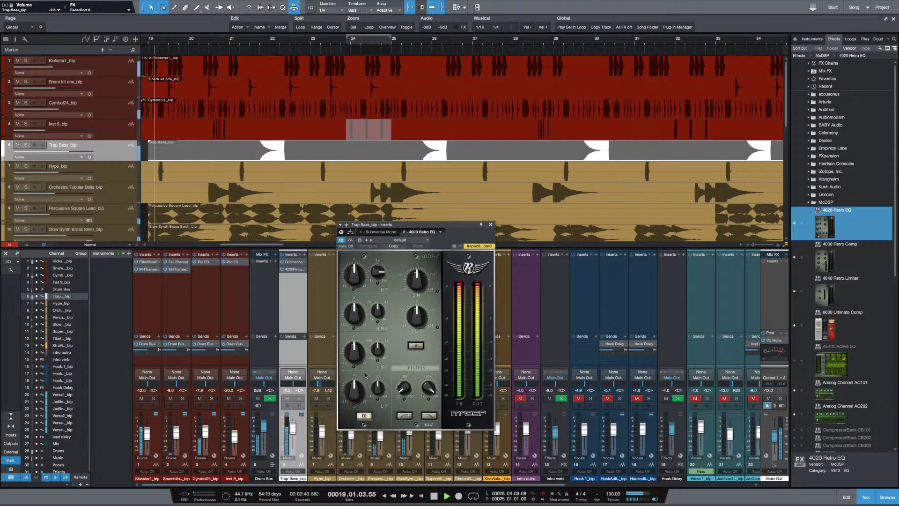
scroll(366, 399, up, 3)
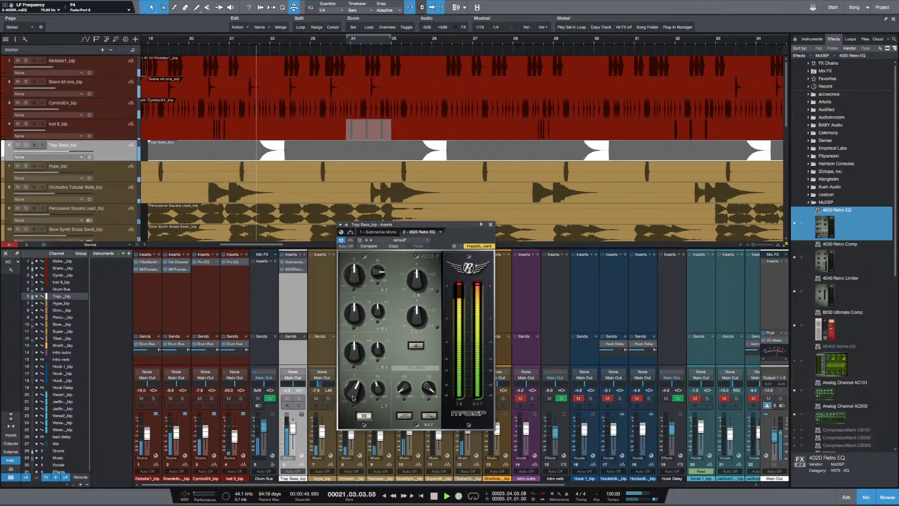
scroll(351, 397, down, 1)
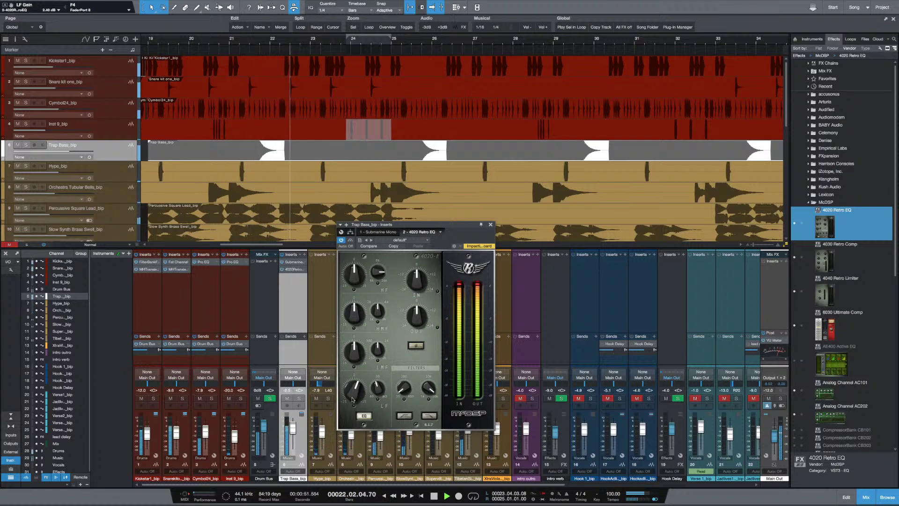
Compare the mix with the Retro EQ bypassed and active, close its window, and stop playback
click(350, 240)
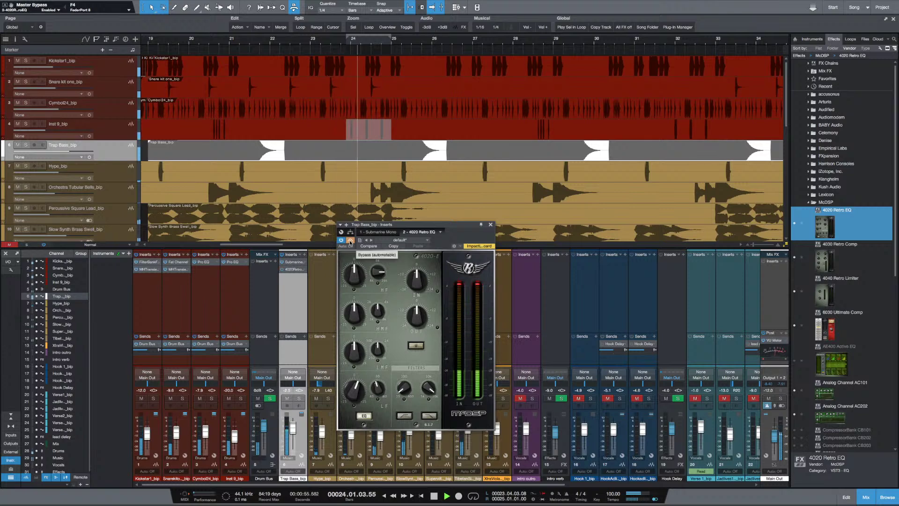
click(350, 241)
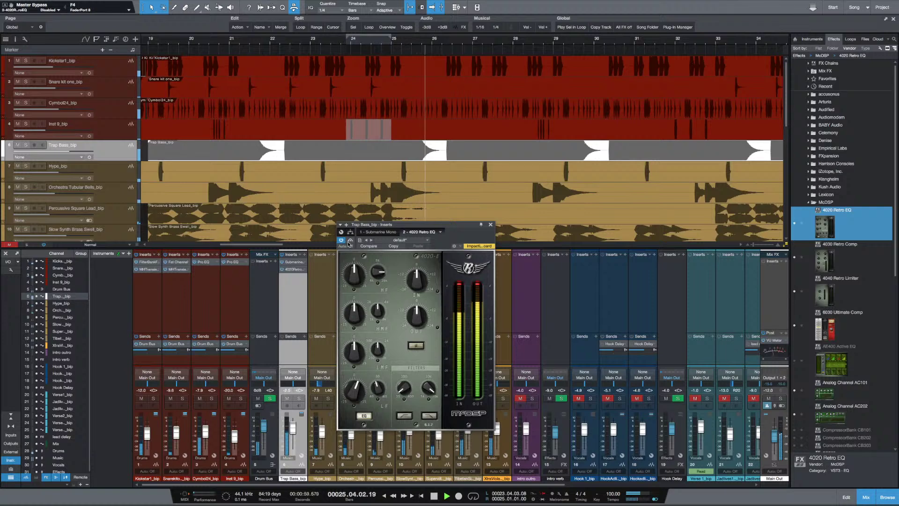
click(490, 224)
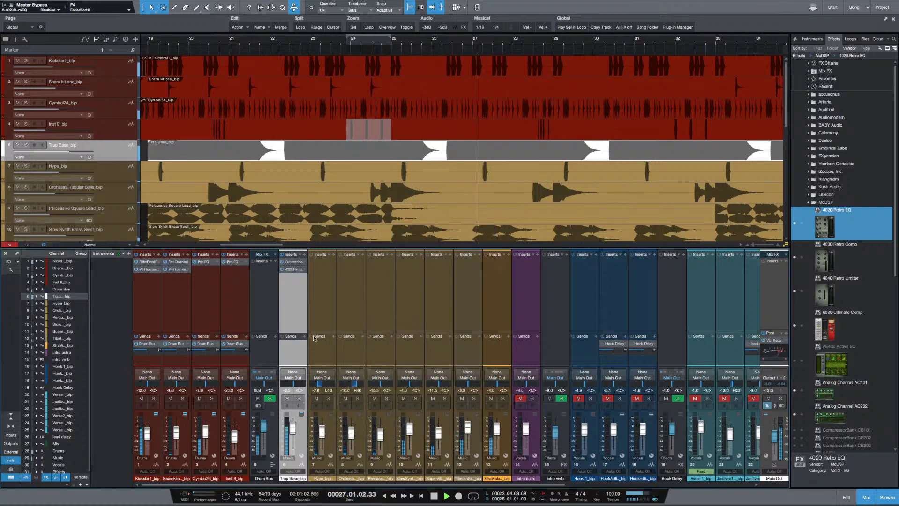
click(317, 304)
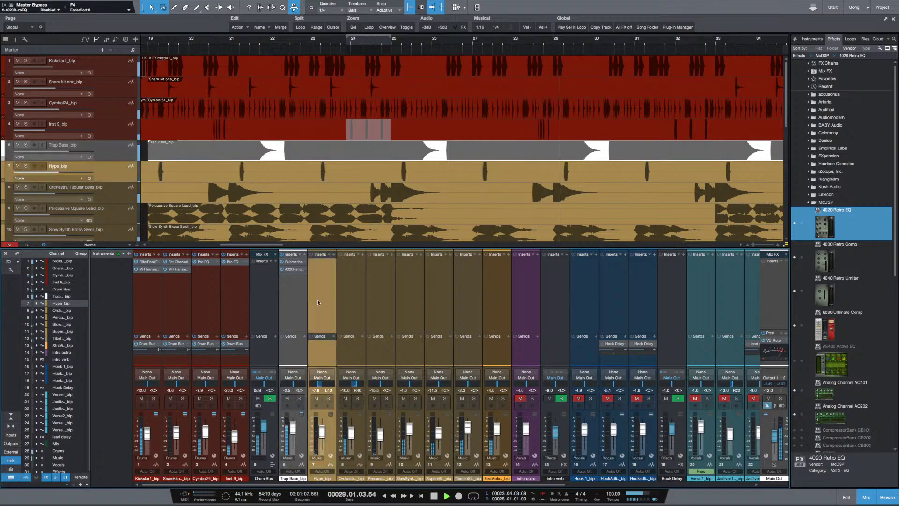
key(space)
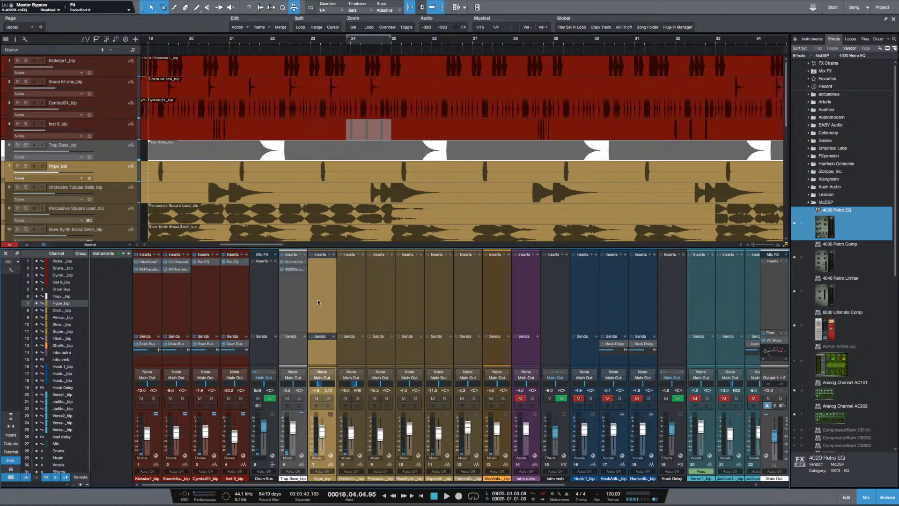
Search the plug-ins for "i he" and insert the I Heart NY parallel compressor on the Drum Bus
click(276, 263)
click(276, 262)
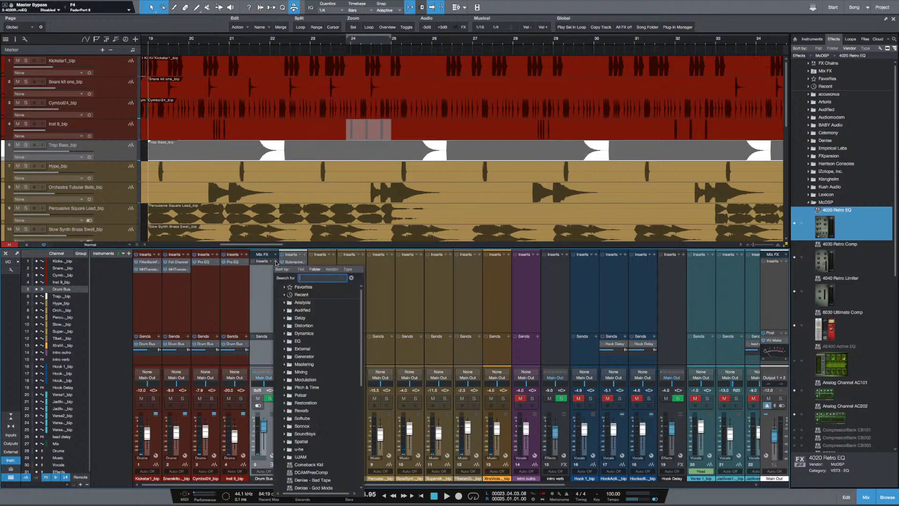
text(i he)
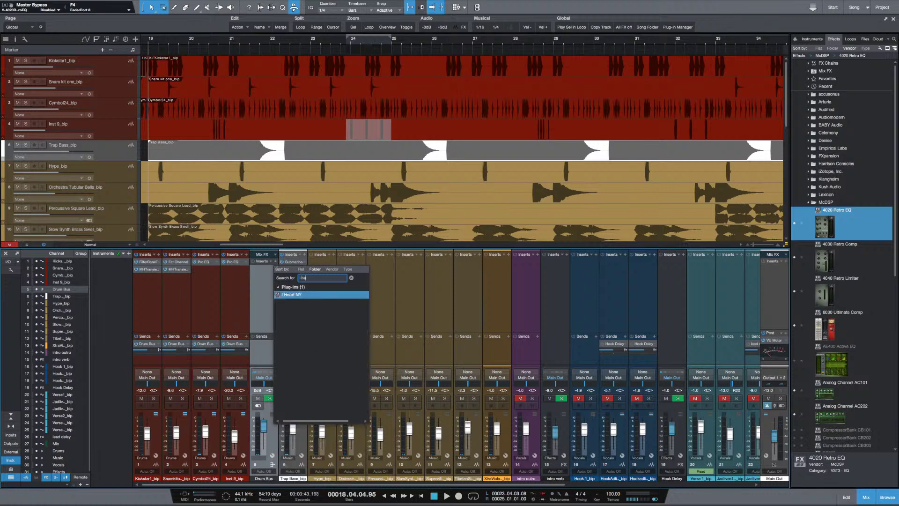
key(Return)
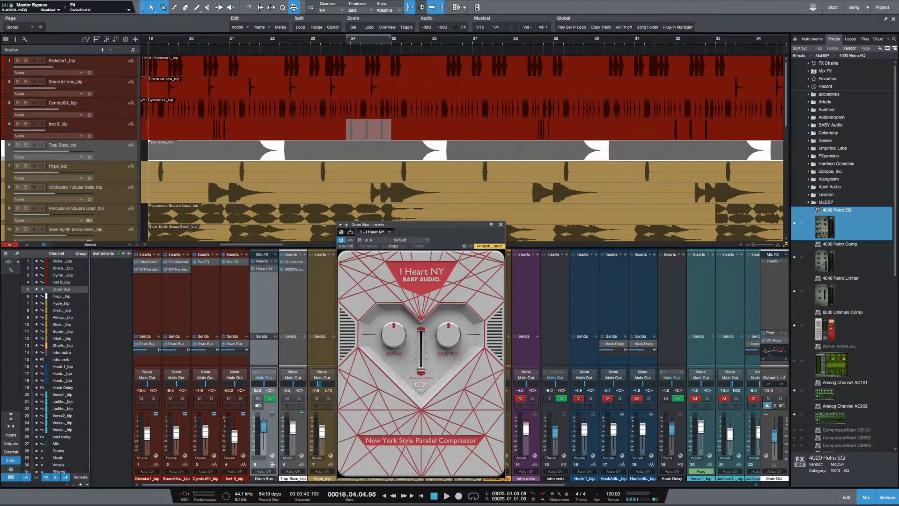
Hide the browser during playback, then raise I Heart NY's Spank and set its Parallel Signal to about 17%
key(space)
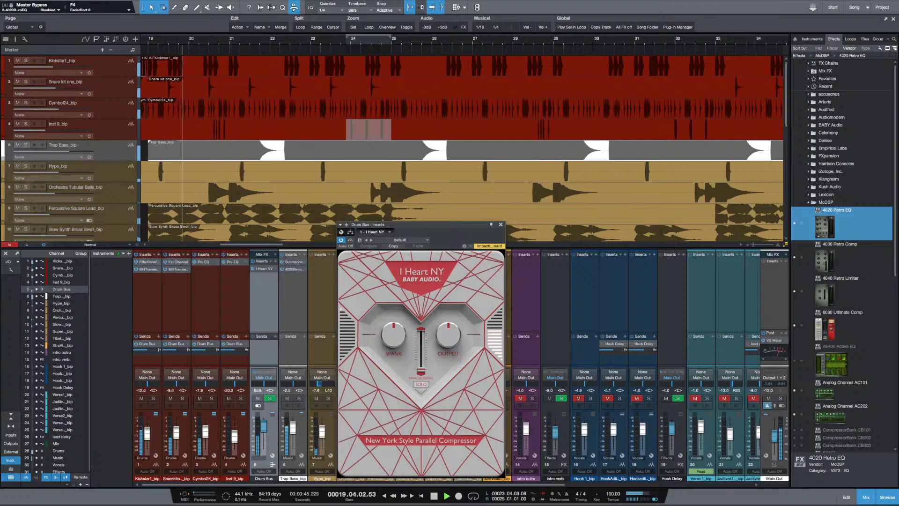
key(F5)
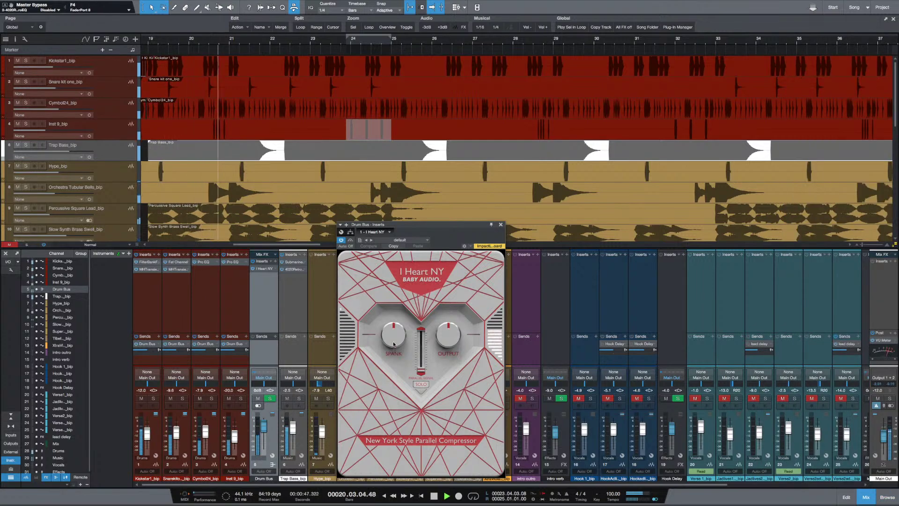
drag(393, 336, 421, 357)
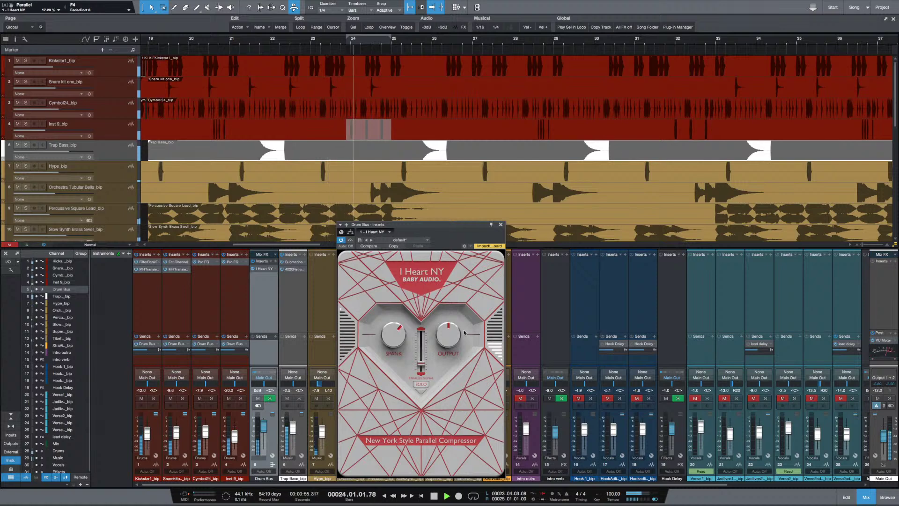
Compare the mix with the Drum Bus's I Heart NY bypassed and active, close its window, and stop playback
click(350, 240)
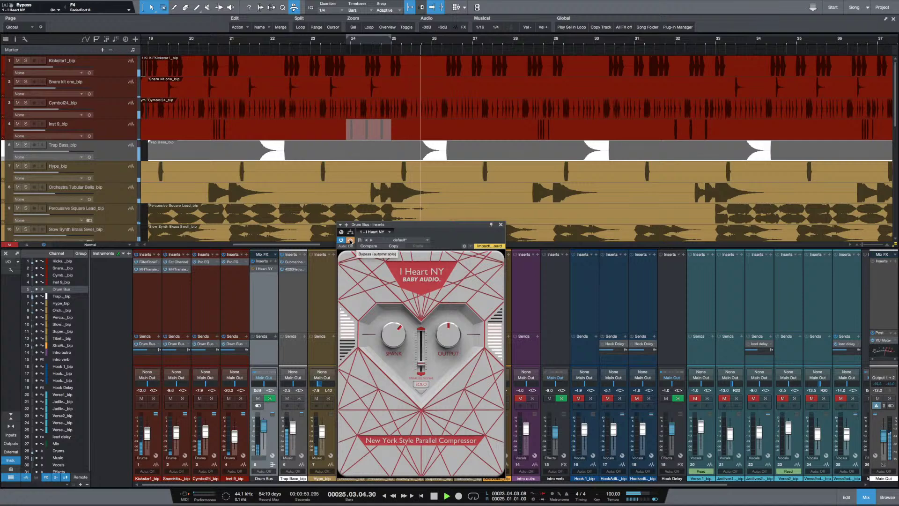
click(351, 240)
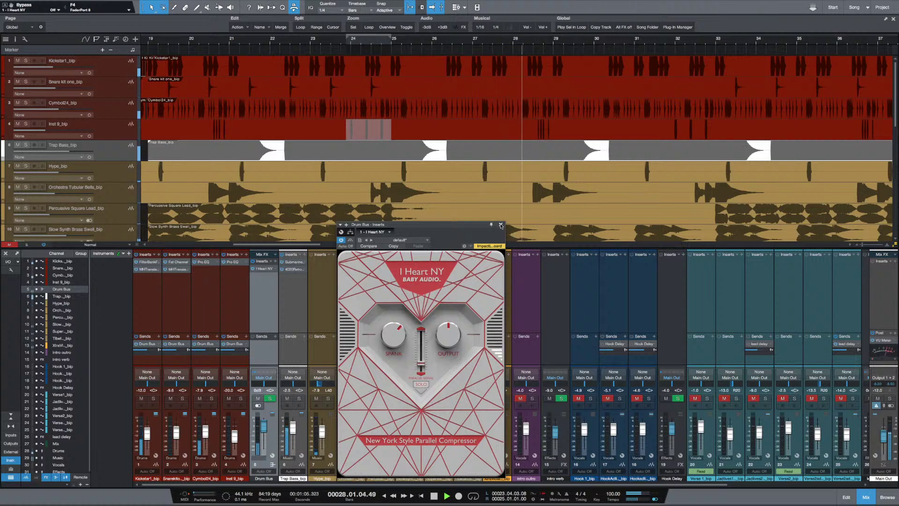
click(500, 225)
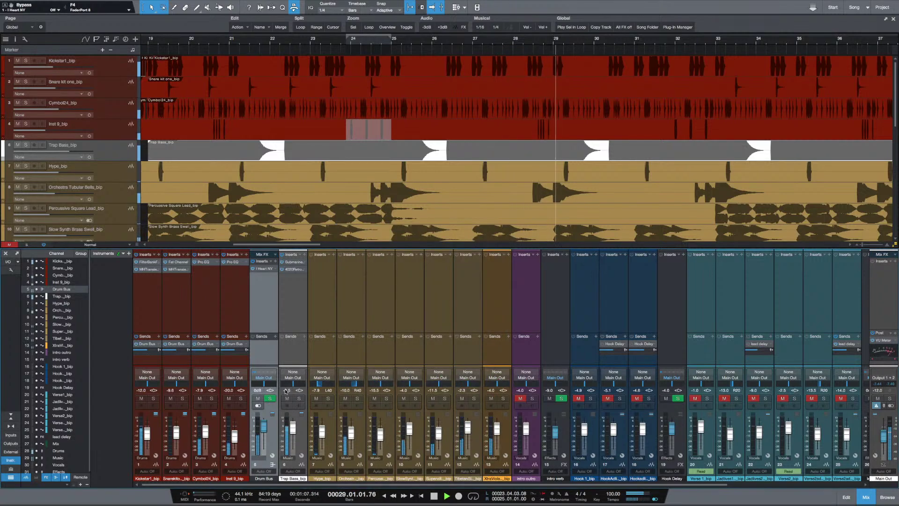
click(326, 306)
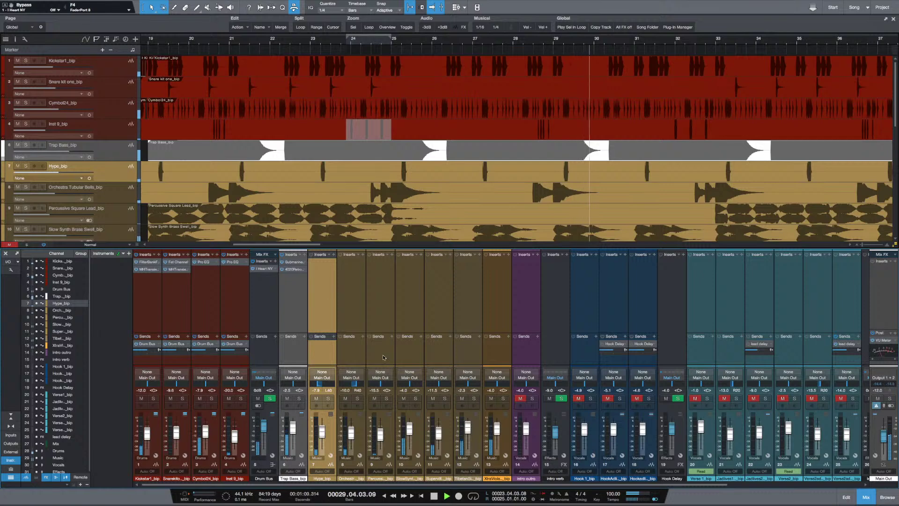
key(space)
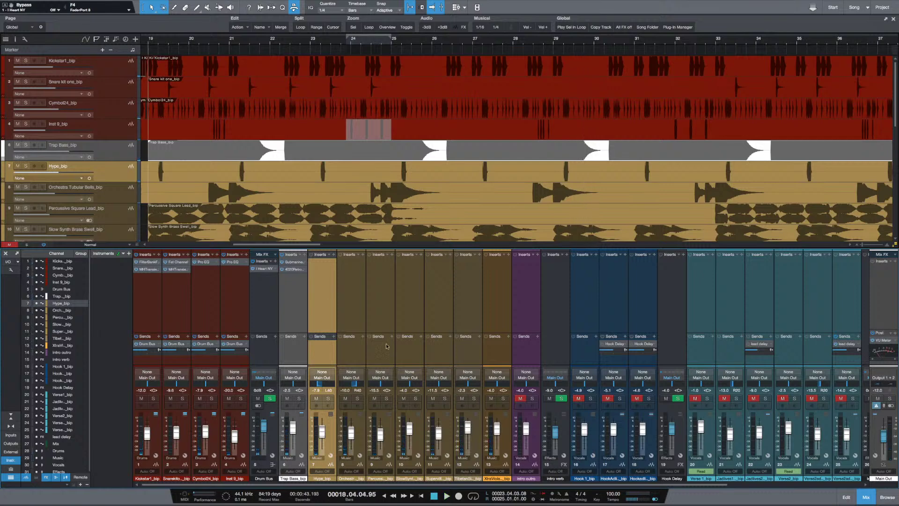
Solo the Slow Synth Brass Swell_bip channel and play it from bar 21
click(413, 303)
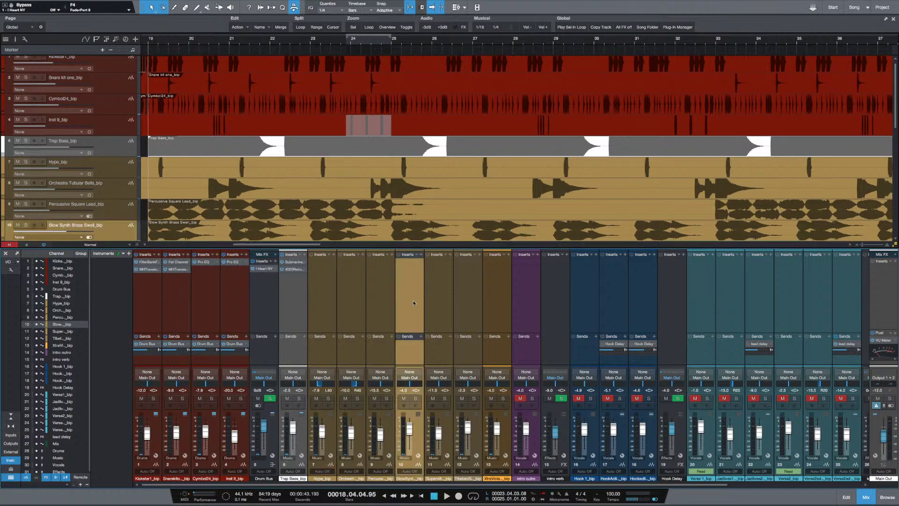
click(415, 399)
scroll(378, 204, down, 5)
scroll(378, 204, up, 3)
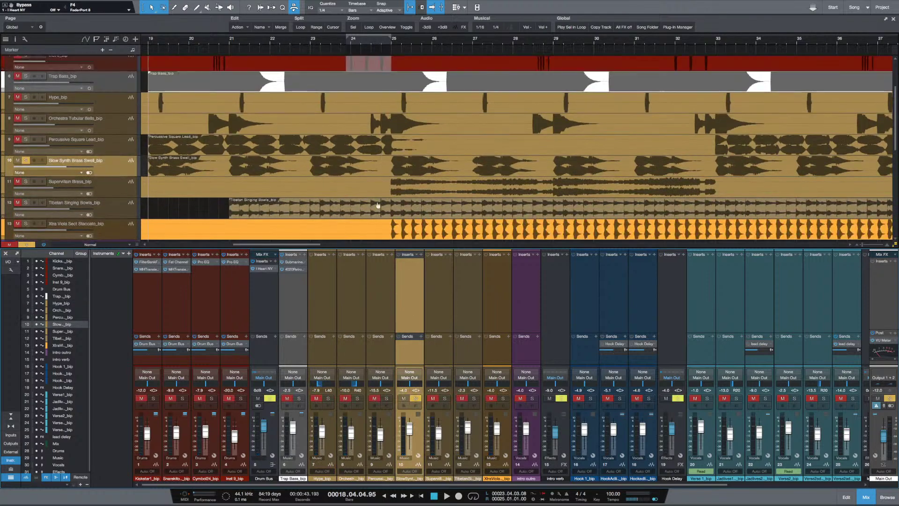
click(230, 154)
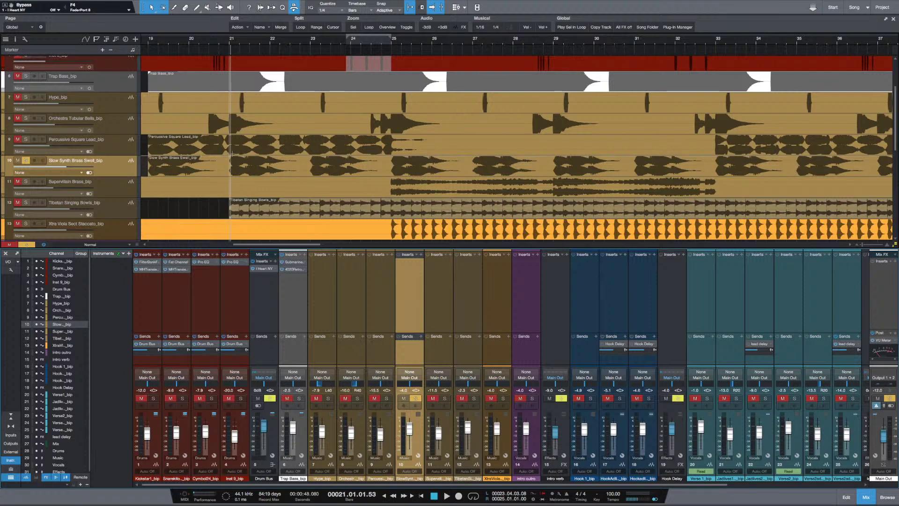
key(space)
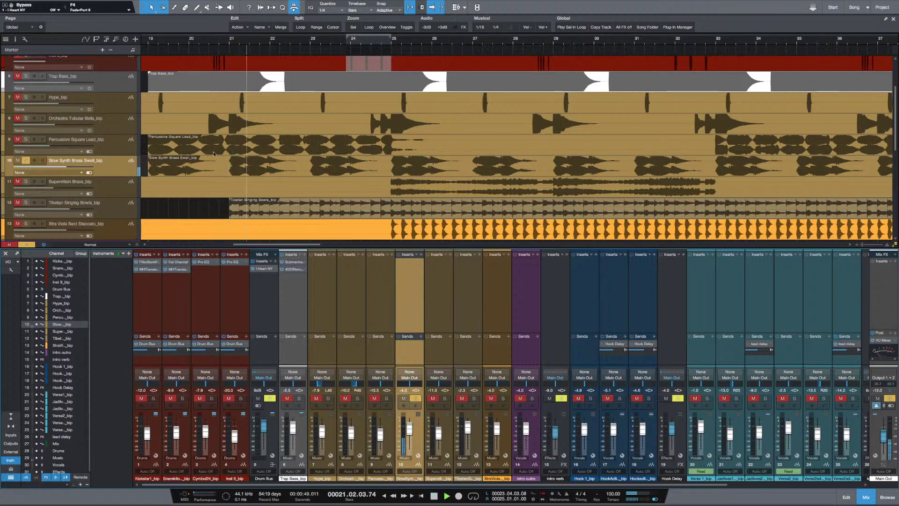
Switch the solo to the Percussive Square Lead_bip track and audition it from bar 21
key(space)
click(124, 139)
key(space)
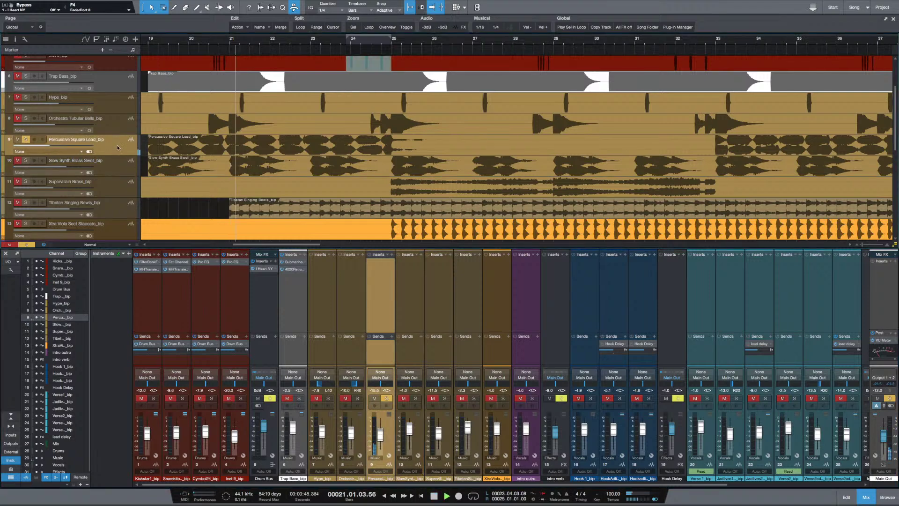
key(space)
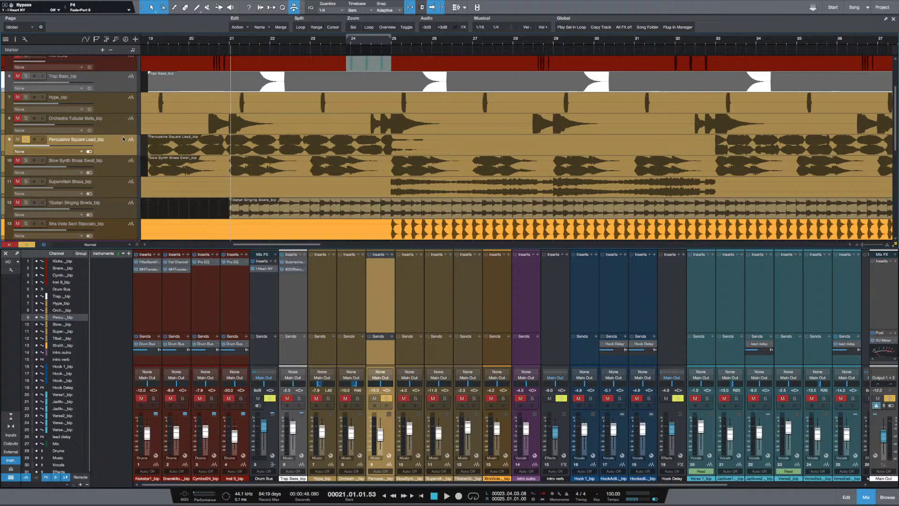
During playback, unsolo the Percussive Square Lead_bip channel and raise its volume to about -4.6 dB
key(space)
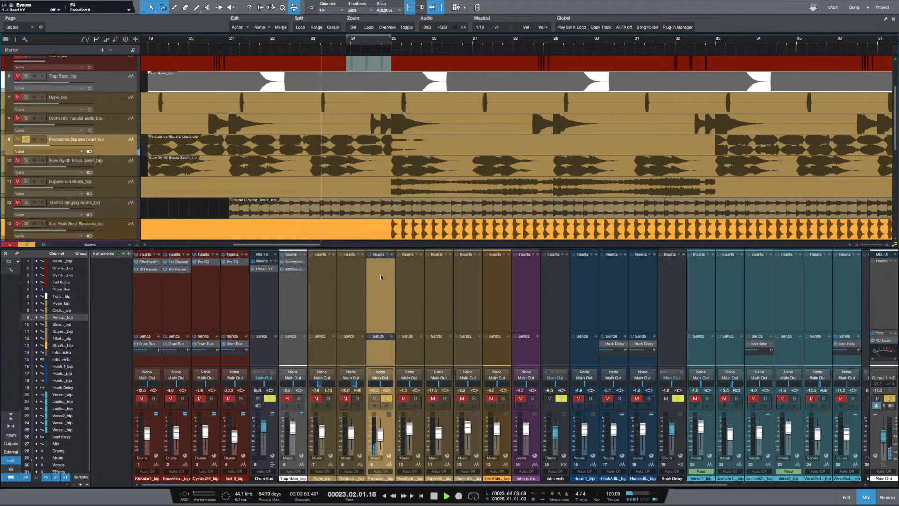
key(s)
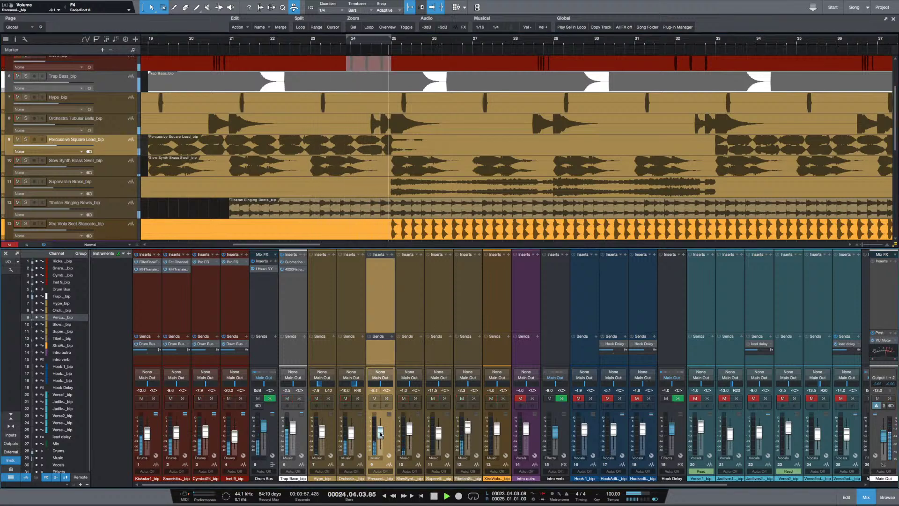
drag(380, 436, 380, 433)
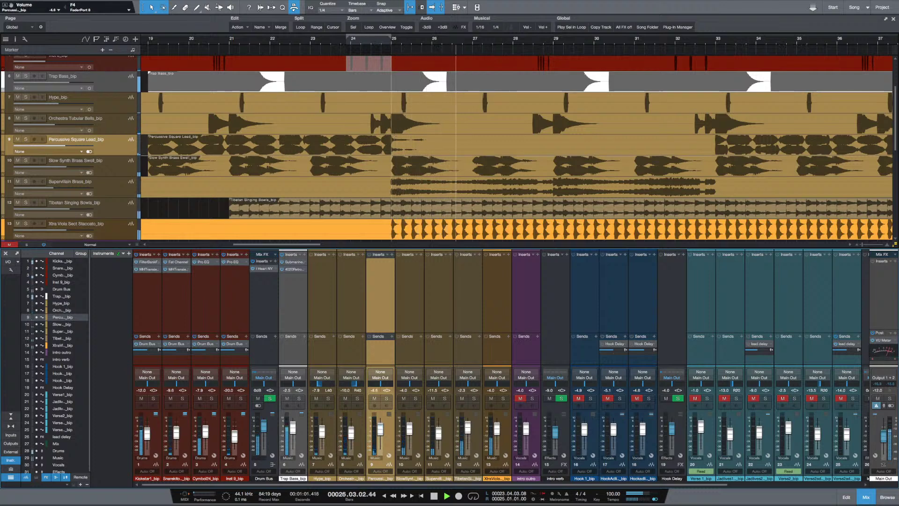
Loop playback over the Percussive Square Lead section from bar 19 to bar 26
scroll(244, 153, left, 3)
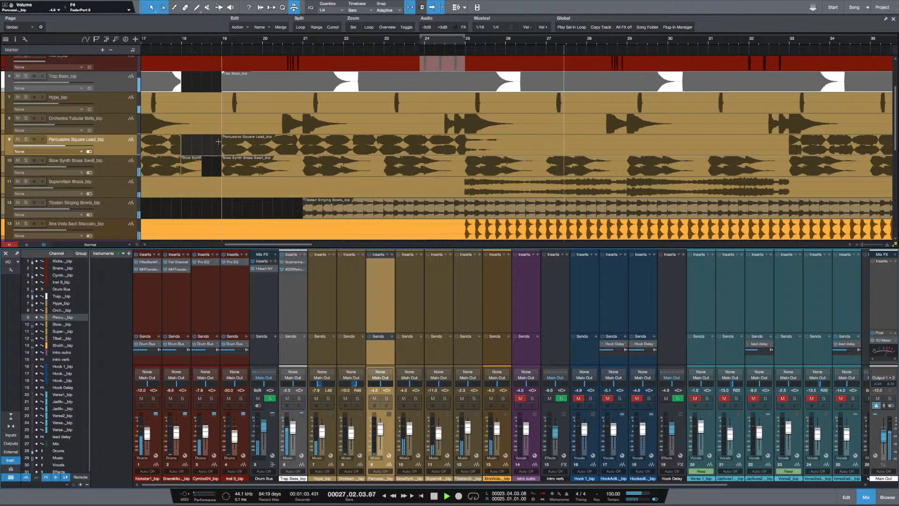
drag(222, 141, 506, 146)
key(p)
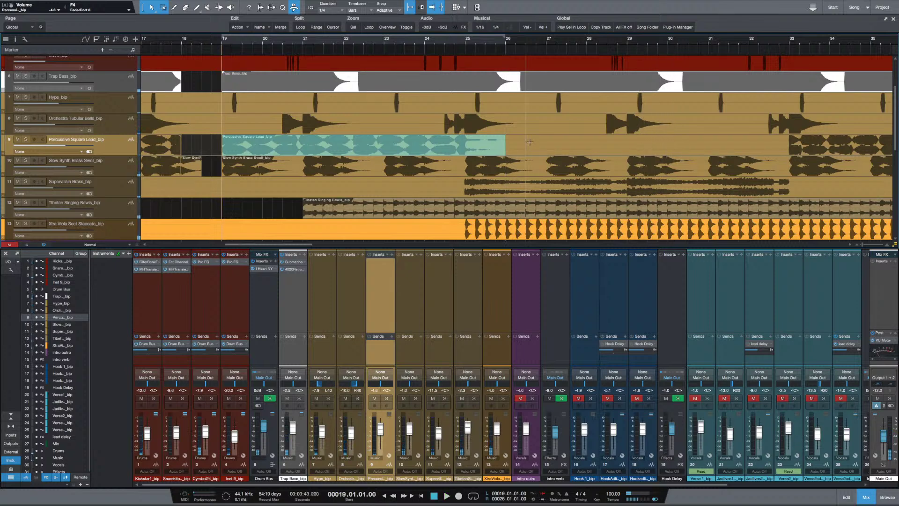
key(slash)
key(space)
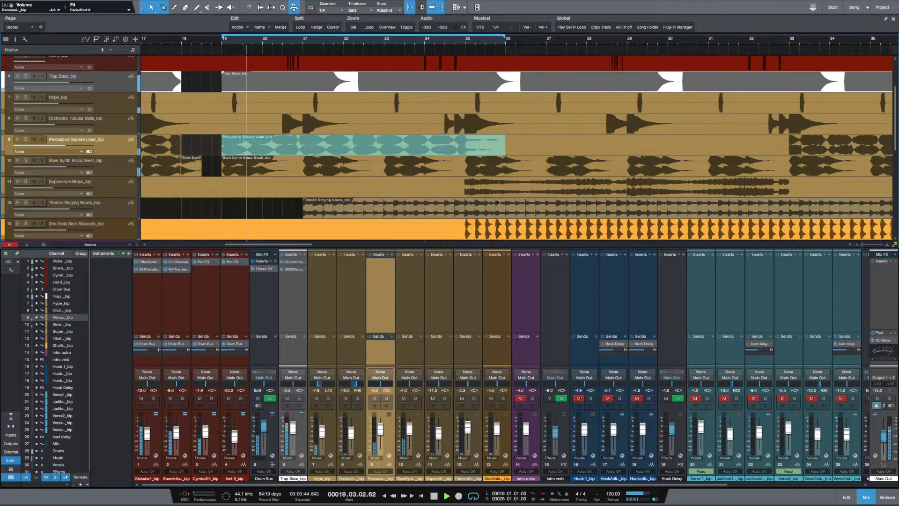
Search the plug-ins for "red", insert RedlightDist on the Percussive Square Lead_bip channel, and stop playback
click(392, 255)
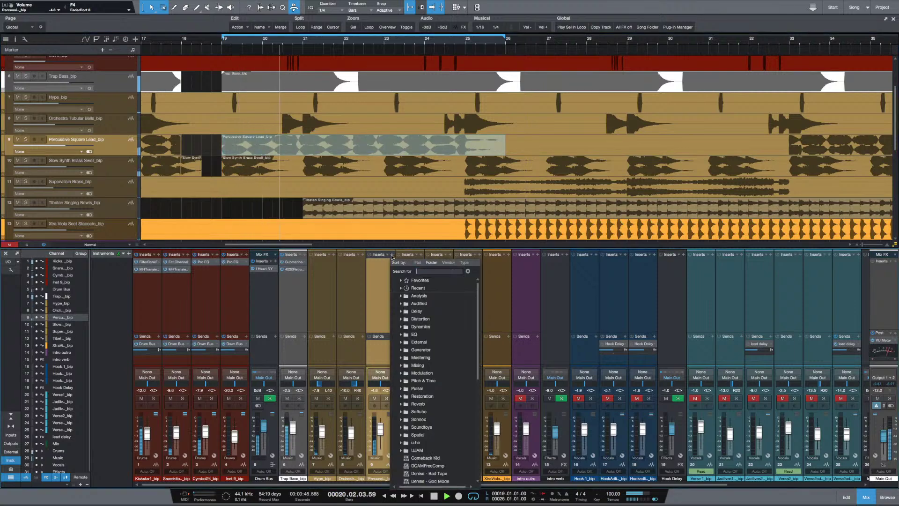
text(red)
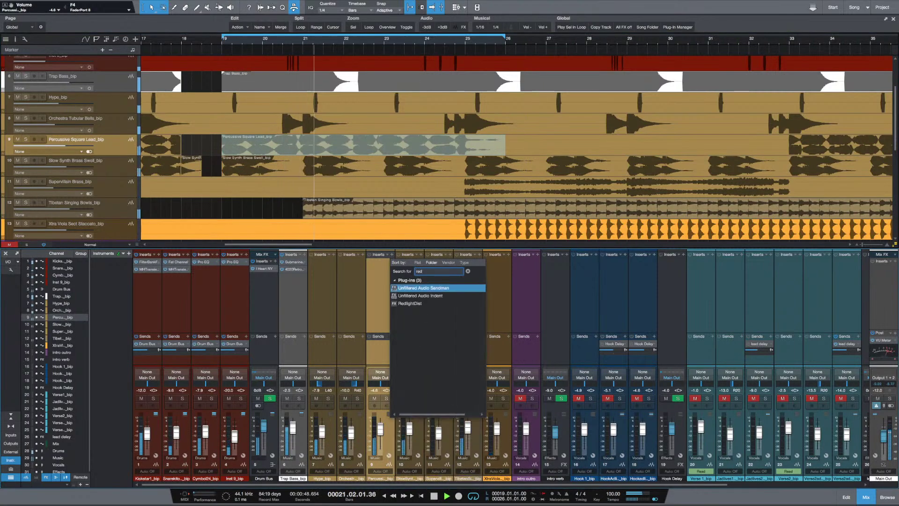
click(435, 303)
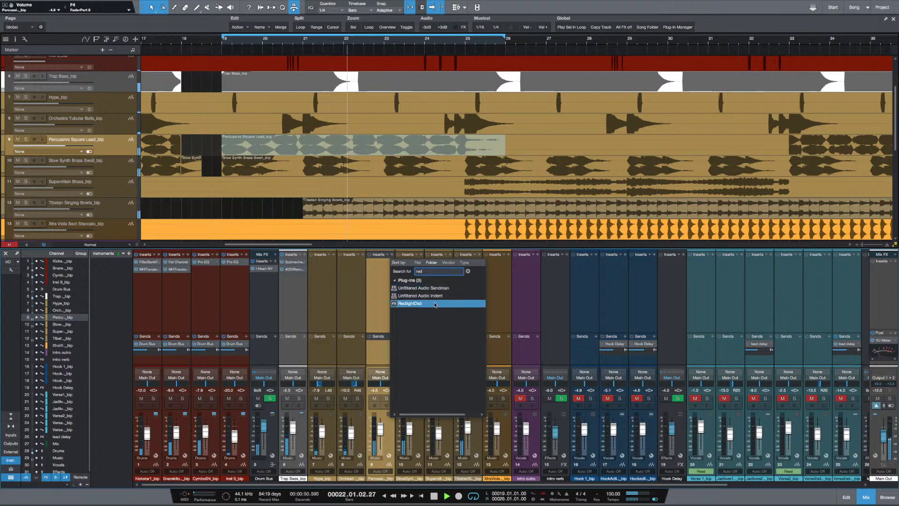
click(435, 303)
key(space)
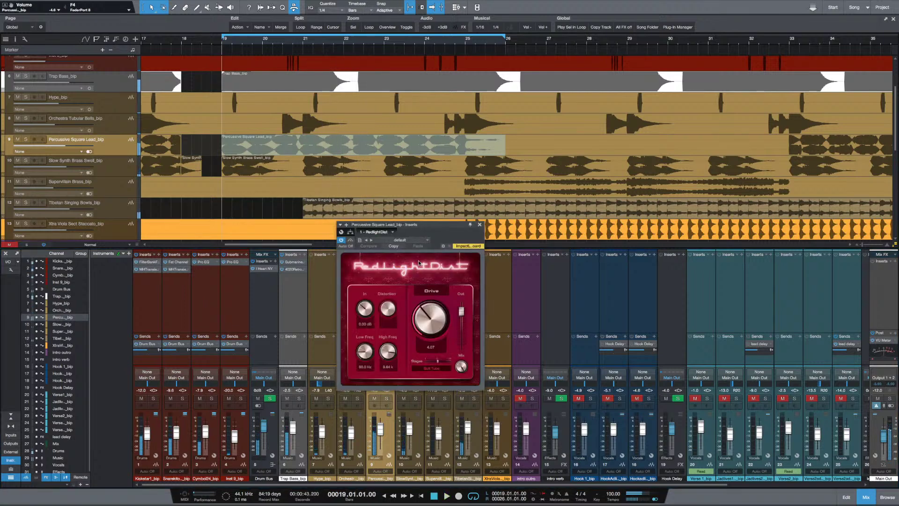
Lower RedlightDist's Drive to about 0.59, raise its Stages to maximum, and reduce its output while the loop plays
drag(419, 326, 419, 328)
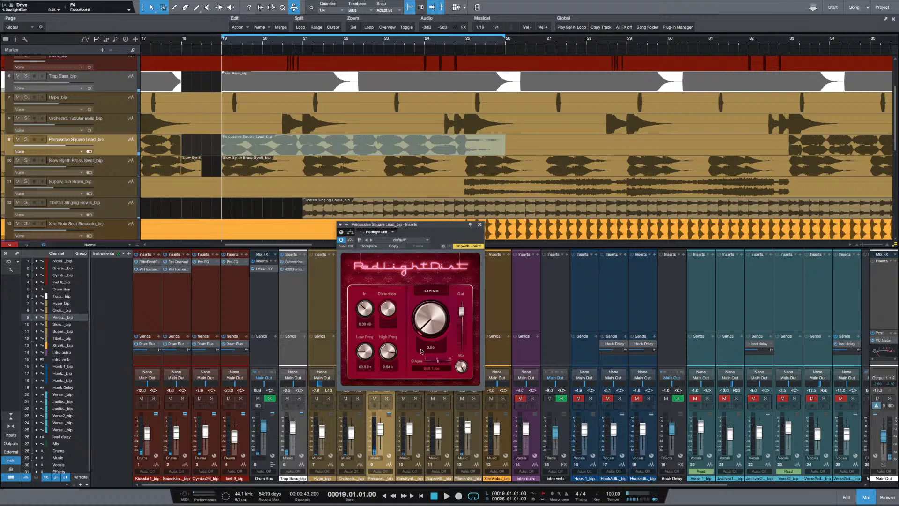
key(space)
drag(461, 312, 460, 368)
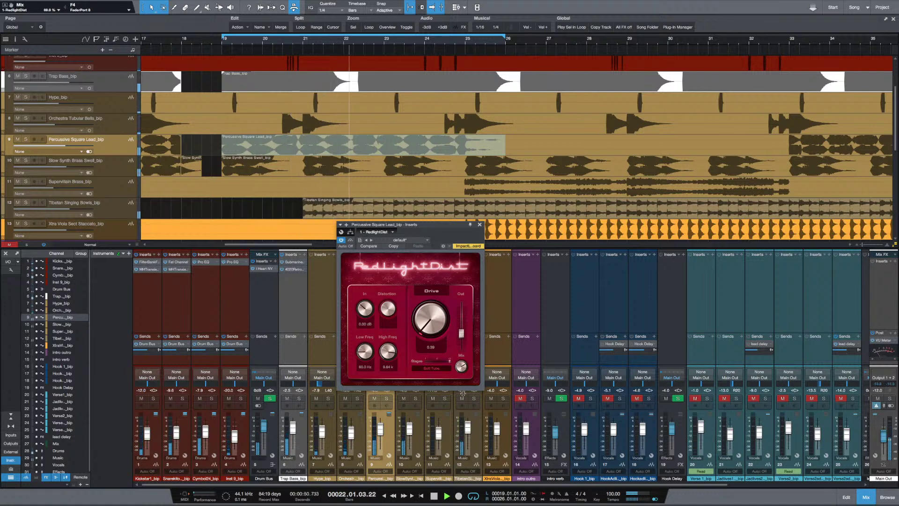
Set RedlightDist's Mix to about 37% and raise its output gain to about -6.2 dB
drag(461, 333, 461, 325)
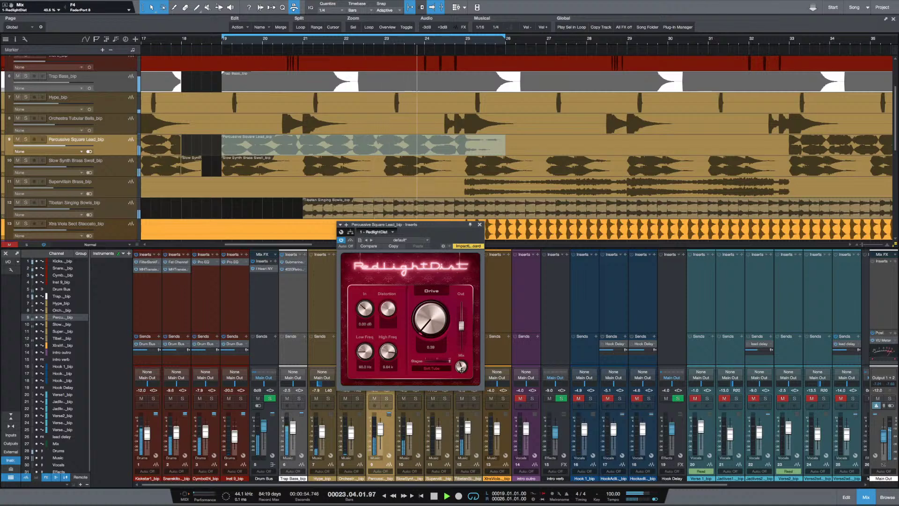
drag(461, 369, 461, 373)
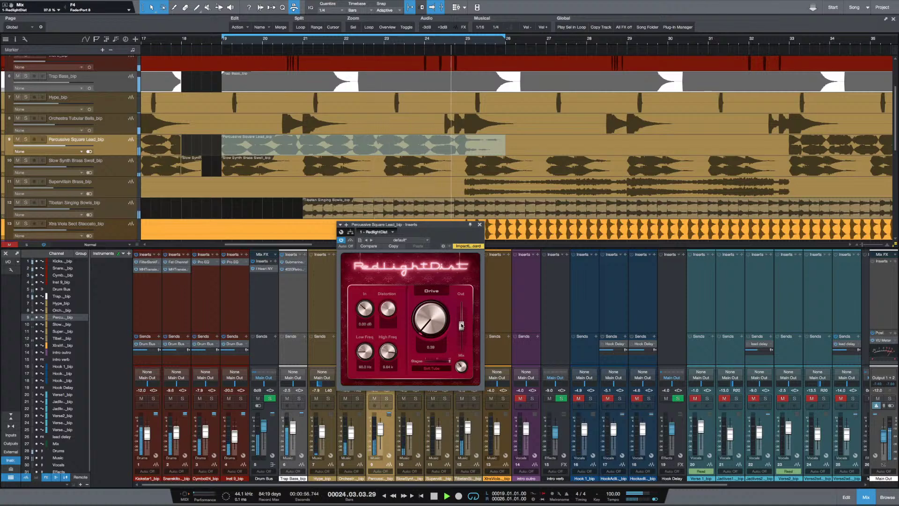
drag(461, 325, 461, 323)
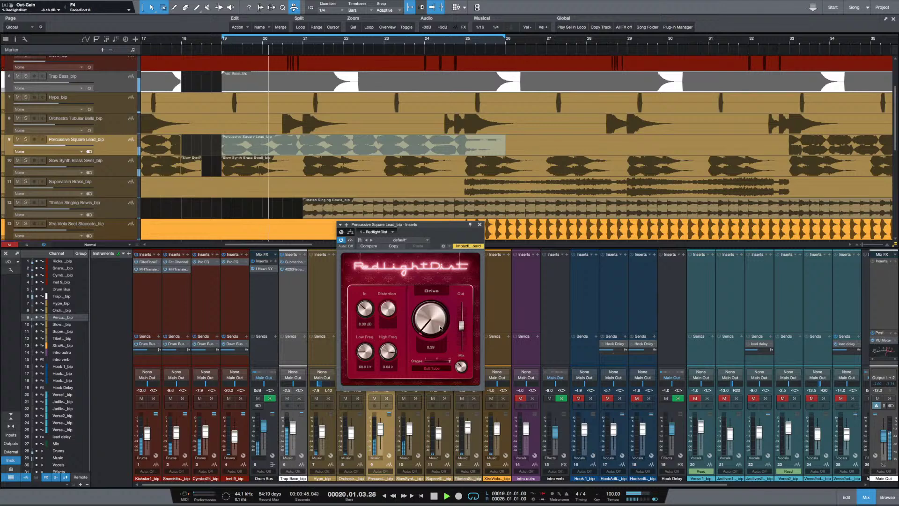
Change RedlightDist's distortion type to Translator and reduce its Drive to 0.00
key(space)
click(431, 368)
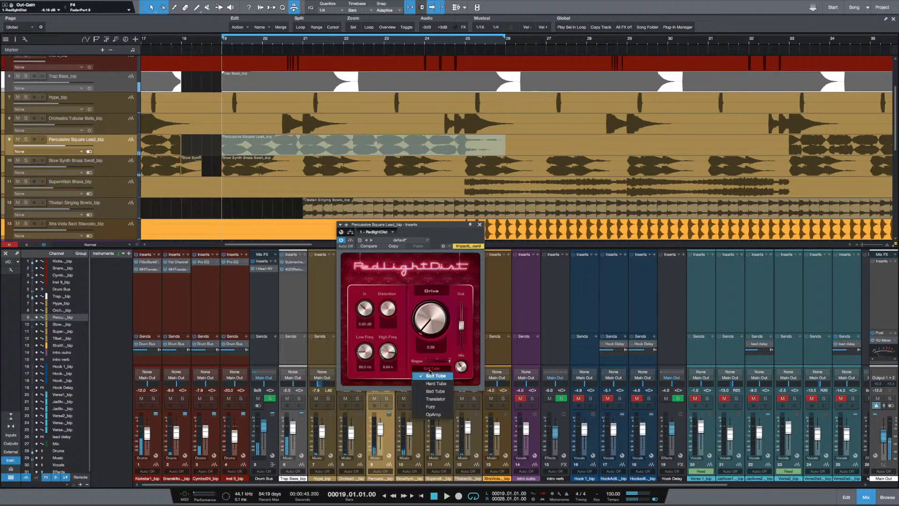
click(442, 399)
key(space)
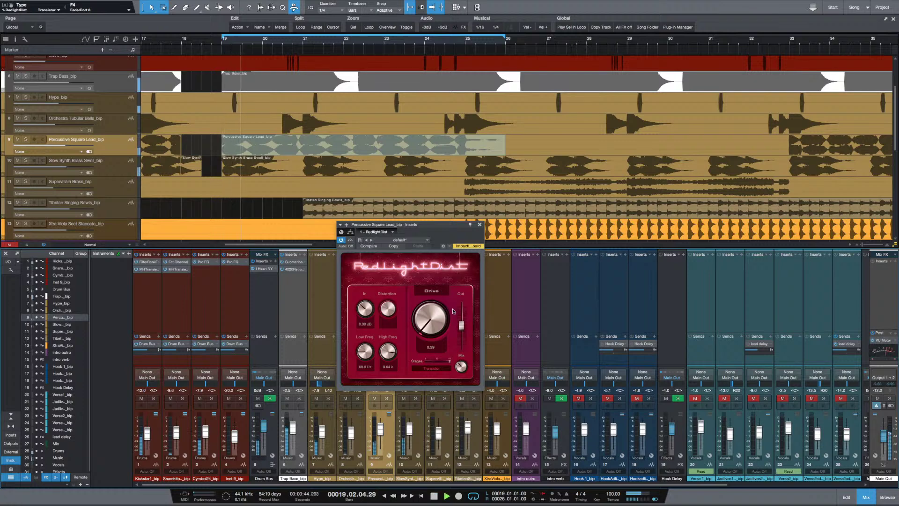
key(space)
drag(435, 324, 428, 334)
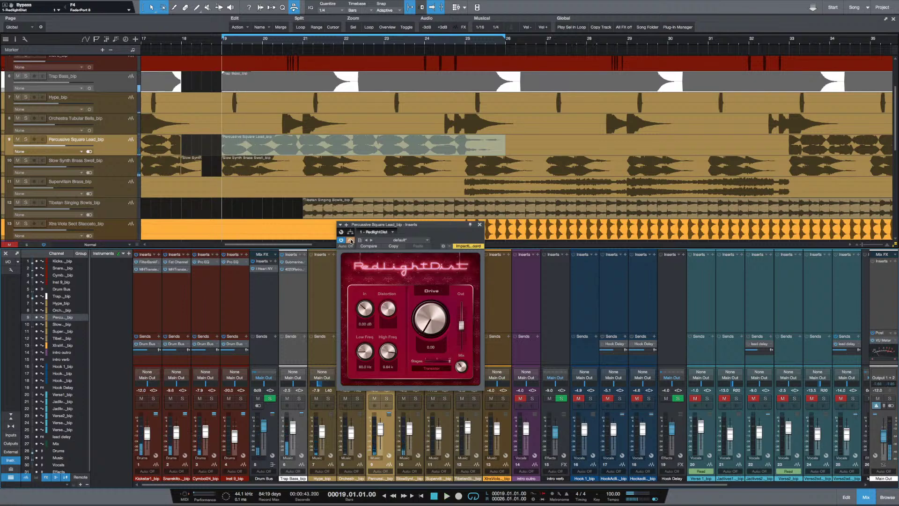
Compare the loop with RedlightDist bypassed and active, and lower its output gain to about -10.6 dB
key(space)
key(space)
drag(404, 225, 413, 216)
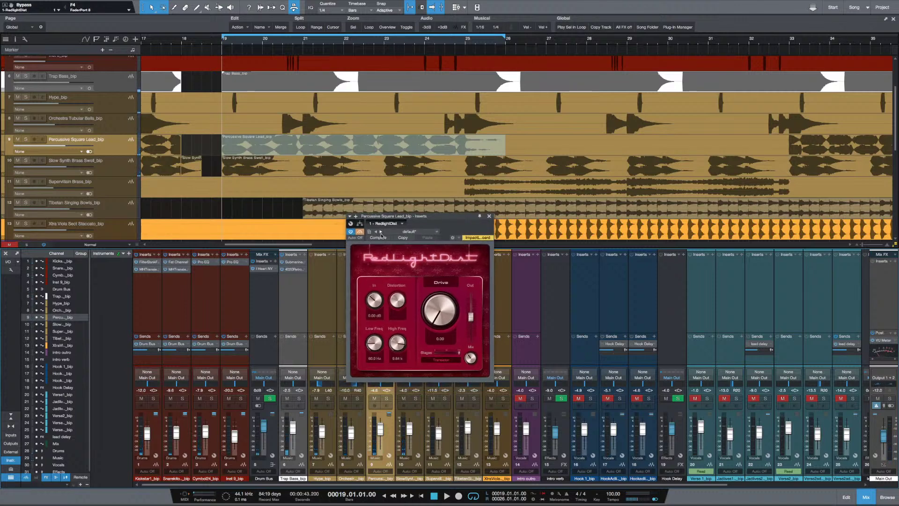
key(space)
drag(472, 331, 470, 322)
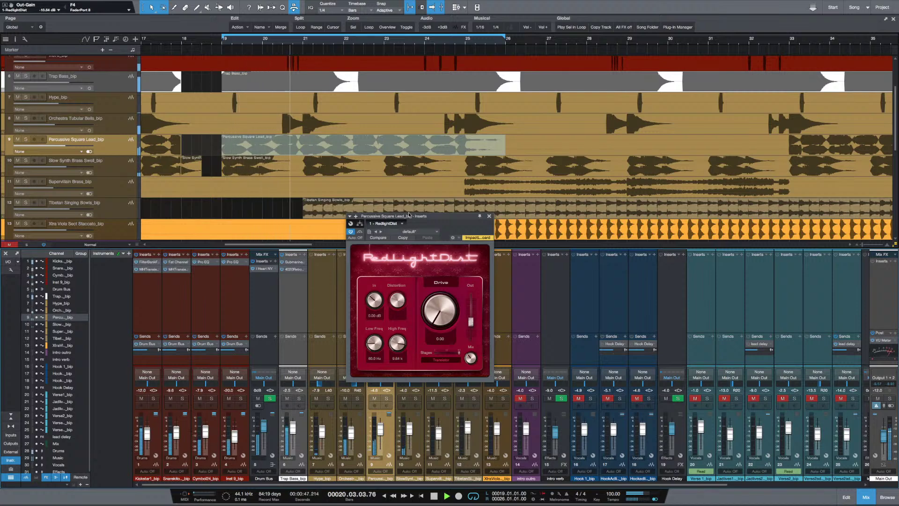
key(space)
drag(417, 216, 426, 203)
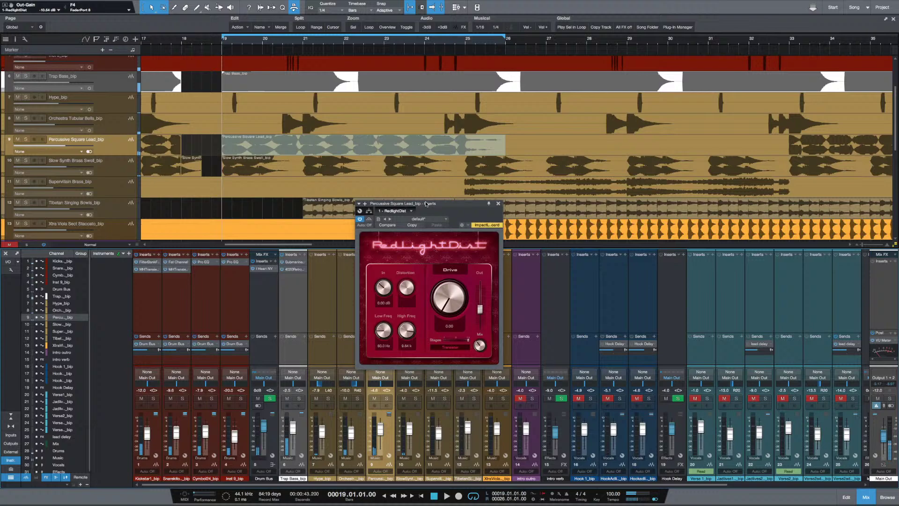
Check the CPU load of each plug-in in the Performance Monitor while the loop plays, and close the monitor
click(199, 494)
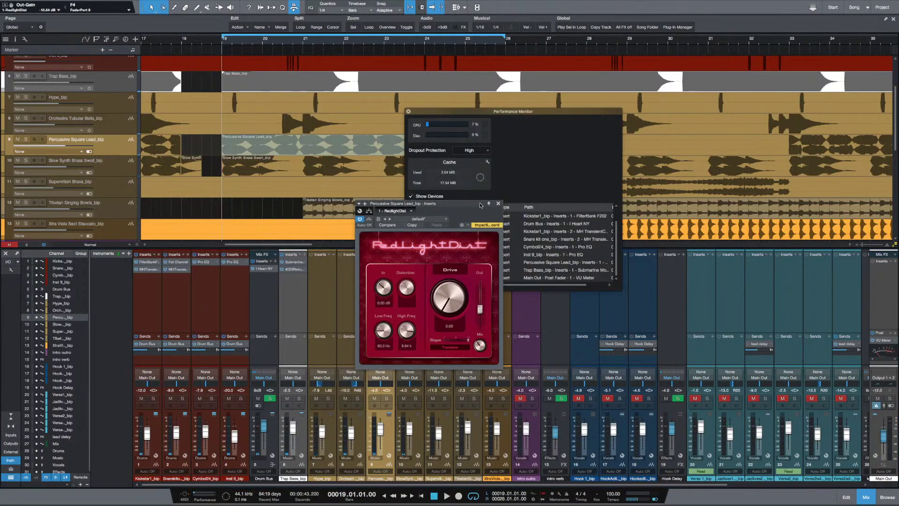
drag(479, 205, 479, 332)
key(space)
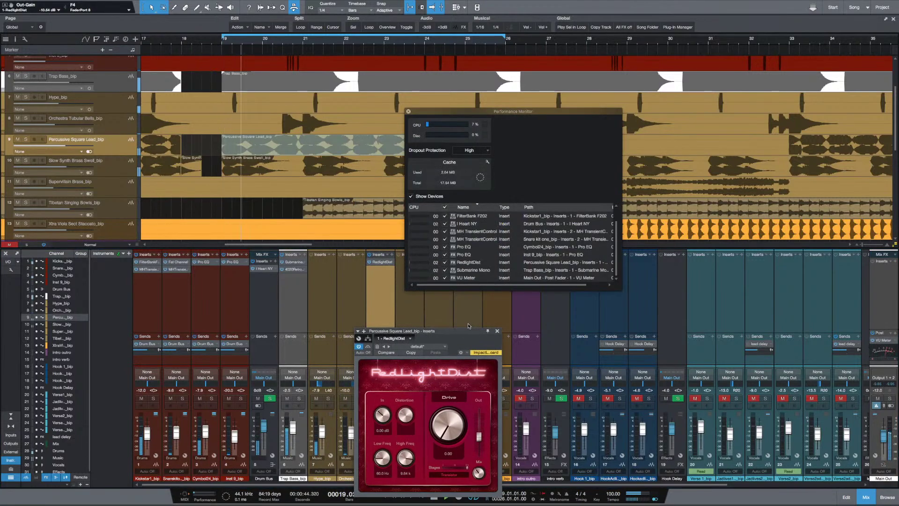
key(space)
drag(456, 331, 362, 281)
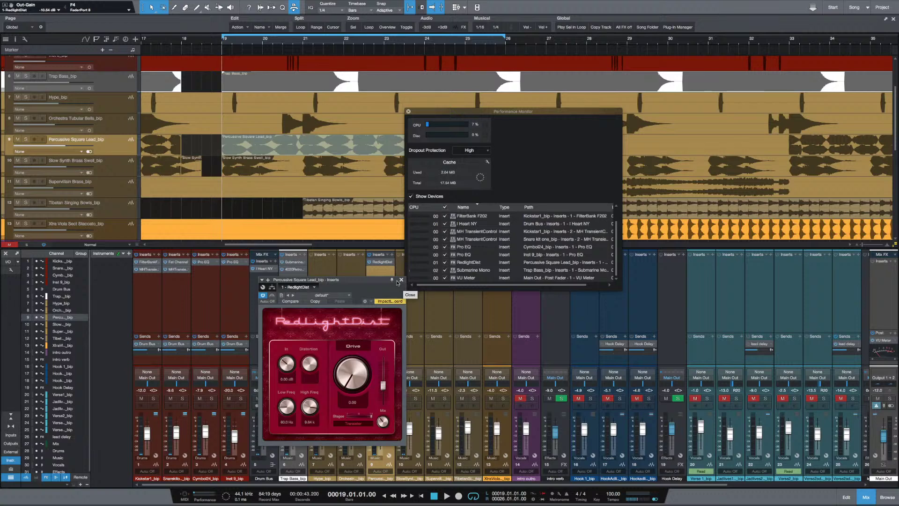
drag(356, 280, 342, 286)
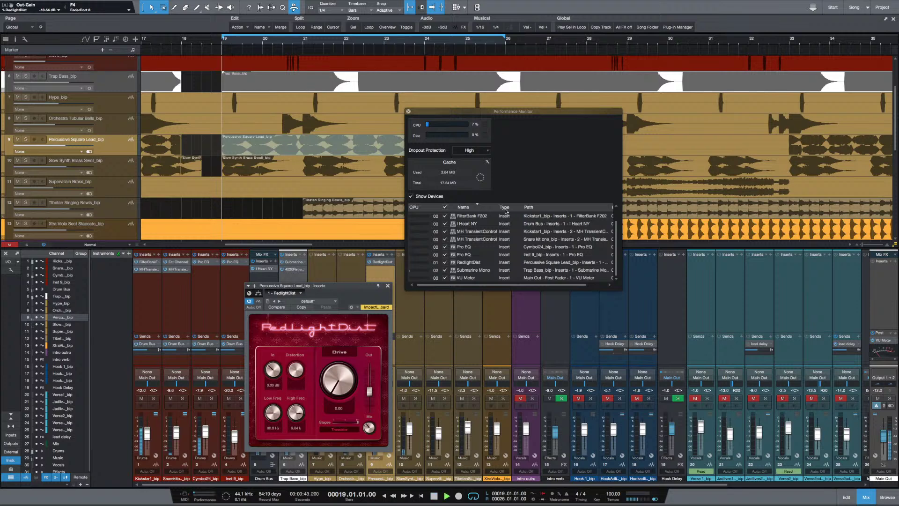
key(space)
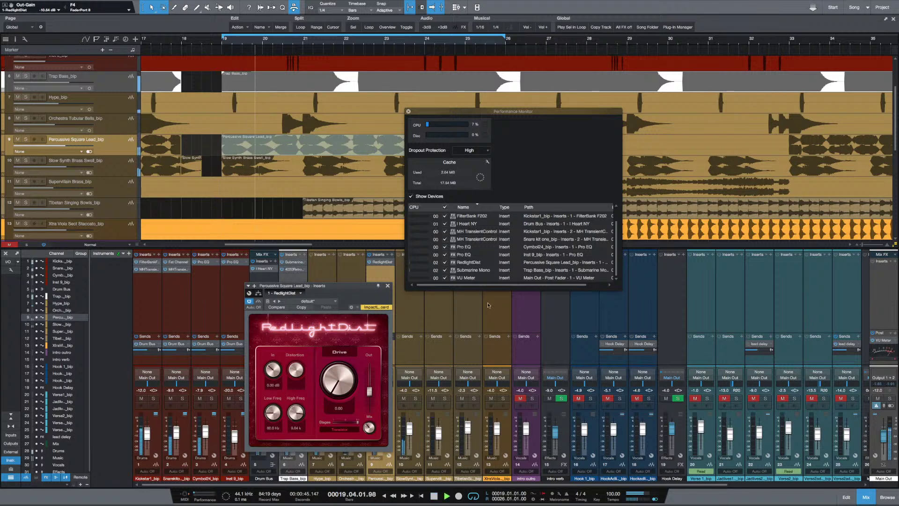
click(408, 112)
Raise RedlightDist's Drive to 1.21, change its distortion type to Soft Tube, and compare the loop bypassed and active
drag(334, 388, 336, 378)
click(340, 429)
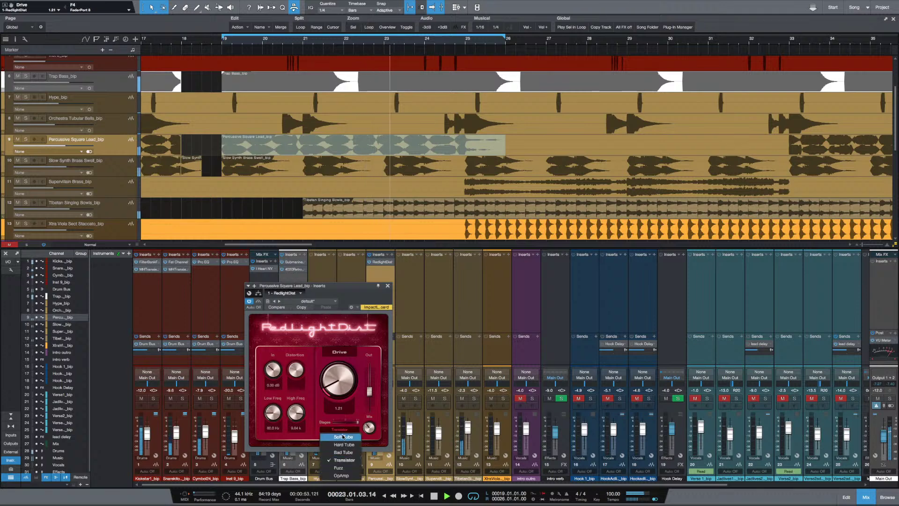
click(343, 437)
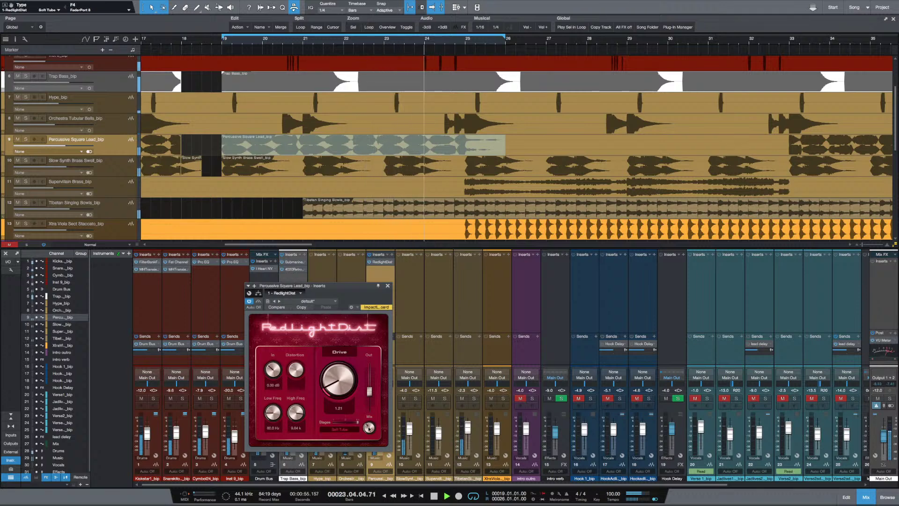
click(258, 302)
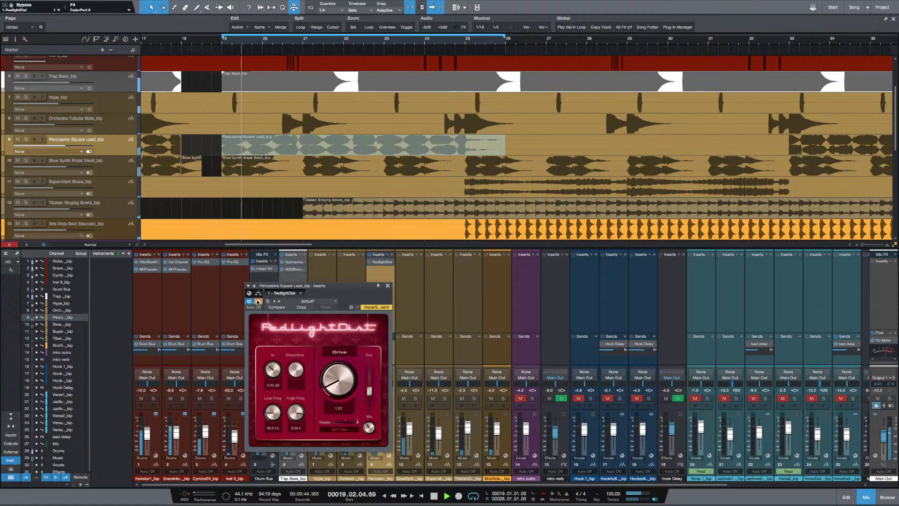
click(257, 302)
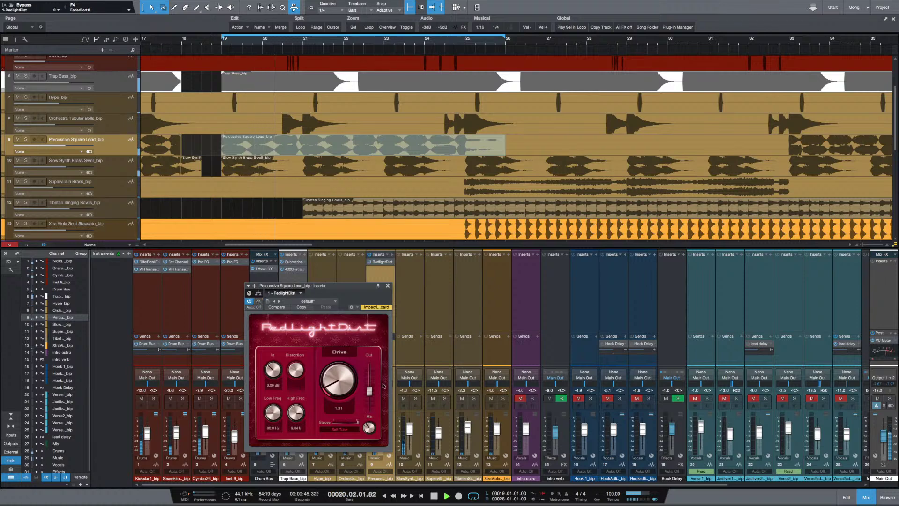
Fine-tune RedlightDist to about 48% Mix, 1.00 Drive and slightly higher output gain, and close its window
drag(368, 392, 368, 391)
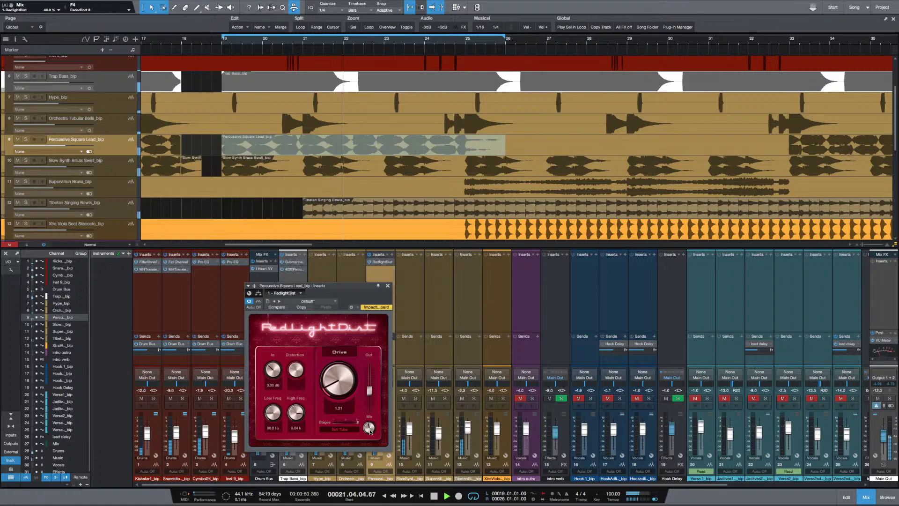
drag(344, 395, 347, 385)
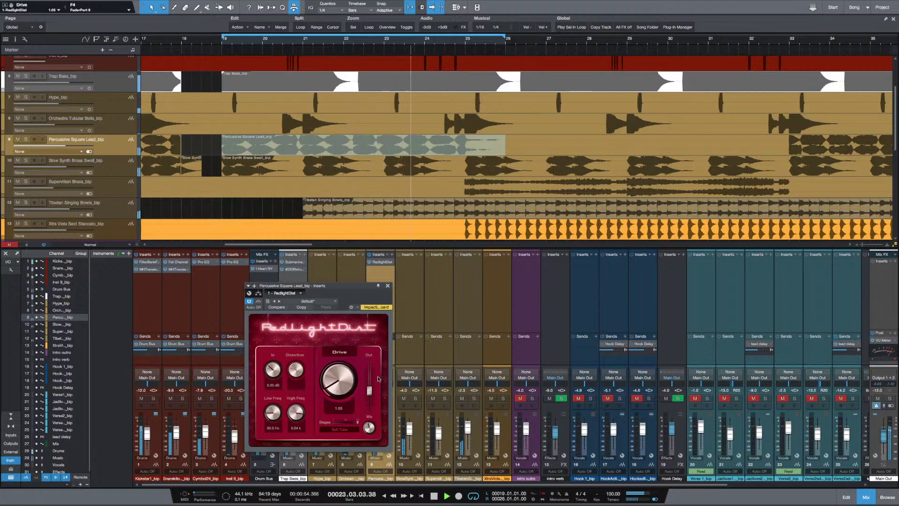
mouse_move(369, 389)
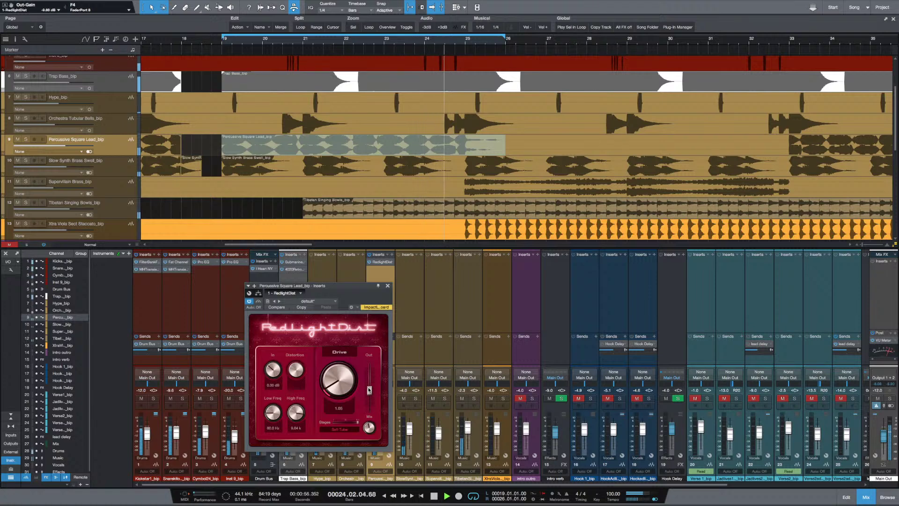
key(space)
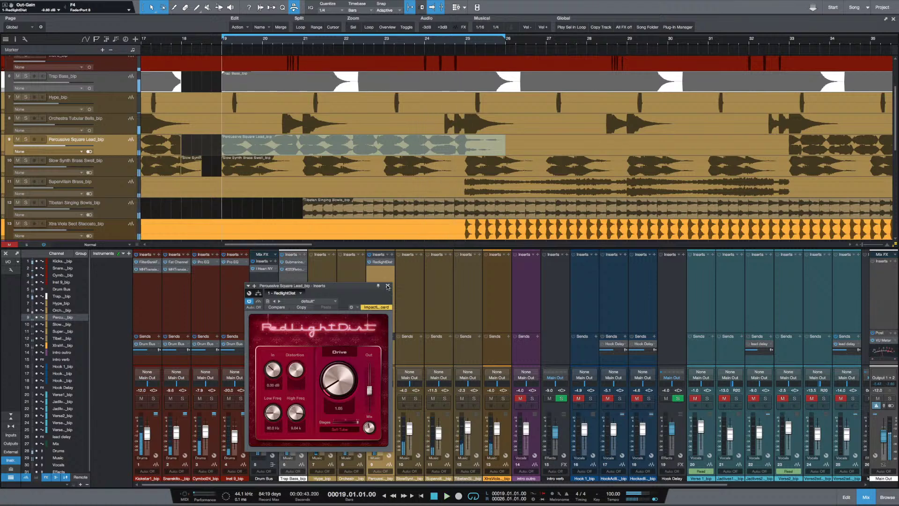
click(387, 286)
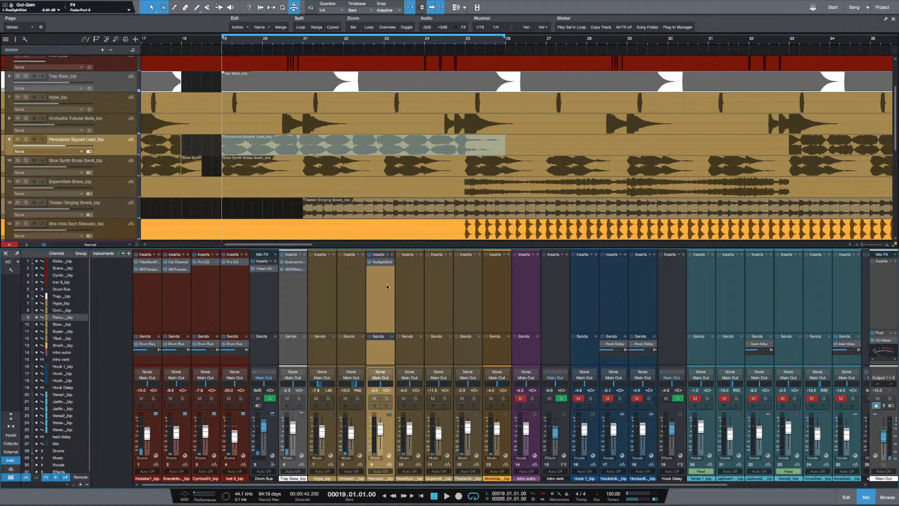
Add a Pro EQ to the Percussive Square Lead, show its Third Octave spectrum, and play the loop through it
click(392, 255)
text(pro)
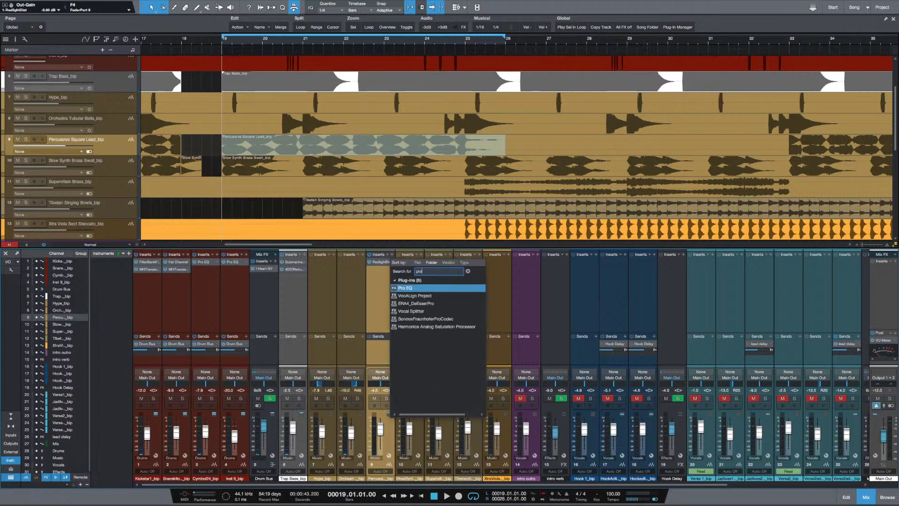
key(Return)
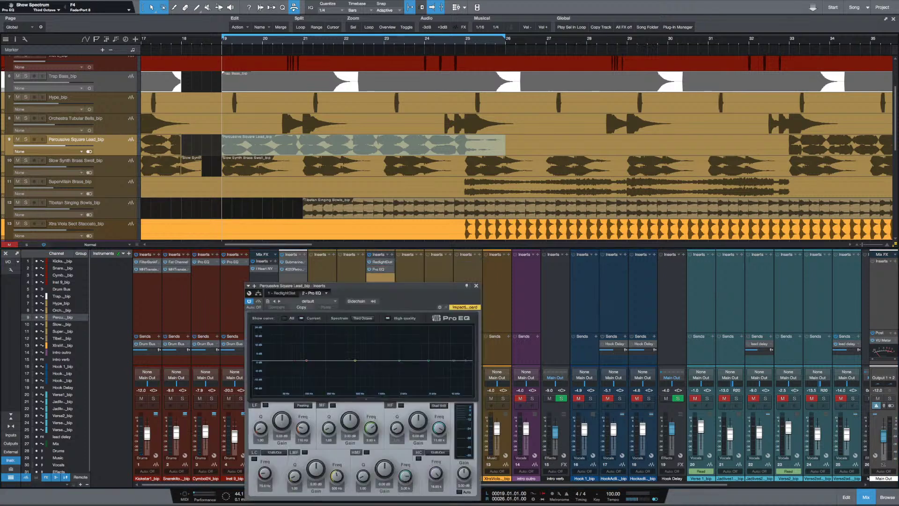
key(space)
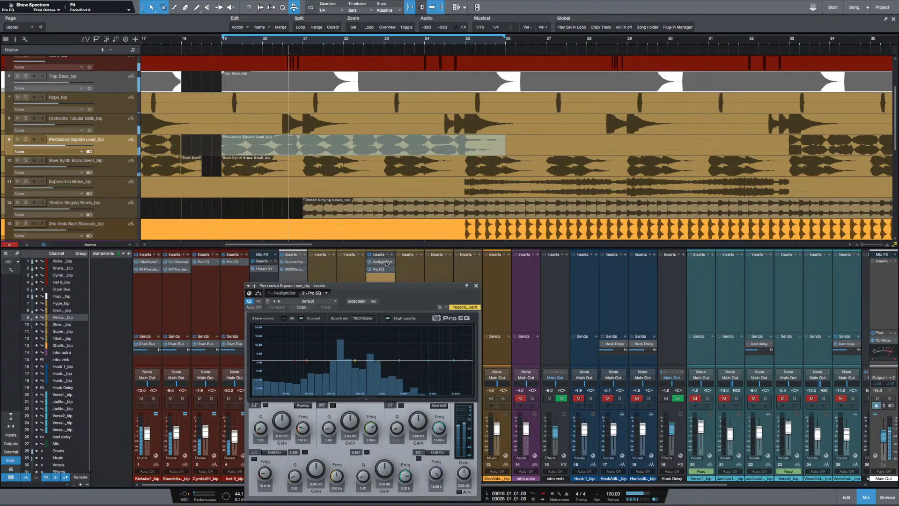
Enable Pro EQ's low cut, raise it to just above 200 Hz, and place the EQ ahead of RedlightDist
drag(355, 285, 412, 285)
click(311, 458)
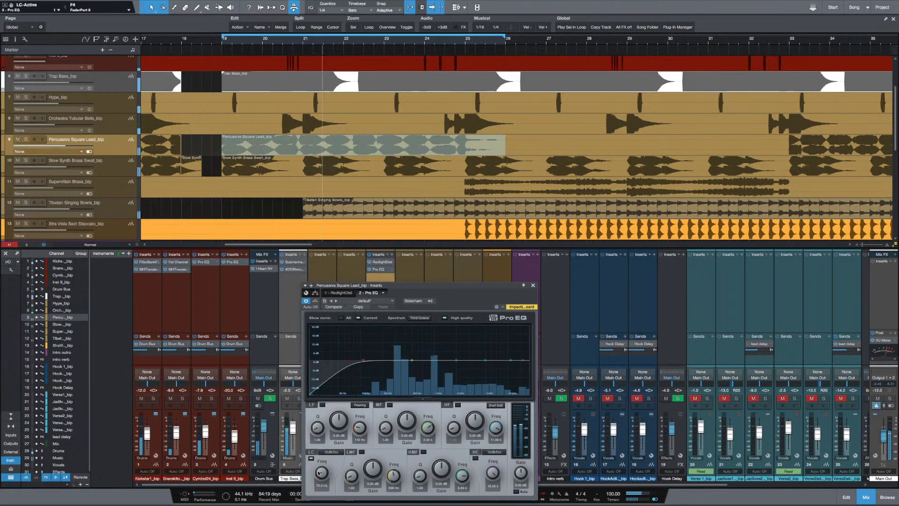
drag(319, 473, 369, 384)
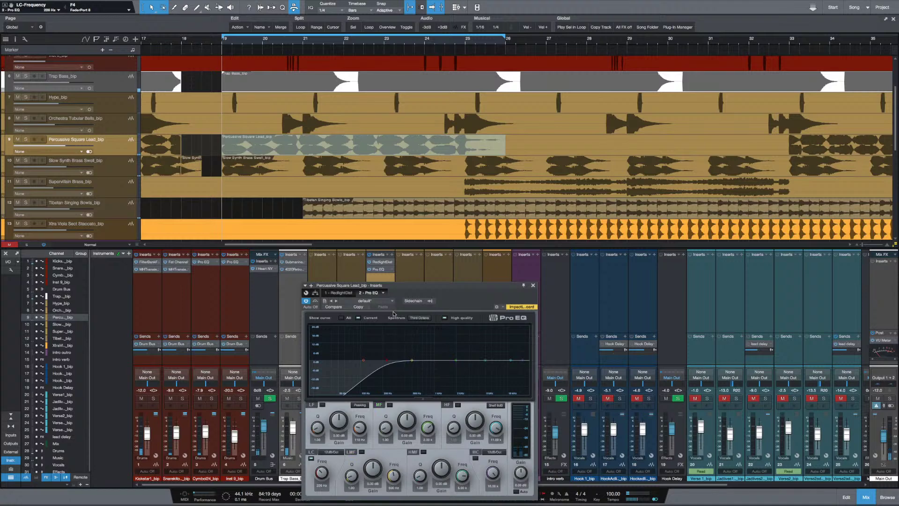
drag(329, 295, 331, 295)
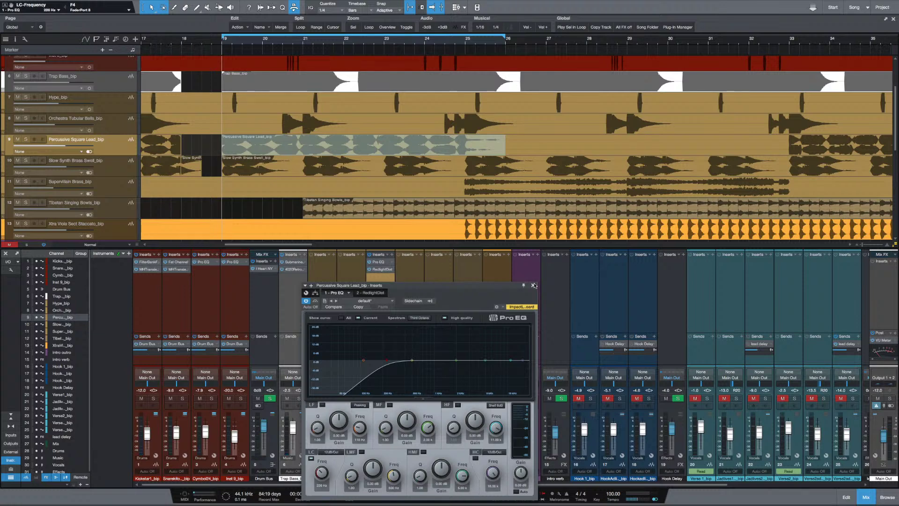
click(533, 285)
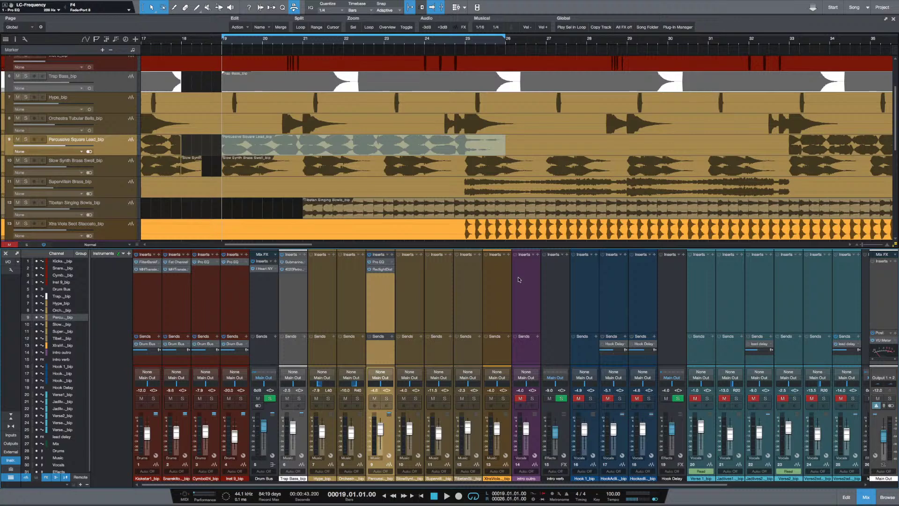
Set the Paint tool to the Sine shape with the whole song in view and the loop playing
key(space)
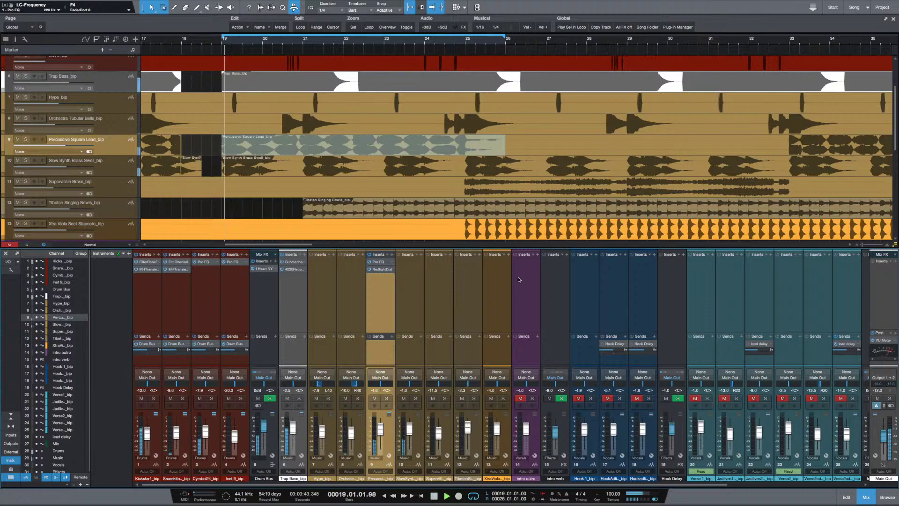
key(w)
key(shift+w)
key(w)
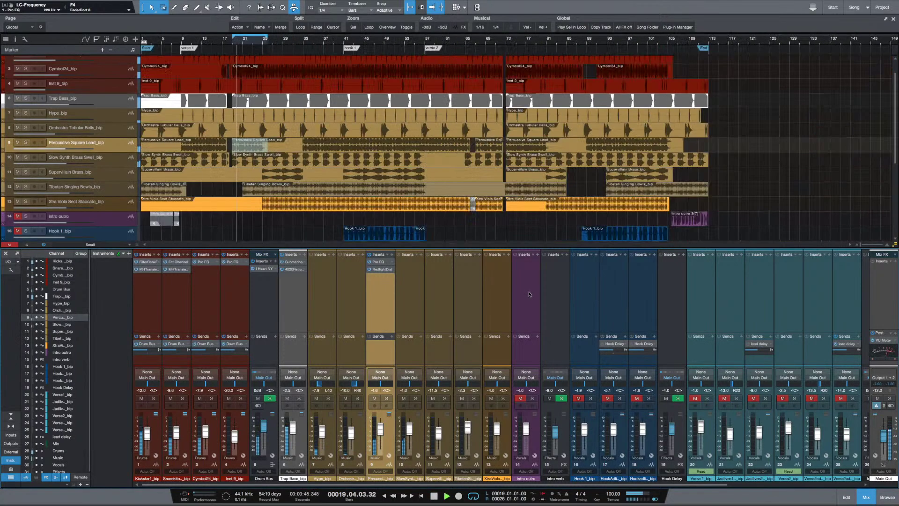
key(shift+e)
key(shift+e)
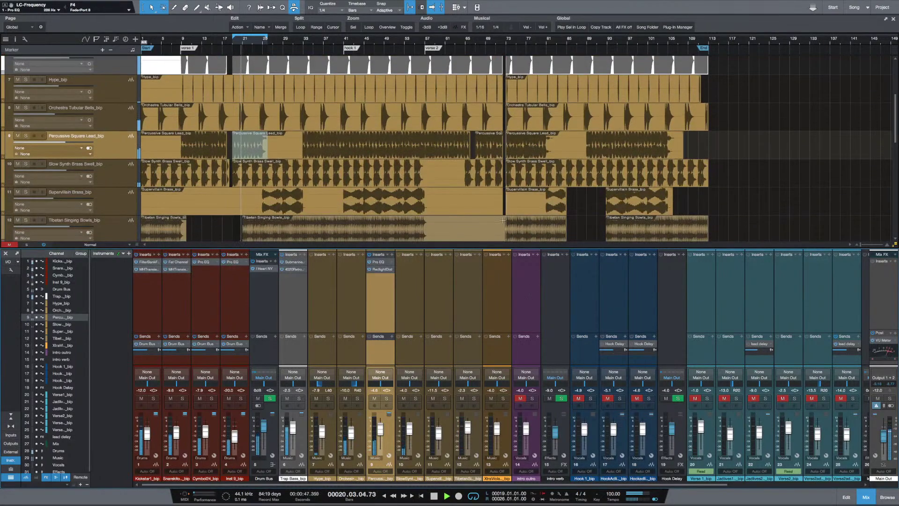
click(198, 10)
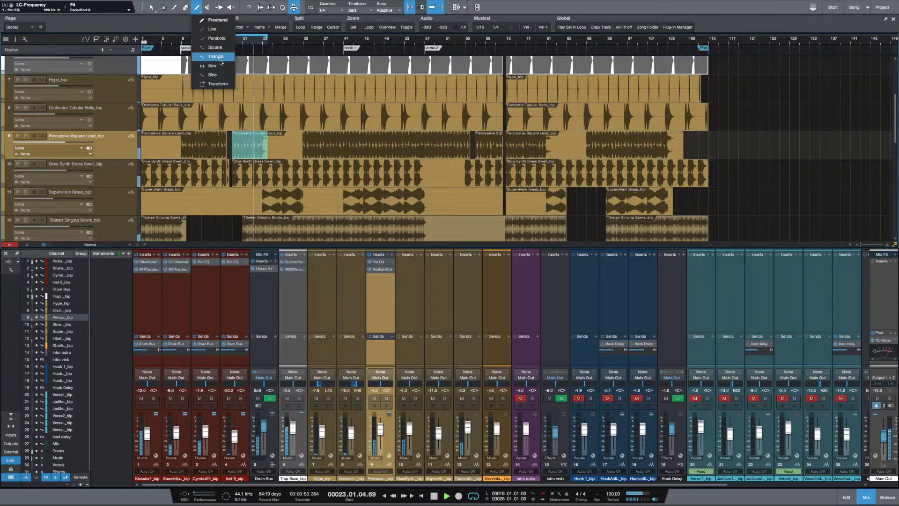
click(222, 74)
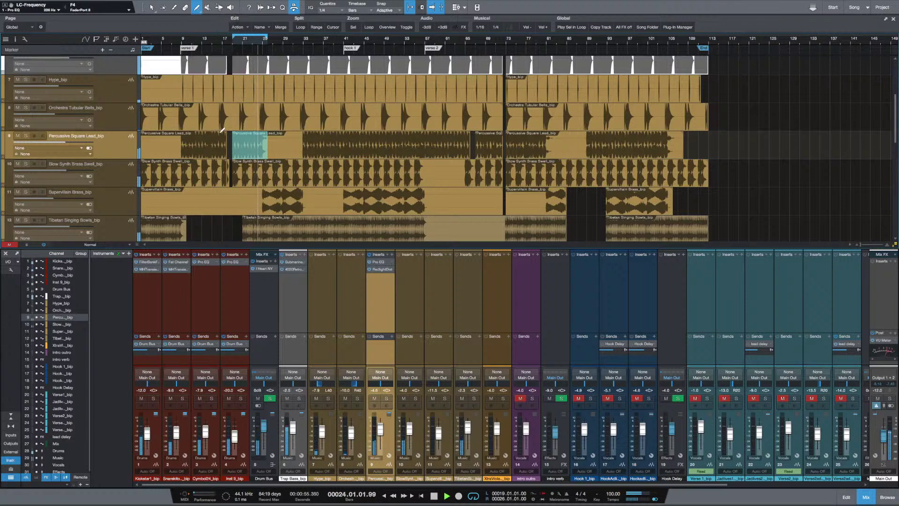
Draw sine-wave pan automation across the Percussive Square Lead from about bar 7 to bar 108, and hide the automation
key(a)
click(72, 141)
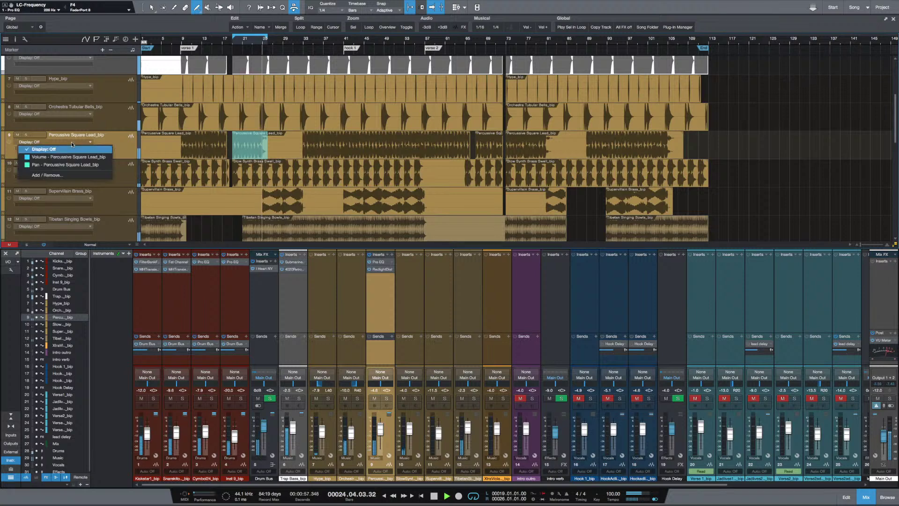
click(78, 163)
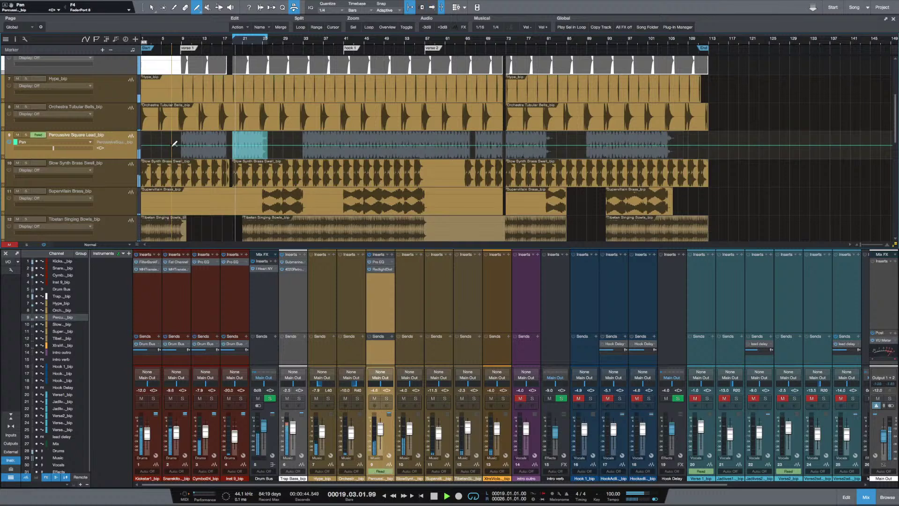
mouse_move(172, 144)
mouse_down()
mouse_move(504, 161)
mouse_move(686, 160)
mouse_up()
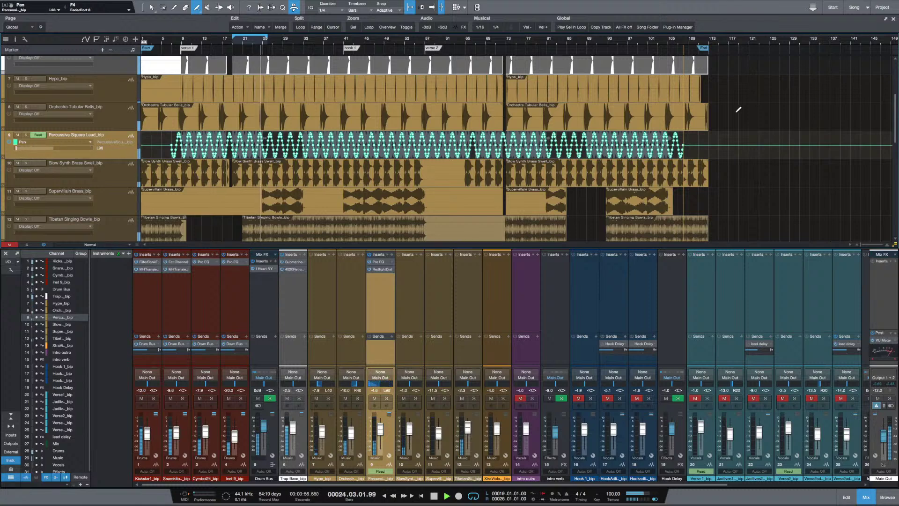
key(a)
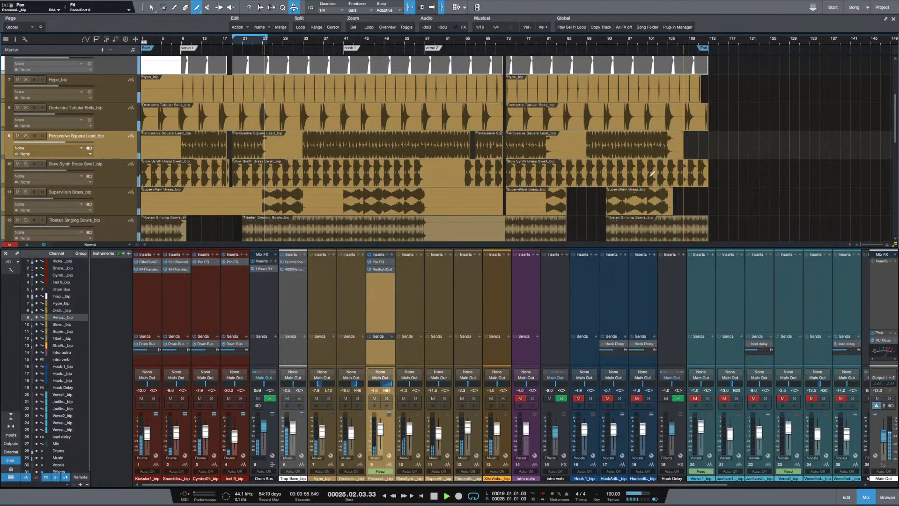
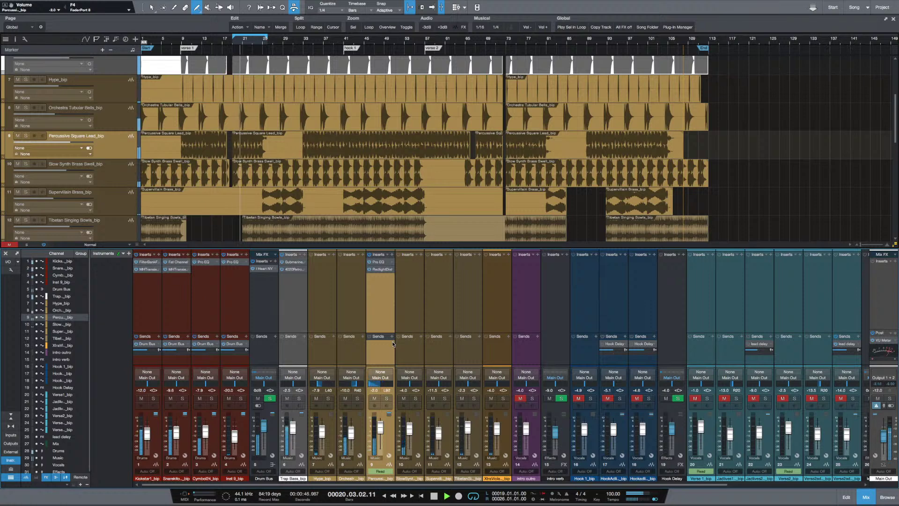
Stop playback and look through the remaining music channels in the mixer, ending on the Hype channel
key(space)
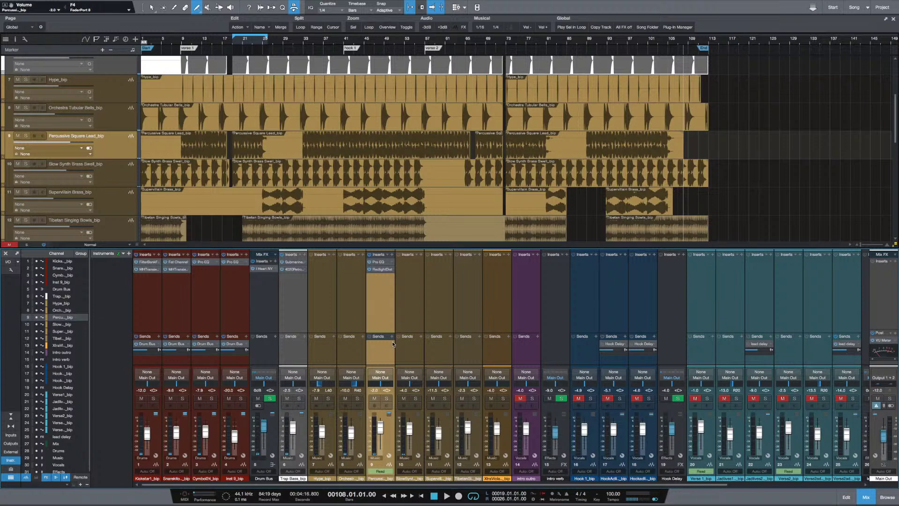
click(322, 310)
click(351, 311)
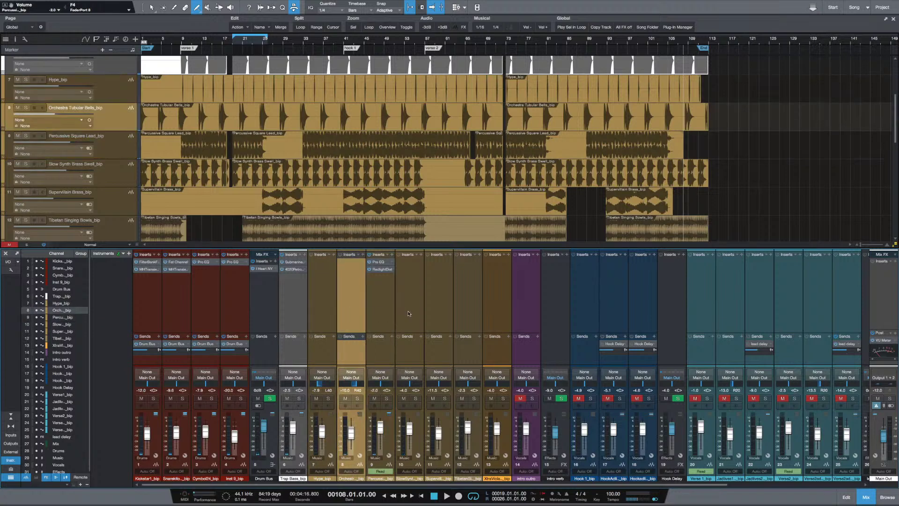
click(410, 310)
click(439, 311)
click(468, 310)
click(494, 311)
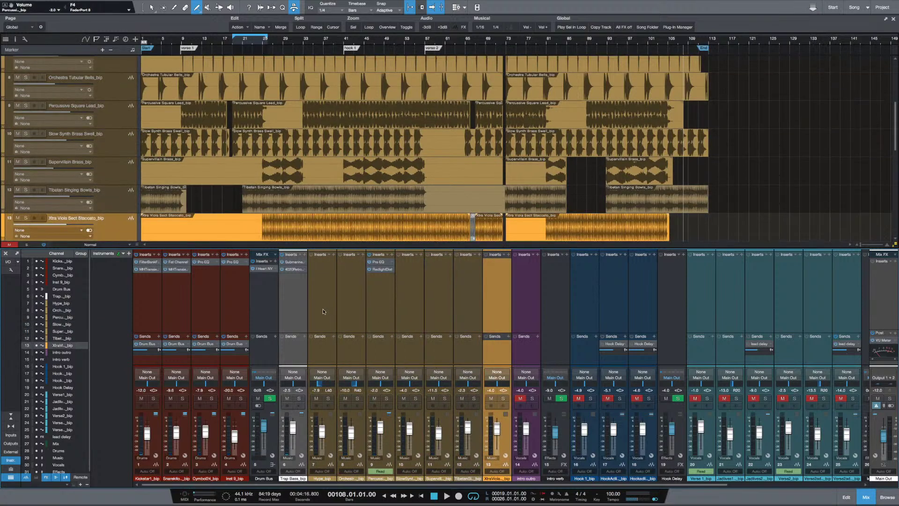
click(322, 308)
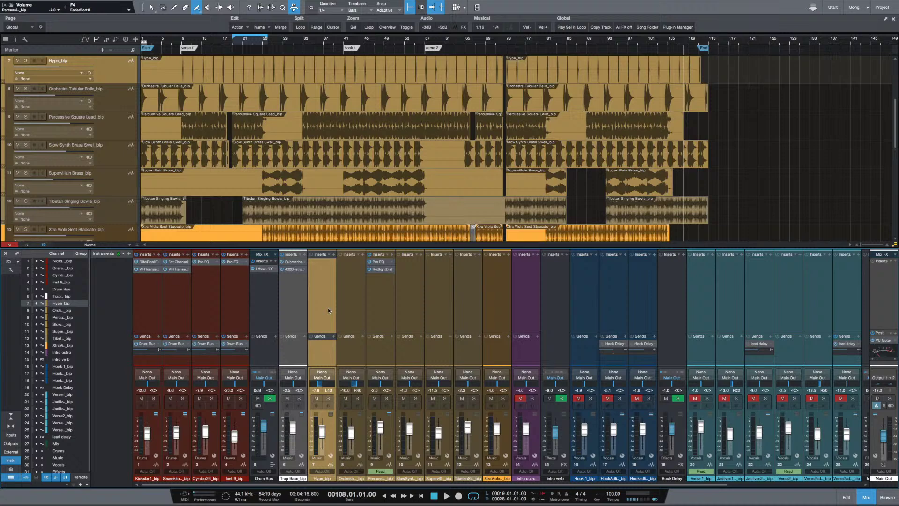
Solo the Hype channel, switch to the Arrow tool, and move the solo to the Slow Synth Brass Swell track
click(327, 398)
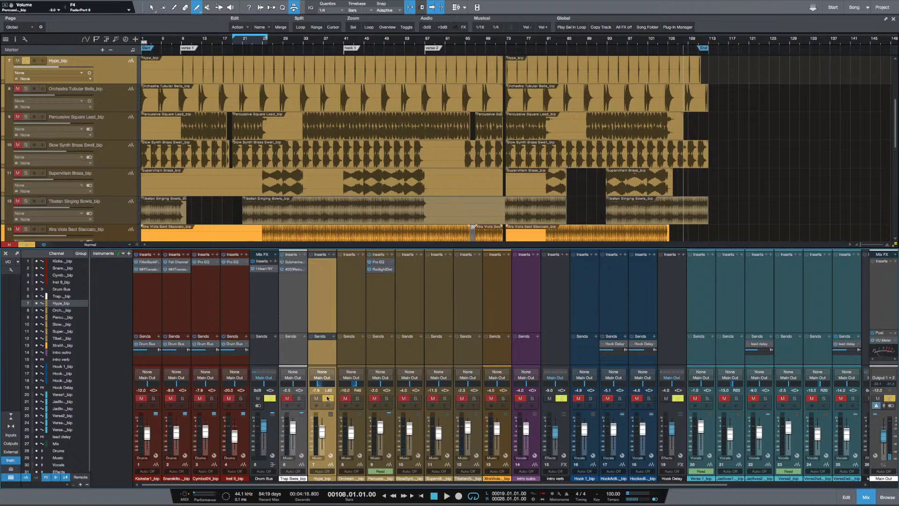
scroll(251, 167, down, 2)
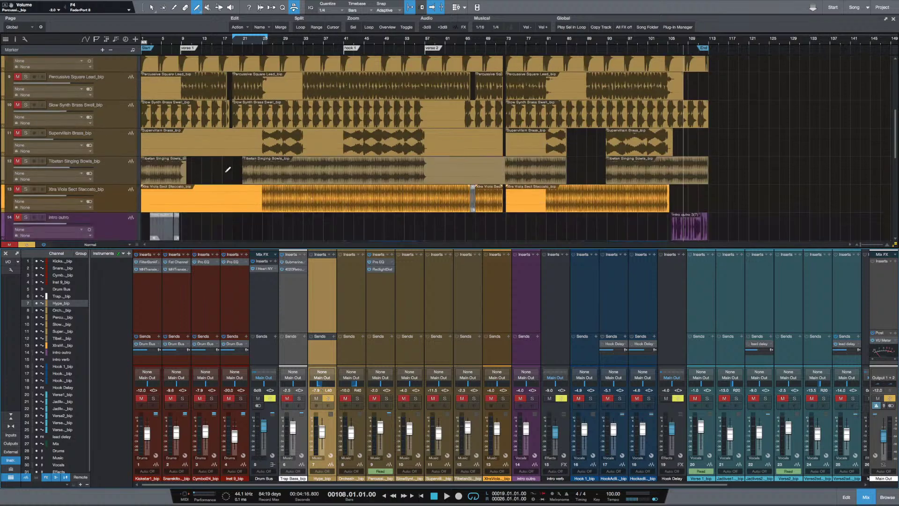
key(1)
scroll(218, 157, up, 1)
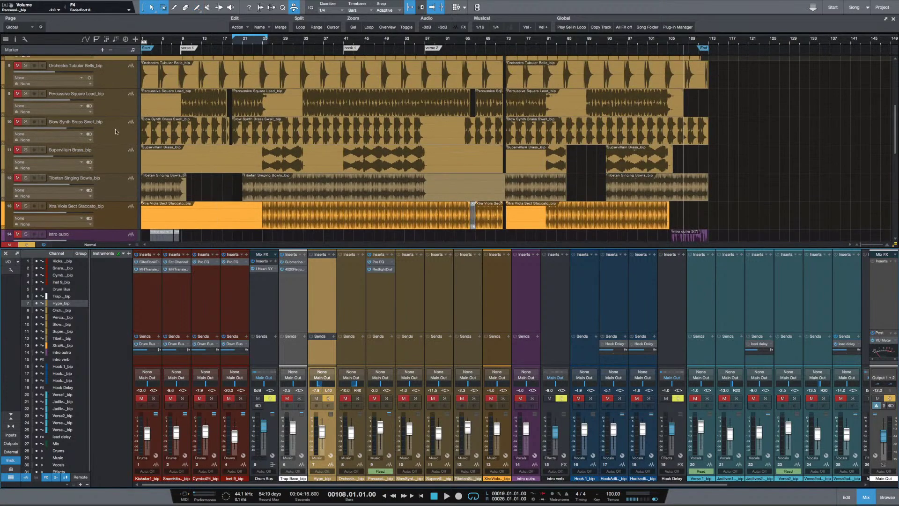
click(98, 142)
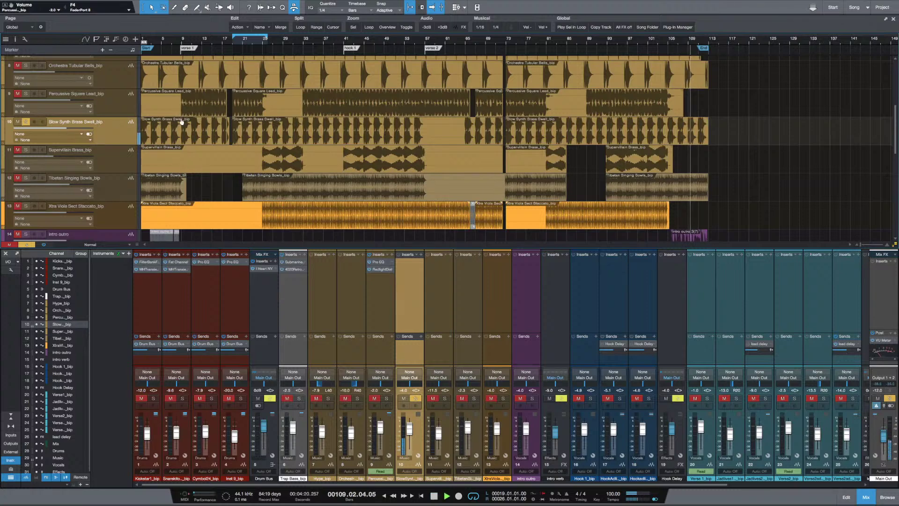
Play the soloed Slow Synth Brass Swell from about bar 19 with its waveform enlarged
key(space)
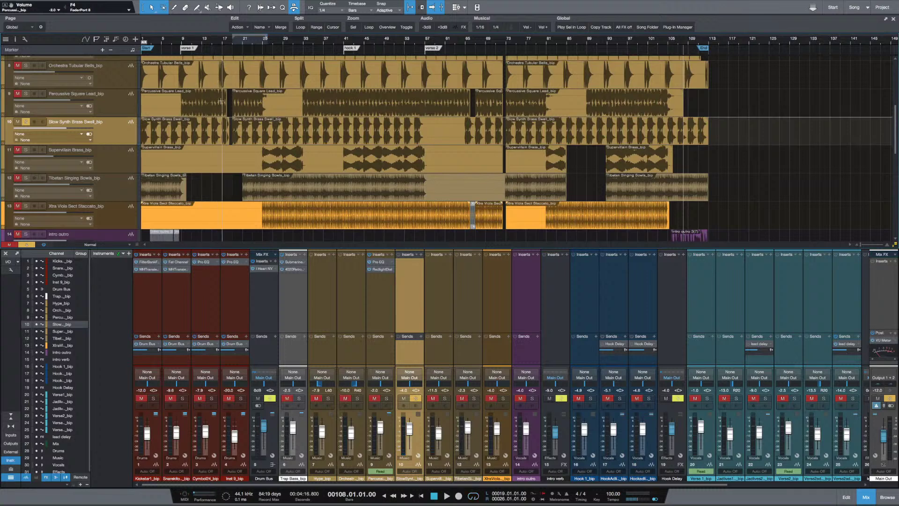
click(233, 131)
key(space)
scroll(247, 143, up, 5)
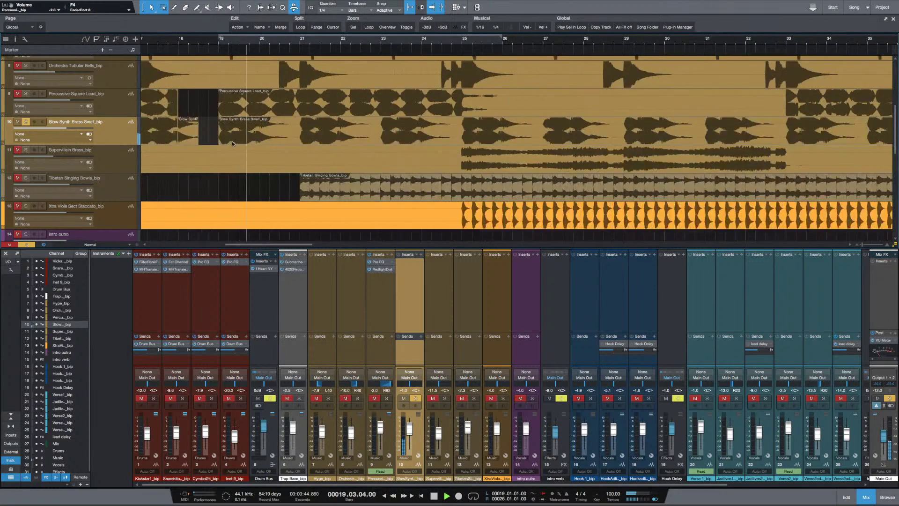
Clear the solo and check the full mix on the Main Out's VU Meter
key(s)
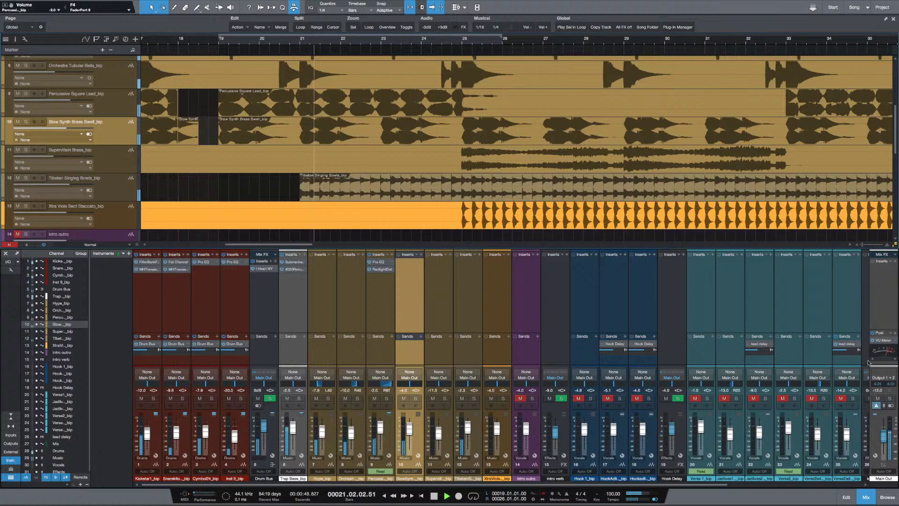
double_click(879, 341)
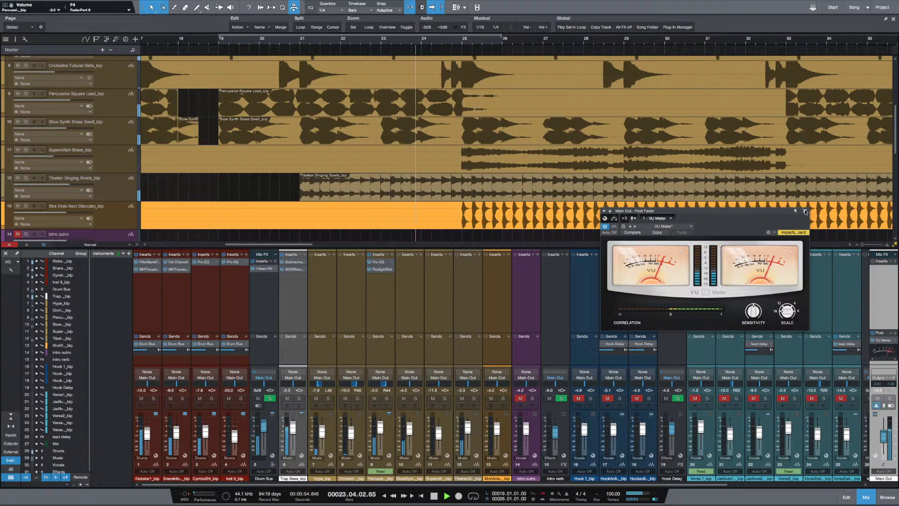
click(804, 211)
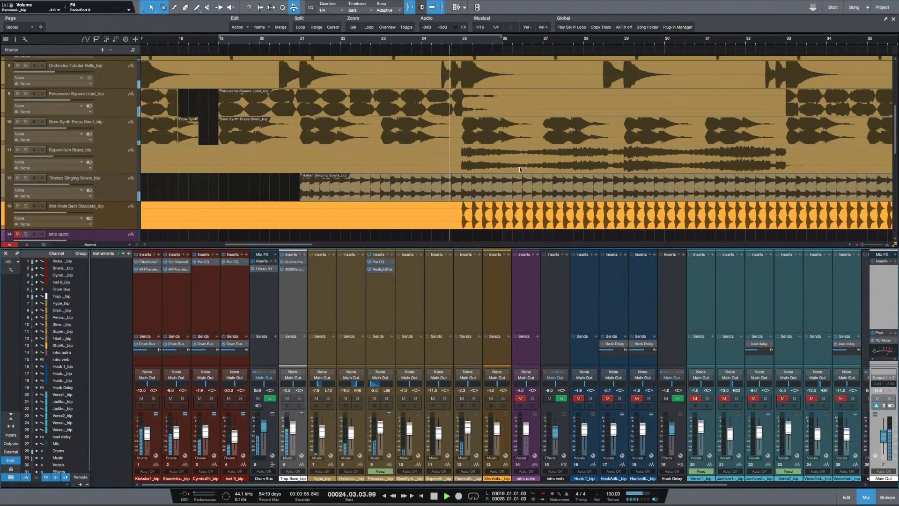
Compare the Slow Synth Brass Swell on its own with the full mix by soloing and unsoloing it
click(120, 135)
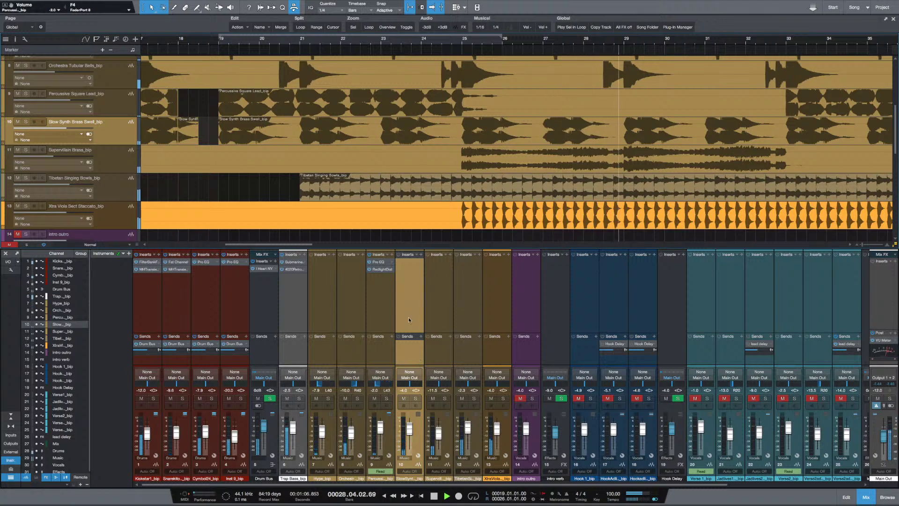
click(415, 399)
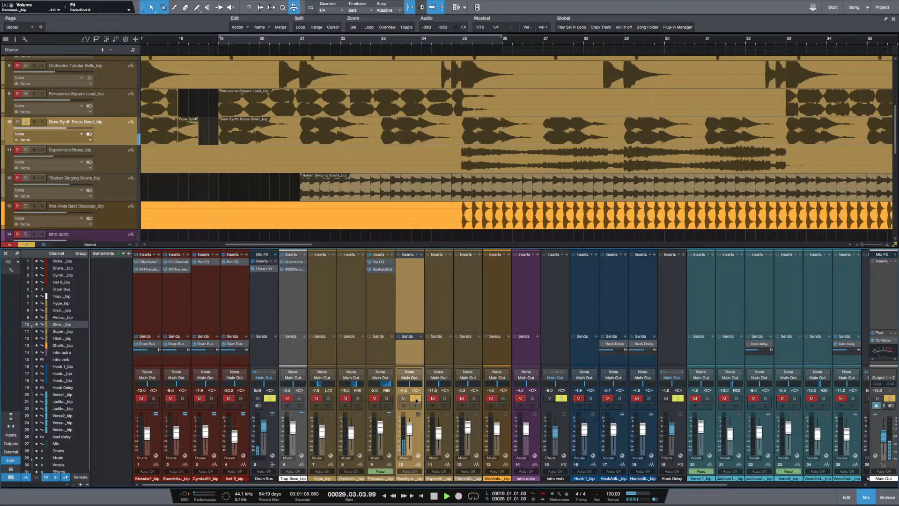
click(416, 399)
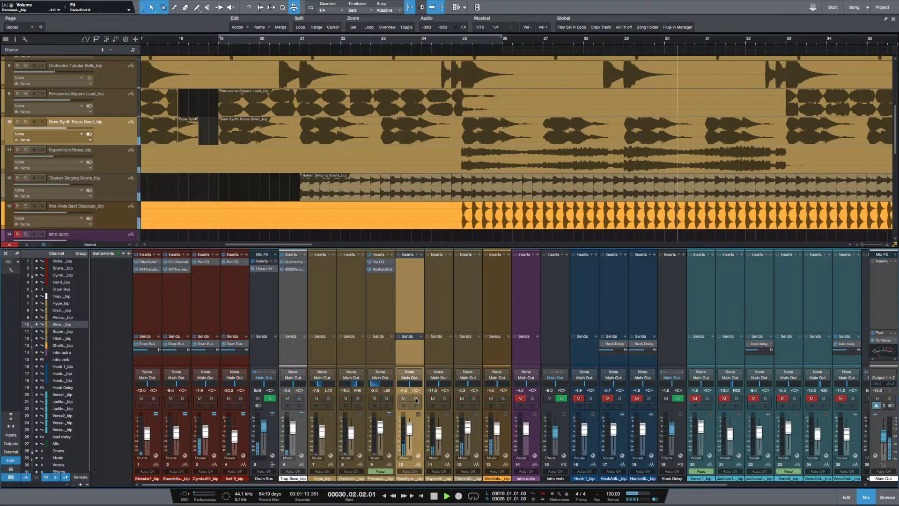
Insert a Pro EQ on the Slow Synth Brass Swell channel and place its window over the mixer
click(421, 256)
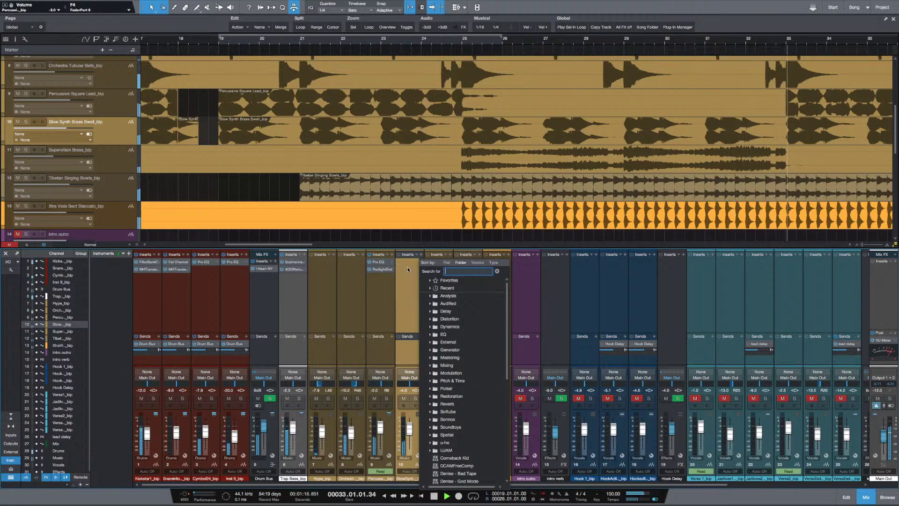
text(pro)
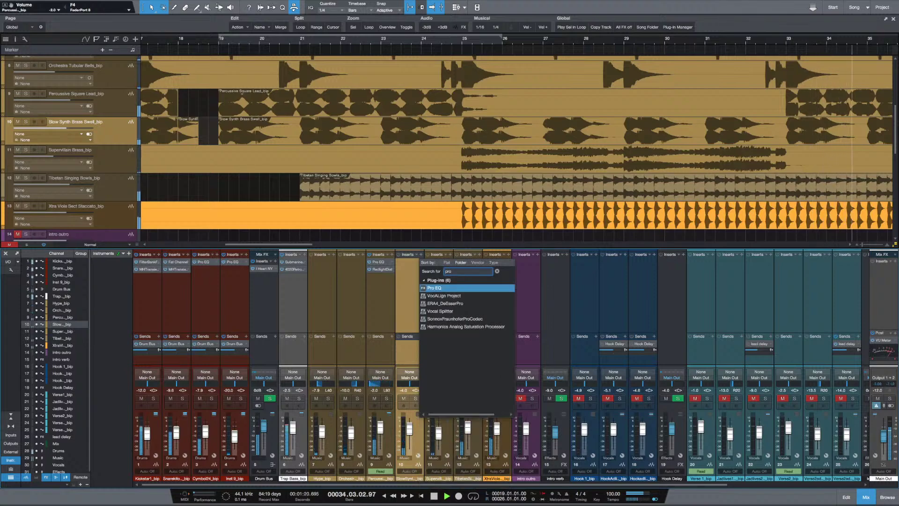
key(Return)
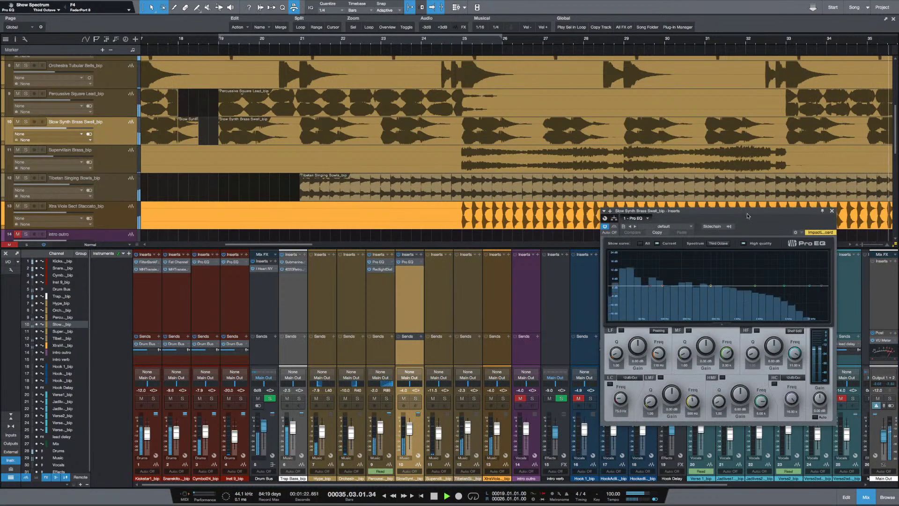
drag(720, 220, 591, 233)
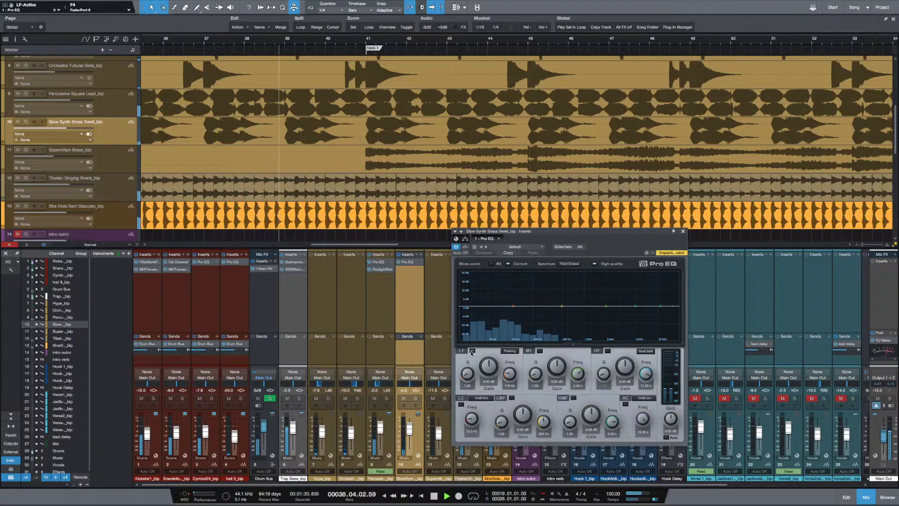
Set the Pro EQ's LF band to a 12 dB shelf, boost its gain, and raise its frequency to just above 200 Hz
click(510, 351)
click(510, 351)
click(513, 382)
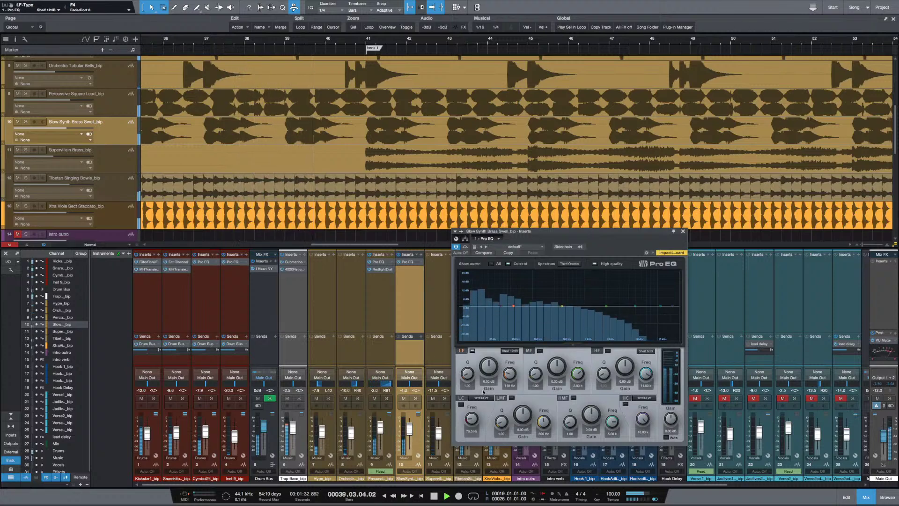
drag(488, 367, 511, 370)
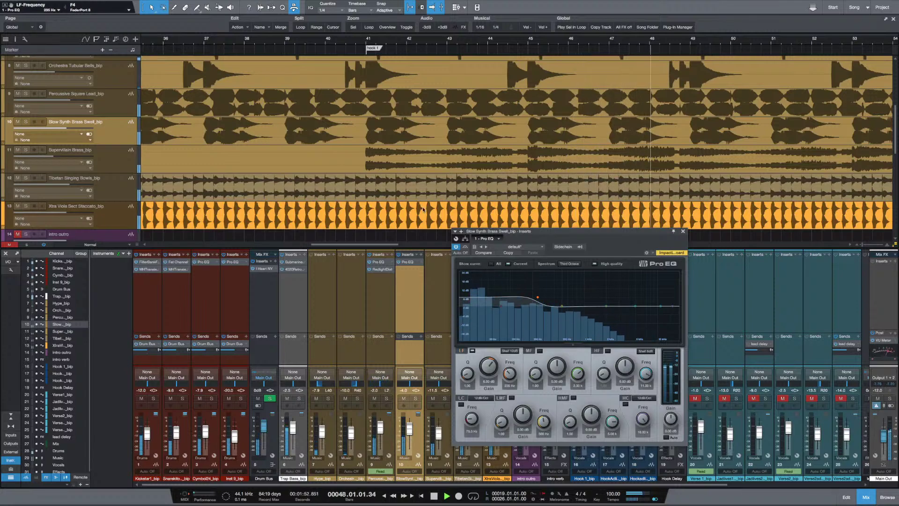
Solo the Slow Synth Brass Swell together with the four drum channels and the Trap Bass
click(413, 398)
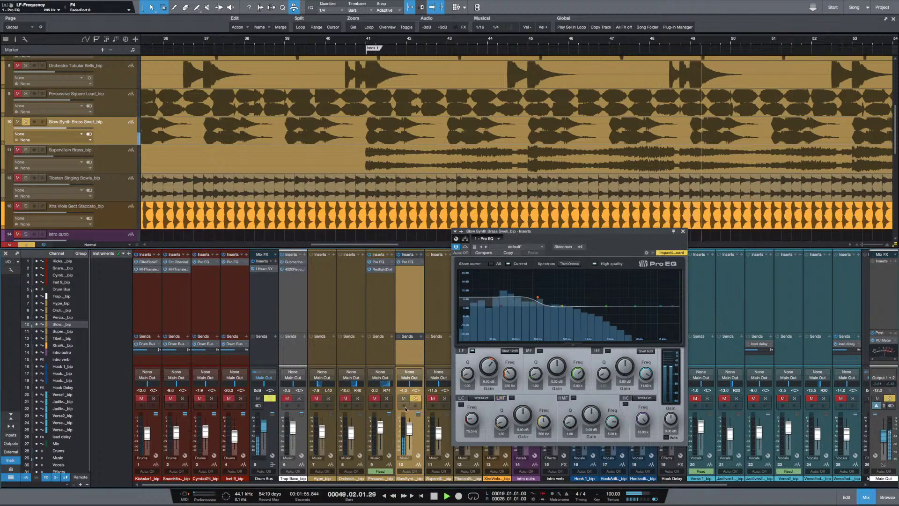
click(241, 398)
click(211, 398)
click(182, 398)
click(153, 398)
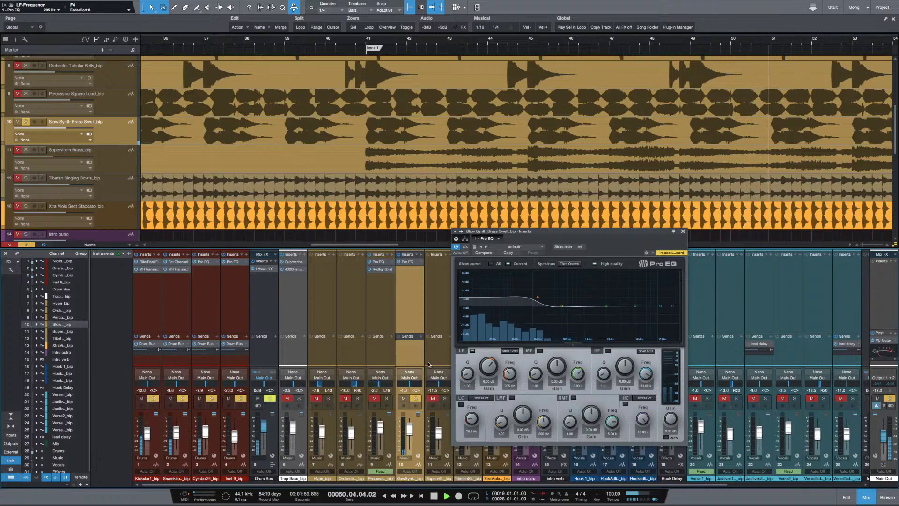
click(299, 398)
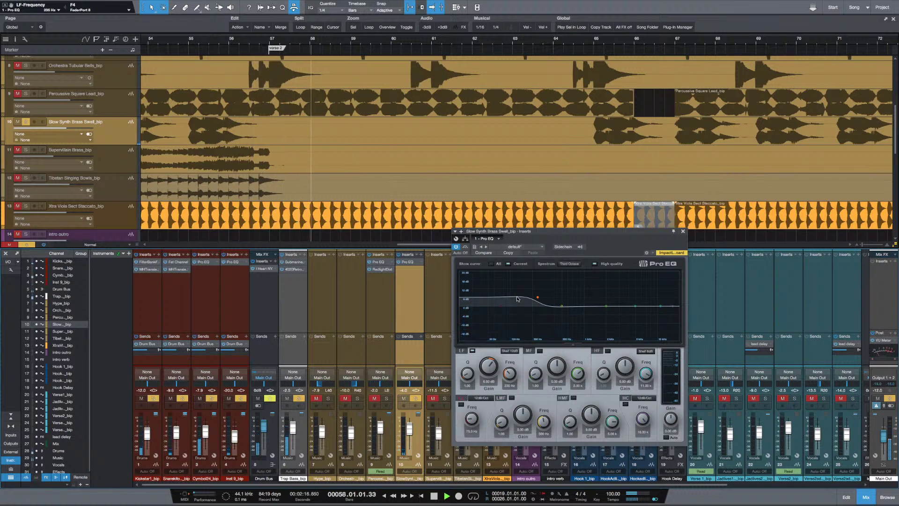
Replay the soloed channels from the loop start, compare the brass with Pro EQ bypassed, and stop playback
key(KP_1)
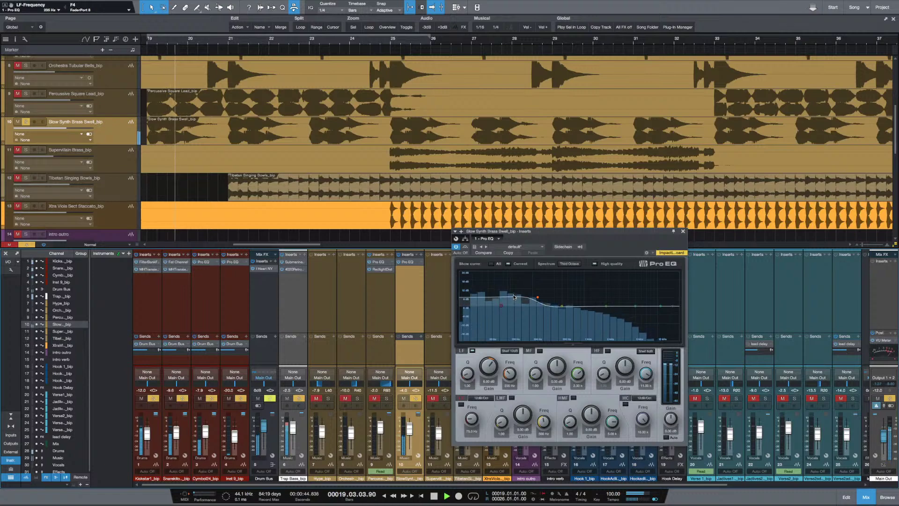
click(465, 247)
key(space)
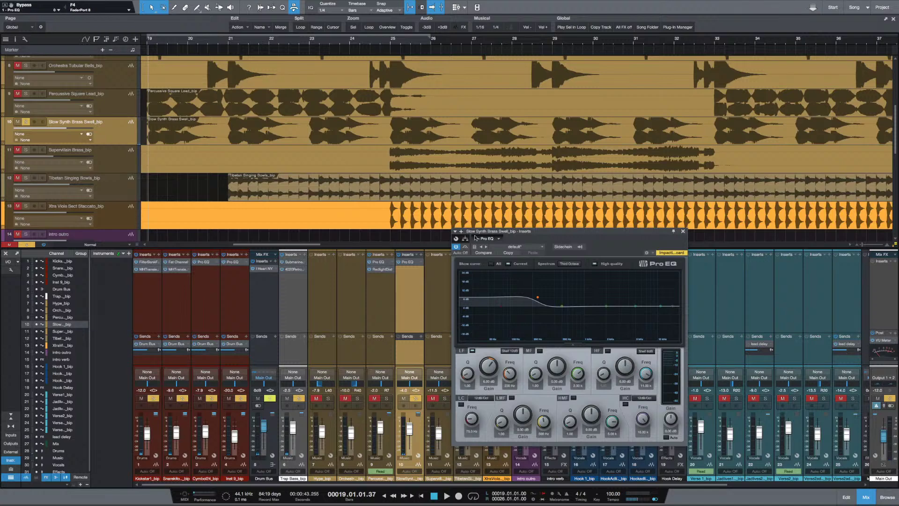
Remove the Pro EQ from the Slow Synth Brass Swell channel
click(499, 240)
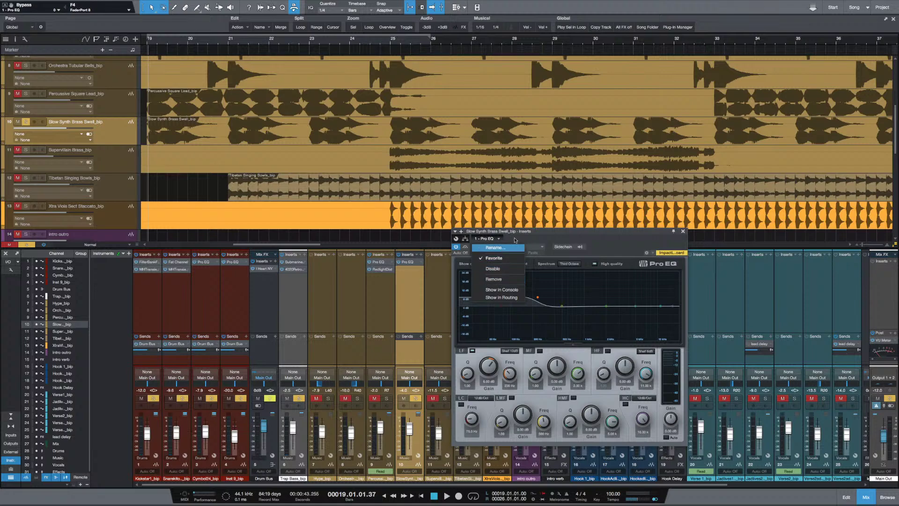
click(424, 258)
right_click(421, 262)
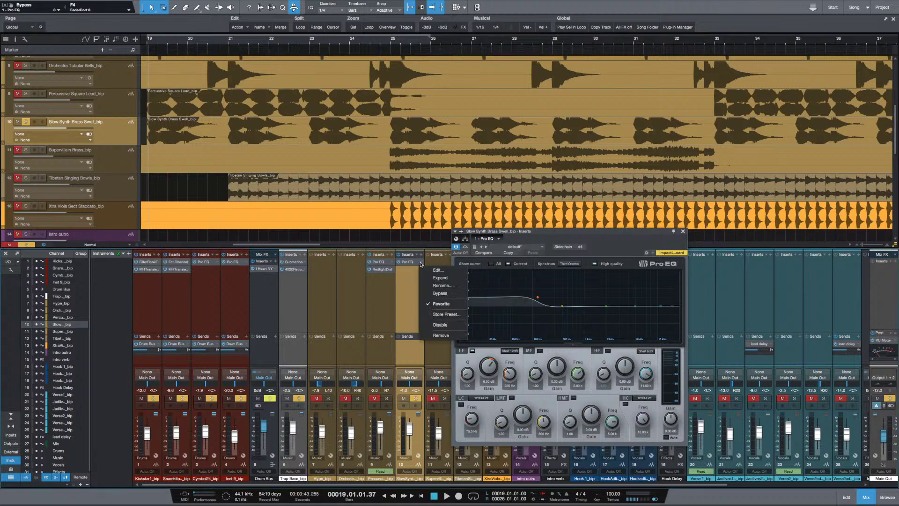
click(436, 335)
Insert PuigTec EQP1A Mono on the Slow Synth Brass Swell channel and place its window over the mixer
click(421, 254)
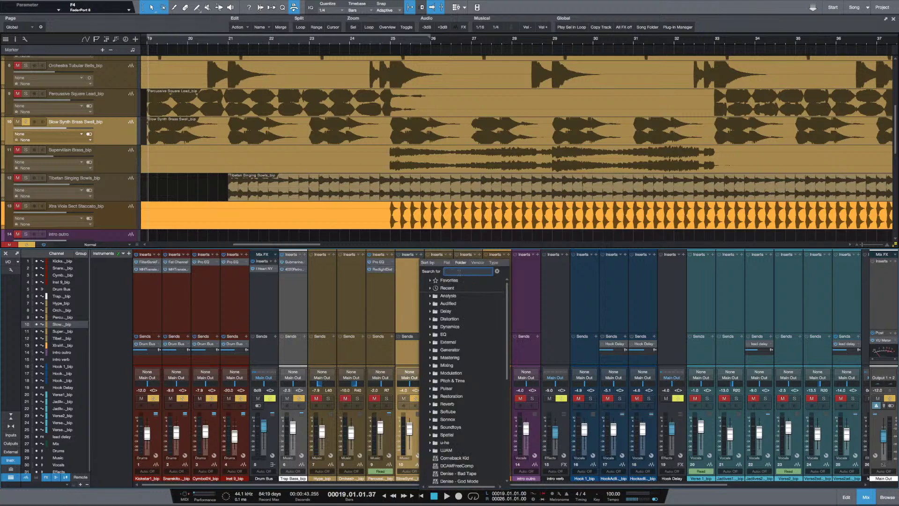
text(pul)
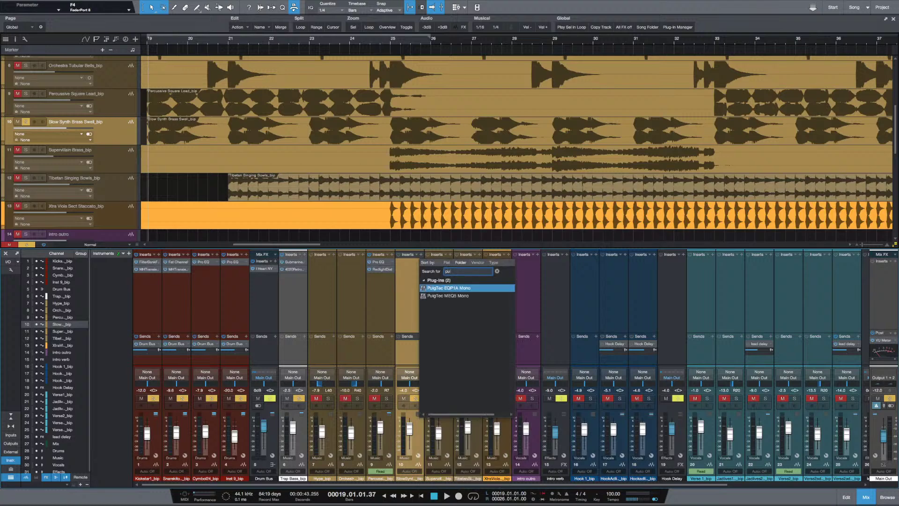
key(Return)
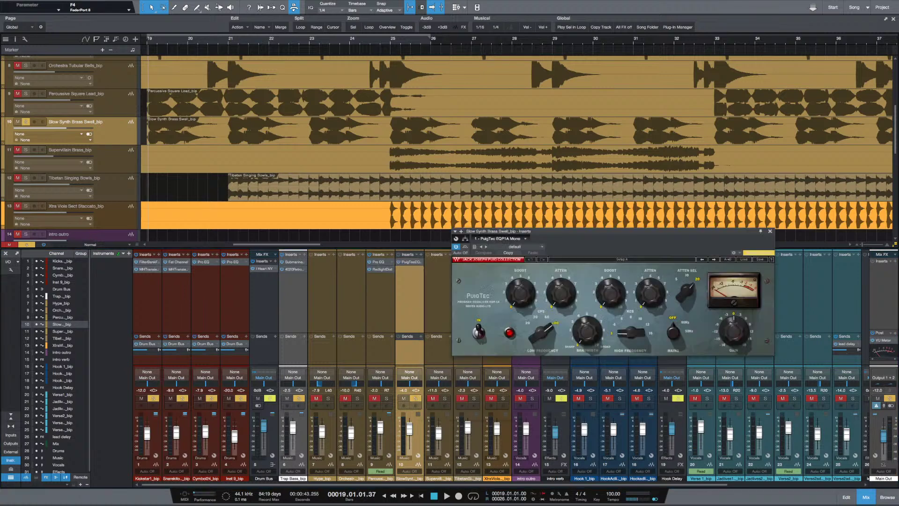
drag(621, 235, 605, 247)
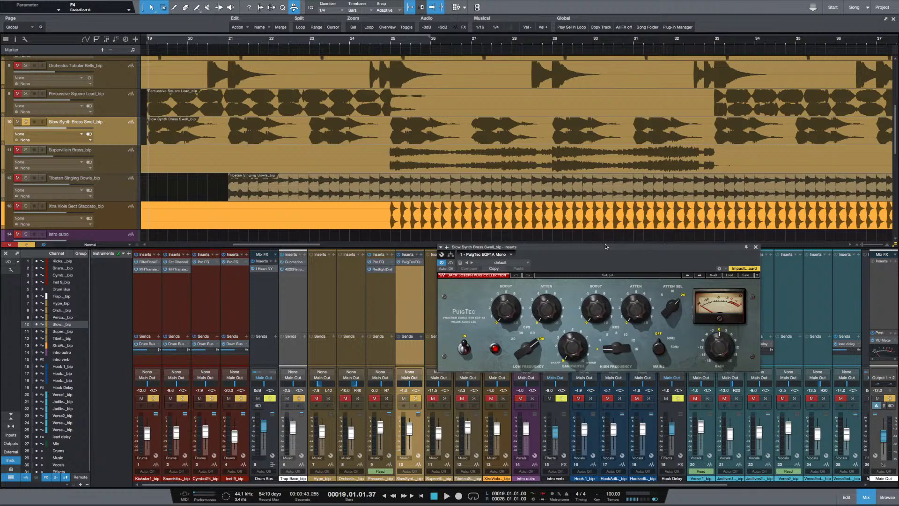
Play the loop, turn the PuigTec's low frequency down one setting, and raise its low-frequency boost
key(space)
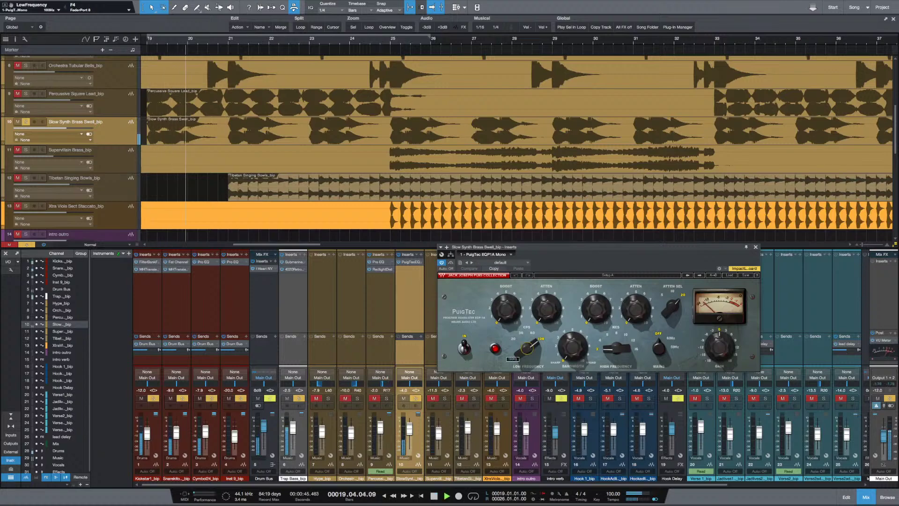
drag(530, 353, 531, 363)
drag(517, 321, 519, 304)
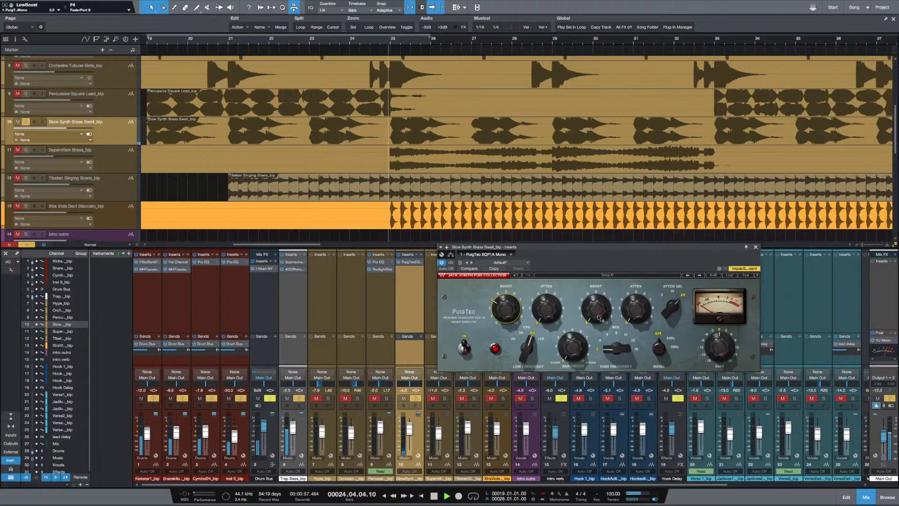
Fine-tune the PuigTec's low-frequency boost on the brass and raise its high-frequency boost to just above 7
mouse_move(599, 319)
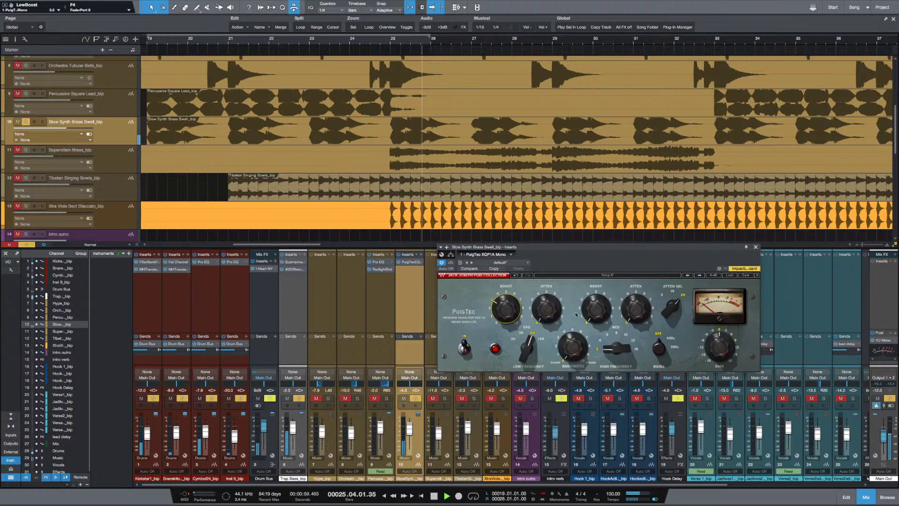
drag(506, 308, 506, 300)
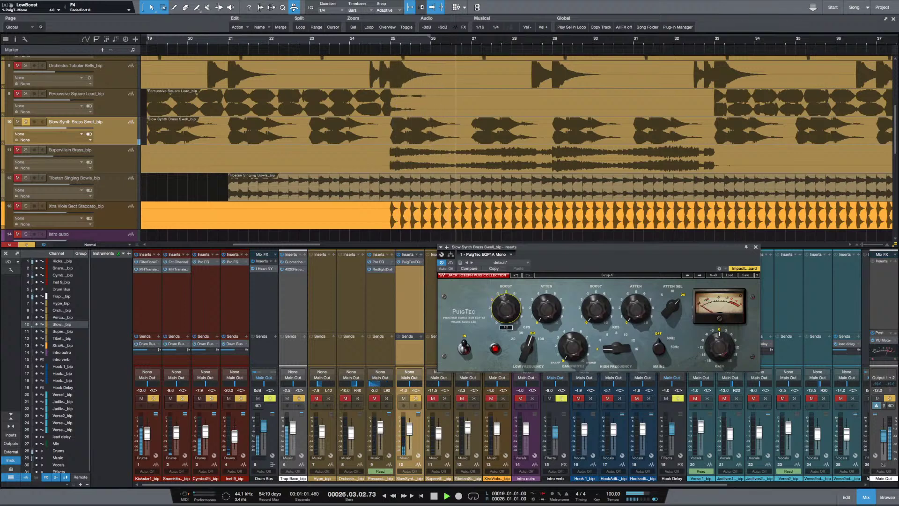
drag(506, 299, 513, 330)
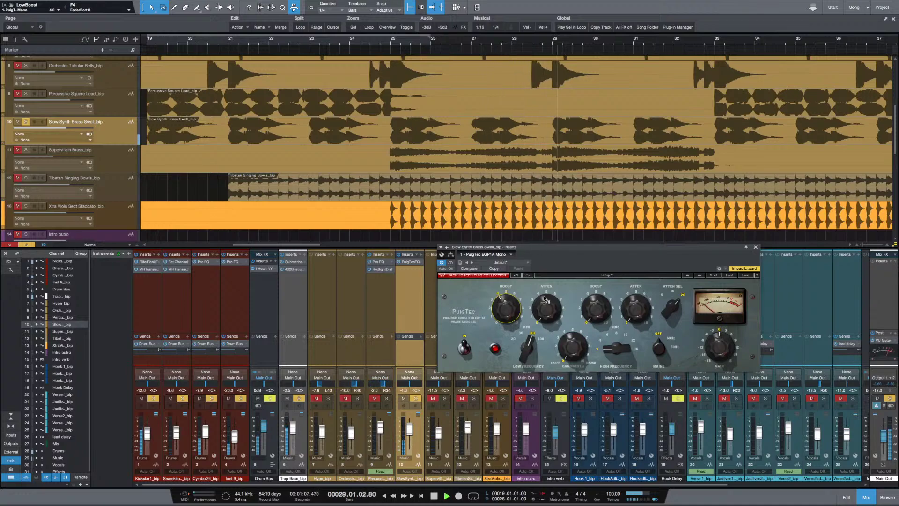
mouse_move(544, 300)
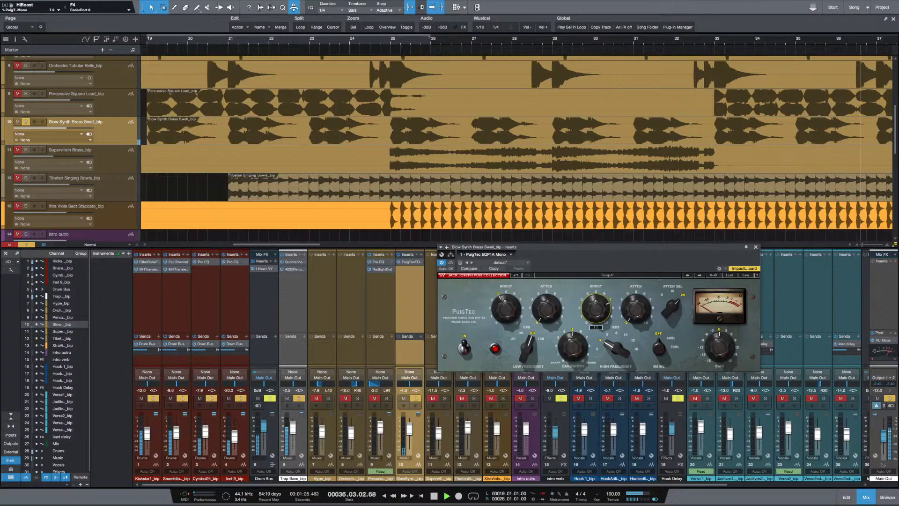
drag(595, 328, 595, 325)
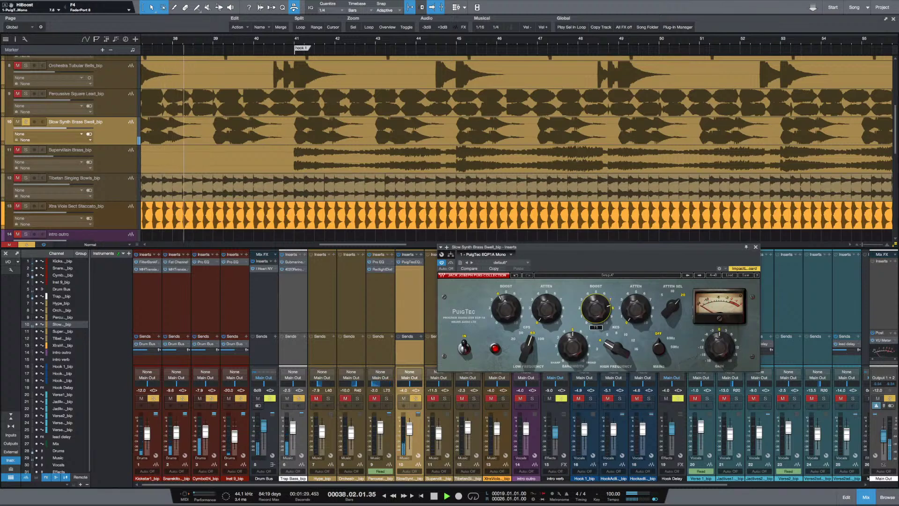
Compare the soloed brass with the PuigTec bypassed and active, and stop playback
click(451, 263)
click(451, 263)
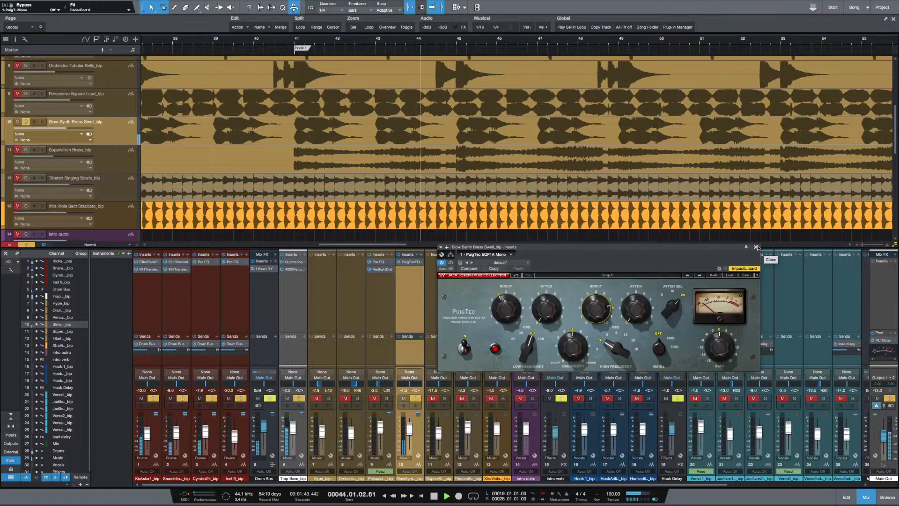
key(space)
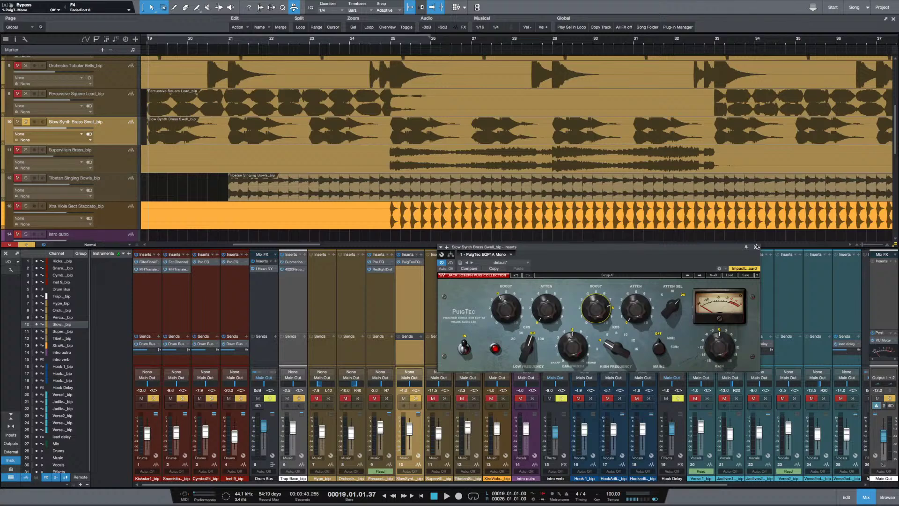
Unsolo the channels, play the full mix, set the Slow Synth Brass Swell fader to 0 dB, and stop playback
key(shift+s)
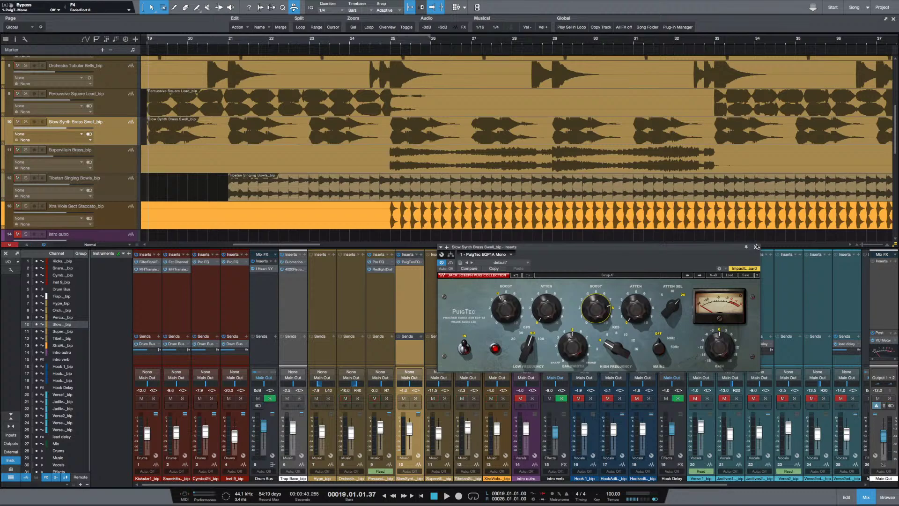
key(space)
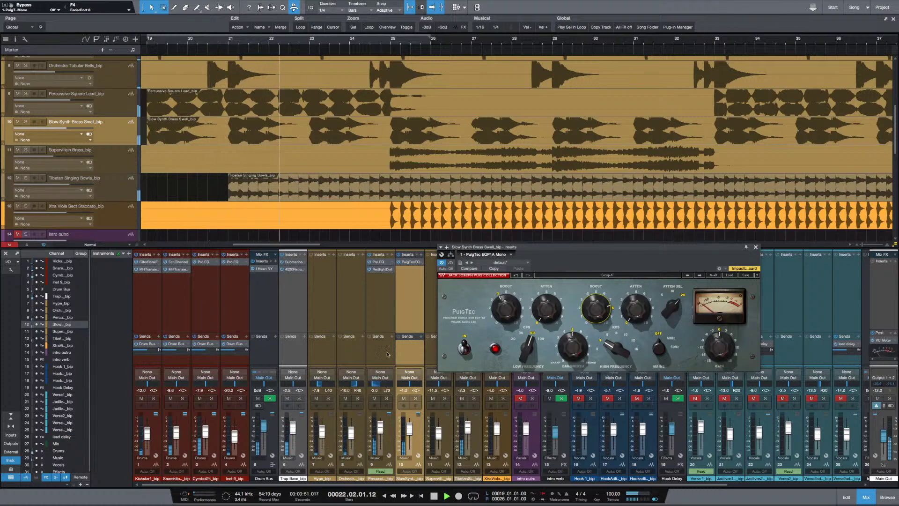
scroll(411, 431, up, 3)
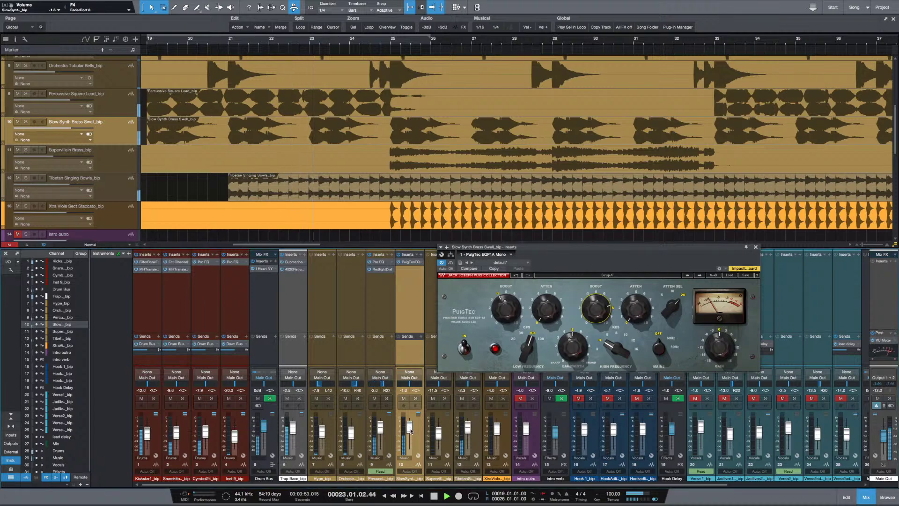
scroll(411, 431, down, 1)
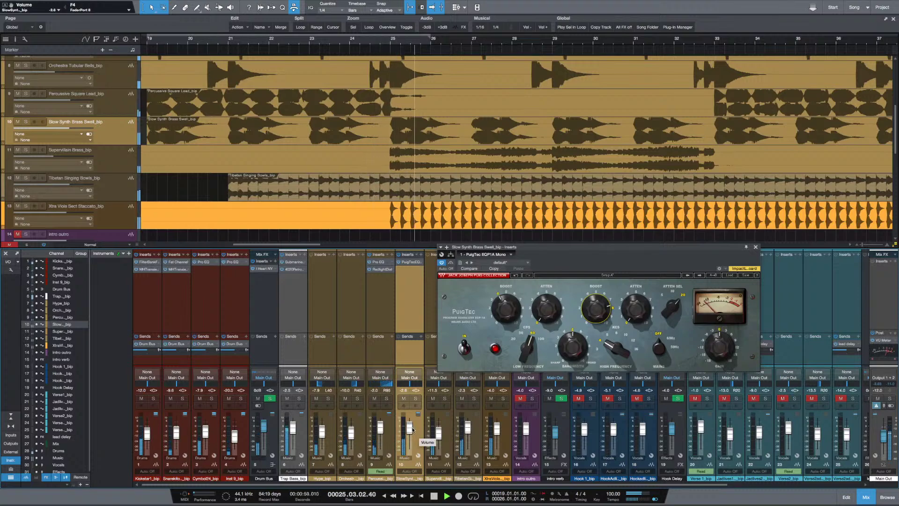
scroll(410, 429, up, 2)
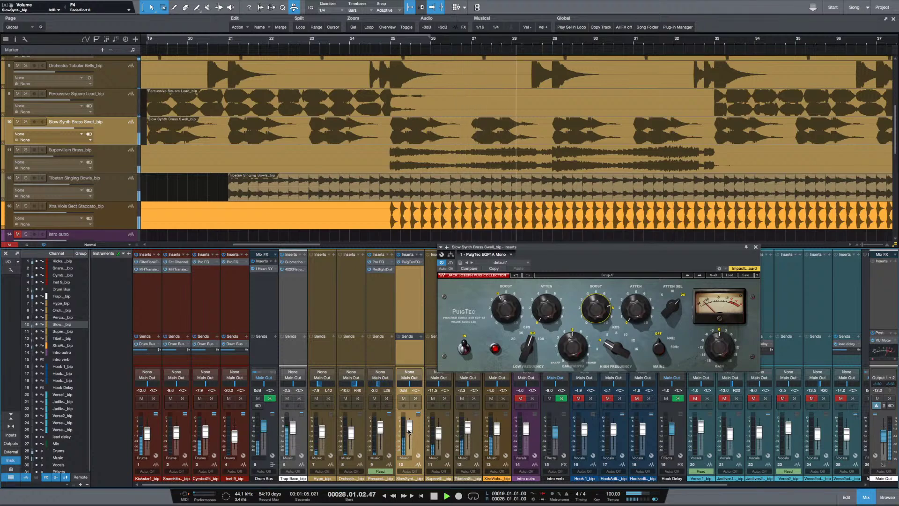
key(space)
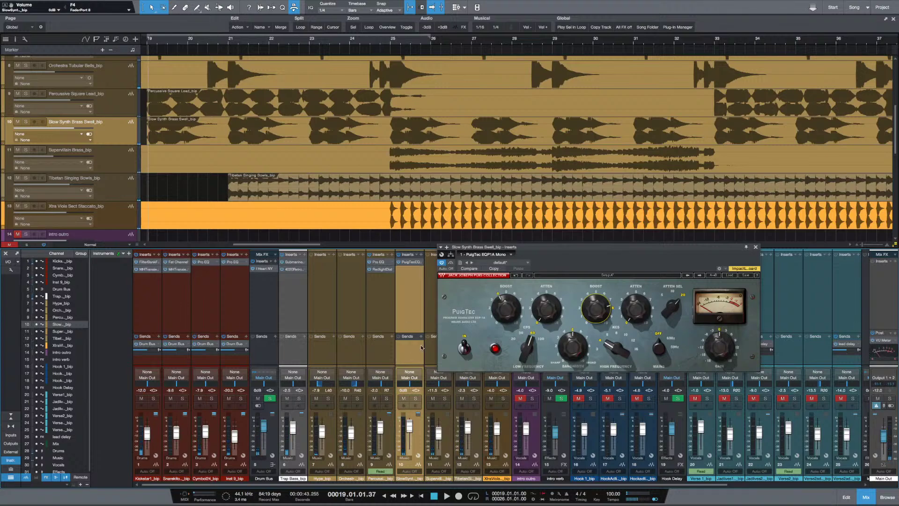
click(422, 255)
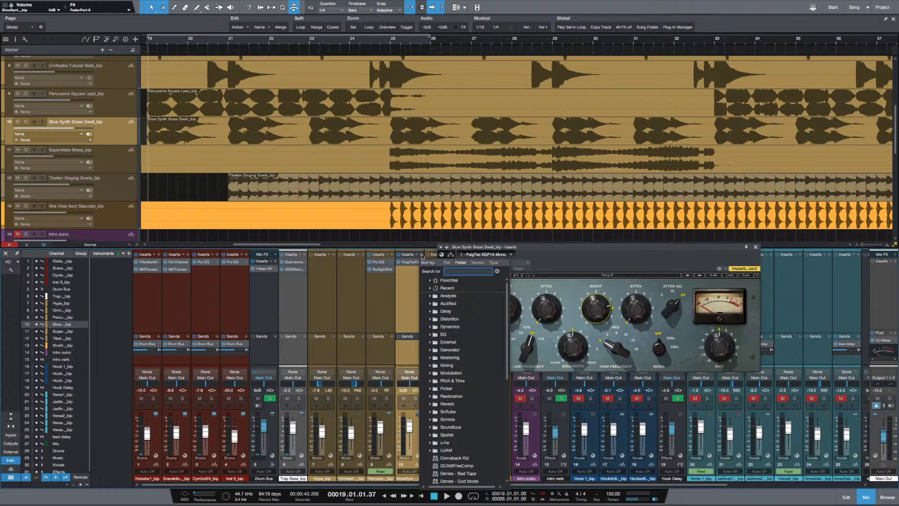
text(vit)
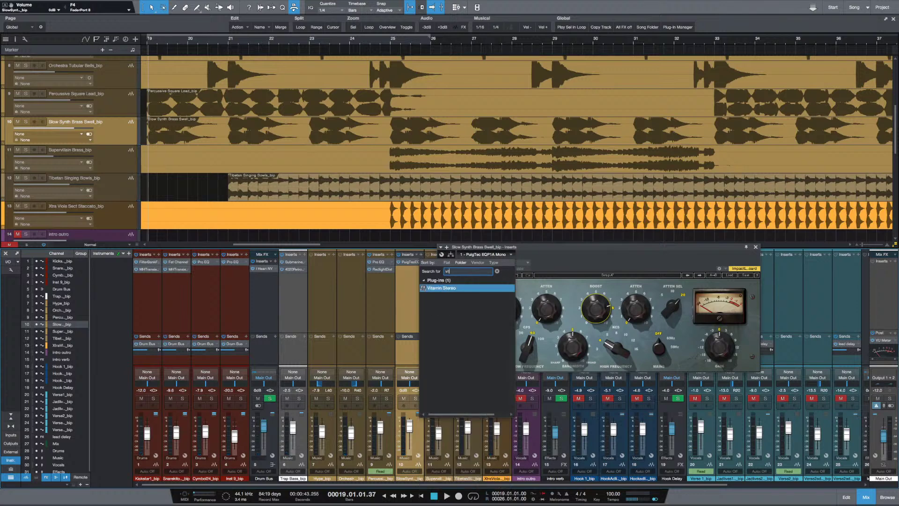
click(422, 256)
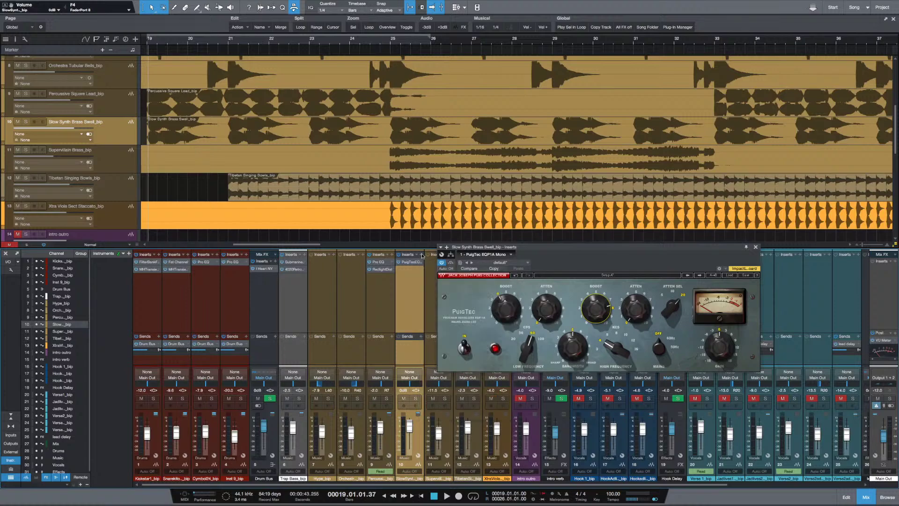
Find Vitamin Mono among the Waves effects in the browser and insert it after the PuigTec on the Slow Synth Brass Swell channel
key(F5)
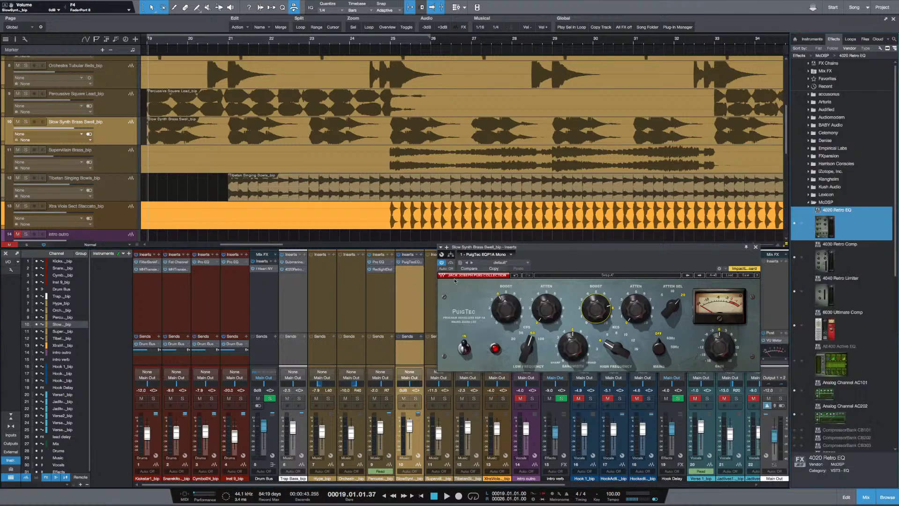
click(831, 203)
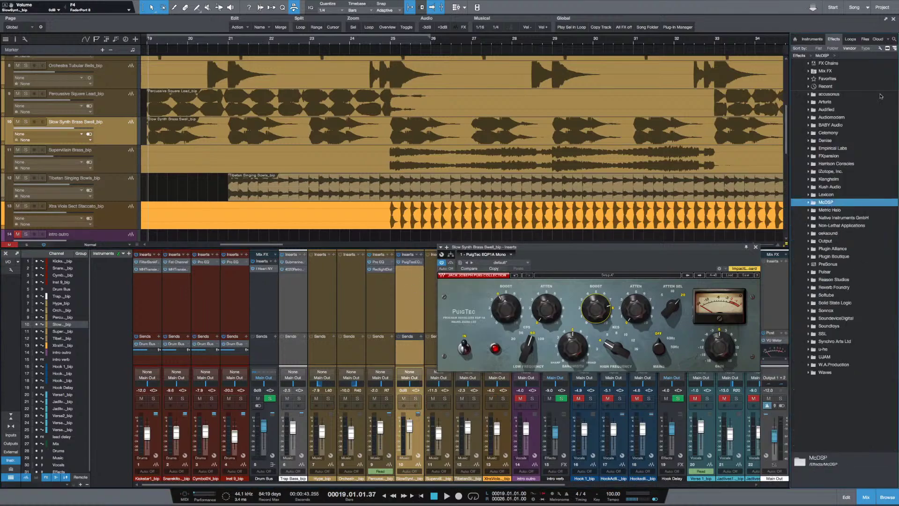
click(880, 48)
click(882, 48)
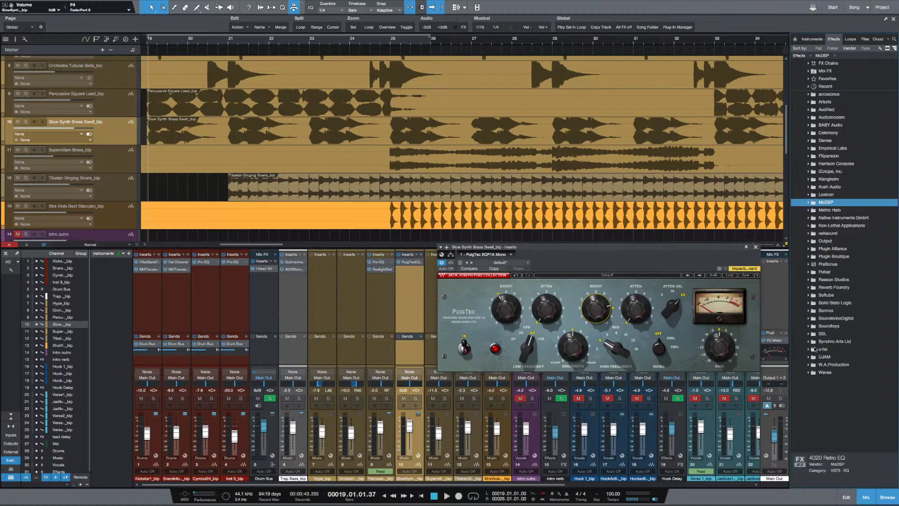
click(824, 373)
scroll(827, 377, down, 10)
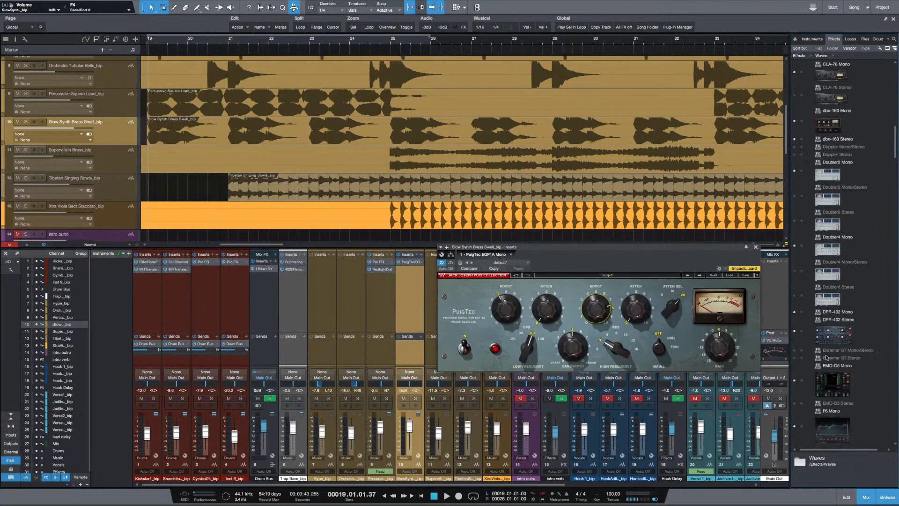
scroll(829, 378, down, 3)
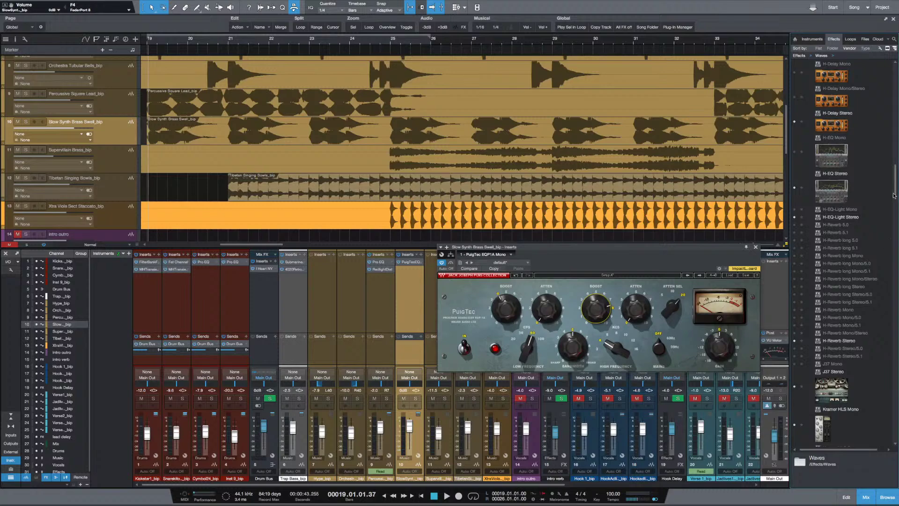
drag(895, 196, 878, 450)
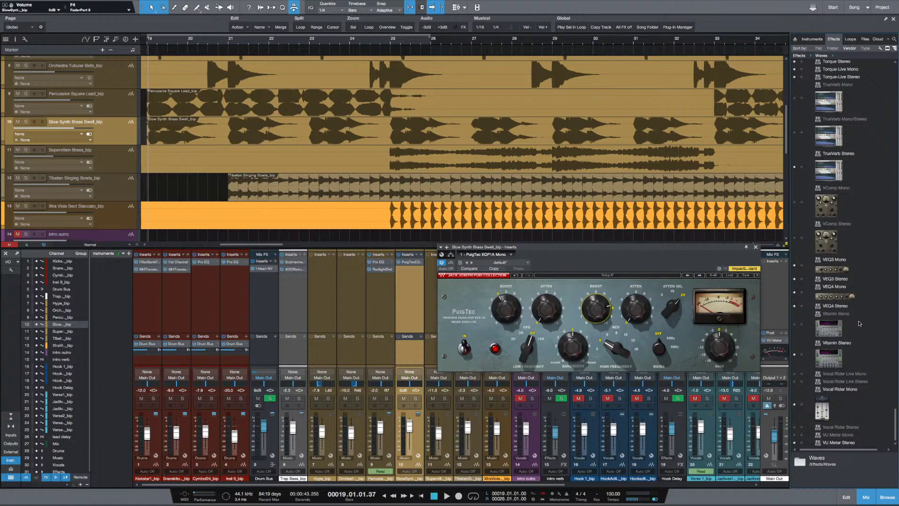
click(858, 322)
drag(839, 322, 403, 270)
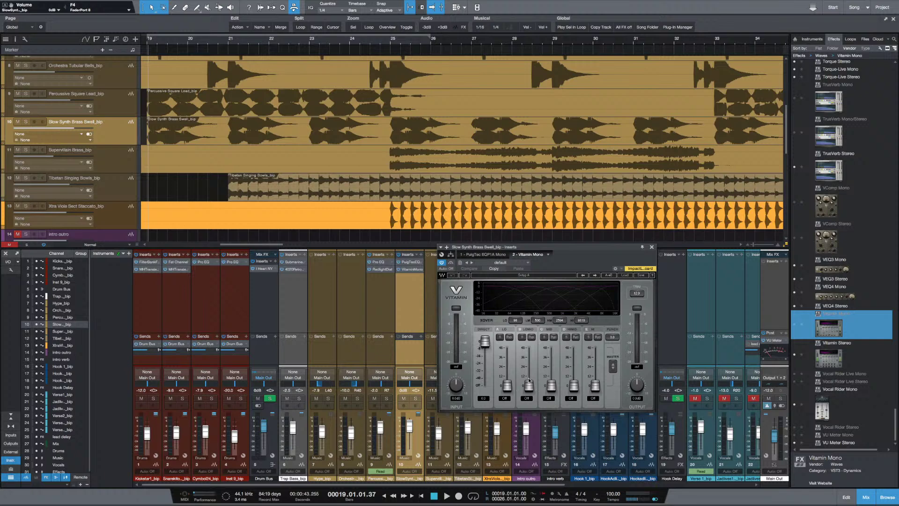
Play the mix, raise Vitamin's two lowest bands on the brass, close the plug-in window, and stop playback
key(space)
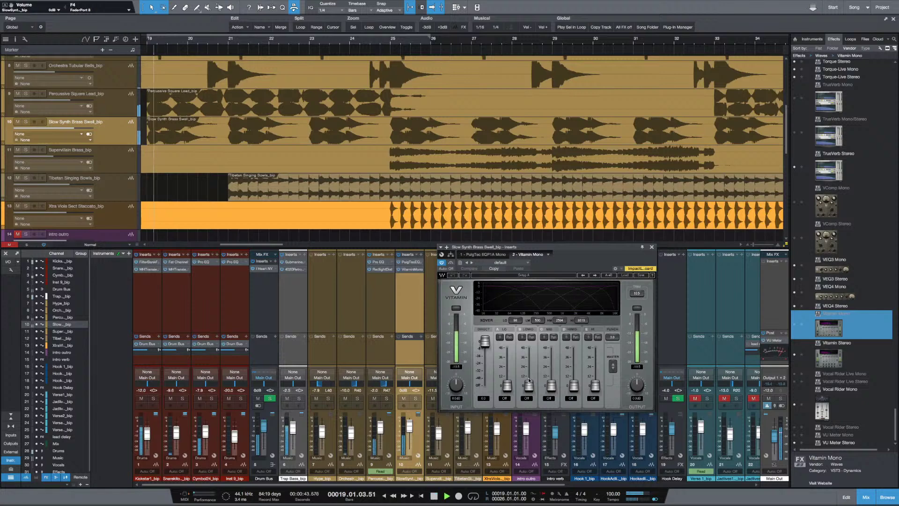
drag(506, 385, 507, 364)
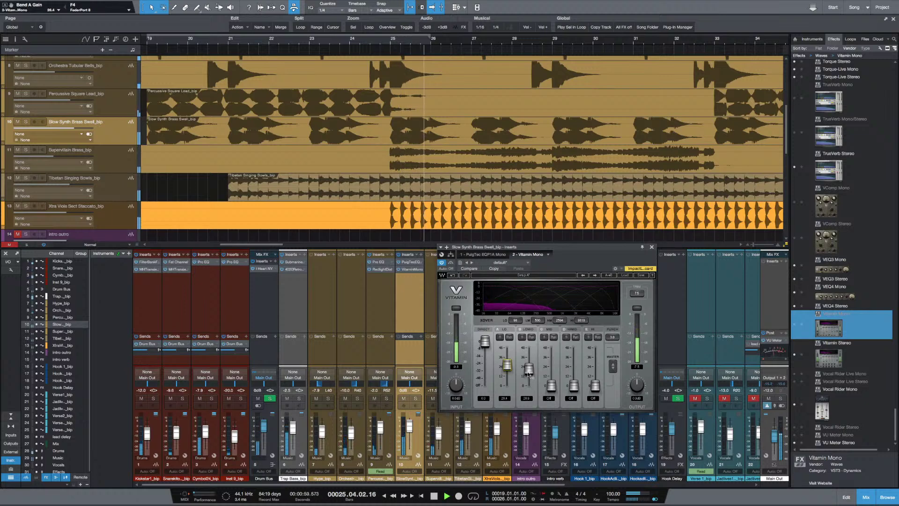
click(651, 248)
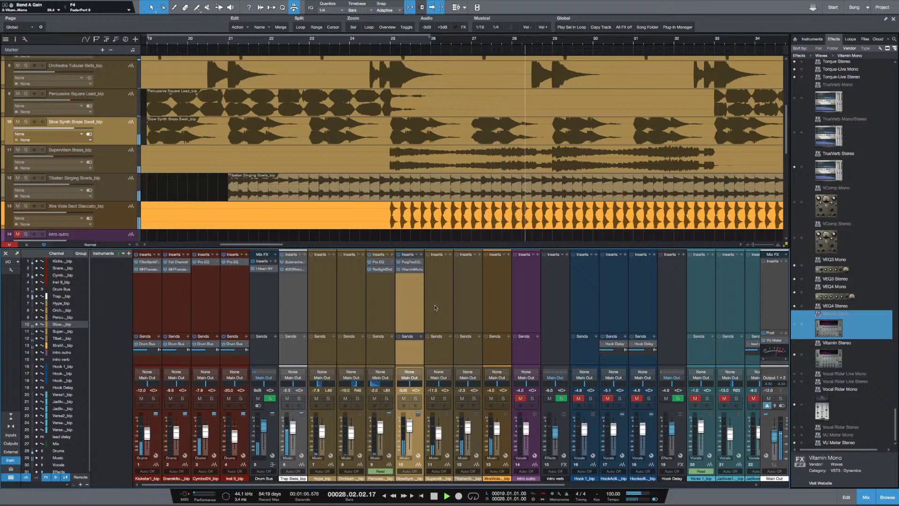
key(space)
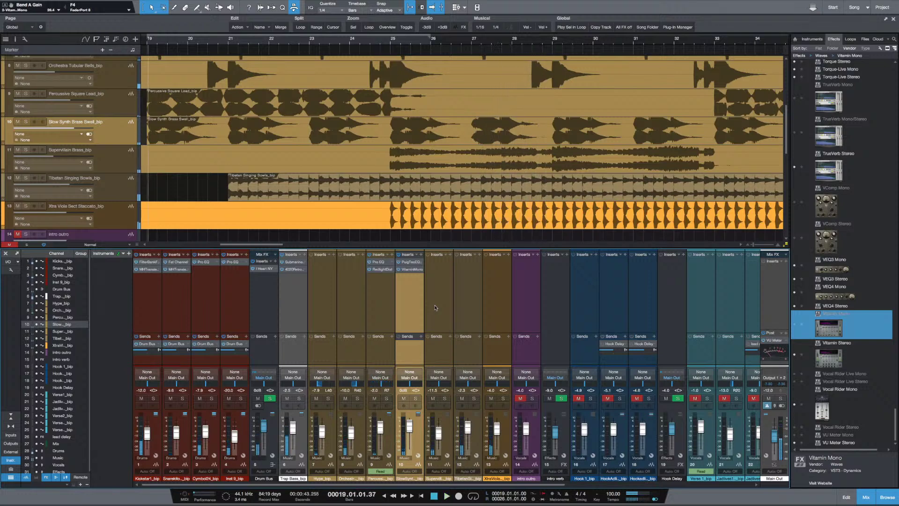
Solo the Tibetan Singing Bowls track and play it from its start at bar 21
click(446, 315)
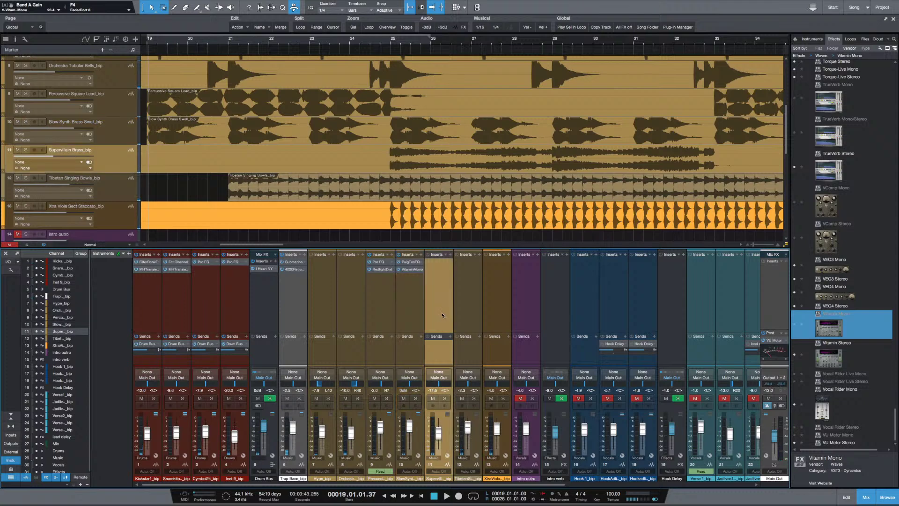
click(66, 184)
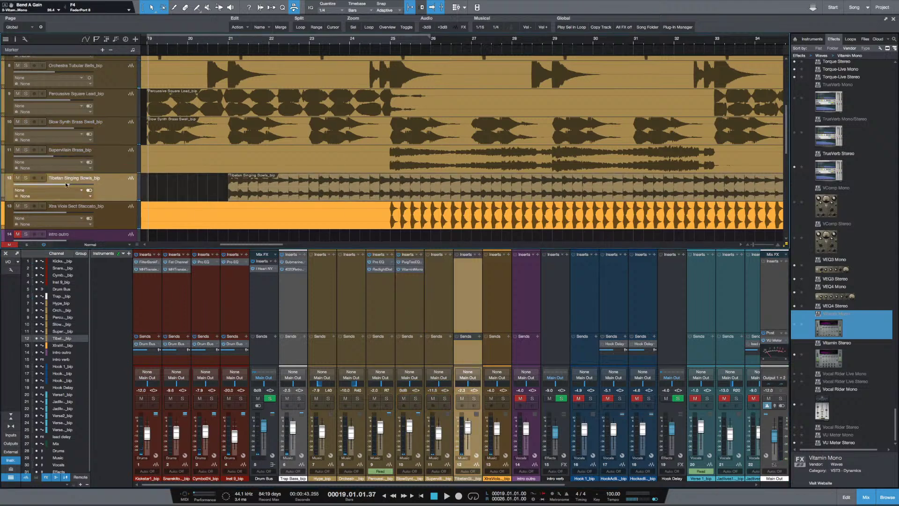
click(27, 179)
click(230, 177)
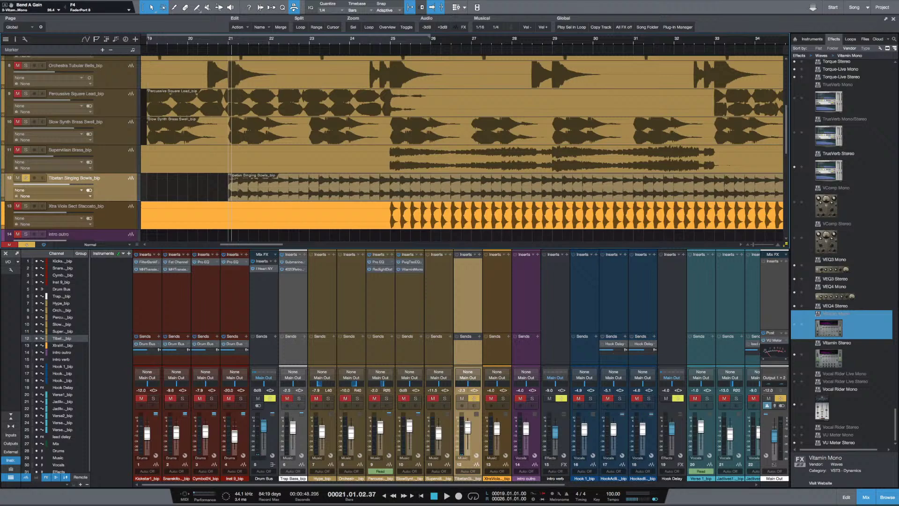
key(space)
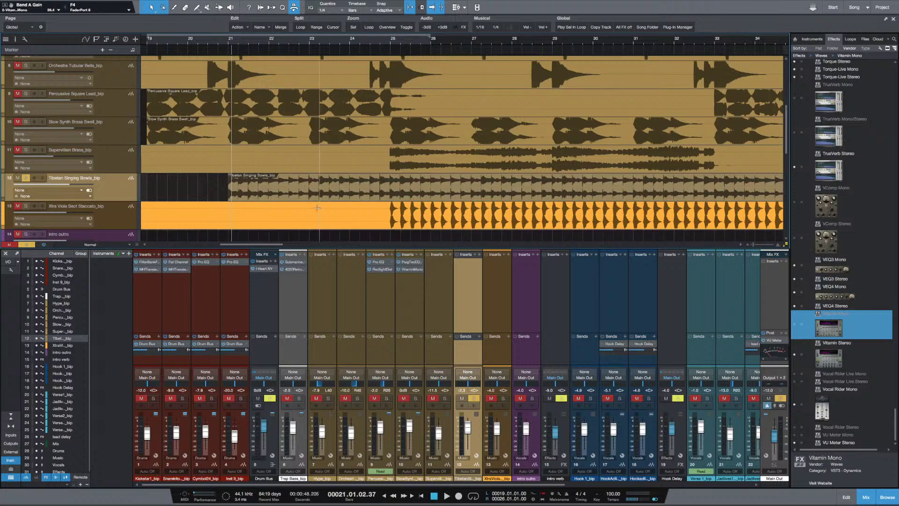
key(space)
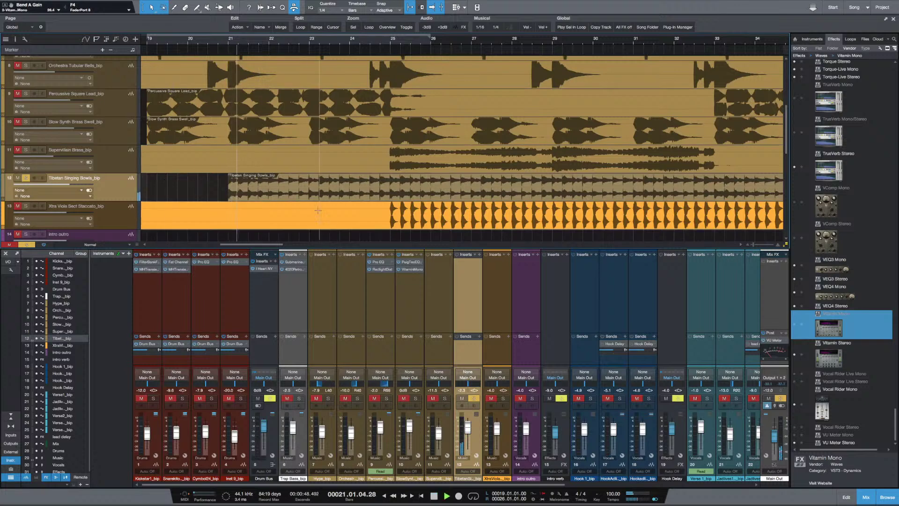
Insert Pro EQ on the Tibetan Singing Bowls channel and enable its low-cut filter
click(479, 254)
text(pro)
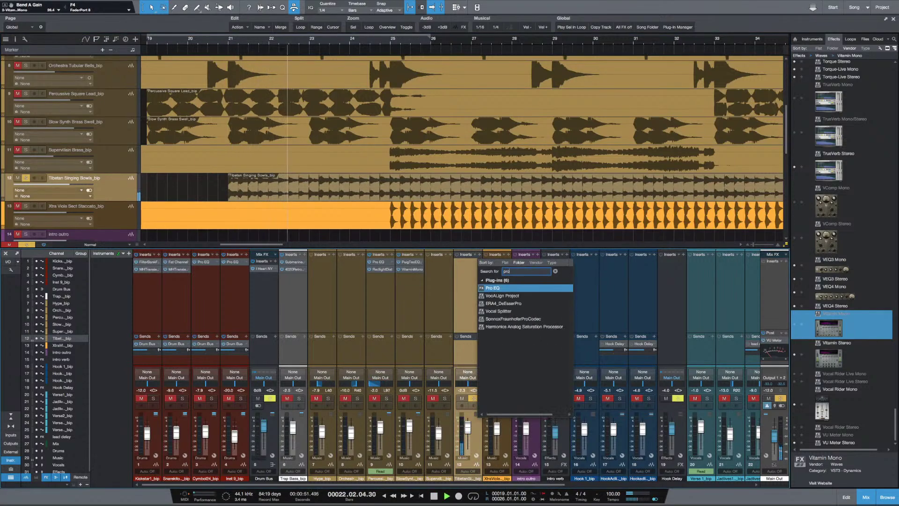
key(Return)
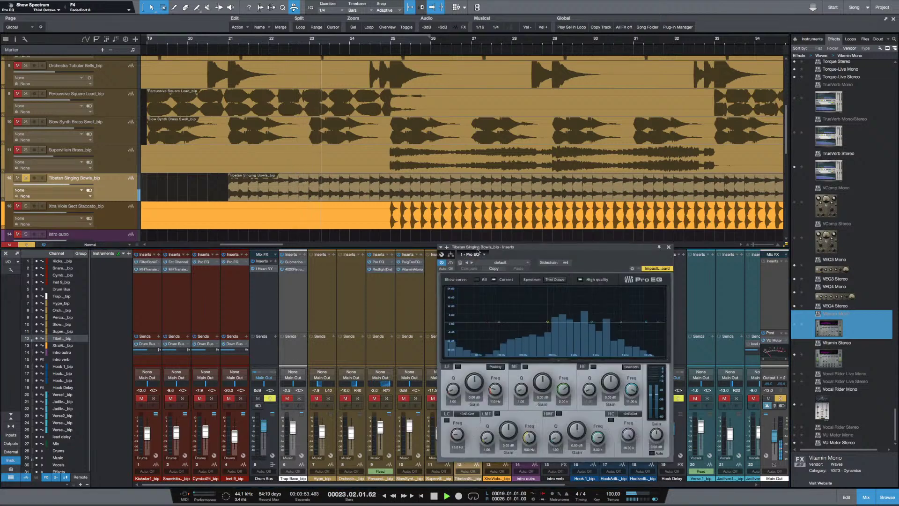
click(447, 419)
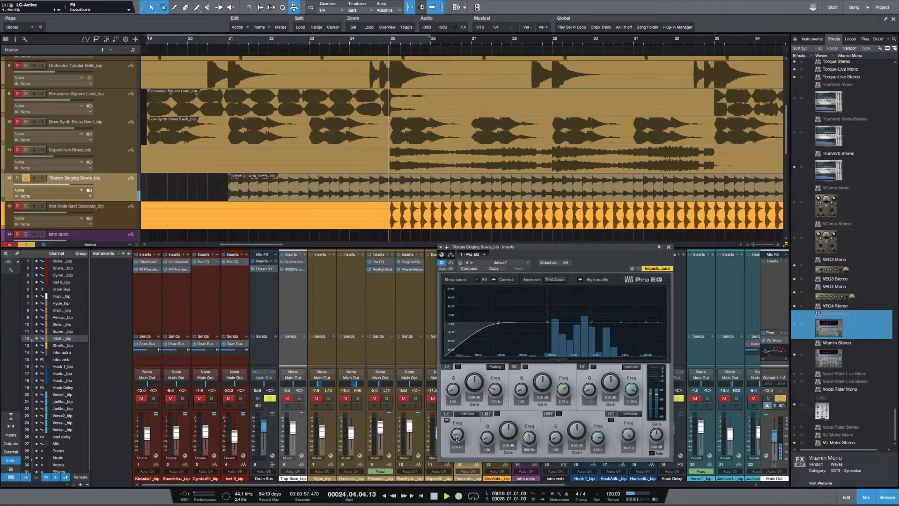
Raise the Tibetan Singing Bowls' low-cut frequency to about 385 Hz, close the Pro EQ window, and stop playback
drag(457, 434, 458, 431)
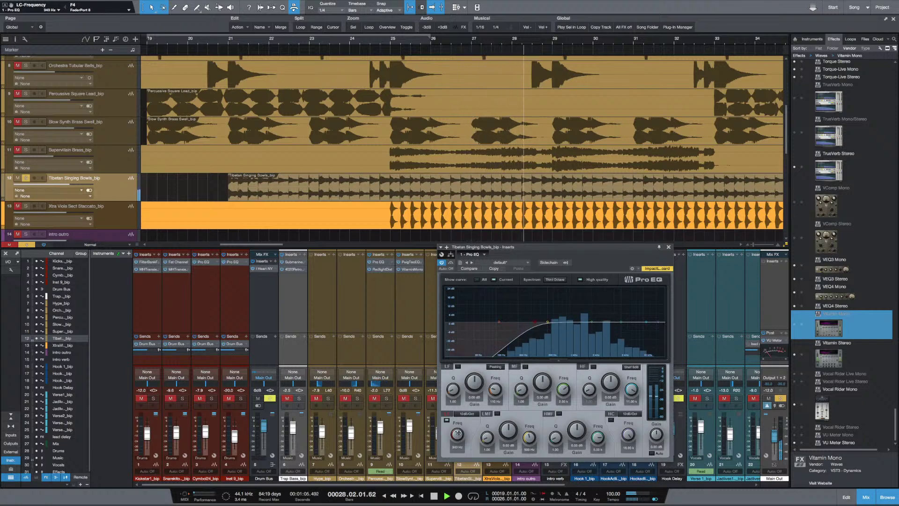
click(669, 247)
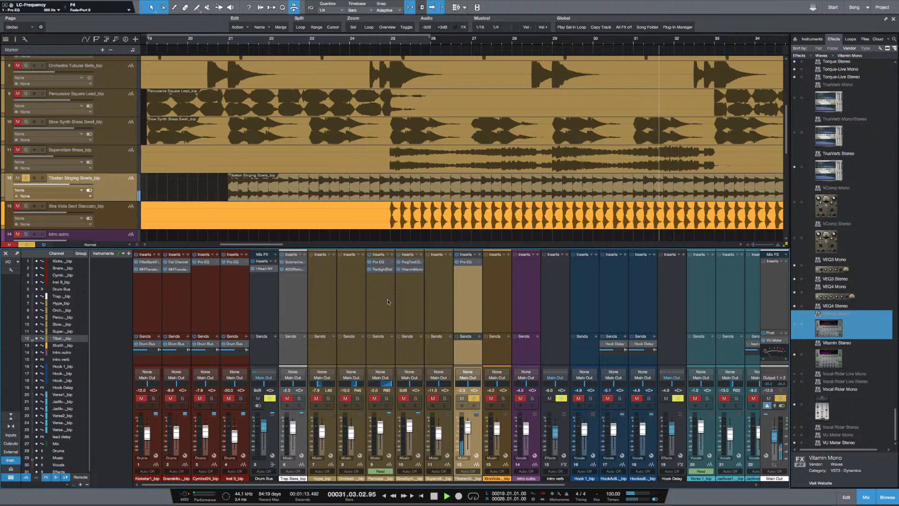
key(space)
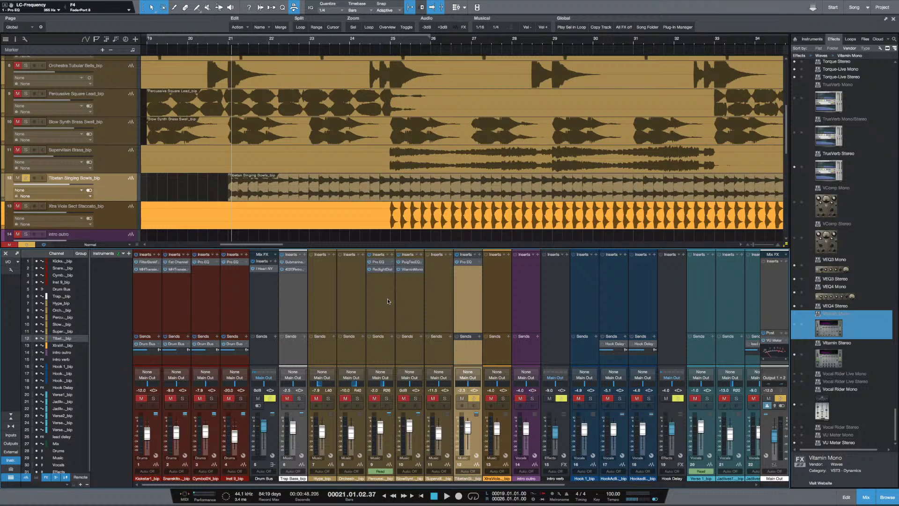
Unsolo the Tibetan Singing Bowls, play the full mix, and mute the Xtra Viola Sect Staccato channel
key(space)
key(s)
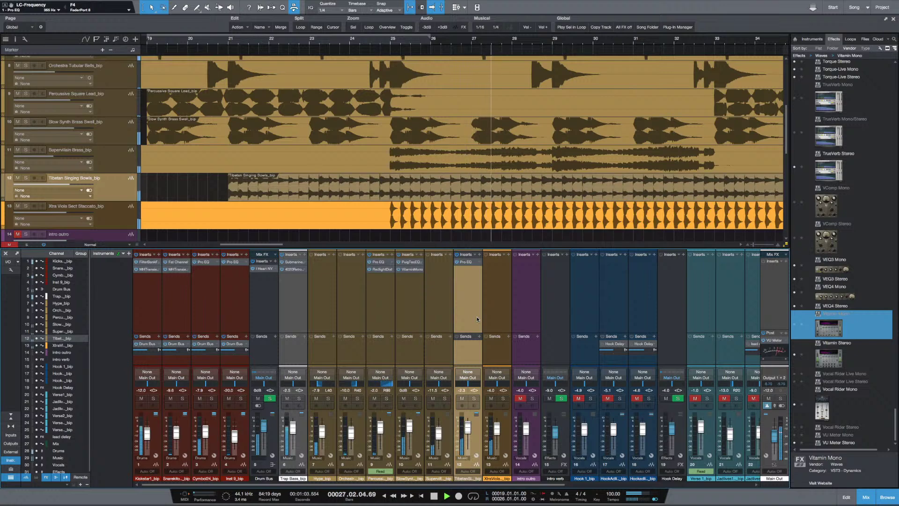
click(489, 305)
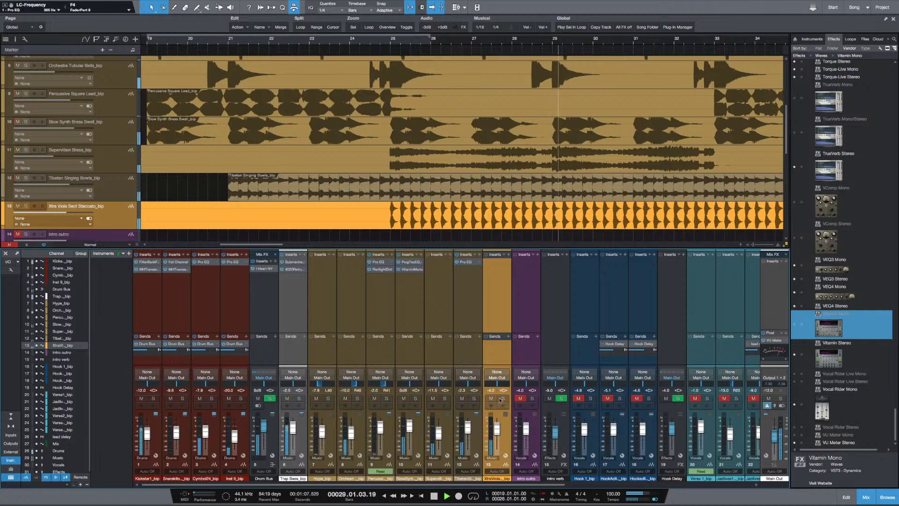
click(491, 398)
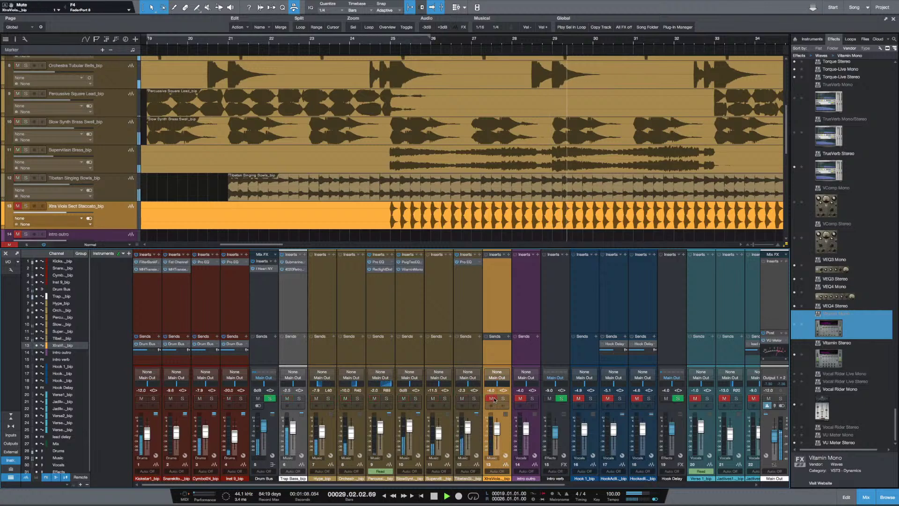
click(378, 155)
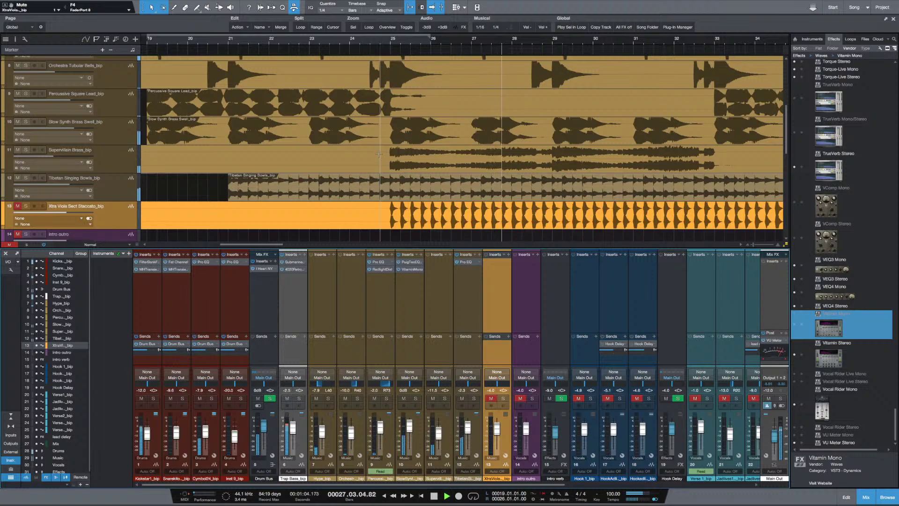
key(space)
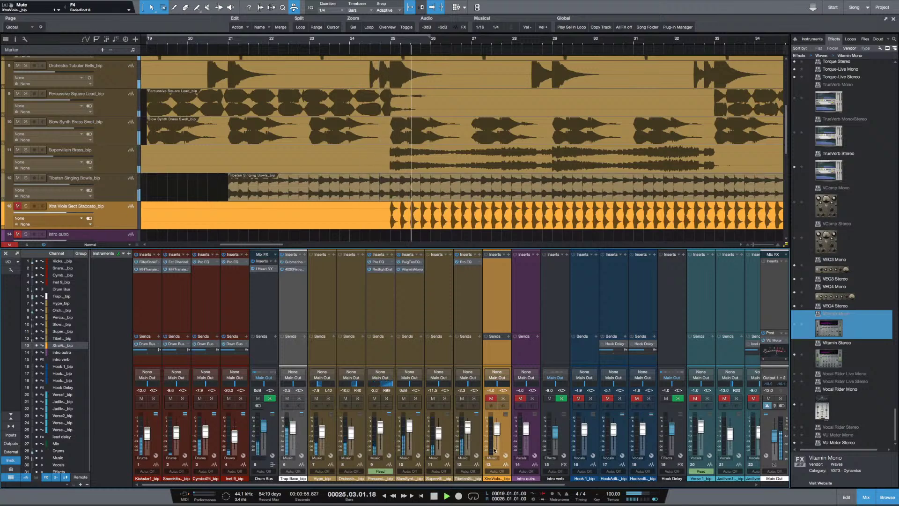
Search the plug-ins for "sat" and insert Saturation Knob after Pro EQ on the Tibetan Singing Bowls channel
click(468, 272)
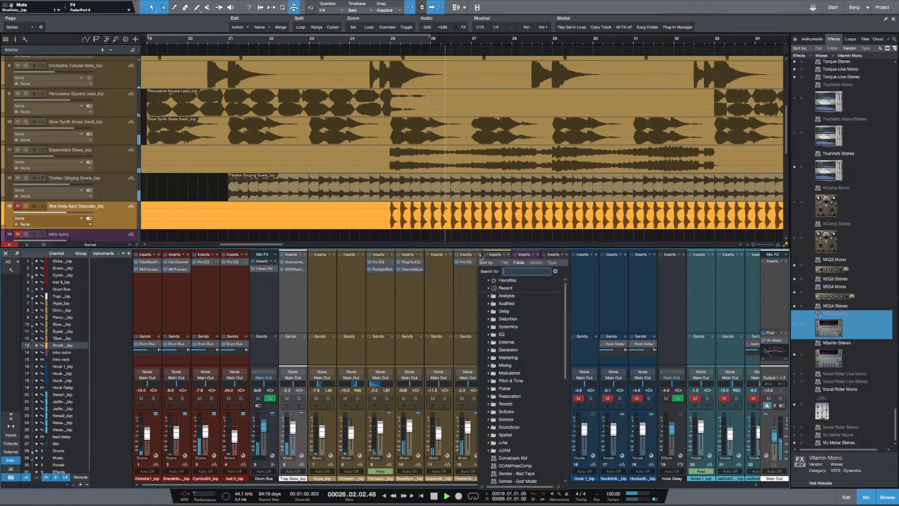
text(sat)
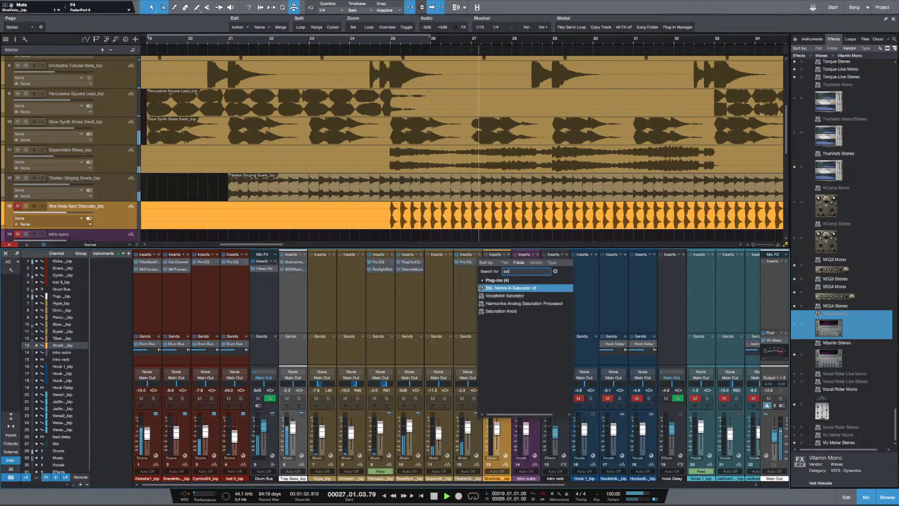
key(Down)
key(Down)
key(Down)
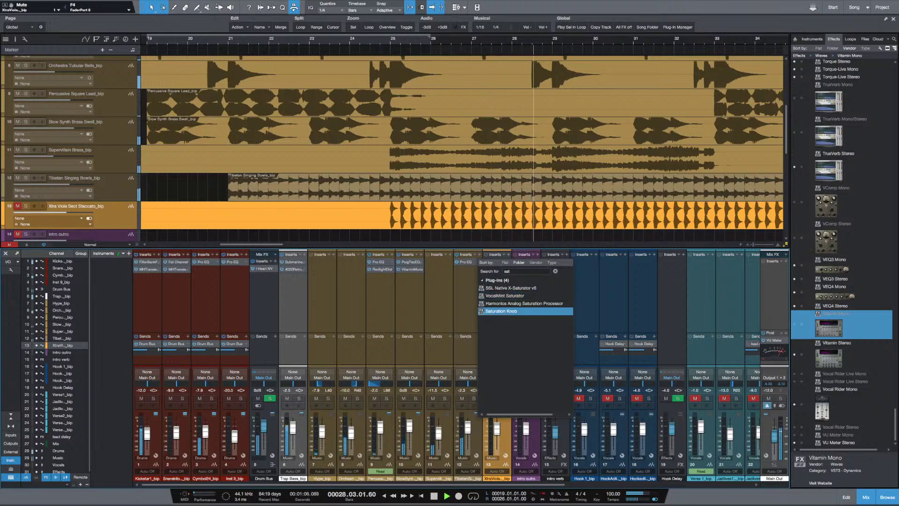
key(Return)
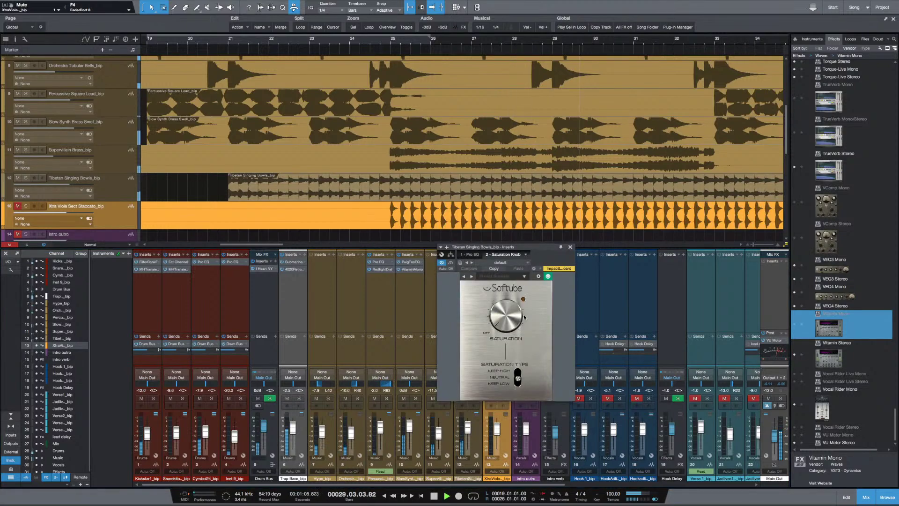
Raise the saturation amount slightly on the Tibetan Singing Bowls and close the plug-in window
drag(508, 317, 508, 303)
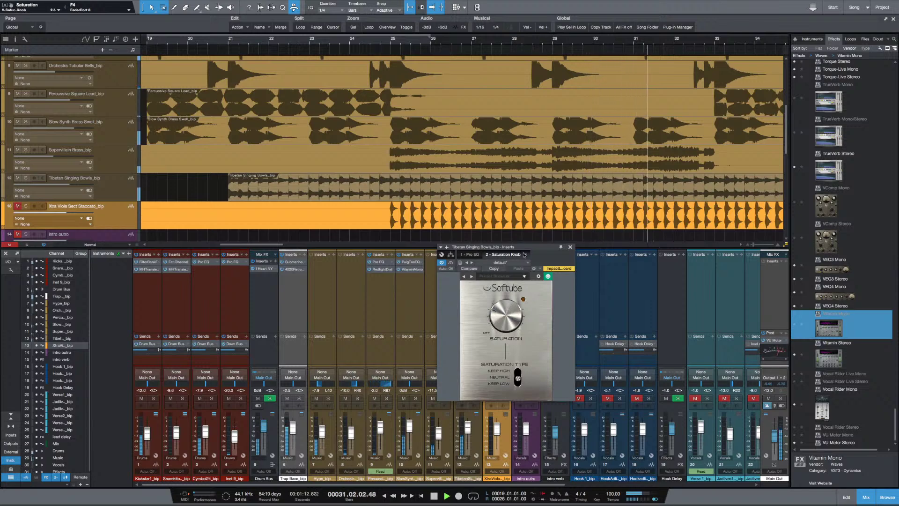
drag(539, 247, 549, 224)
click(580, 223)
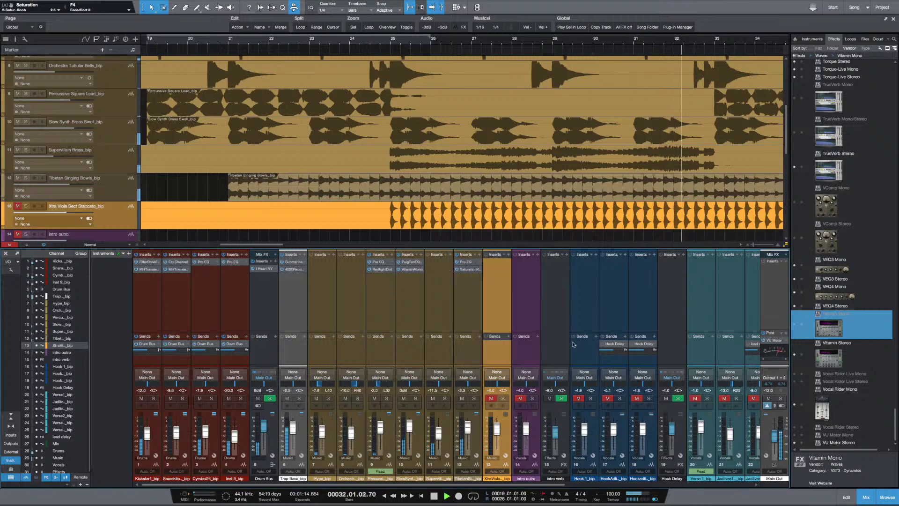
Lower the Tibetan Singing Bowls fader to about -4.1 dB and pan the Xtra Viola Sect Staccato channel to the left
drag(468, 428, 472, 437)
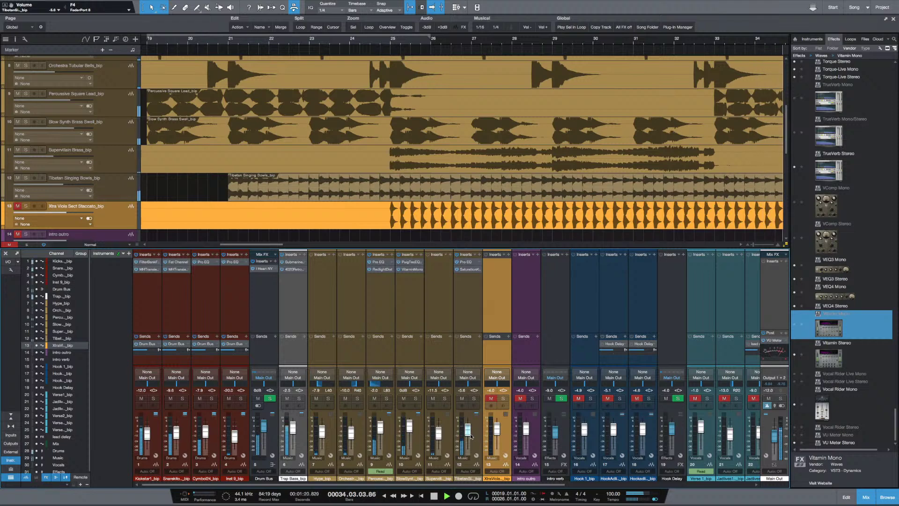
drag(471, 436, 472, 438)
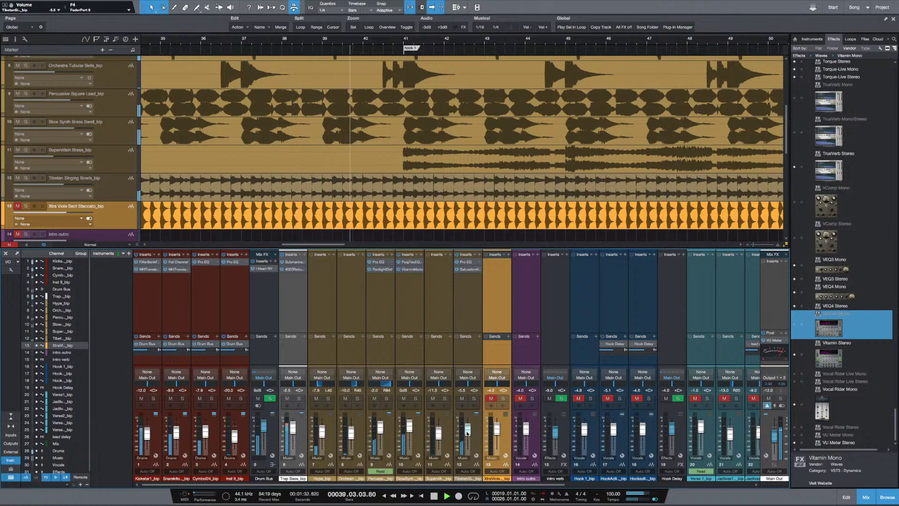
scroll(467, 433, down, 3)
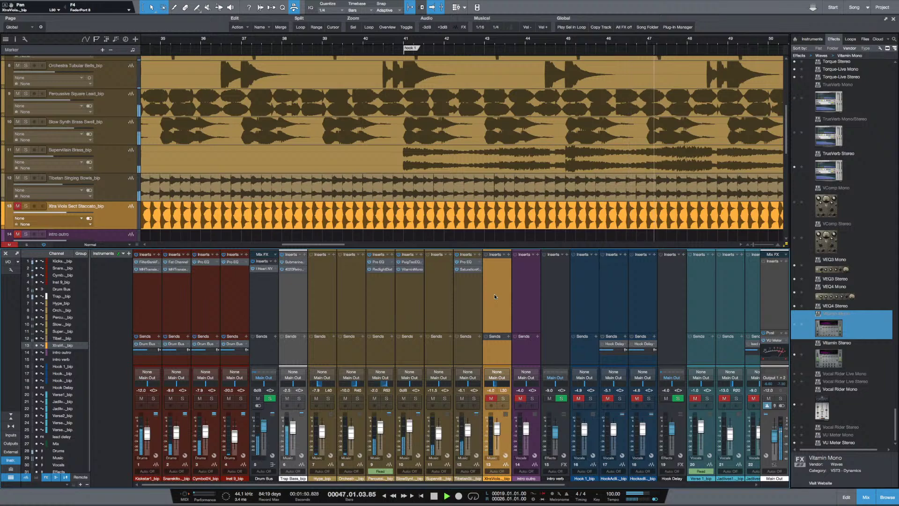
key(space)
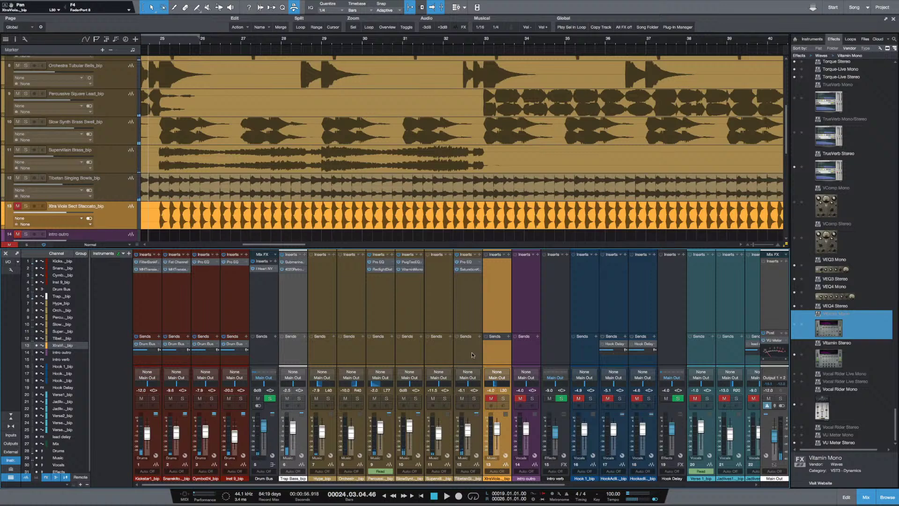
click(472, 328)
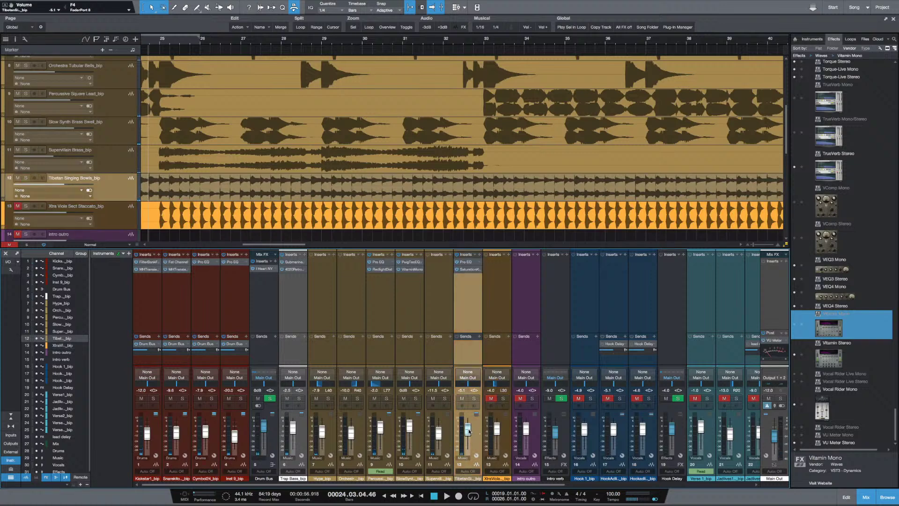
click(497, 307)
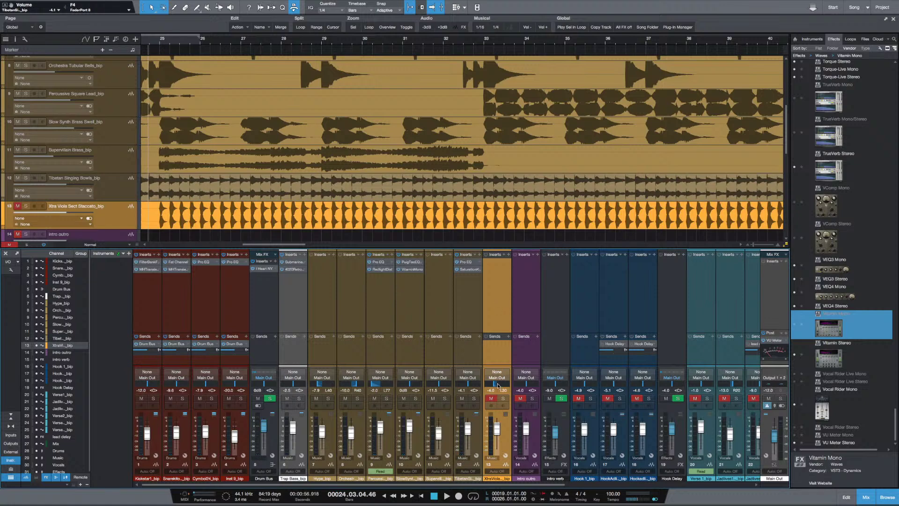
Solo the Supervillain Brass channel and play its section from just before bar 25
click(440, 316)
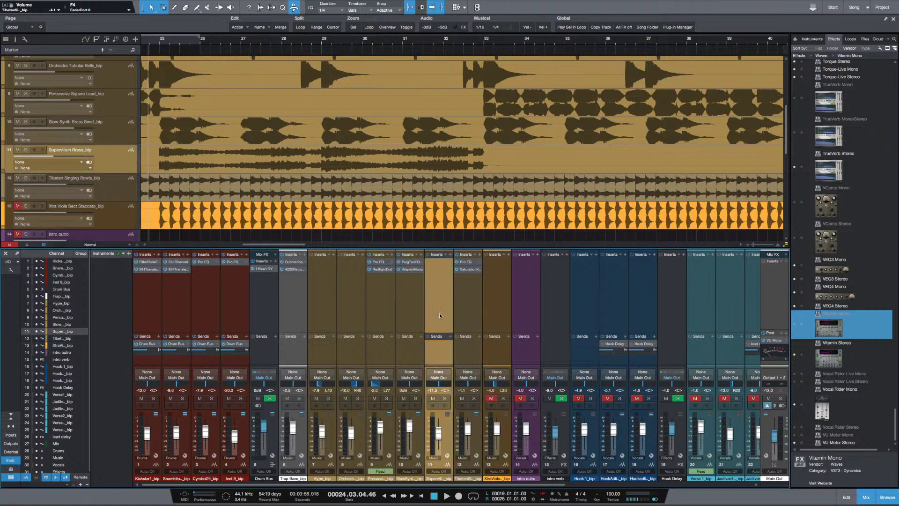
click(445, 398)
key(space)
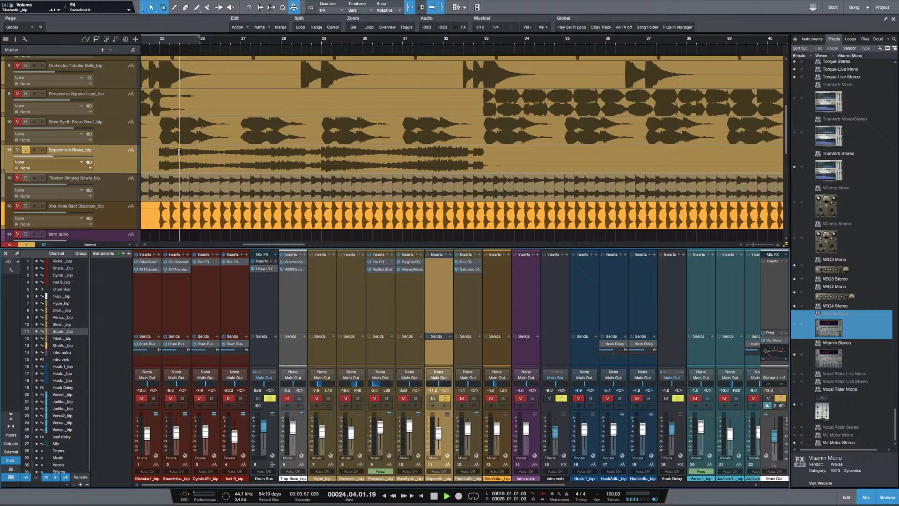
key(space)
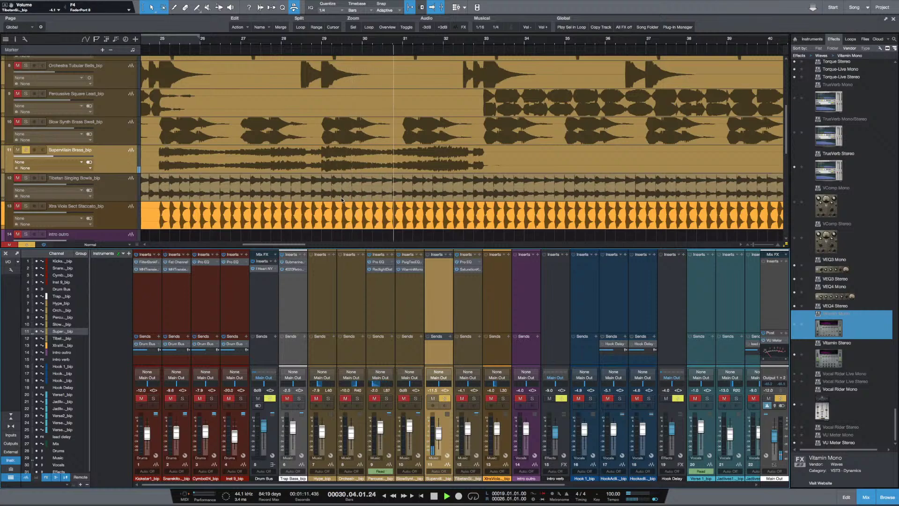
Insert Pro EQ on the Supervillain Brass channel and show its Third Octave spectrum during playback
key(w)
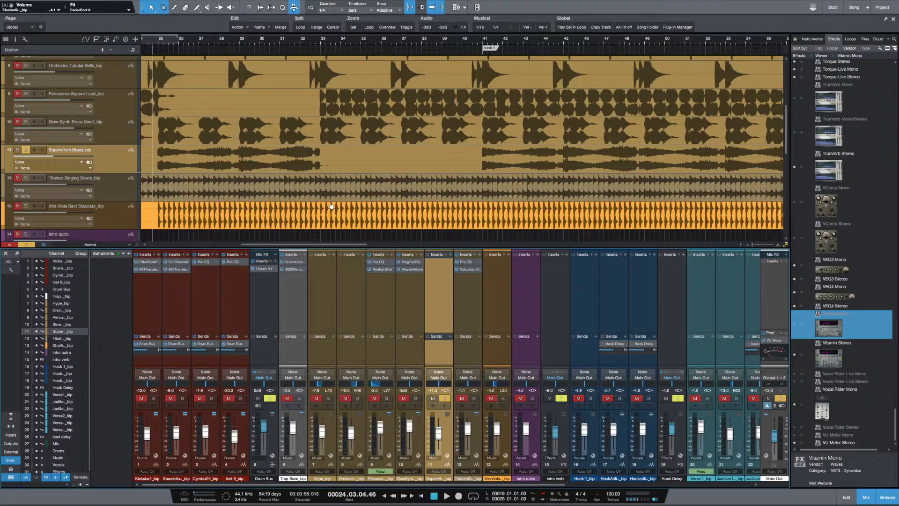
click(450, 256)
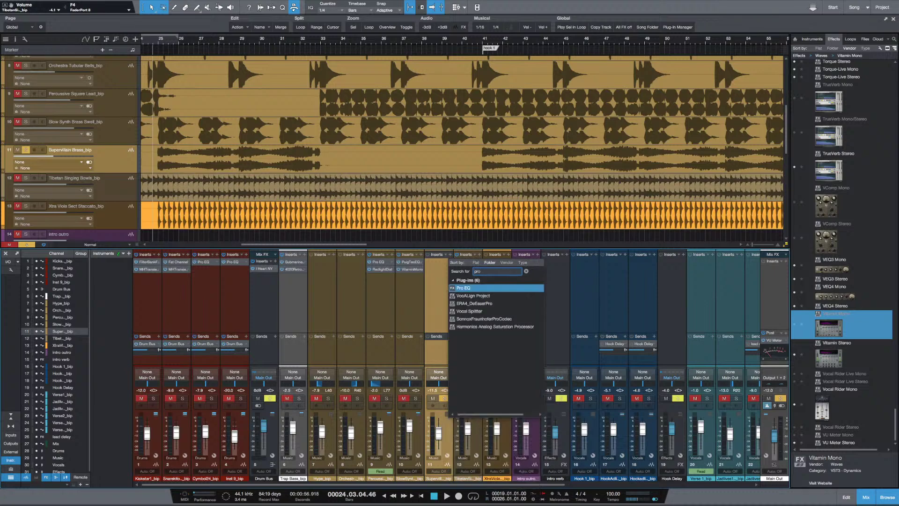
key(Return)
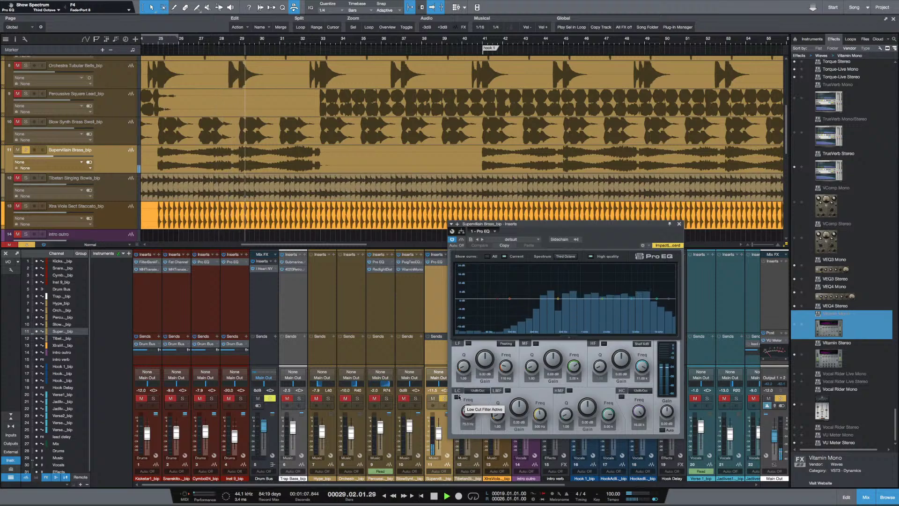
key(space)
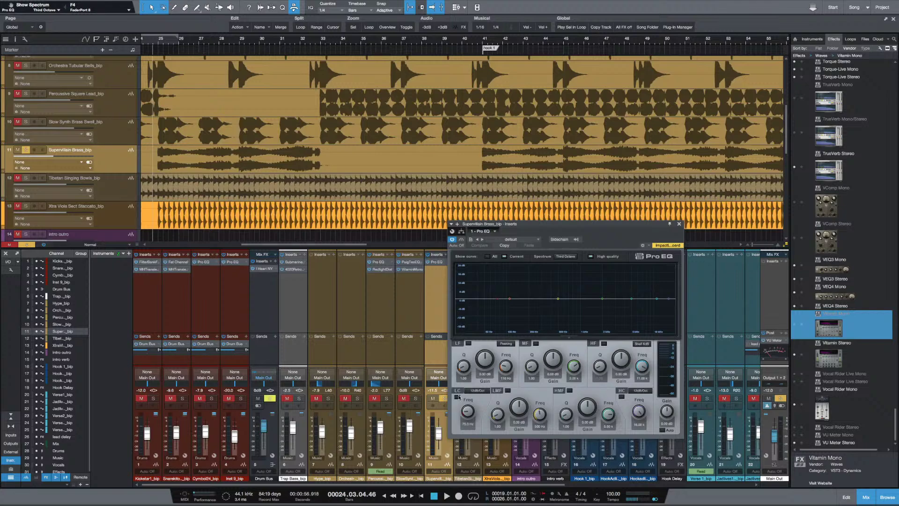
Play the soloed Supervillain Brass, enable its low-cut filter at about 279 Hz, and stop playback
key(space)
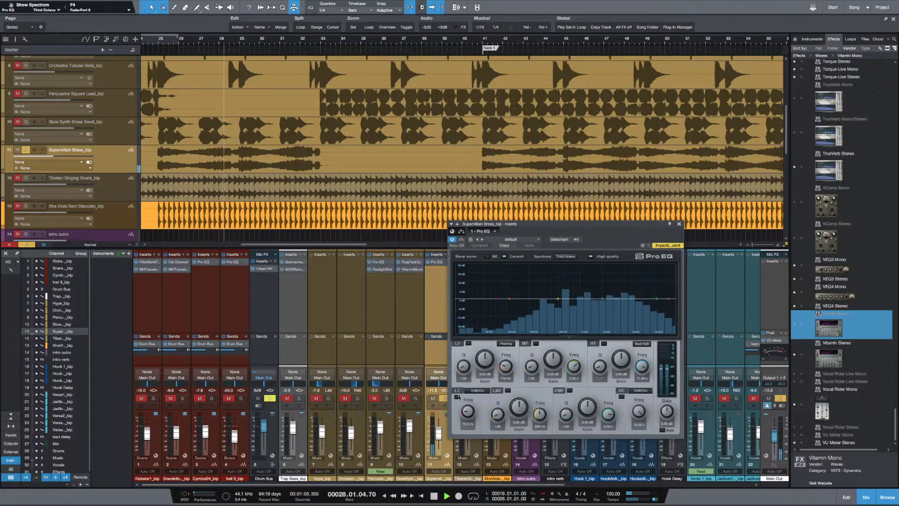
drag(470, 415, 472, 399)
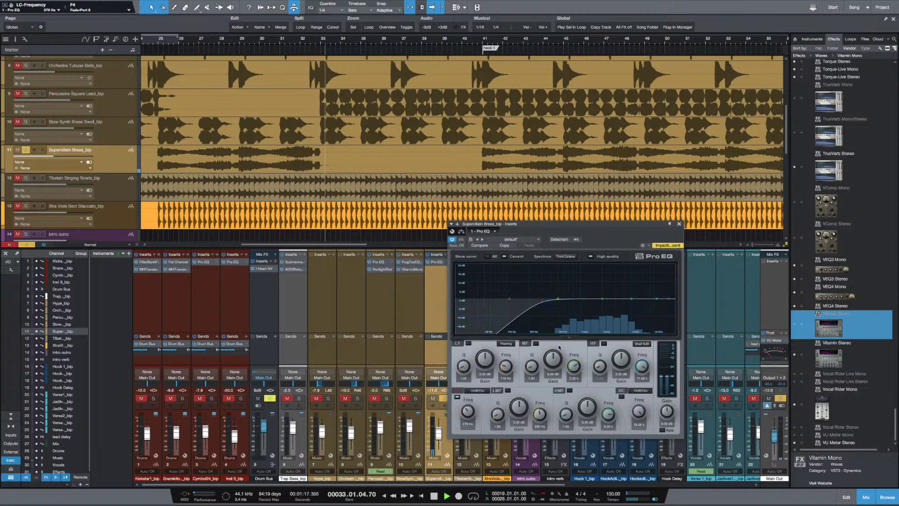
key(space)
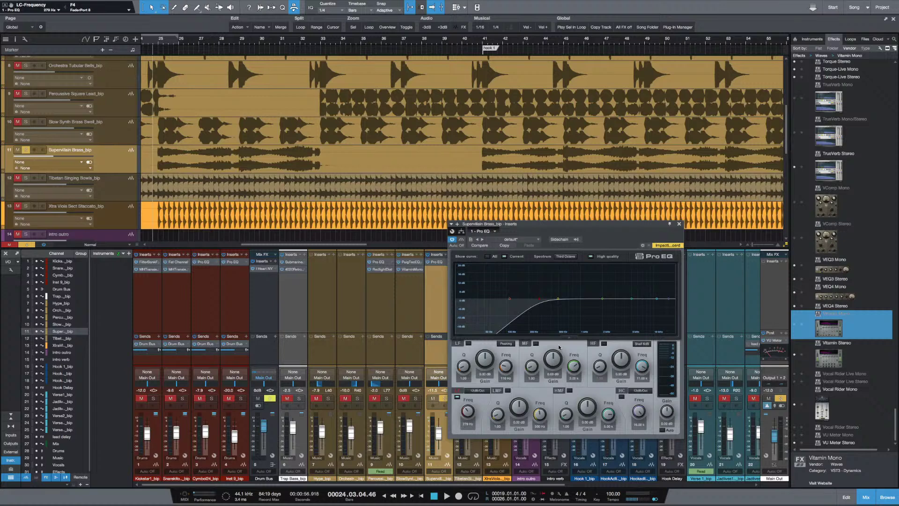
Unsolo Supervillain Brass, boost its high-mid EQ band around 3 kHz with the HF band off while the mix plays, and close Pro EQ
key(space)
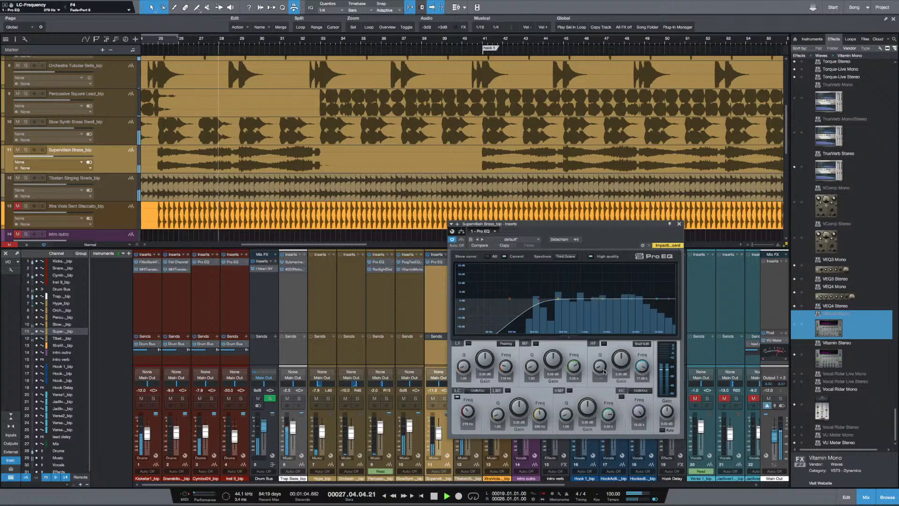
drag(621, 361, 624, 352)
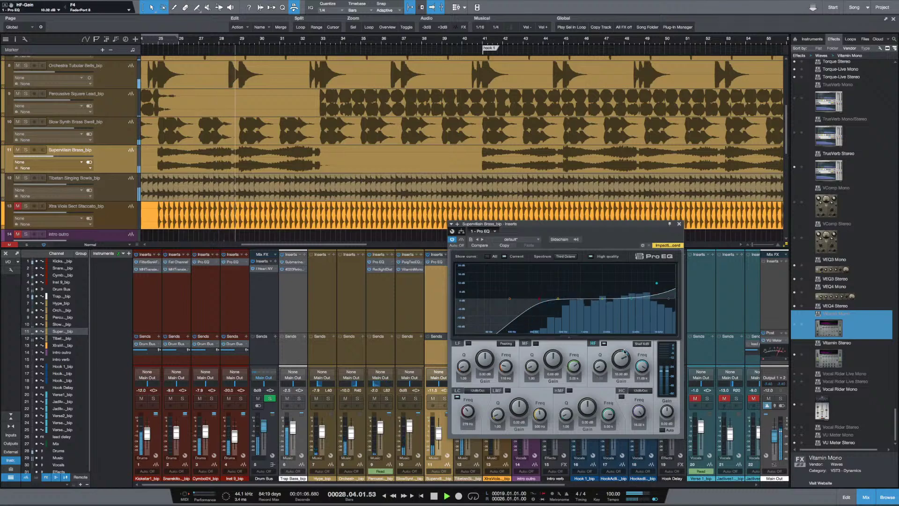
click(604, 343)
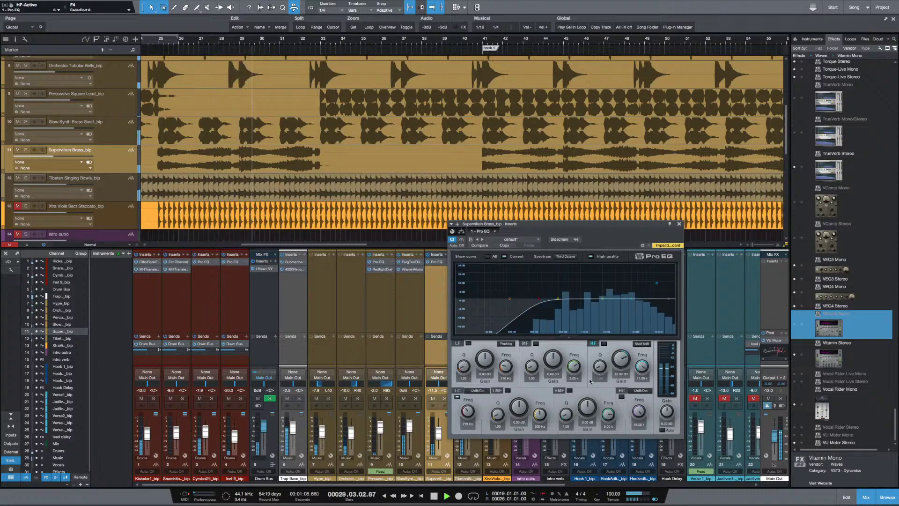
drag(587, 409, 606, 414)
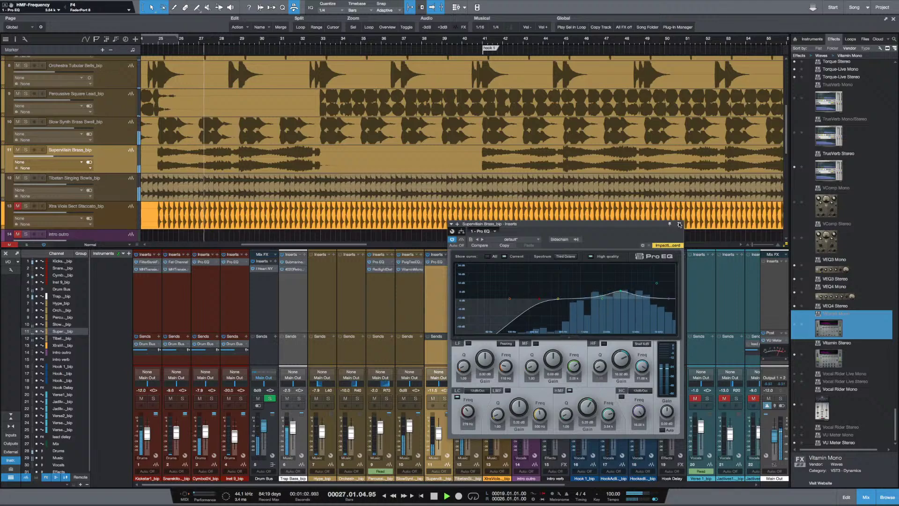
click(679, 224)
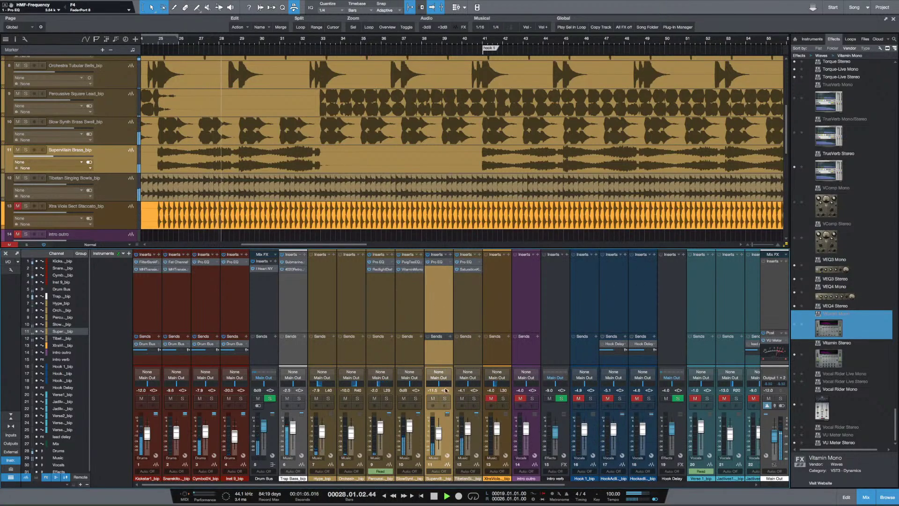
Set the Supervillain Brass fader to about -12.2 dB during playback, review its Pro EQ curve, and close the plug-in with playback stopped
scroll(440, 431, up, 3)
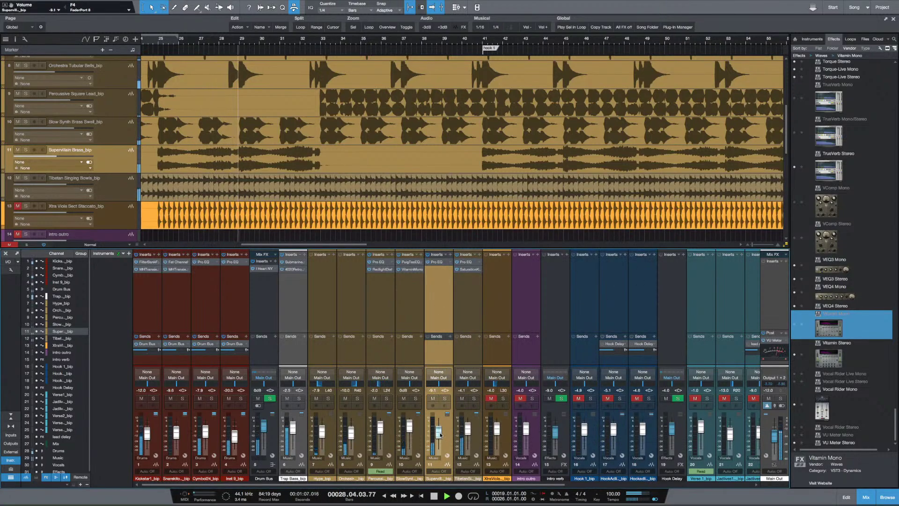
scroll(440, 434, up, 1)
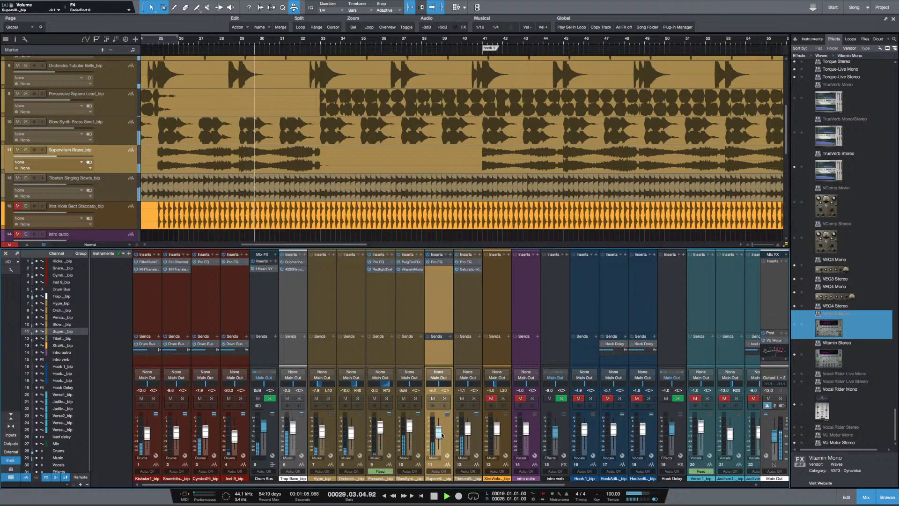
scroll(442, 434, down, 4)
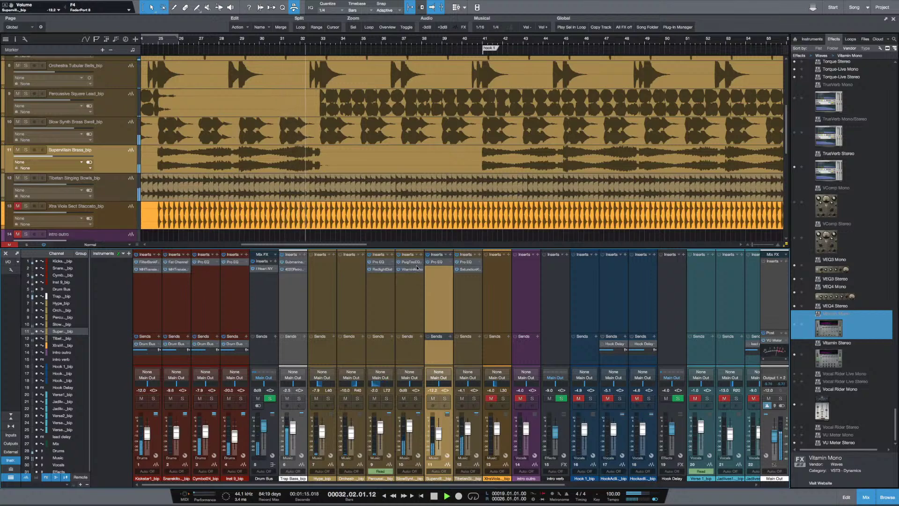
click(437, 262)
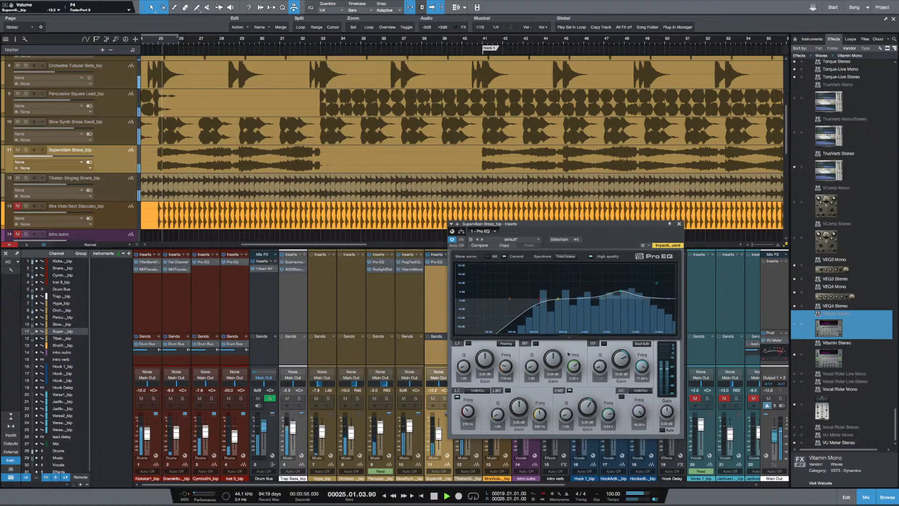
key(space)
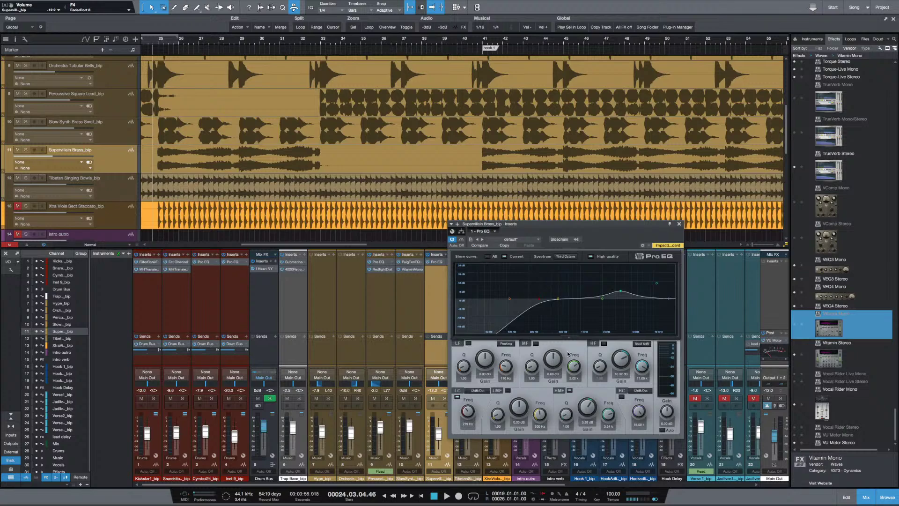
click(679, 224)
Select the Hype channel, bring its track into view, and solo it during playback from just before bar 25
click(495, 303)
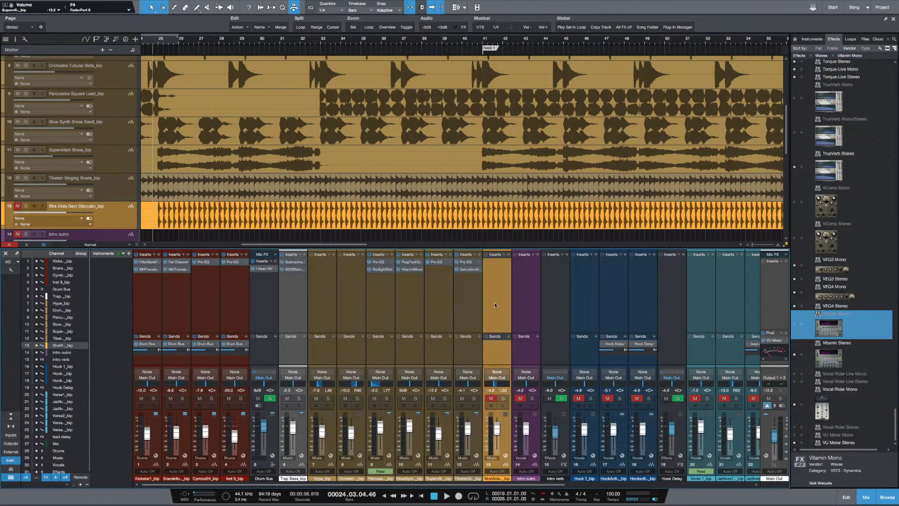
click(344, 304)
click(324, 299)
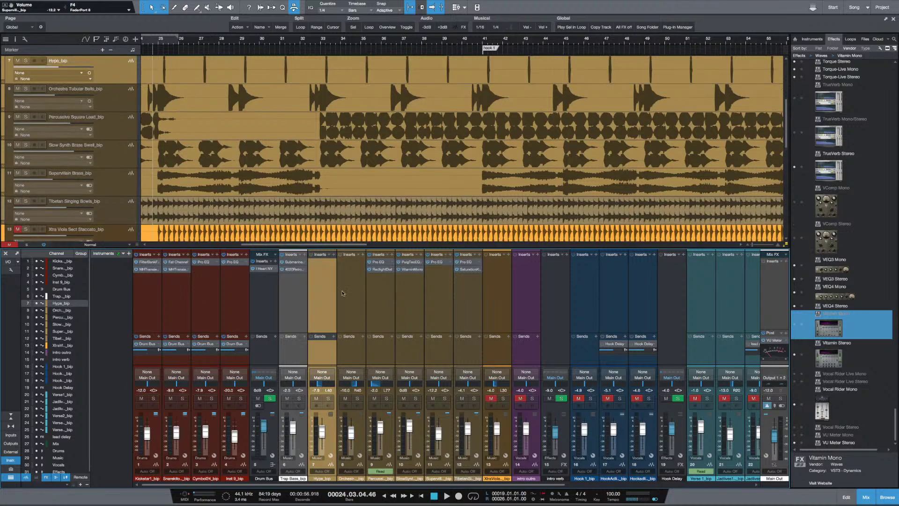
scroll(229, 148, up, 6)
scroll(219, 157, down, 1)
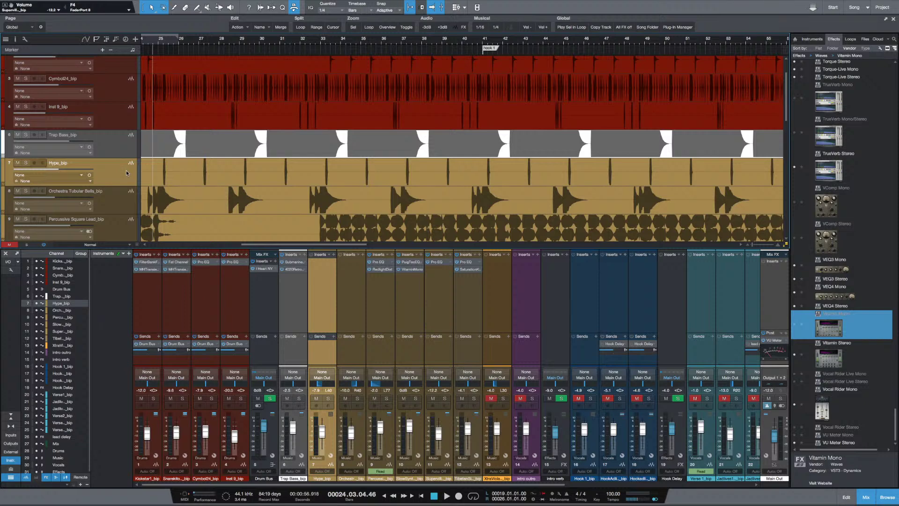
key(space)
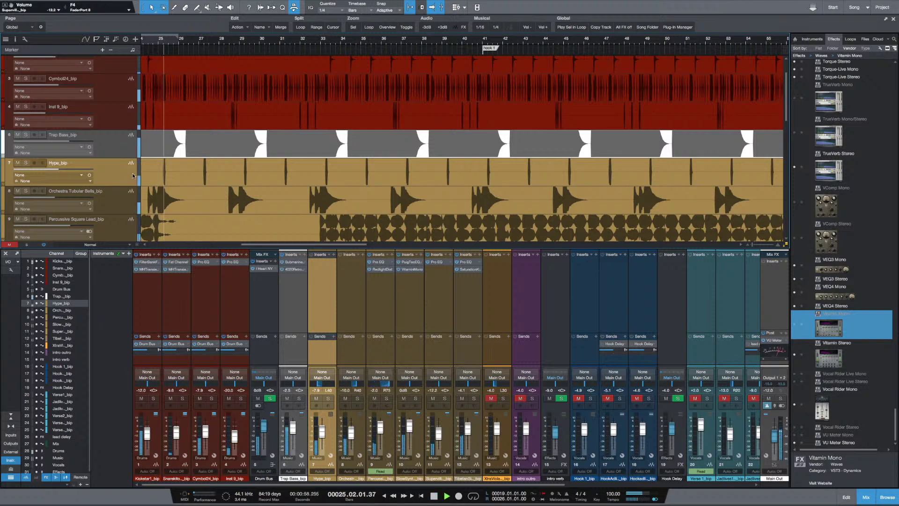
click(27, 163)
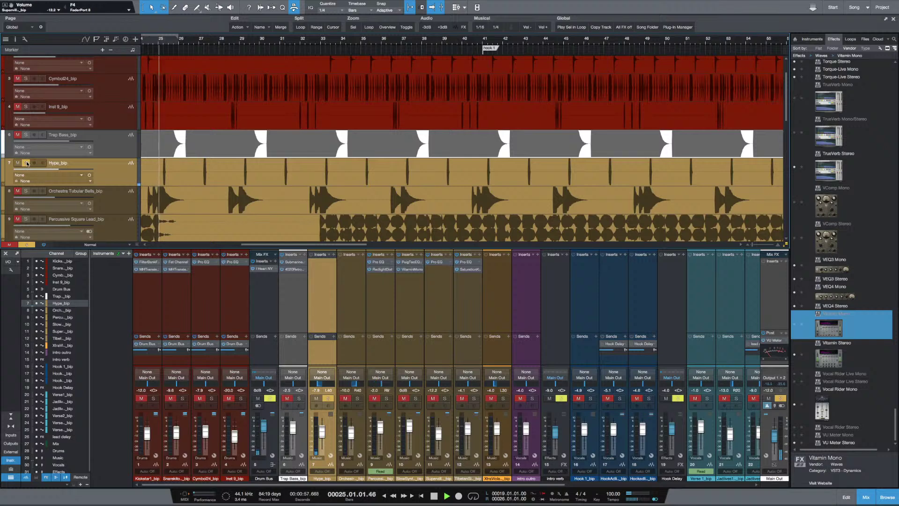
key(space)
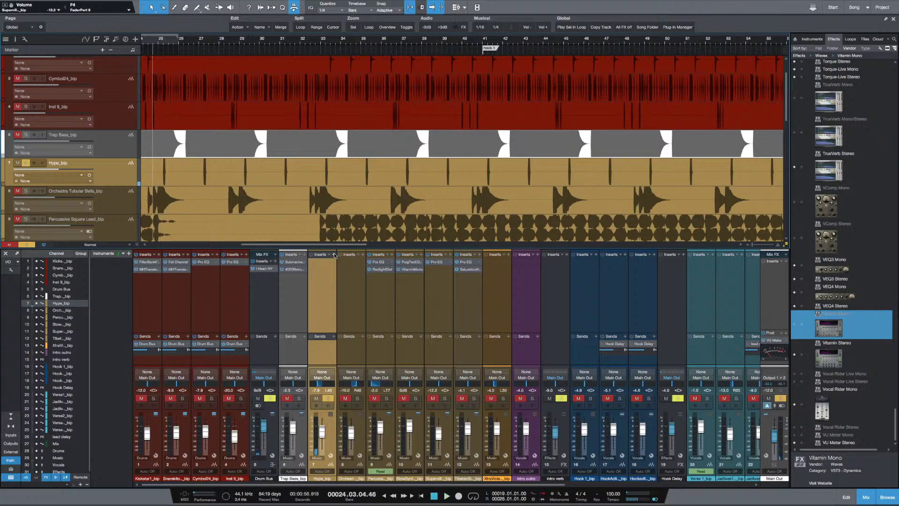
Insert Pro EQ on the soloed Hype channel
click(334, 255)
text(pro)
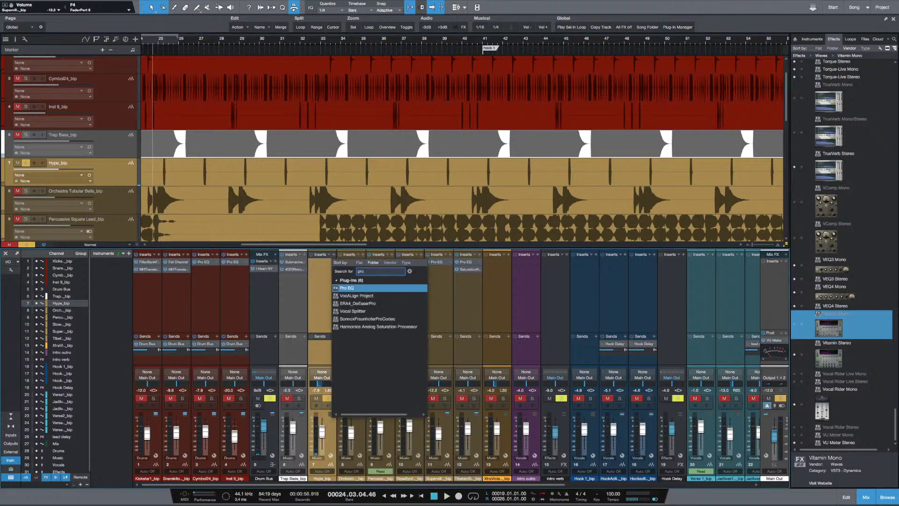
key(Return)
Play the soloed Hype track, enable its Pro EQ low-cut filter at about 114 Hz, and stop playback
key(space)
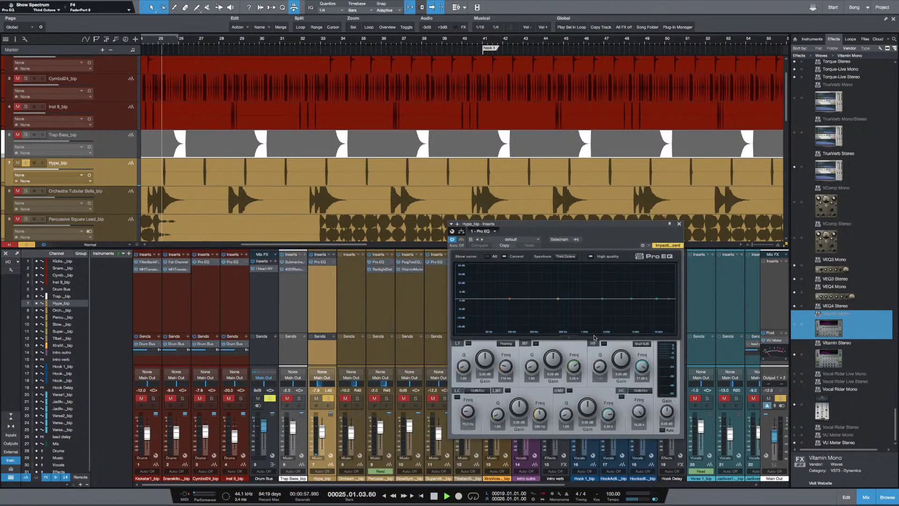
click(457, 396)
scroll(465, 409, up, 5)
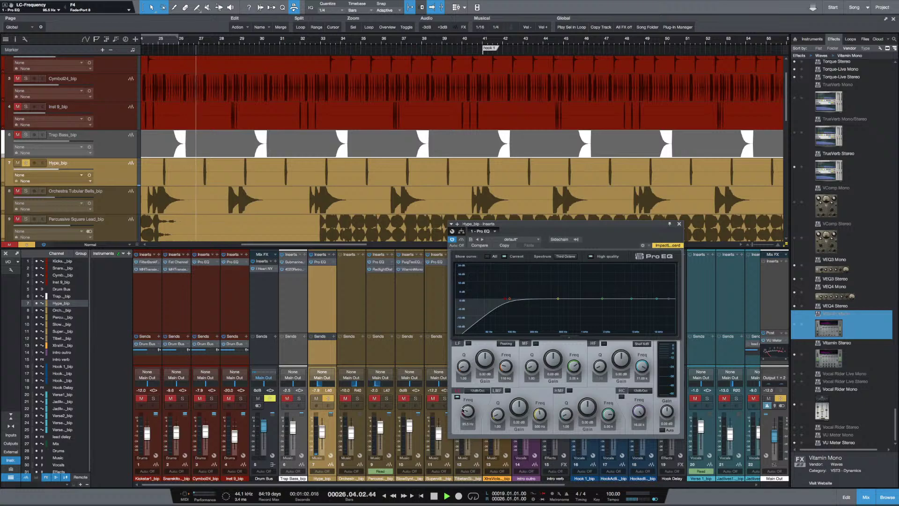
scroll(463, 409, up, 1)
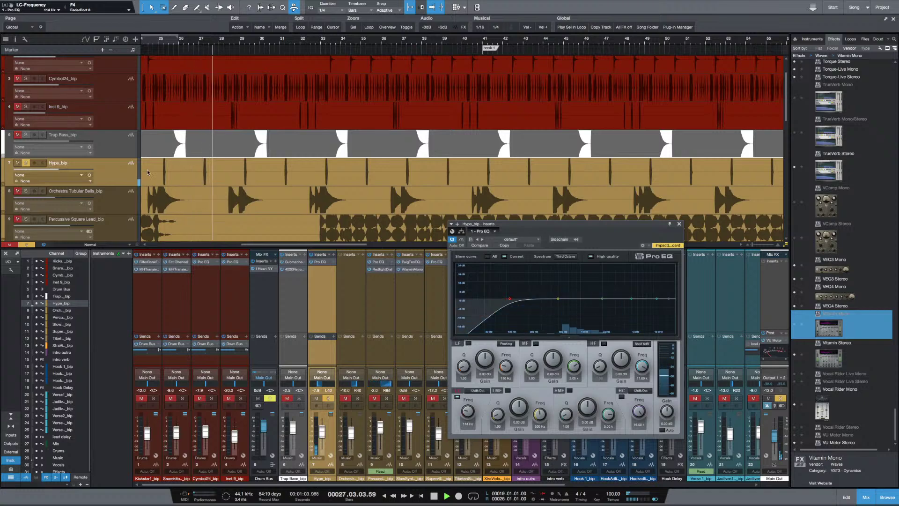
key(space)
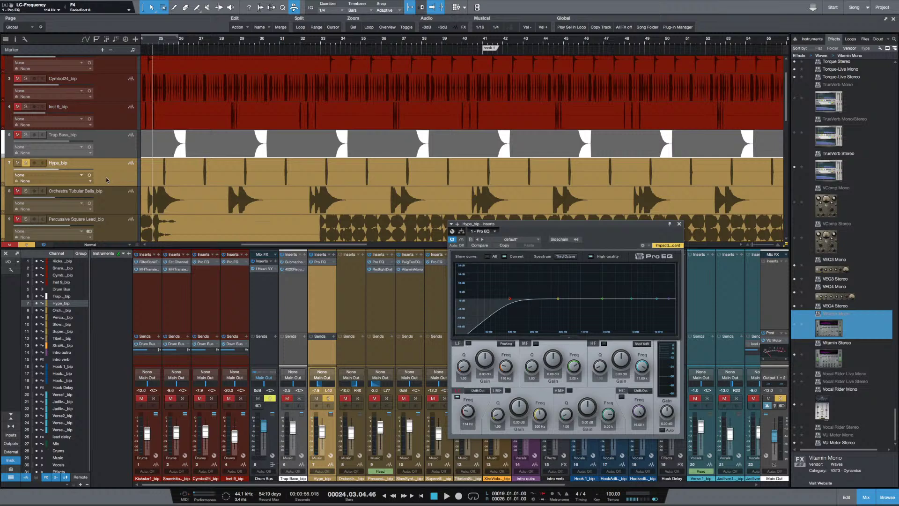
Play the mix with Hype unsoloed and reset the Hype channel fader to 0 dB
key(space)
key(s)
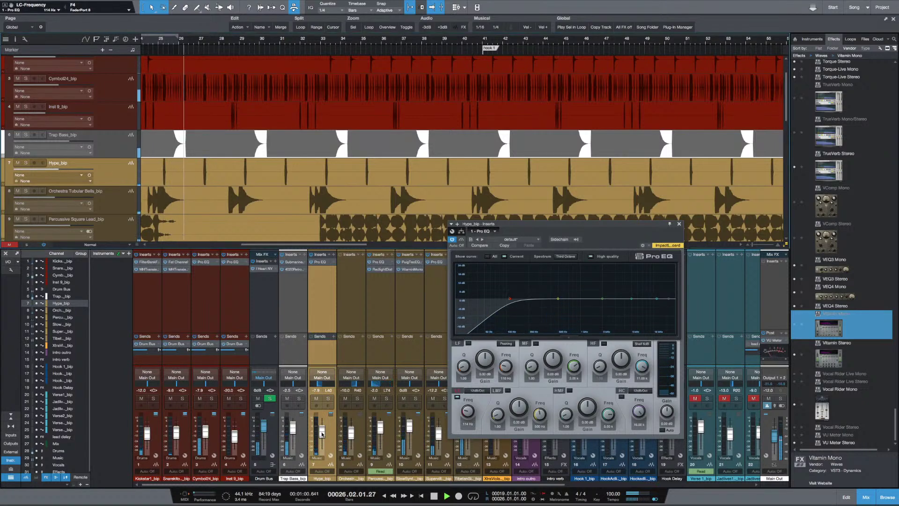
drag(322, 433, 322, 434)
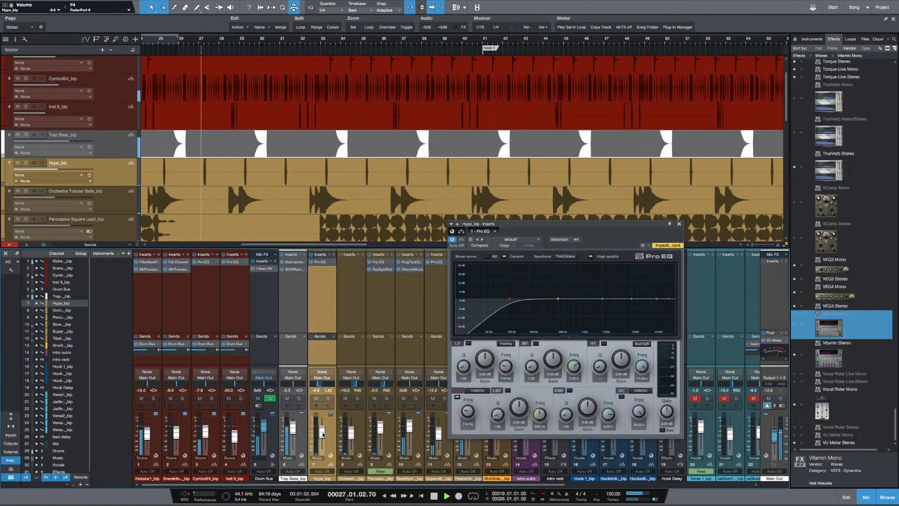
ctrl+click(322, 433)
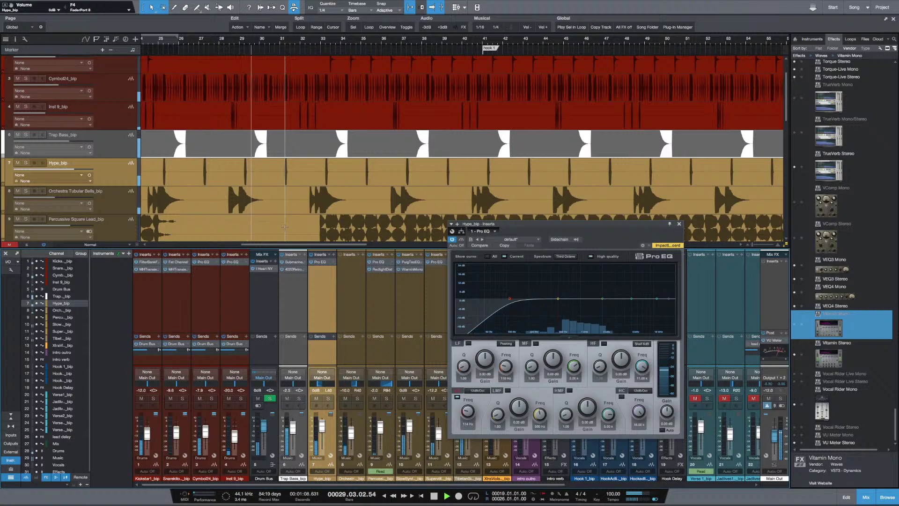
Set the global gain of Hype's Pro EQ to about 1.28 dB while the full mix plays
key(e)
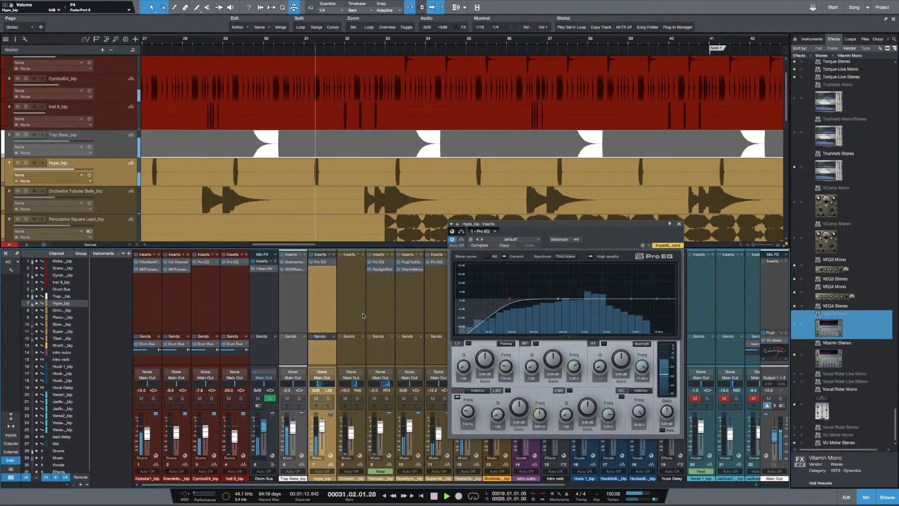
click(322, 263)
click(322, 263)
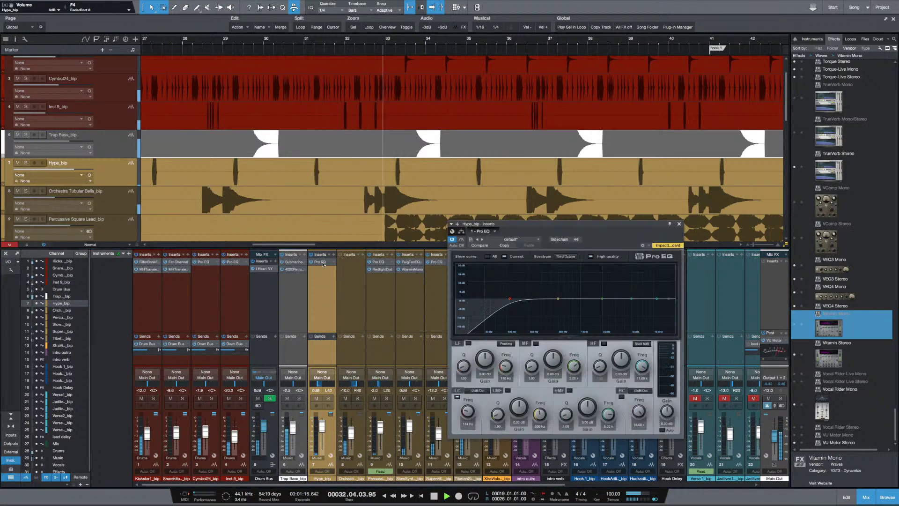
mouse_move(666, 410)
mouse_down()
mouse_move(666, 401)
mouse_move(667, 418)
mouse_up()
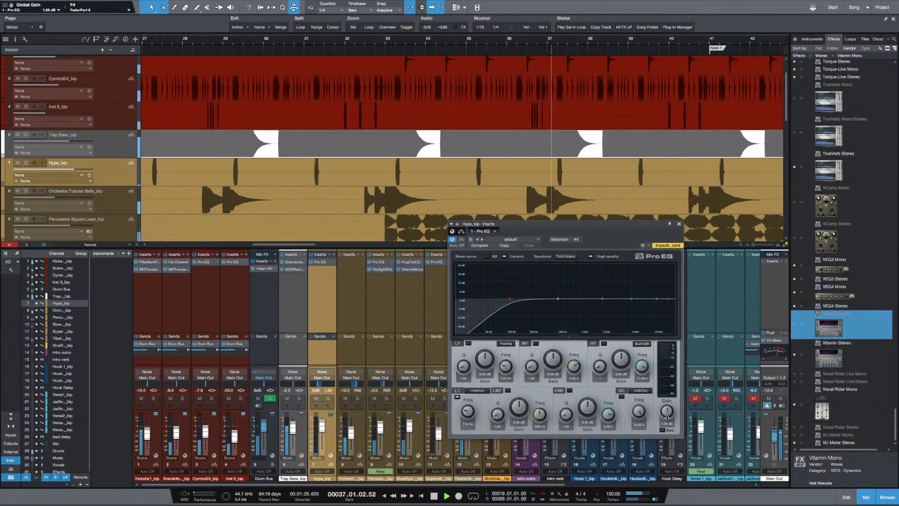
Stop playback and collapse the Waves folder in the effects browser
key(space)
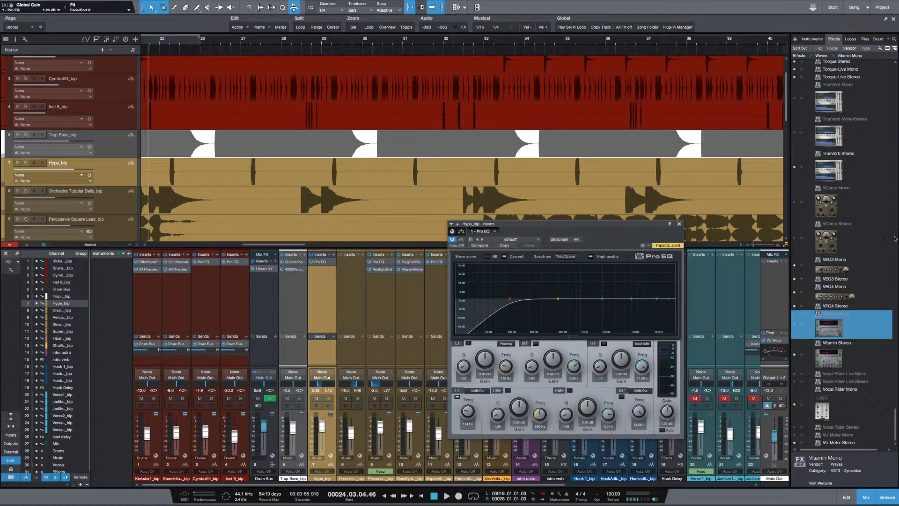
scroll(850, 168, up, 10)
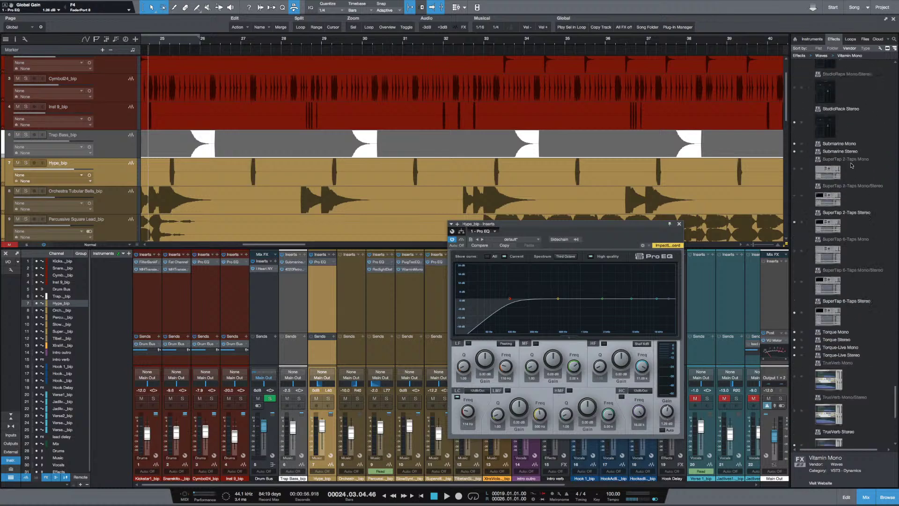
scroll(849, 173, up, 10)
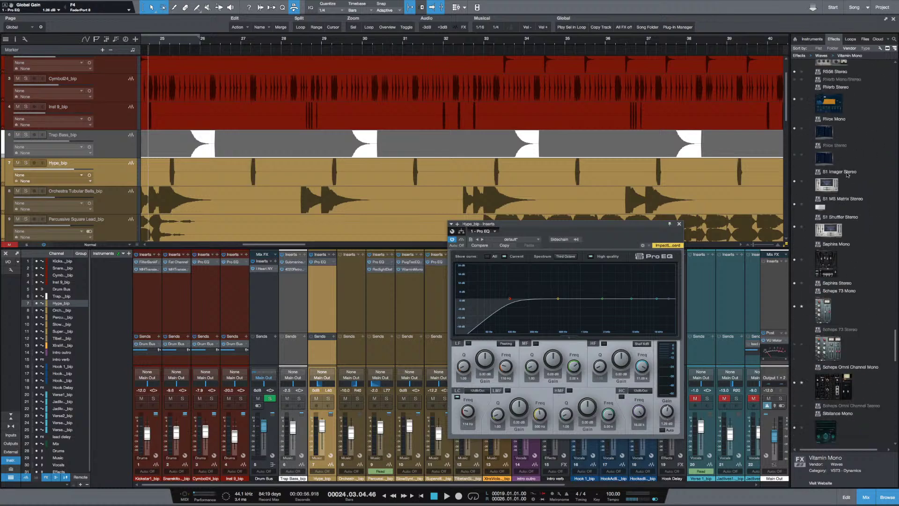
scroll(846, 176, up, 8)
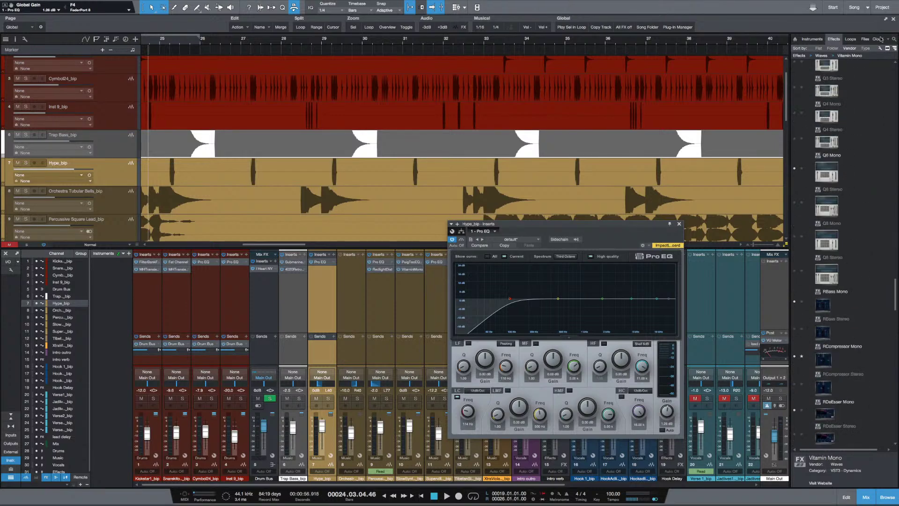
drag(895, 295, 872, 119)
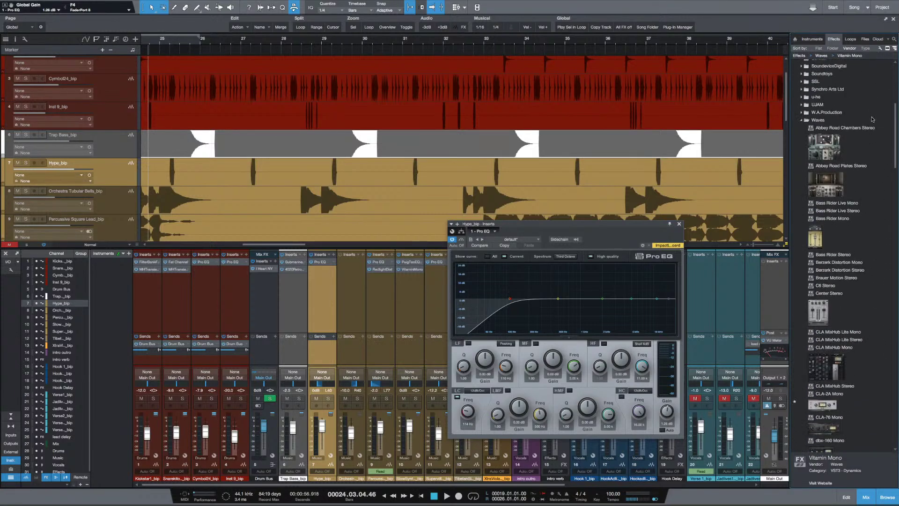
double_click(826, 122)
scroll(831, 143, up, 10)
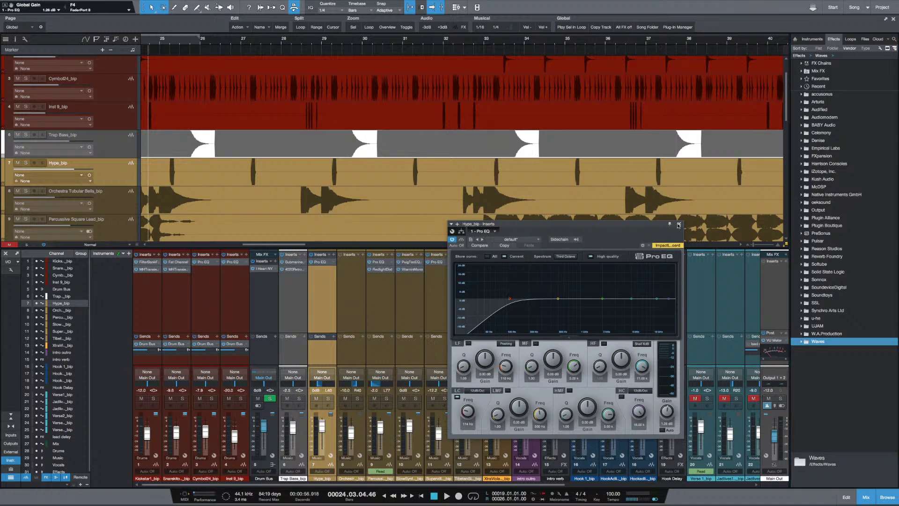
Close the Hype_bip Pro EQ window and add a send to a new FX channel on the Hype_bip track
click(678, 223)
click(297, 302)
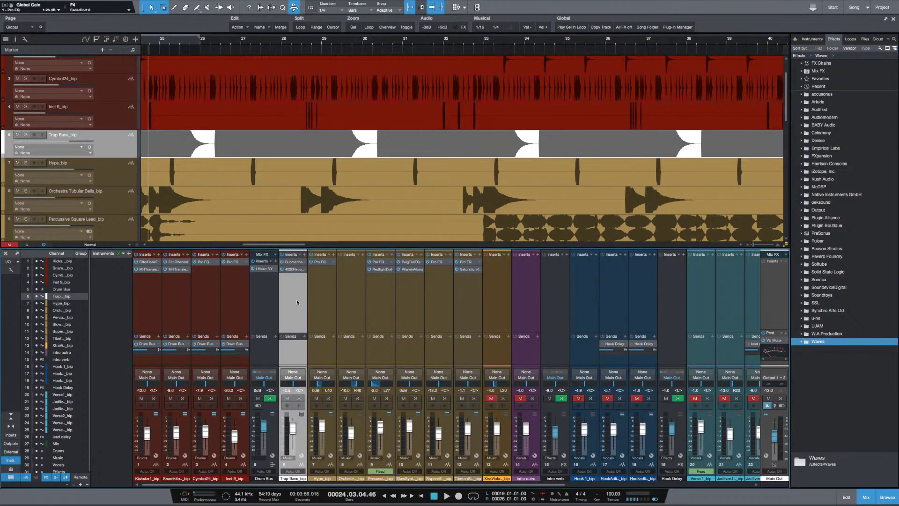
click(318, 300)
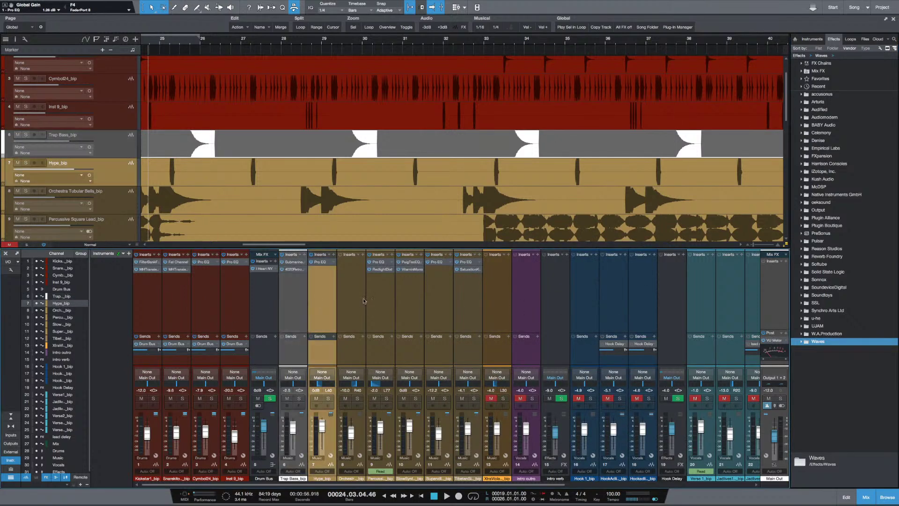
click(334, 336)
click(353, 323)
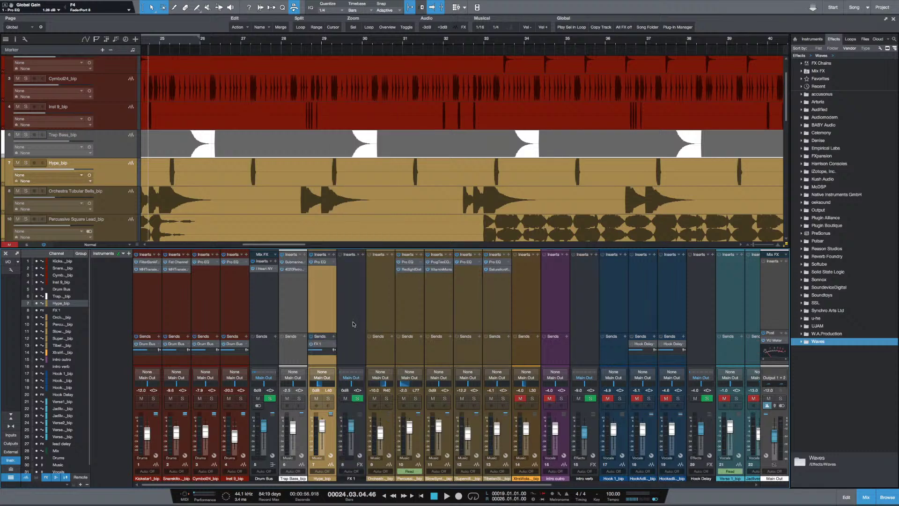
Search the effects for "ana", insert Analog Delay on the FX 1 channel and start playback
click(362, 255)
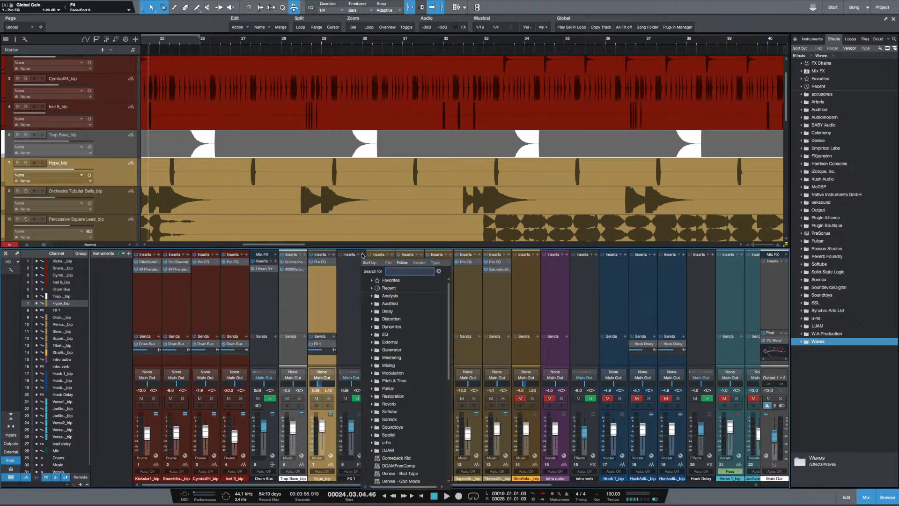
text(ana)
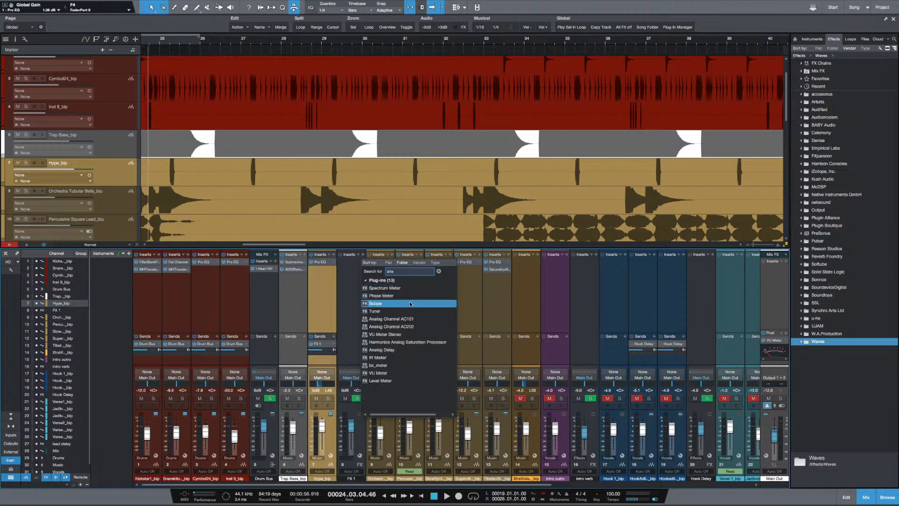
click(425, 350)
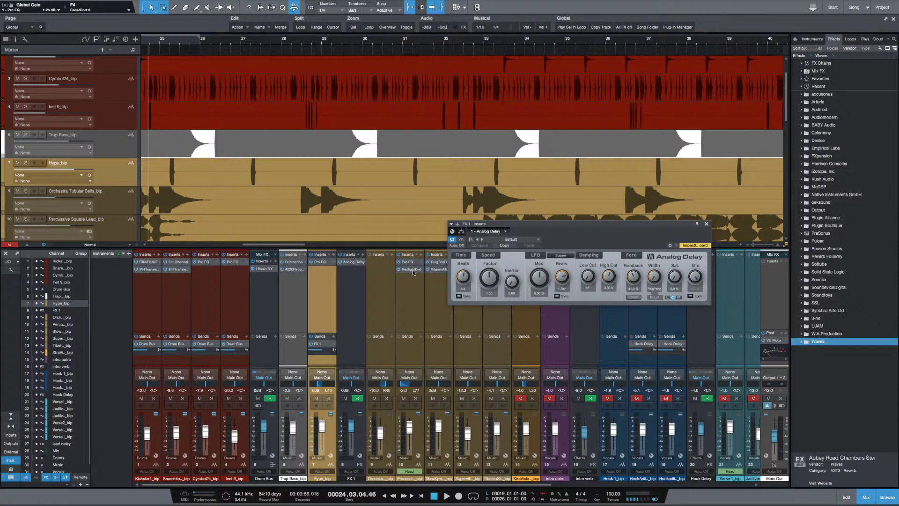
key(space)
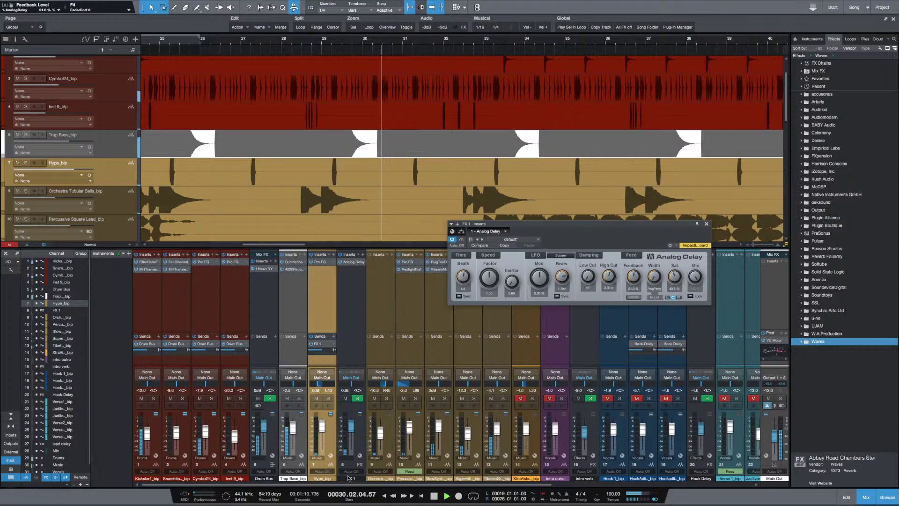
Rename the FX 1 channel to "hype bip delay"
click(347, 477)
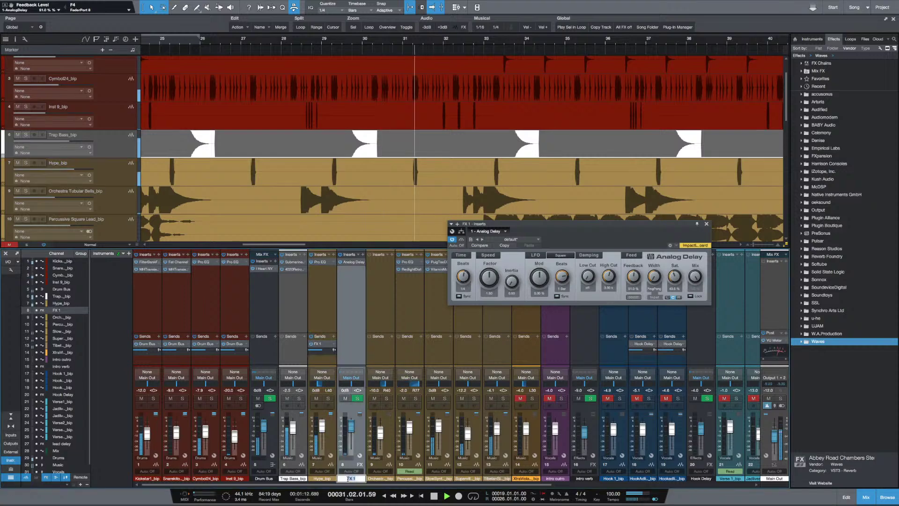
text(hype bip del)
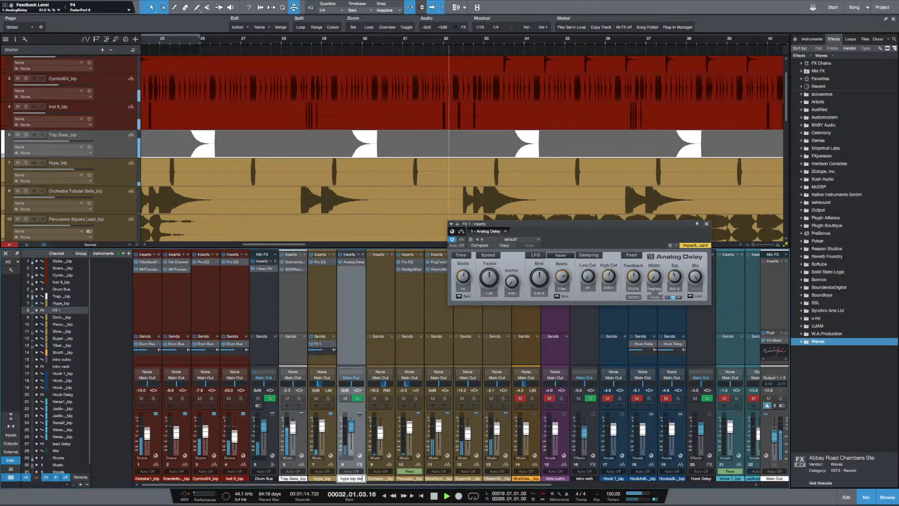
text(ay)
key(Return)
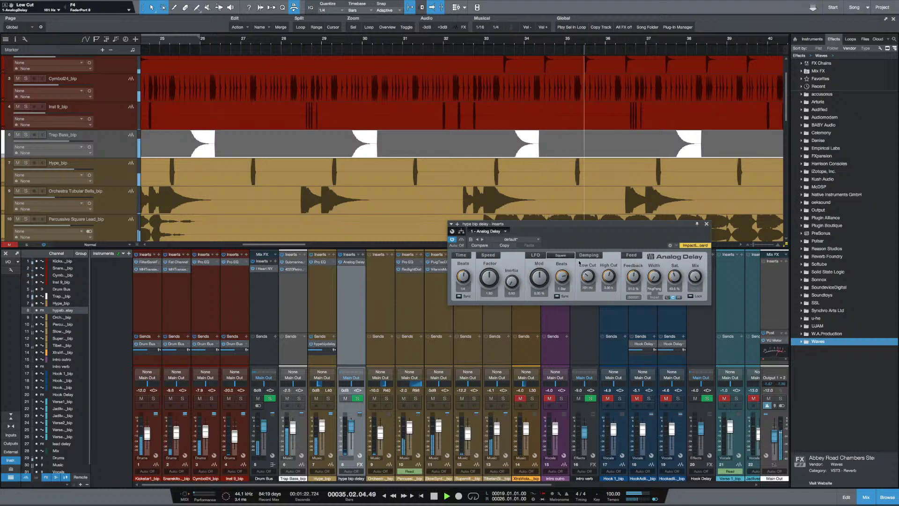
Set the Analog Delay low cut to about 138 Hz and adjust the Hype_bip send level to the delay
drag(587, 277, 561, 282)
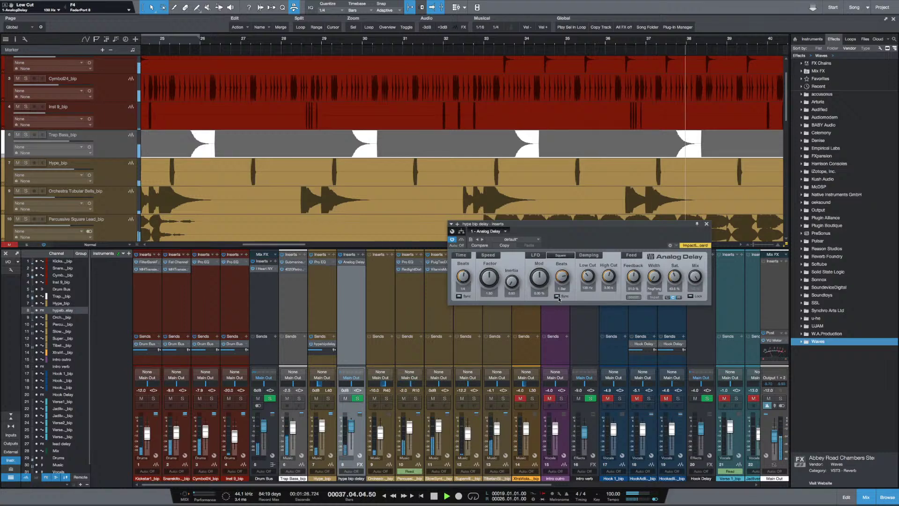
drag(636, 227, 612, 230)
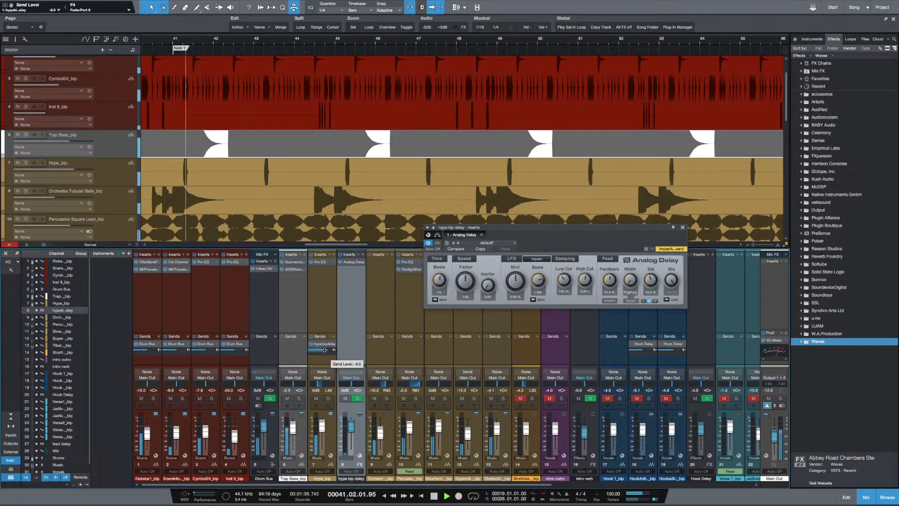
mouse_move(323, 351)
drag(323, 350, 324, 351)
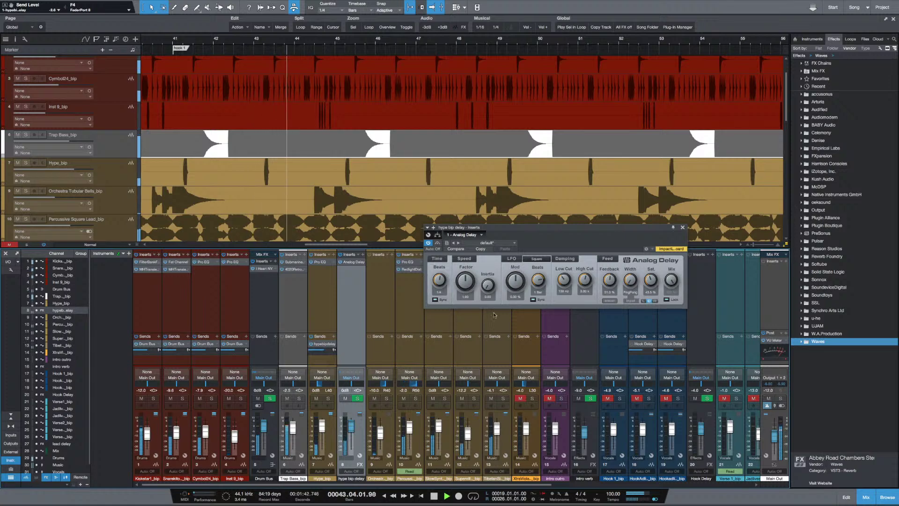
Enable the Analog Delay feedback boost, set the feedback level to about 38% and stop playback
click(608, 300)
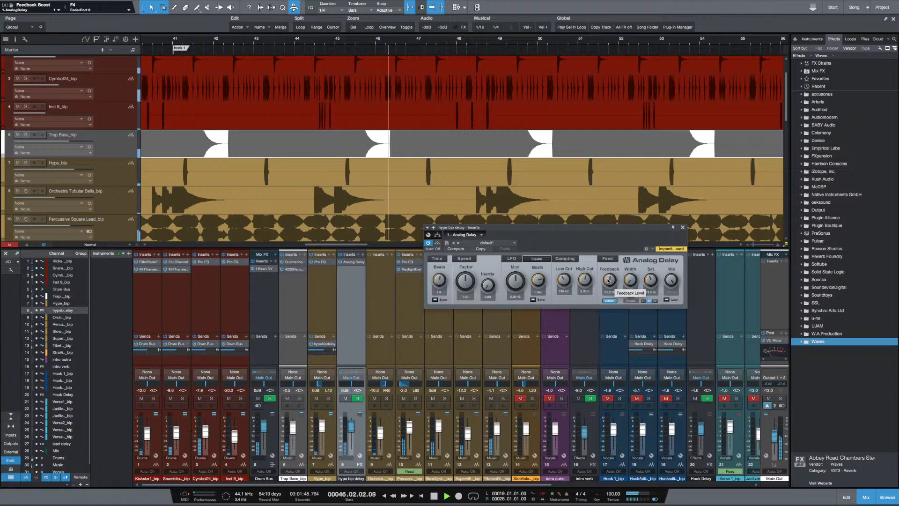
drag(608, 280, 610, 289)
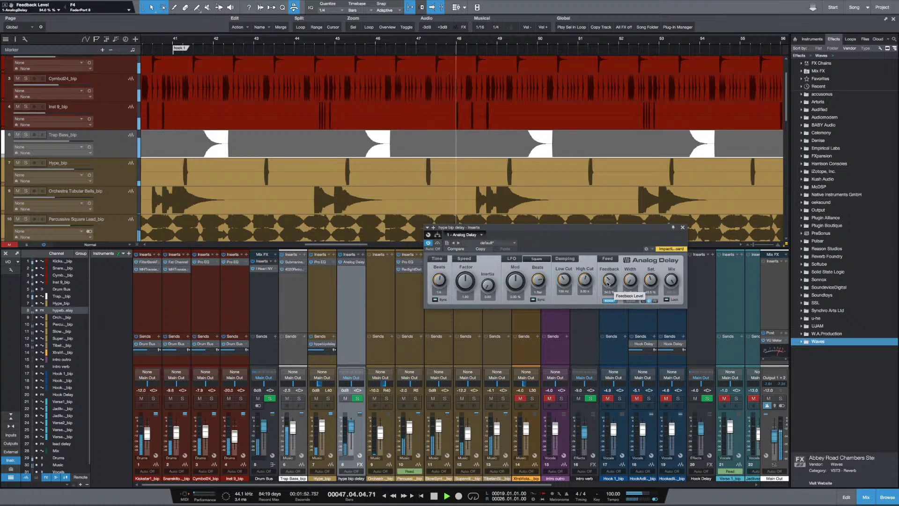
drag(608, 283, 608, 279)
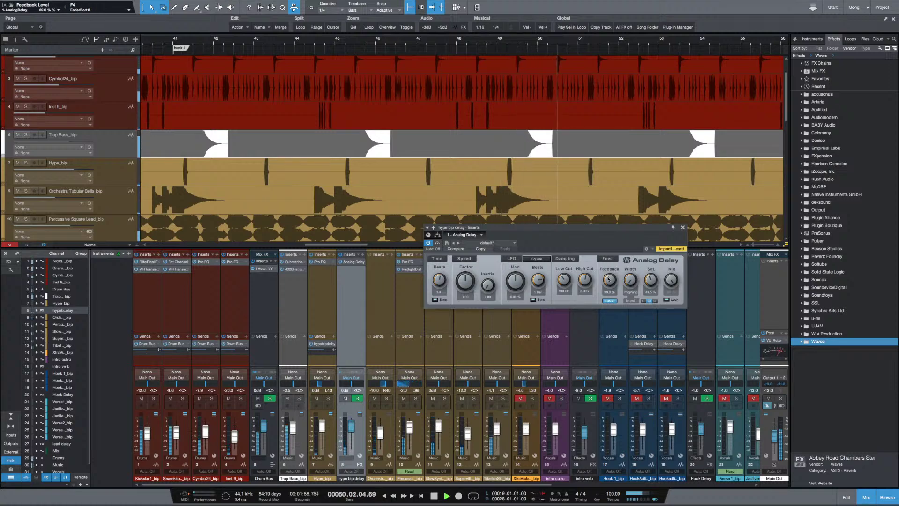
key(space)
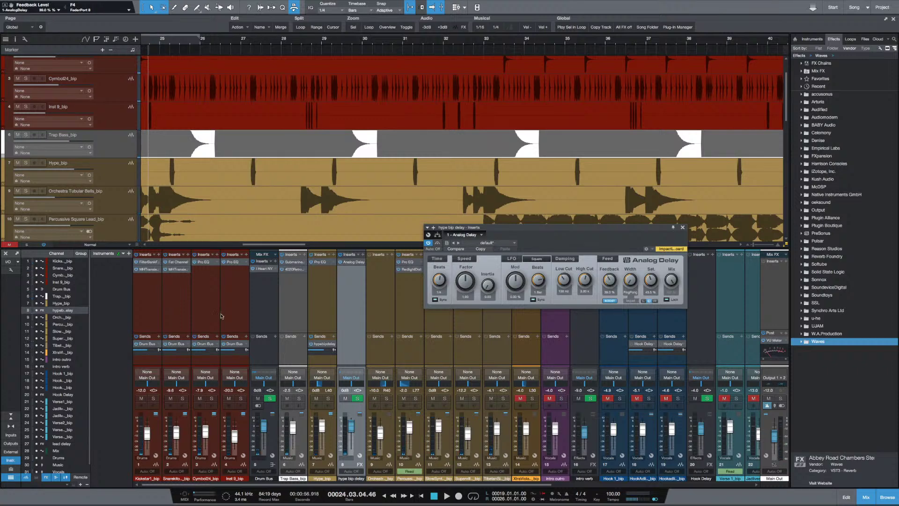
Solo the Orchestra Tubular Bells_bip track and play a short passage of it
click(111, 198)
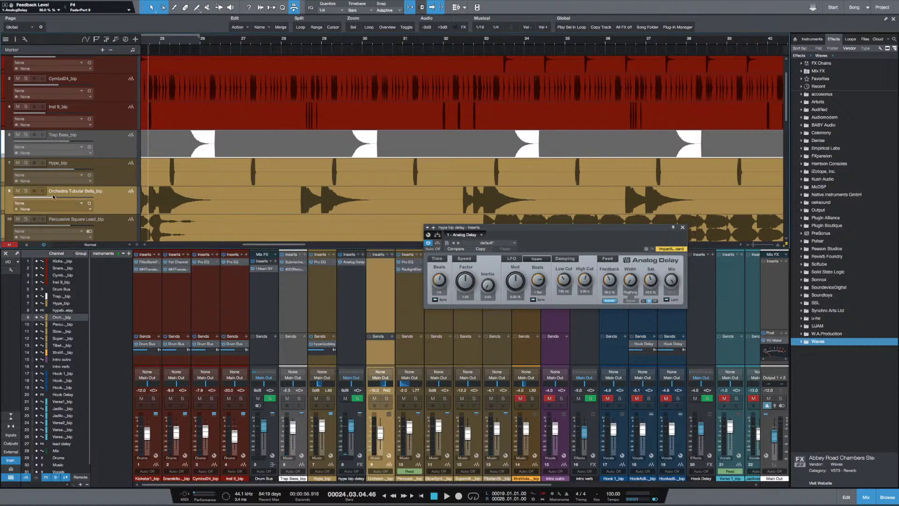
click(26, 191)
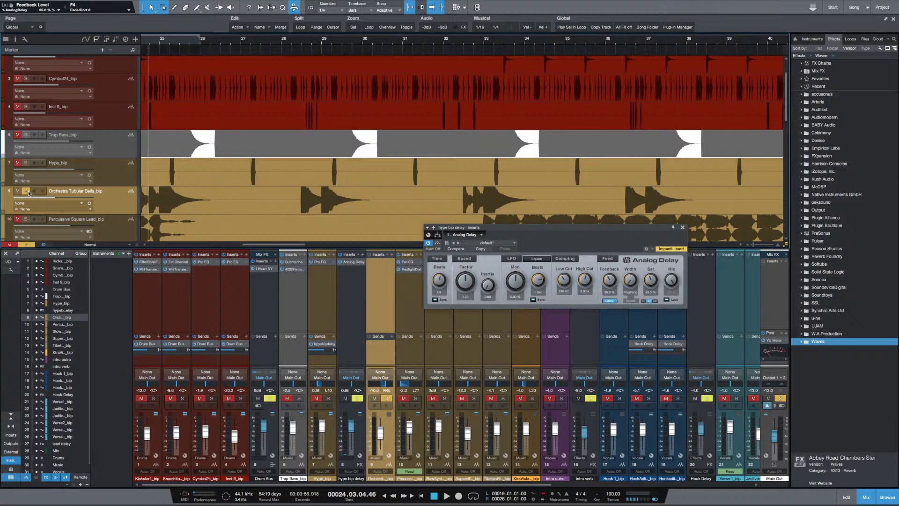
key(space)
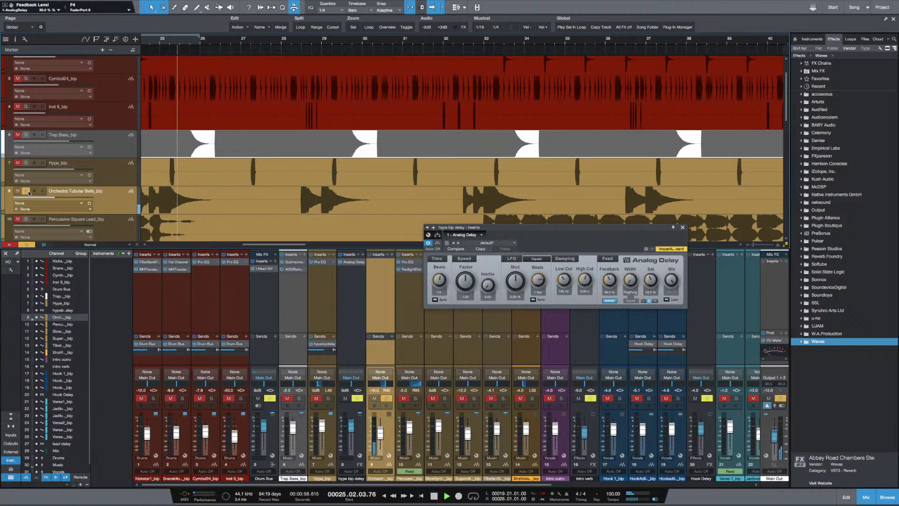
key(space)
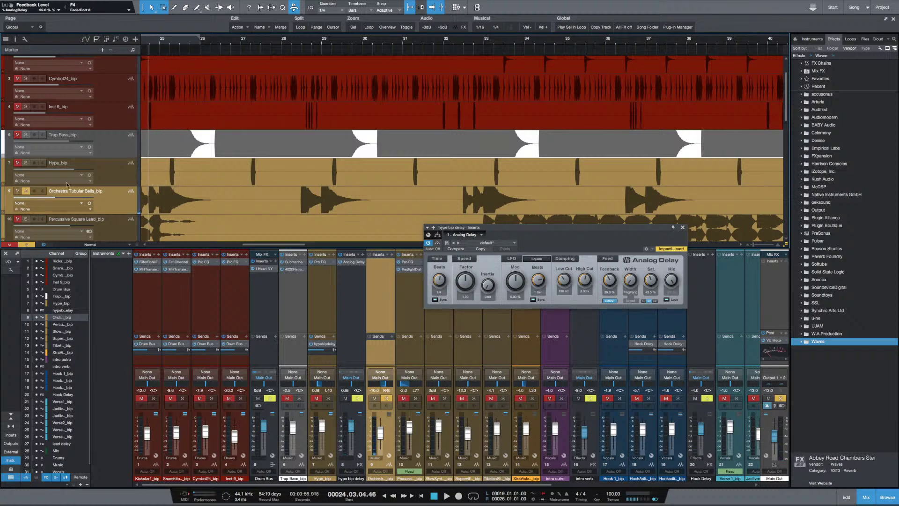
Move the delay window aside and solo the Tibetan Singing Bowls_bip and Orchestra Tubular Bells_bip tracks together
drag(614, 227, 669, 305)
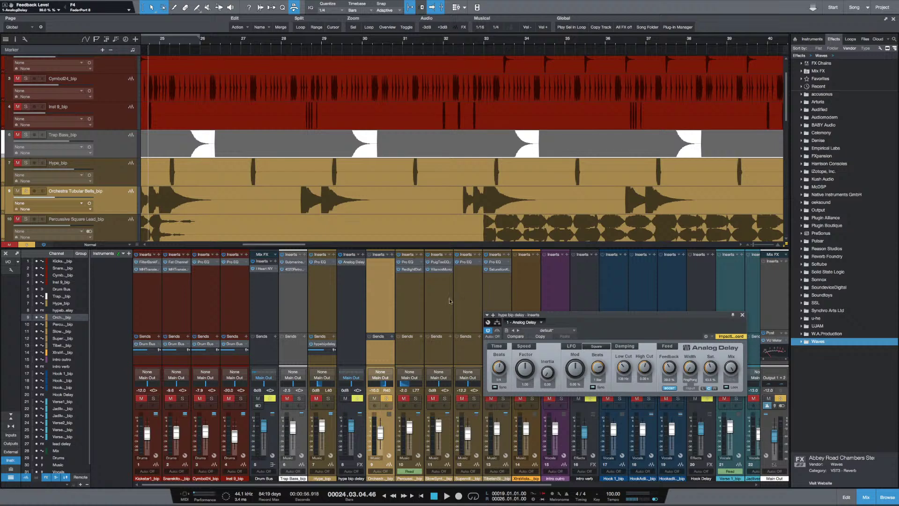
click(505, 301)
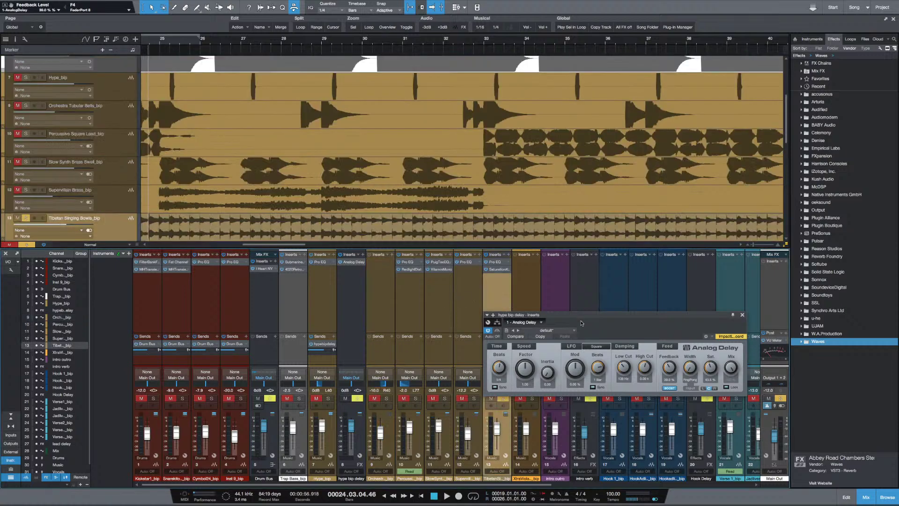
drag(581, 314, 615, 282)
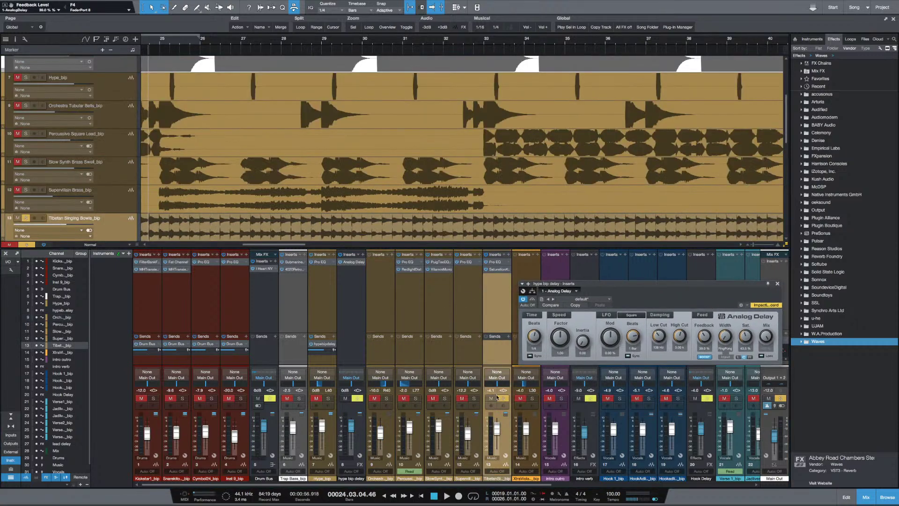
key(space)
shift+click(381, 310)
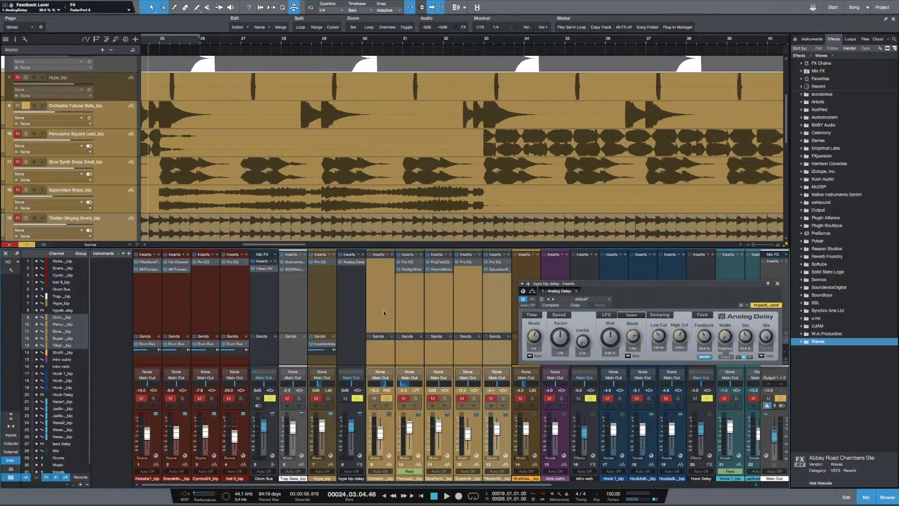
click(499, 311)
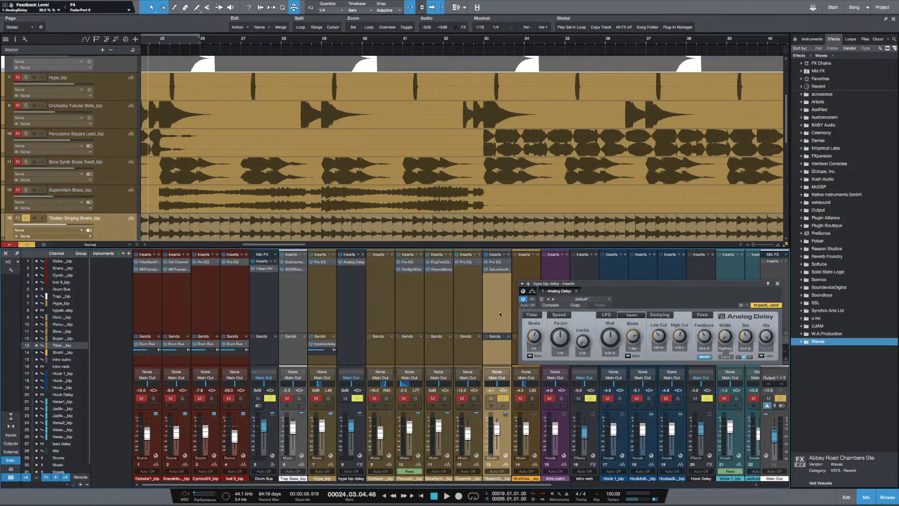
click(387, 398)
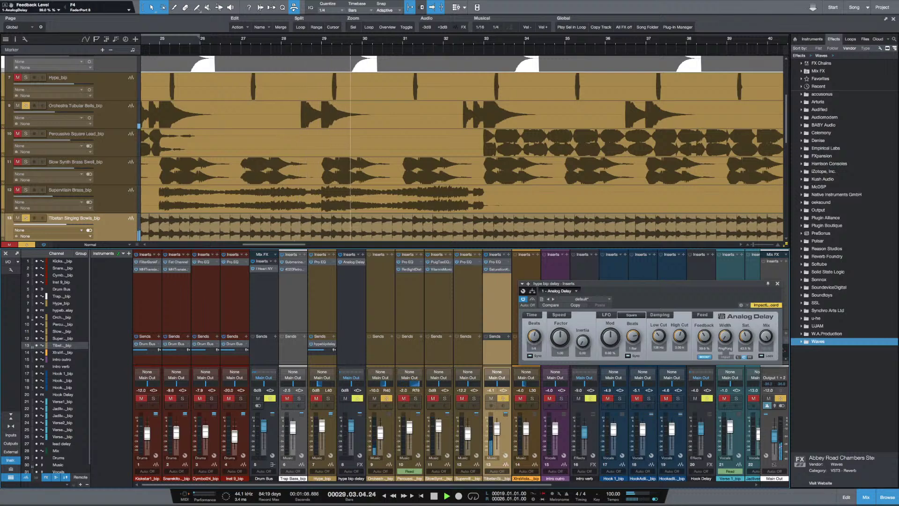
Select the Orchestra Tubular Bells_bip track and stop playback of the soloed tracks
key(Escape)
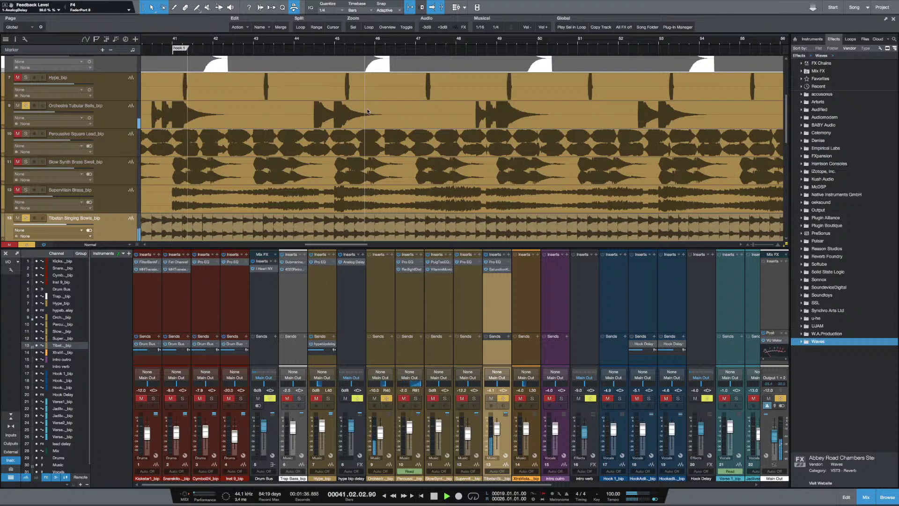
click(408, 113)
key(space)
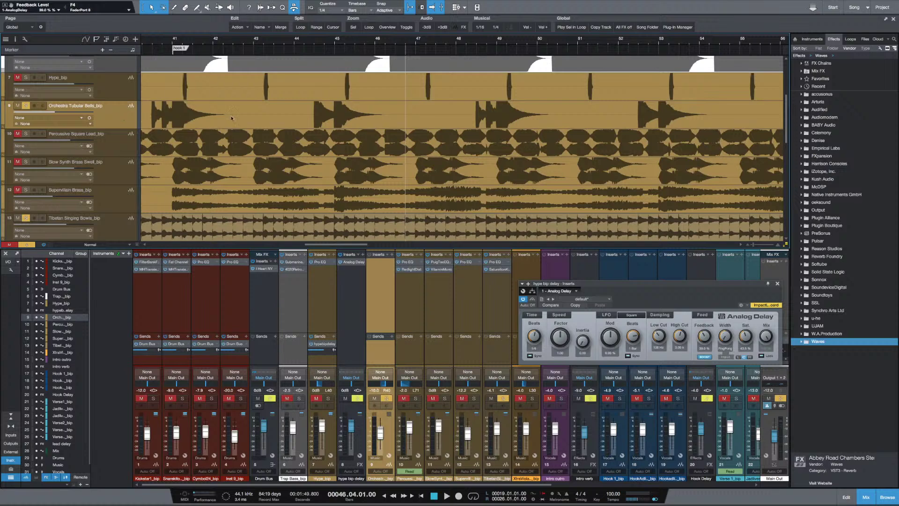
Select the Tibetan Singing Bowls_bip track and play it together with the soloed tubular bells
click(494, 293)
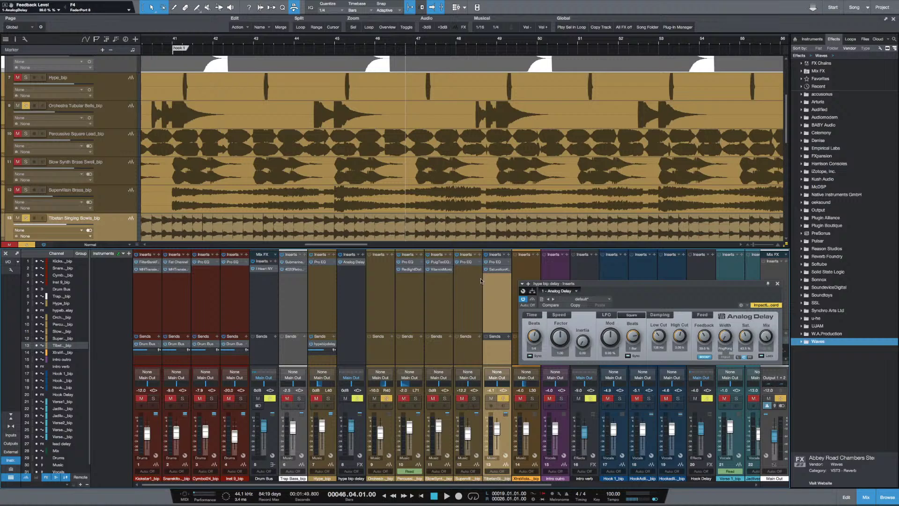
key(space)
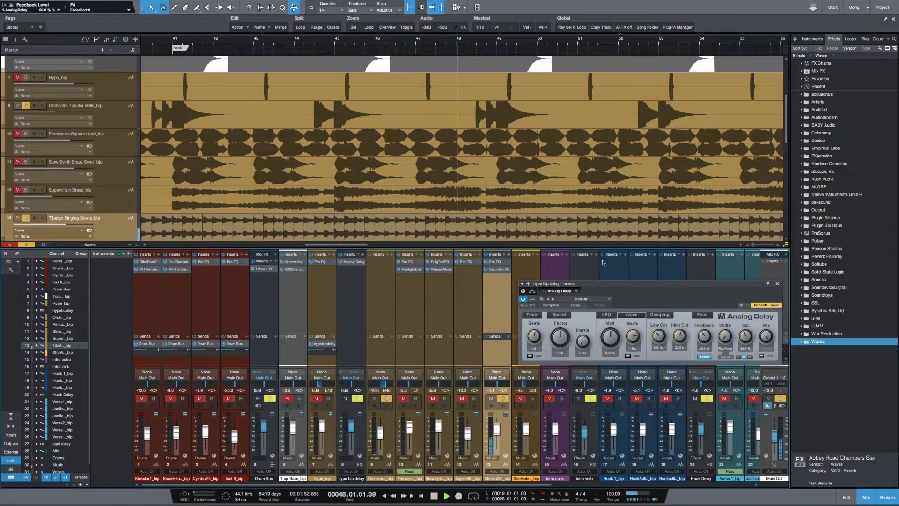
drag(606, 284, 605, 284)
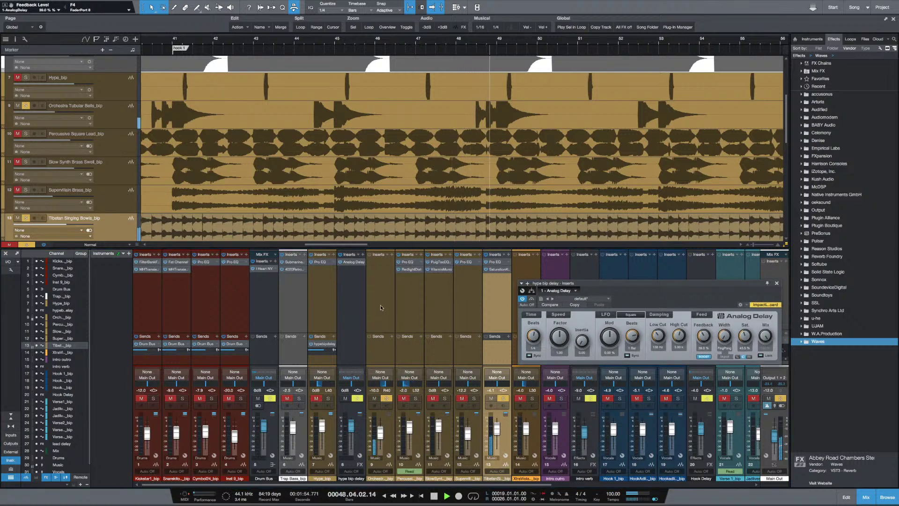
click(388, 249)
click(390, 254)
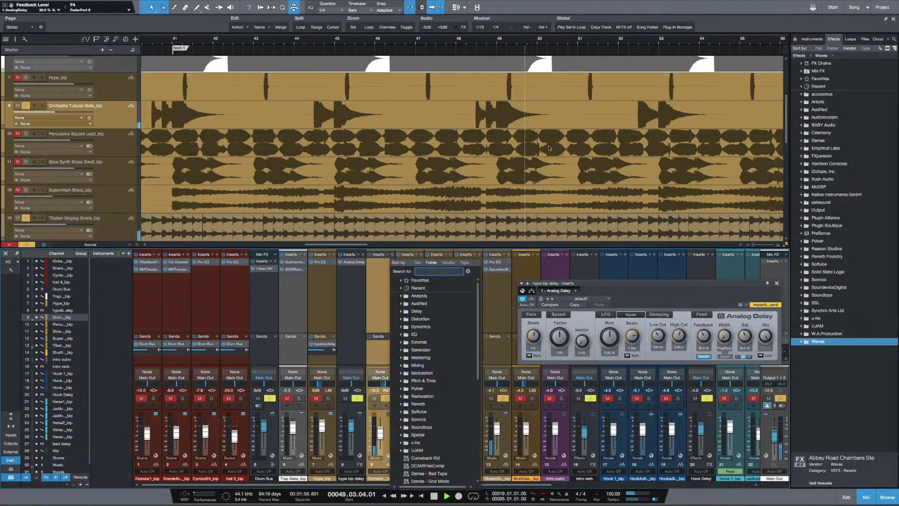
key(Escape)
key(space)
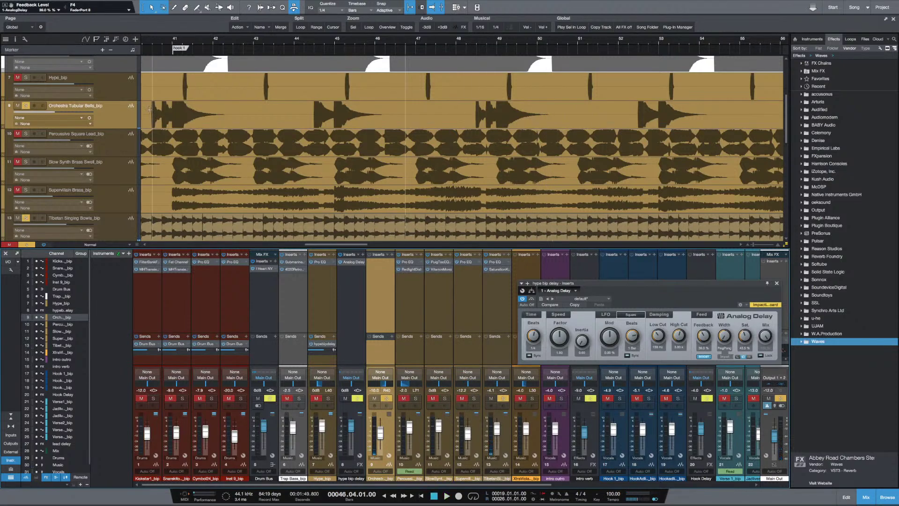
Select the music tracks' range from 40.03 to 50.04, set the loop to it and start looped playback
drag(149, 109, 567, 214)
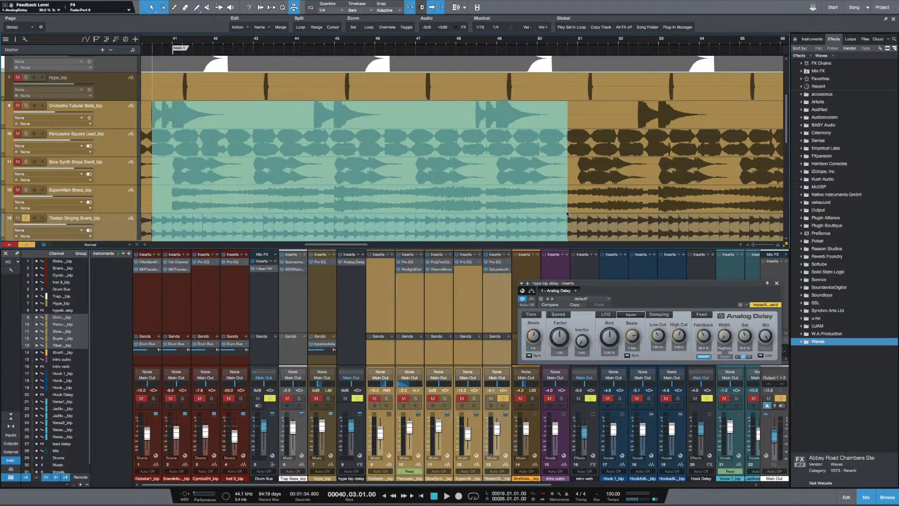
key(p)
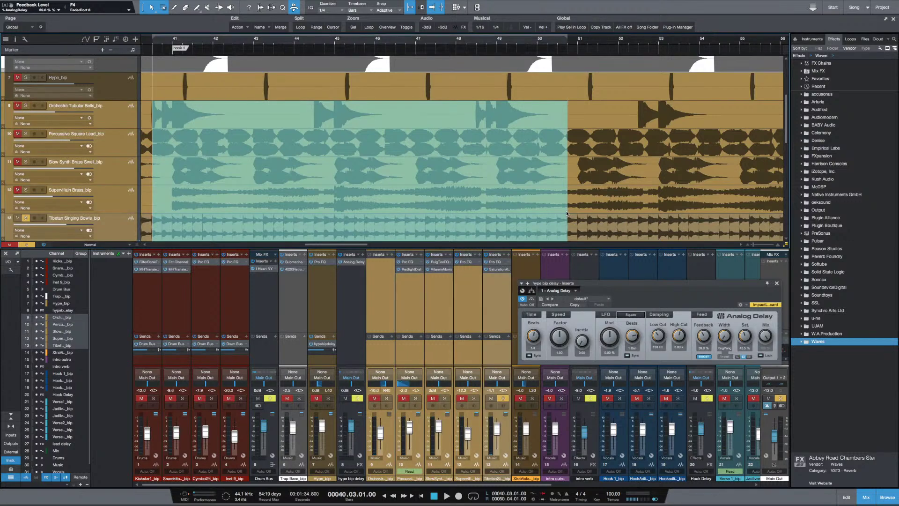
key(slash)
key(space)
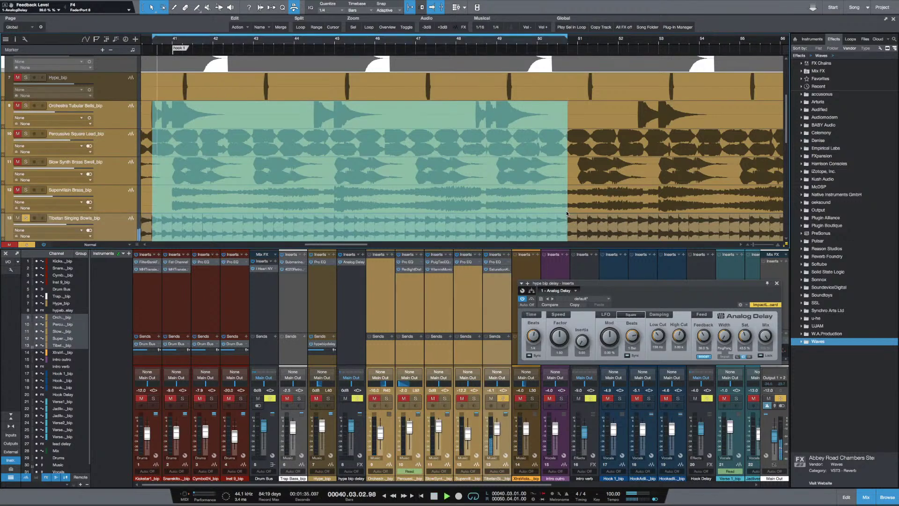
Solo the five selected music tracks, clear all solos to hear the full mix, and stop playback
click(386, 400)
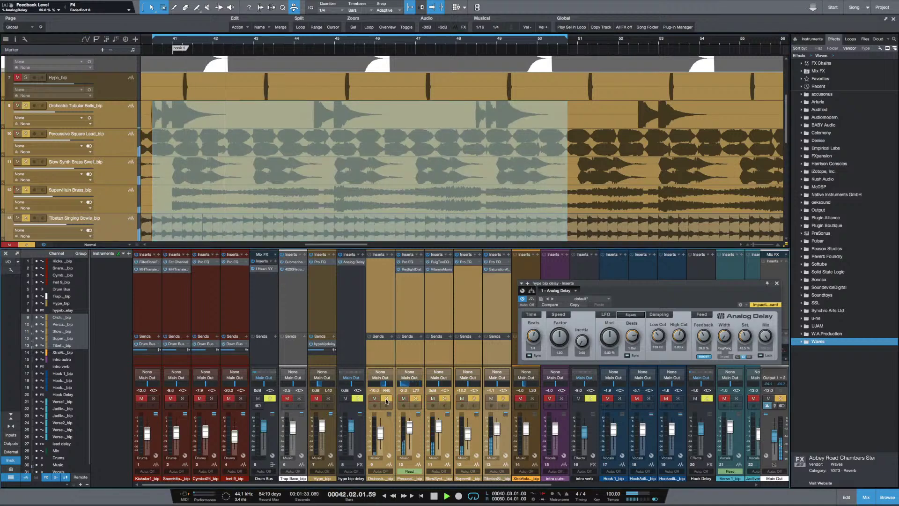
click(389, 323)
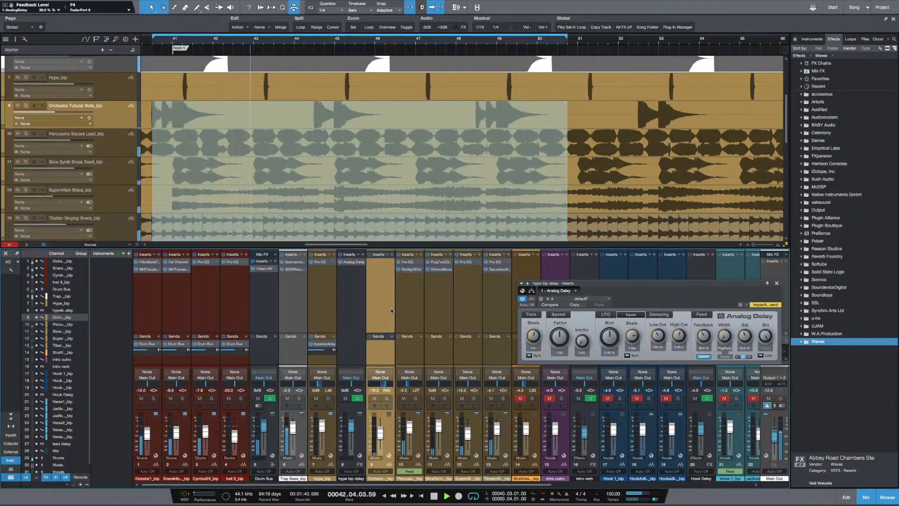
key(space)
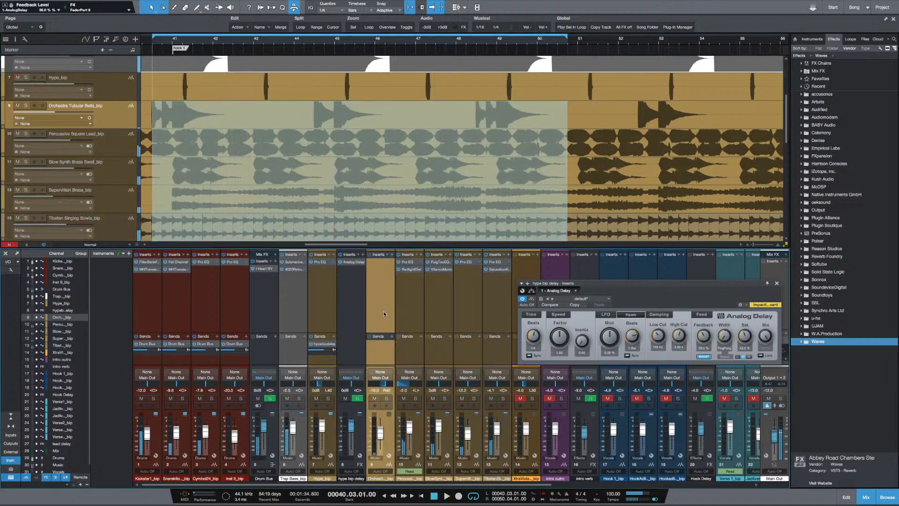
Solo the Orchestra Tubular Bells_bip track, start playback and add the Tibetan Singing Bowls_bip track to the solo
click(386, 398)
key(space)
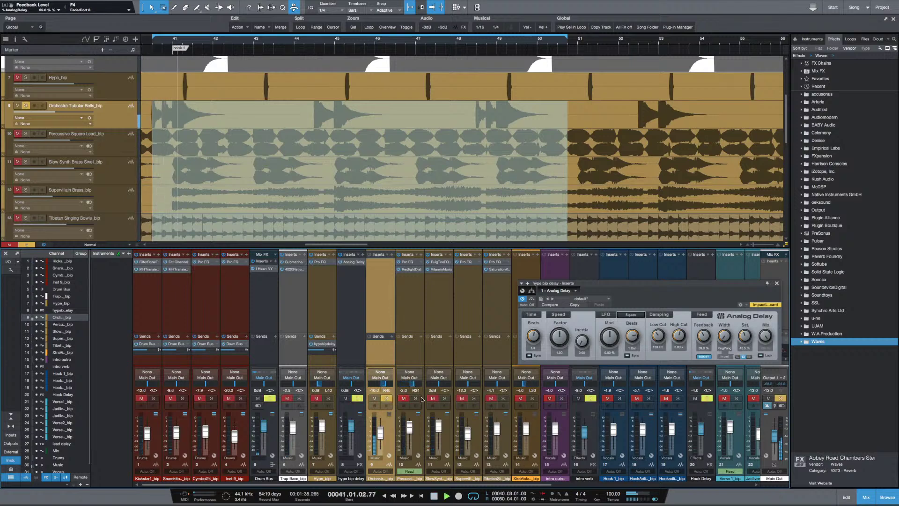
click(503, 399)
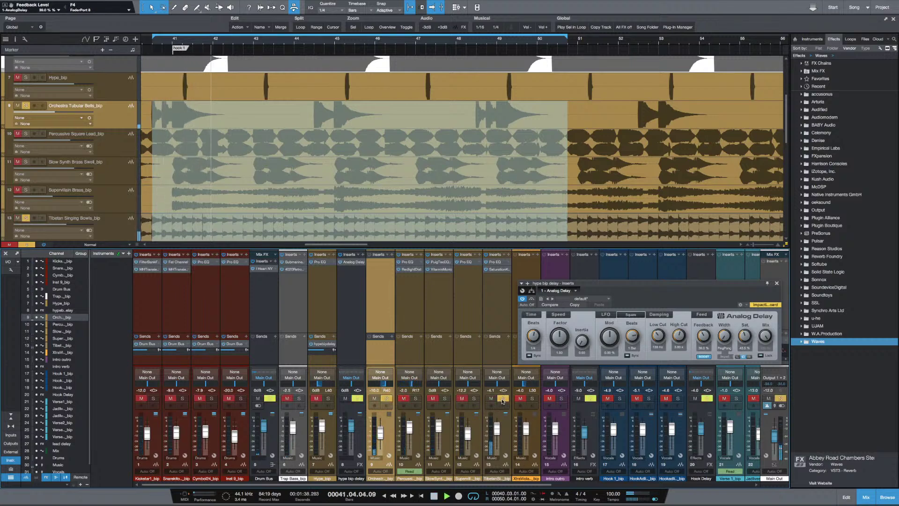
Insert a Pro EQ on the Orchestra Tubular Bells_bip channel, searching the plug-ins for "pro"
click(393, 256)
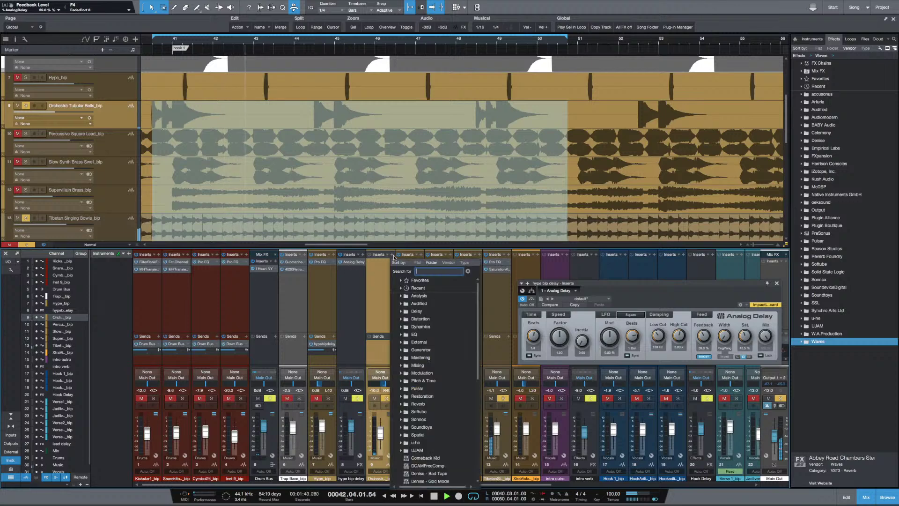
text(p)
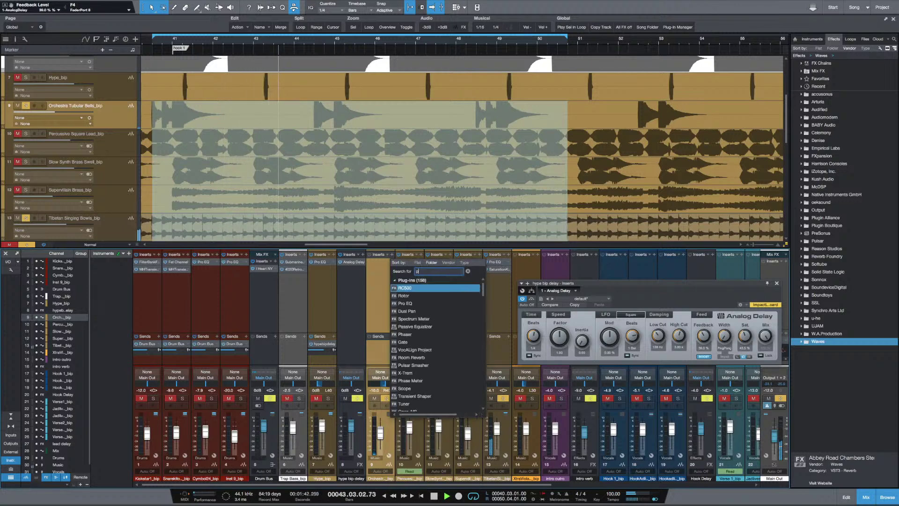
text(ro)
key(Return)
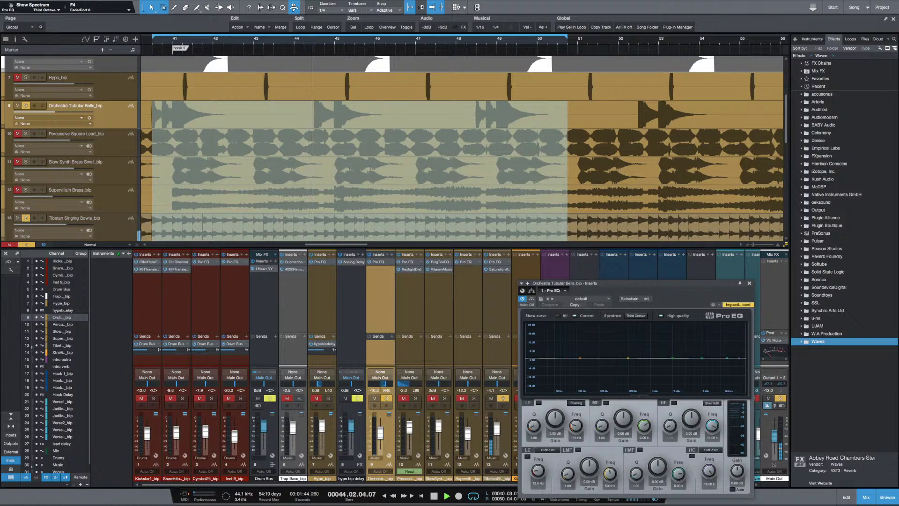
Apply a low cut at about 320 Hz in the tubular bells' Pro EQ and stop playback
drag(621, 285, 500, 253)
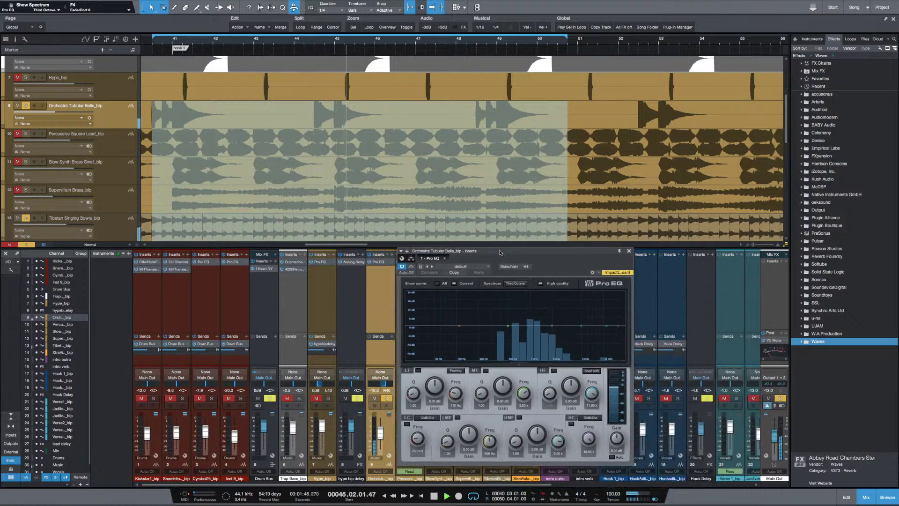
mouse_move(415, 440)
mouse_down()
mouse_move(418, 424)
mouse_move(419, 442)
mouse_up()
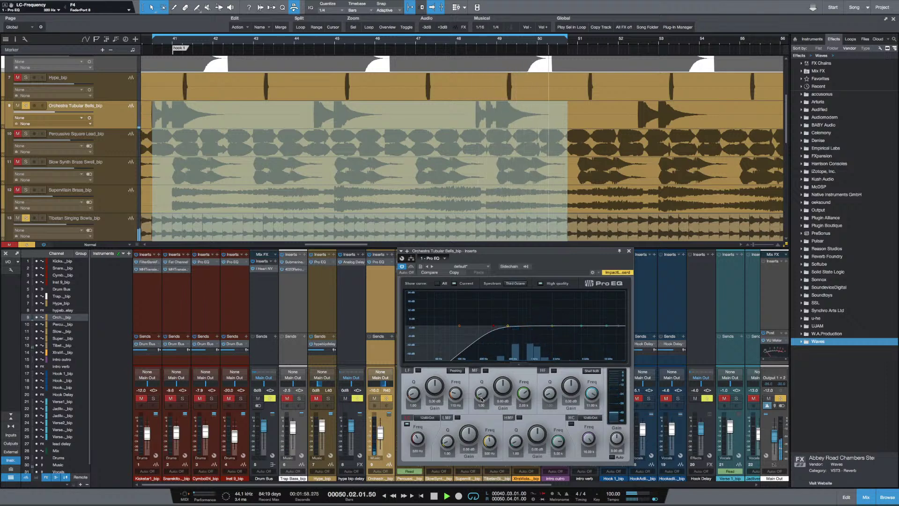
key(space)
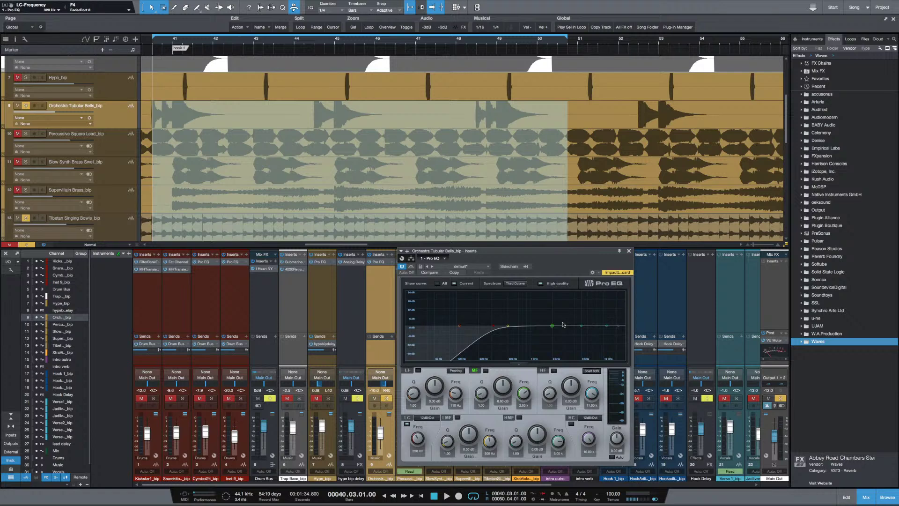
Audition the equalized tubular bells, pan their channel to the left and close the Pro EQ window
key(space)
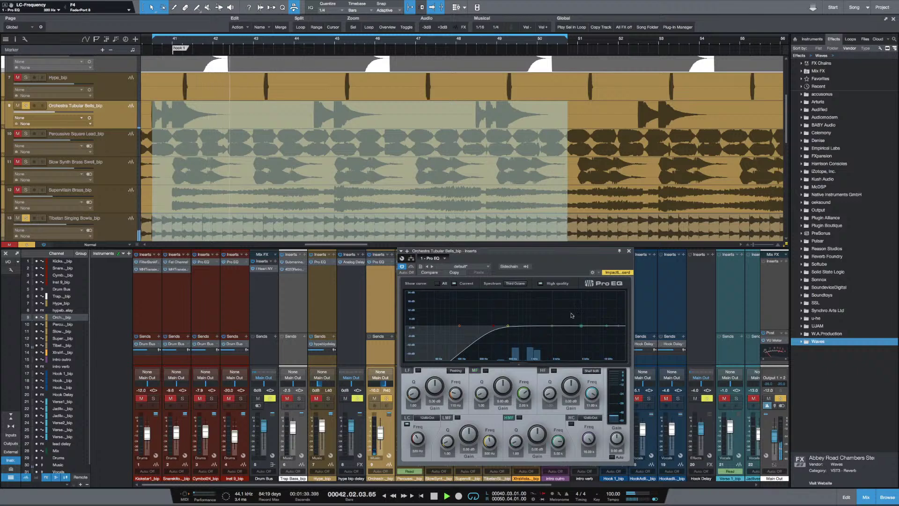
key(space)
drag(493, 255, 515, 255)
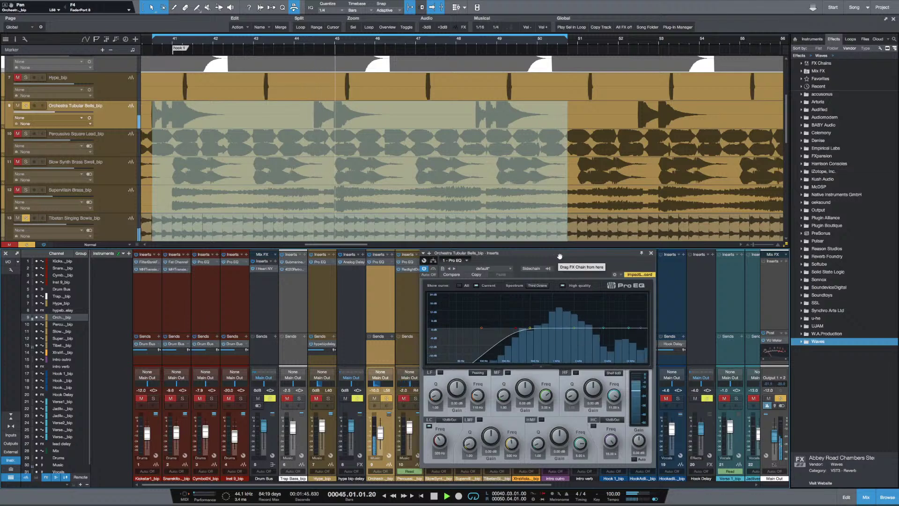
key(ctrl+w)
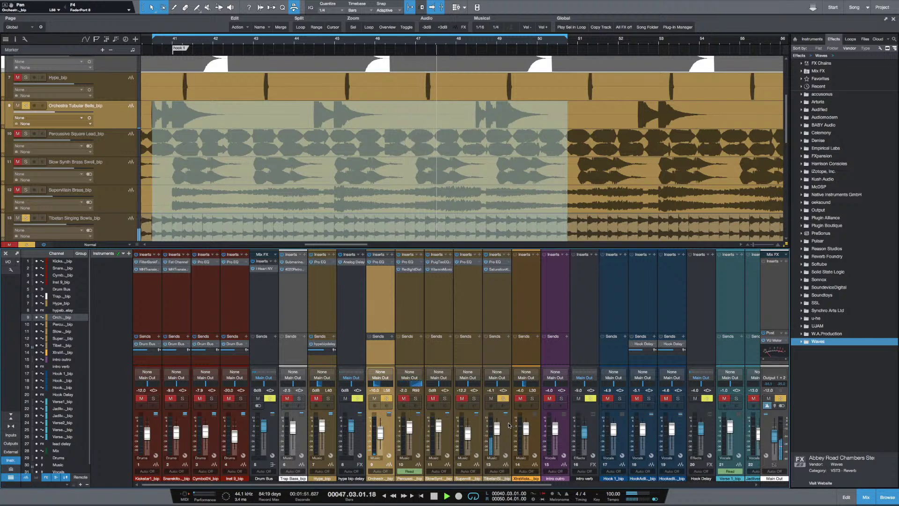
Cut the low-mid band by about 6 dB in the Tibetan Singing Bowls_bip Pro EQ, close it and stop playback
click(497, 302)
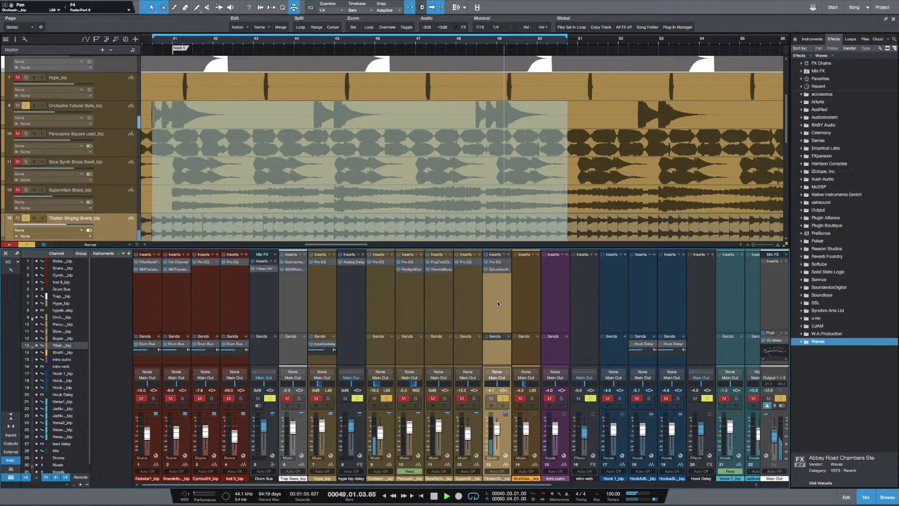
click(492, 262)
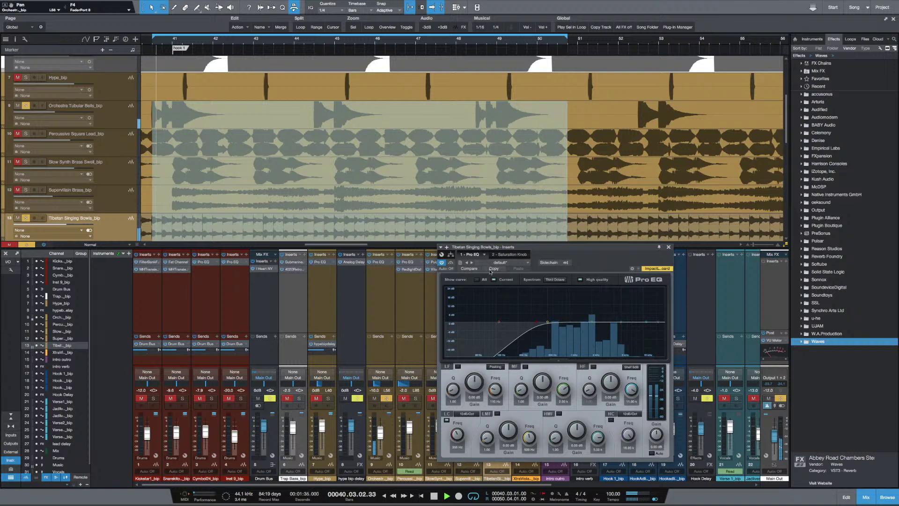
drag(546, 323, 549, 332)
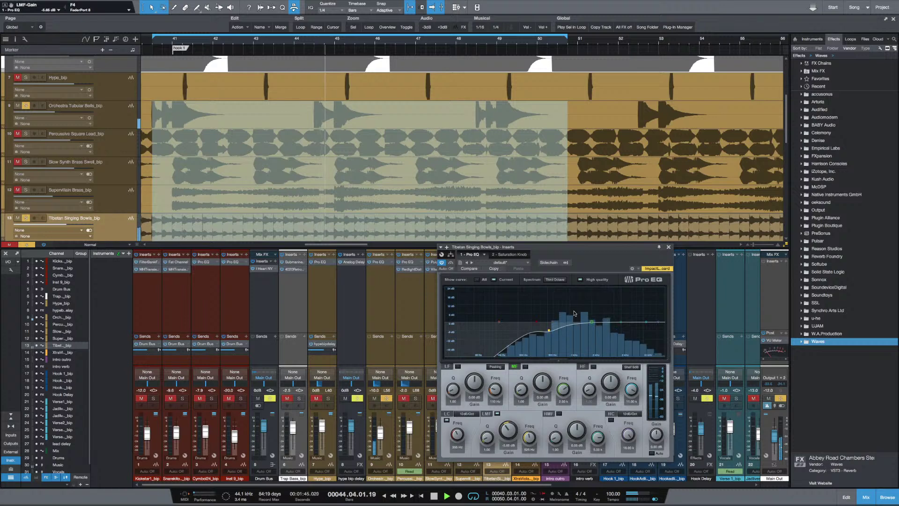
click(668, 246)
key(space)
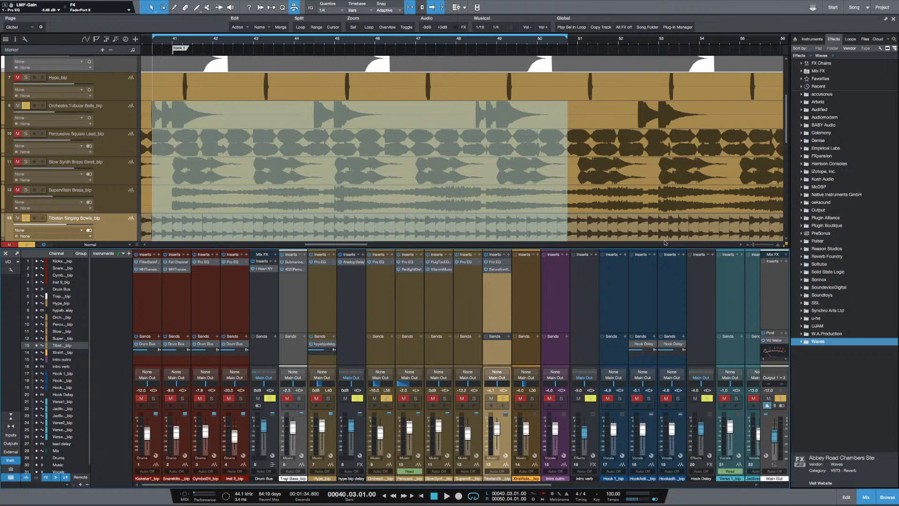
Clear all solos, play the full mix with the Orchestra Tubular Bells_bip track selected, and stop playback
key(shift+s)
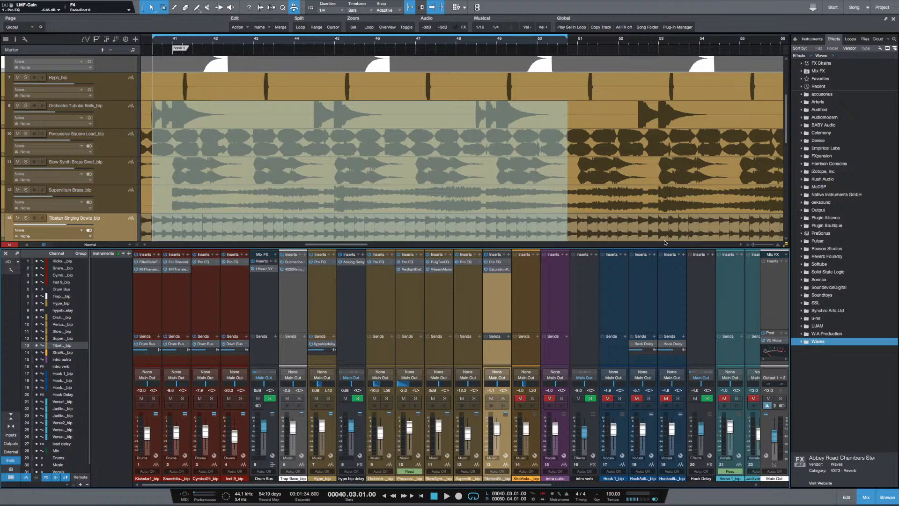
key(space)
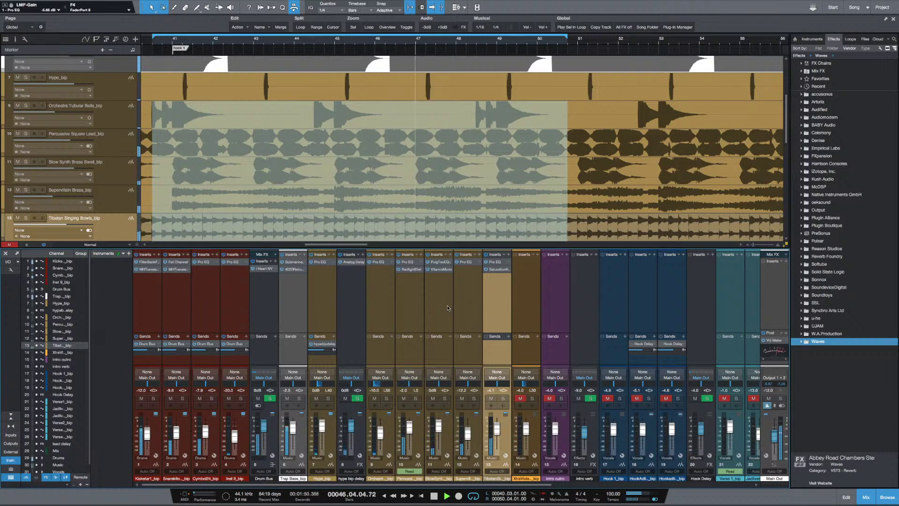
click(388, 307)
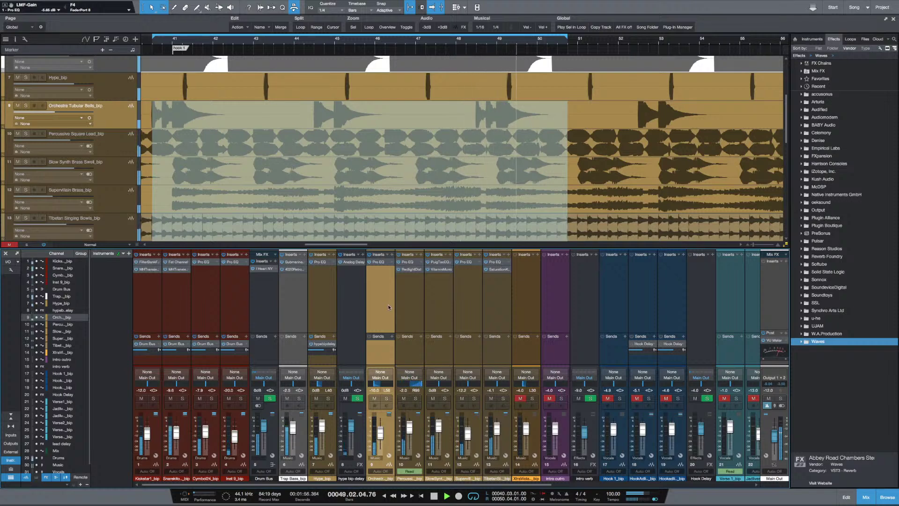
key(space)
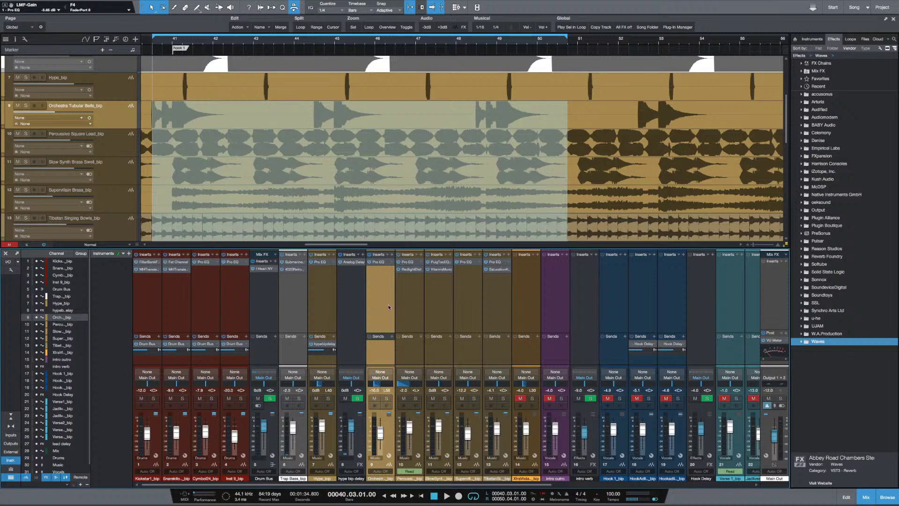
Raise the Orchestra Tubular Bells_bip channel's volume to -1.0 dB while the loop plays
key(space)
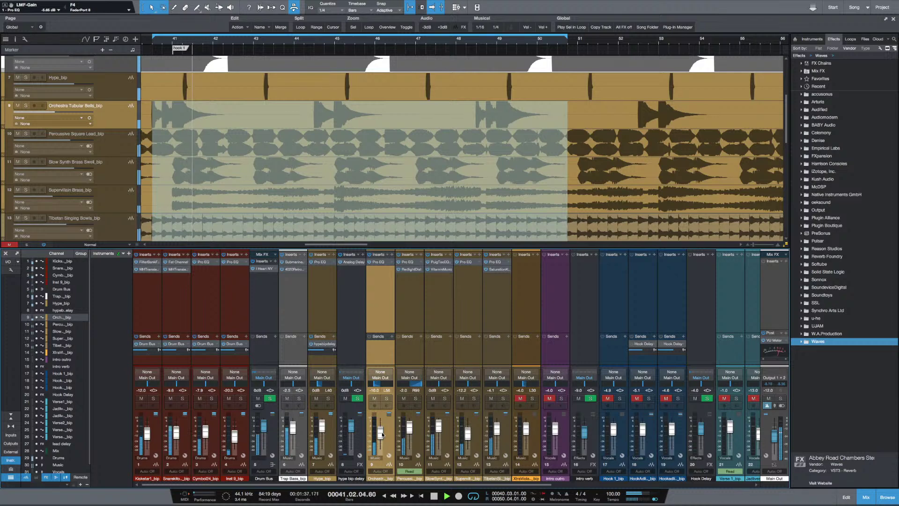
scroll(380, 432, up, 4)
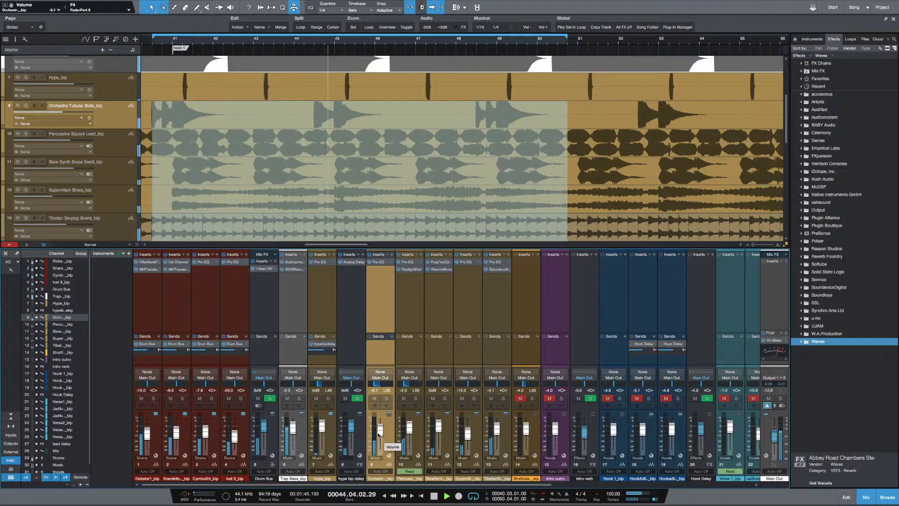
drag(378, 435, 379, 431)
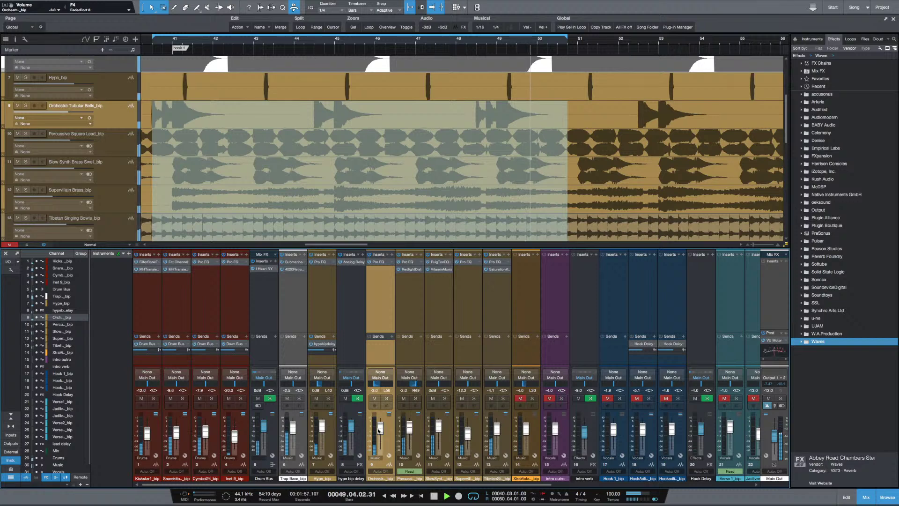
key(e)
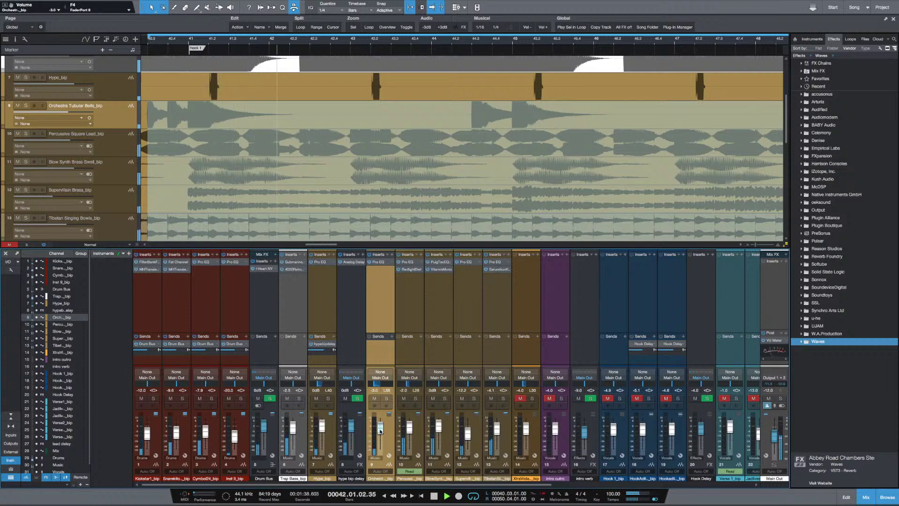
drag(380, 425, 376, 404)
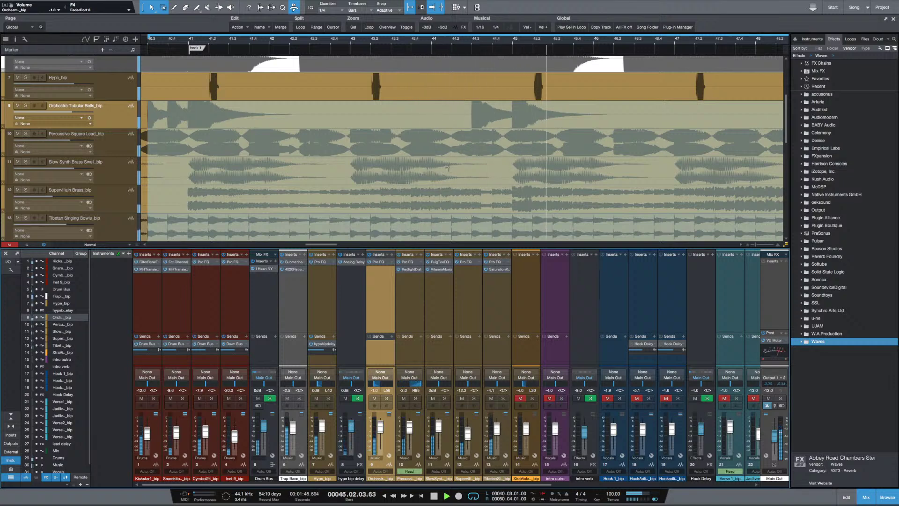
Stop the full mix, solo the Orchestra Tubular Bells_bip track, and audition it from bar 40
key(space)
key(w)
key(w)
key(w)
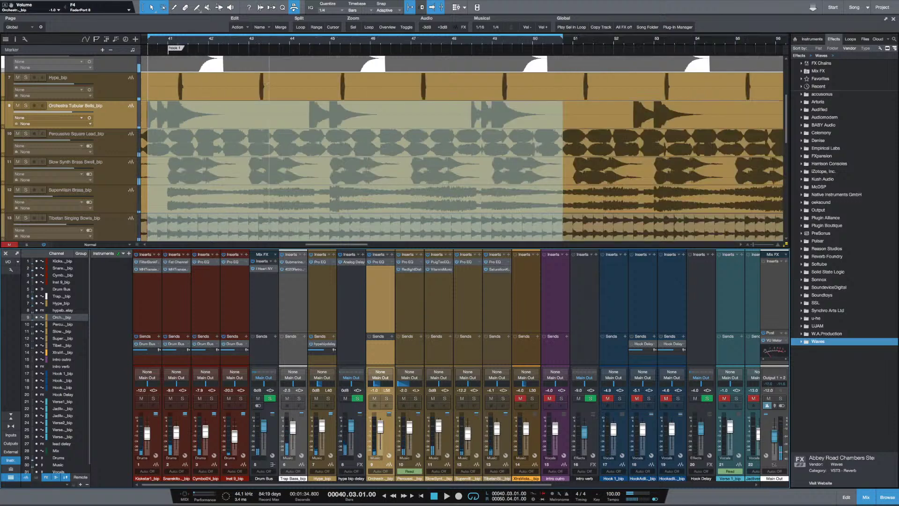
click(26, 109)
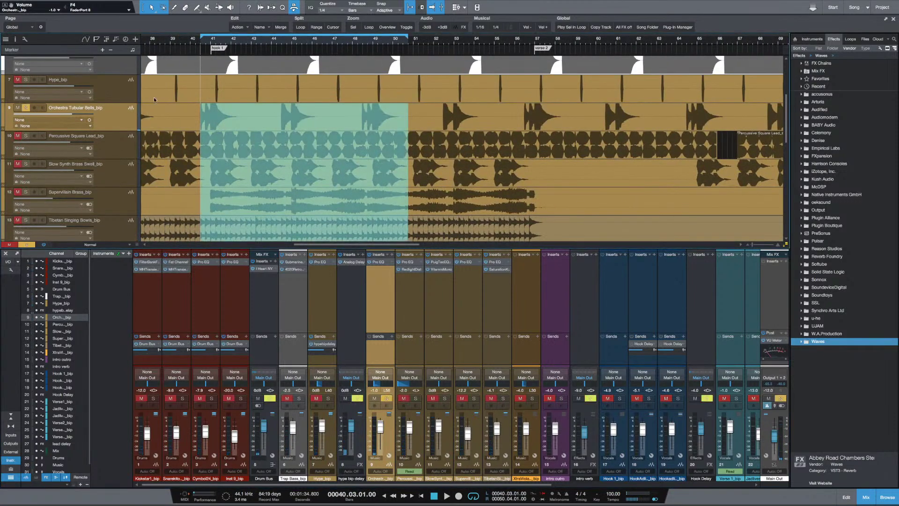
key(space)
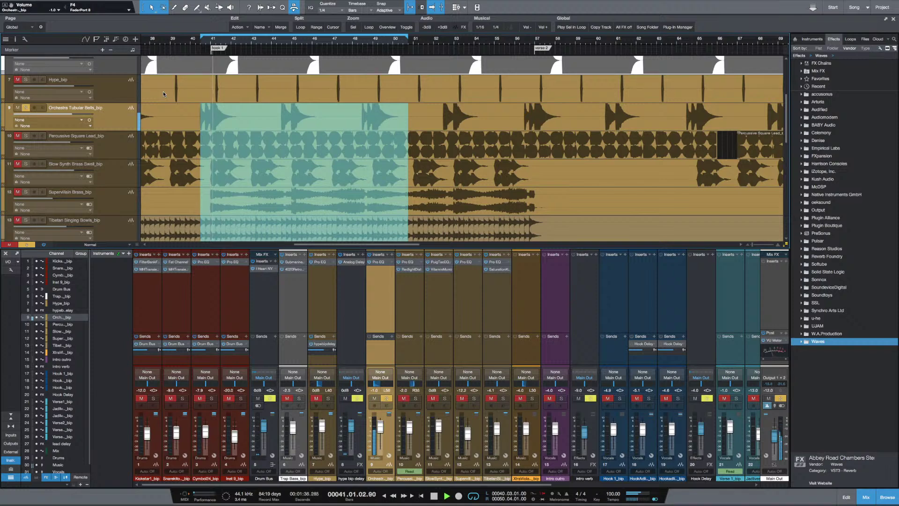
key(space)
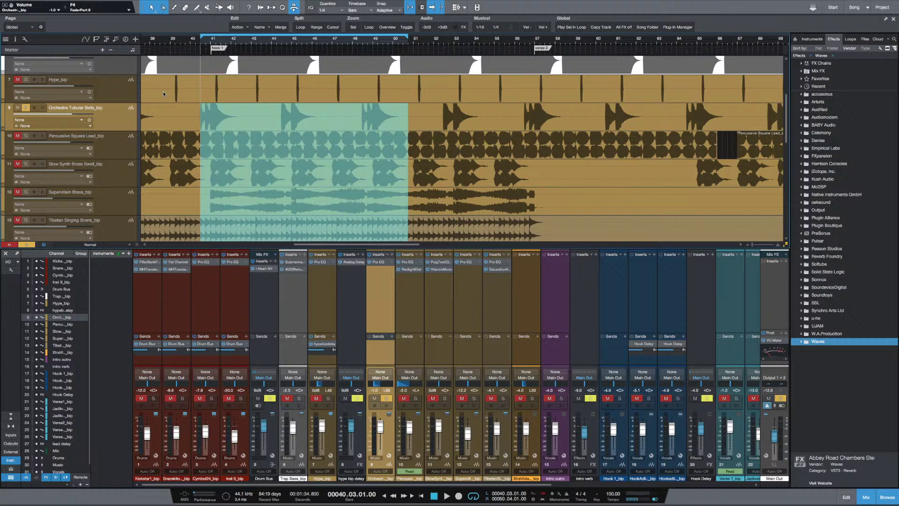
Examine the tubular bells' notes around bar 48 and audition that phrase in solo, starting just before it
key(e)
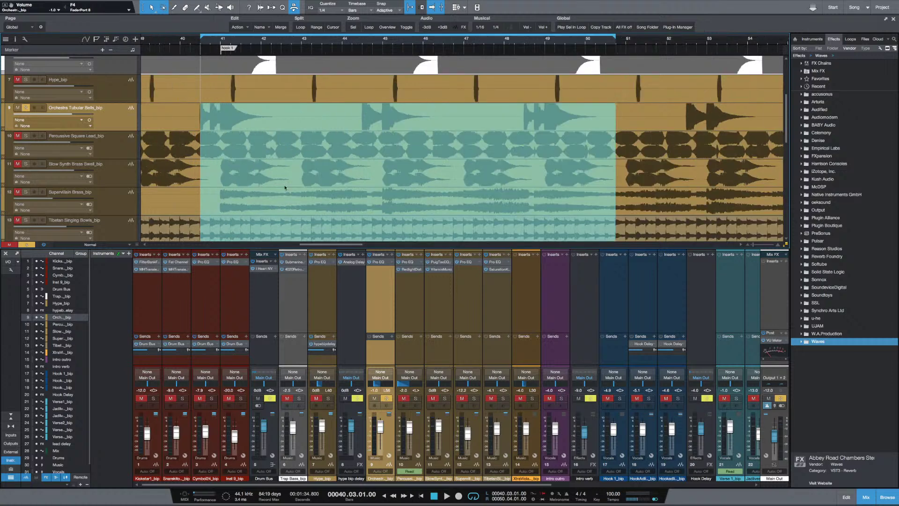
scroll(305, 153, right, 5)
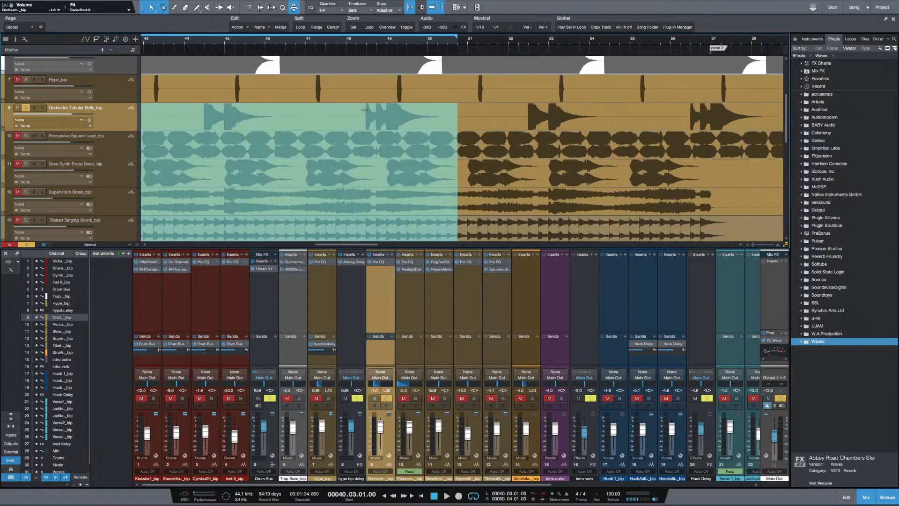
click(365, 109)
key(e)
key(e)
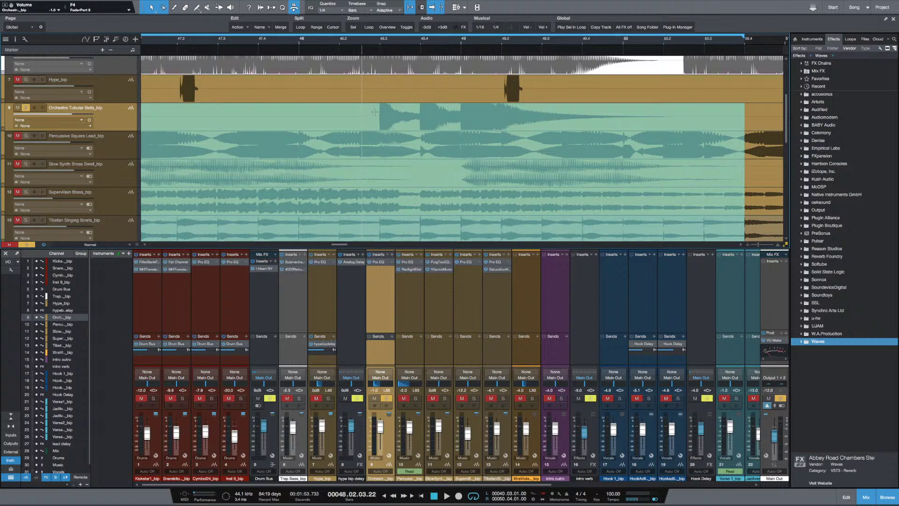
click(420, 110)
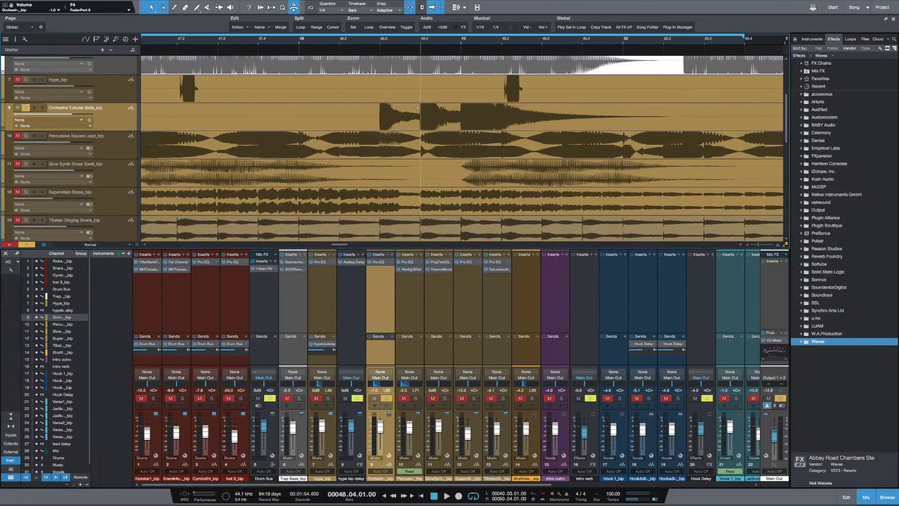
click(458, 109)
key(w)
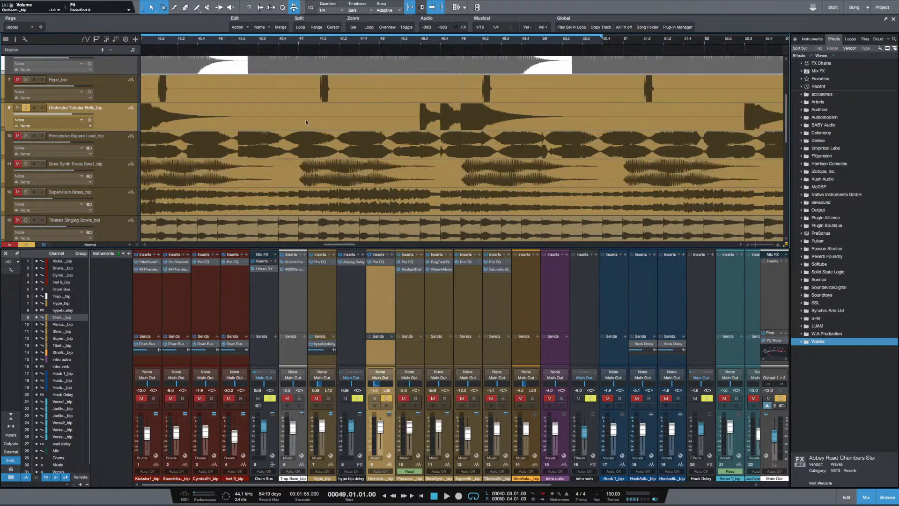
click(361, 110)
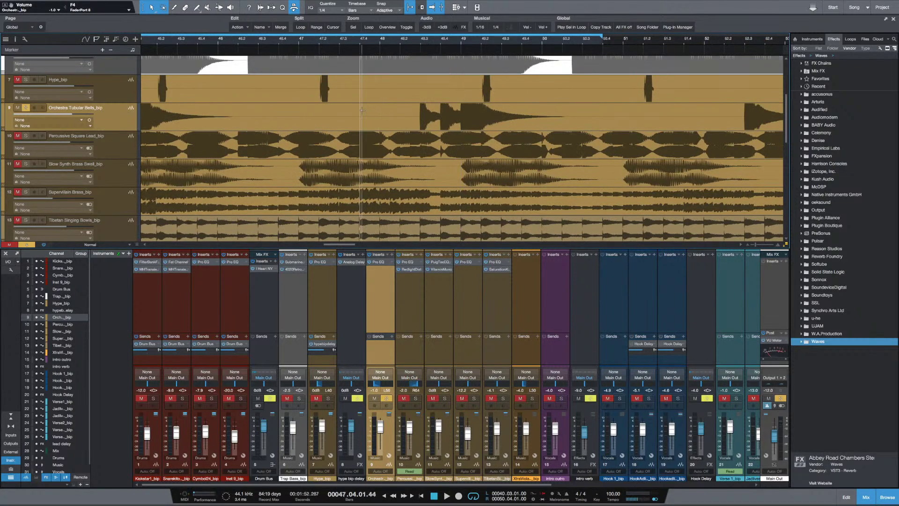
key(space)
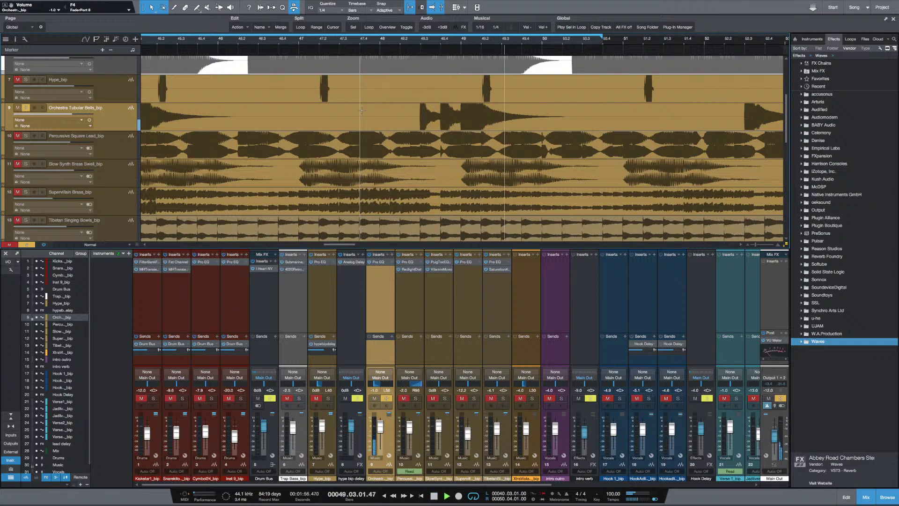
key(space)
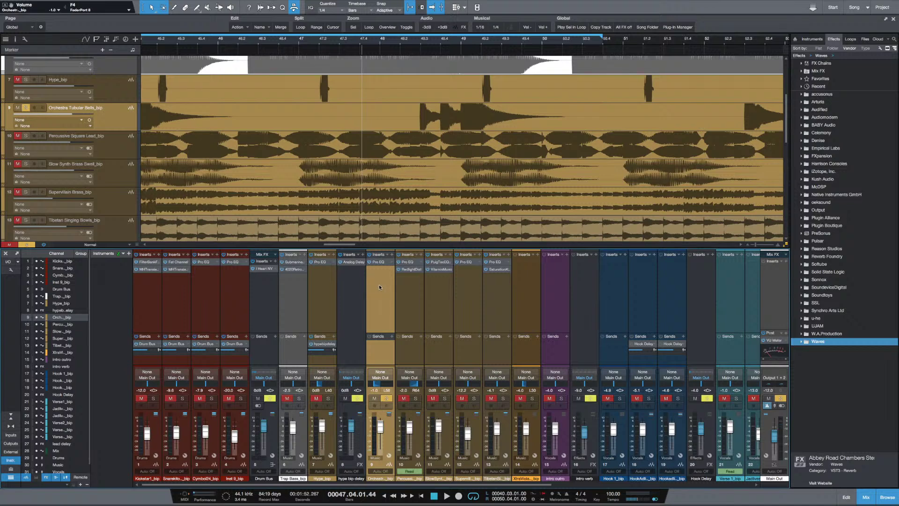
Try to insert the dbx-160 Stereo plug-in on the Orchestra Tubular Bells_bip channel
click(392, 255)
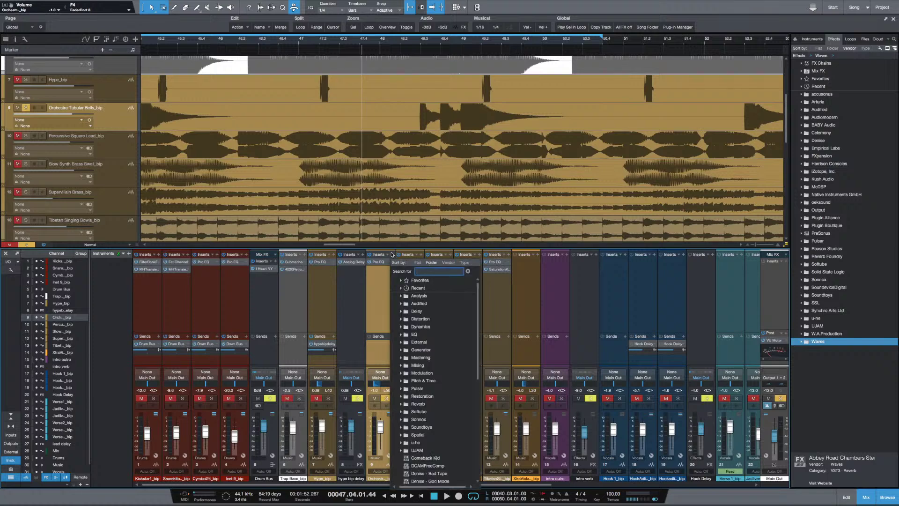
text(dbx)
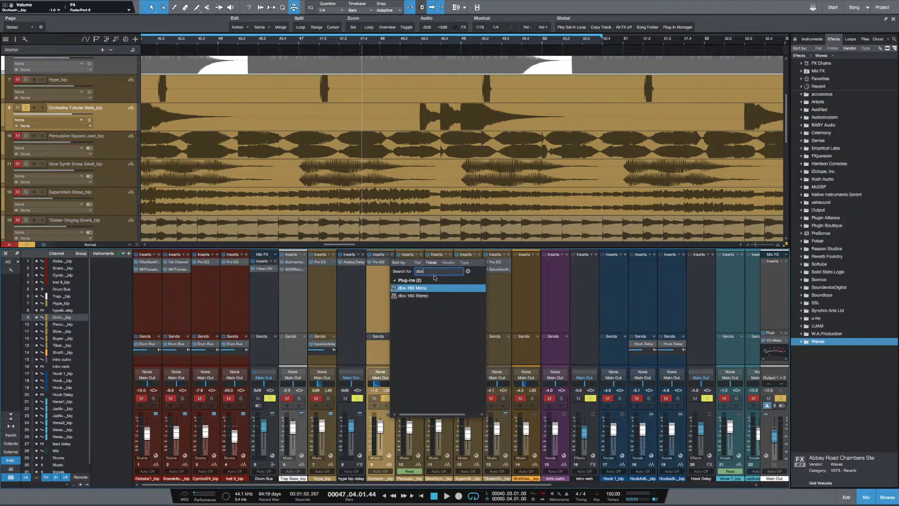
double_click(407, 294)
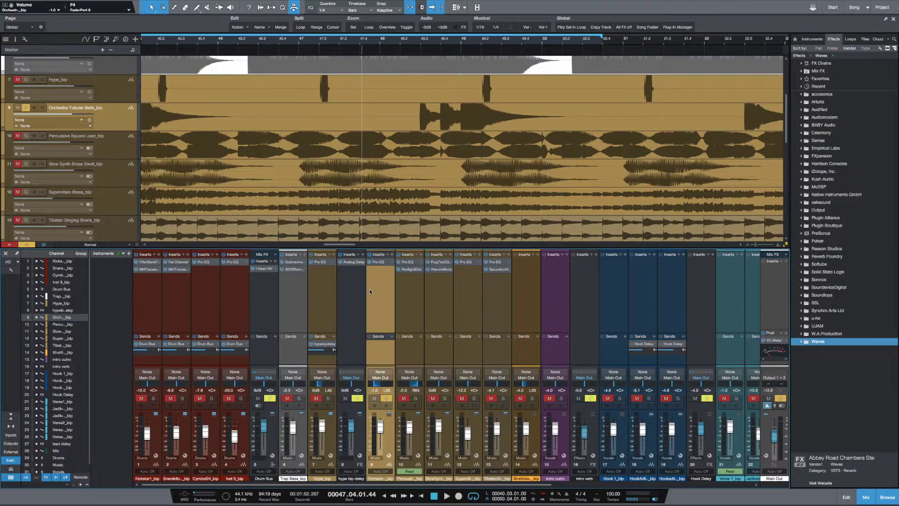
Insert the stock Compressor after the Pro EQ on the Orchestra Tubular Bells_bip channel and place its window over the mixer
click(392, 254)
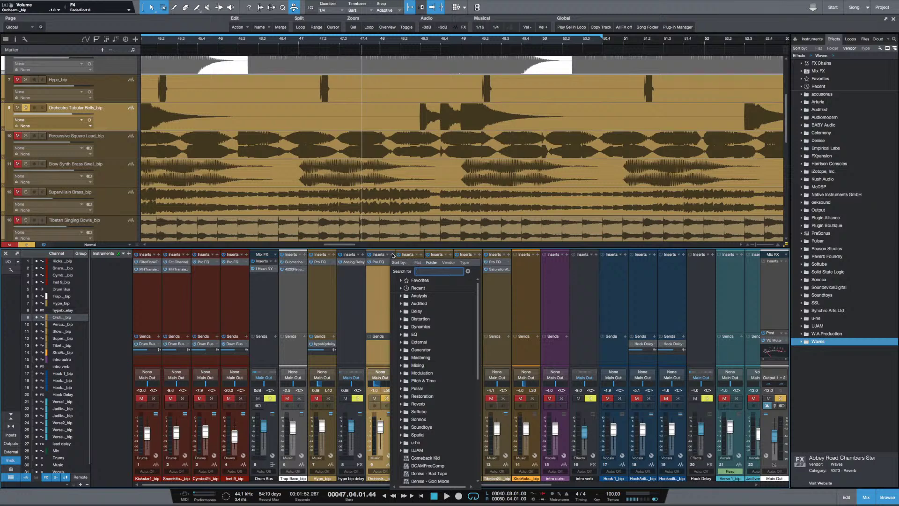
text(comp)
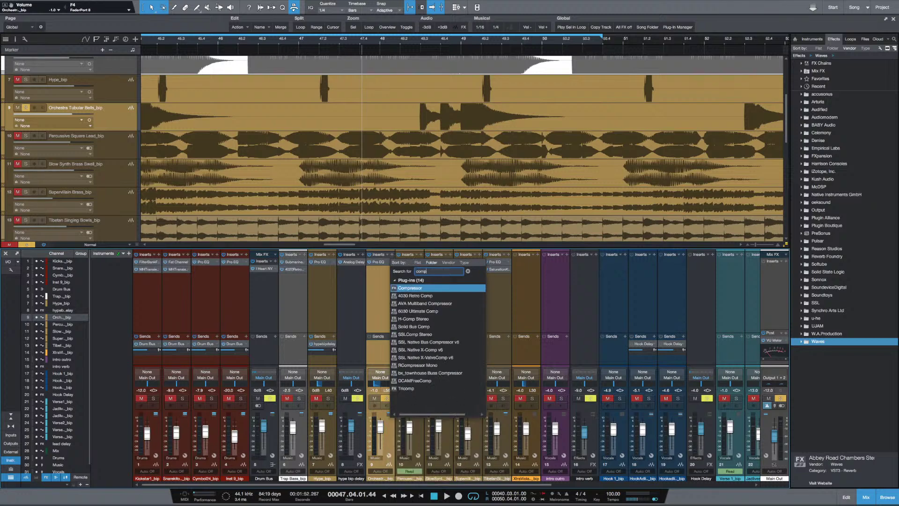
key(Return)
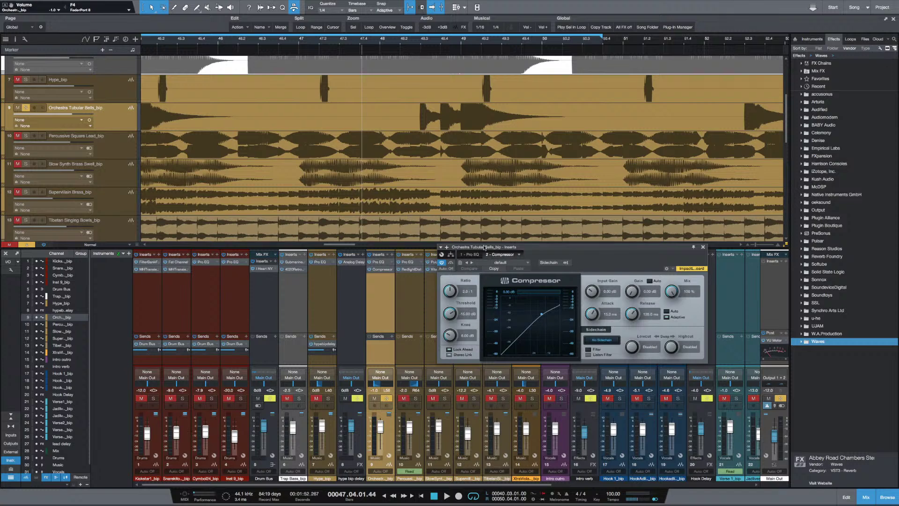
drag(522, 248, 529, 258)
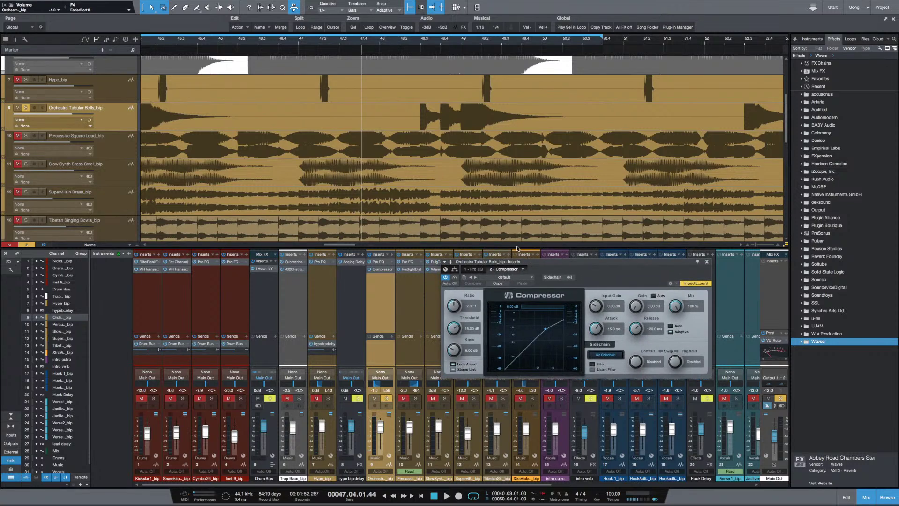
Select the tubular bells phrase from 48.02 to 50.04, set it as the loop range, and play it
key(space)
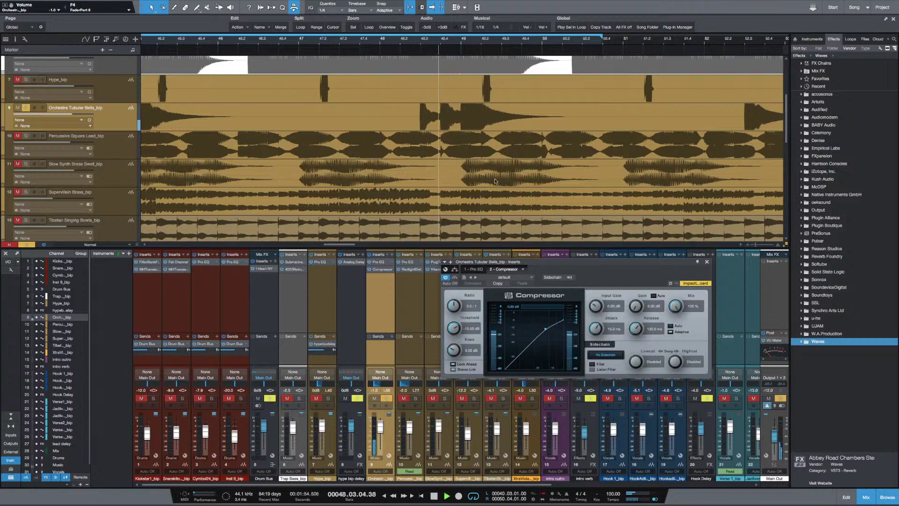
key(space)
click(412, 115)
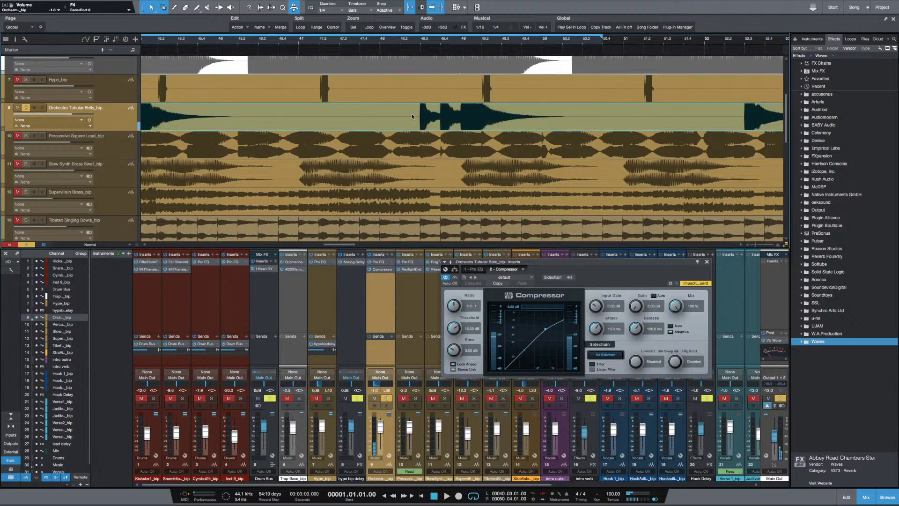
drag(407, 109, 595, 113)
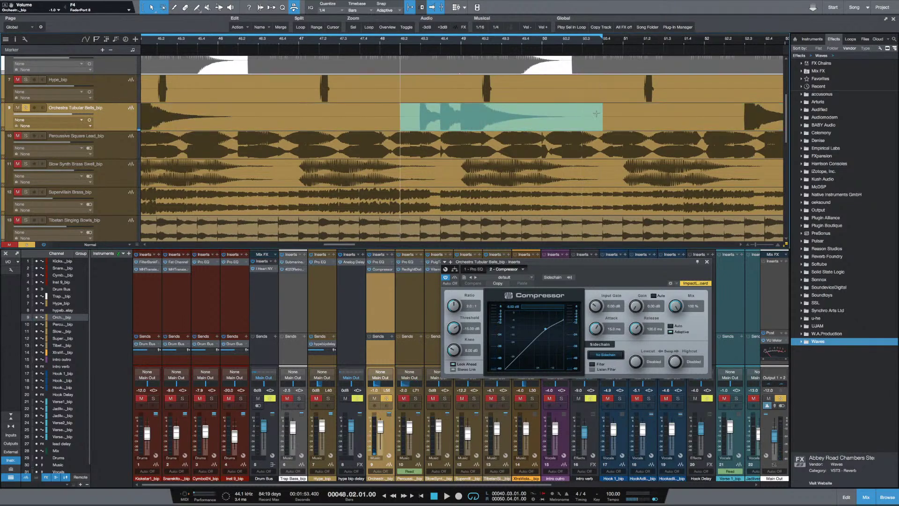
key(p)
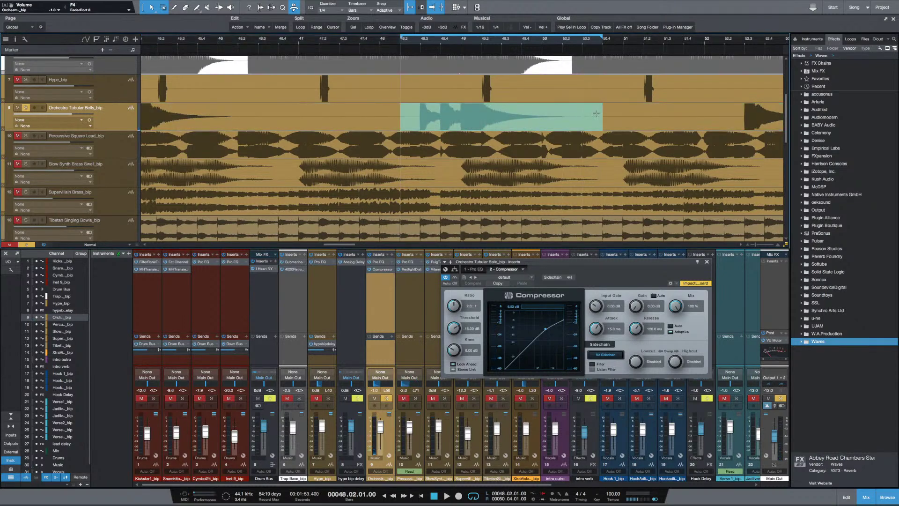
key(space)
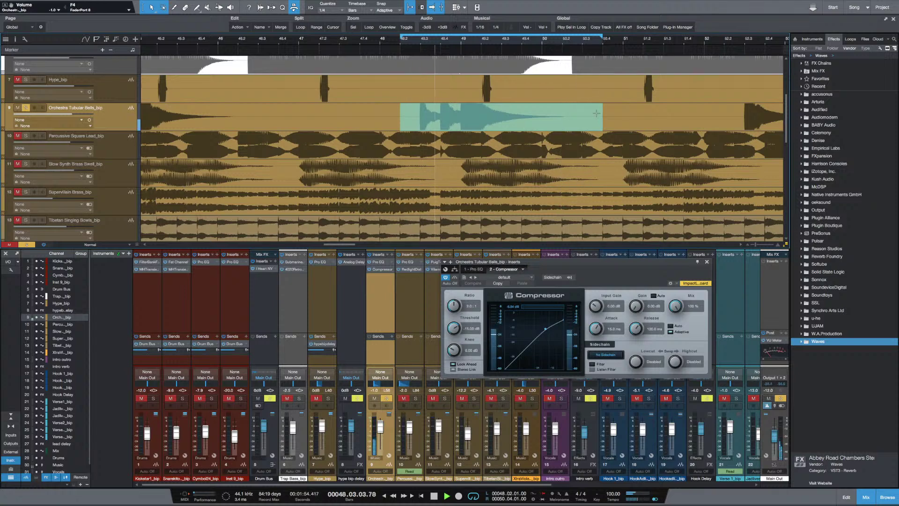
Set the tubular bells' Compressor to a 4.0:1 ratio with 4.00 dB of gain while the loop plays
drag(518, 283, 458, 292)
drag(393, 317, 393, 311)
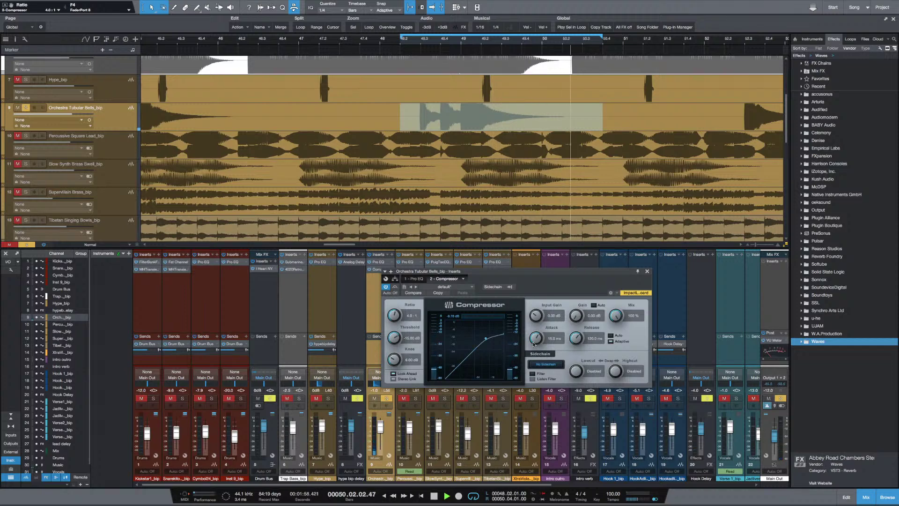
drag(534, 338, 515, 331)
drag(572, 317, 571, 310)
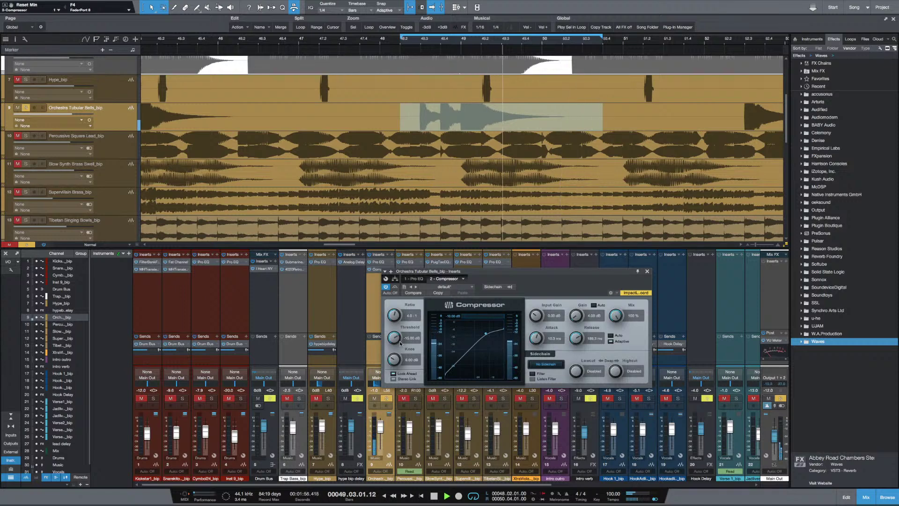
Lower the Compressor threshold, raise its gain to 6.00 dB while auditioning the bells, and close its window
key(space)
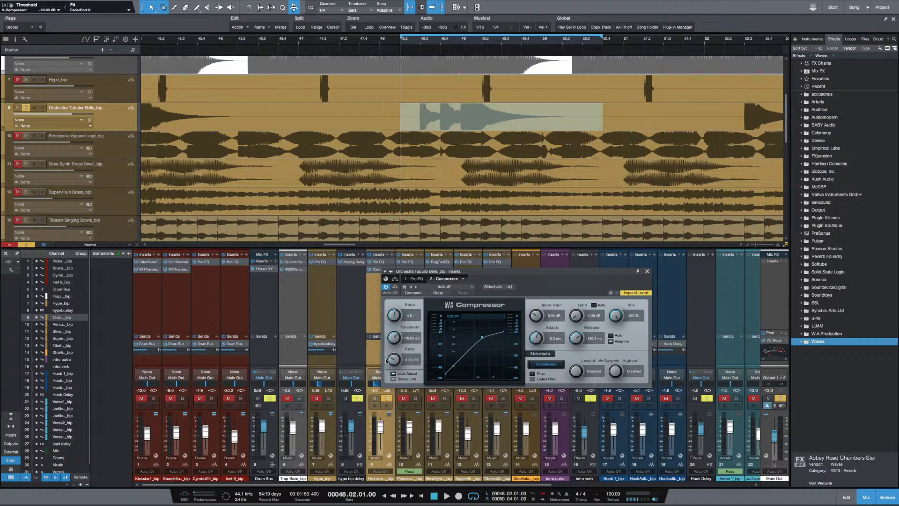
key(space)
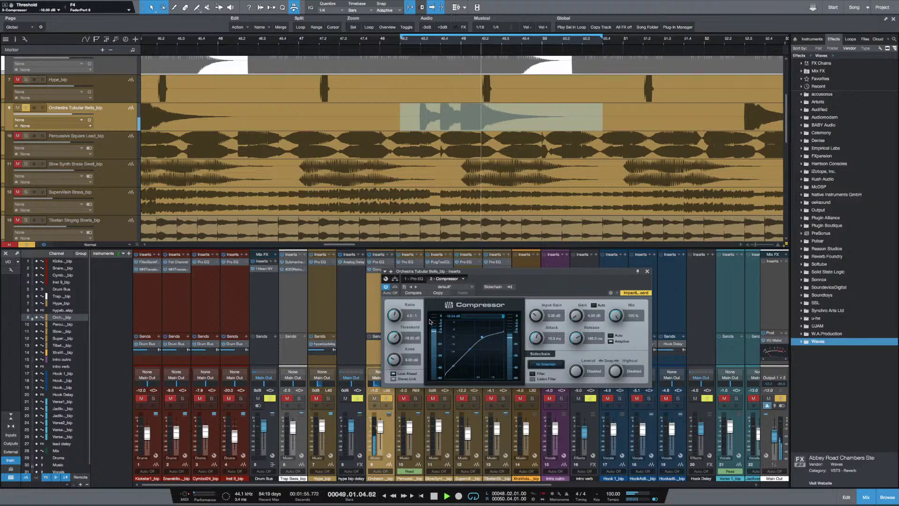
key(space)
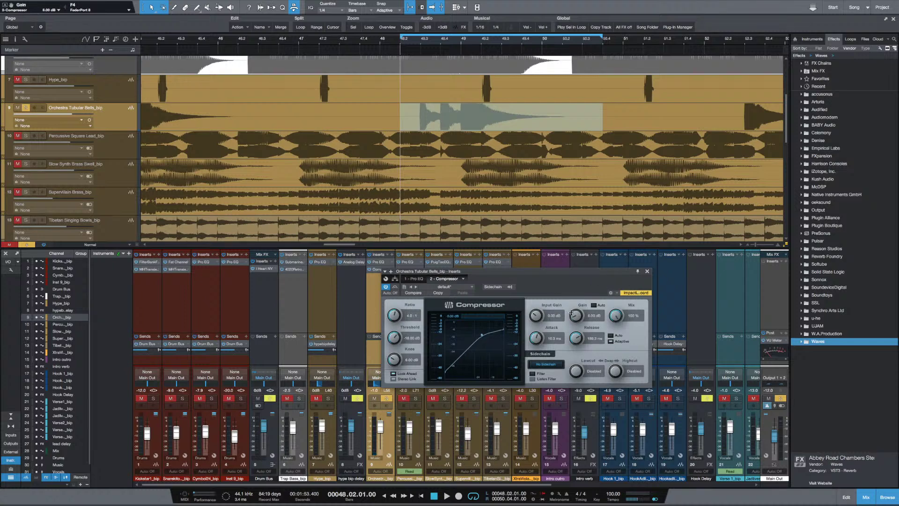
click(648, 272)
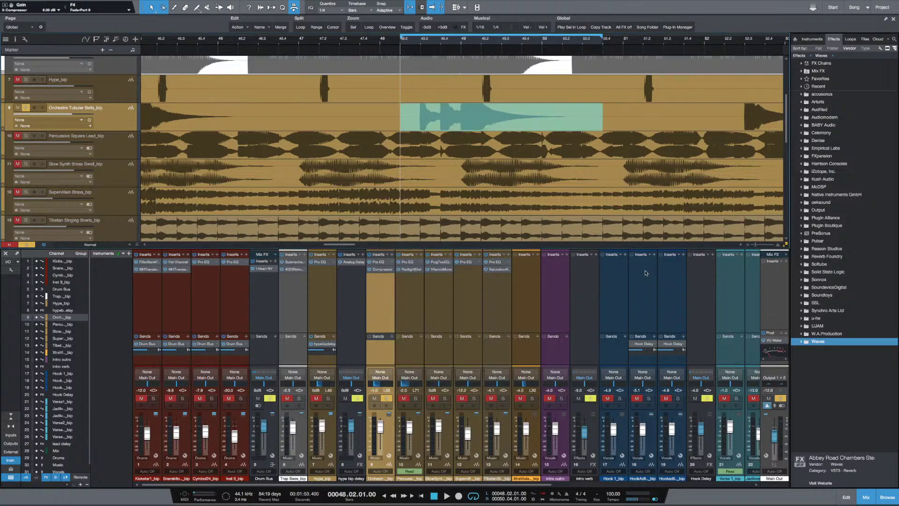
Play the looped bells phrase in solo with the compression applied, and stop playback
click(387, 355)
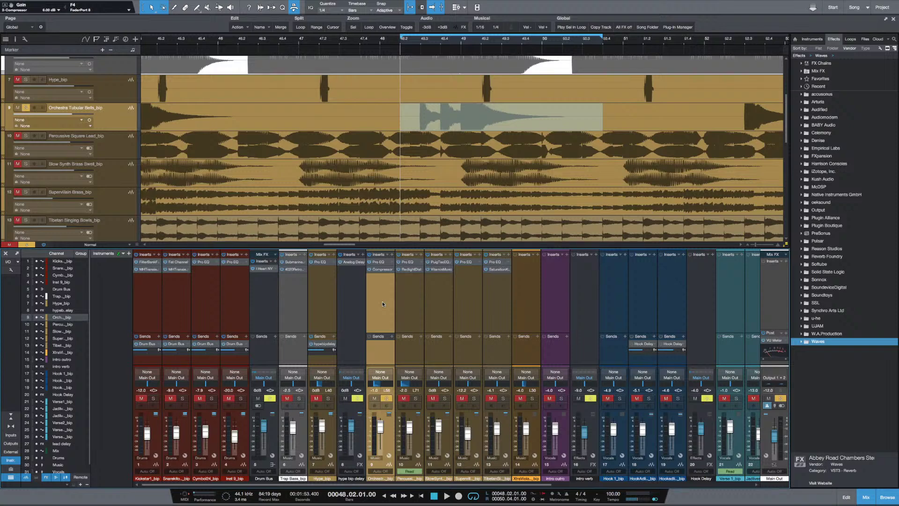
key(space)
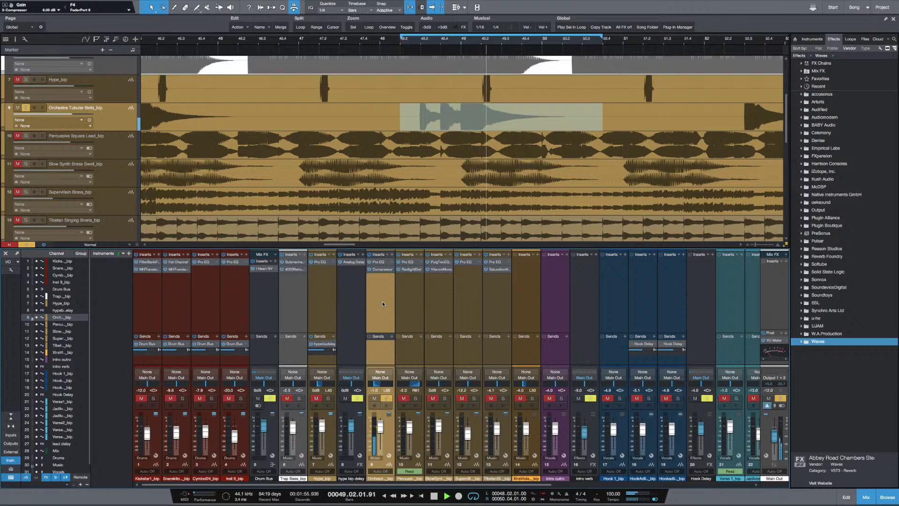
key(space)
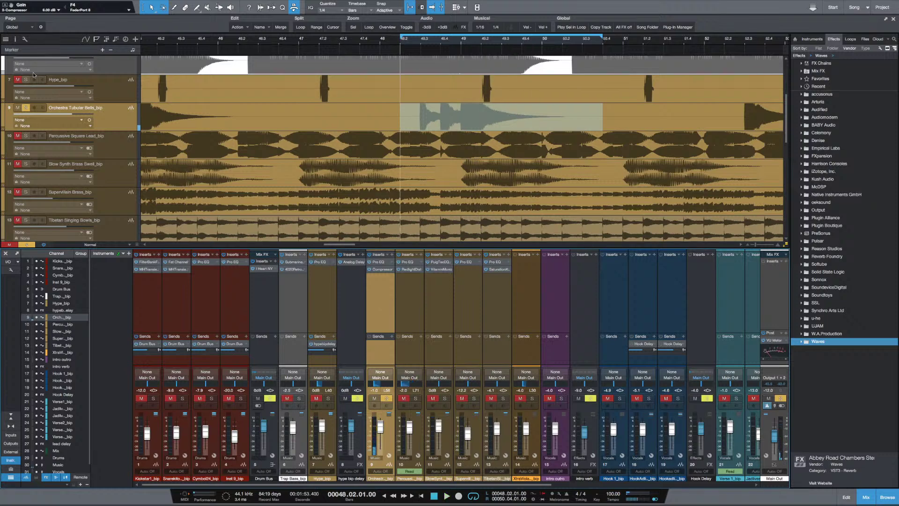
Unsolo the tubular bells track, play the full mix, and raise the bells' fader
click(27, 108)
click(203, 121)
key(space)
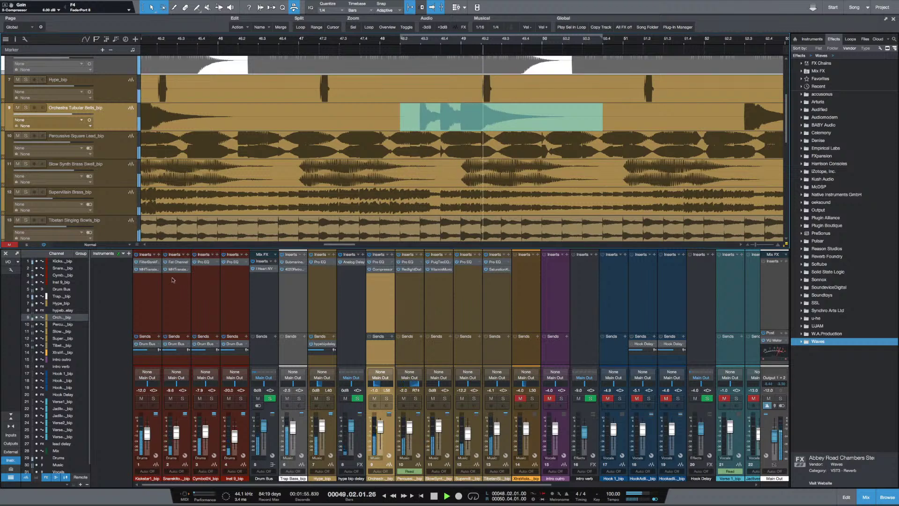
click(382, 427)
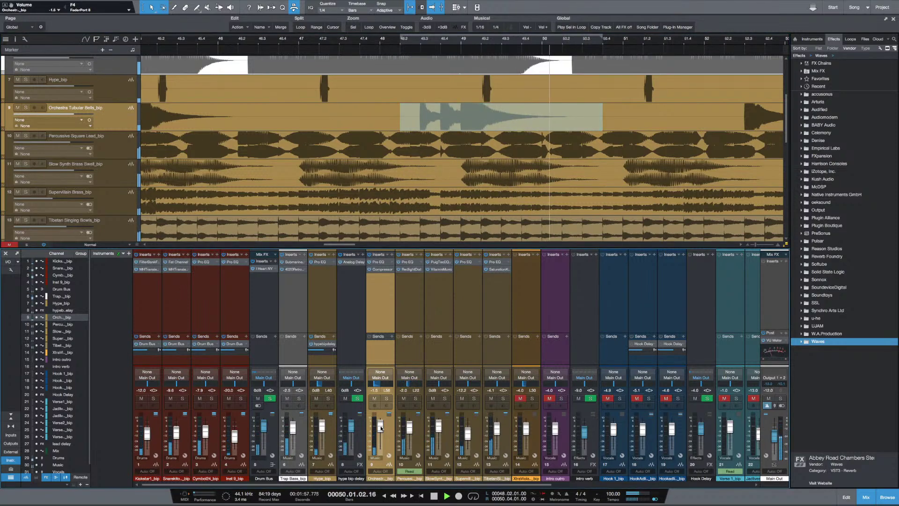
drag(382, 427, 383, 425)
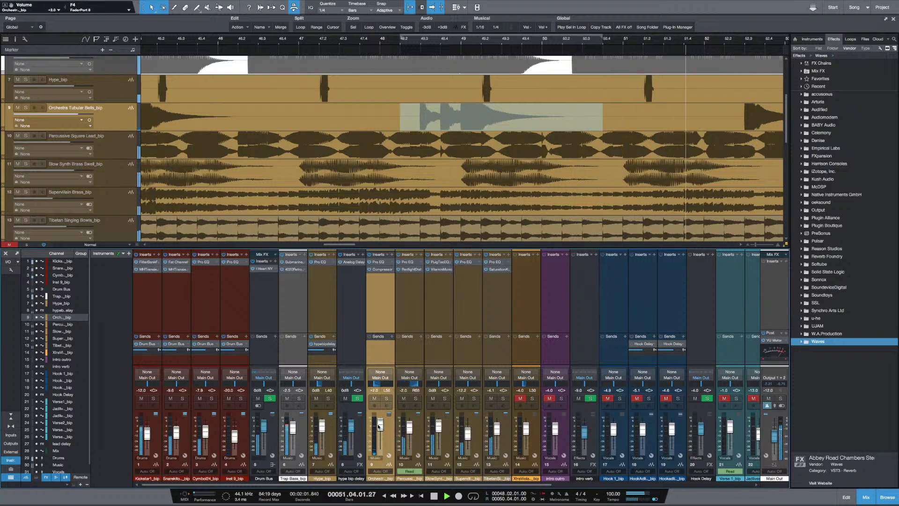
Replay the full mix around bars 45 to 50 and lower the tubular bells' fader to about -2 dB
key(space)
key(space)
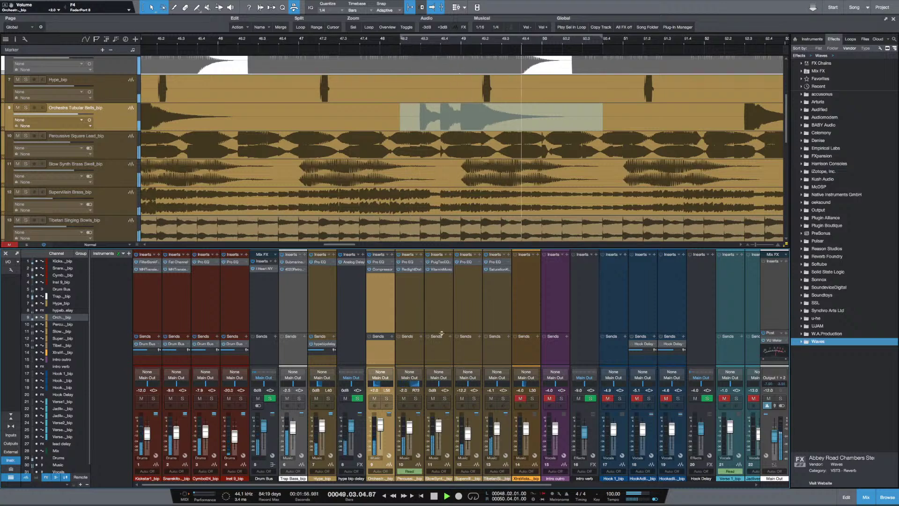
key(space)
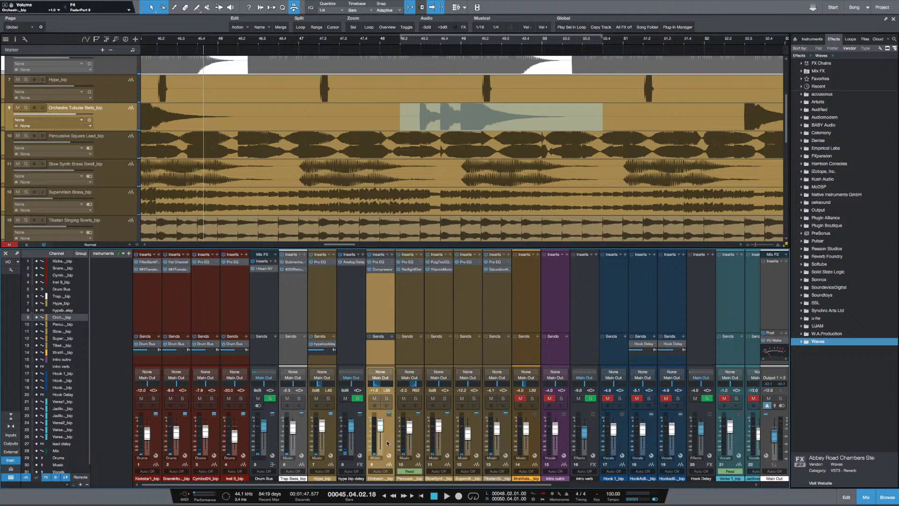
key(space)
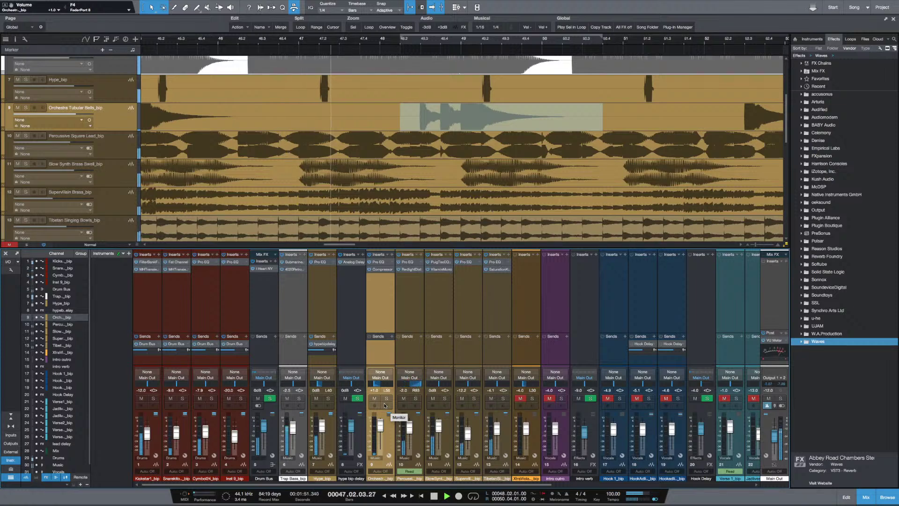
key(w)
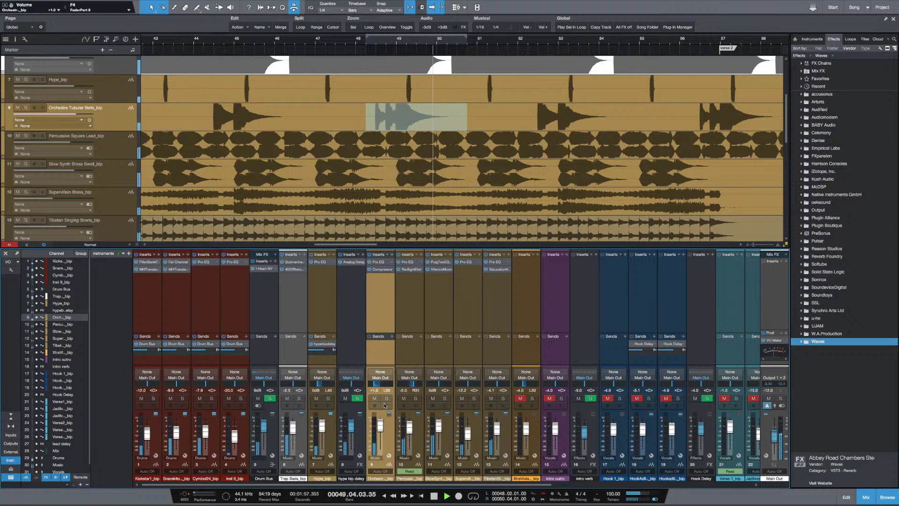
key(space)
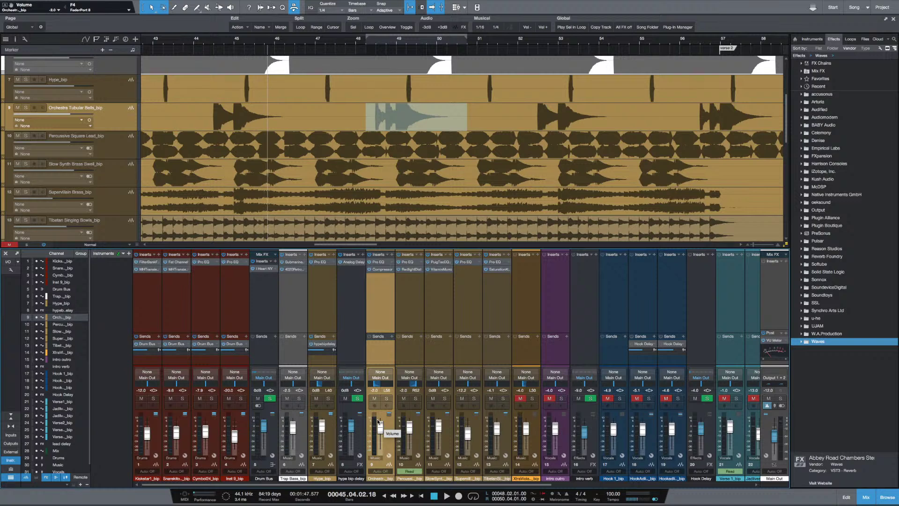
key(space)
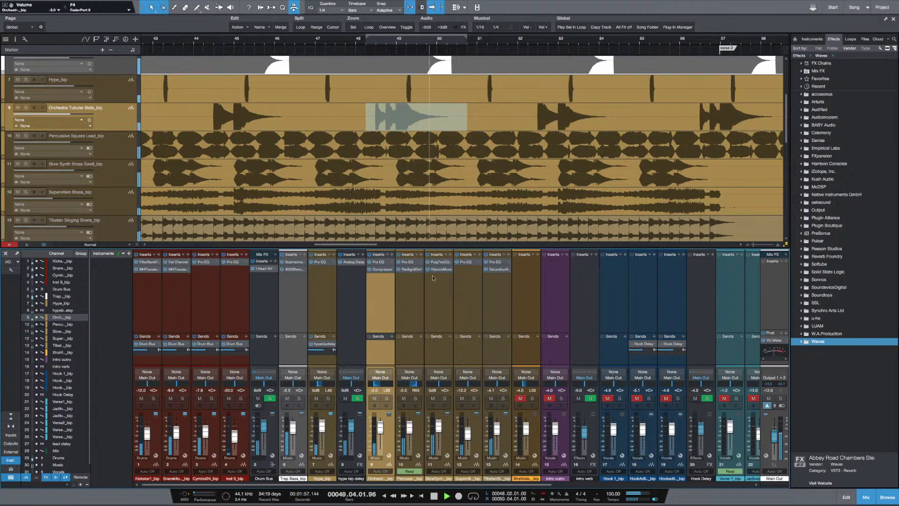
click(347, 115)
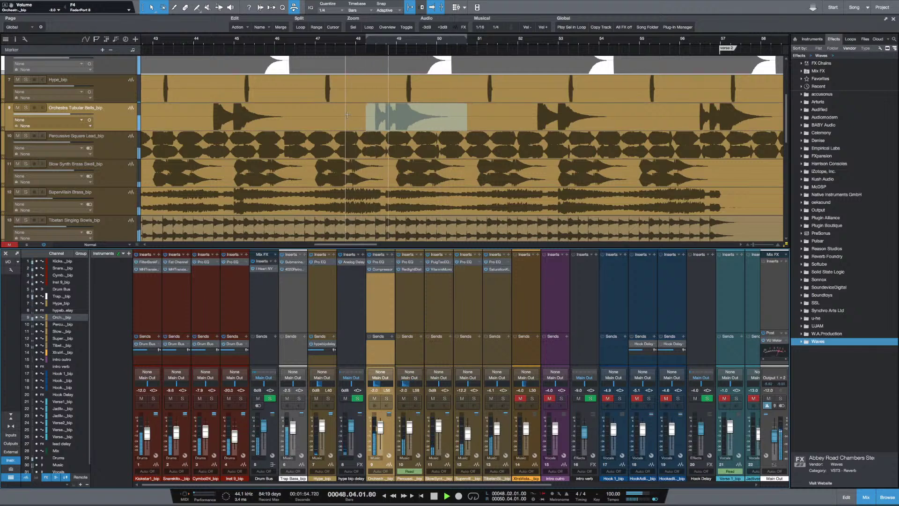
key(space)
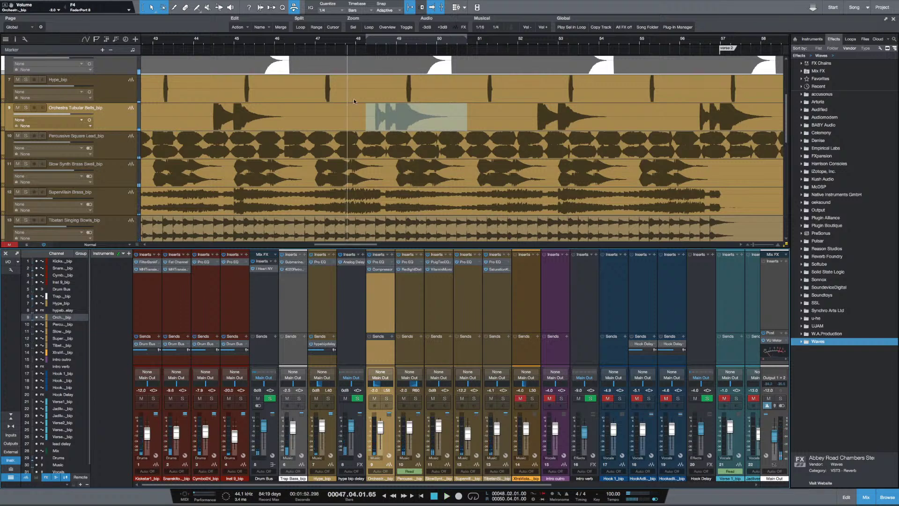
Unmute the Xtra Viola Sect Staccato track and insert Pro EQ on it during playback, then close the EQ window
click(525, 300)
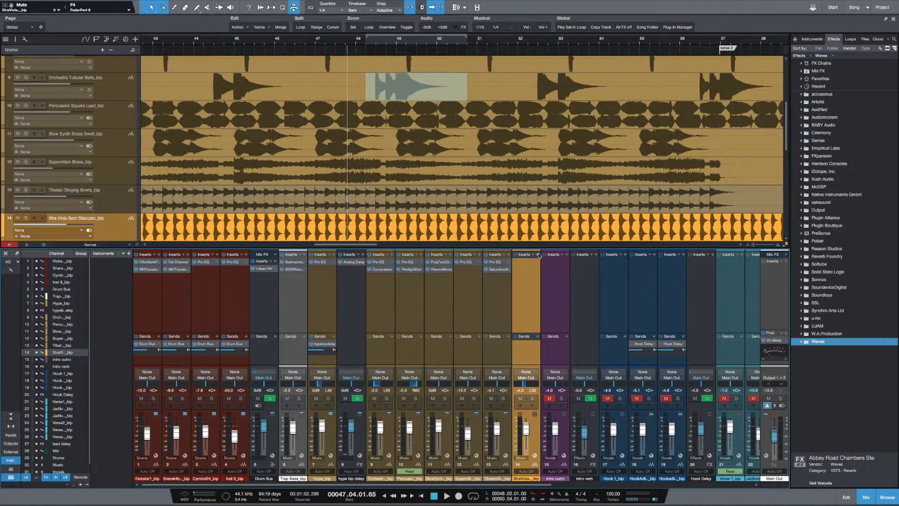
key(space)
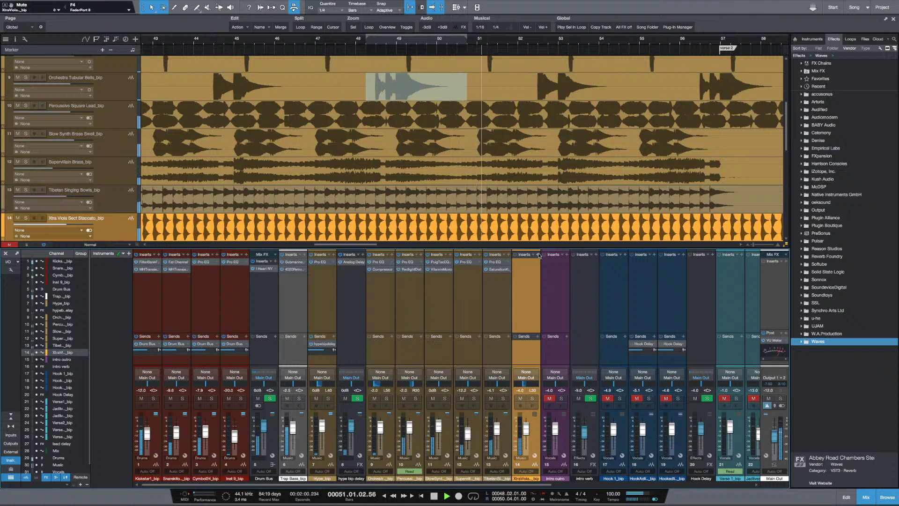
click(539, 255)
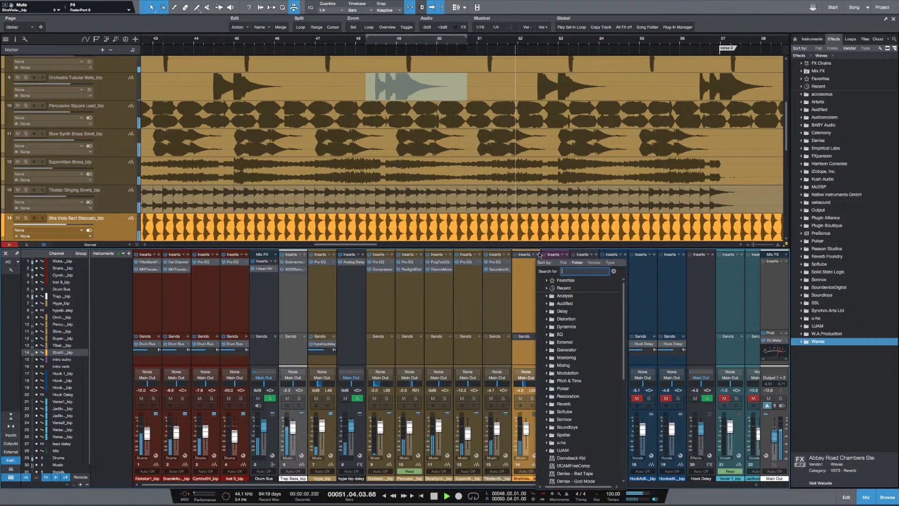
text(pro)
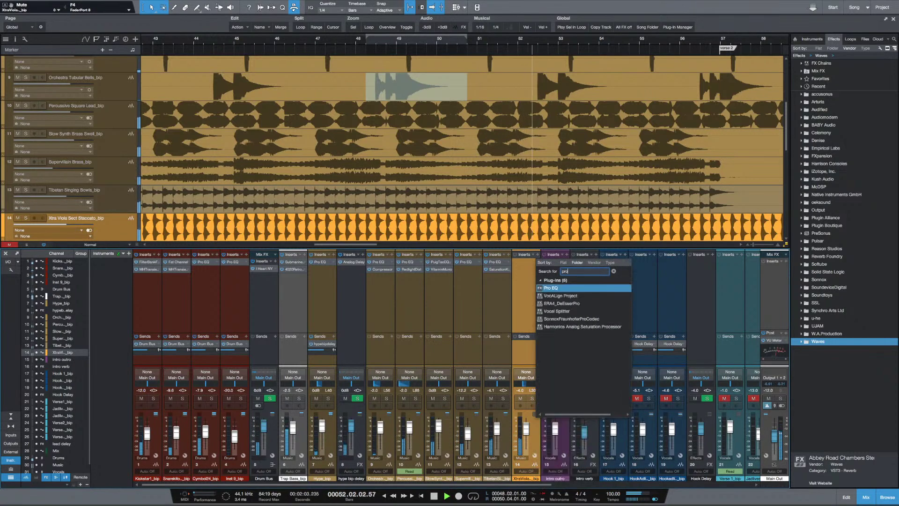
click(558, 288)
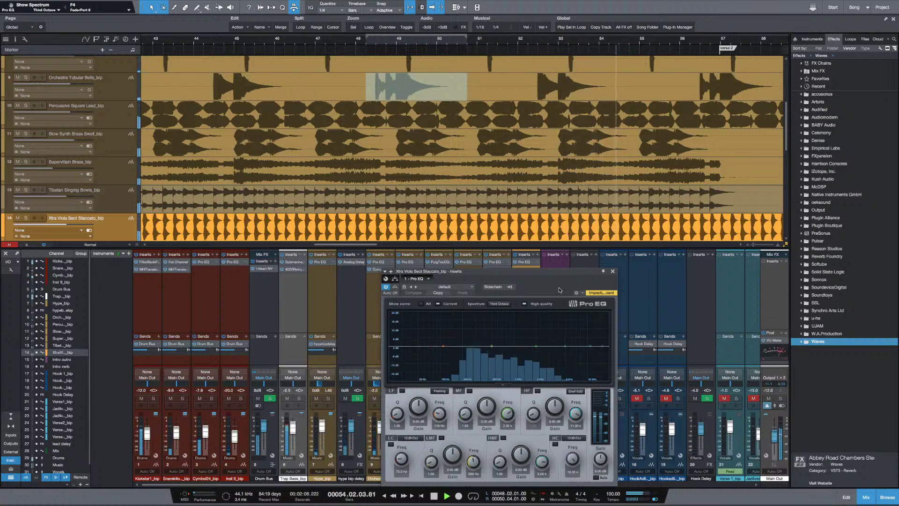
click(613, 271)
Solo the Xtra Viola Sect Staccato track, set its fader to 0 dB, and listen to it before stopping playback
click(531, 398)
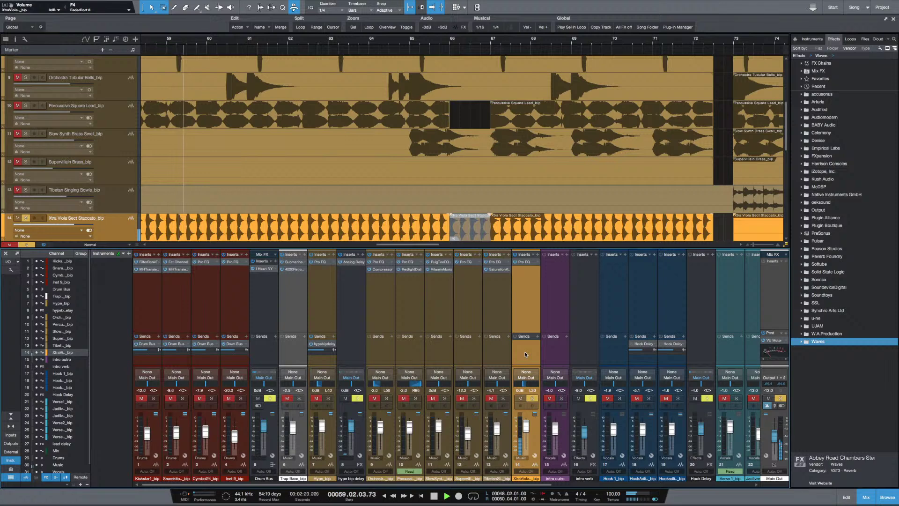
key(e)
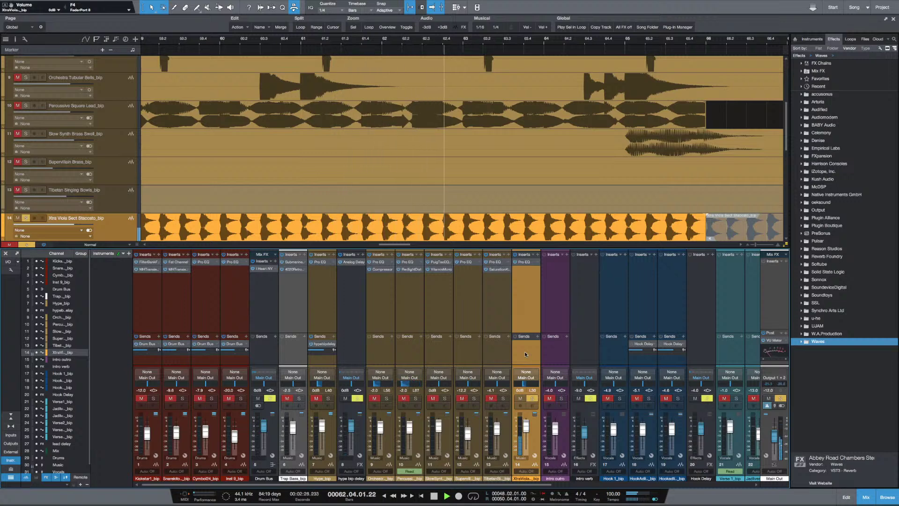
key(space)
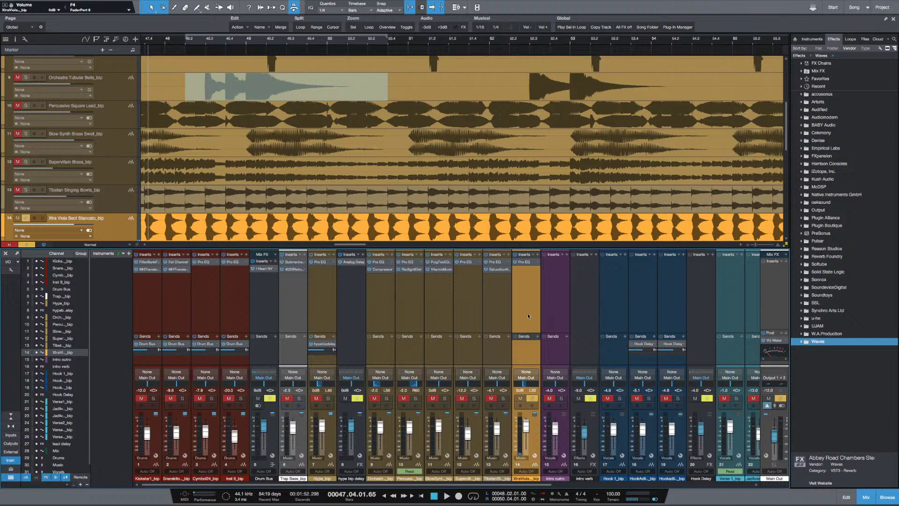
Insert Binaural Pan after Pro EQ on the Xtra Viola Sect Staccato channel
click(536, 264)
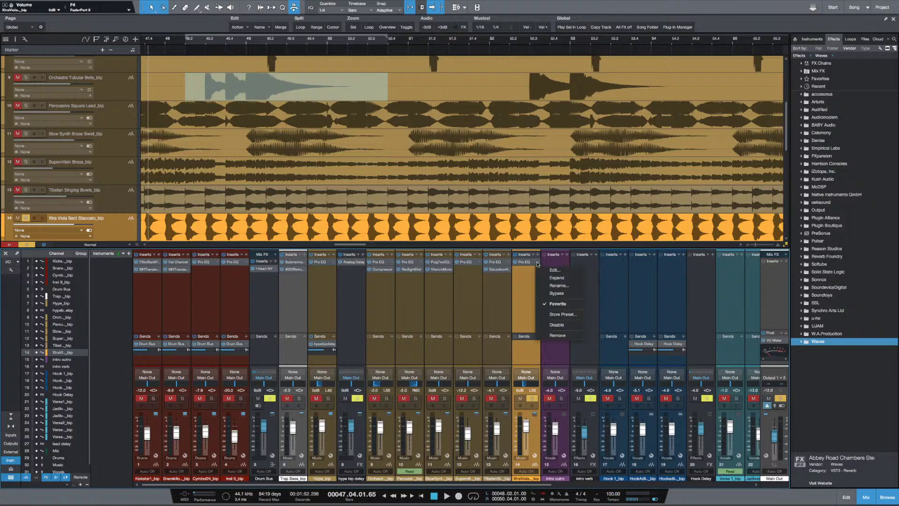
click(524, 274)
click(537, 255)
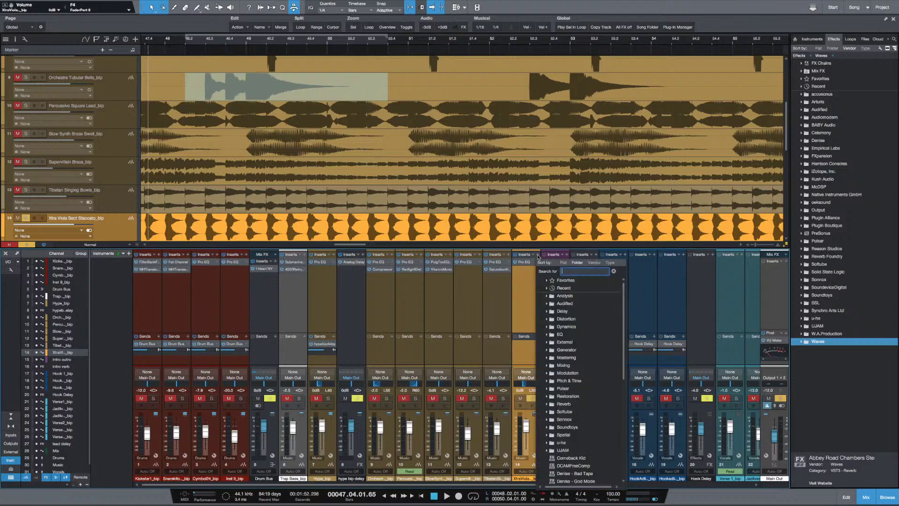
text(bi)
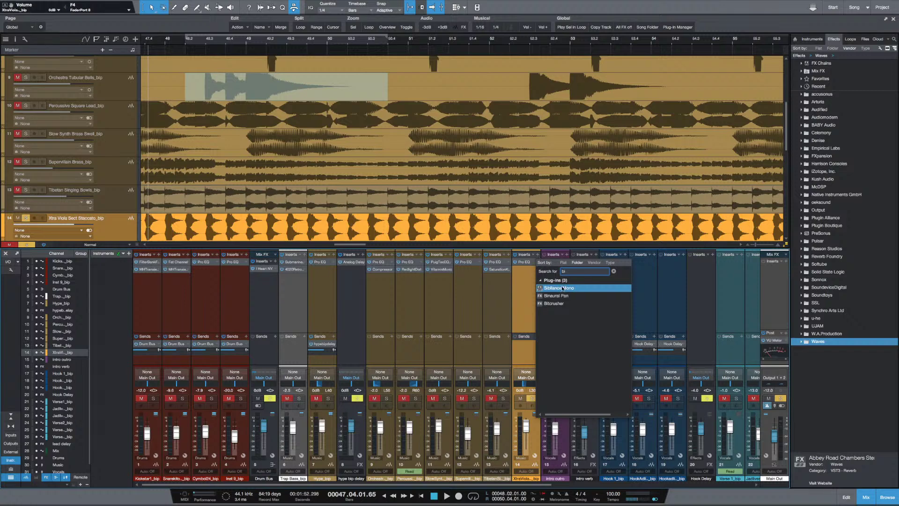
click(557, 295)
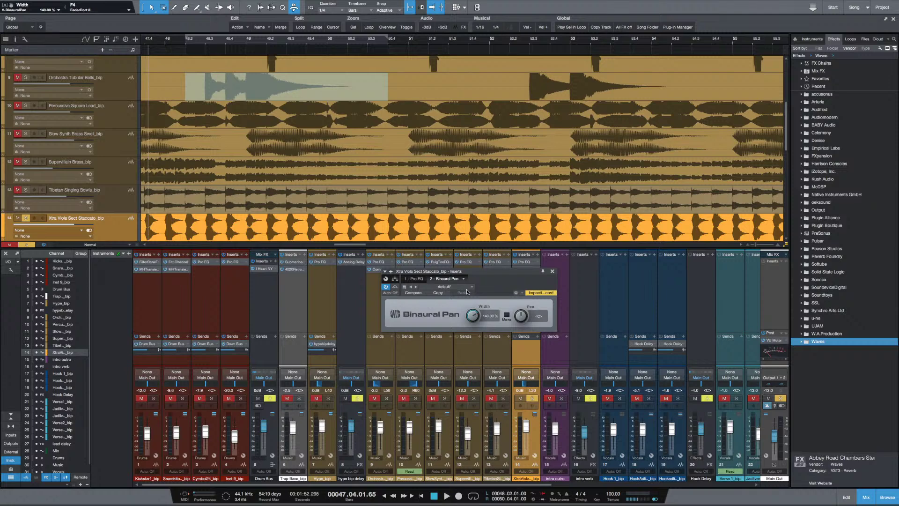
Set the viola's Binaural Pan width to about 150% while comparing against bypass in solo, then stop playback and close its window
key(space)
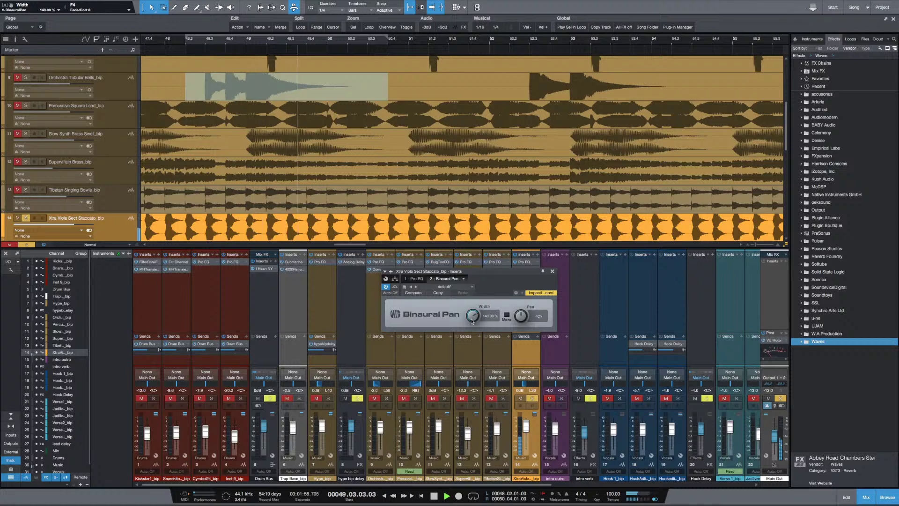
drag(468, 315, 468, 314)
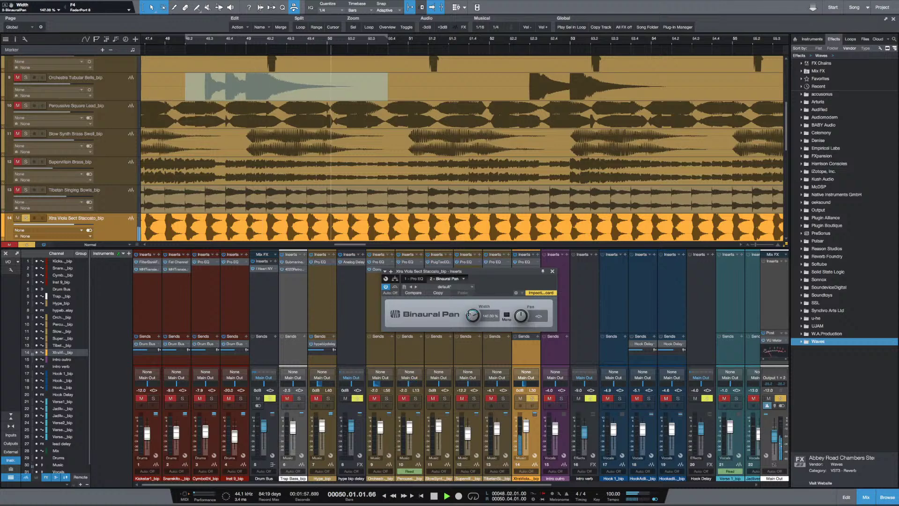
click(395, 287)
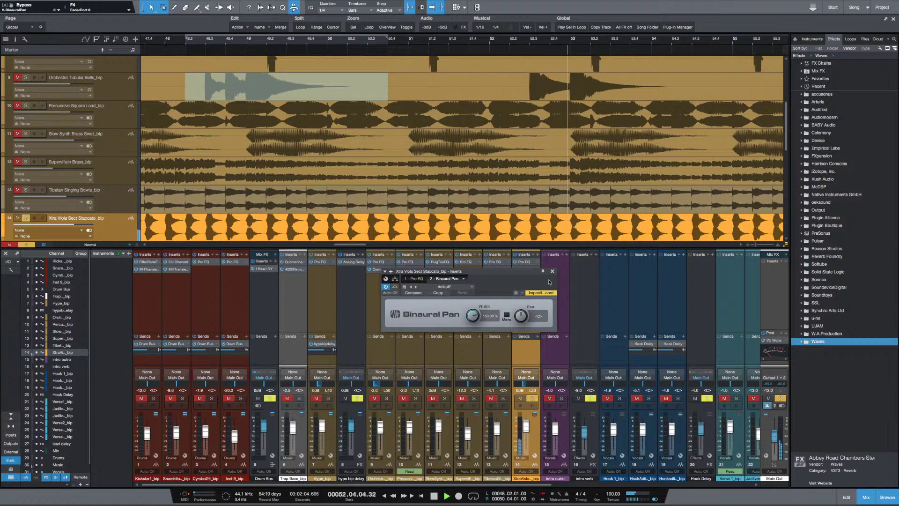
drag(471, 322, 470, 327)
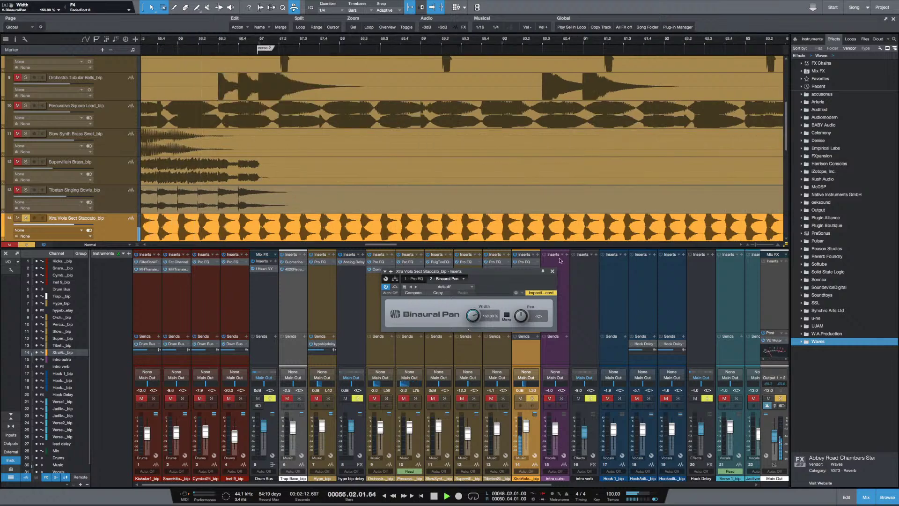
key(space)
click(552, 272)
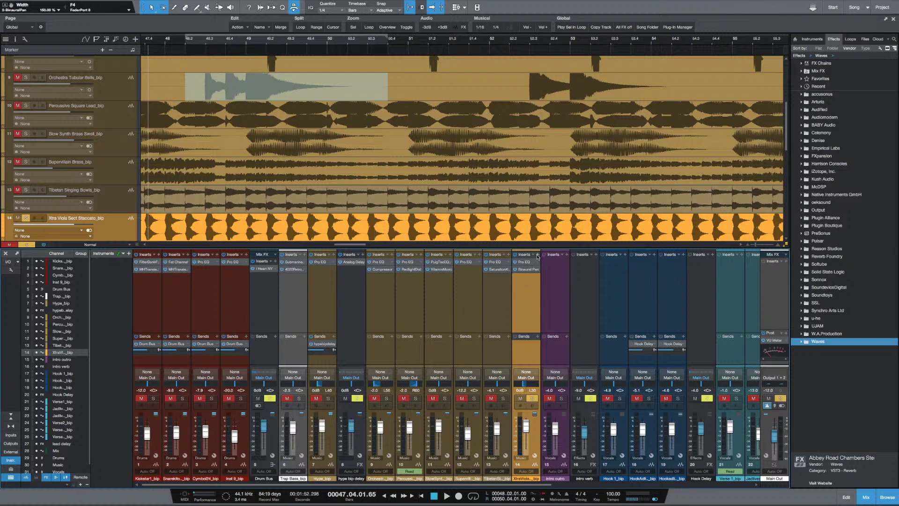
Insert Pulsar Smasher from the Pulsar effects folder after Binaural Pan on the Xtra Viola Sect Staccato channel
click(538, 256)
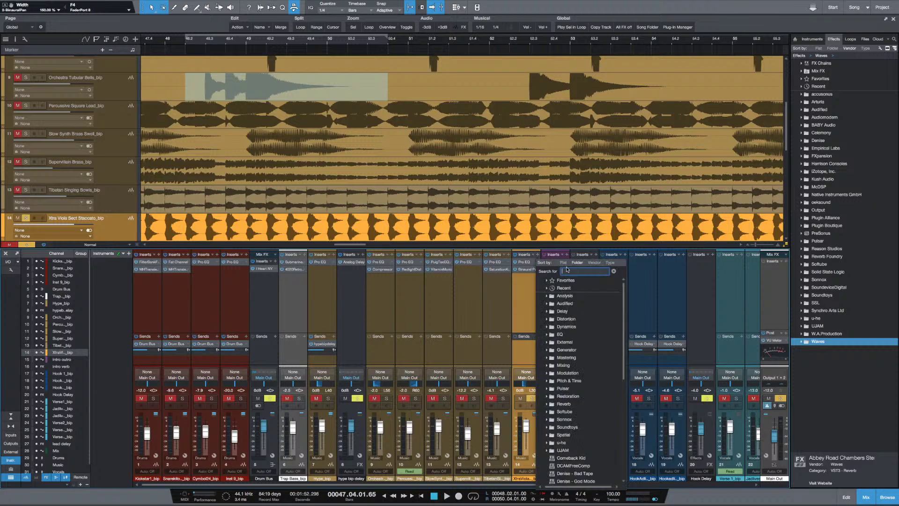
click(520, 281)
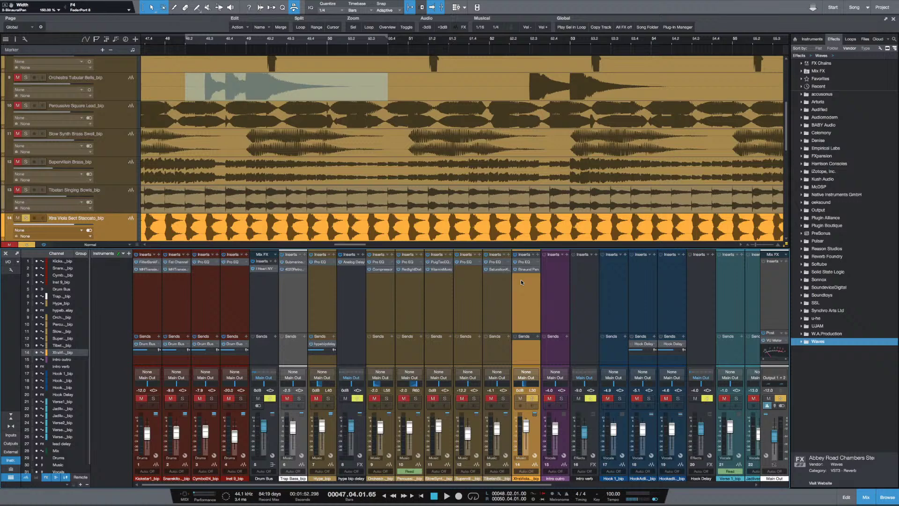
double_click(825, 240)
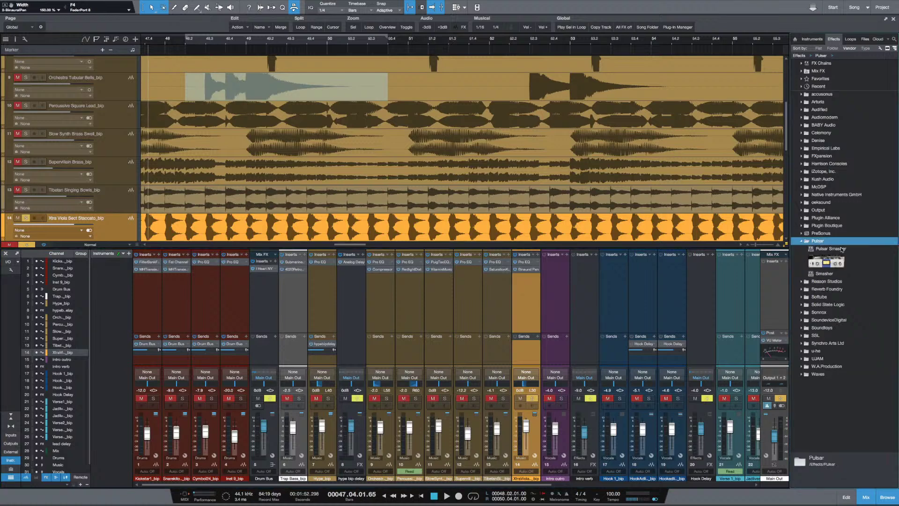
click(842, 253)
drag(839, 257, 523, 280)
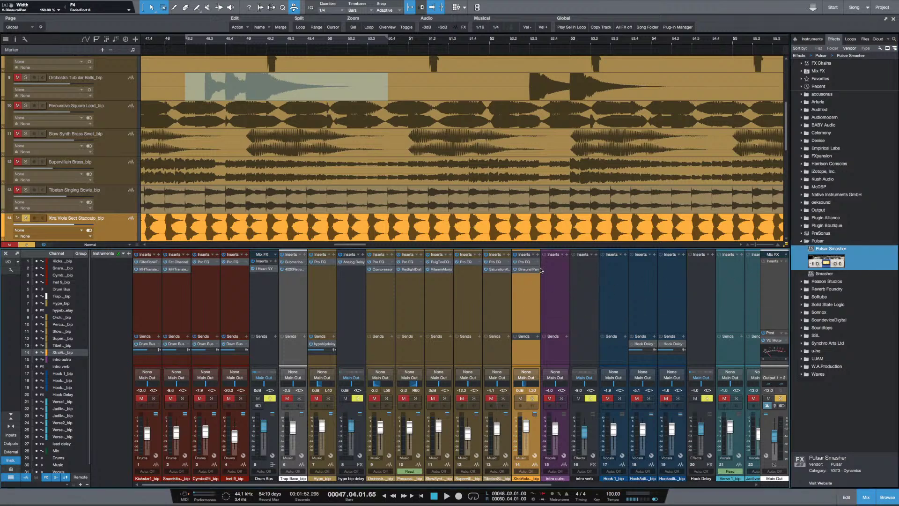
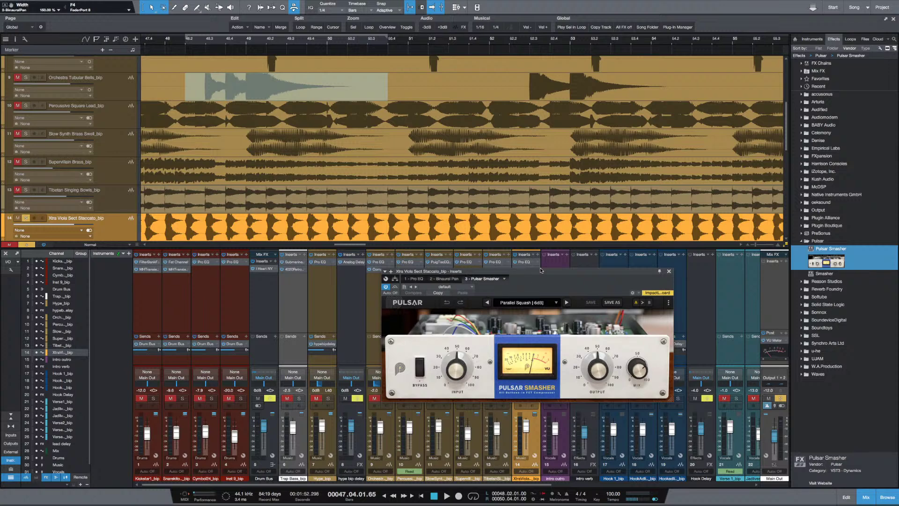
Play the soloed viola and set Pulsar Smasher's output gain to about 13.7 dB, input gain to about -3.6 dB and mix to about 75%
key(space)
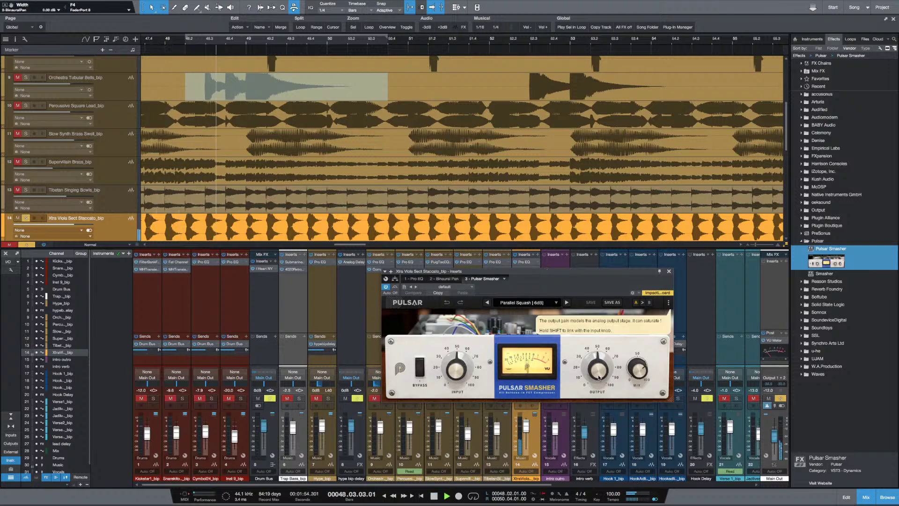
drag(598, 380, 598, 358)
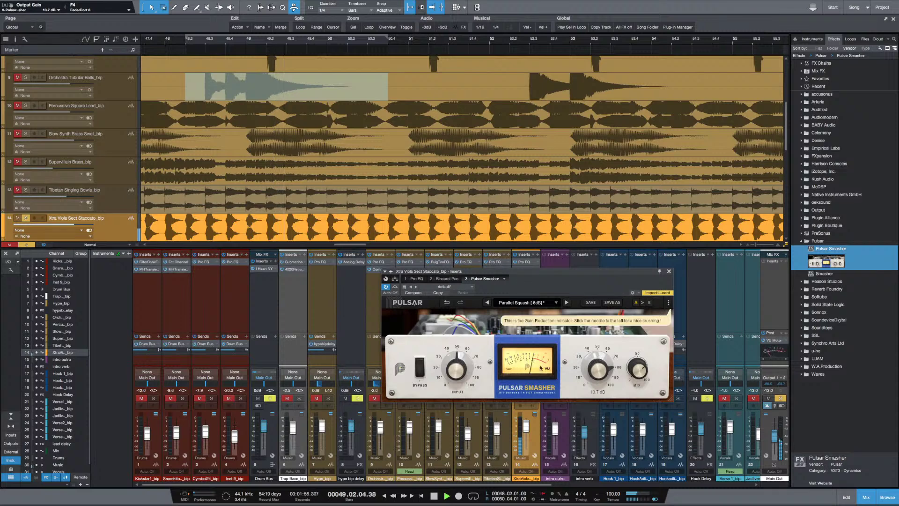
scroll(461, 376, down, 1)
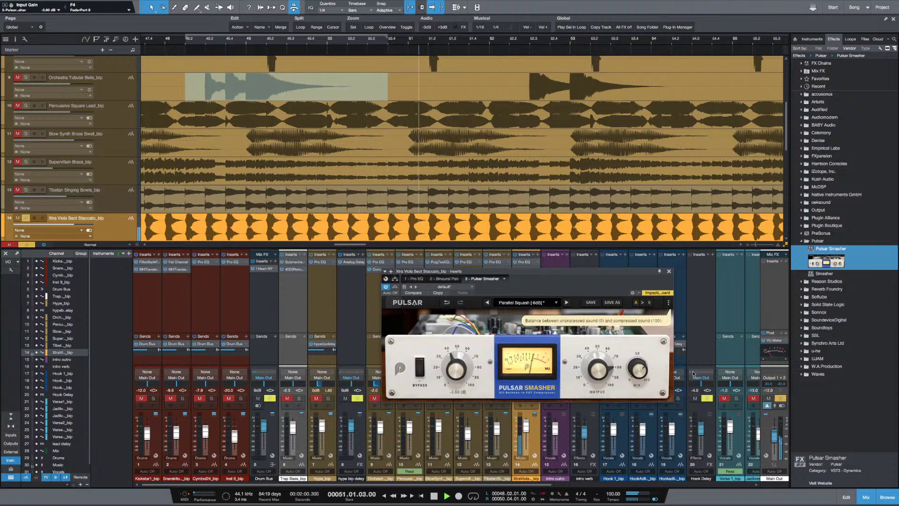
scroll(639, 369, up, 1)
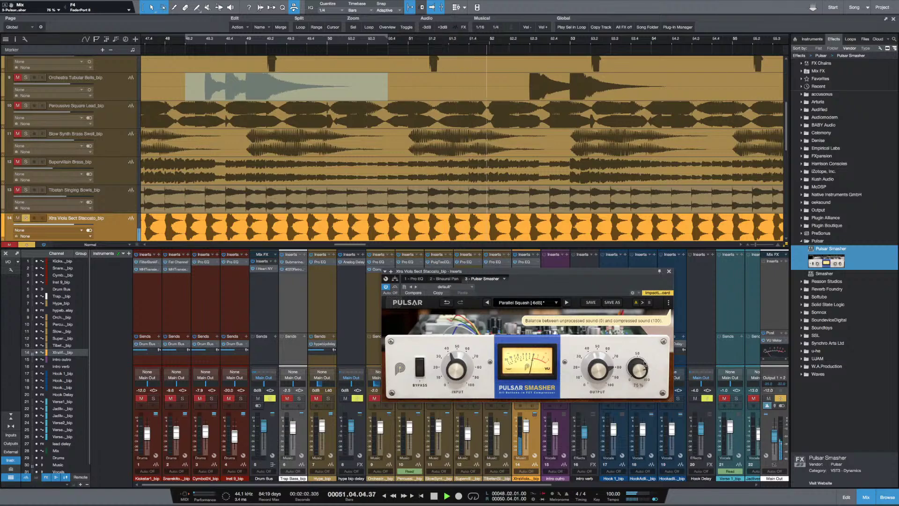
Unsolo the viola and adjust Pulsar Smasher's output gain to about 14.2 dB while listening in the full mix
drag(617, 274, 600, 217)
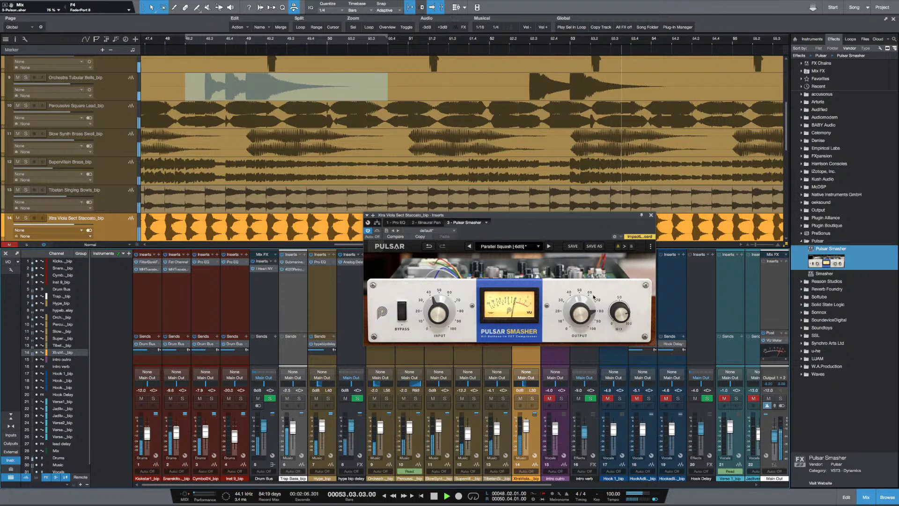
mouse_move(579, 324)
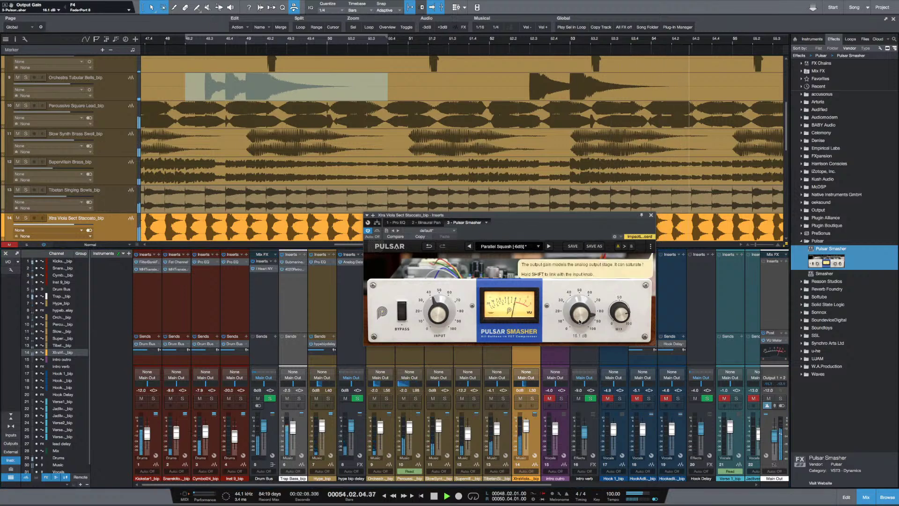
scroll(580, 323, down, 3)
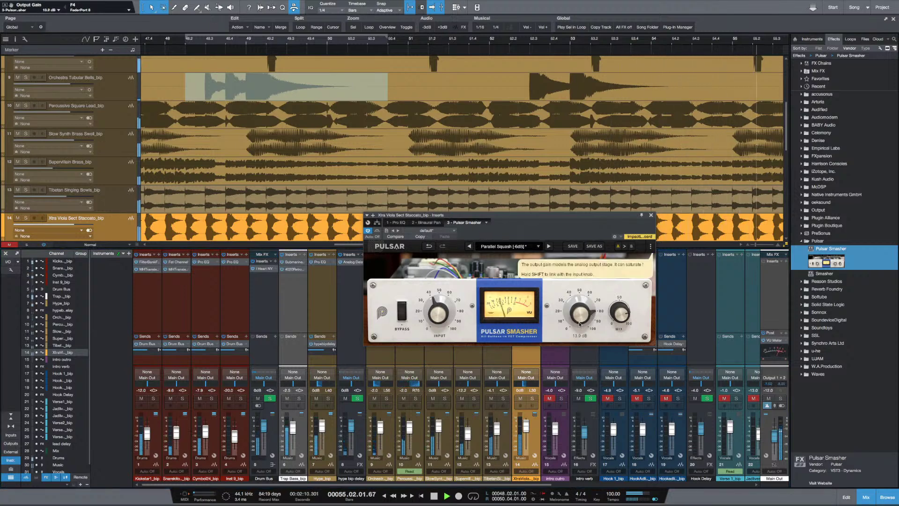
scroll(580, 322, down, 1)
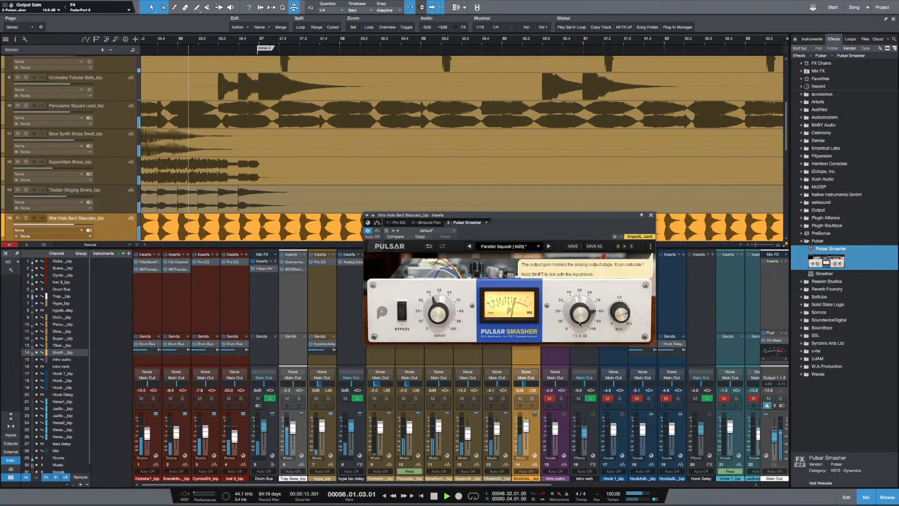
scroll(579, 323, up, 1)
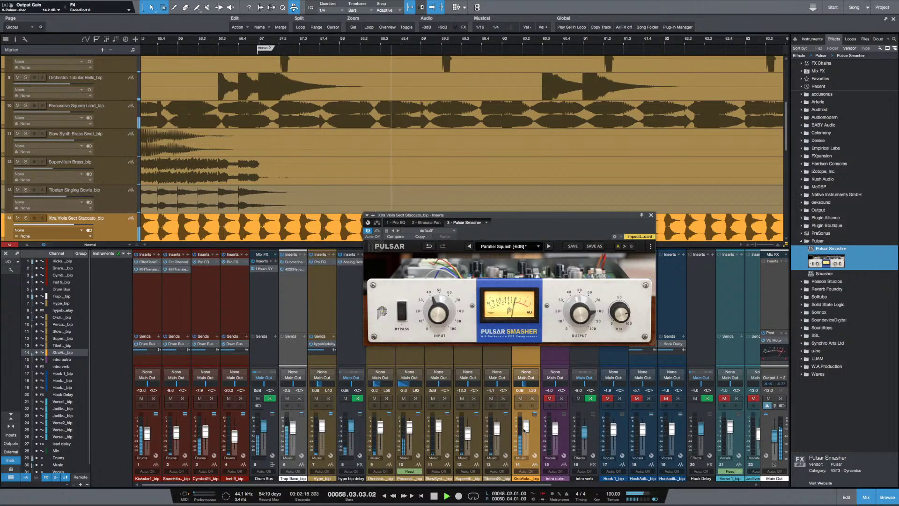
Balance the viola with its fader at about -5 dB and Pulsar Smasher's output gain at about 17.3 dB, and close the plug-in window
scroll(524, 430, down, 2)
scroll(525, 430, down, 3)
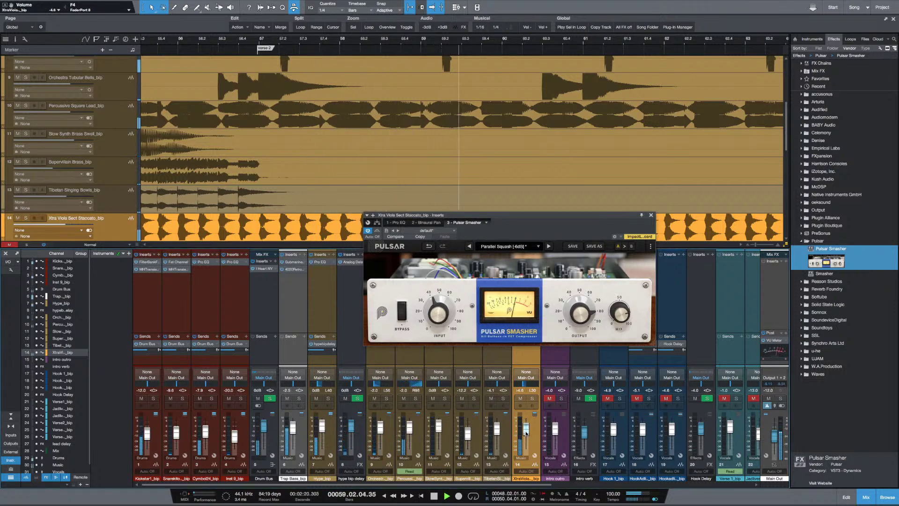
scroll(525, 433, up, 2)
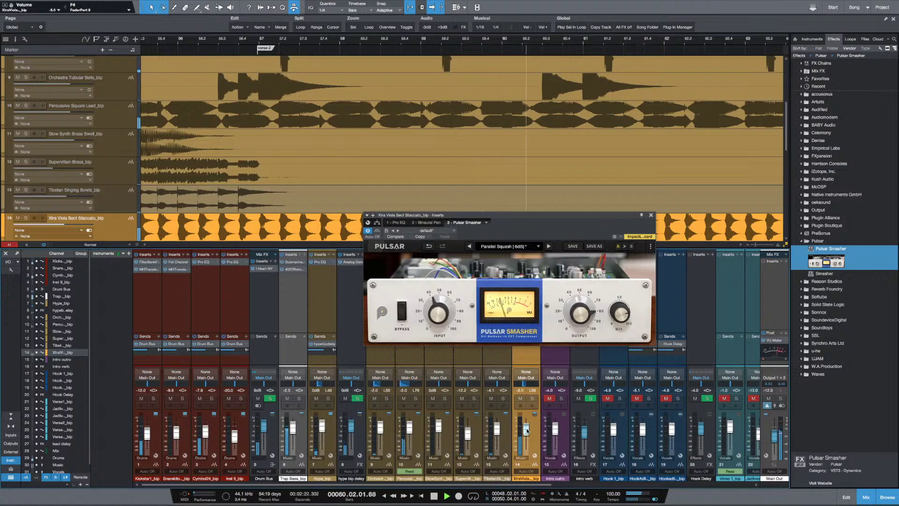
mouse_move(618, 332)
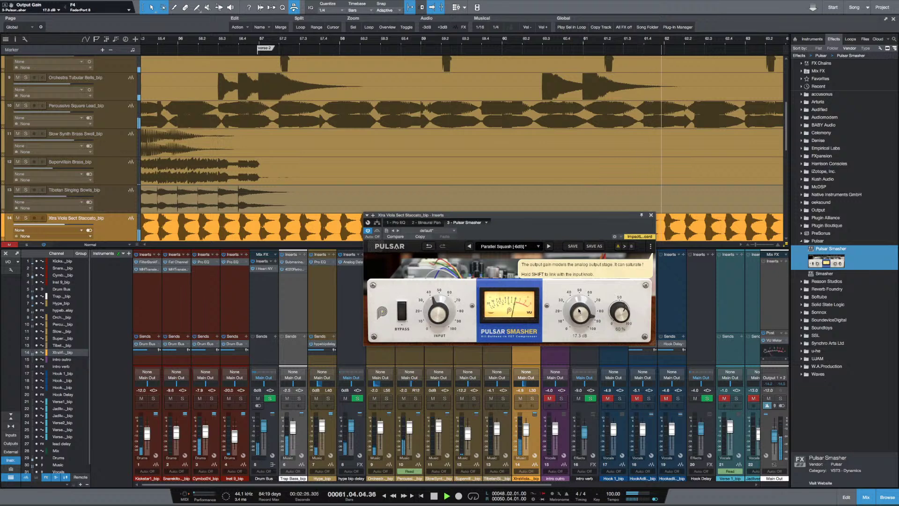
click(650, 216)
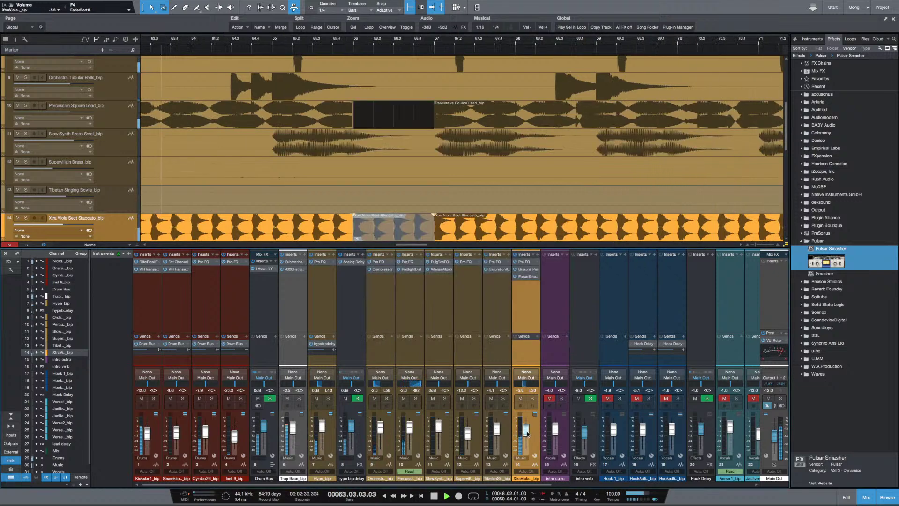
Center the viola channel's pan and set its fader to about -5.5 dB against the full mix, then stop playback
drag(526, 428, 529, 447)
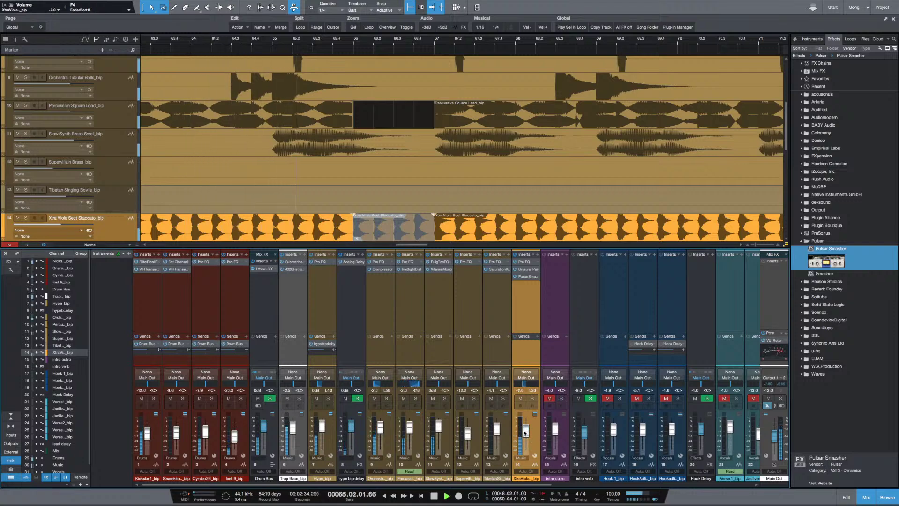
click(533, 390)
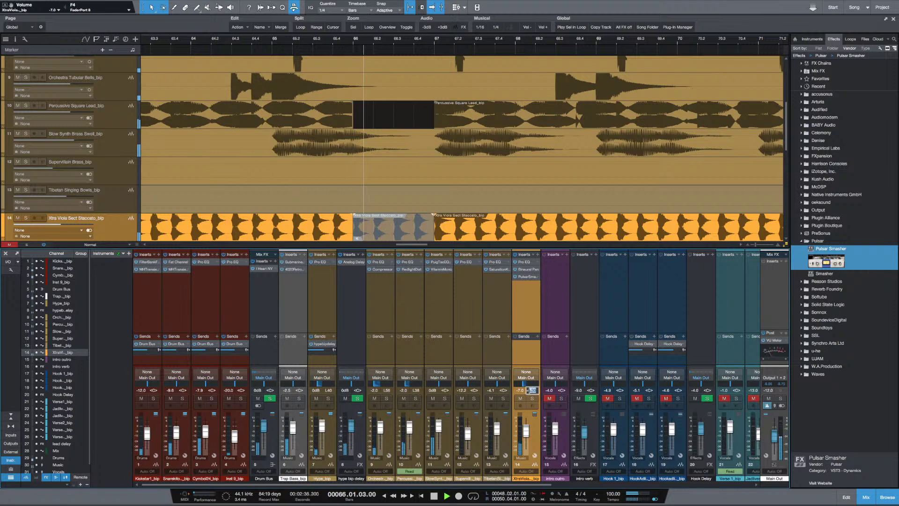
text(0)
key(Return)
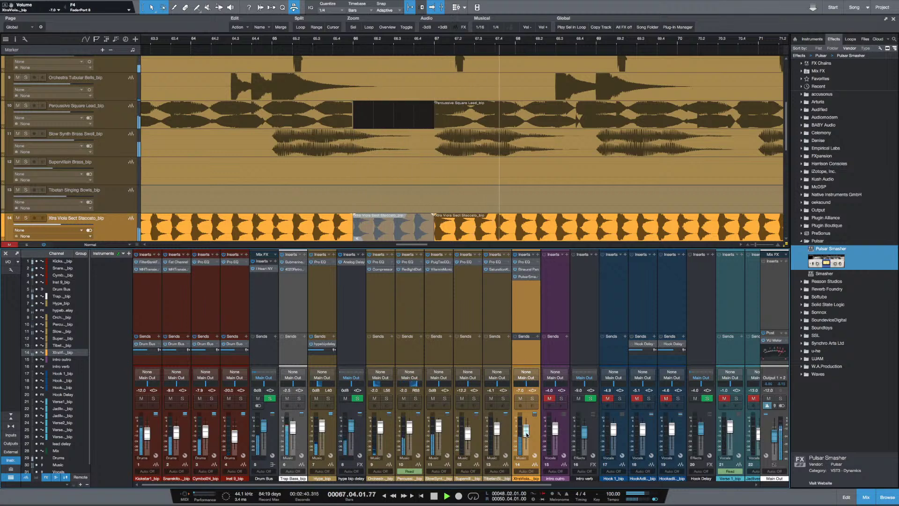
drag(526, 435, 527, 433)
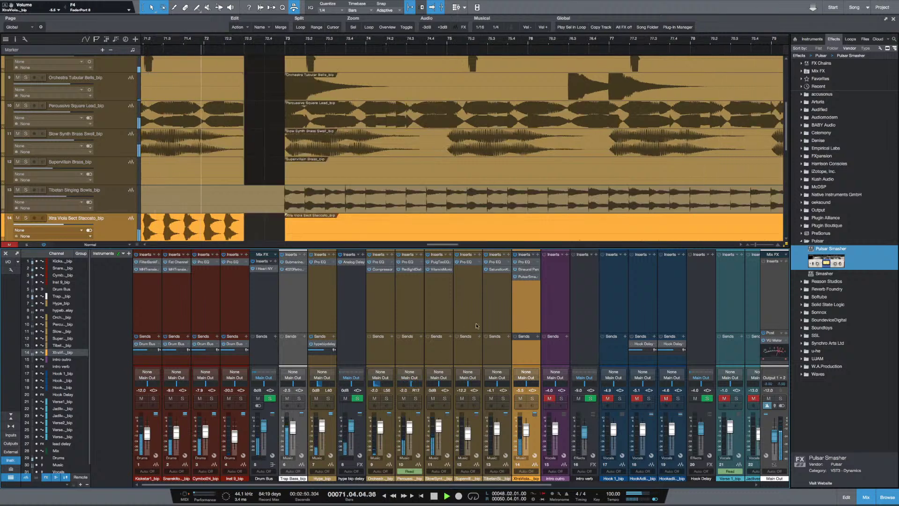
key(space)
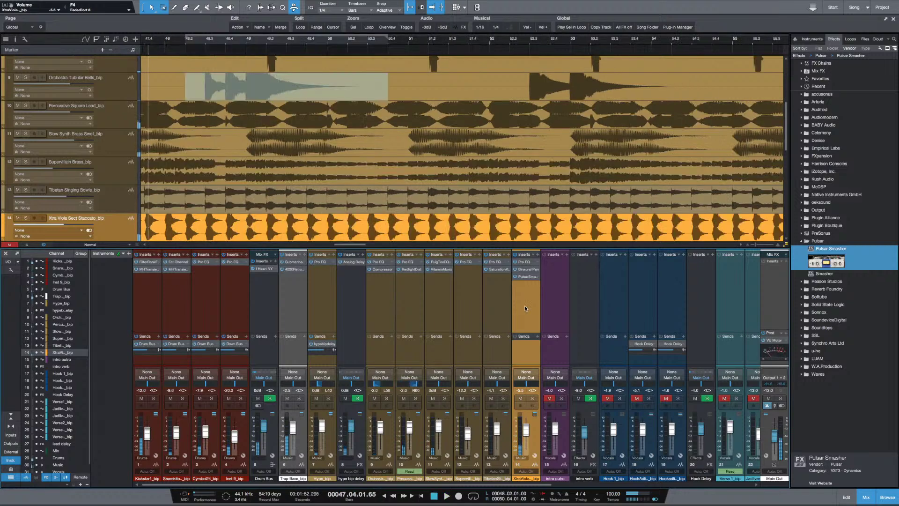
Add a new FX channel as a send from the Xtra Viola Sect Staccato channel
key(w)
key(w)
key(w)
key(w)
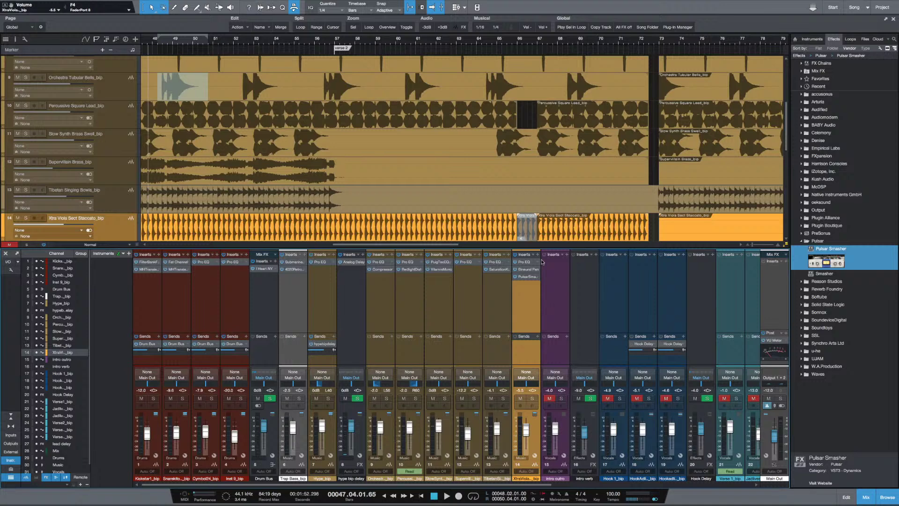
click(538, 336)
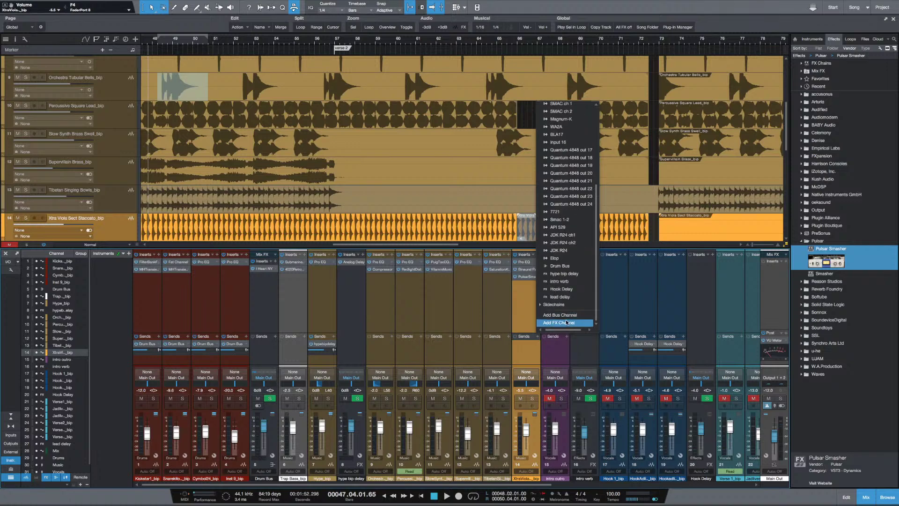
click(564, 322)
Insert the LittlePlate reverb on the new FX channel
click(567, 256)
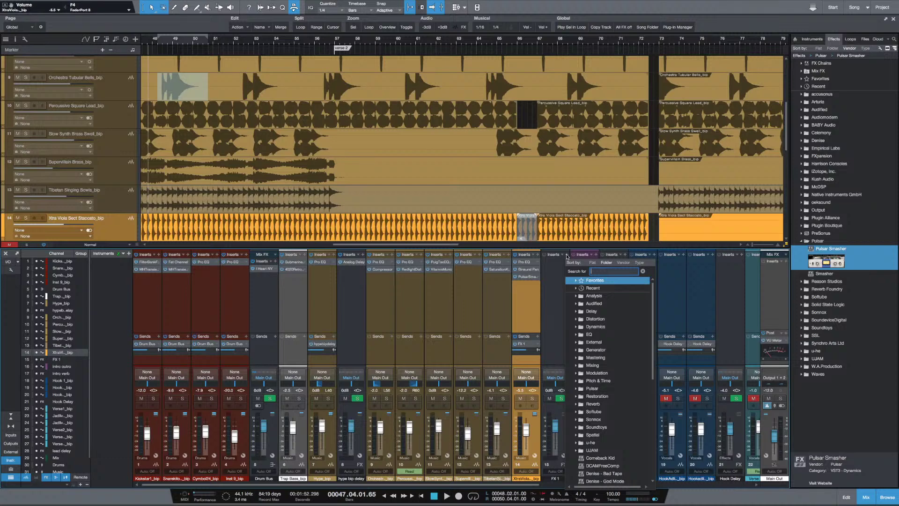
text(litt)
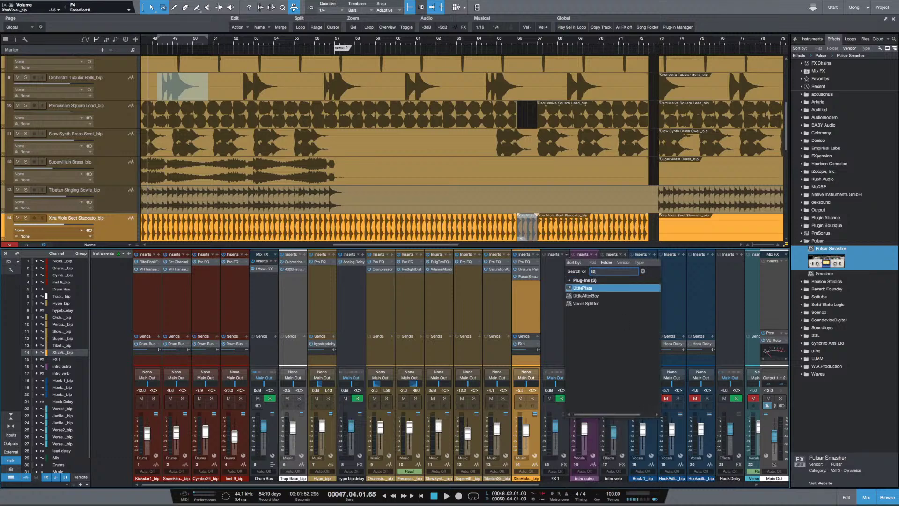
click(589, 289)
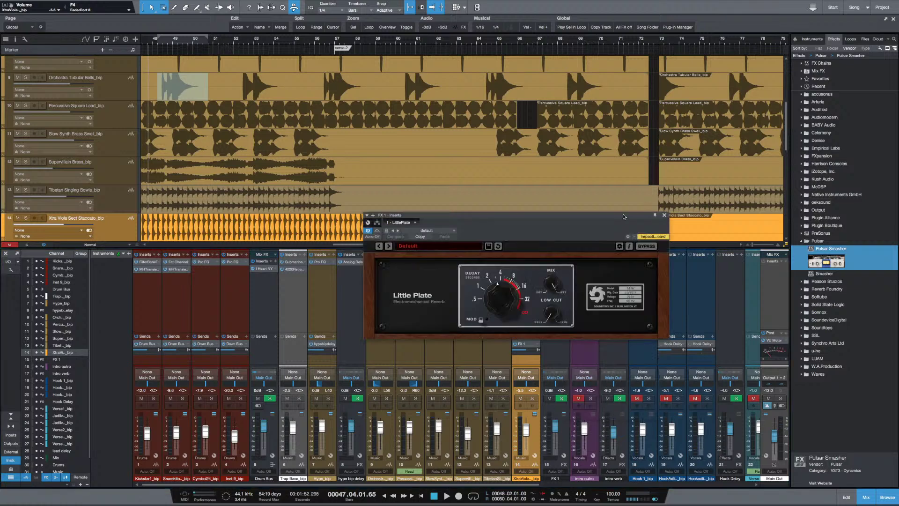
drag(623, 216, 638, 172)
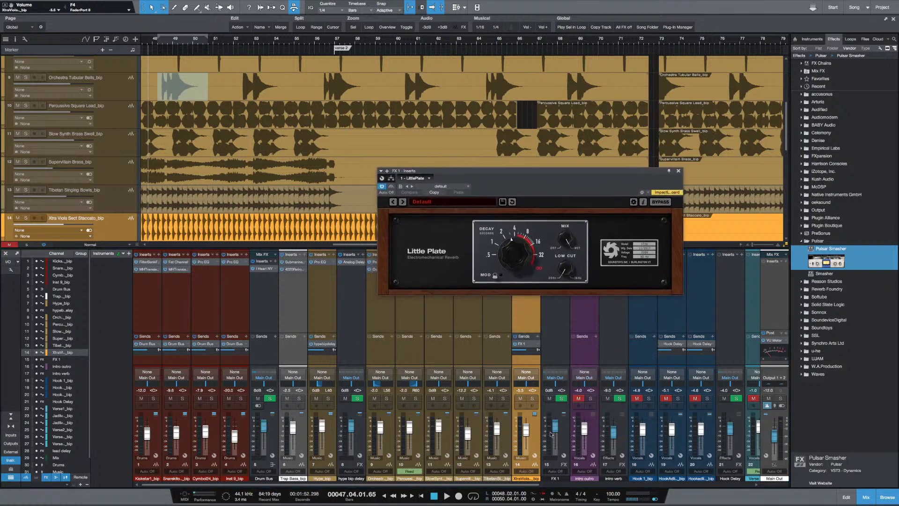
Rename the new FX channel as strings reverb
click(554, 478)
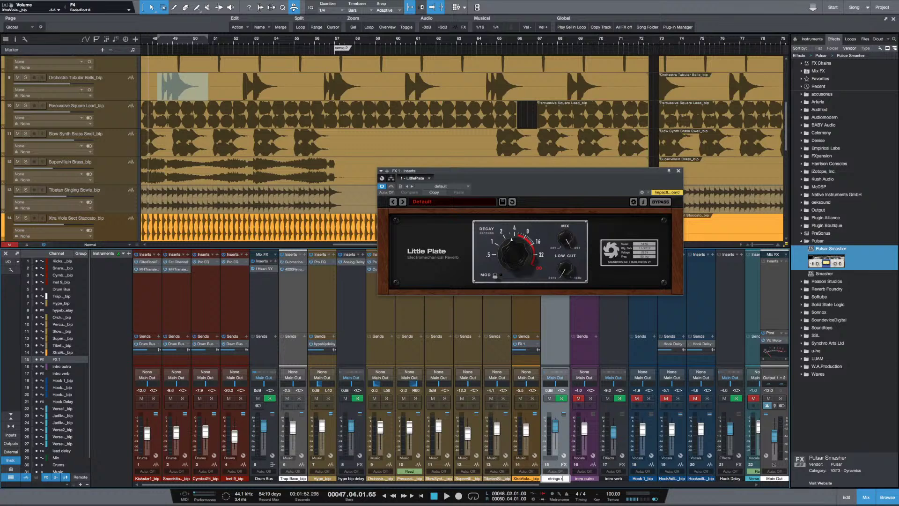
text(strings reverb)
key(Return)
Close the LittlePlate window and remove the plug-in from the strings reverb channel
click(678, 171)
right_click(560, 262)
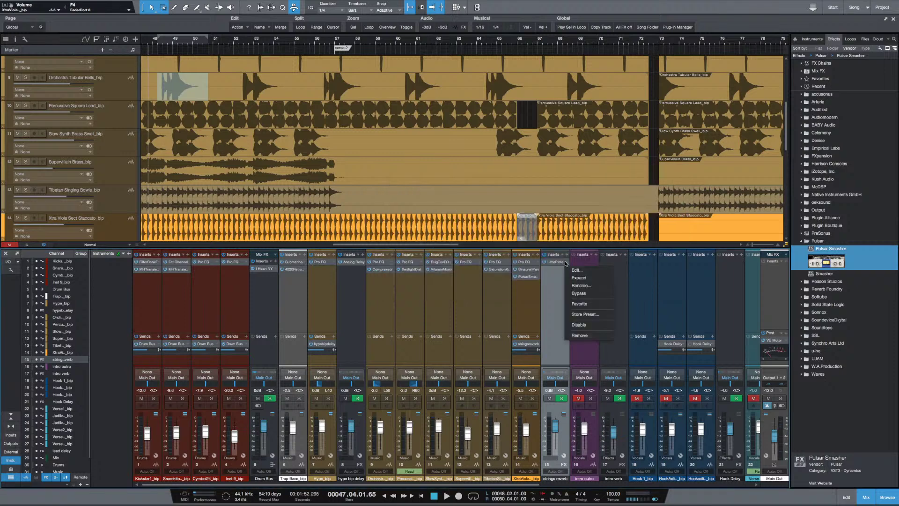
click(580, 335)
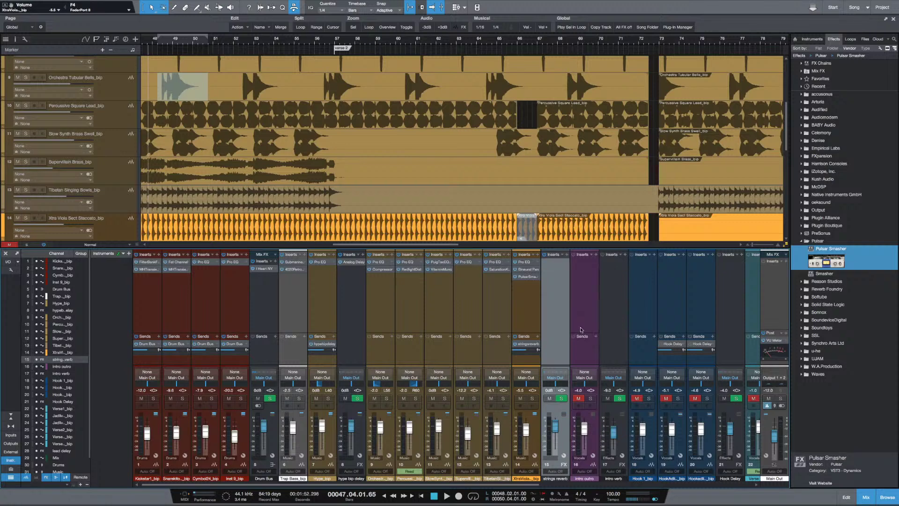
Insert OneKnob Wetter Stereo on the strings reverb channel and move its window clear of the viola channel
click(567, 255)
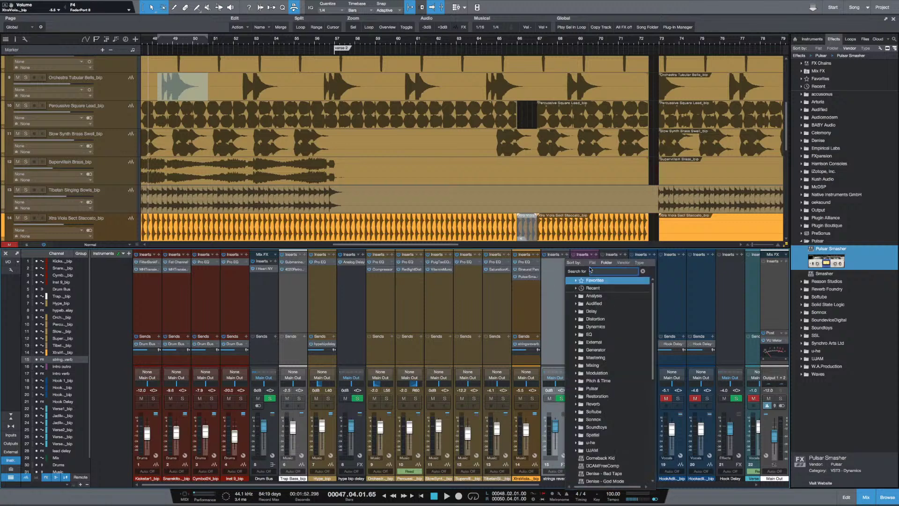
text(one)
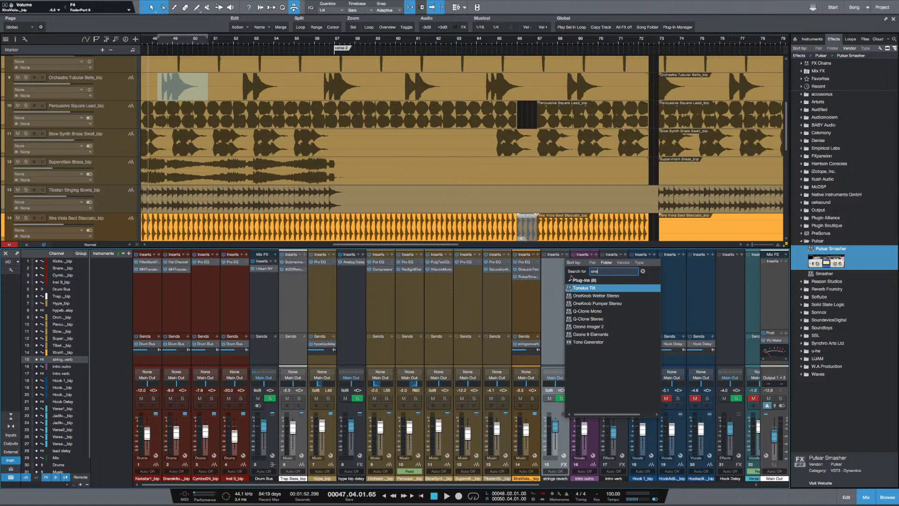
click(592, 295)
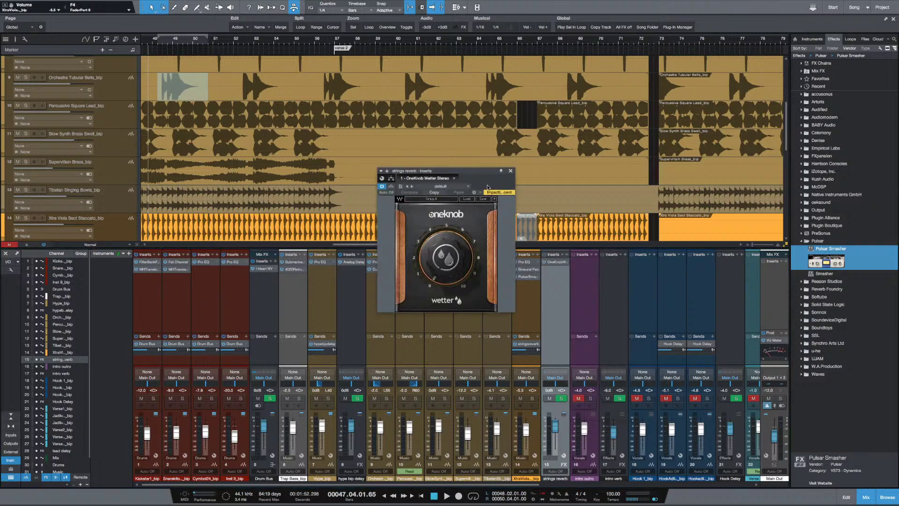
drag(478, 173, 675, 238)
Set OneKnob Wetter to about 1.8 during playback, listening to the viola both in solo and in the full mix
key(space)
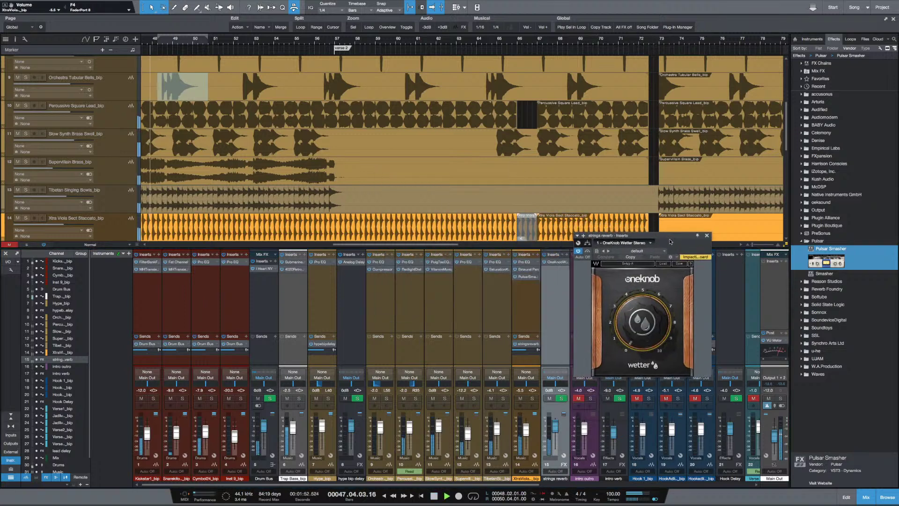
click(533, 398)
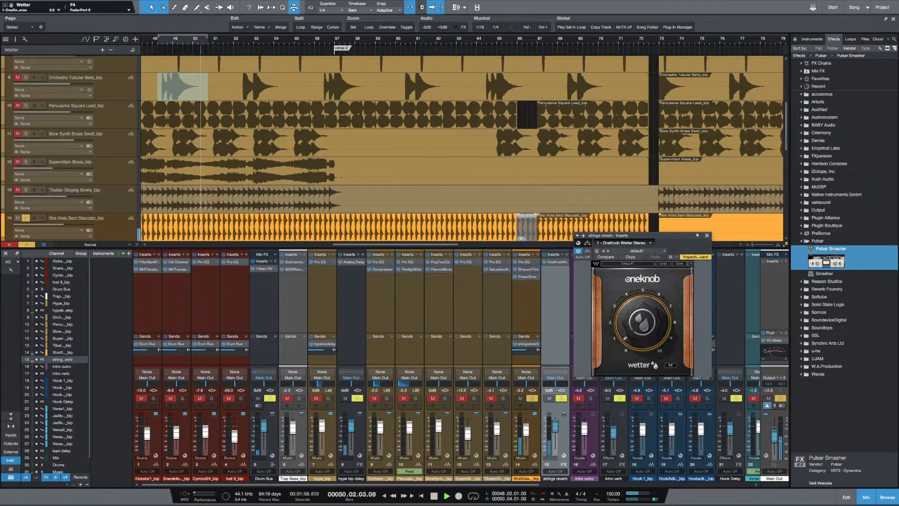
click(531, 398)
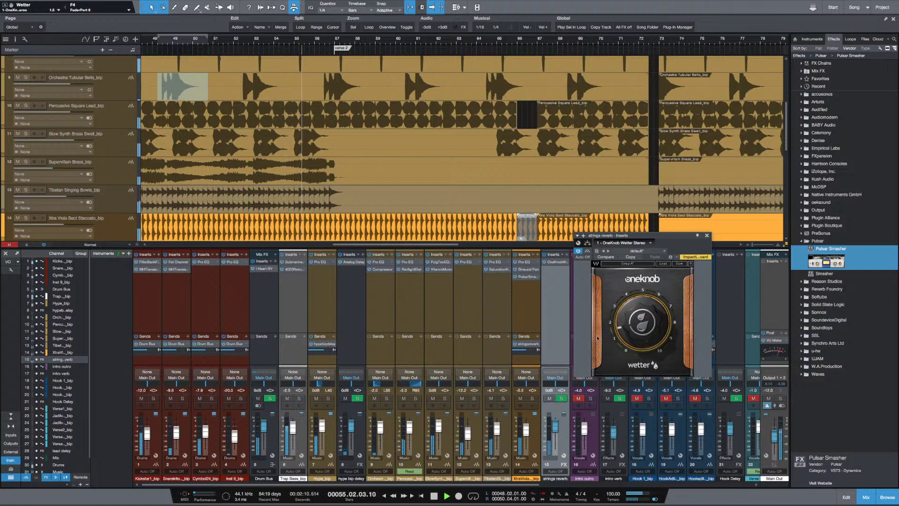
Compare the mix with the strings reverb muted and unmuted, then restart playback from an earlier point in the song
click(548, 398)
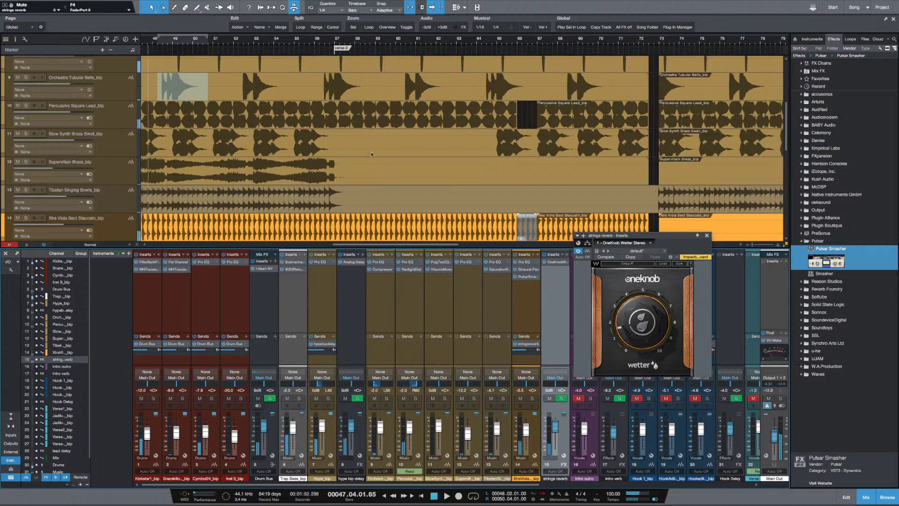
key(space)
click(166, 124)
key(space)
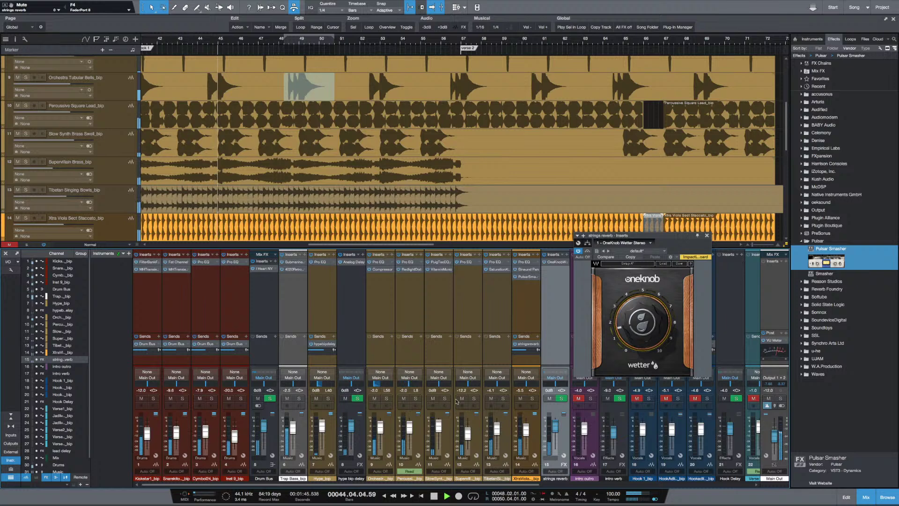
Lower the viola staccato channel's volume to about -7.5 dB while the full mix plays
mouse_move(524, 353)
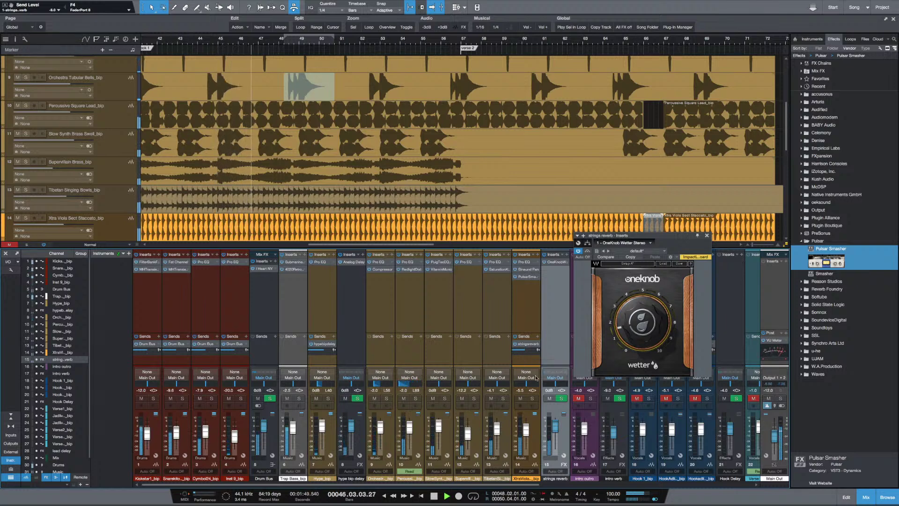
scroll(529, 436, down, 3)
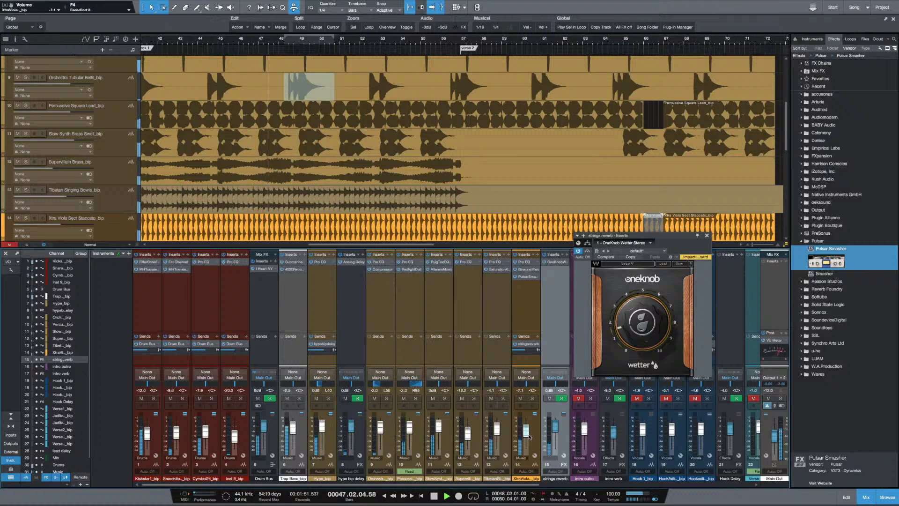
scroll(529, 435, down, 1)
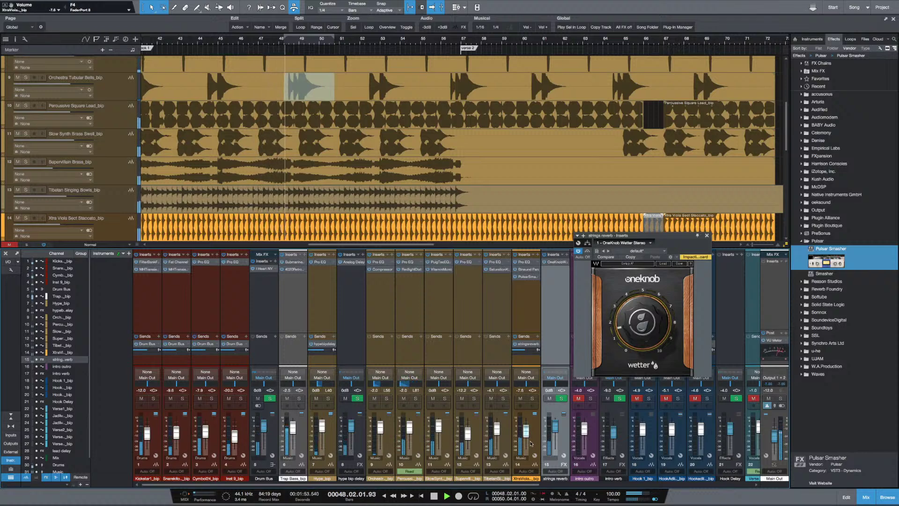
Solo the viola staccato, compare OneKnob Wetter bypassed and active, and stop playback
click(531, 398)
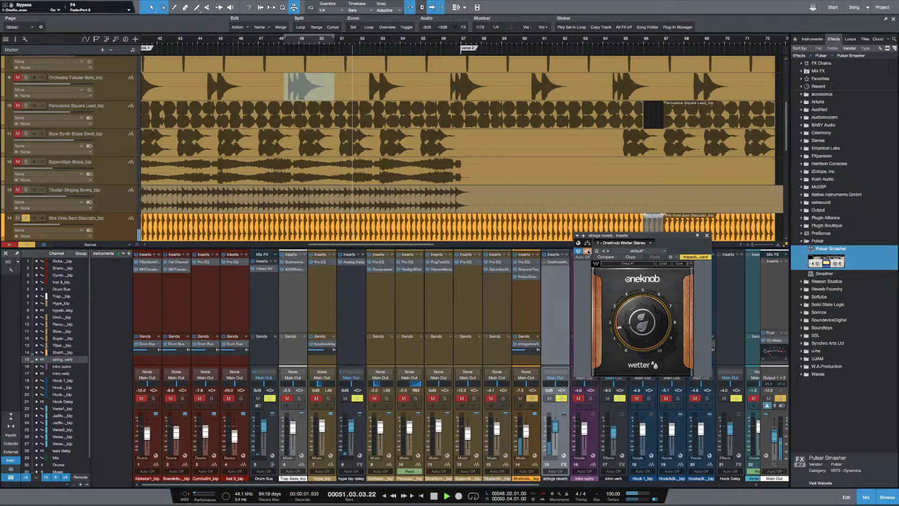
click(588, 252)
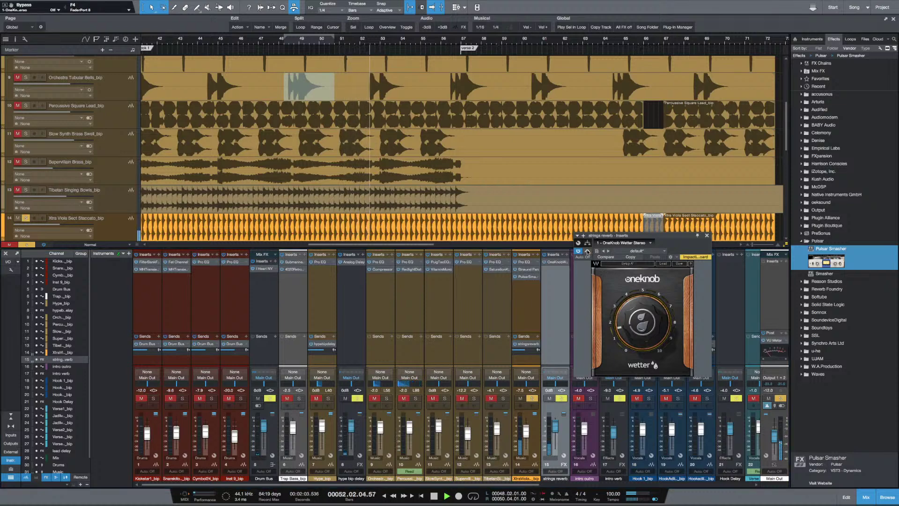
key(space)
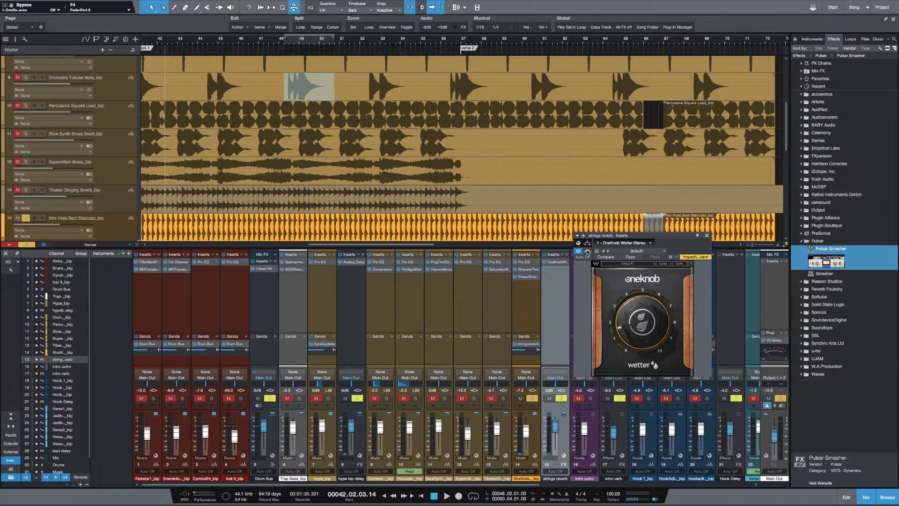
Close the OneKnob Wetter window, hide the browser, and select Hook 1 with the whole song's vocal tracks and remaining mixer channels in view
click(706, 236)
key(F5)
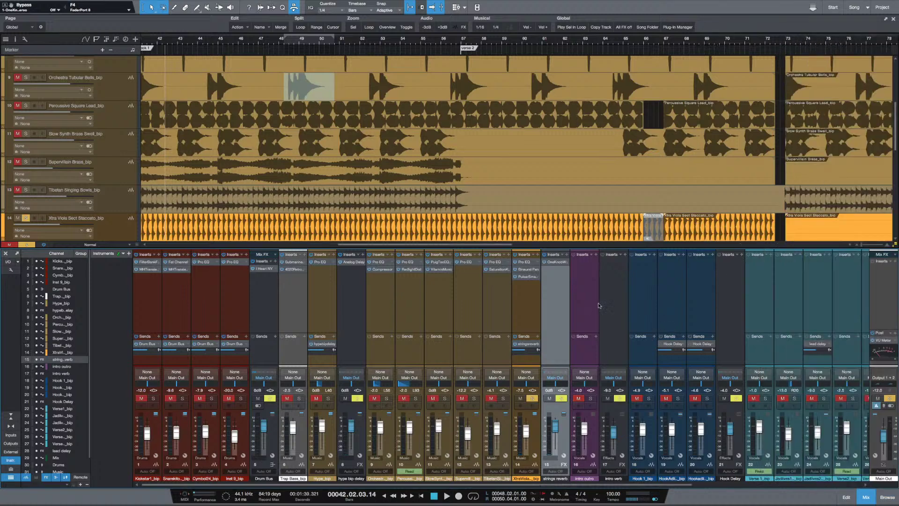
click(640, 293)
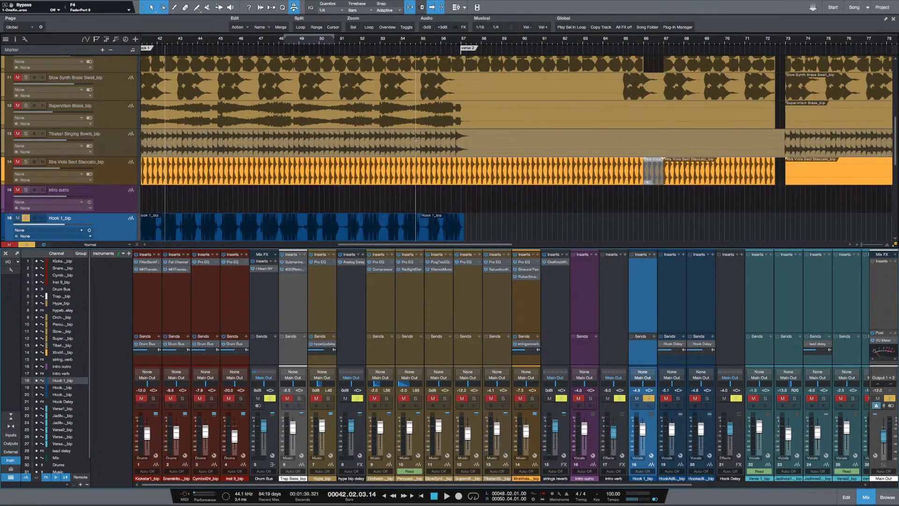
key(z)
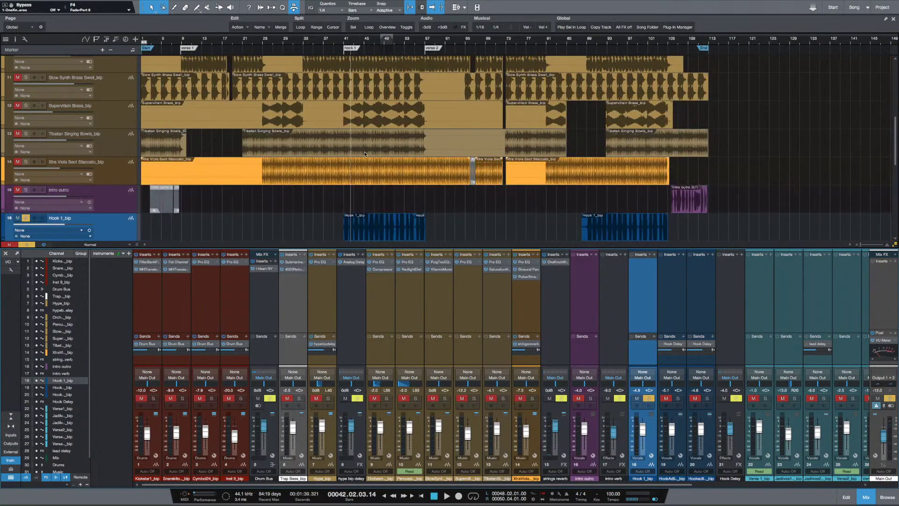
scroll(343, 166, down, 3)
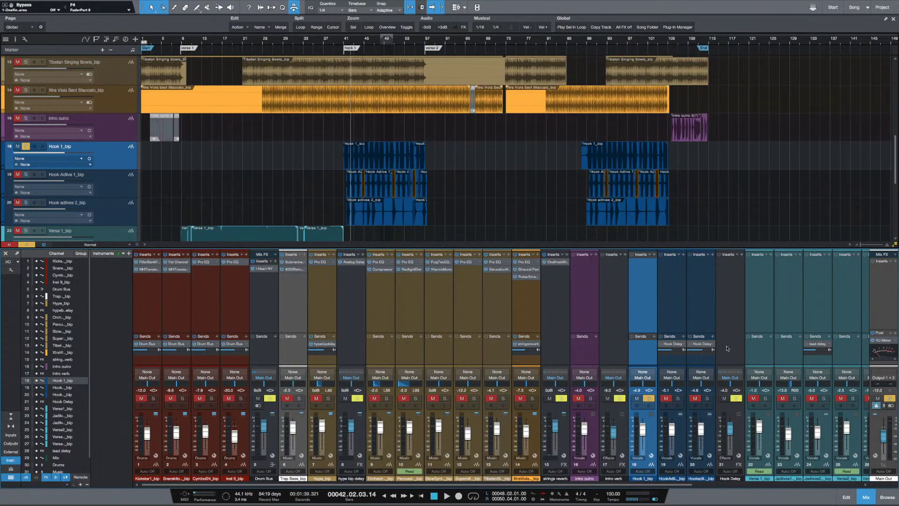
scroll(759, 475, right, 5)
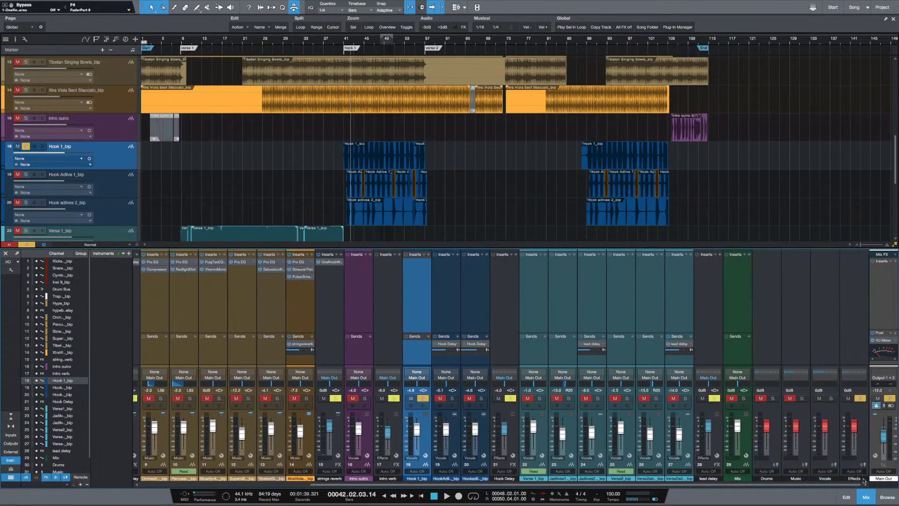
Clear all channel solos and play the full mix from bar 8, just before verse 1
click(787, 399)
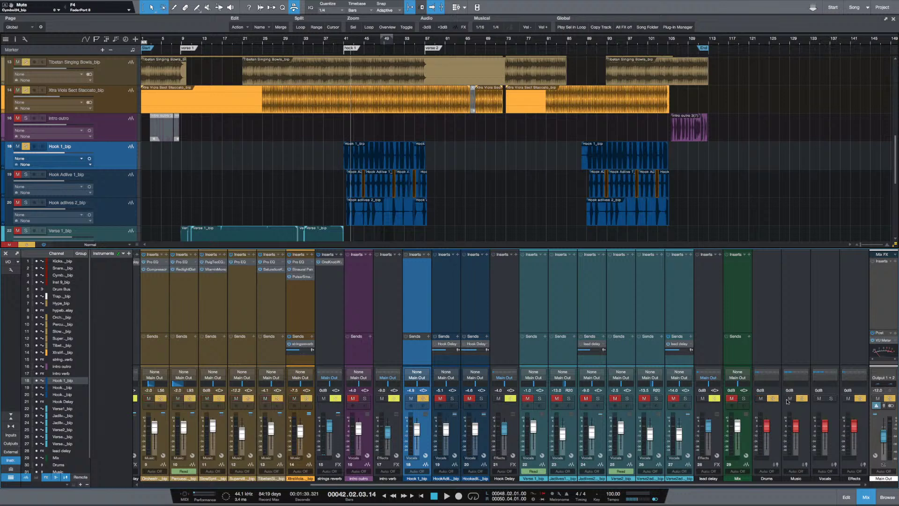
click(773, 398)
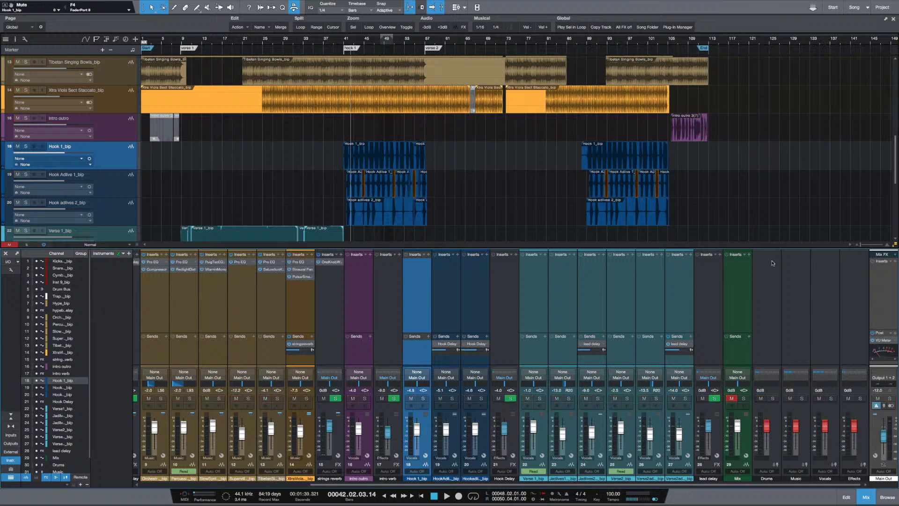
key(comma)
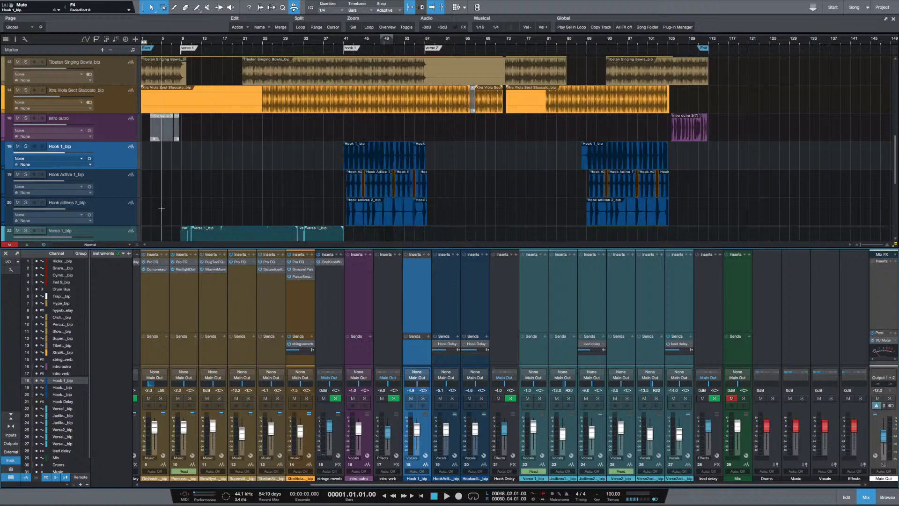
click(176, 184)
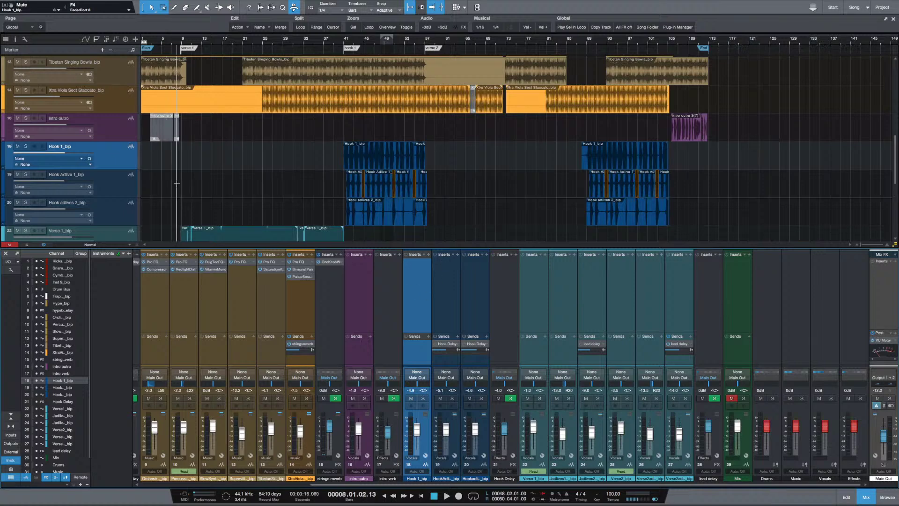
key(space)
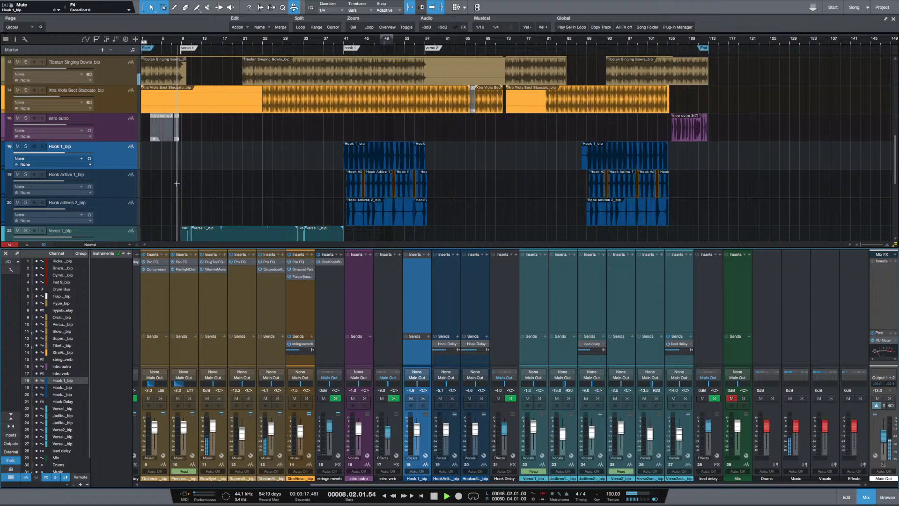
key(e)
key(e)
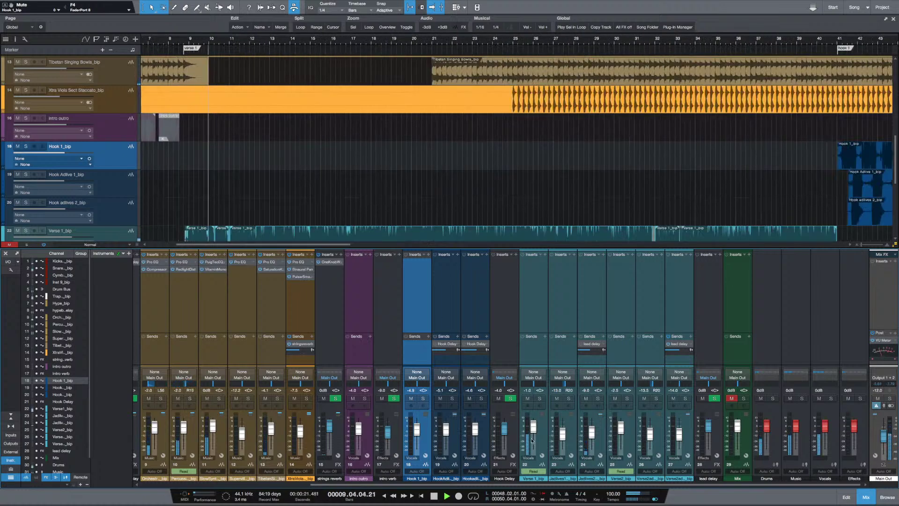
Lower the Verse 1 and viola staccato levels slightly while verse 1 plays, and stop playback
drag(533, 431, 533, 432)
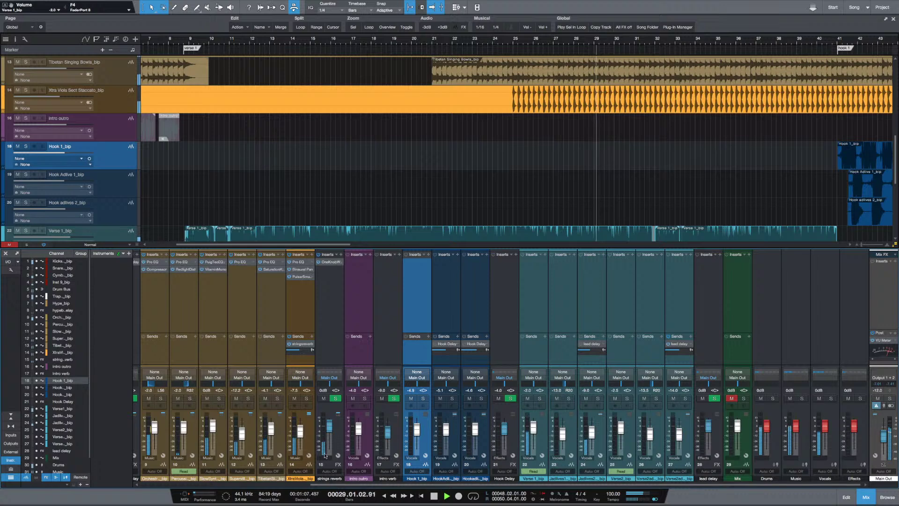
drag(302, 437, 303, 438)
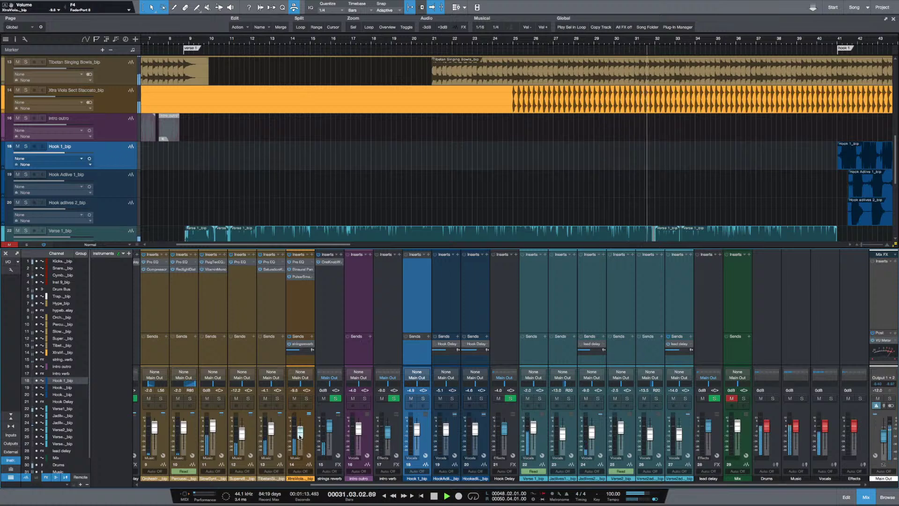
scroll(299, 437, up, 2)
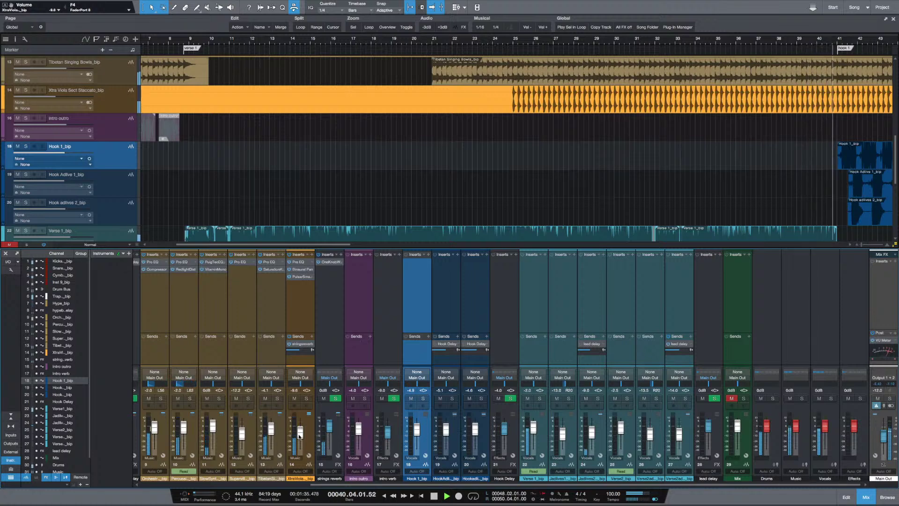
key(space)
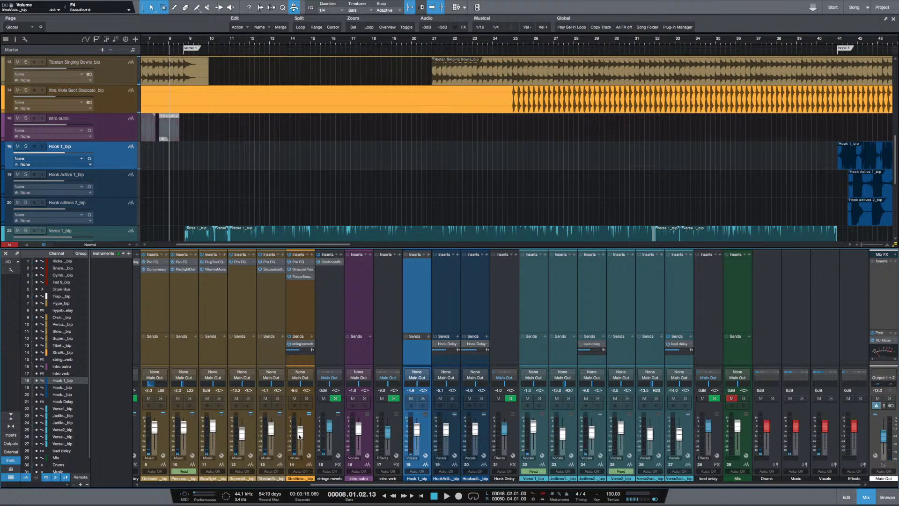
Place the playhead at bar 15, select the Verse 1 track and insert RX 7 De-clip on its channel
scroll(368, 178, down, 4)
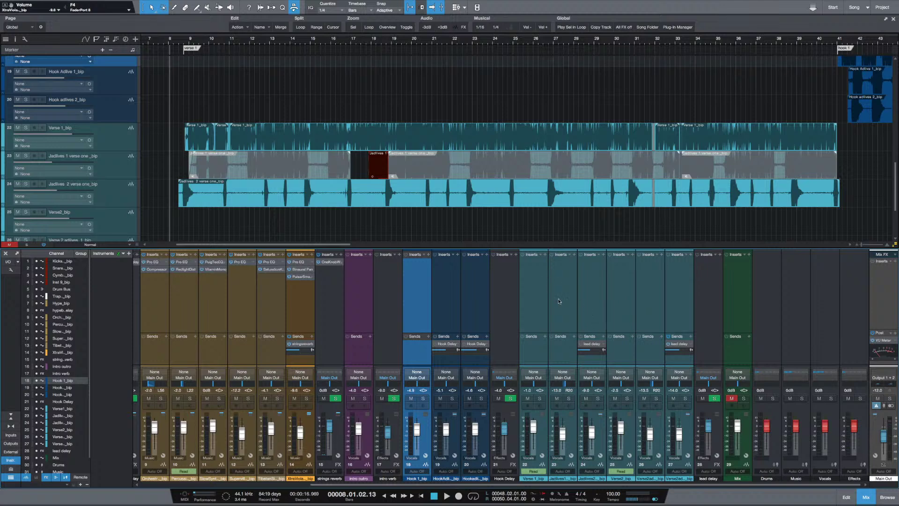
click(311, 133)
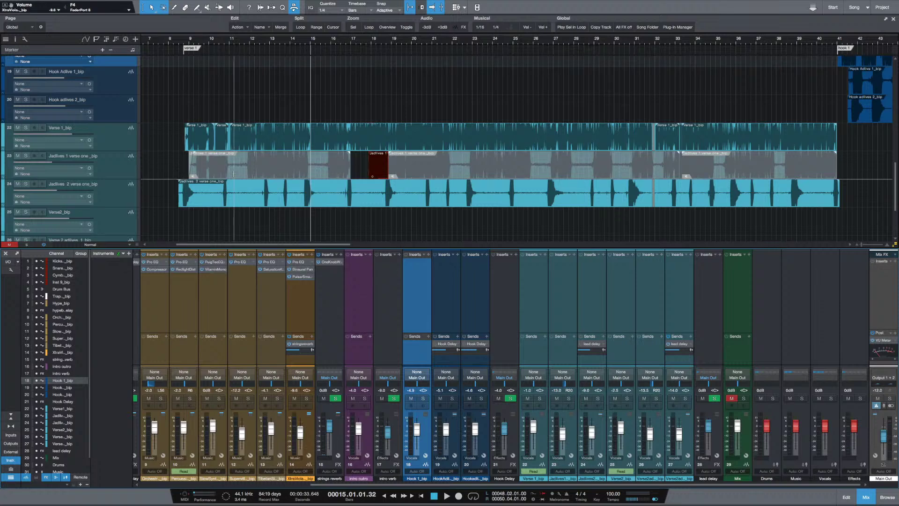
click(116, 135)
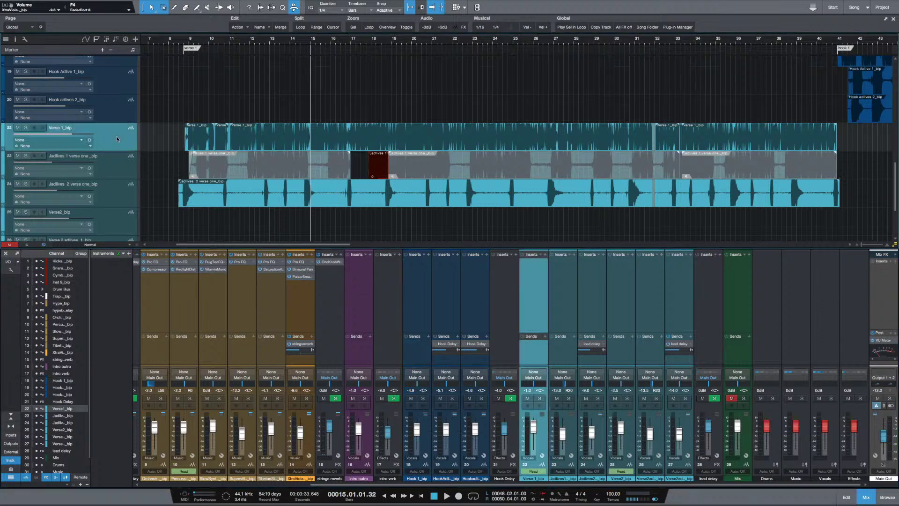
click(544, 257)
text(rx)
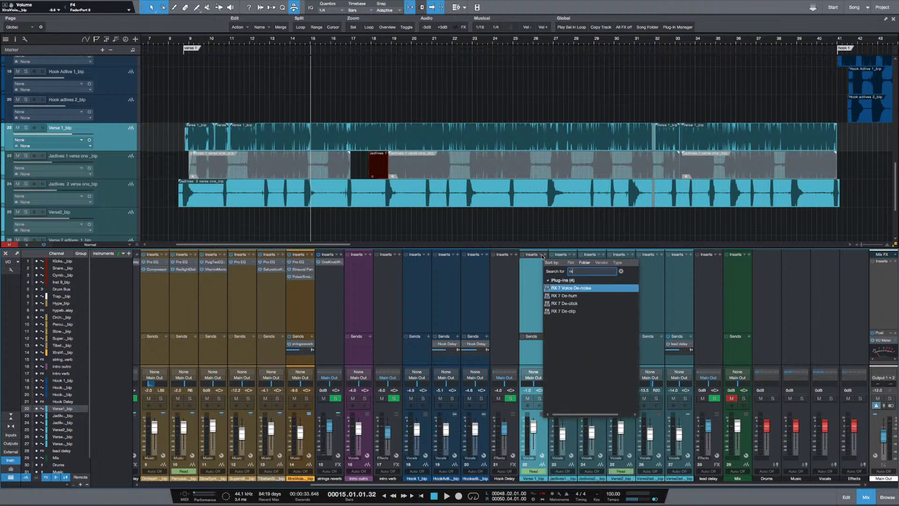
click(602, 310)
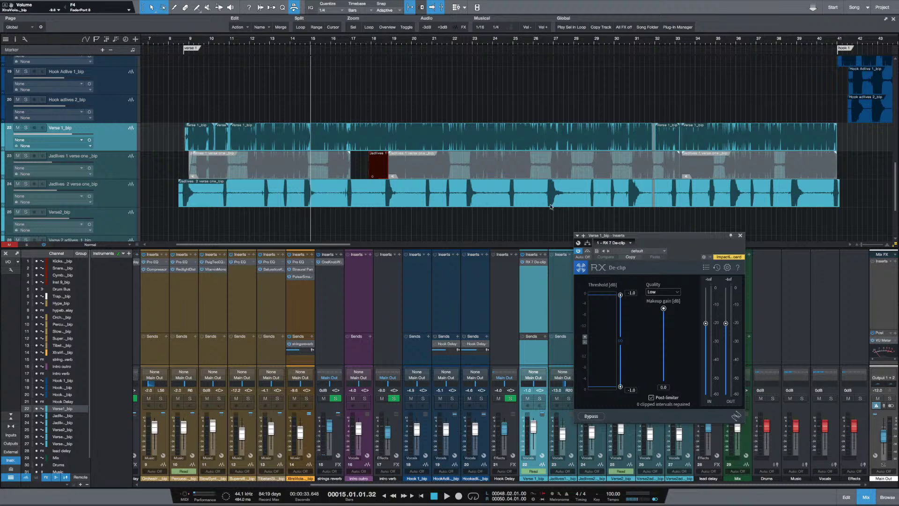
Play the verse from bar 15 with De-clip active to check how it processes the vocal, and stop playback
key(space)
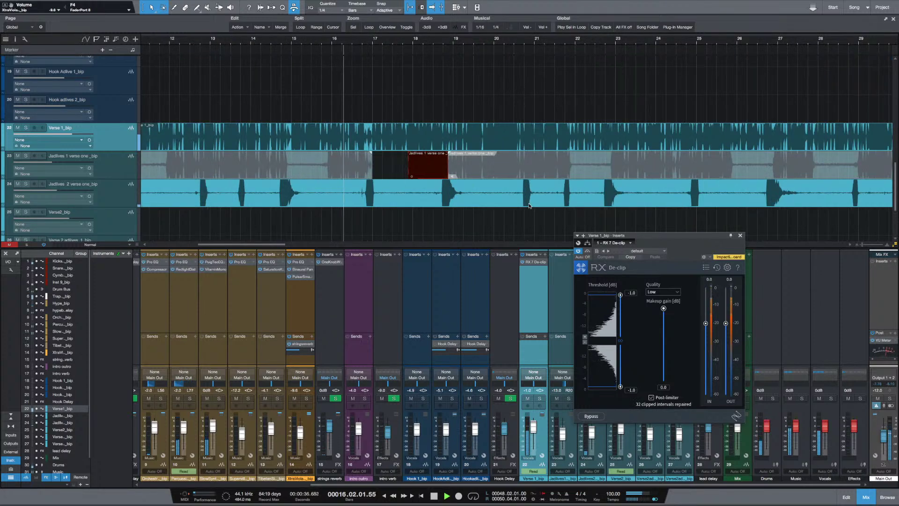
key(e)
key(e)
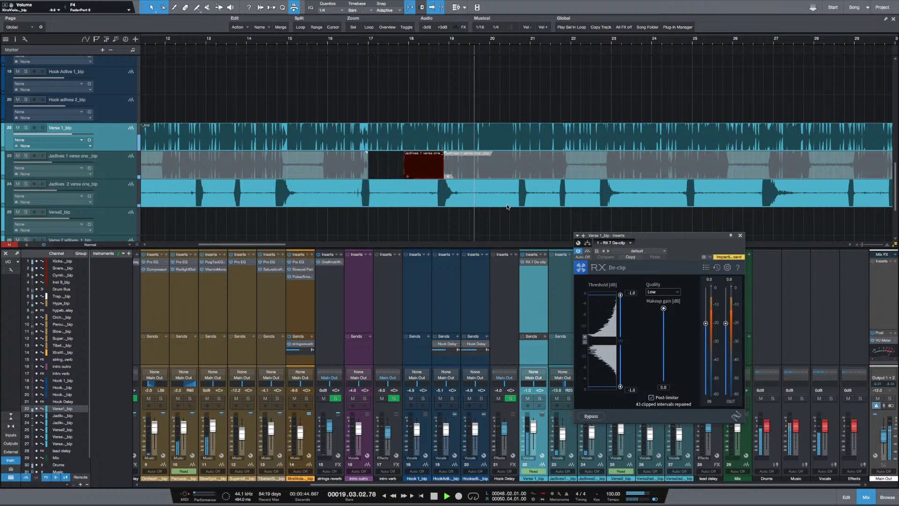
key(e)
key(w)
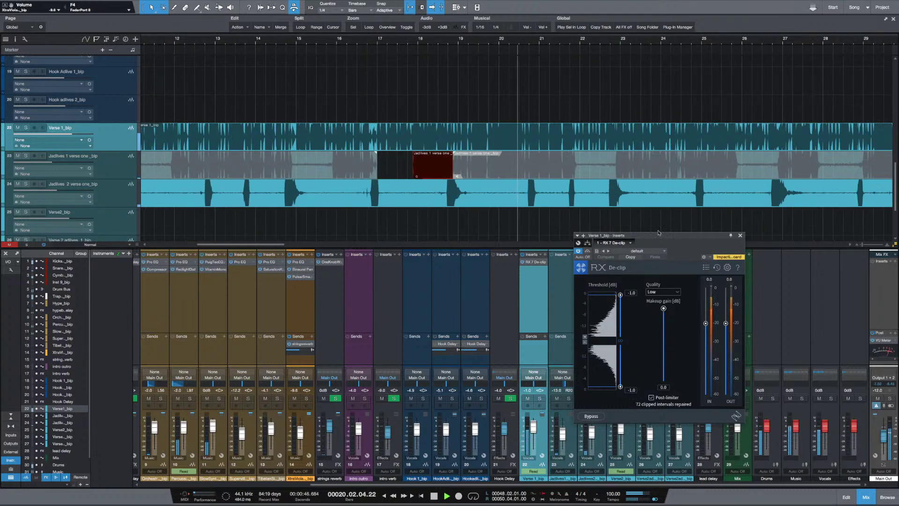
drag(654, 236, 657, 239)
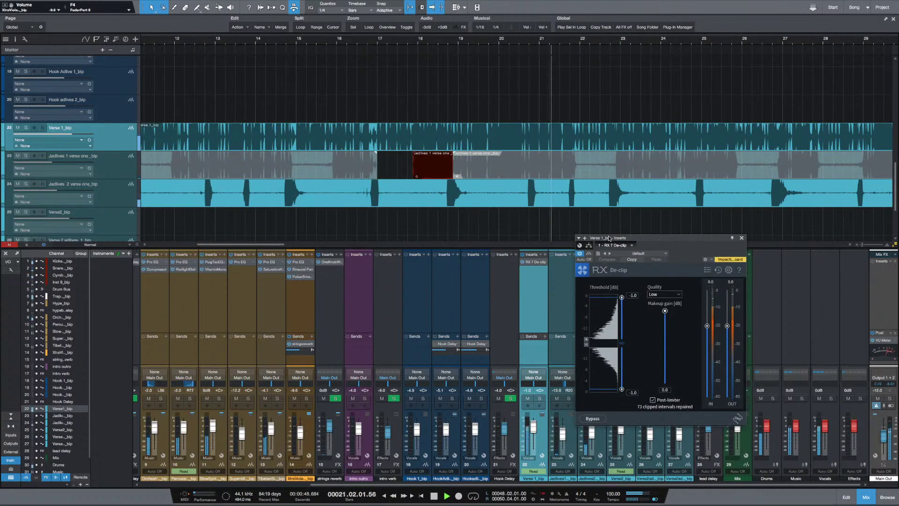
key(space)
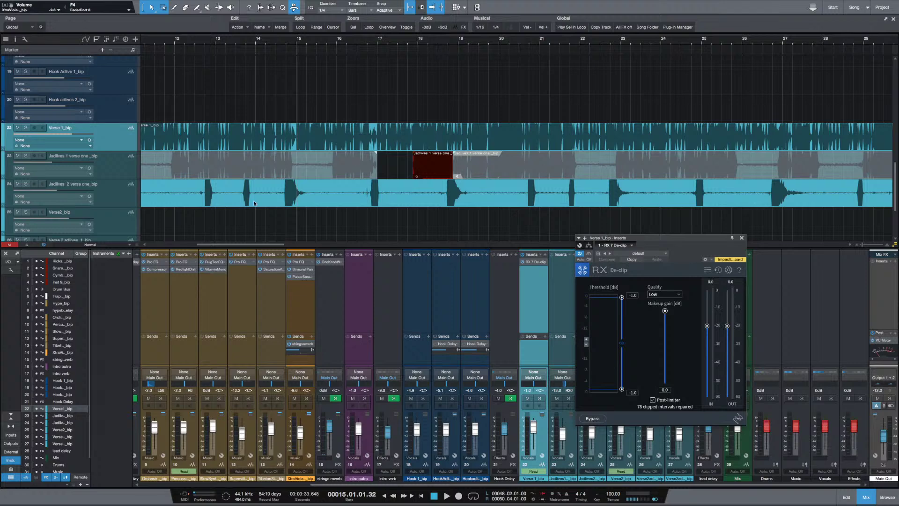
Solo Verse 1, bypass De-clip and play the vocal from bar 15 to hear it unprocessed, and stop playback
click(26, 128)
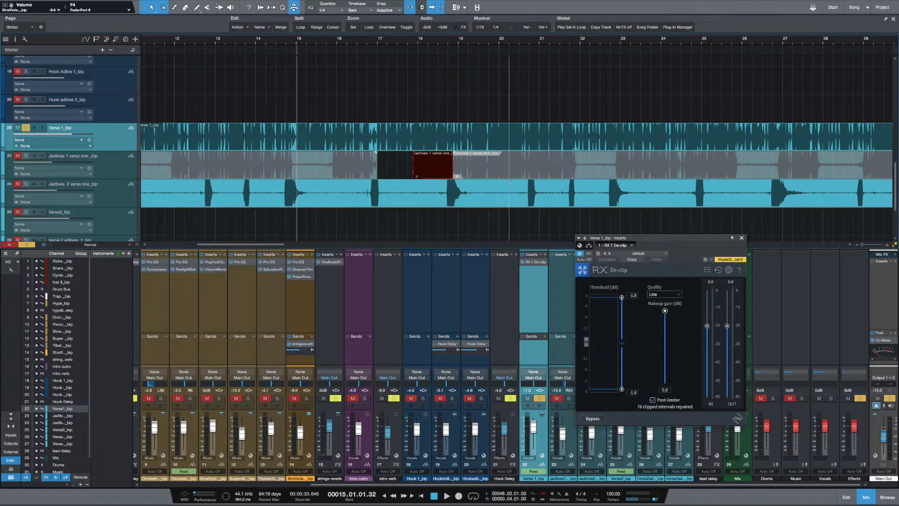
click(588, 254)
key(space)
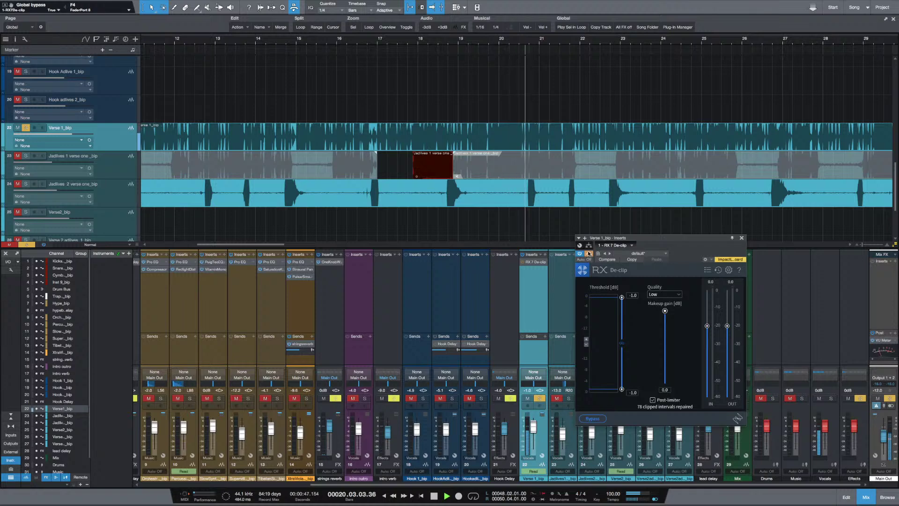
key(space)
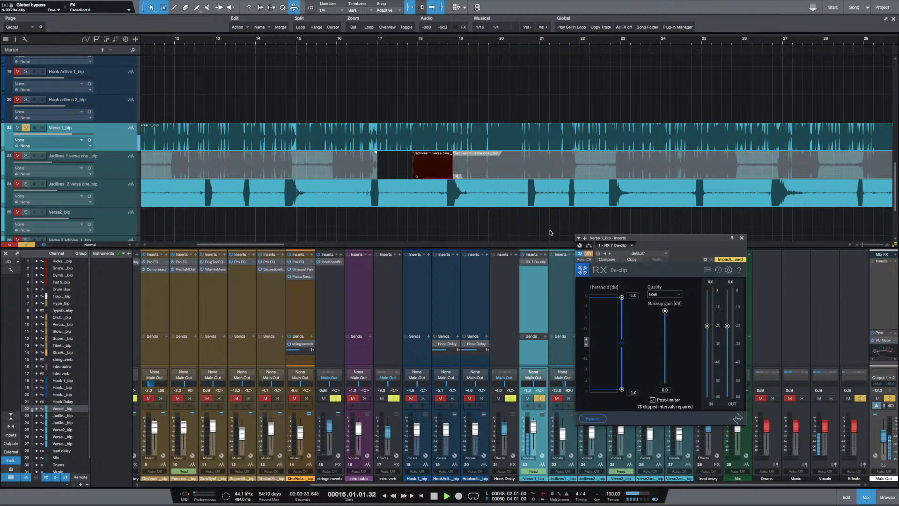
key(space)
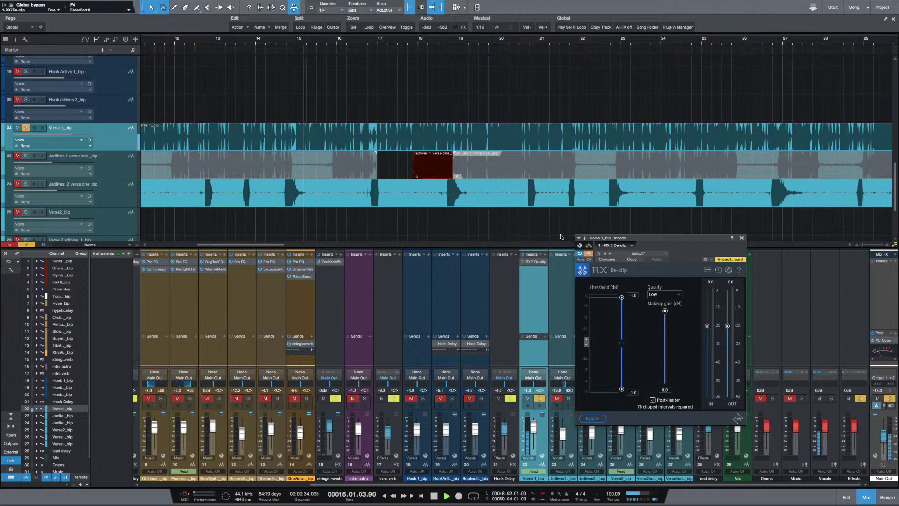
key(space)
Reactivate De-clip and play the soloed verse for comparison, and clear the solo and close the plug-in window
click(589, 253)
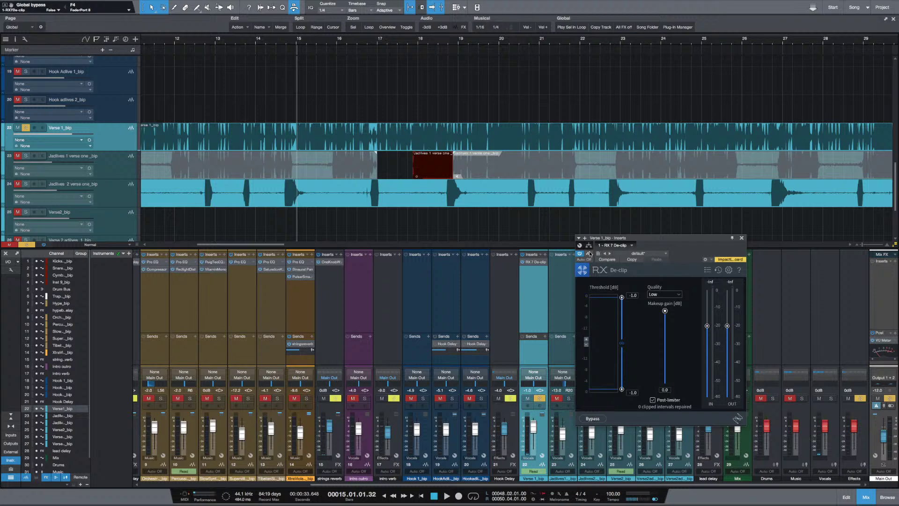
key(space)
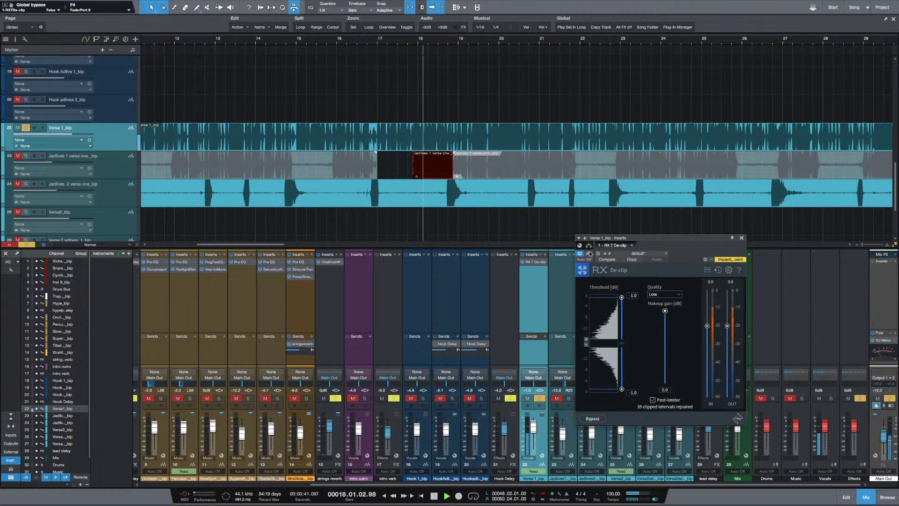
key(space)
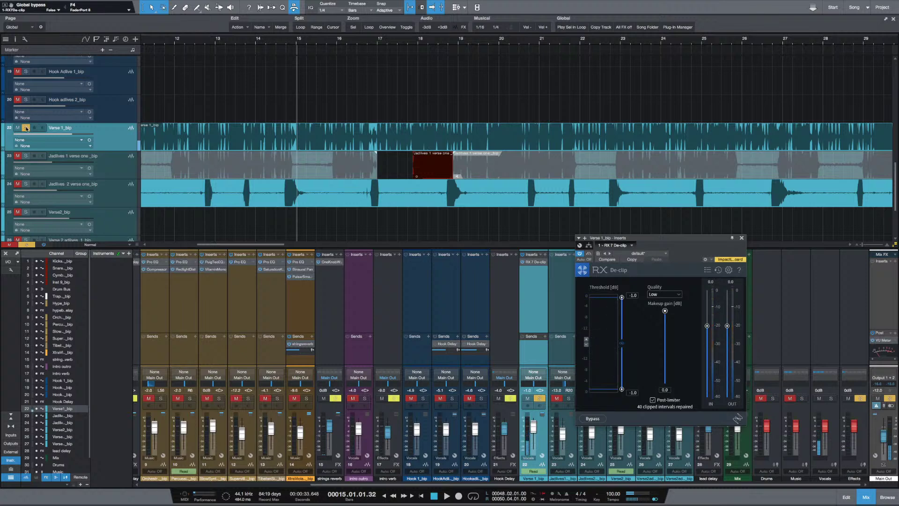
click(26, 128)
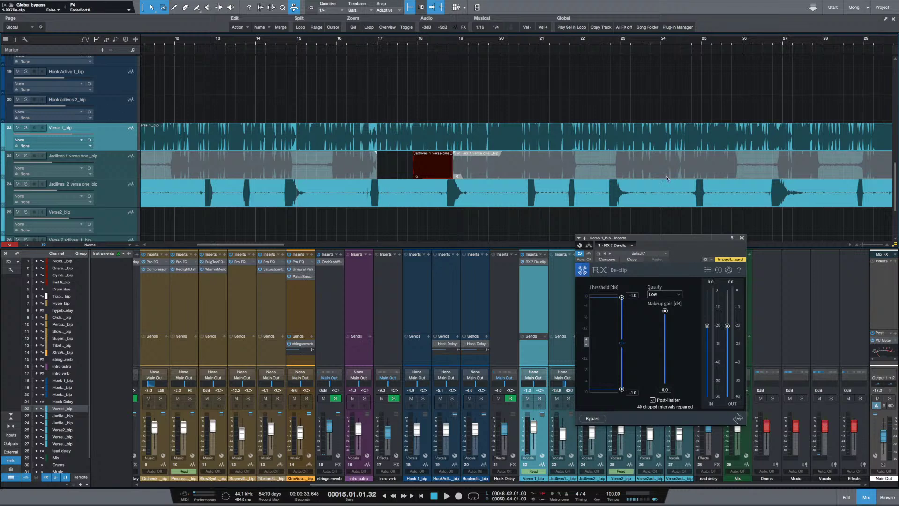
click(742, 238)
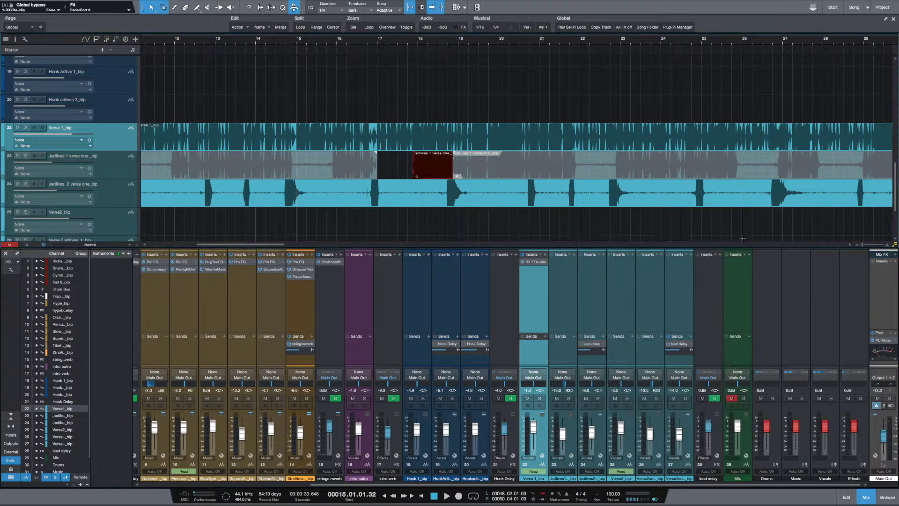
Insert the DPR-402 Mono compressor after De-clip on the Verse 1 channel and move its window clear of the insert rack
click(548, 255)
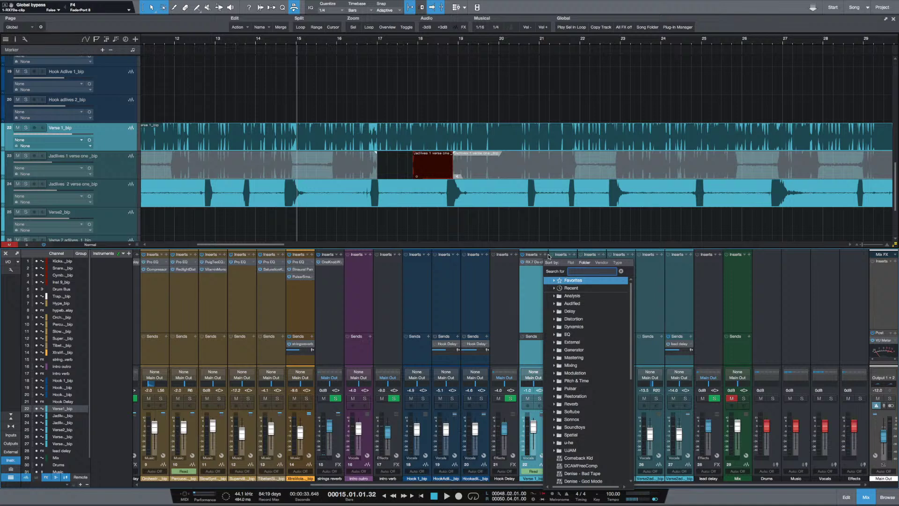
text(bb)
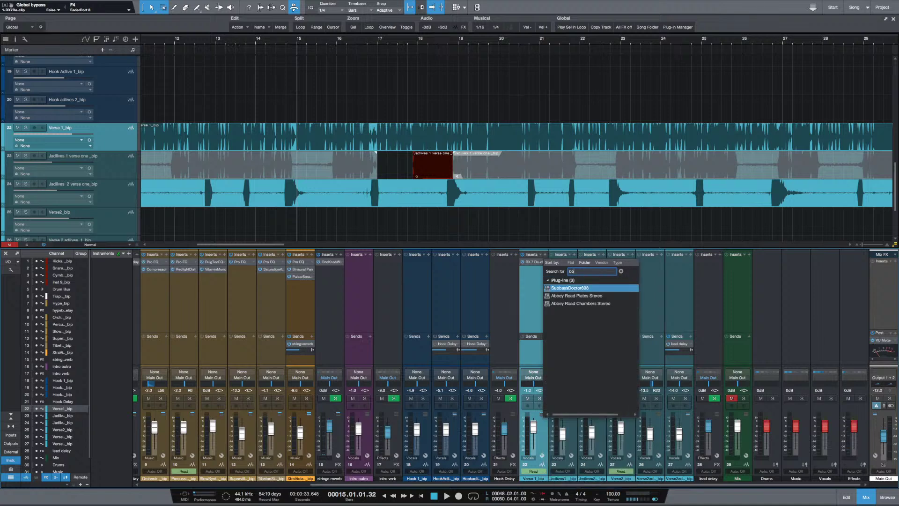
key(BackSpace)
text(d)
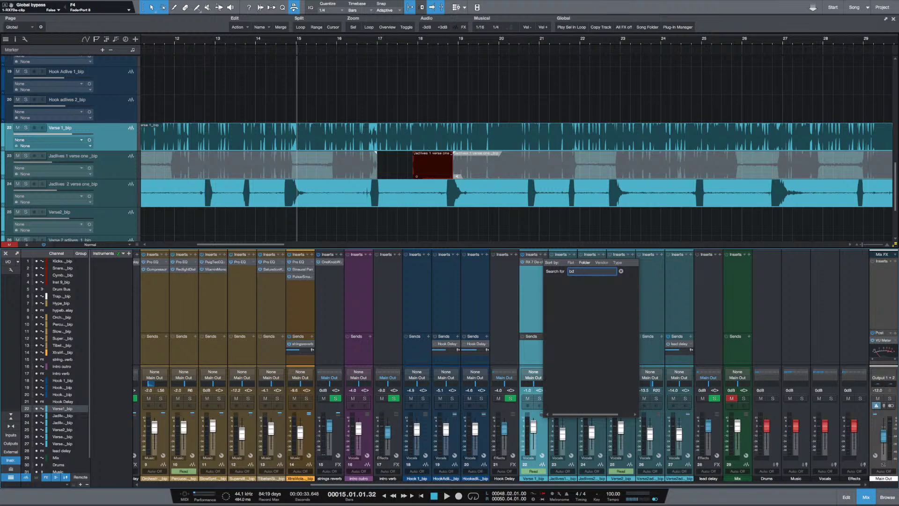
key(BackSpace)
key(BackSpace)
text(40)
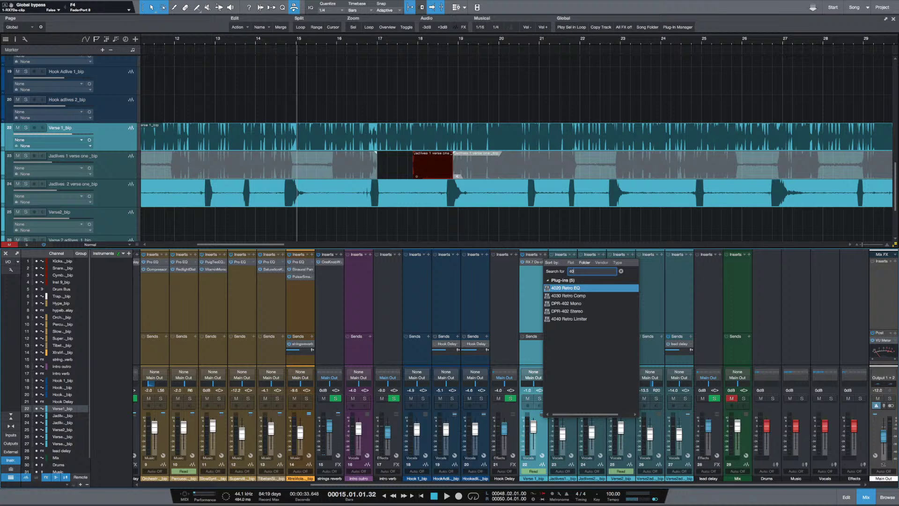
click(574, 308)
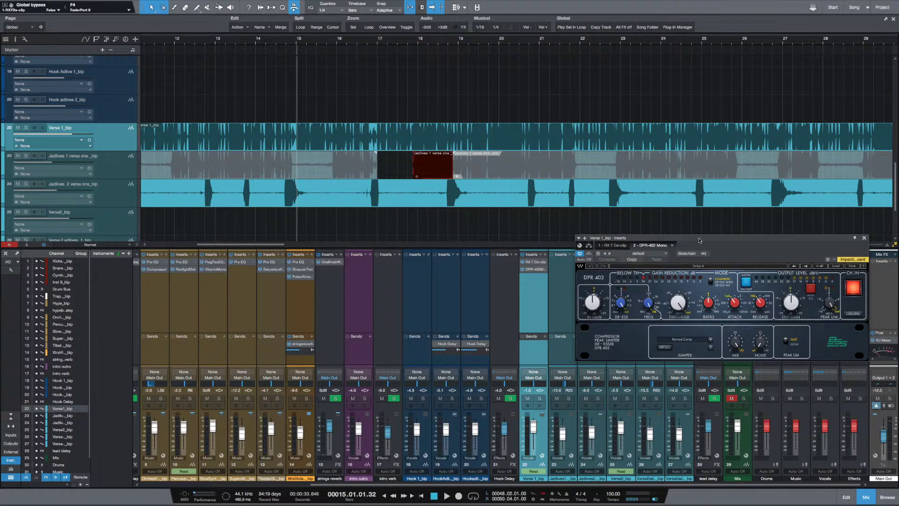
drag(700, 240, 665, 262)
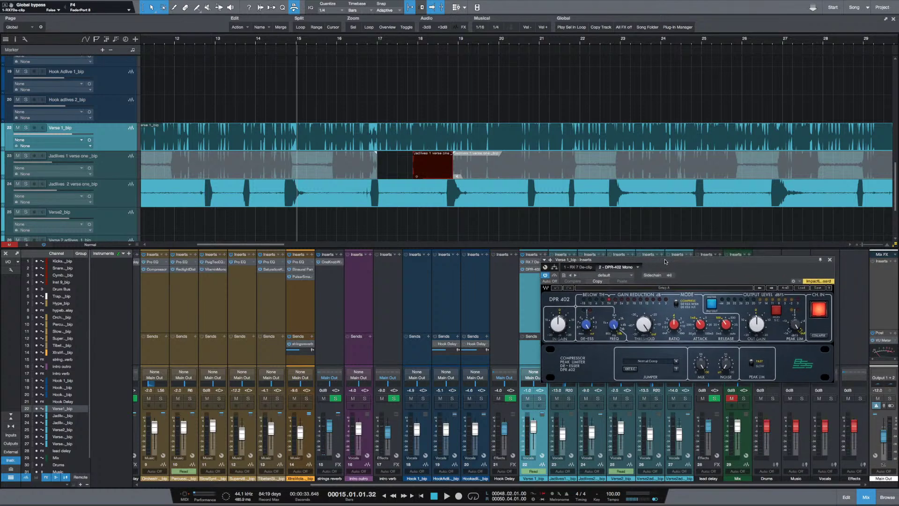
drag(671, 260, 640, 291)
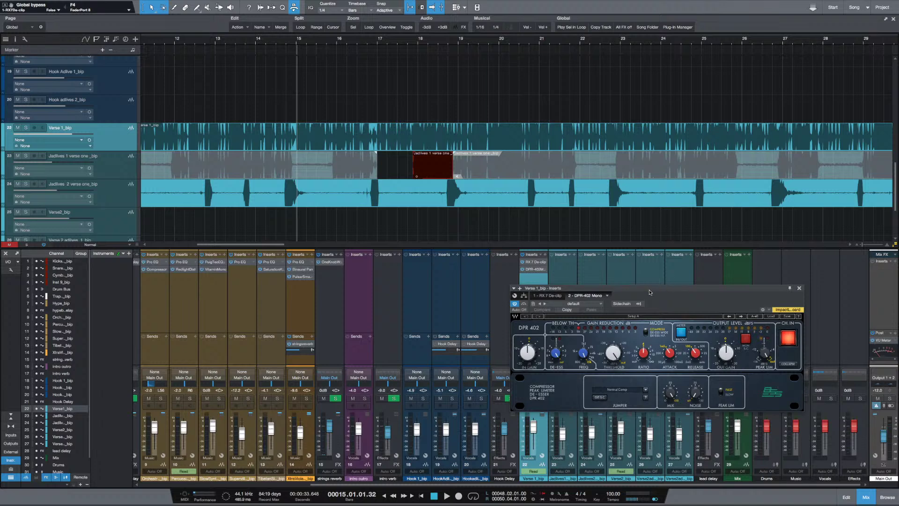
Play from just before verse 1 near bar 8 and solo the Verse 1 track, keeping the DPR-402 window clear of its fader
key(space)
key(w)
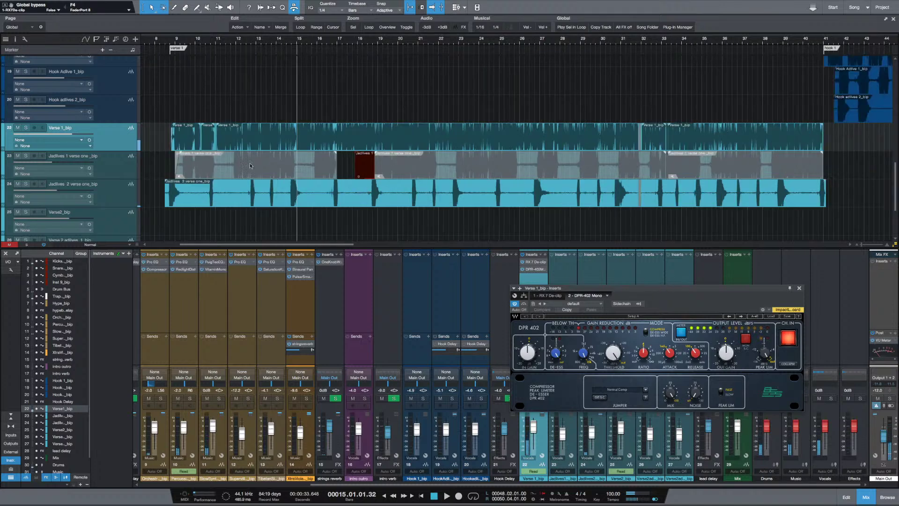
click(168, 136)
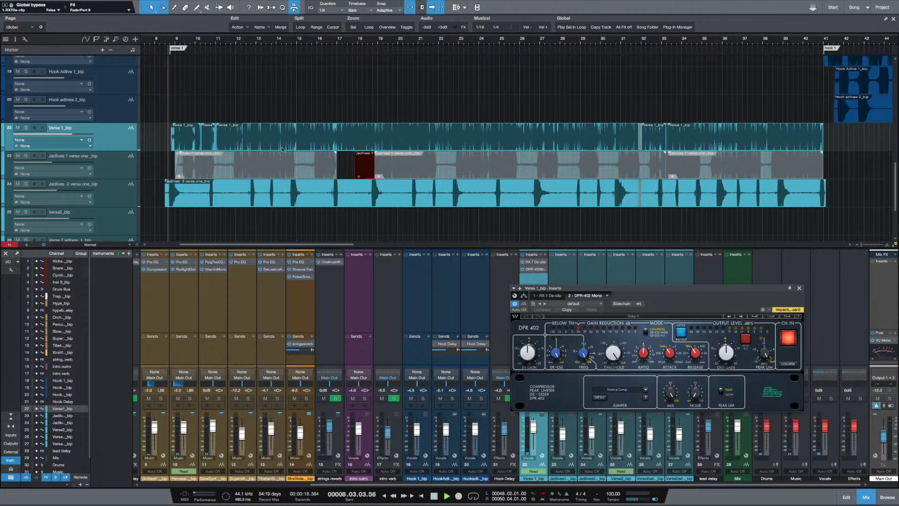
key(space)
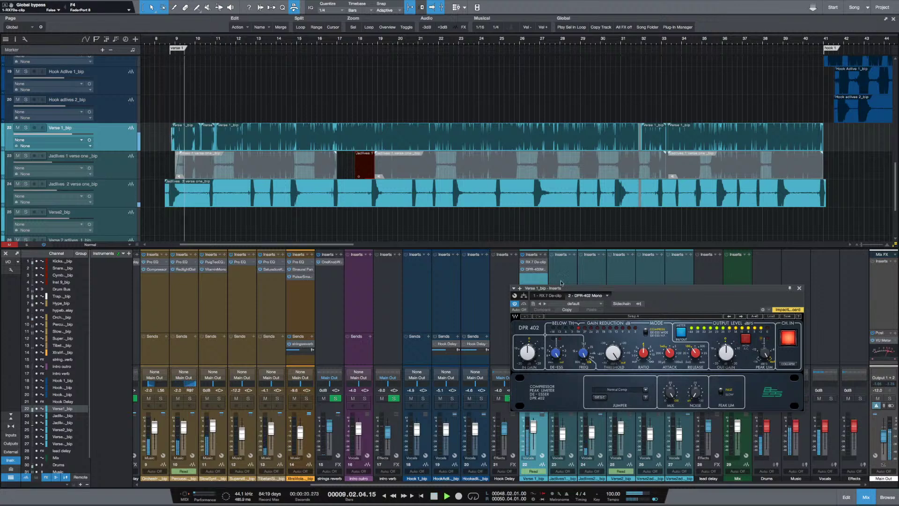
drag(561, 288, 380, 247)
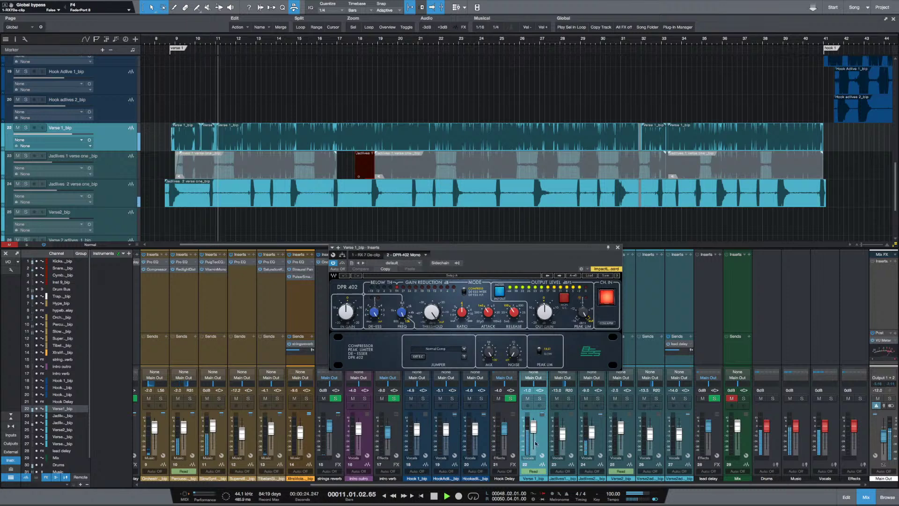
key(s)
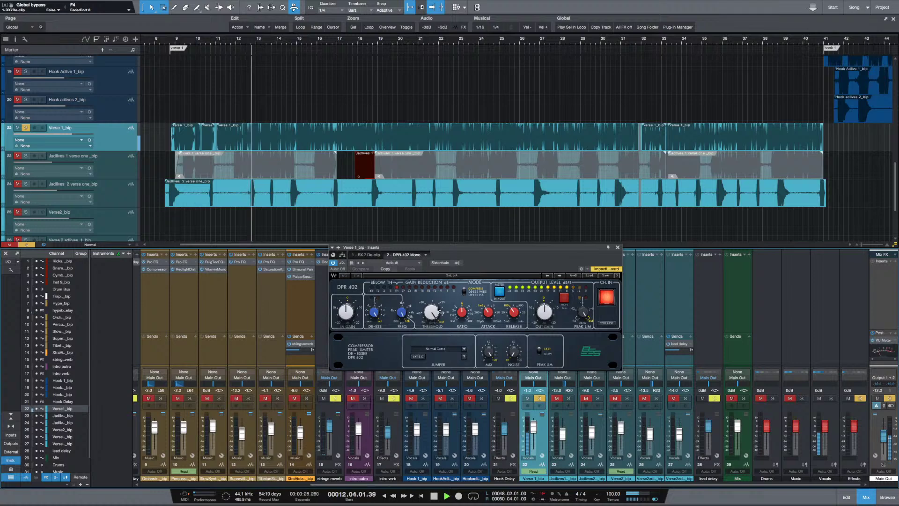
Switch the DPR-402 mode through De-Ess Wide to De-Ess HF and lower its threshold to about -17.4 dB
click(463, 291)
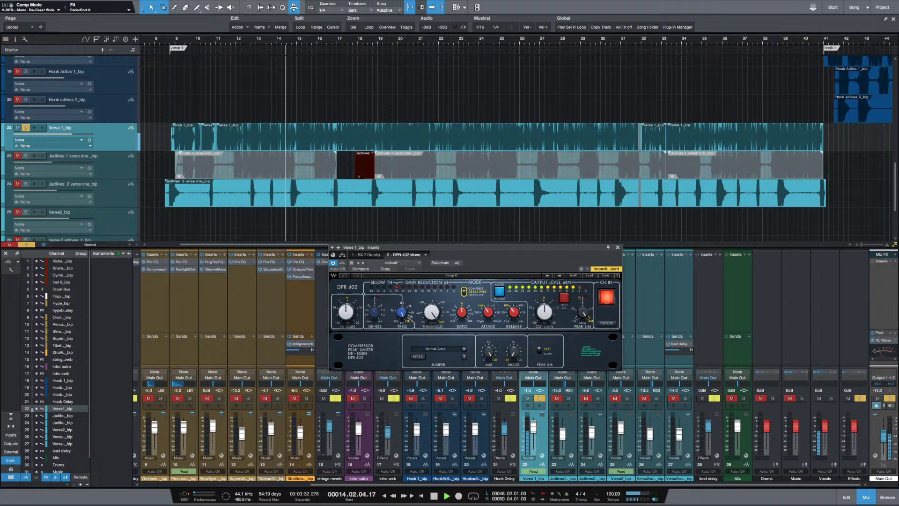
click(464, 291)
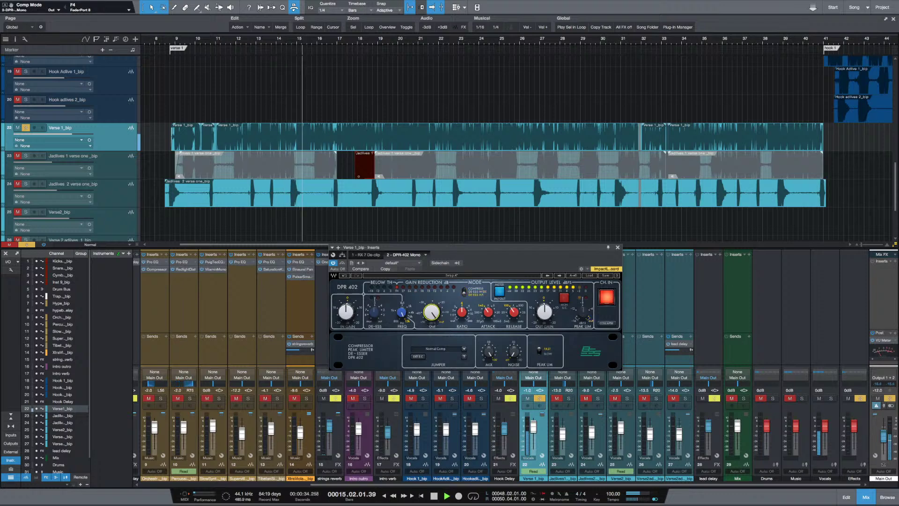
click(431, 312)
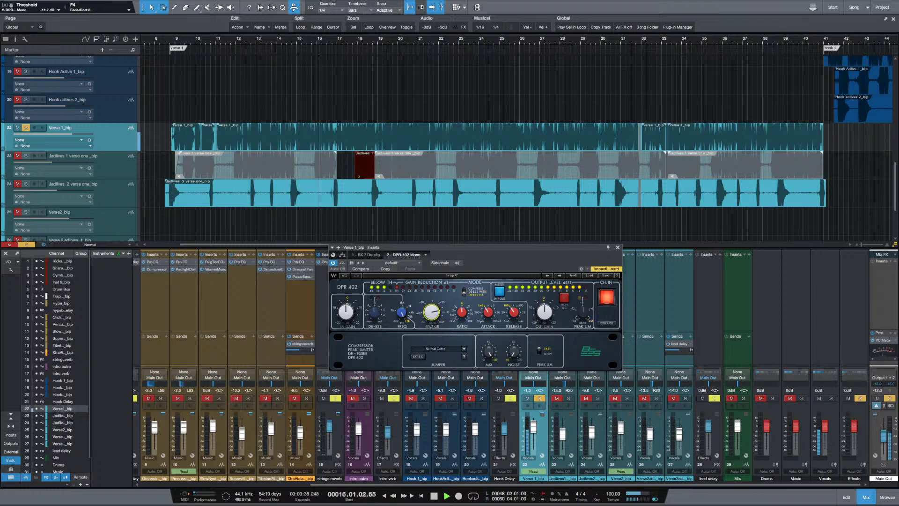
drag(431, 312, 431, 321)
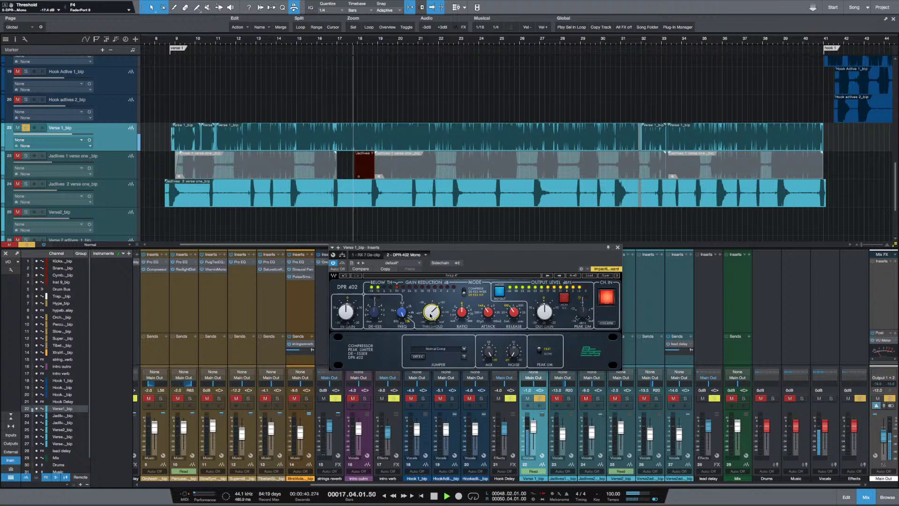
Adjust the DPR-402's de-esser frequency and turn on its sidechain listen to monitor the sibilance band
click(401, 311)
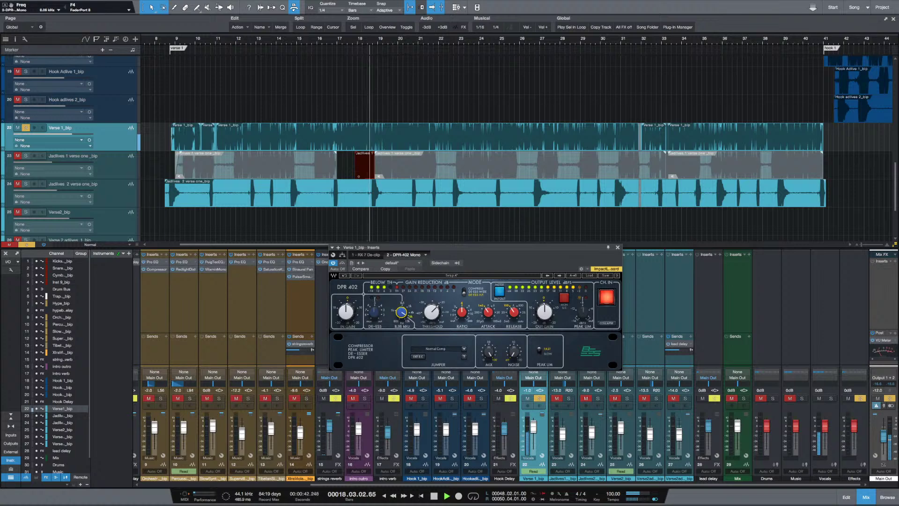
mouse_move(402, 312)
mouse_down()
mouse_move(432, 322)
mouse_move(405, 317)
mouse_up()
click(564, 298)
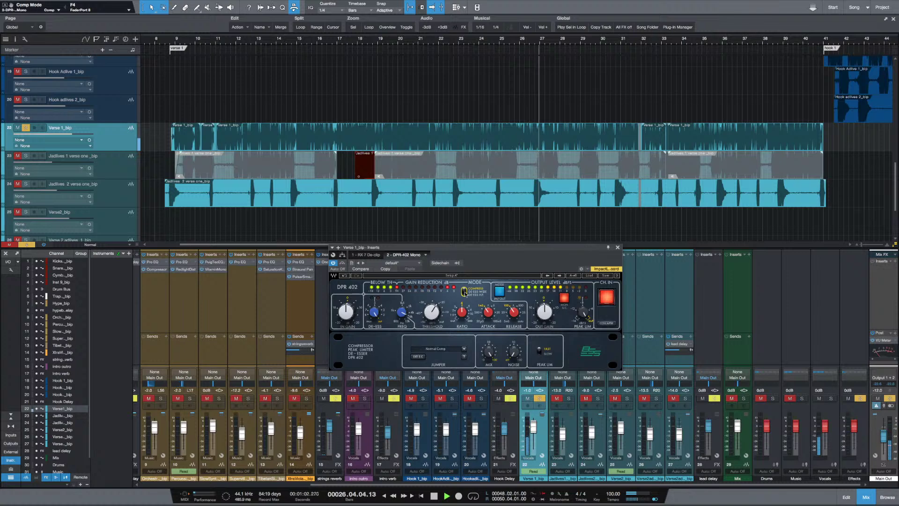
Set the DPR-402 to De-Ess Wide, tune the frequency to about 7.5 kHz and lower the threshold to about -22 dB
click(464, 292)
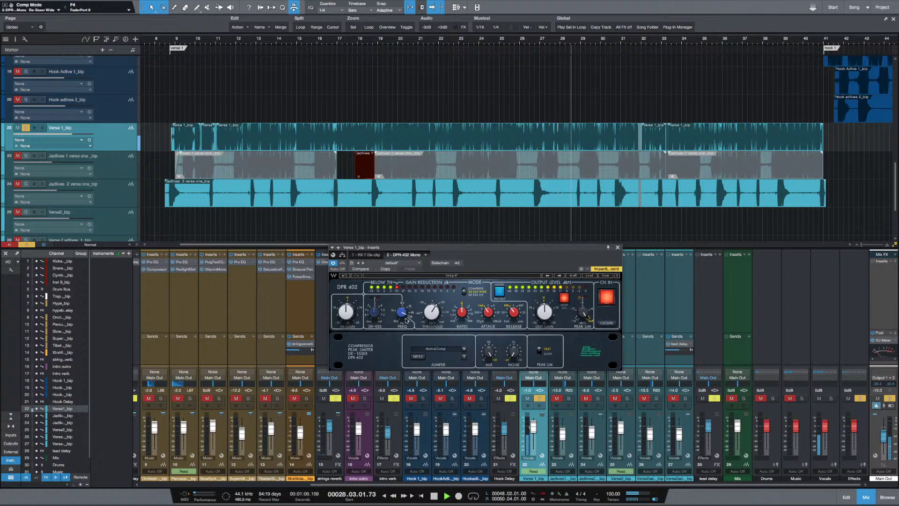
drag(402, 323, 403, 330)
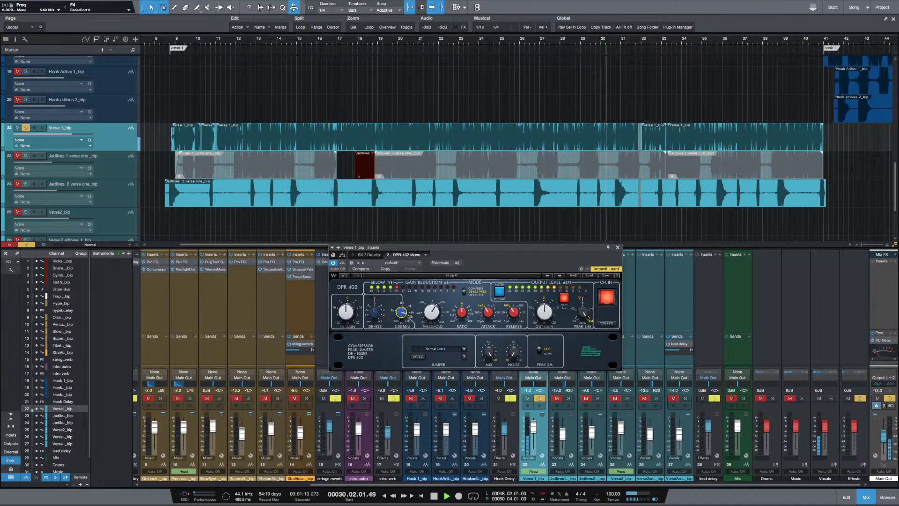
drag(402, 330, 401, 319)
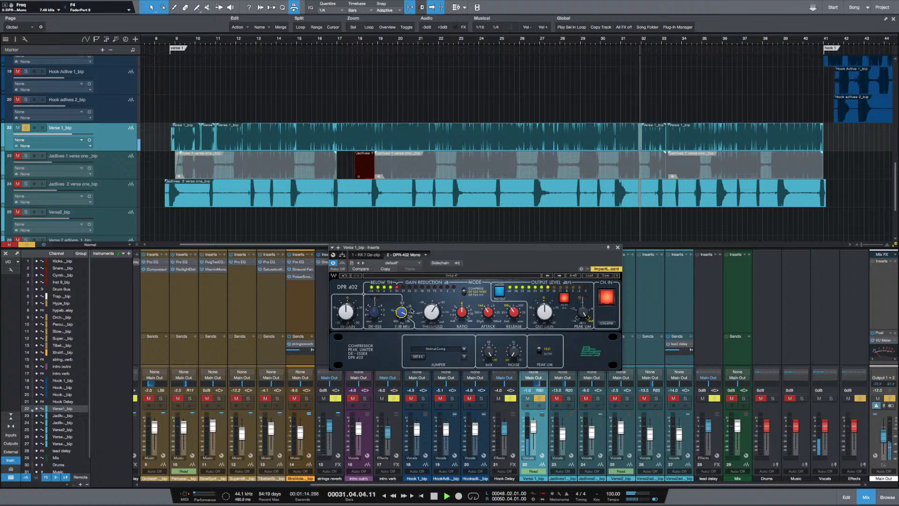
drag(431, 313, 428, 331)
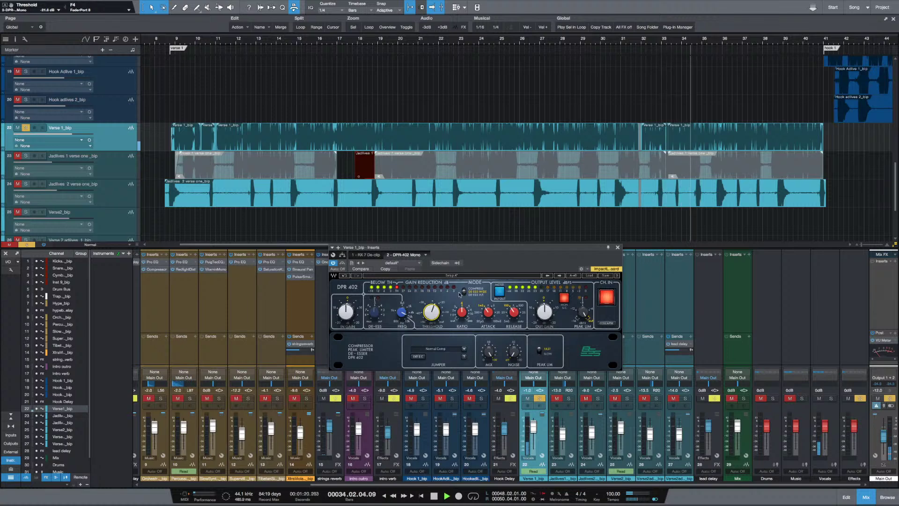
Set the DPR-402 to De-Ess HF, fine-tune its frequency upward and replay the soloed verse from near bar 8
click(462, 292)
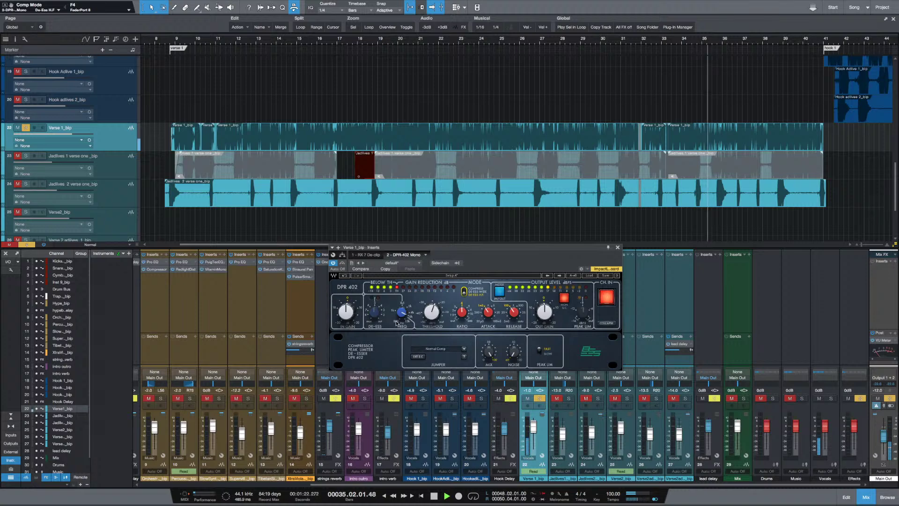
mouse_move(400, 318)
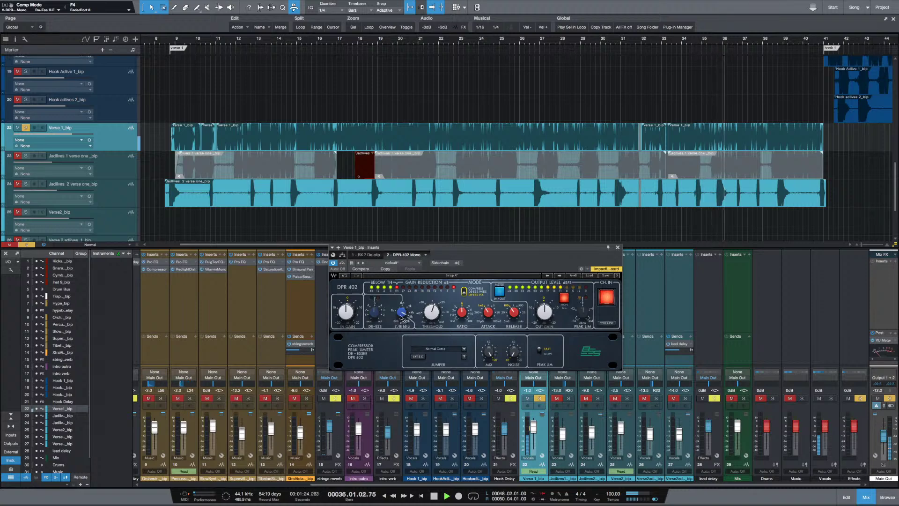
drag(401, 317, 401, 312)
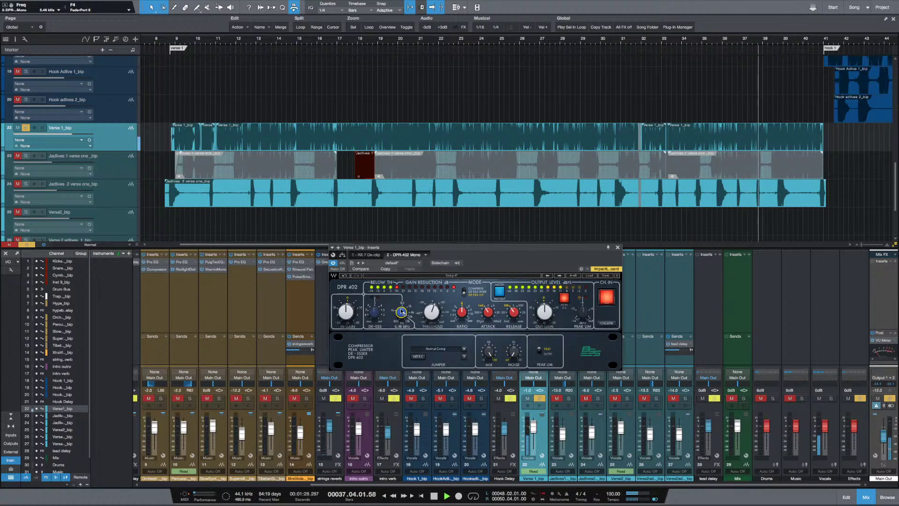
key(space)
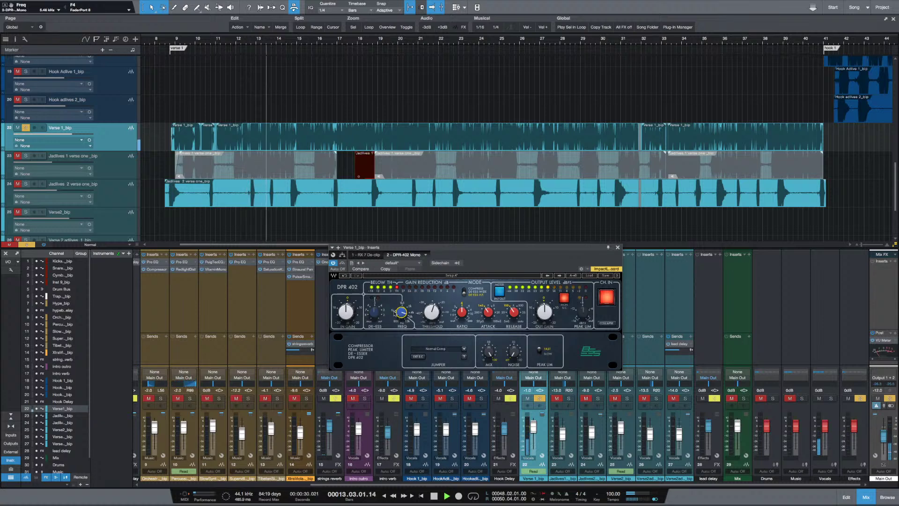
Fine-tune the DPR-402's de-esser frequency without sidechain listen, set its threshold to about -19.6 dB, stop playback and close the plug-in
drag(393, 314, 393, 305)
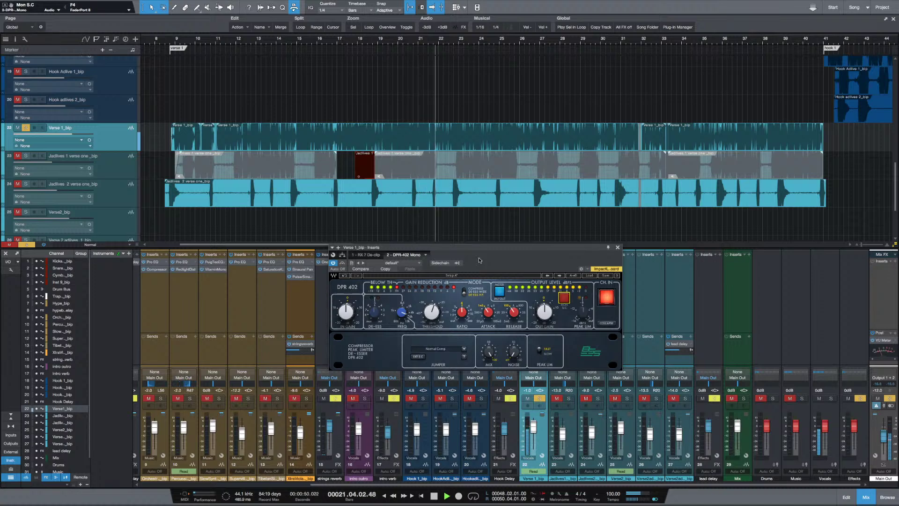
drag(432, 312, 432, 310)
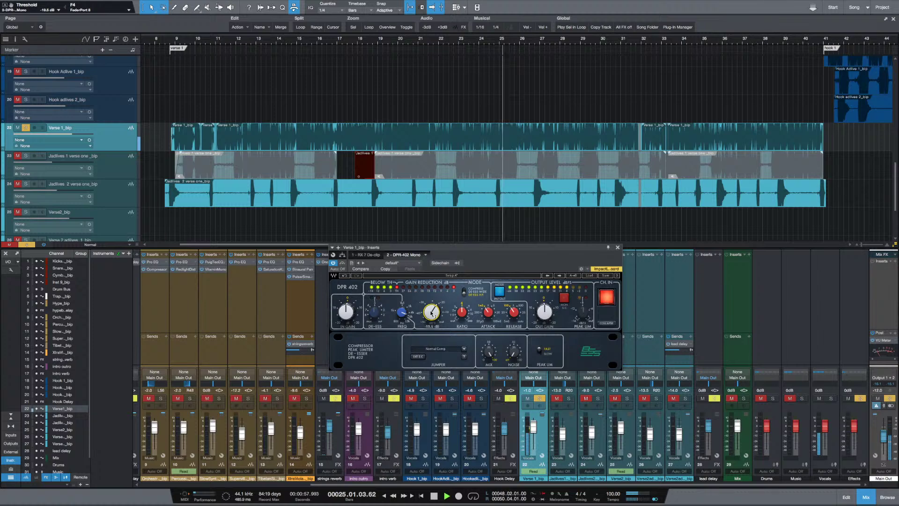
key(space)
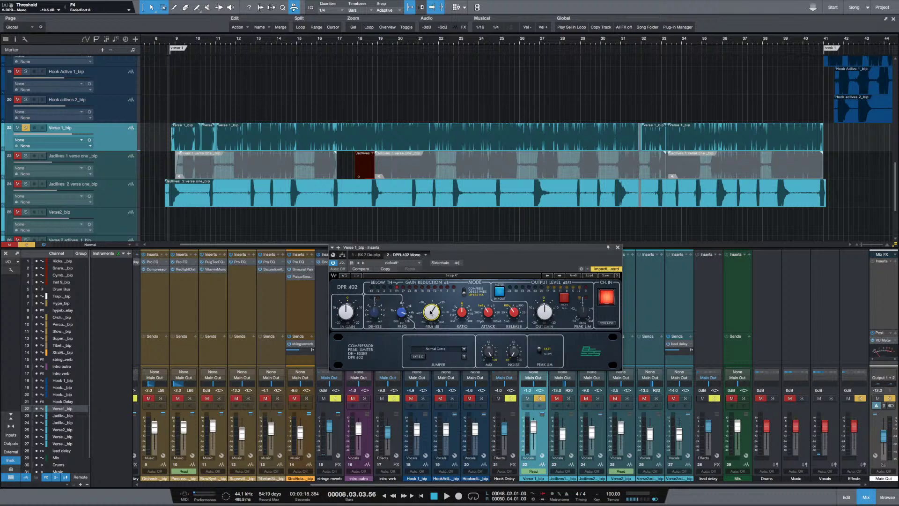
click(618, 247)
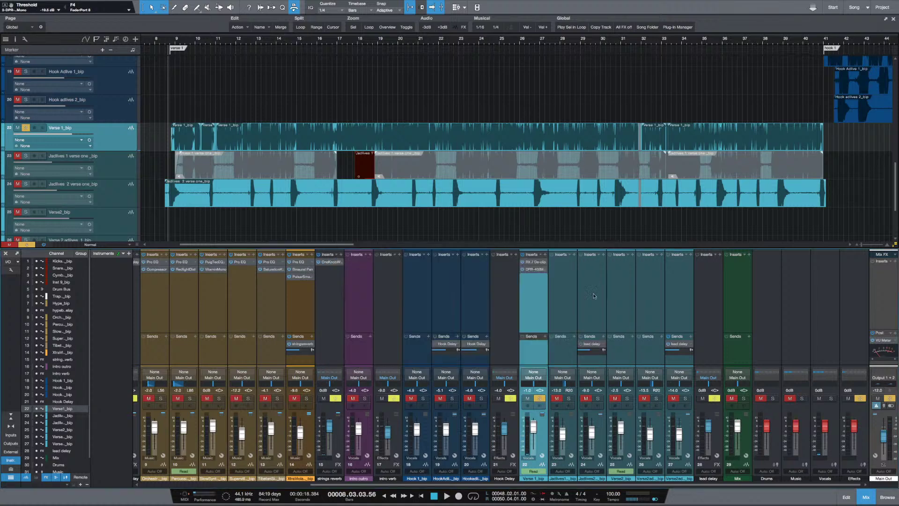
Insert the VEQ4 Mono equalizer after the DPR-402 on the Verse 1 channel
click(546, 255)
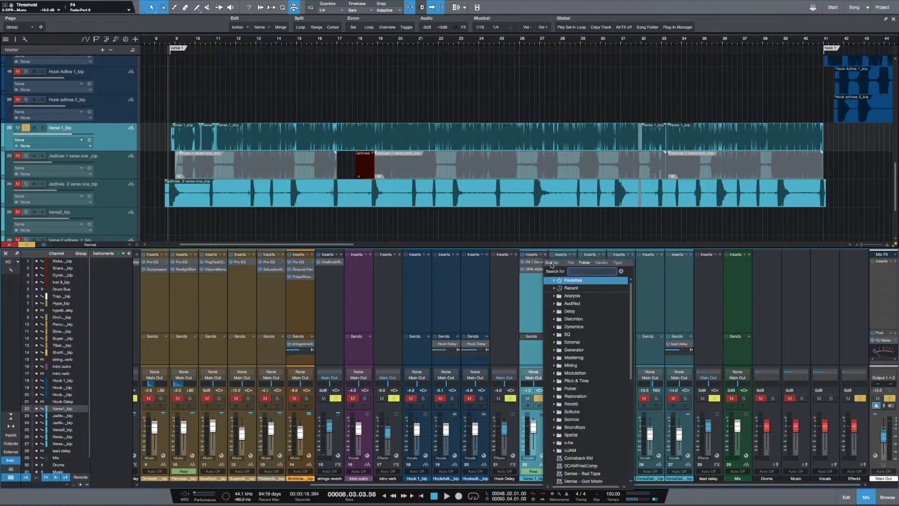
text(veq)
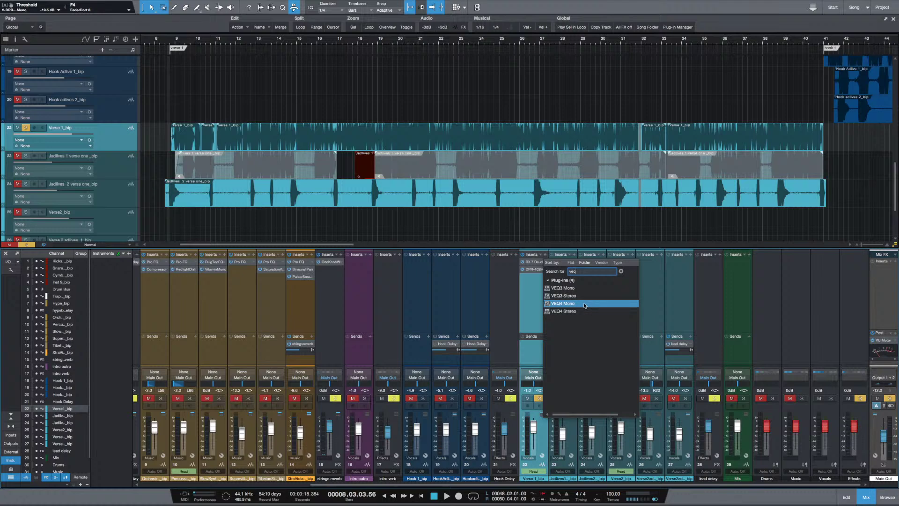
click(584, 305)
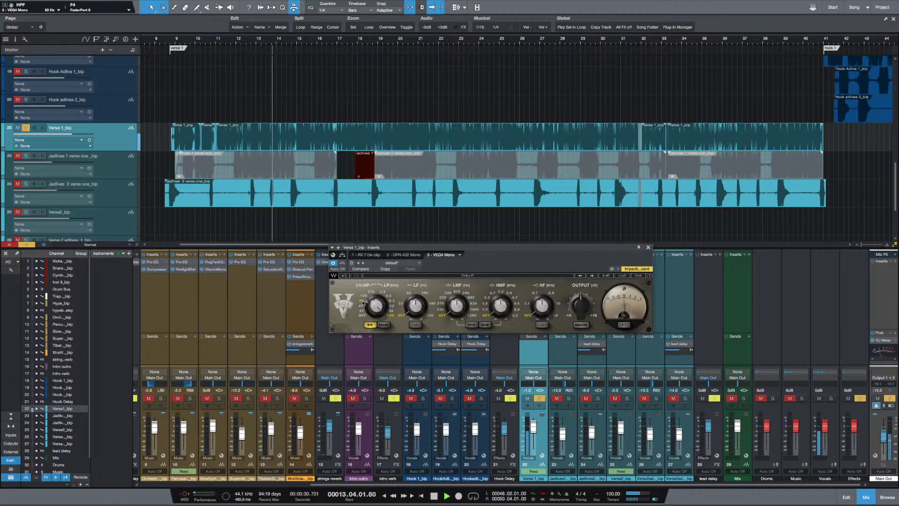
Replay the soloed verse and compare the VEQ4's high-pass filter at 150, 82 and 270 Hz, settling on 150 Hz
key(space)
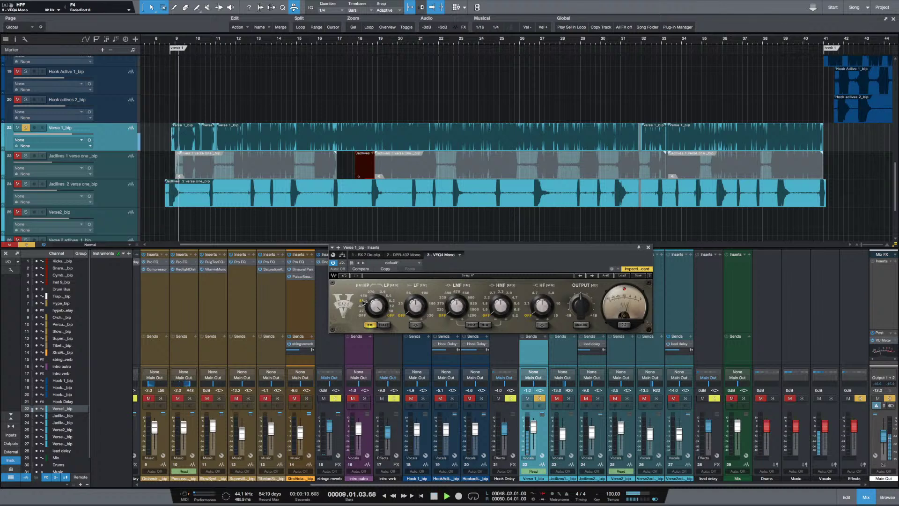
click(364, 298)
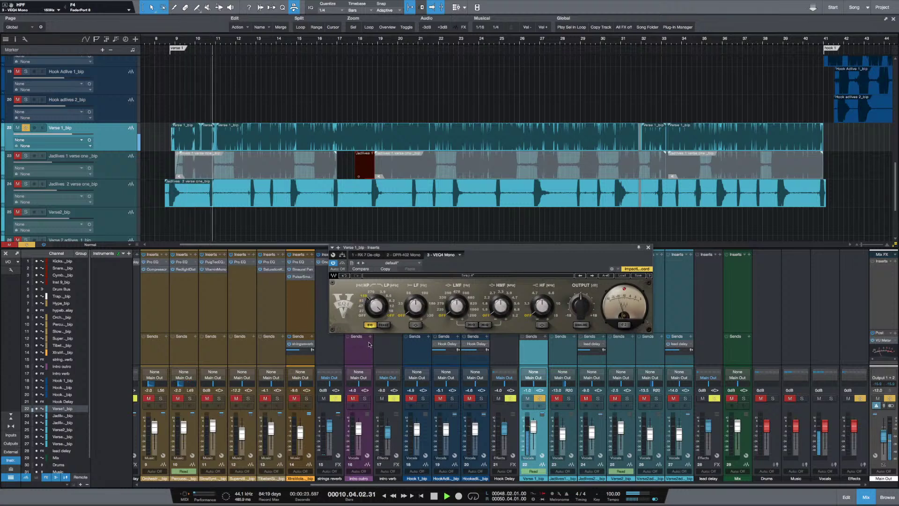
click(362, 300)
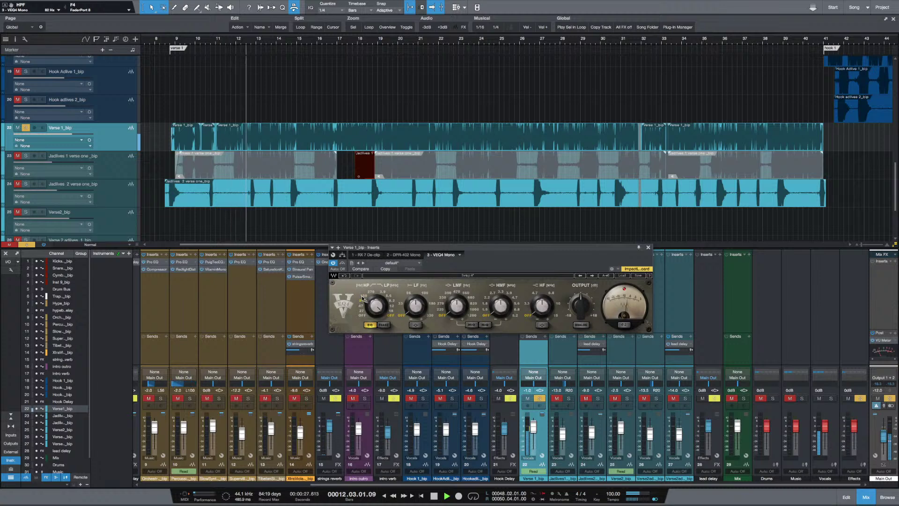
click(363, 297)
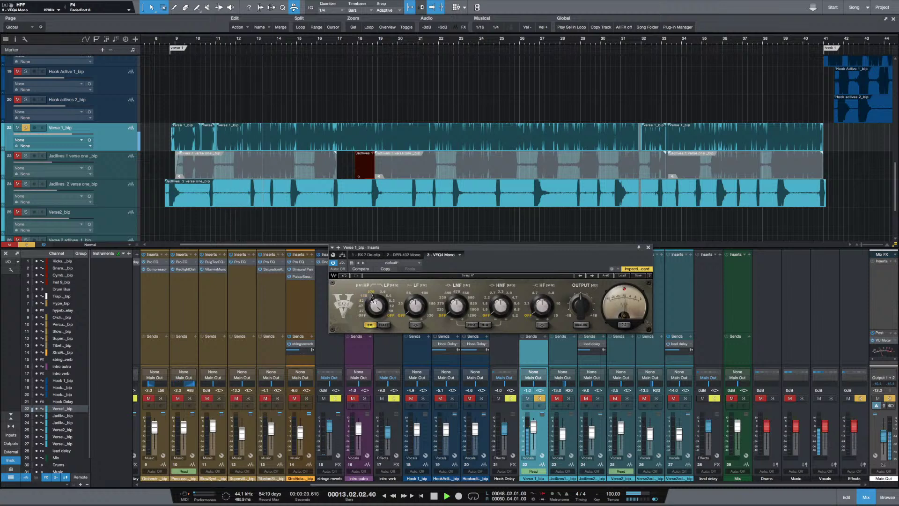
click(362, 300)
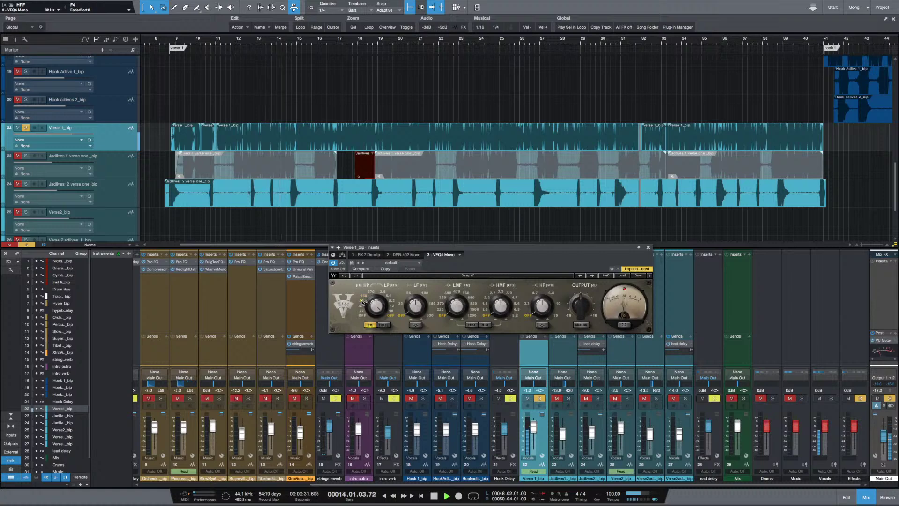
click(364, 295)
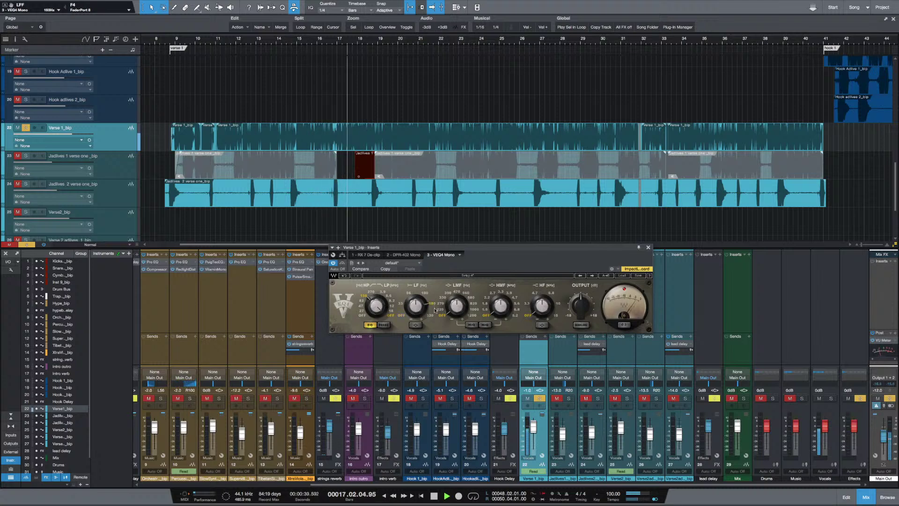
Audition the VEQ4's LF band as a boosted bell around 330 and 180 Hz and bring its gain back to 0 dB
drag(415, 306, 415, 289)
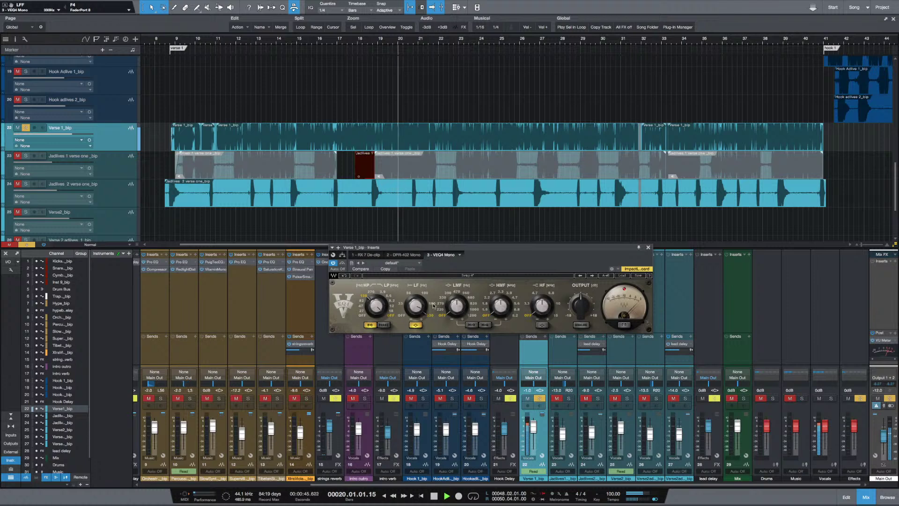
drag(434, 305, 432, 319)
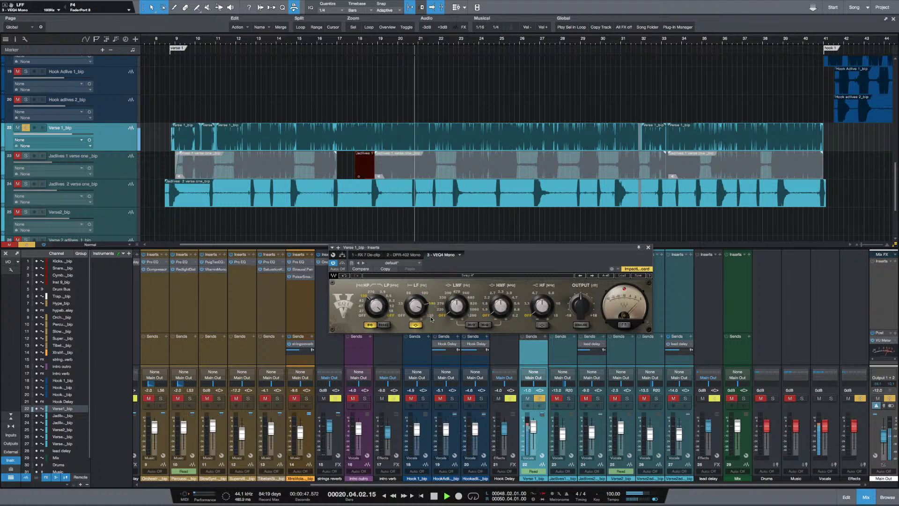
drag(415, 306, 438, 322)
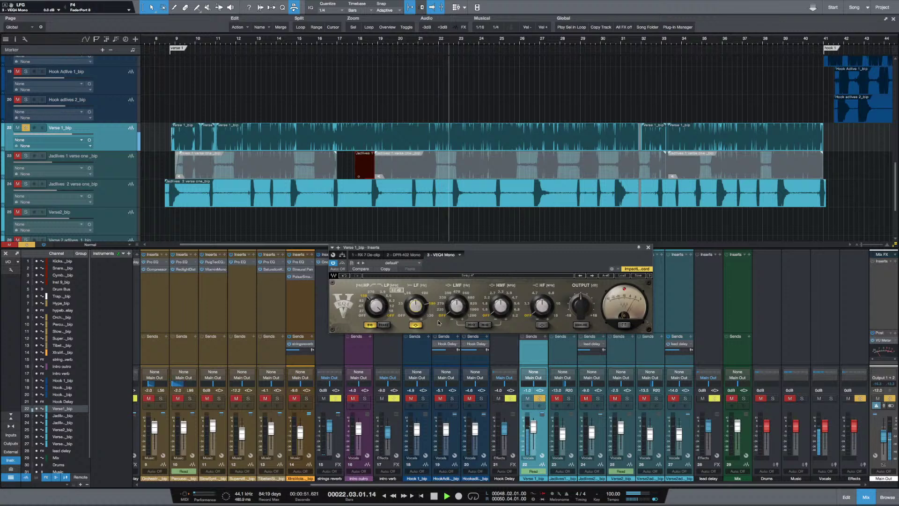
Try Hi-Q on the VEQ4's LMF band, tune its frequency and cut its gain to about -3.0 dB
click(472, 324)
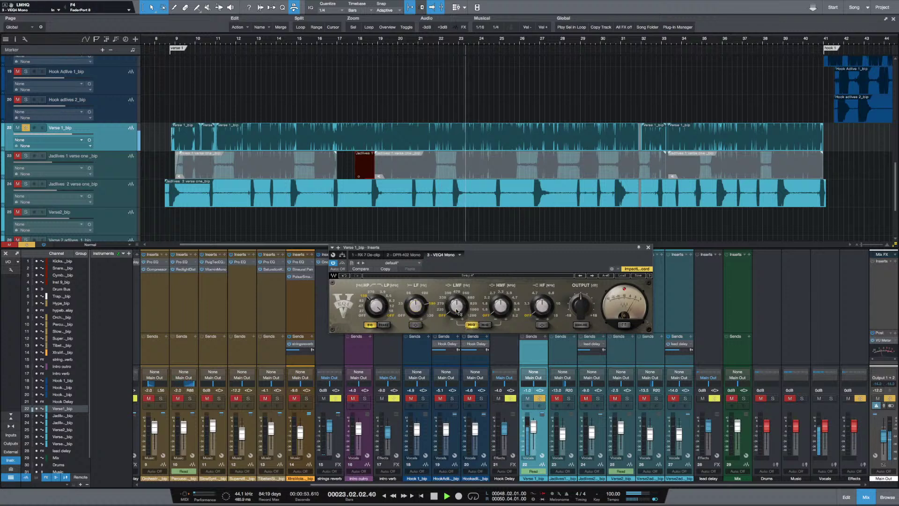
mouse_move(457, 311)
mouse_down()
mouse_move(433, 315)
mouse_move(441, 309)
mouse_up()
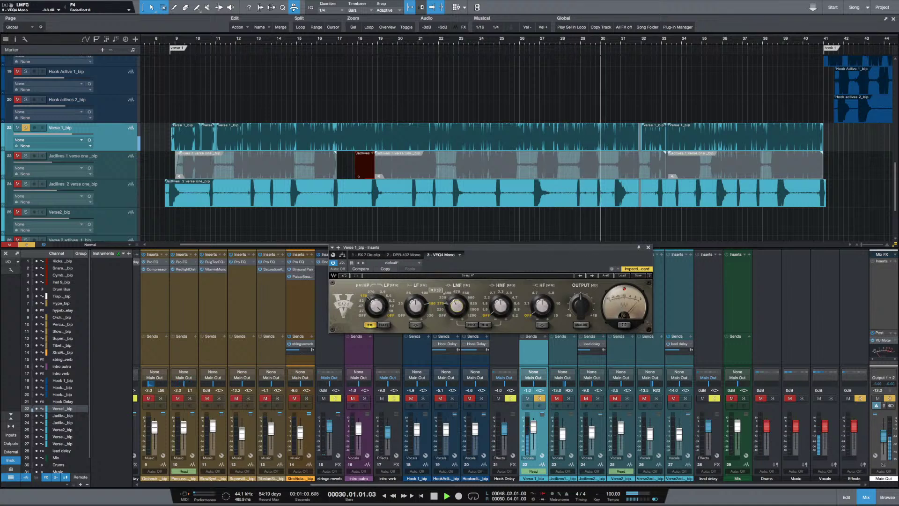
drag(456, 306, 457, 308)
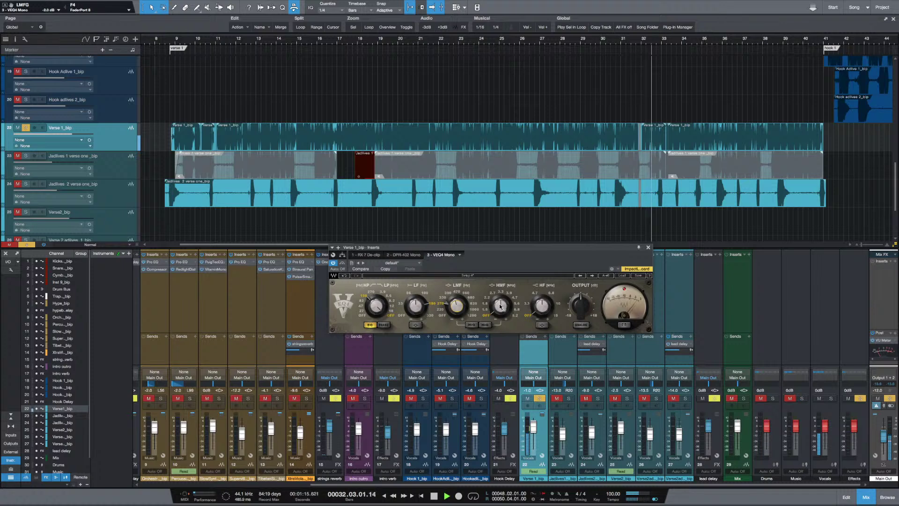
Replay the verse, shape the VEQ4's HMF band and boost the HF band about 1.8 dB at 3.3 kHz
key(space)
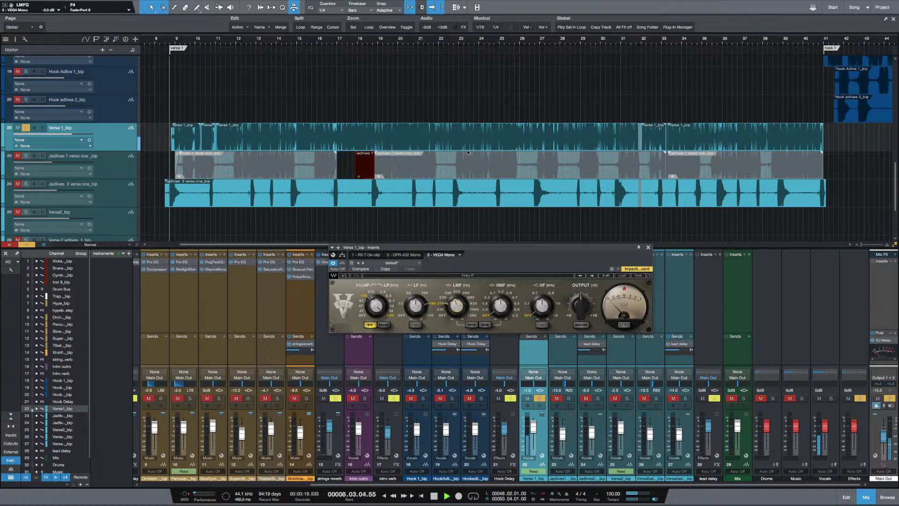
mouse_move(497, 311)
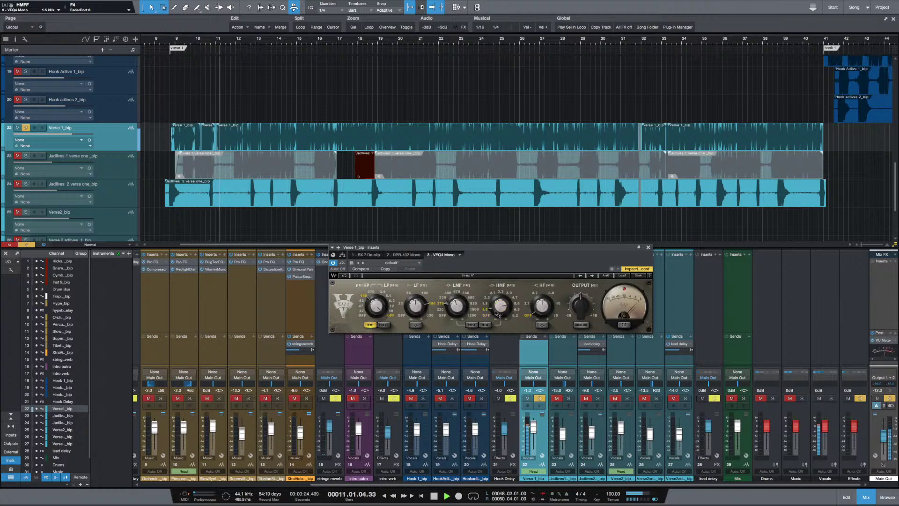
drag(497, 311, 492, 288)
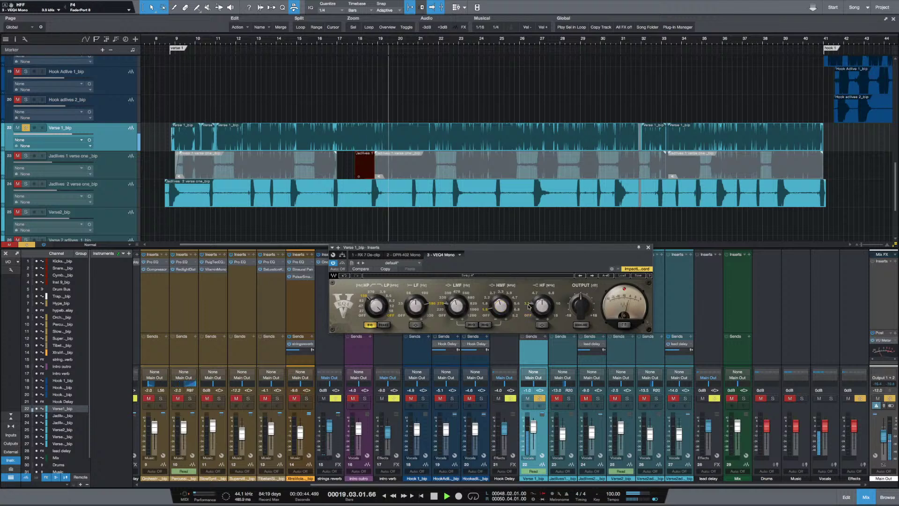
drag(541, 306, 548, 312)
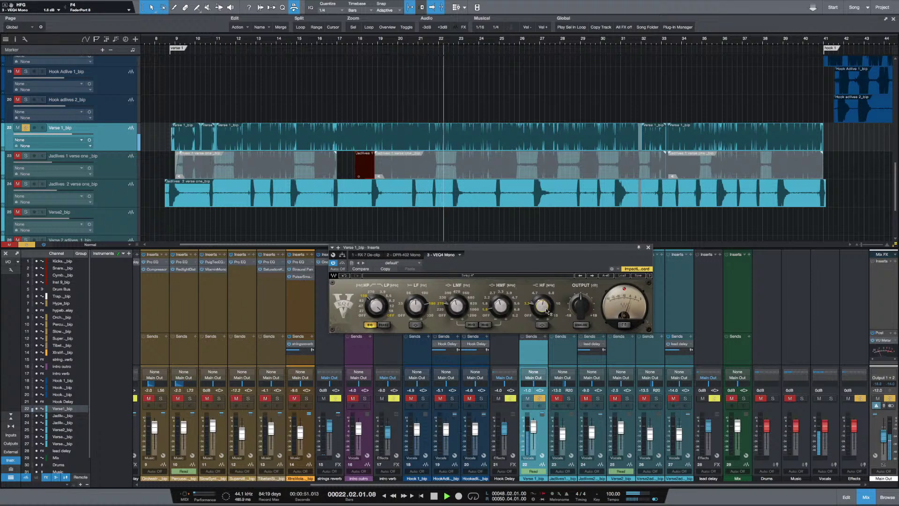
Compare the verse with the VEQ4 bypassed and active, and stop playback
click(341, 264)
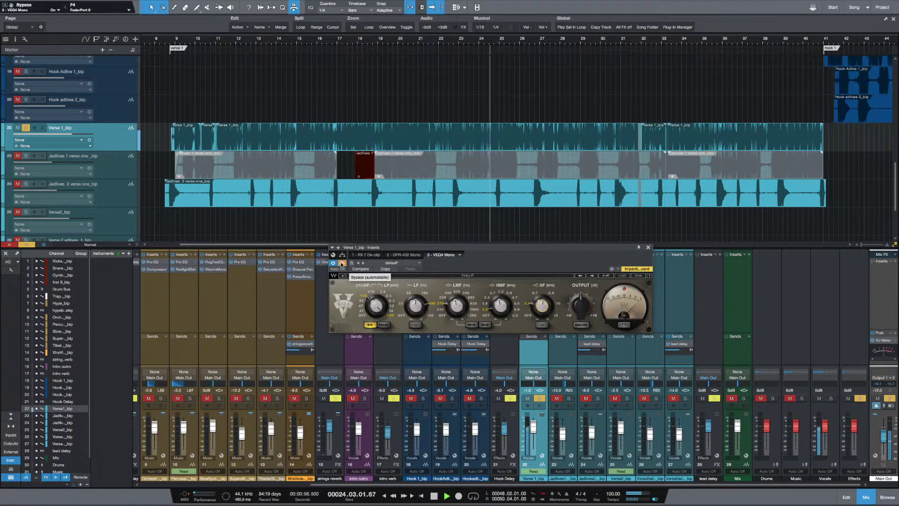
click(341, 263)
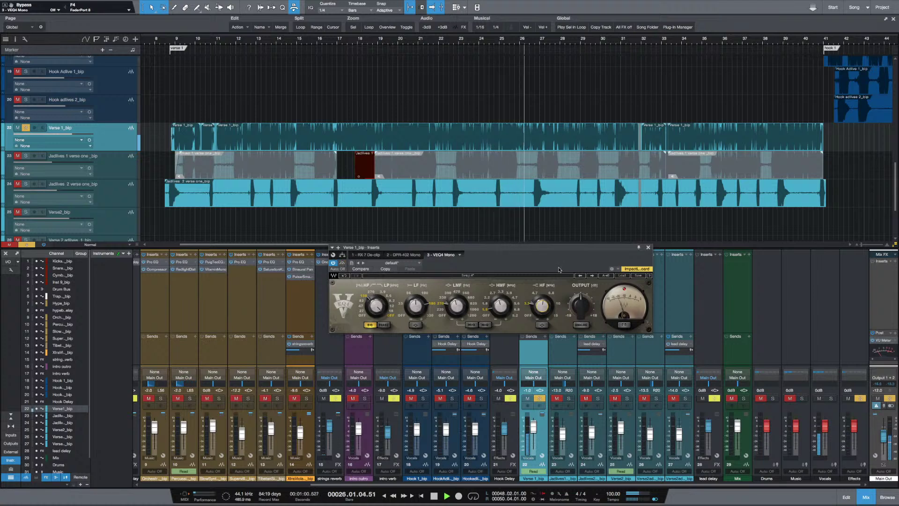
key(space)
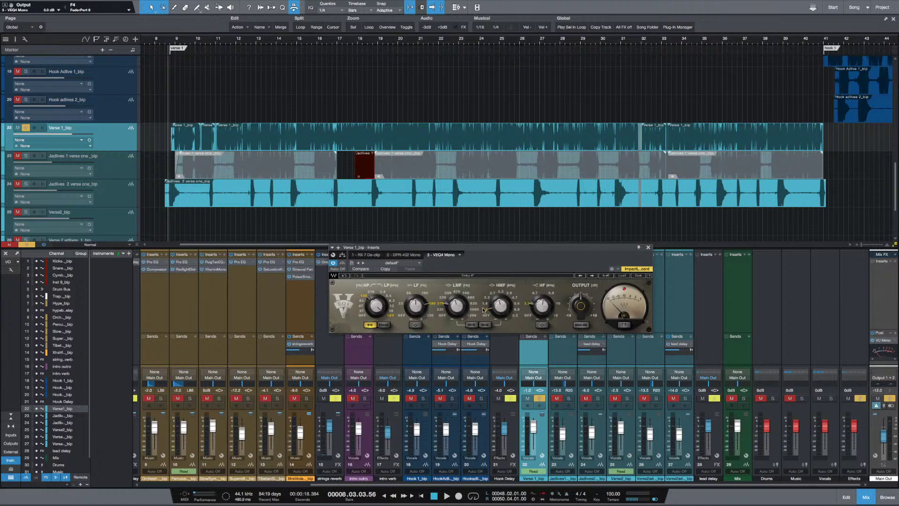
mouse_move(502, 310)
mouse_move(540, 307)
Place the playback position near bar 15, turn off the solo on Hook adlives 2 and play the full mix
drag(434, 108, 582, 111)
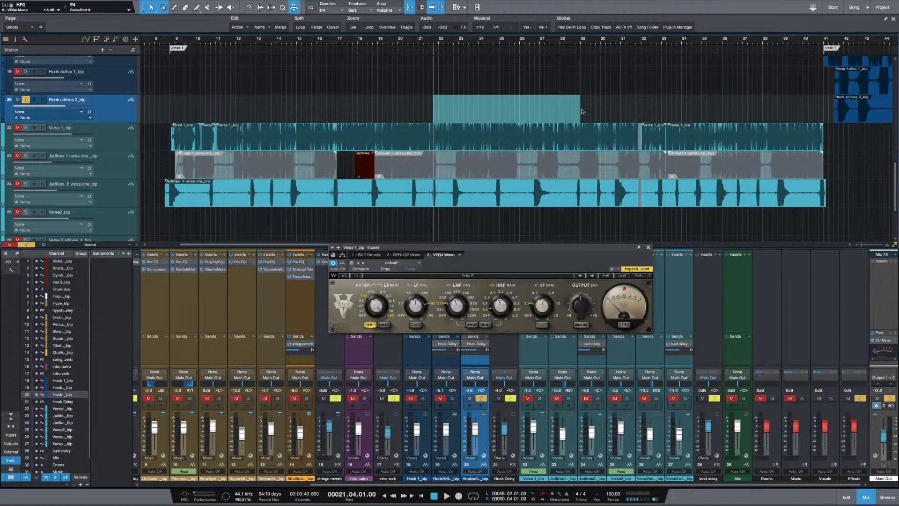
click(252, 107)
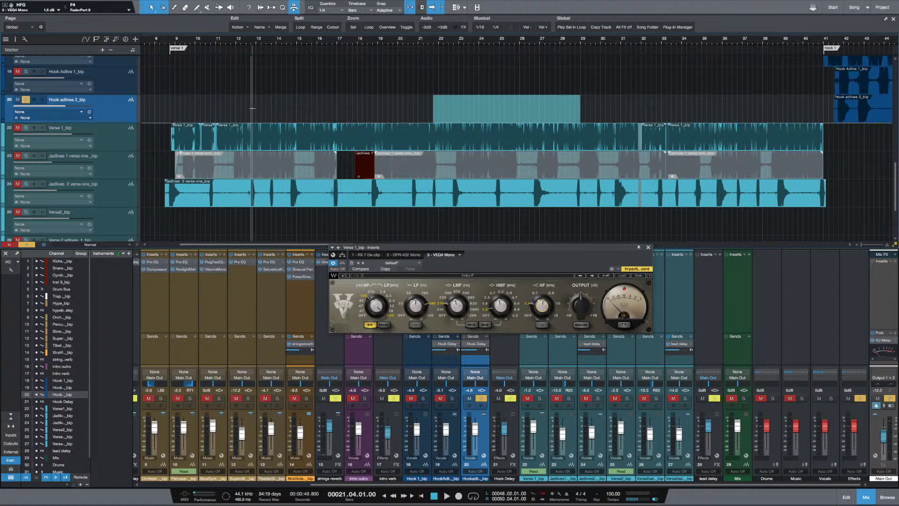
drag(276, 107, 296, 105)
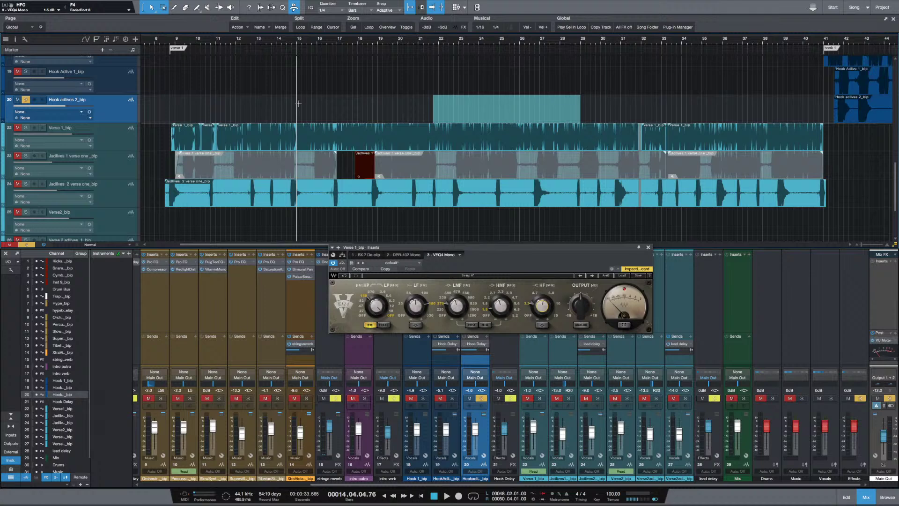
key(space)
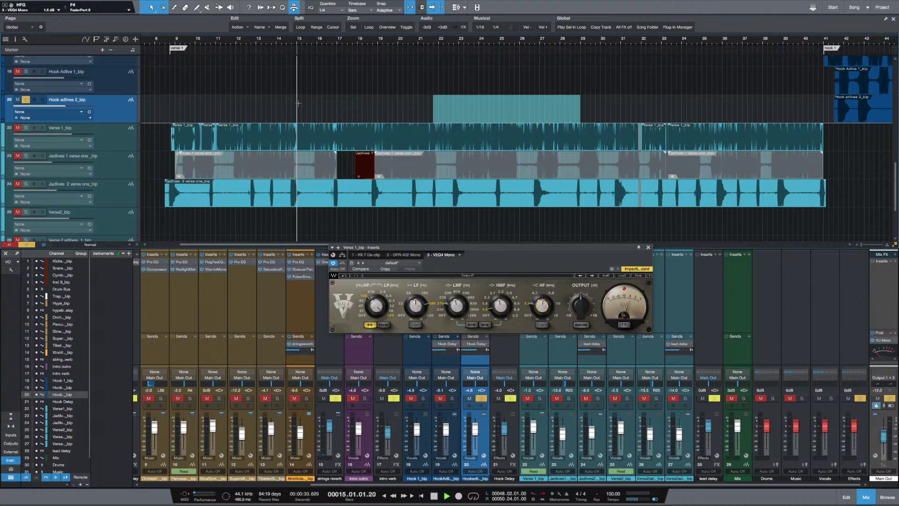
key(space)
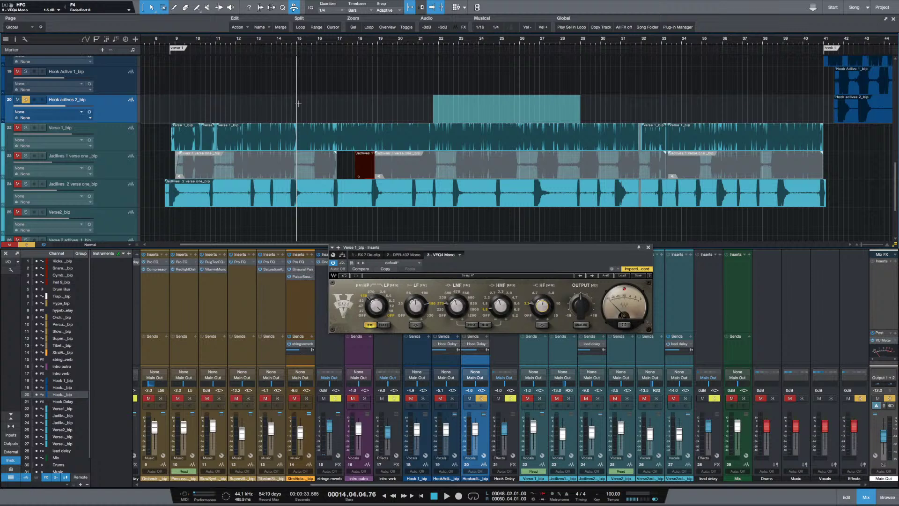
key(s)
key(space)
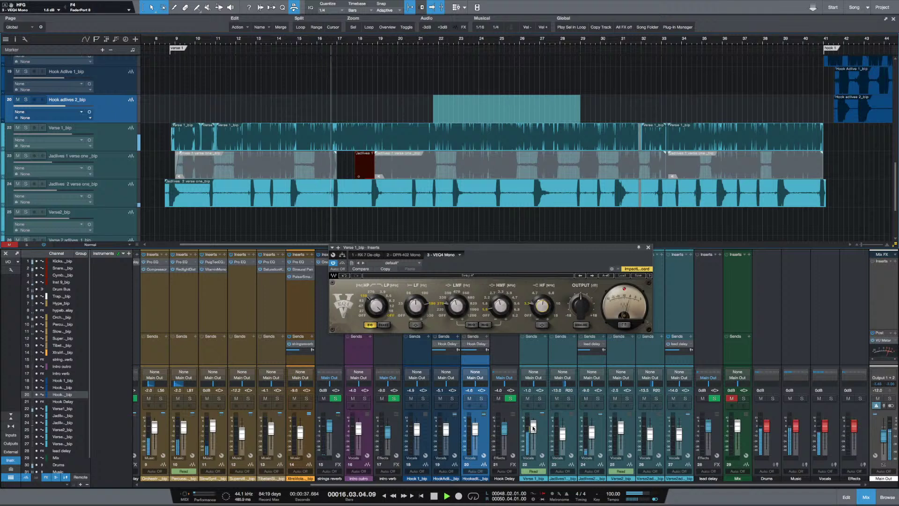
Try the Verse 1 fader at 0 dB in the full mix, return it to -1.0 dB and stop playback
drag(533, 430, 532, 428)
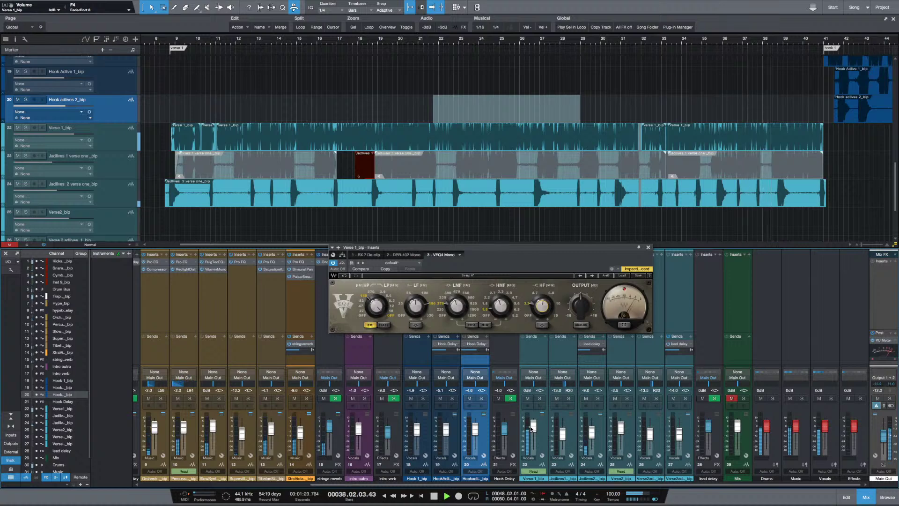
drag(532, 427, 532, 428)
key(space)
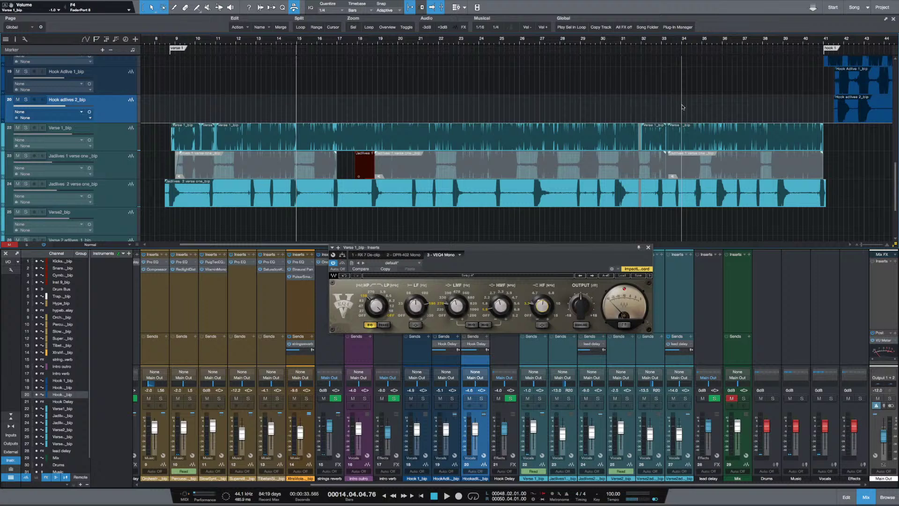
Mark a range from about bar 33 to 38 on Hook adlives 2, audition it and close the VEQ4
drag(676, 100, 769, 107)
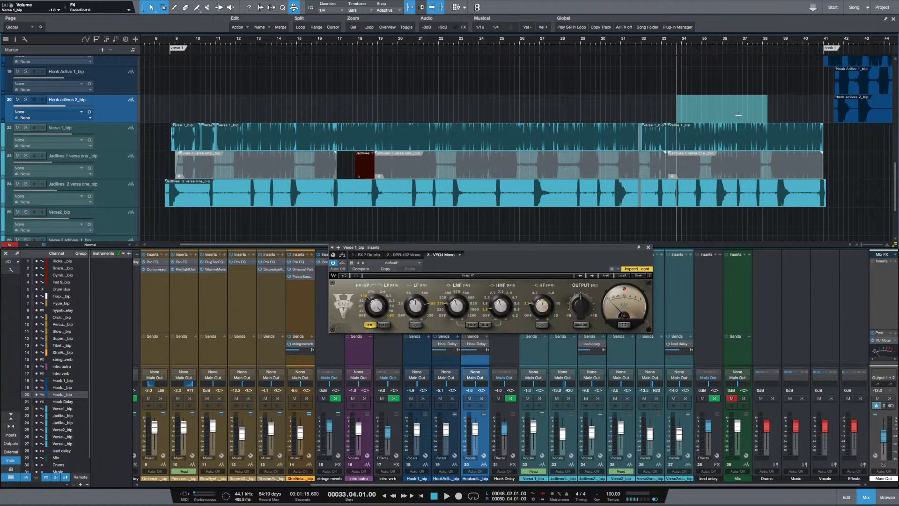
key(space)
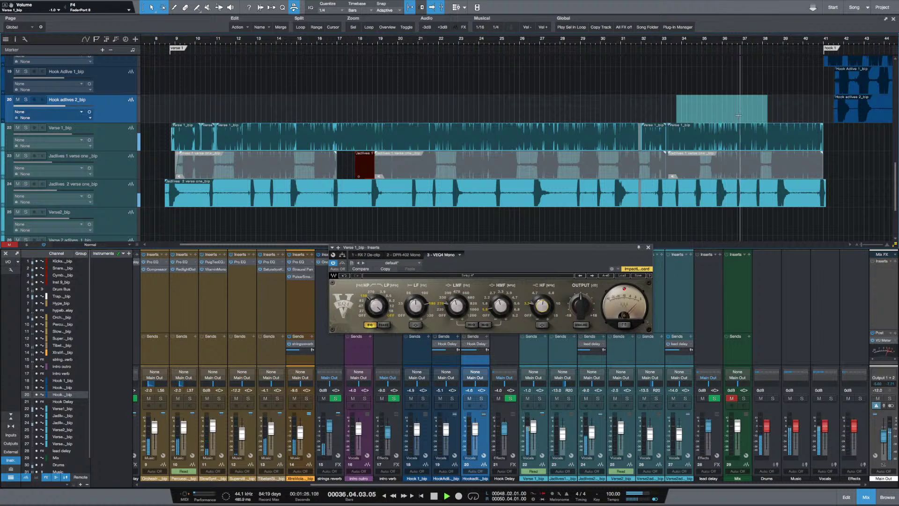
key(space)
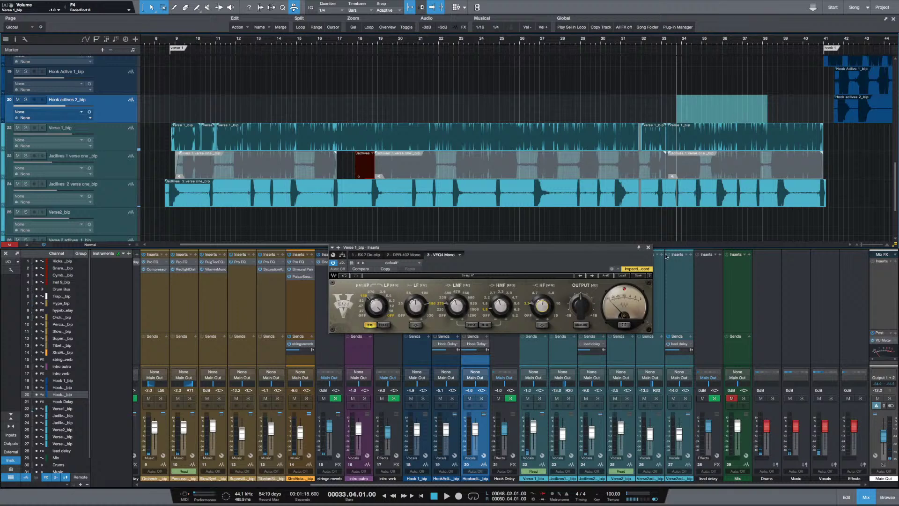
click(648, 247)
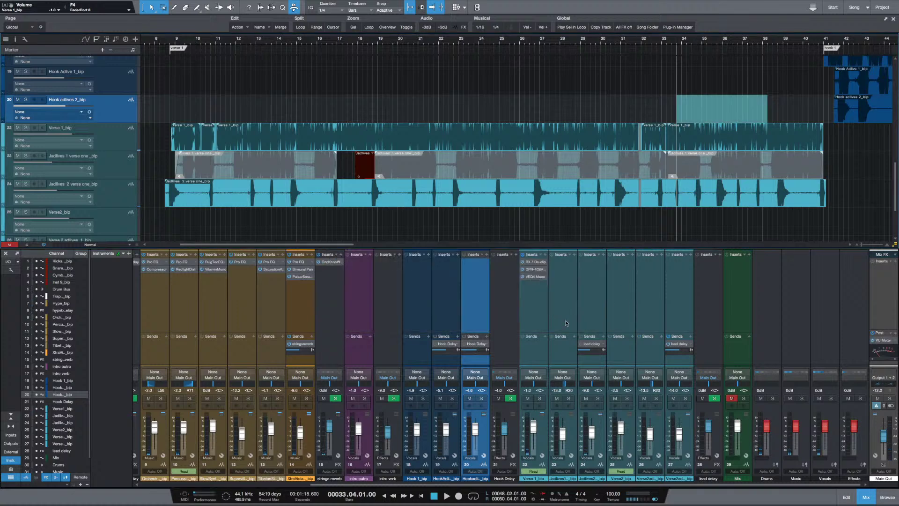
Find the elysia mpressor among the Plugin Alliance effects and add it to the end of the Verse 1 insert chain
click(532, 301)
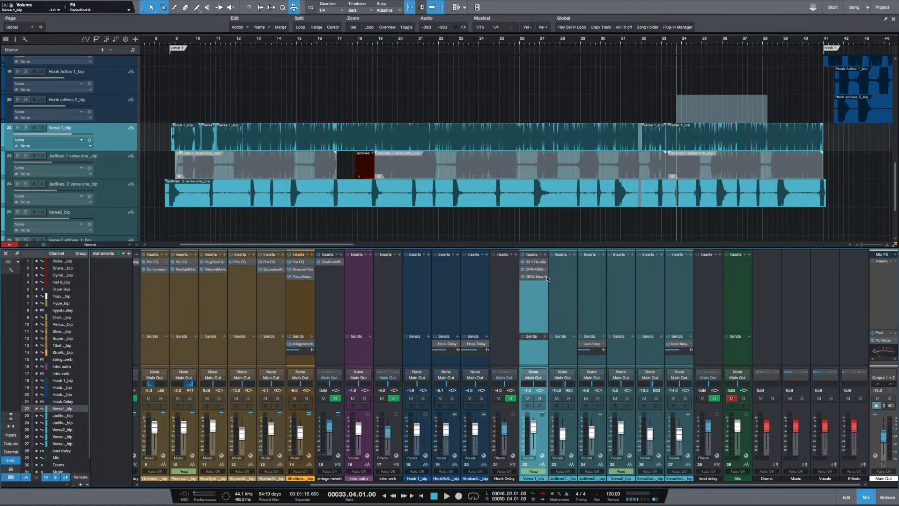
key(F5)
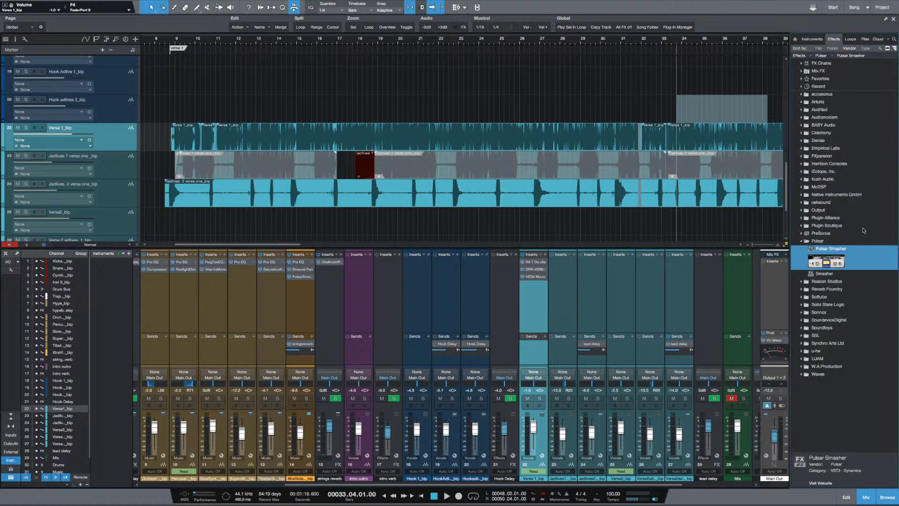
double_click(845, 242)
double_click(833, 227)
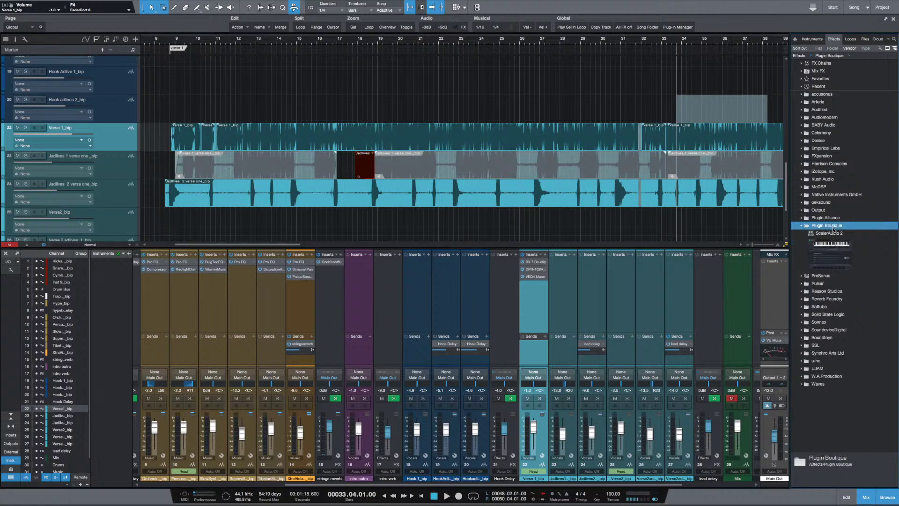
double_click(833, 218)
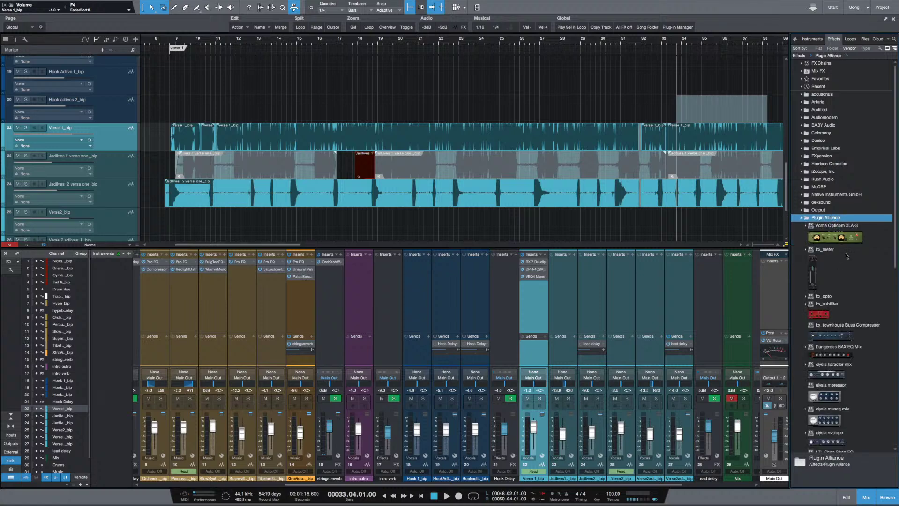
scroll(850, 293, down, 3)
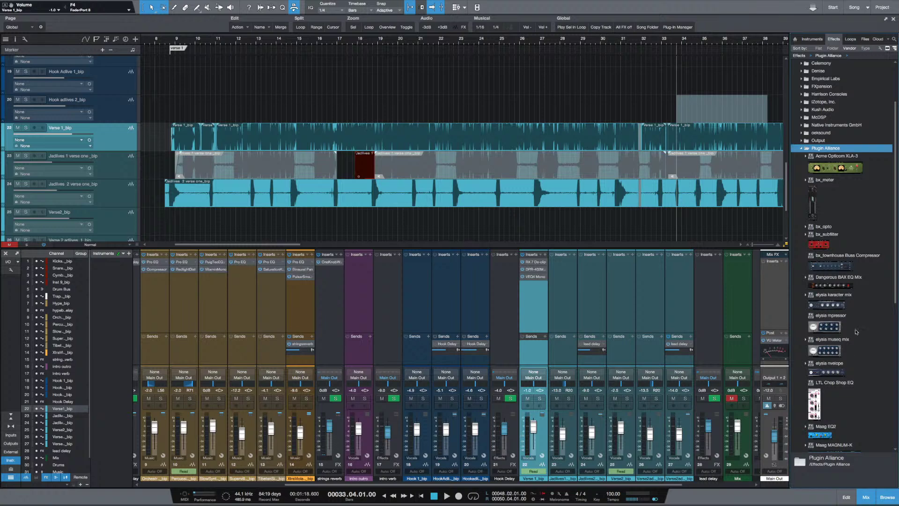
drag(861, 322, 525, 301)
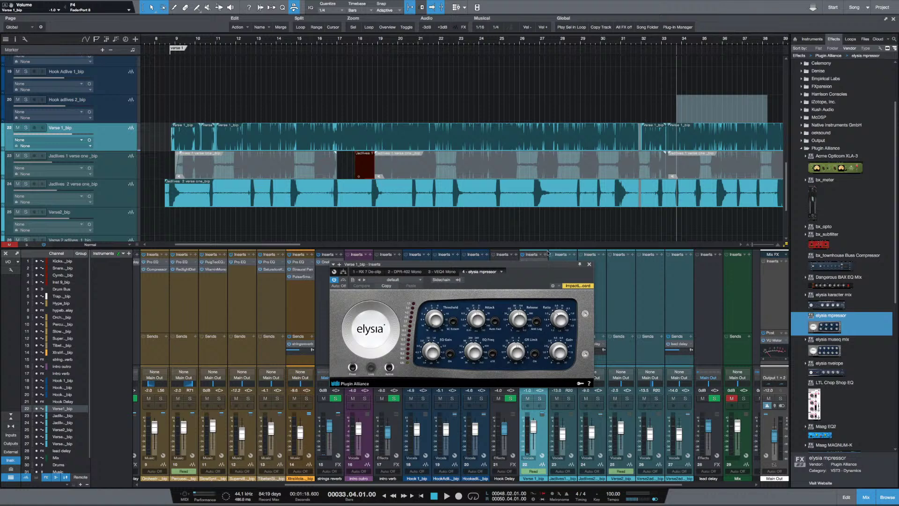
Loop playback over the marked range near bars 33 to 38 and hide the effects browser
scroll(641, 216, right, 3)
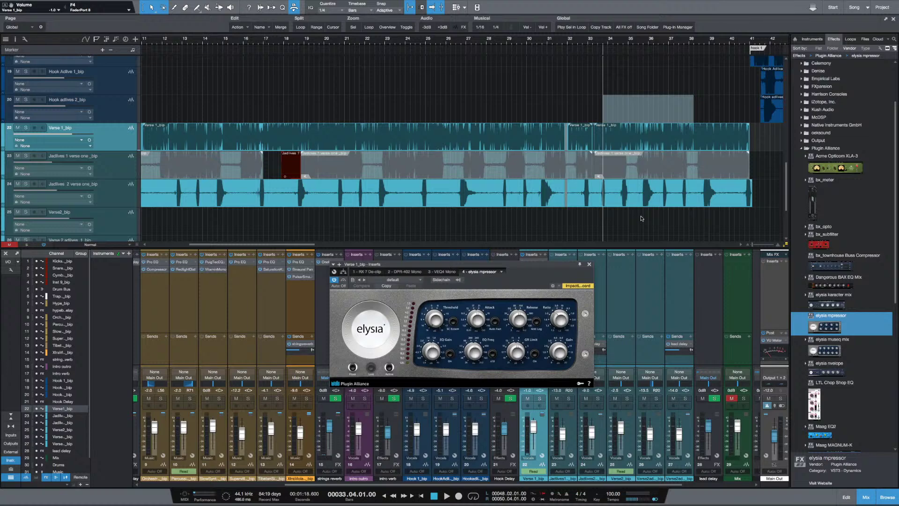
key(p)
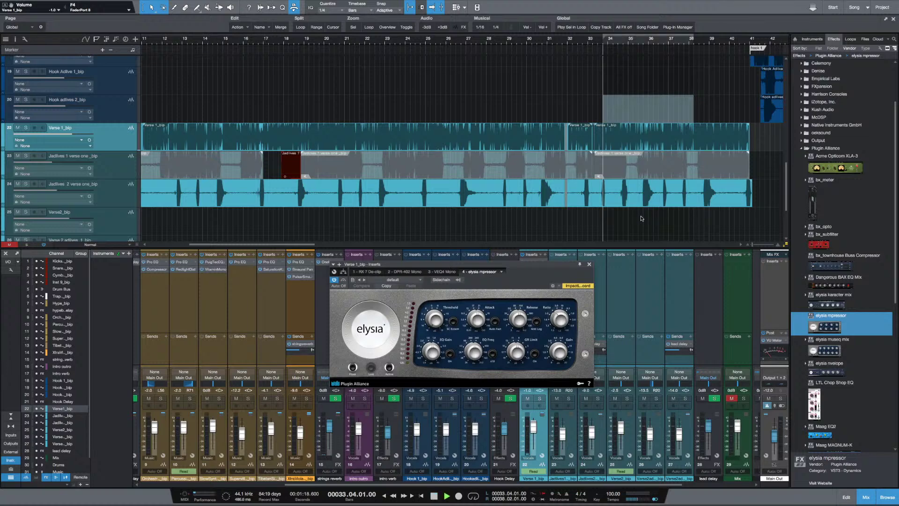
key(F5)
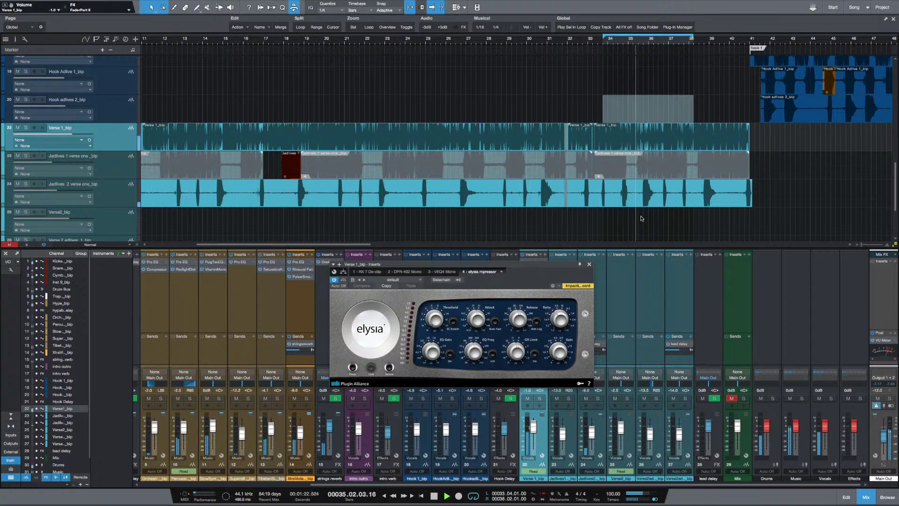
key(e)
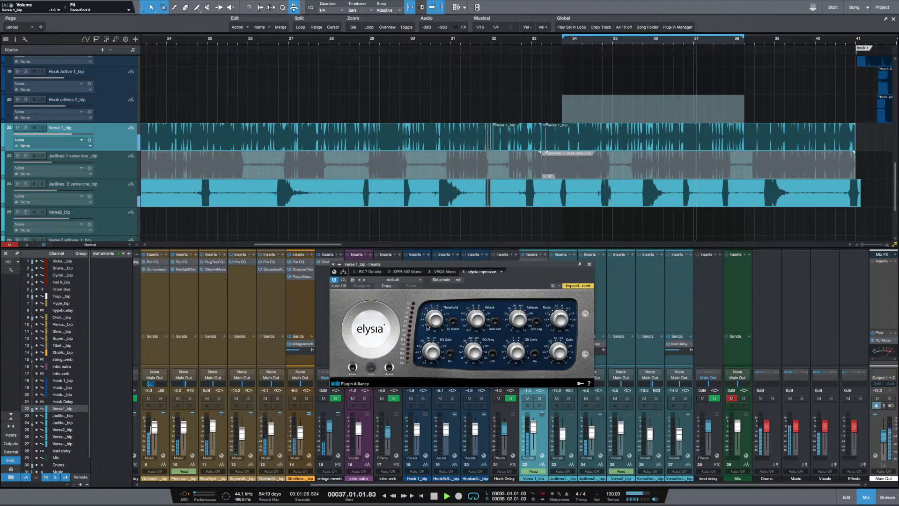
Set the mpressor's threshold to about 7.5 dB and adjust its ratio while the verse loops
mouse_move(433, 326)
mouse_down()
mouse_move(432, 313)
mouse_move(433, 325)
mouse_up()
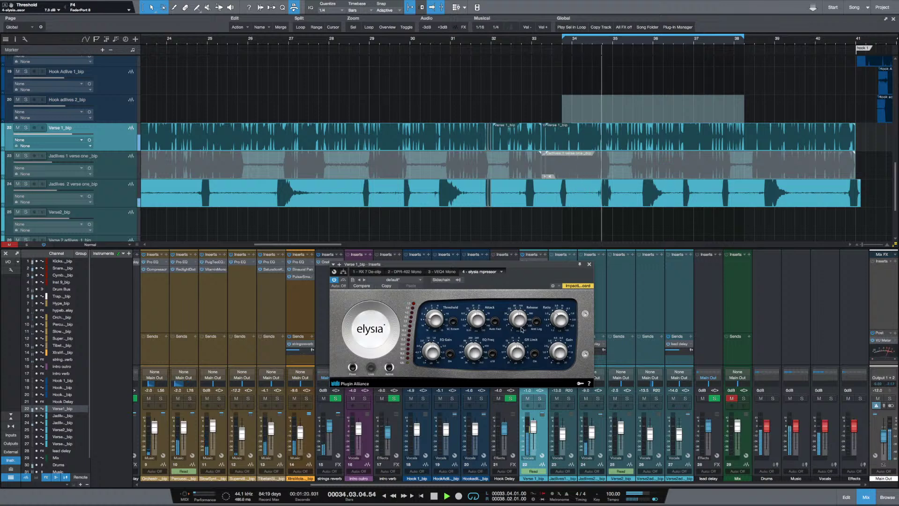
mouse_move(561, 320)
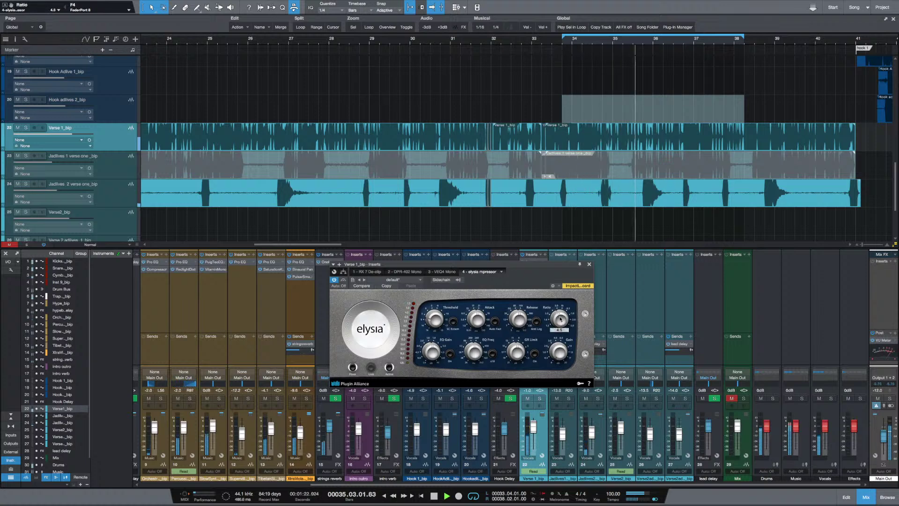
drag(561, 319, 558, 320)
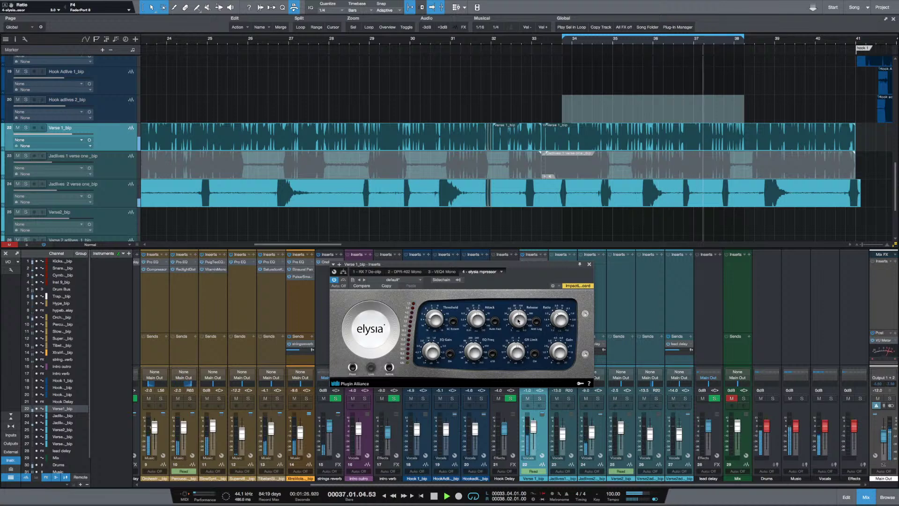
Fine-tune the mpressor's attack and lengthen its release against the looping verse
mouse_move(475, 326)
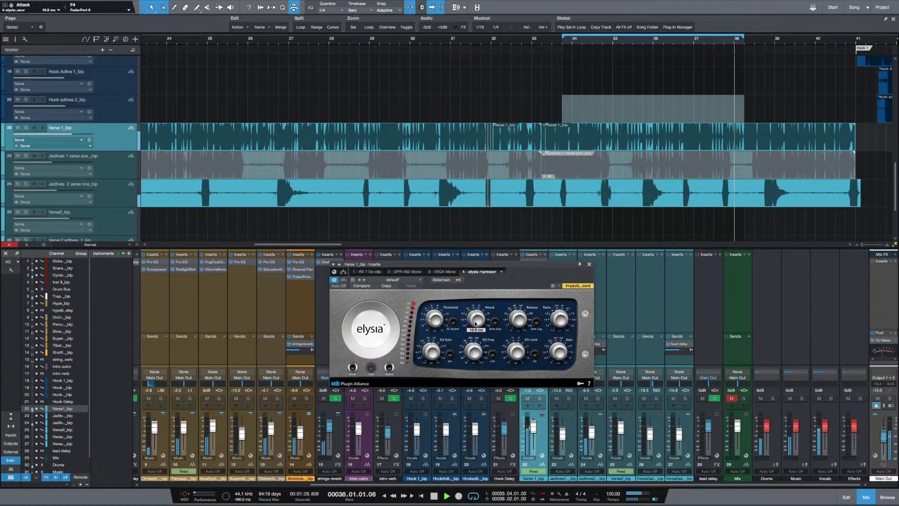
drag(474, 326, 475, 324)
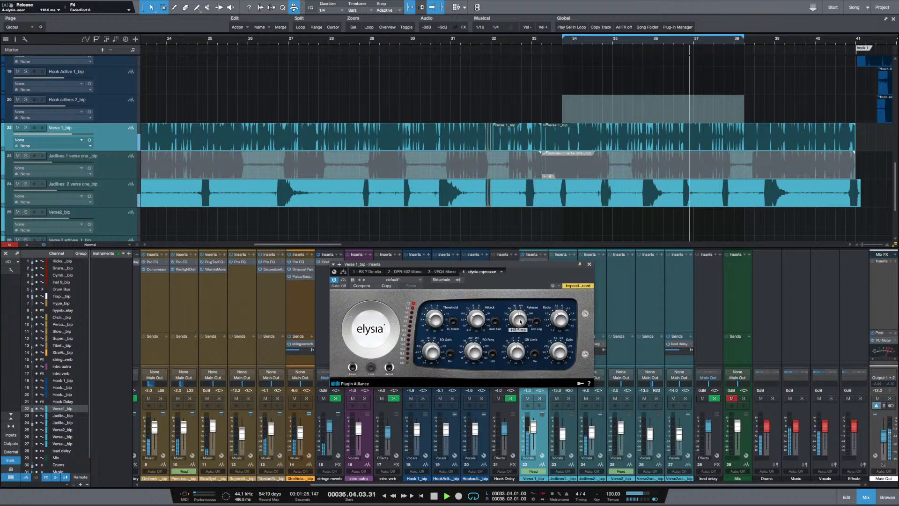
drag(519, 322, 518, 317)
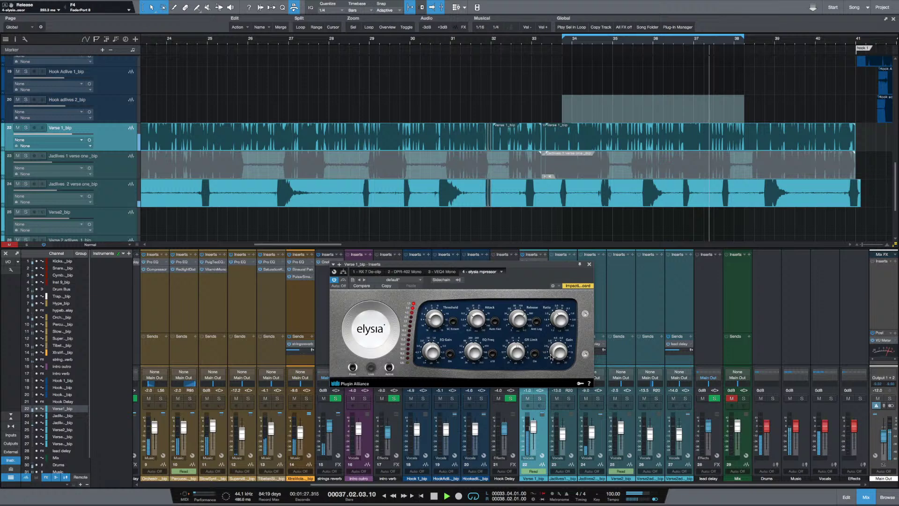
Raise the mpressor's output gain and compare the looped verse with the compressor bypassed and active
drag(556, 355, 557, 341)
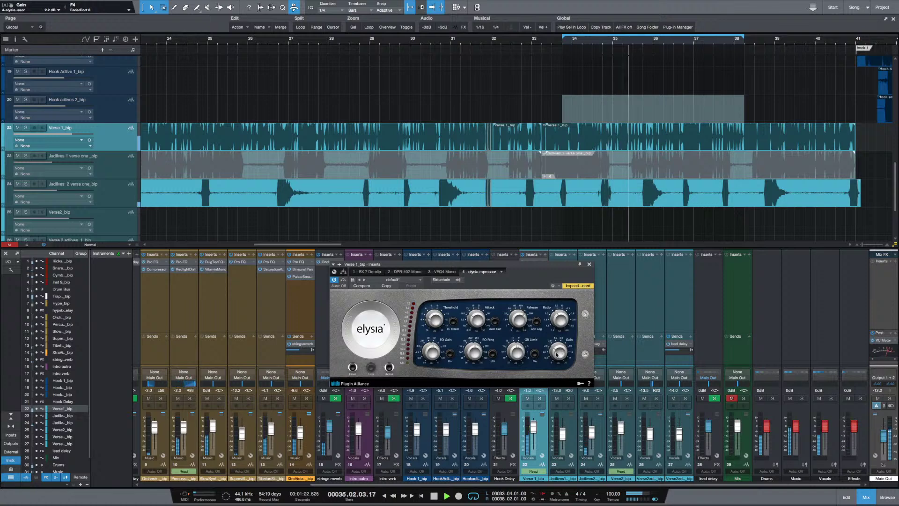
mouse_move(561, 352)
mouse_down()
mouse_move(557, 337)
mouse_move(549, 340)
mouse_up()
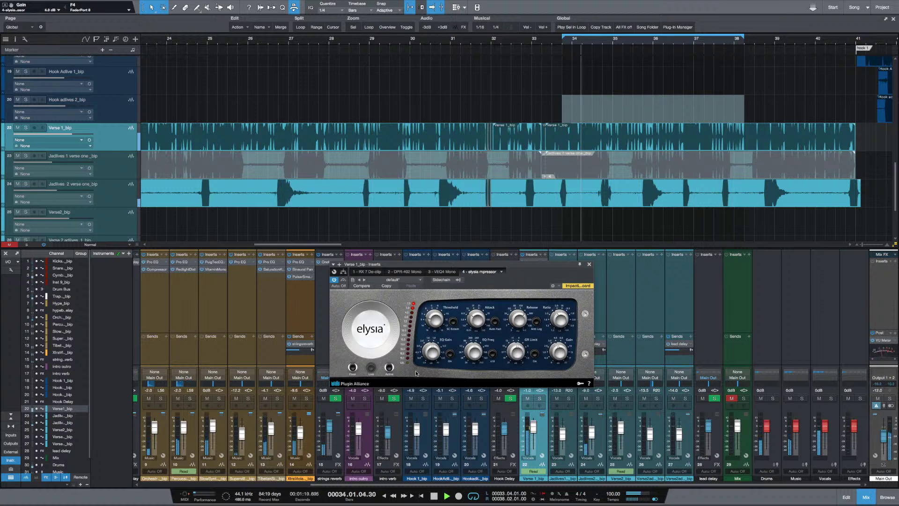
click(389, 368)
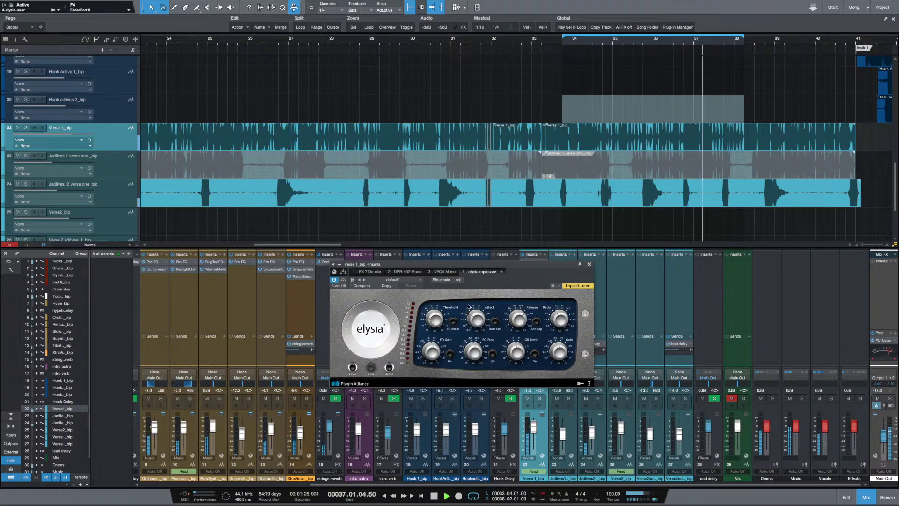
key(space)
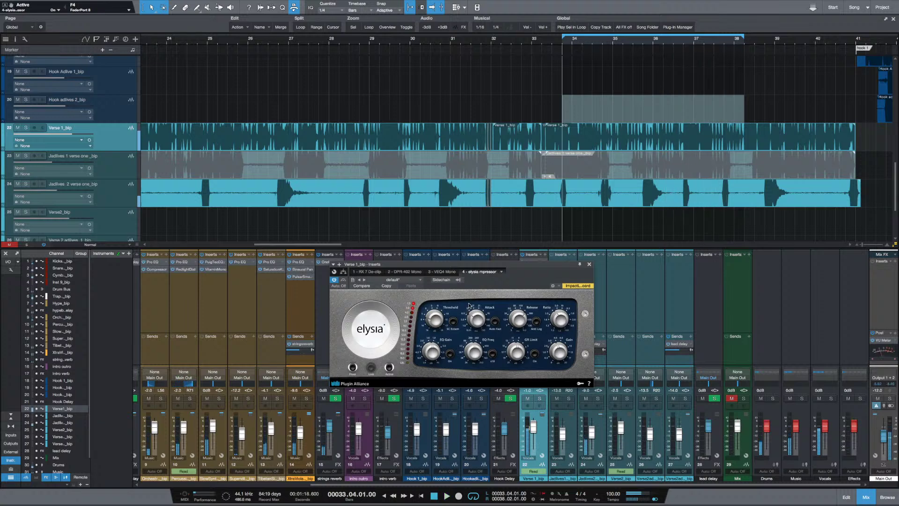
key(space)
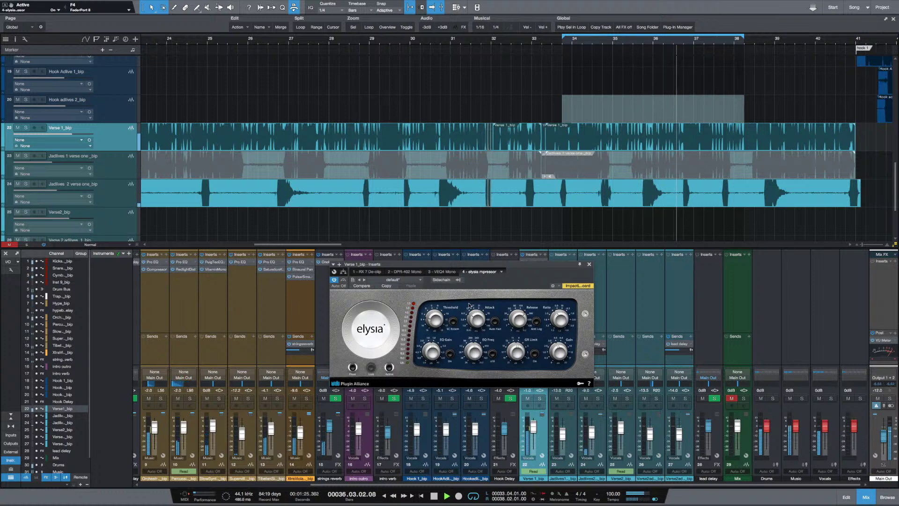
key(space)
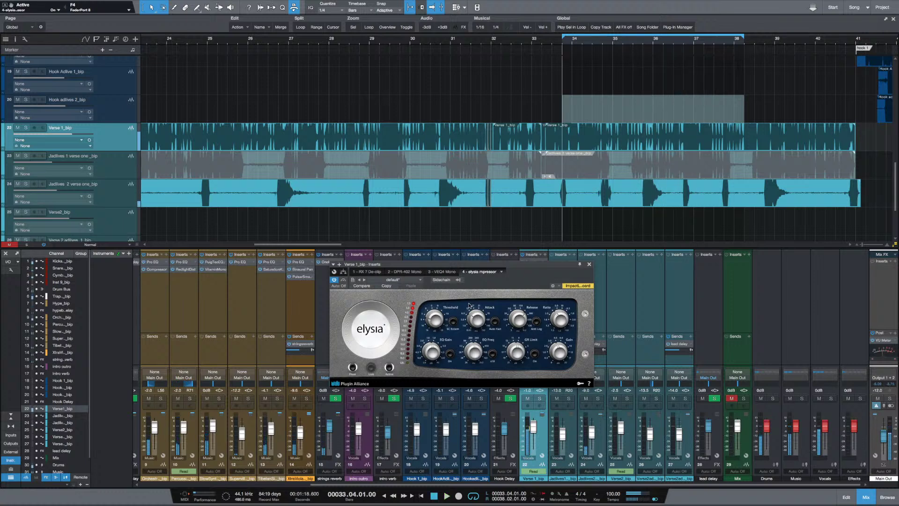
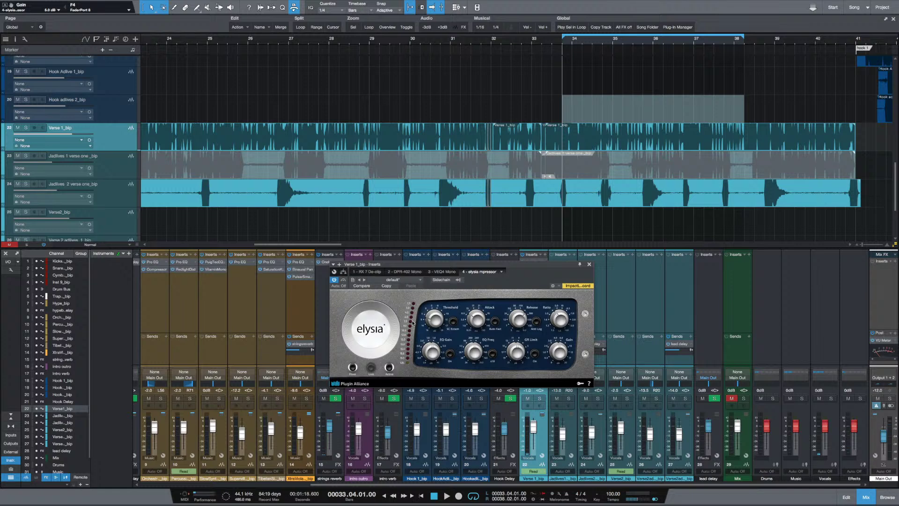
Play the full mix from near the end of bar 27 to judge the compressed verse, and stop
click(323, 128)
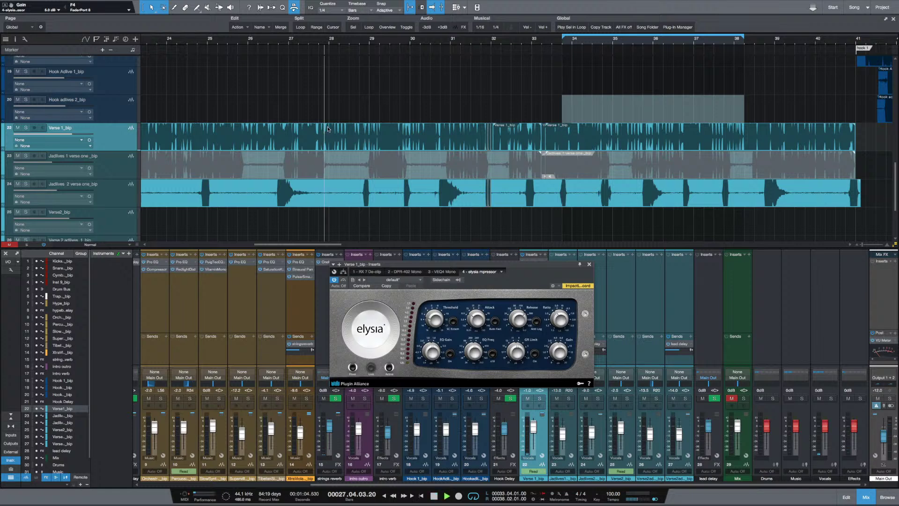
key(space)
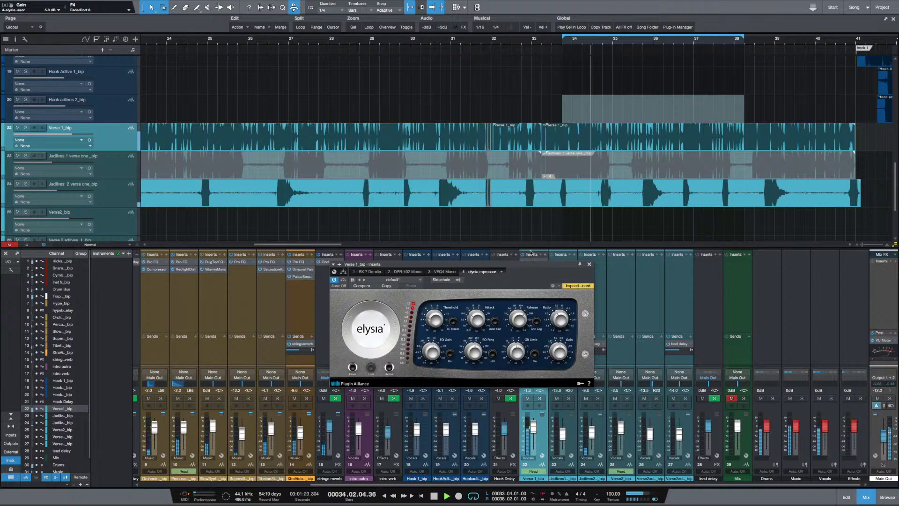
key(space)
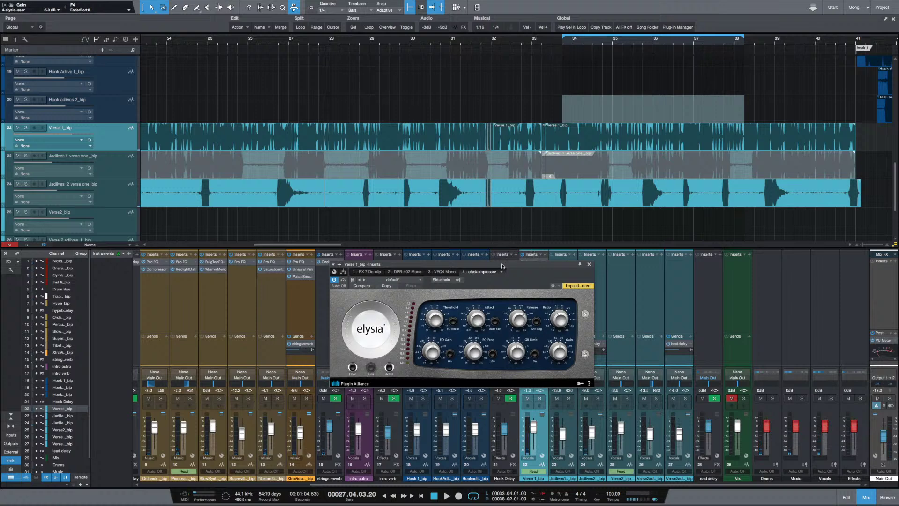
Set the mpressor's release to about 220 ms and dismiss the web notification
drag(501, 265, 503, 272)
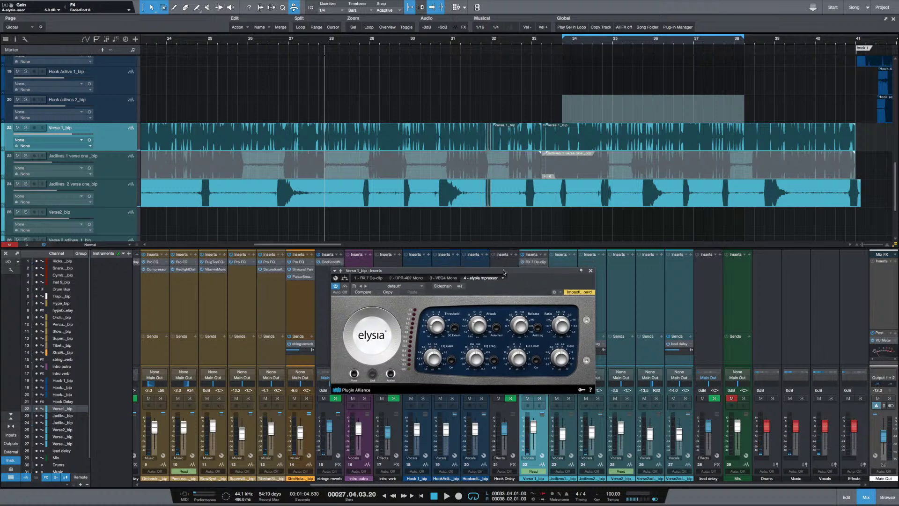
click(520, 330)
scroll(519, 330, down, 2)
scroll(520, 331, down, 1)
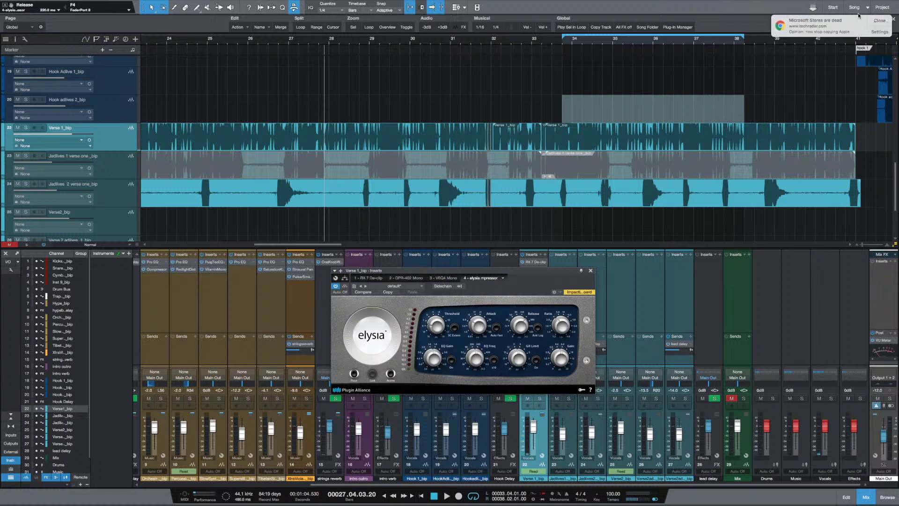
click(873, 24)
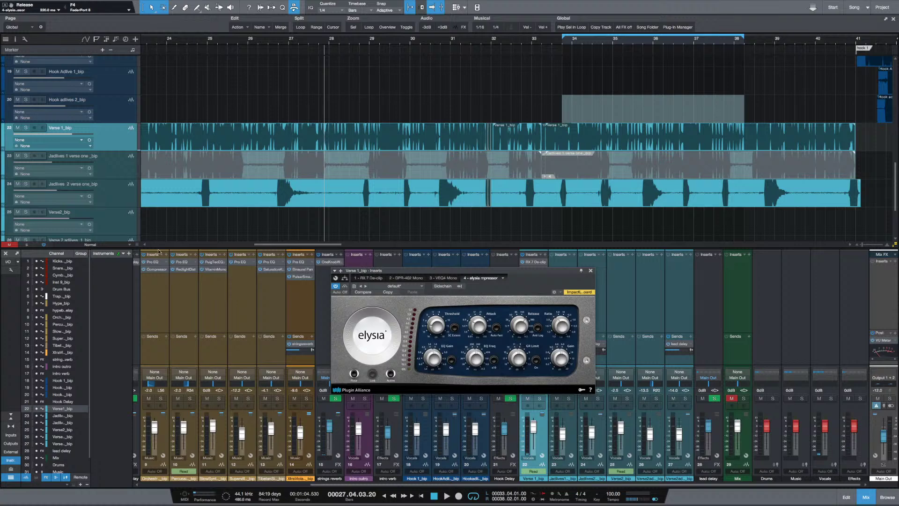
Play the full mix from just before the Verse 1 clips through to the hook, stop, and close the mpressor window
click(250, 127)
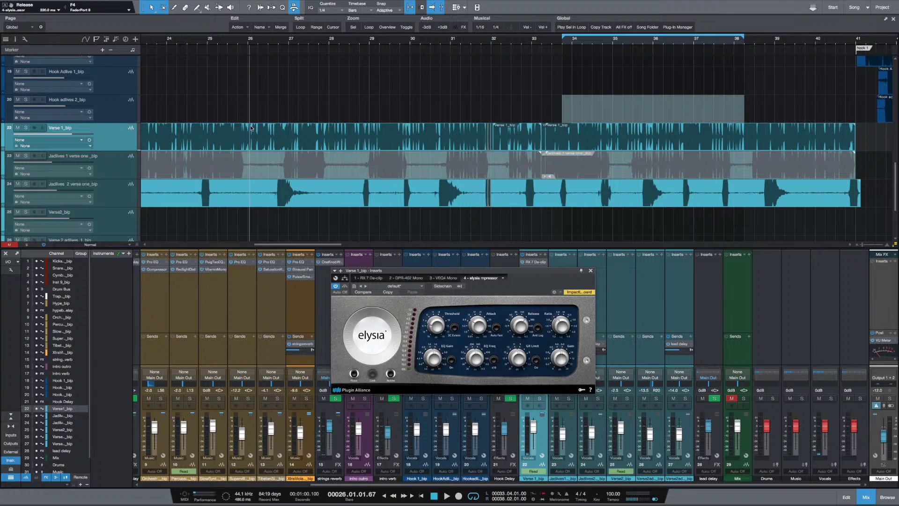
scroll(249, 103, left, 10)
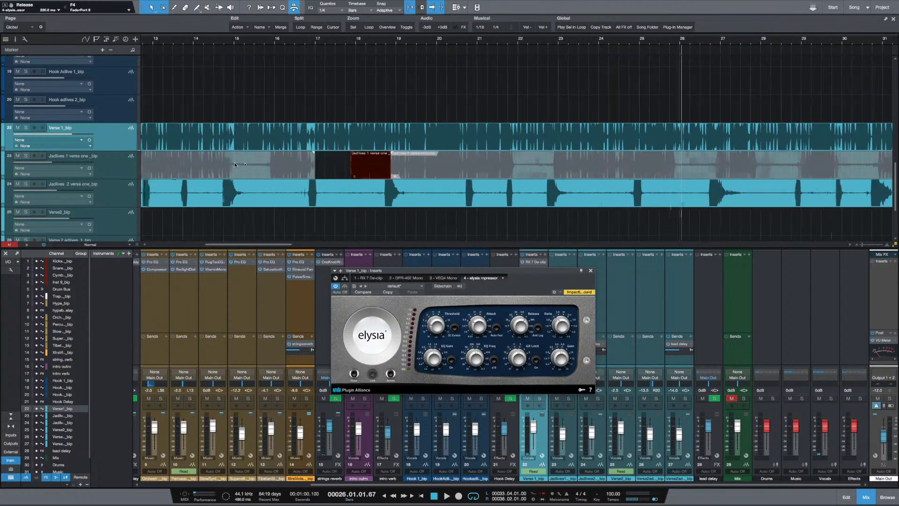
scroll(226, 163, left, 1)
click(225, 138)
key(space)
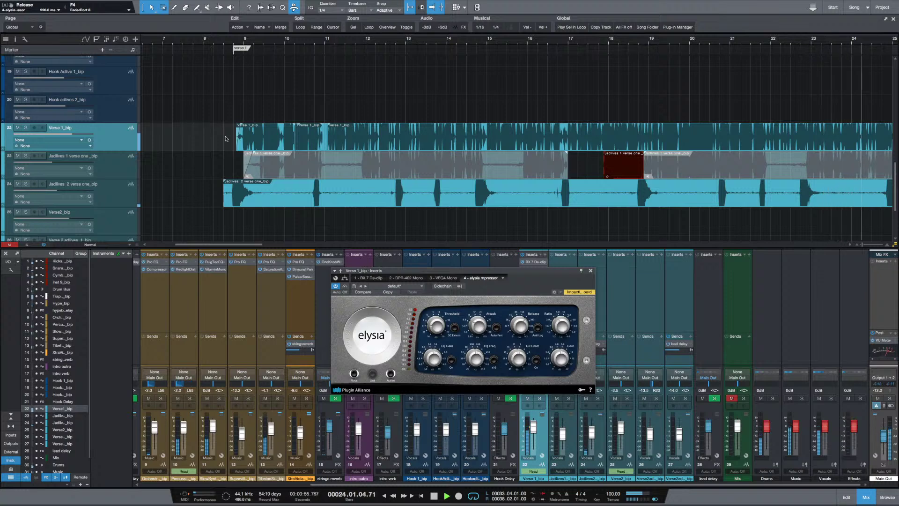
scroll(225, 138, down, 4)
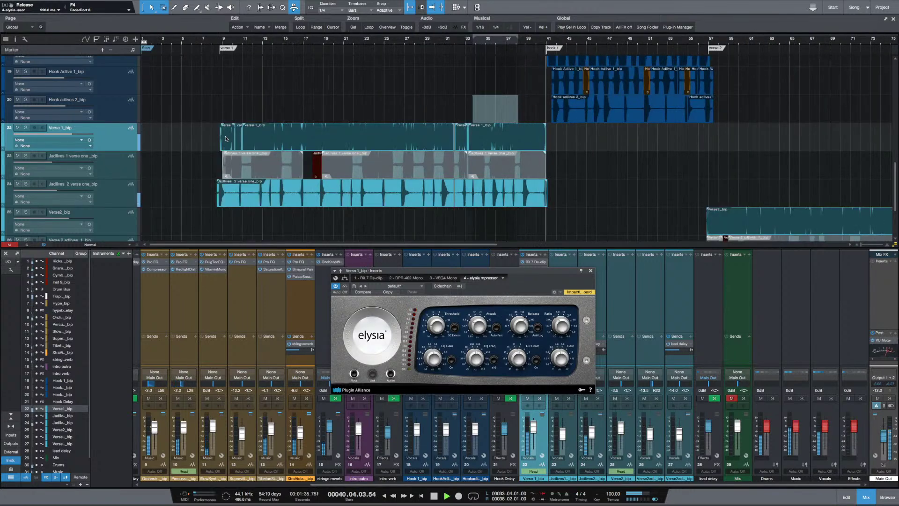
key(space)
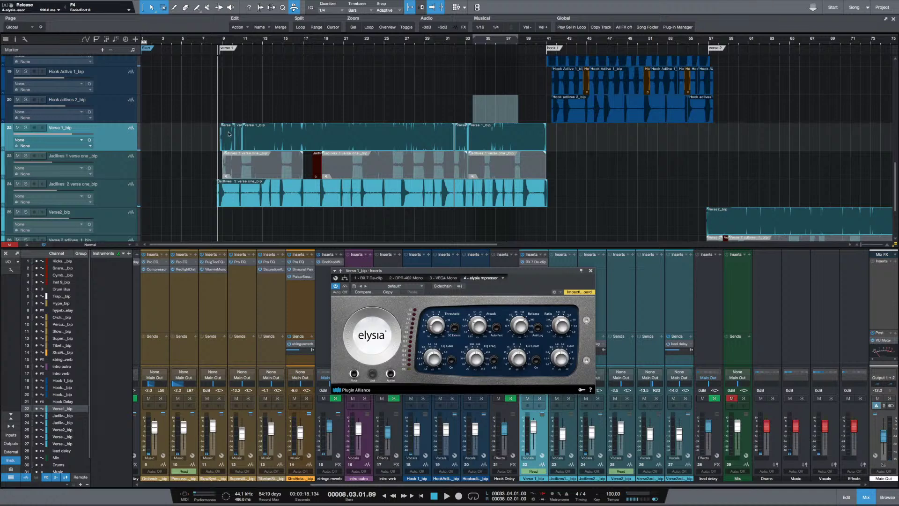
click(590, 270)
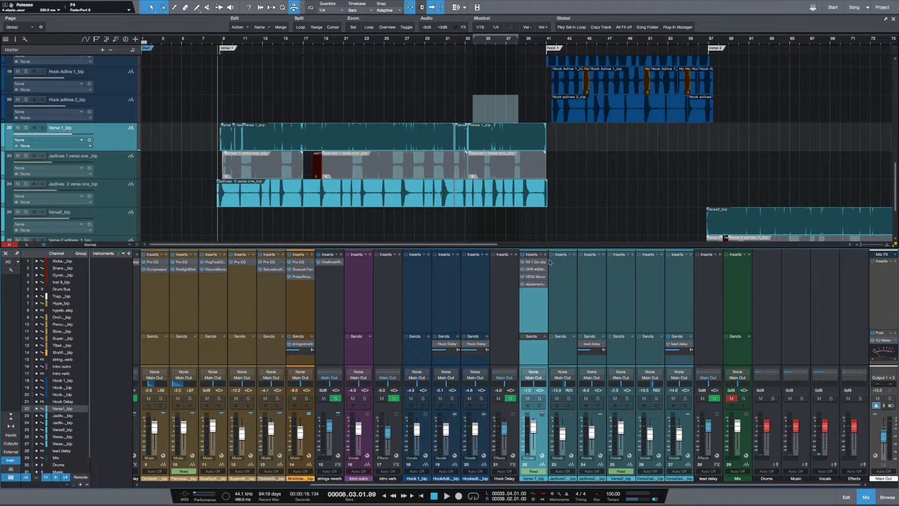
Try unmuting the three muted Jadlives 1 verse one clips with the Mute tool, and mute them again
click(119, 167)
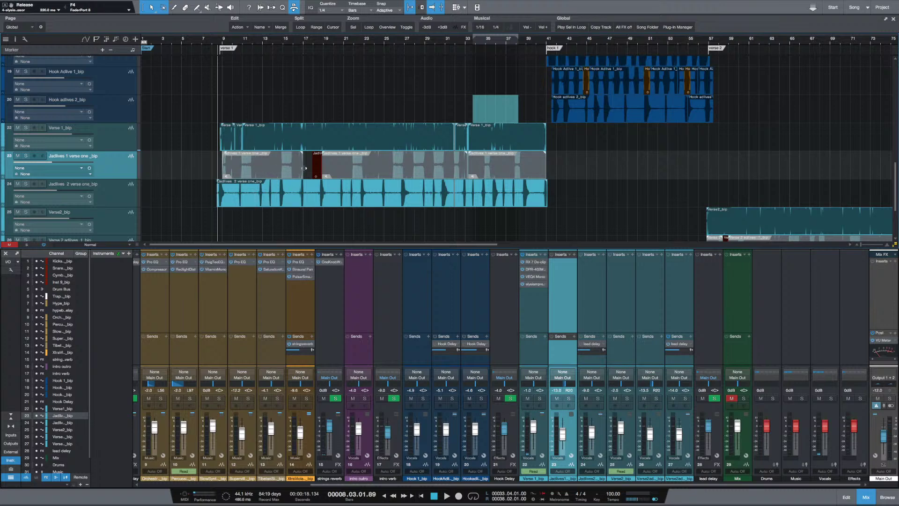
key(e)
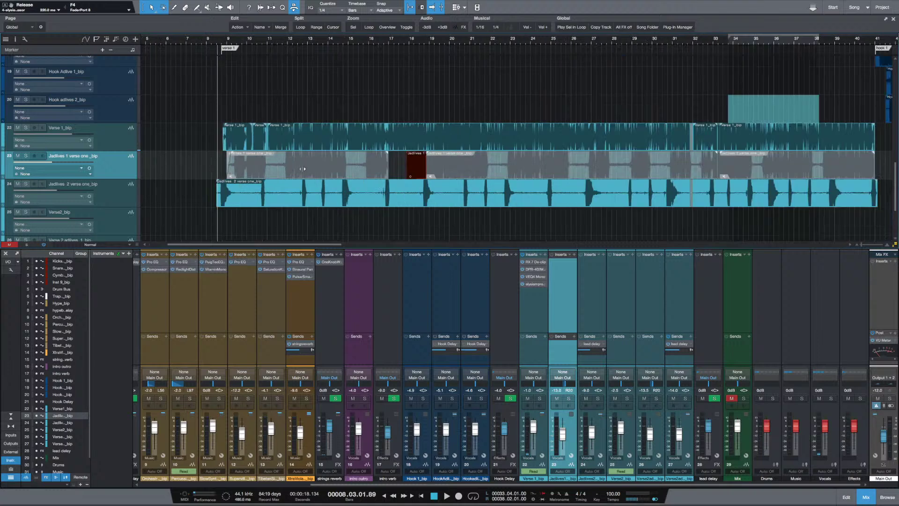
key(6)
click(335, 172)
click(475, 172)
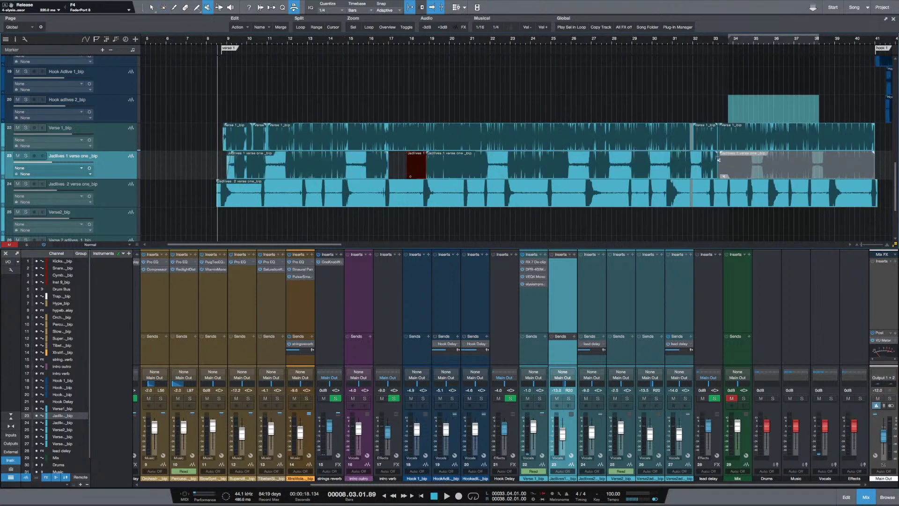
click(787, 168)
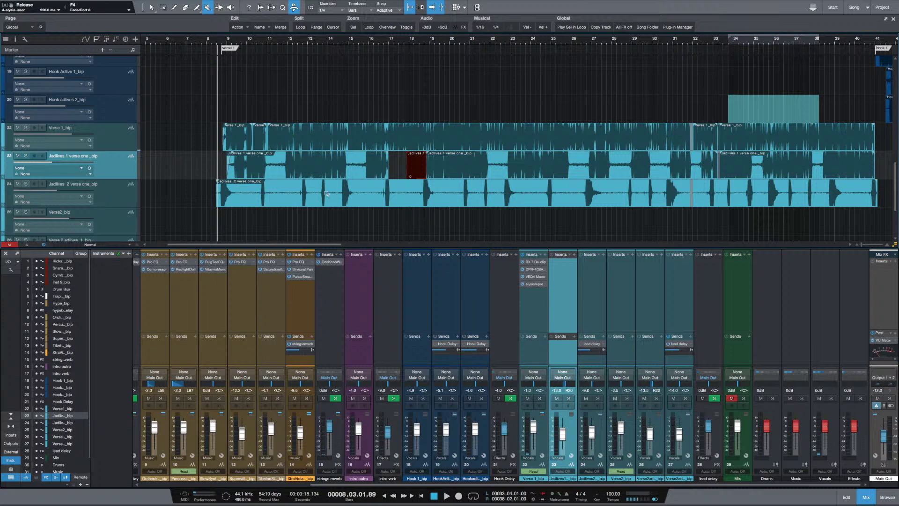
click(384, 170)
click(435, 163)
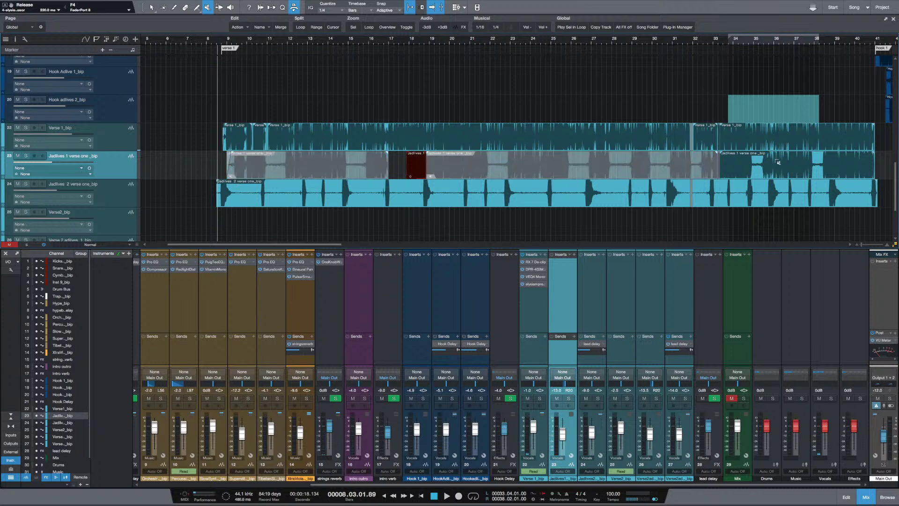
click(778, 161)
Select the Jadlives 2 verse one track and change its colour to bright blue
click(114, 192)
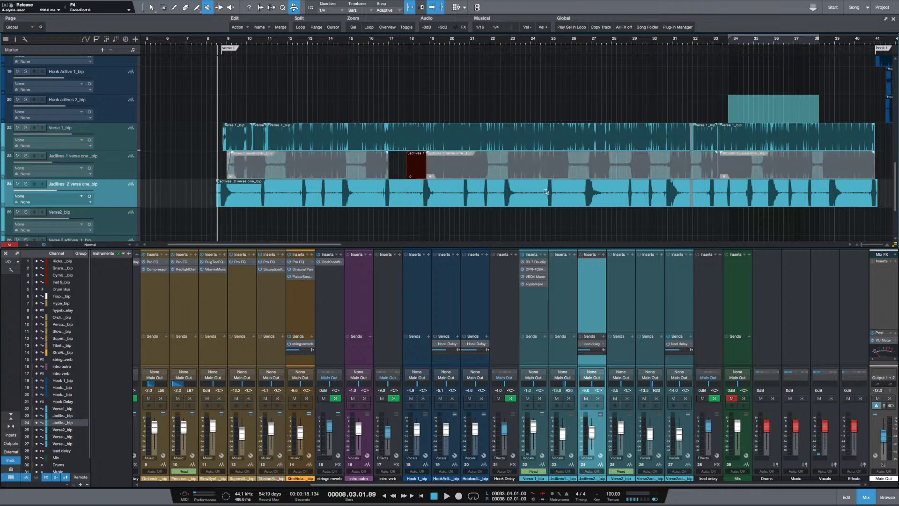
key(e)
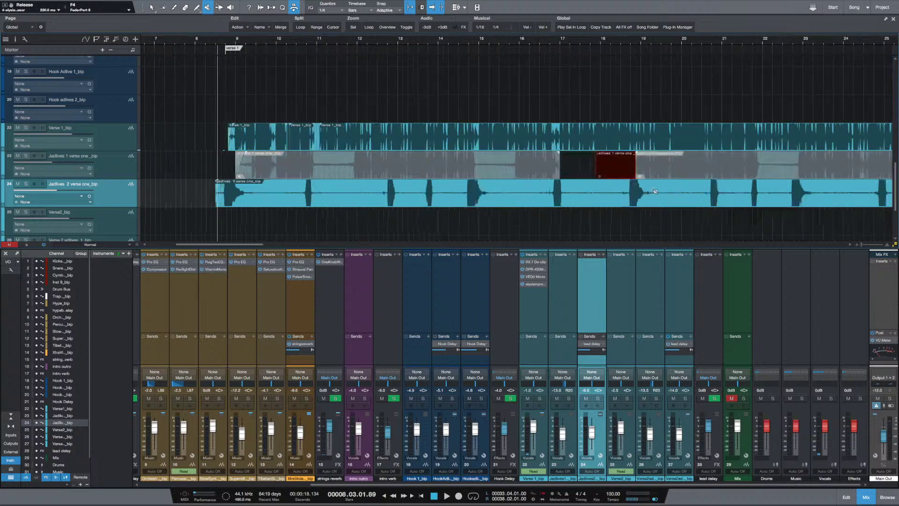
key(w)
key(w)
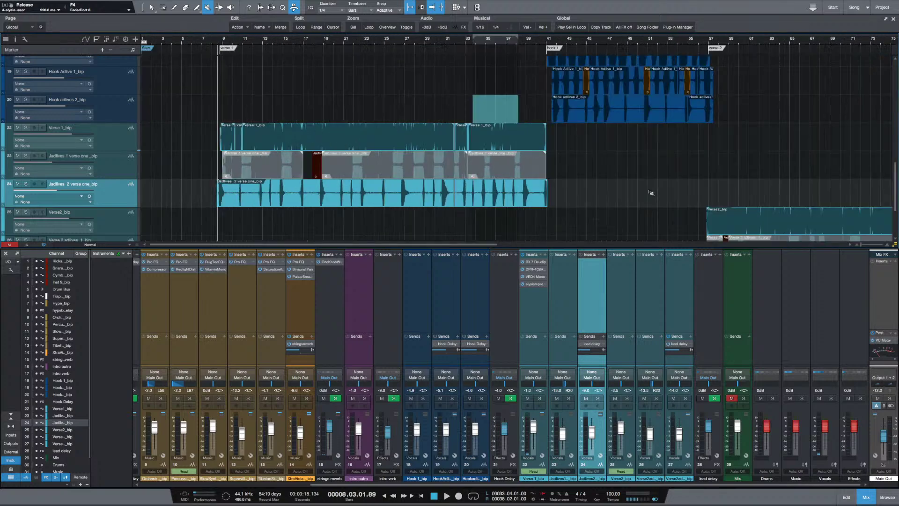
key(e)
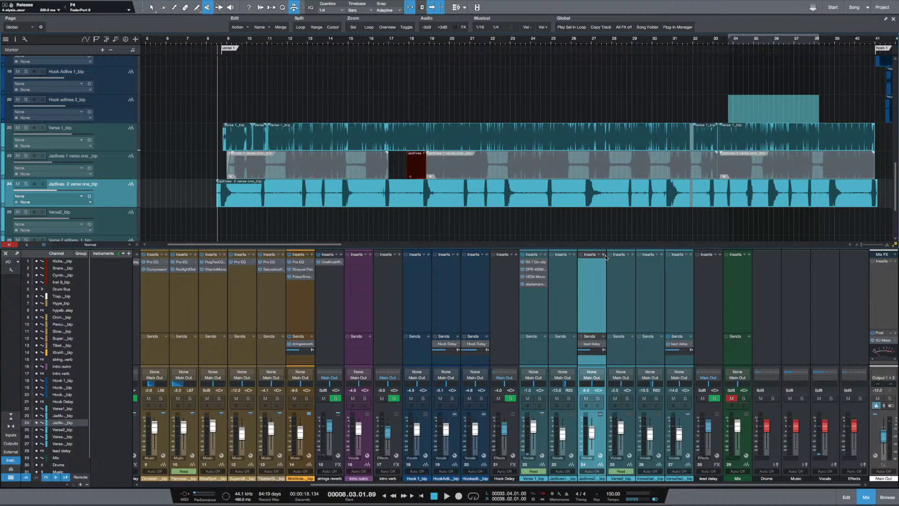
click(443, 192)
click(441, 215)
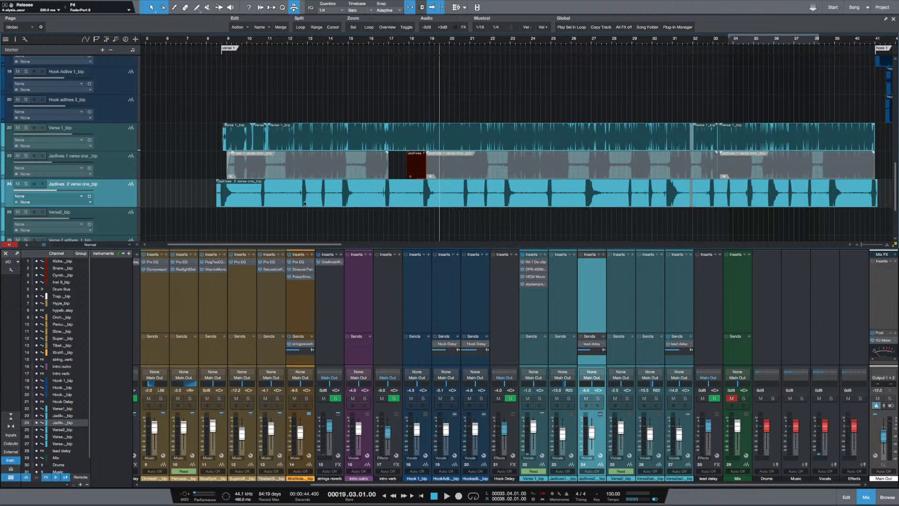
click(604, 255)
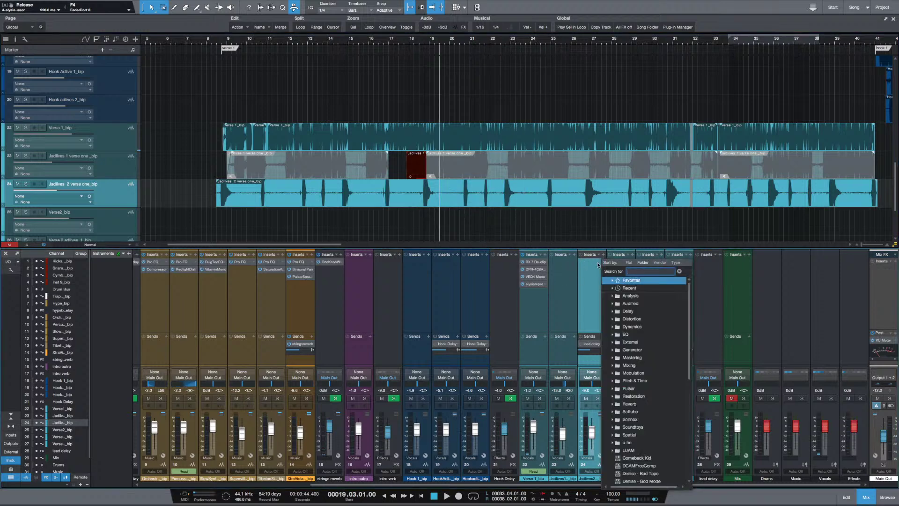
click(588, 277)
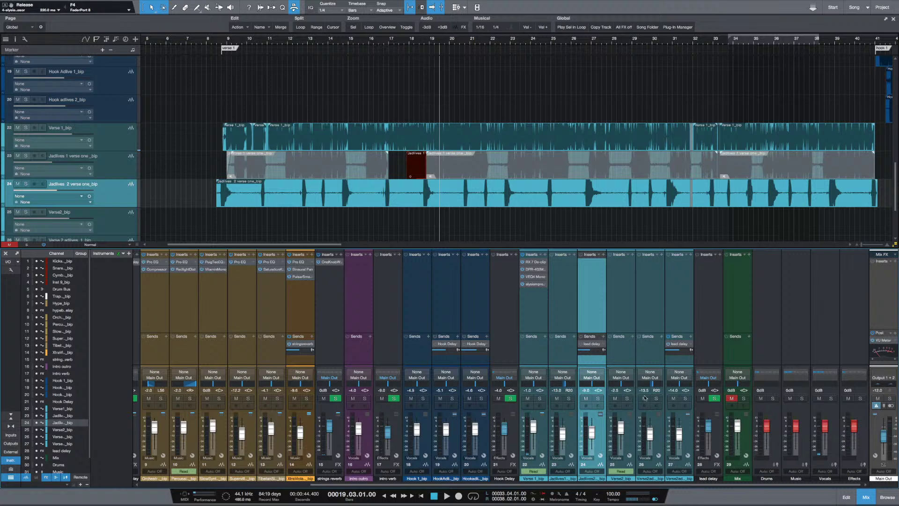
click(590, 481)
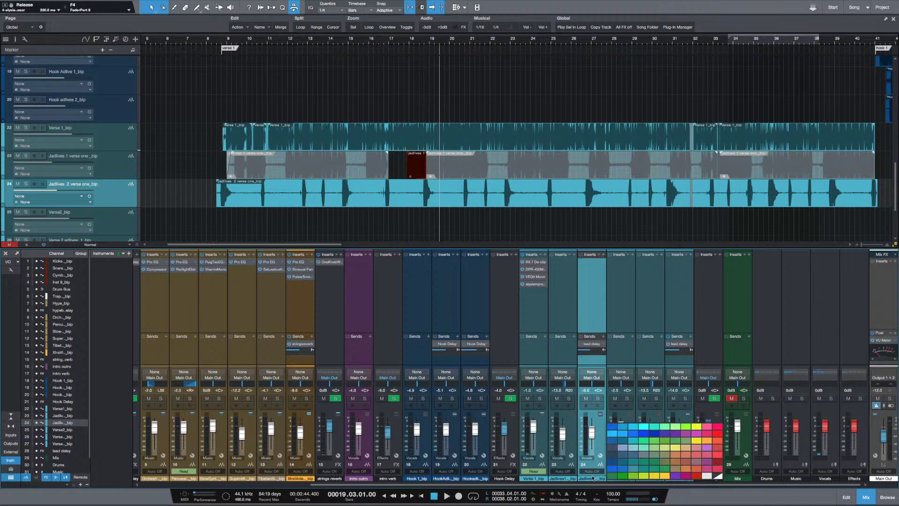
click(644, 434)
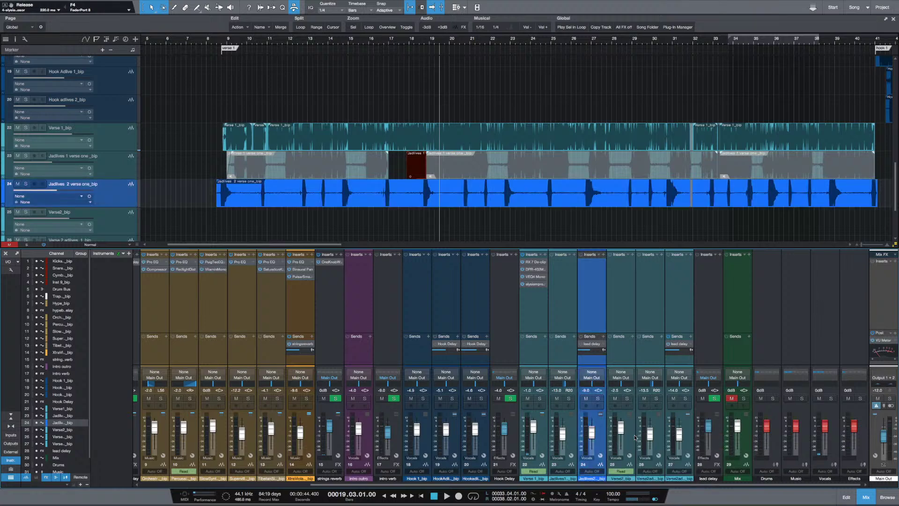
Insert Fat Channel on the Jadlives 2 verse one channel and move its window slightly lower
click(603, 254)
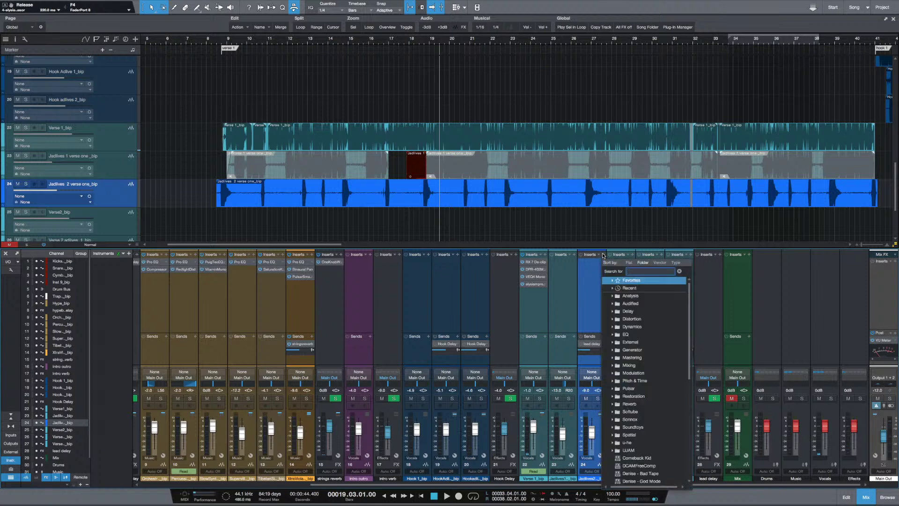
text(fat)
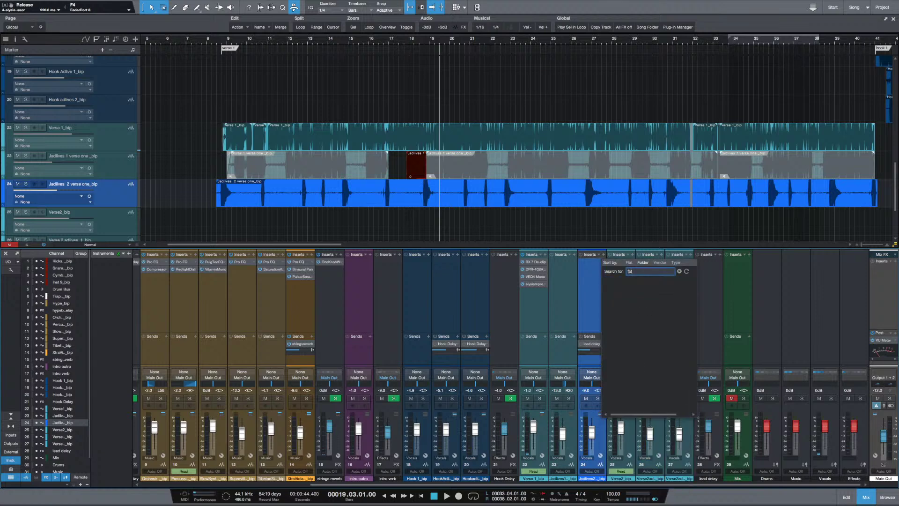
key(Return)
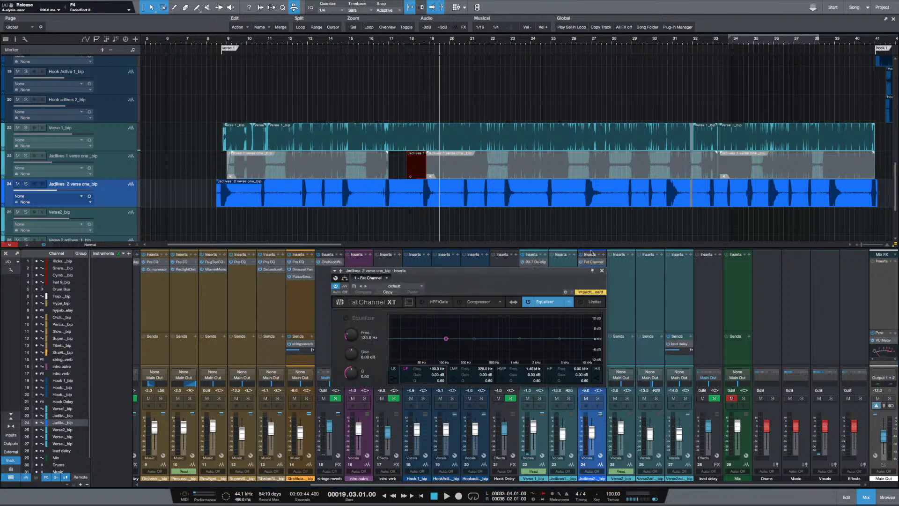
drag(491, 270, 500, 294)
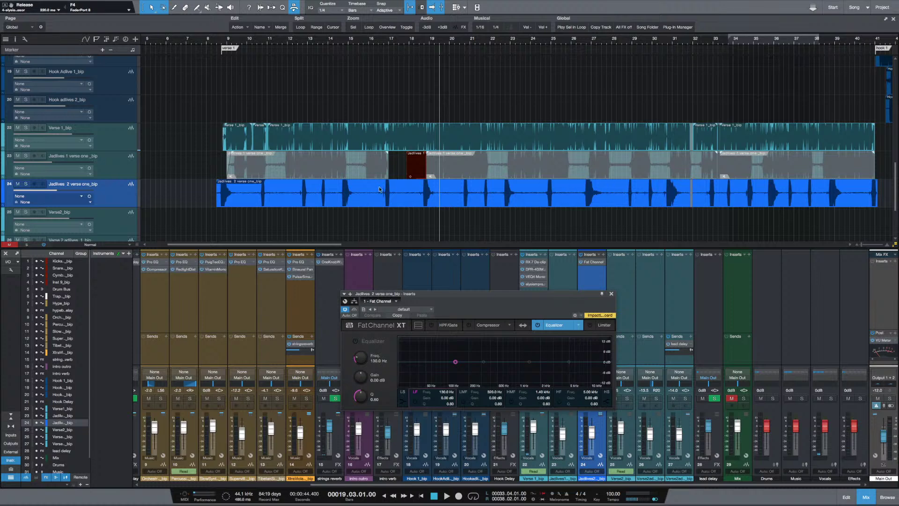
Place the playhead in bar 9 and add Pro EQ after Fat Channel on the Jadlives 2 channel
click(272, 195)
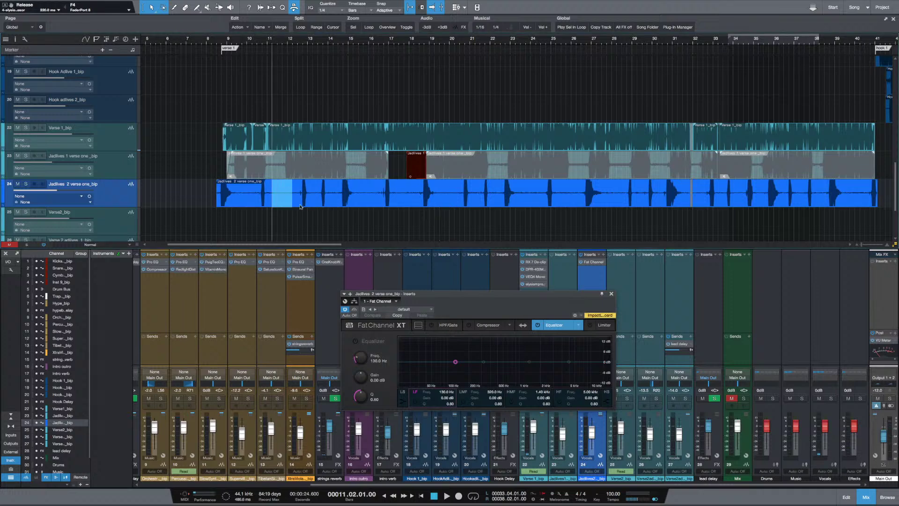
click(236, 192)
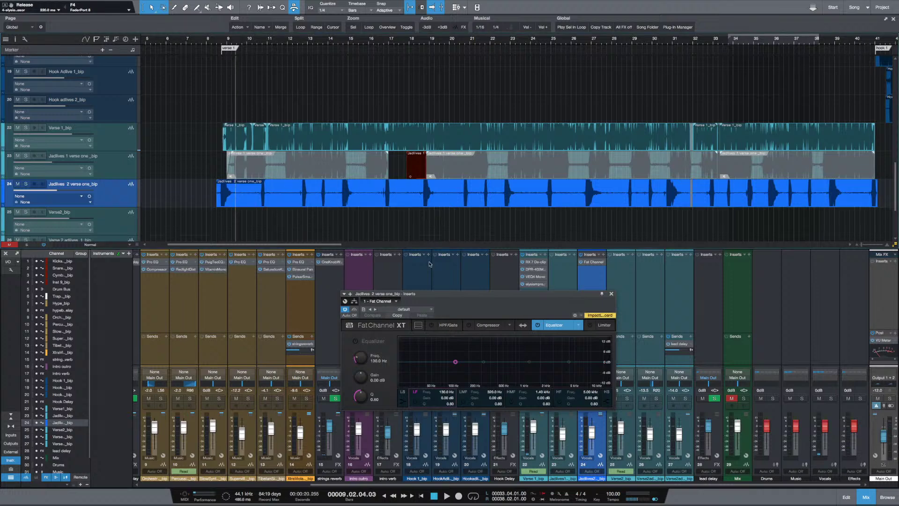
click(604, 254)
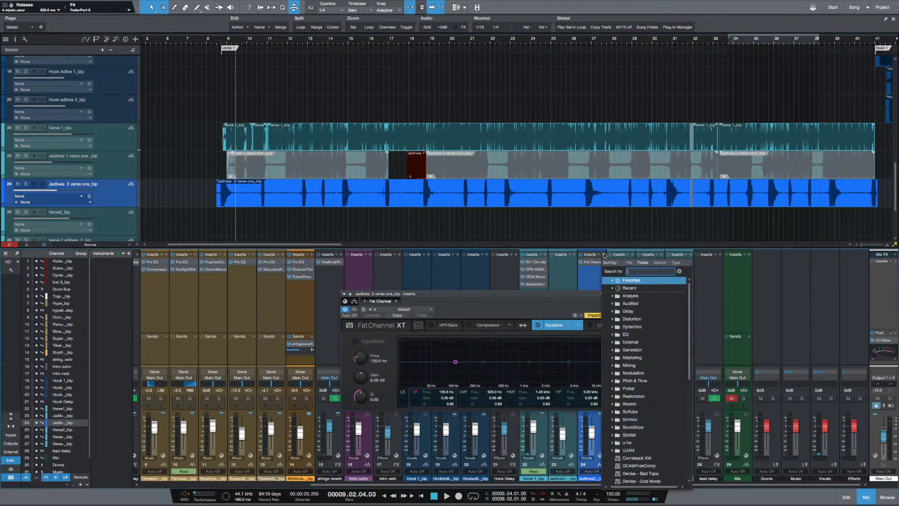
text(pro)
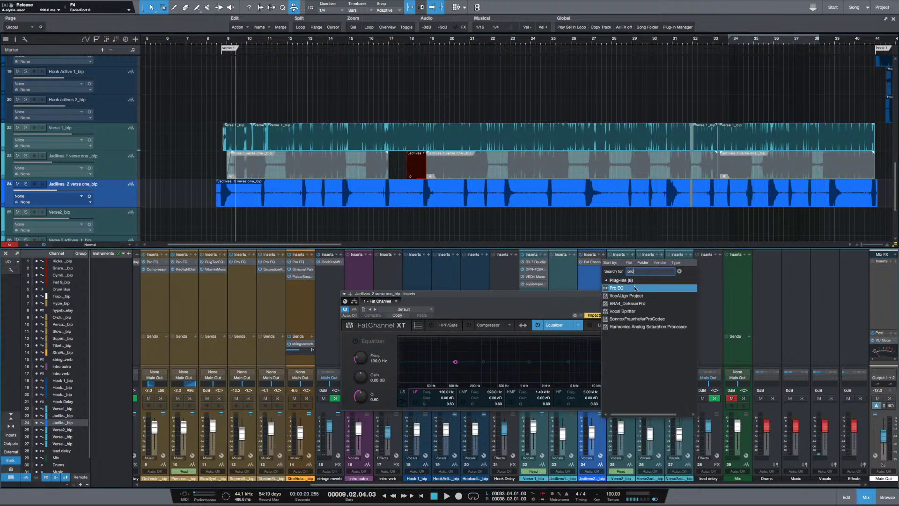
key(Return)
Solo the Jadlives 2 verse one track and play it from bar 9 to check its spectrum in Pro EQ
click(26, 184)
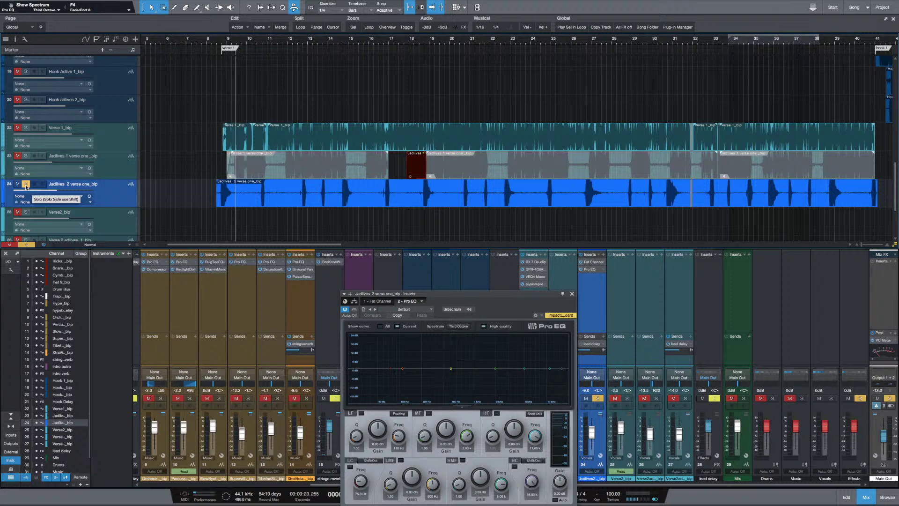
key(space)
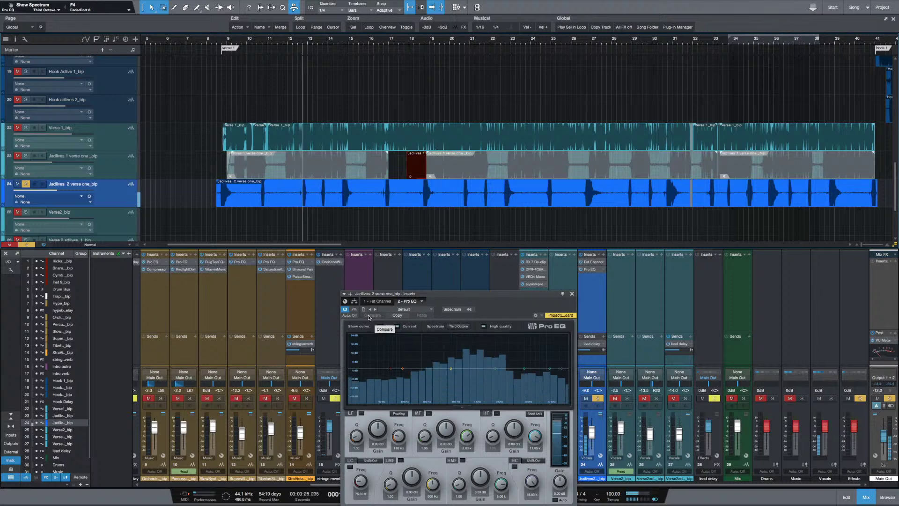
key(space)
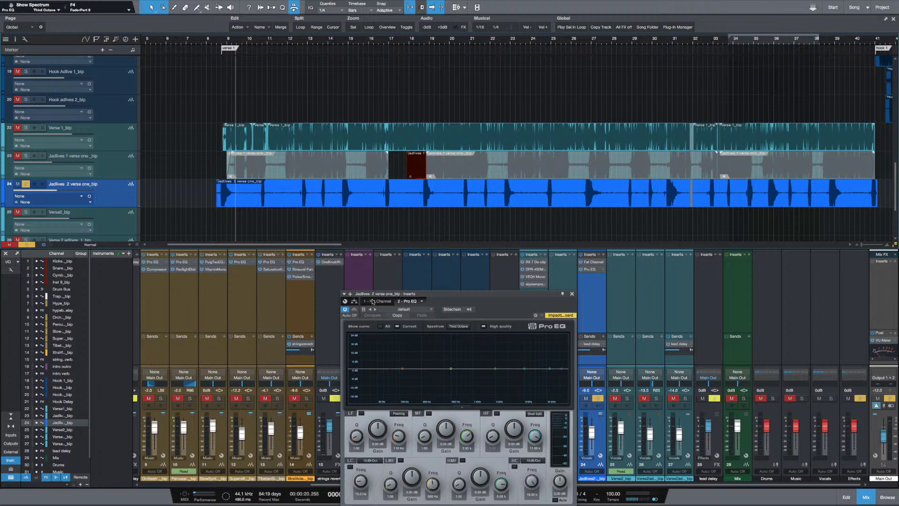
Turn on the HPF/Gate section of Fat Channel and set the high-pass filter to about 103 Hz
click(372, 301)
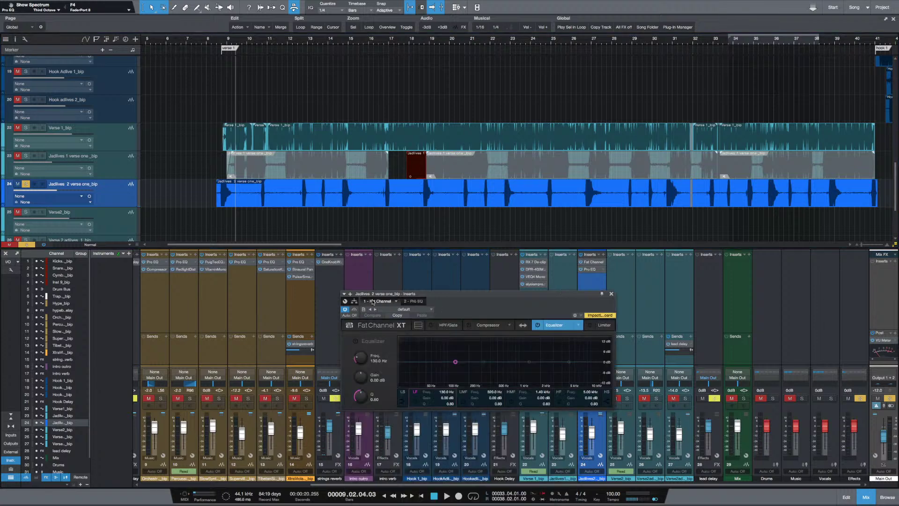
click(440, 326)
drag(357, 360, 356, 361)
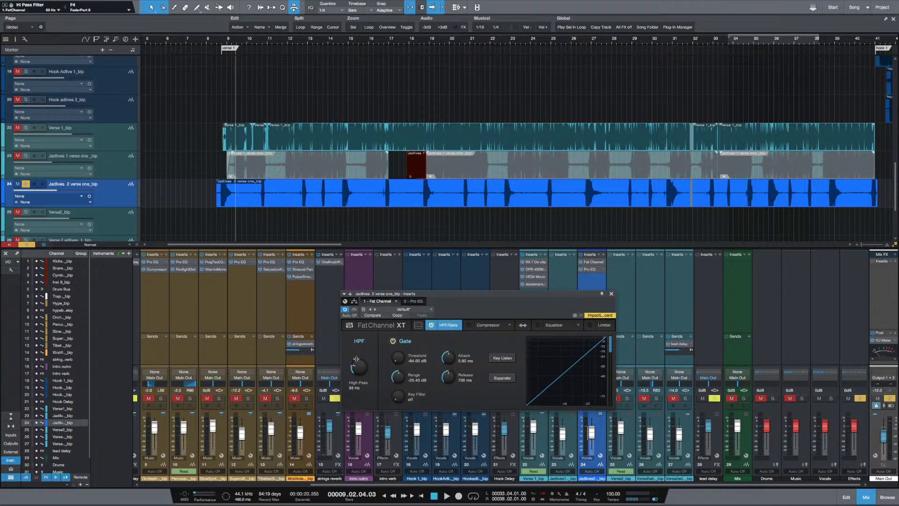
drag(356, 358, 359, 351)
drag(358, 350, 358, 349)
During playback of the Jadlives 2 track, lower the gate's range and set its threshold to about -40.32 dB
key(space)
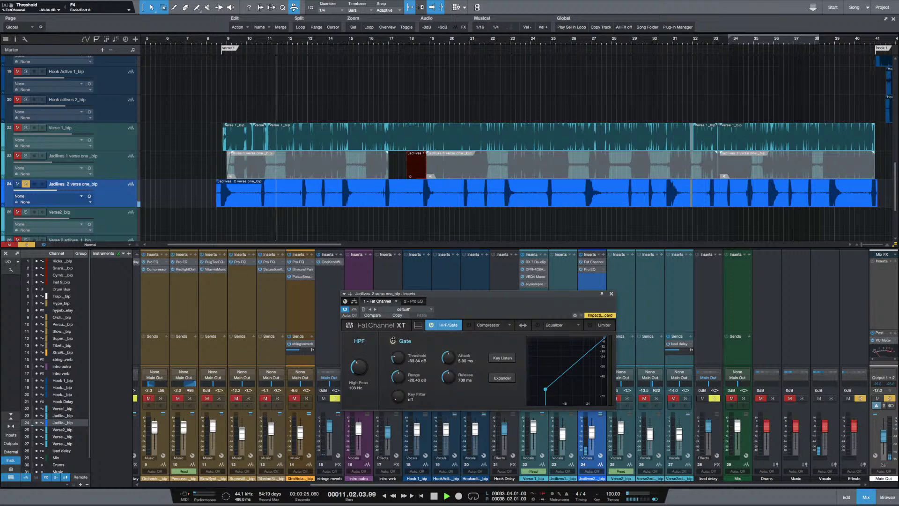
drag(397, 359, 394, 335)
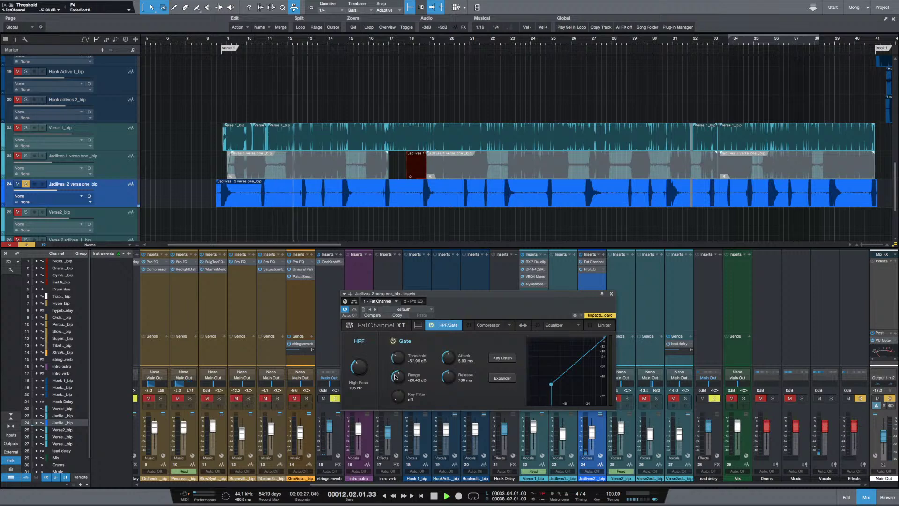
drag(394, 376, 391, 389)
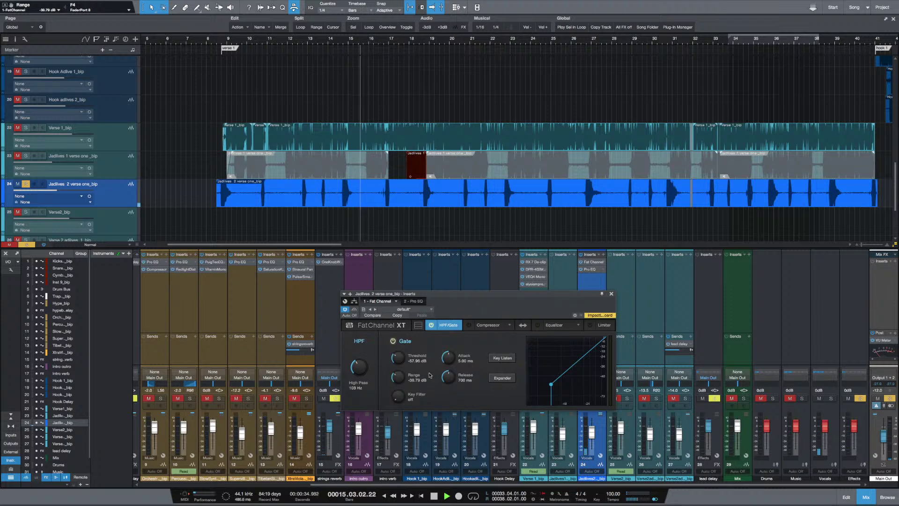
mouse_move(398, 358)
mouse_down()
mouse_move(401, 345)
mouse_move(399, 361)
mouse_up()
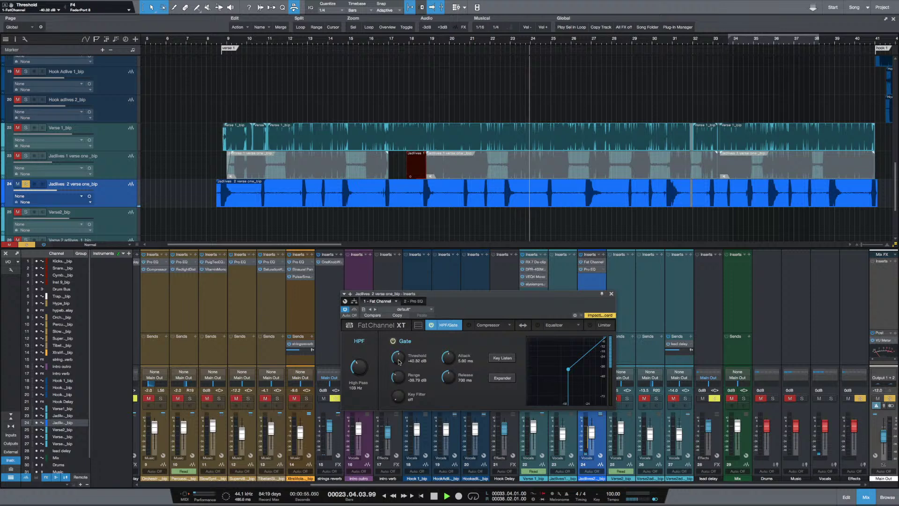
key(space)
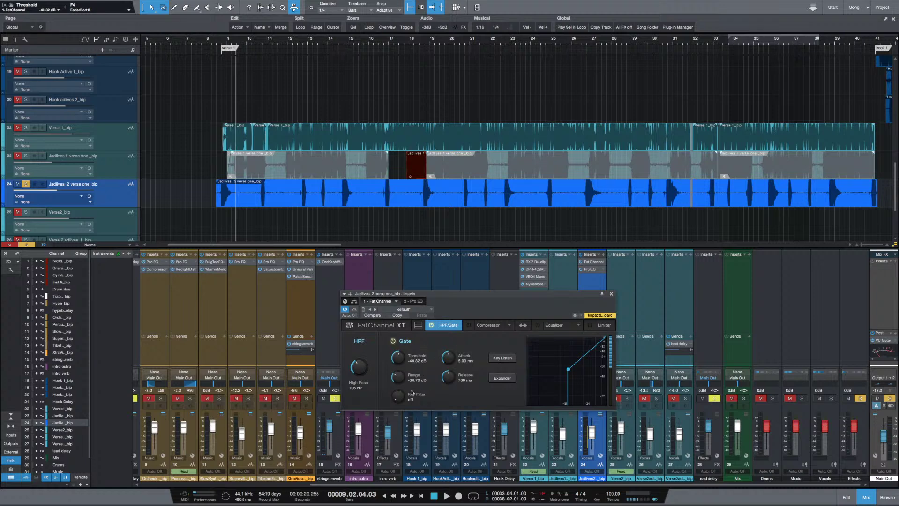
Audition the gate with its range at -84 dB from the clip's start in bar 8, and raise the range again
drag(396, 380, 398, 405)
click(218, 196)
key(space)
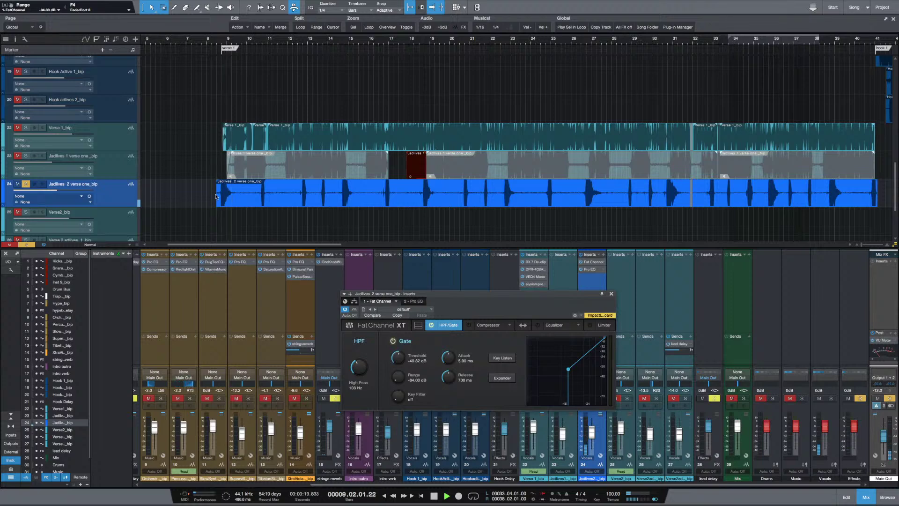
key(space)
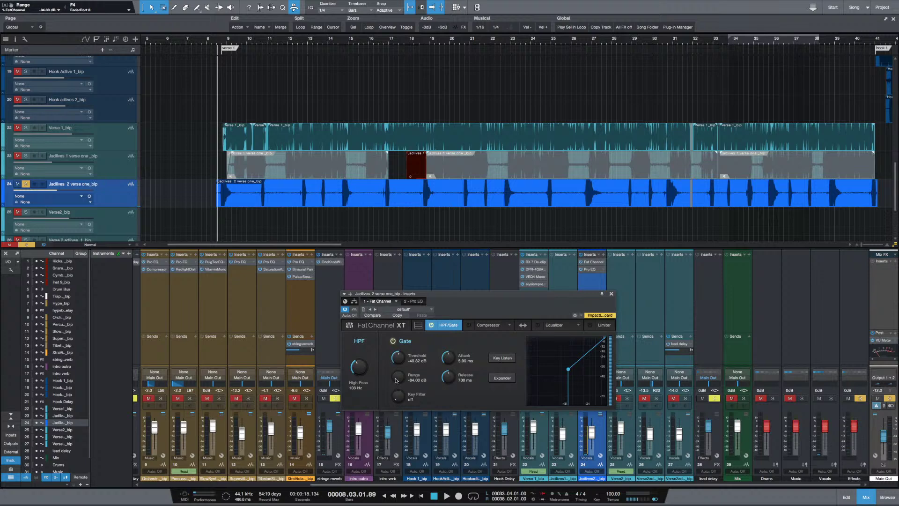
drag(396, 380, 391, 352)
Turn on the Fat Channel compressor with The Tube P1B model and move the plug-in window slightly higher
click(489, 327)
click(470, 325)
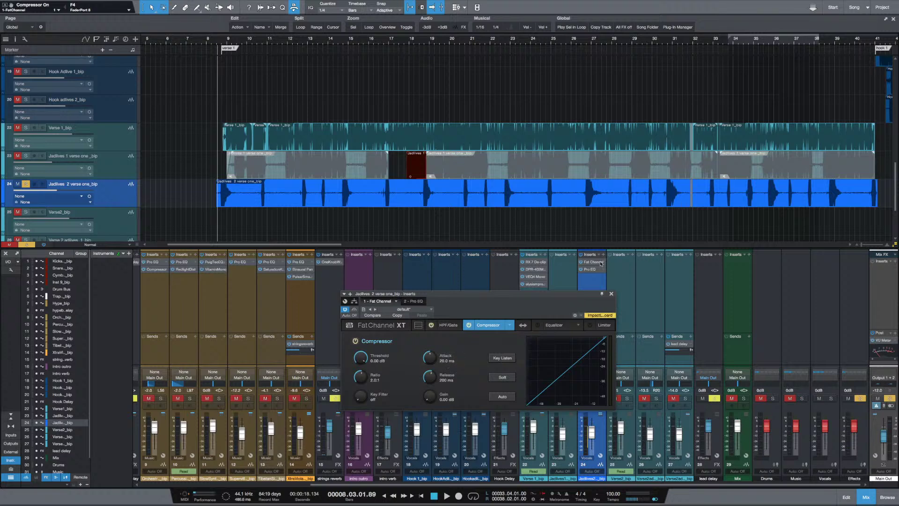
click(509, 326)
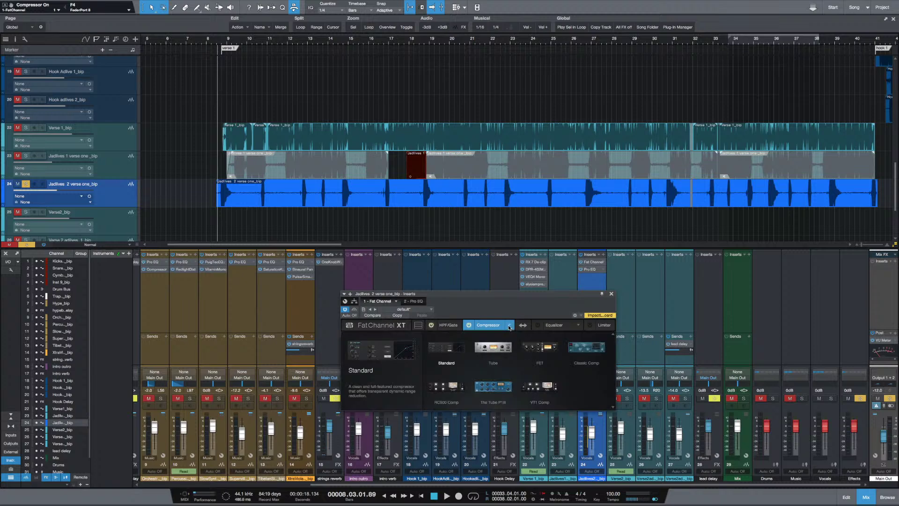
click(498, 392)
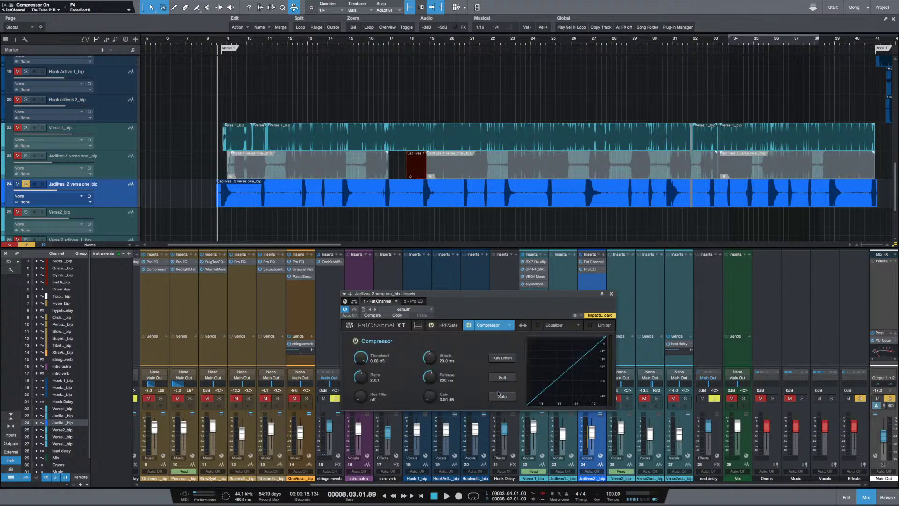
drag(508, 296, 515, 278)
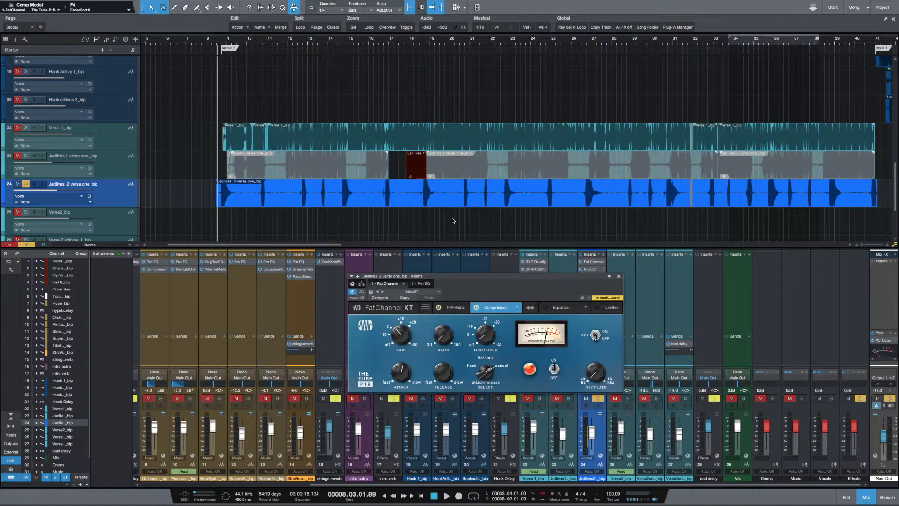
Place Fat Channel's equalizer before the compressor, turn the equalizer on and play the Jadlives 2 track from bar 8
click(530, 307)
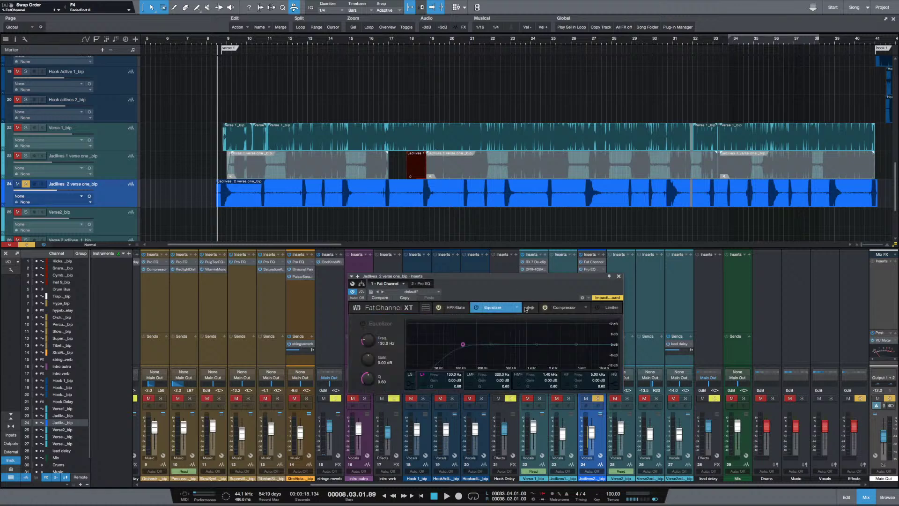
click(475, 308)
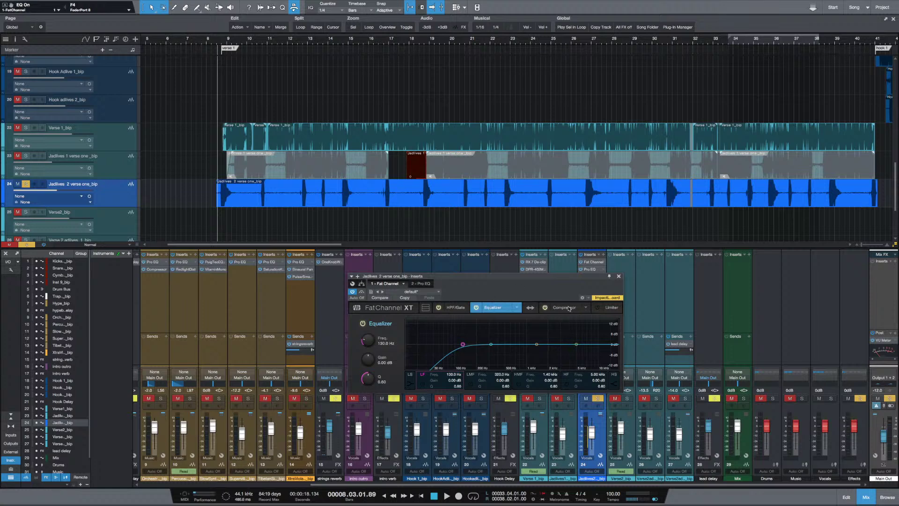
key(e)
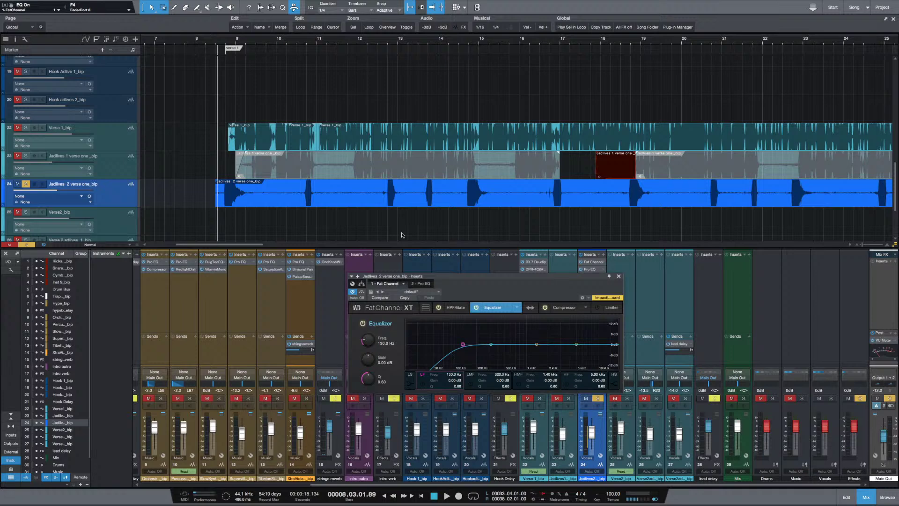
key(space)
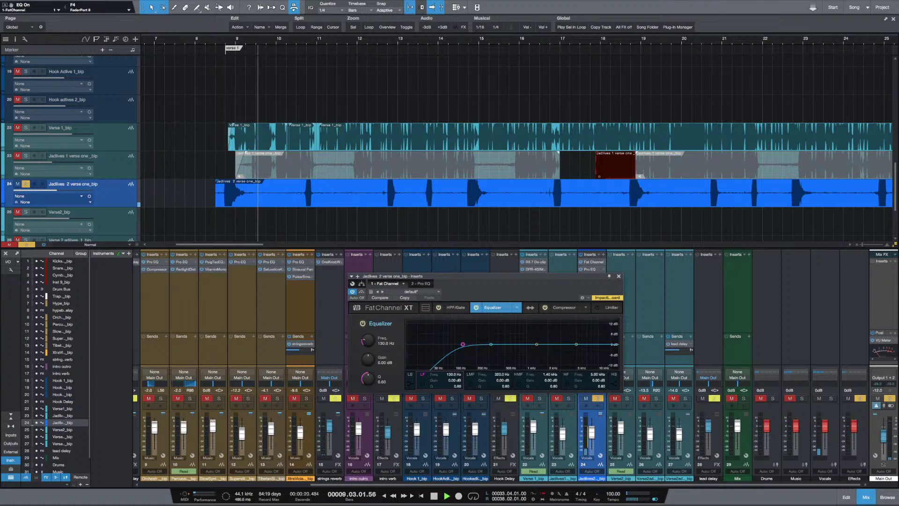
key(Escape)
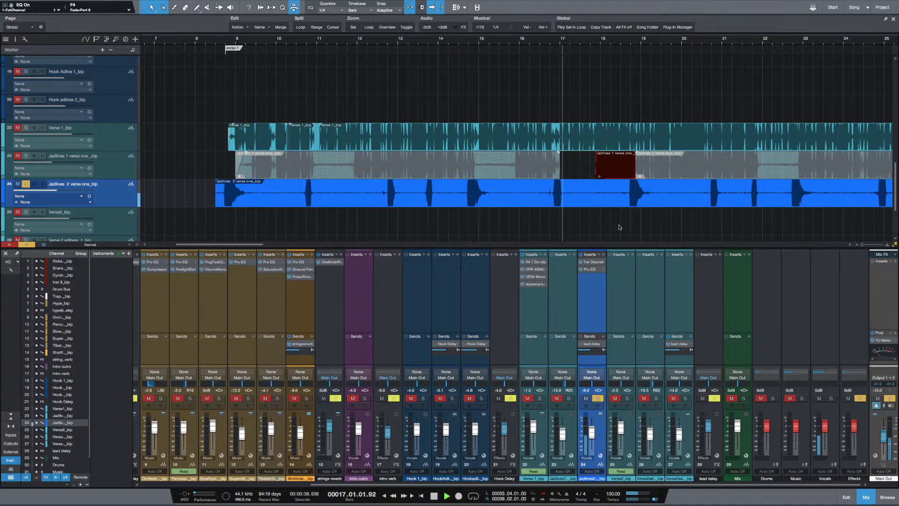
key(space)
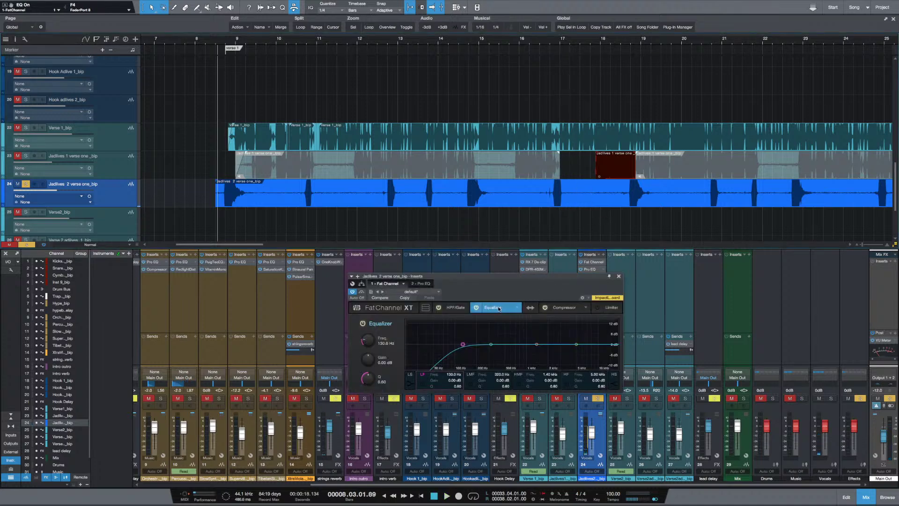
Move the plug-in window lower and set the Tube P1B compressor's threshold to about -8 dB, checking it during playback
click(563, 311)
drag(554, 278, 570, 320)
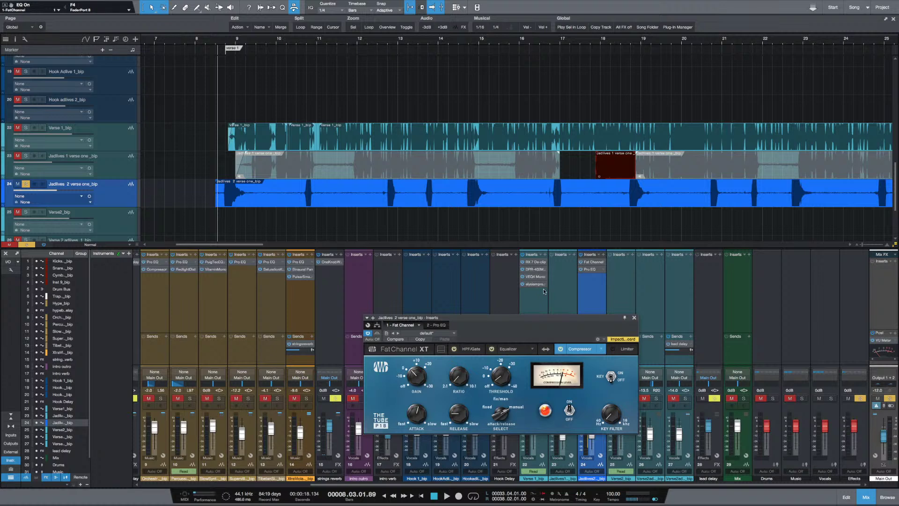
drag(503, 363, 503, 359)
drag(524, 320, 523, 317)
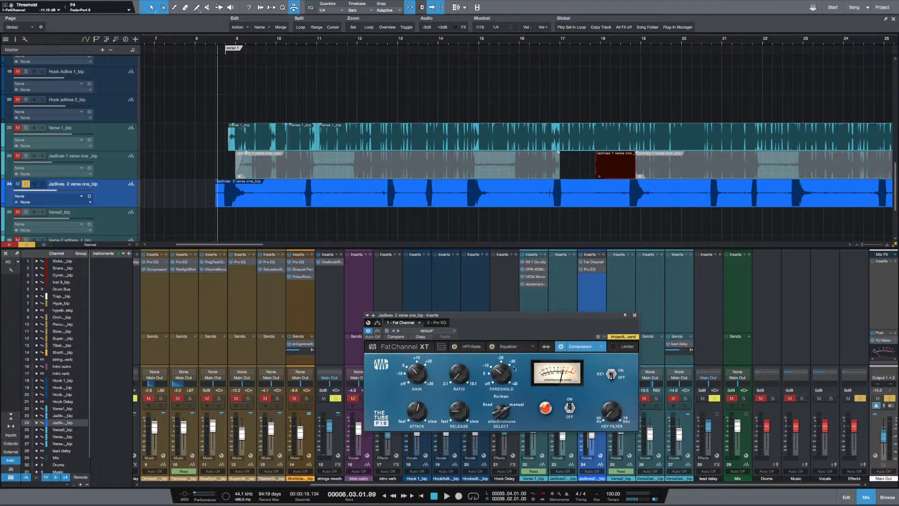
drag(506, 375, 504, 372)
key(space)
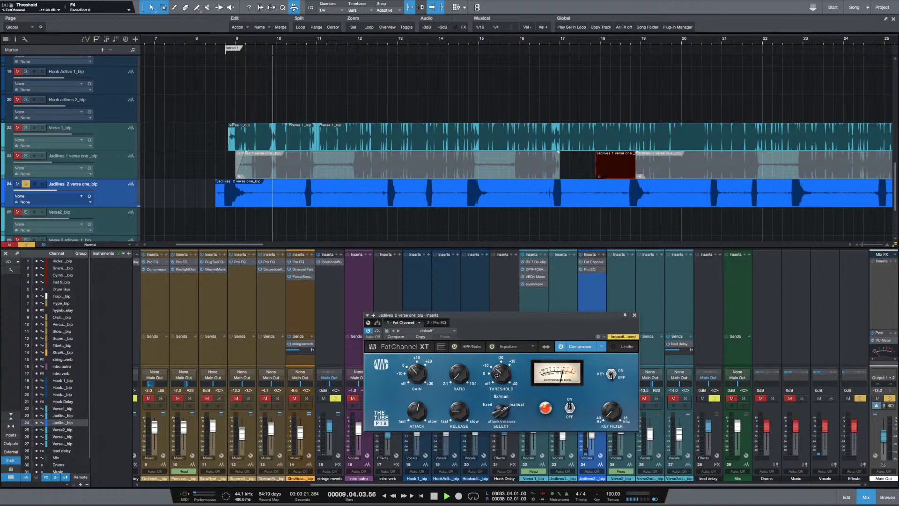
drag(496, 375, 497, 380)
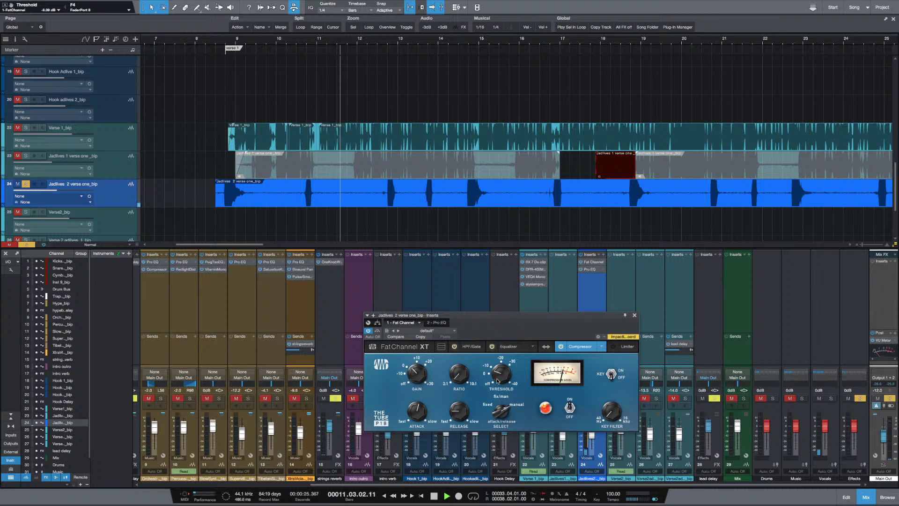
key(space)
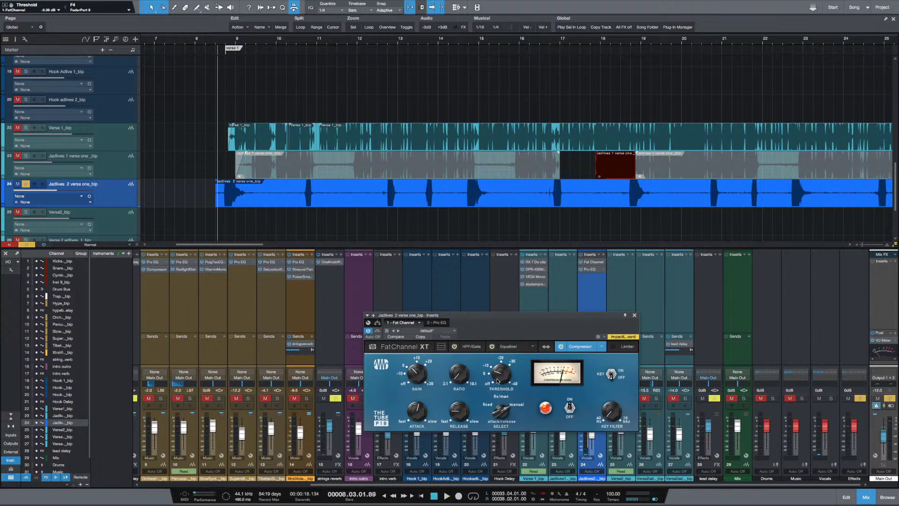
Place the playhead at the start of the Jadlives 2 clip in bar 8 and inspect the clip across the whole verse
key(w)
key(w)
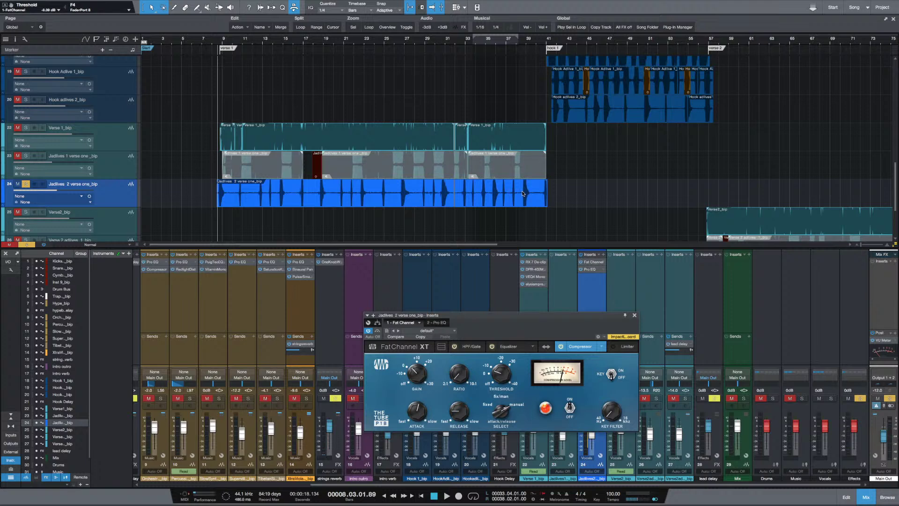
key(e)
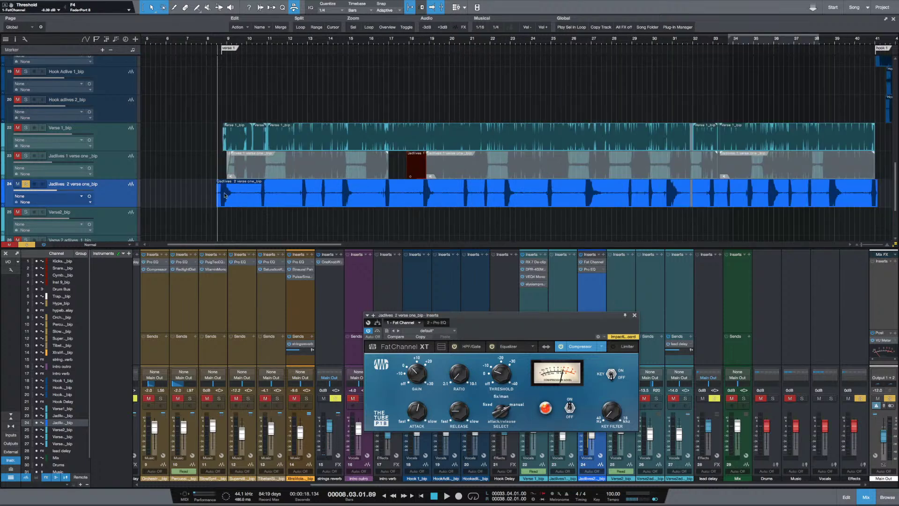
click(218, 189)
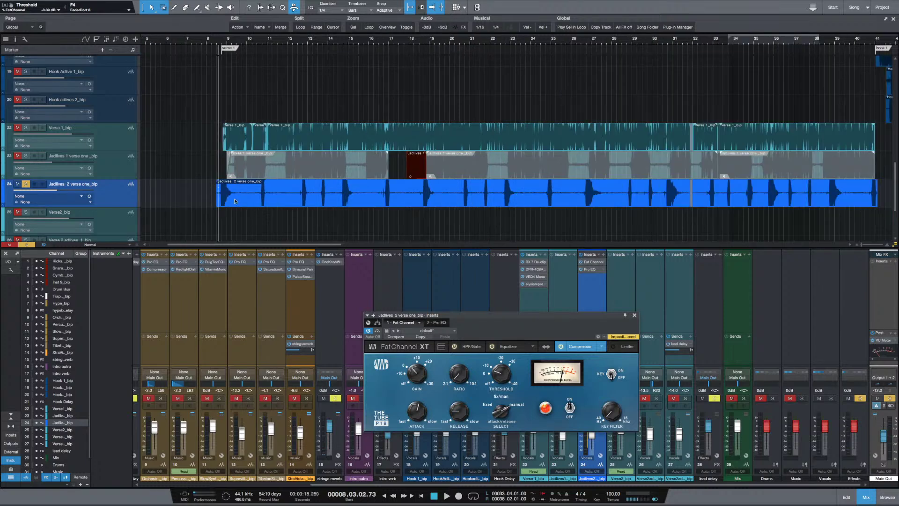
key(e)
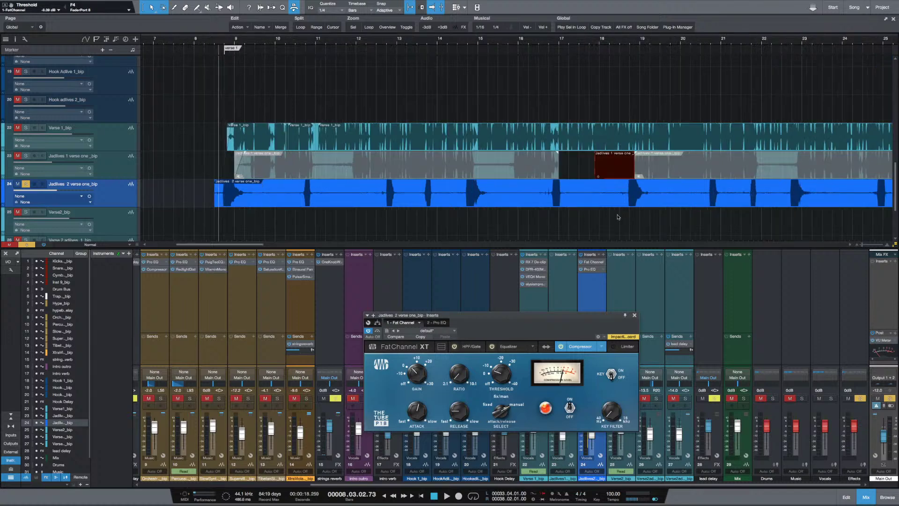
key(w)
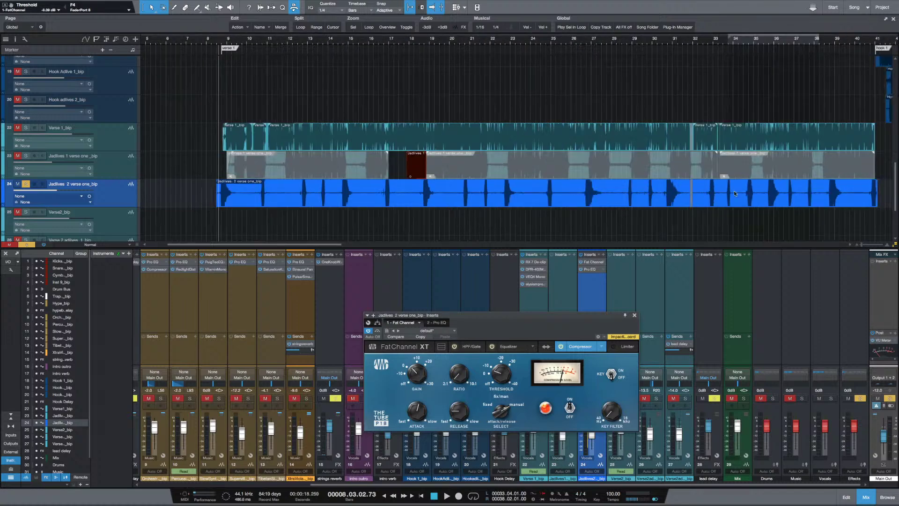
key(w)
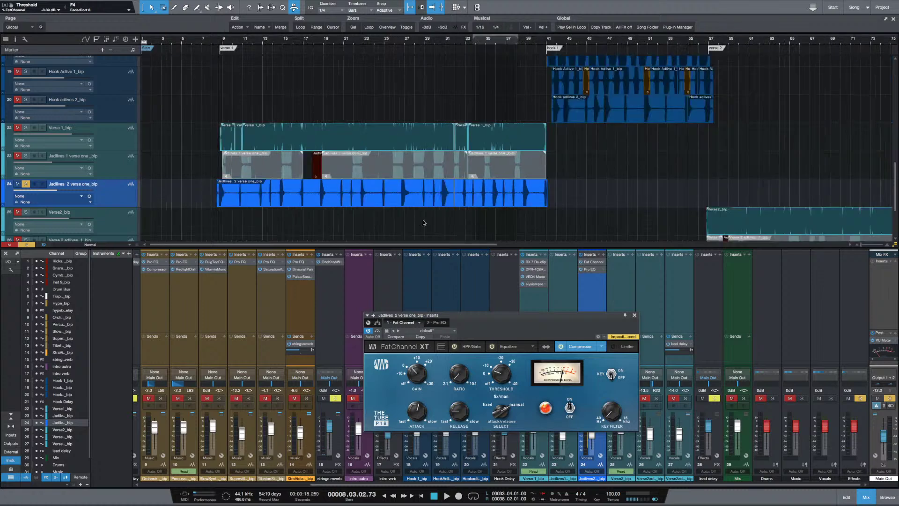
Zoom the arrangement in on the verse 1 clips and close the Fat Channel window of Jadlives 2 verse one
key(e)
click(220, 192)
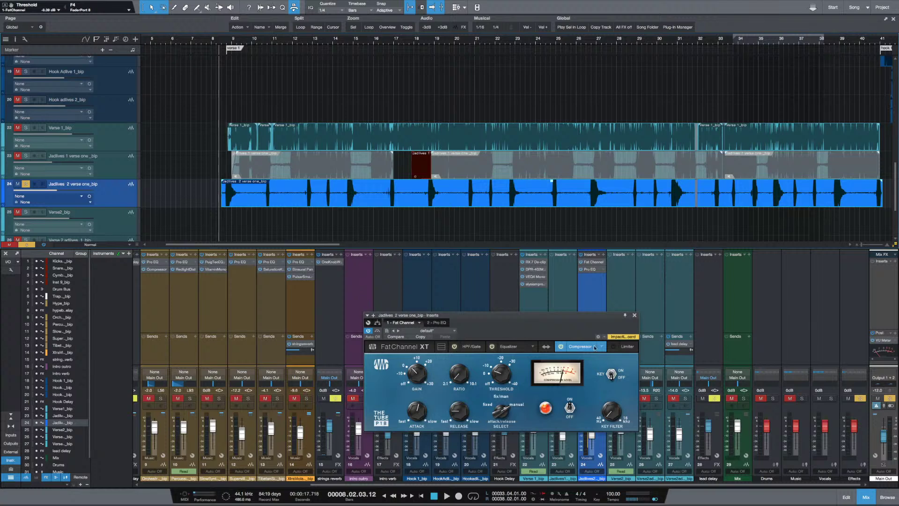
click(634, 315)
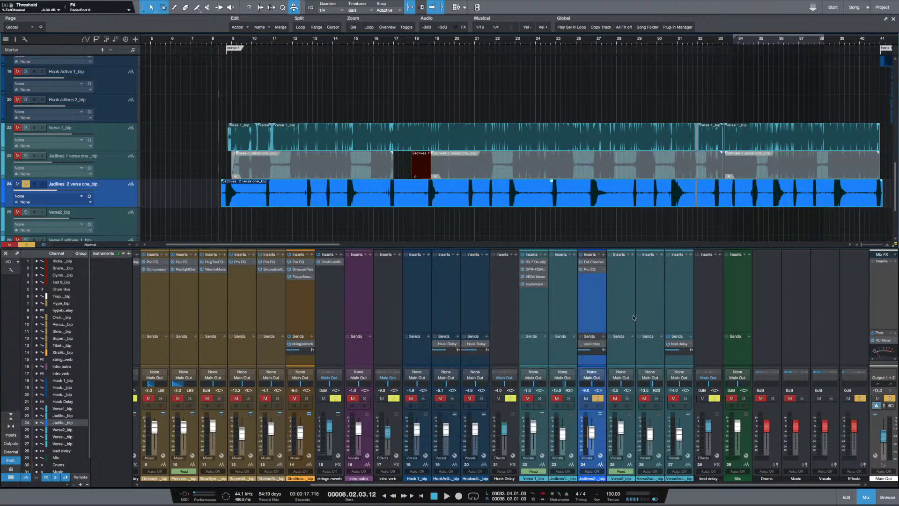
double_click(590, 305)
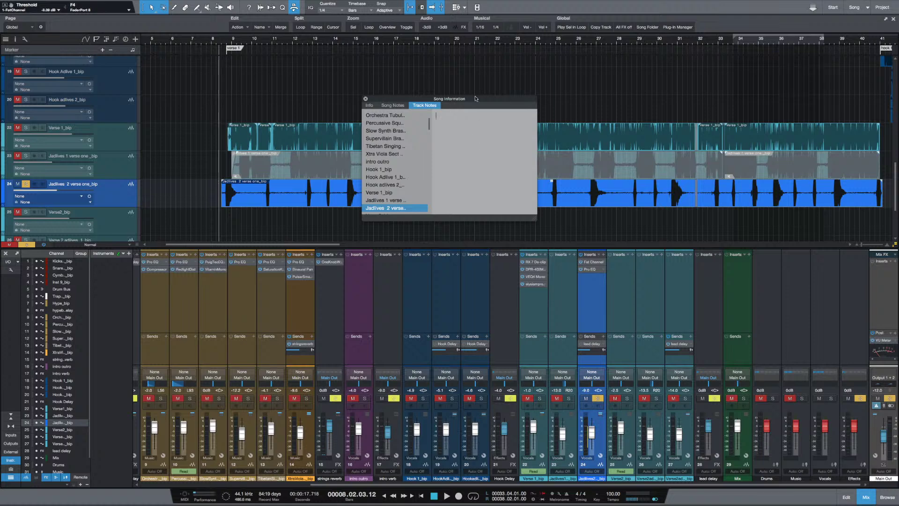
click(366, 99)
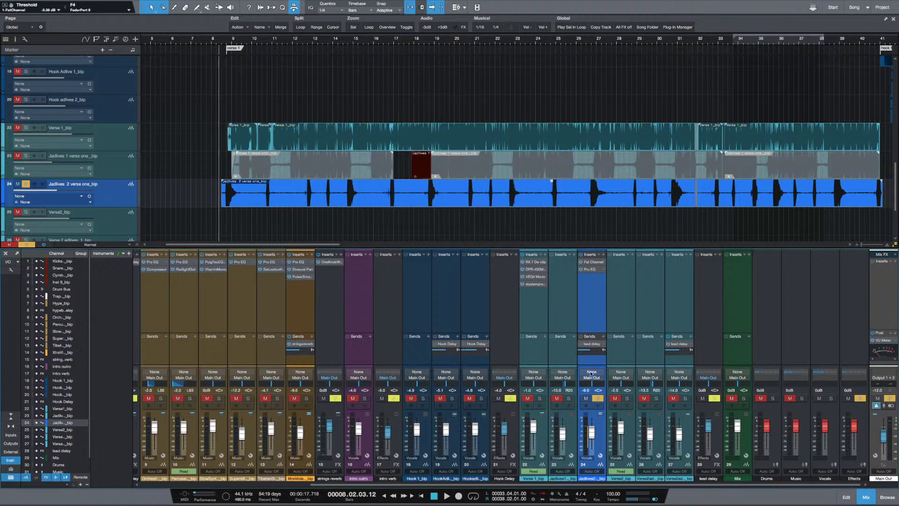
right_click(589, 315)
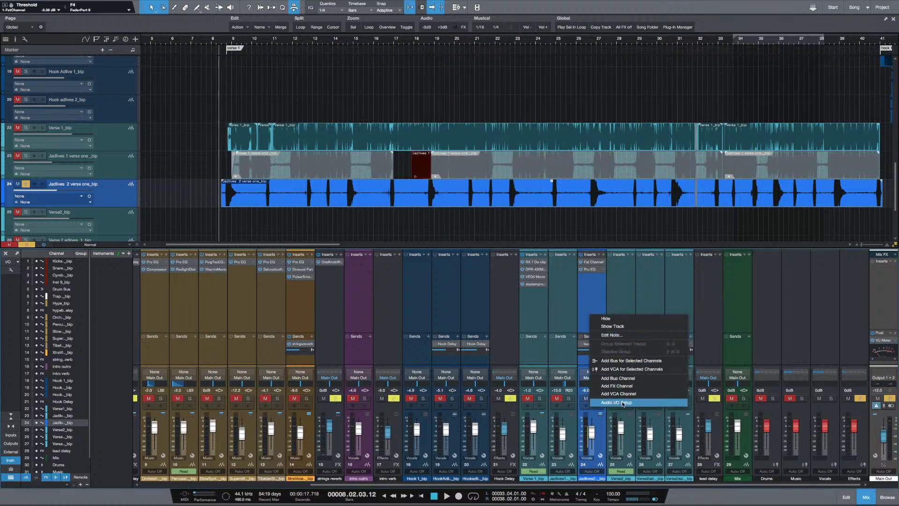
click(595, 309)
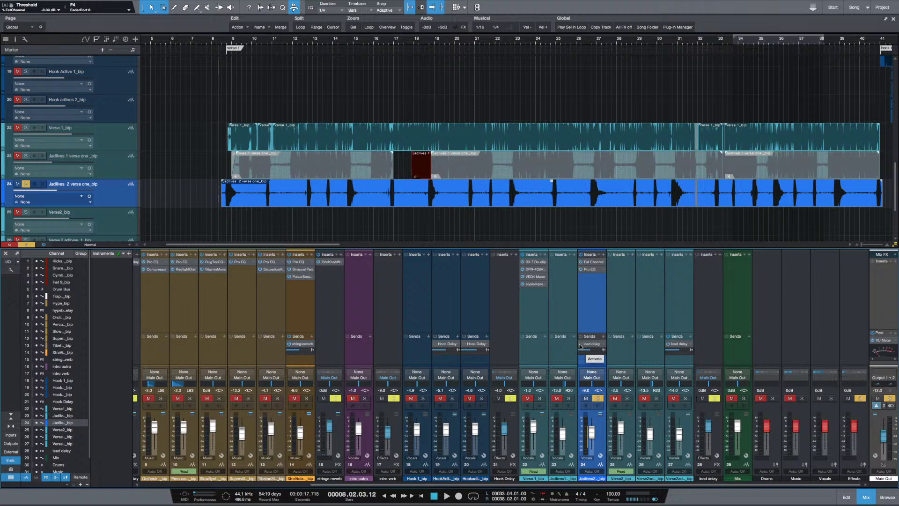
Replace the lead delay send on the Jadlives 2 verse one channel with a send to a new FX channel
click(603, 335)
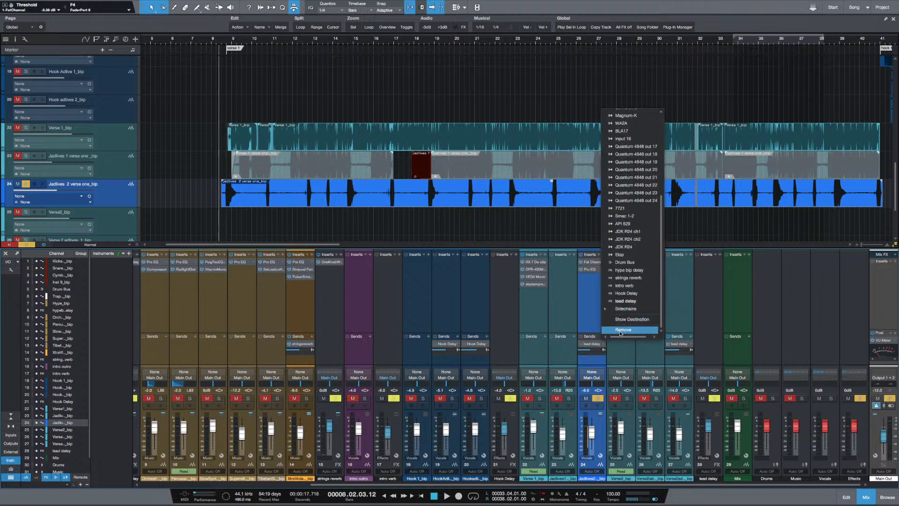
click(620, 330)
click(604, 336)
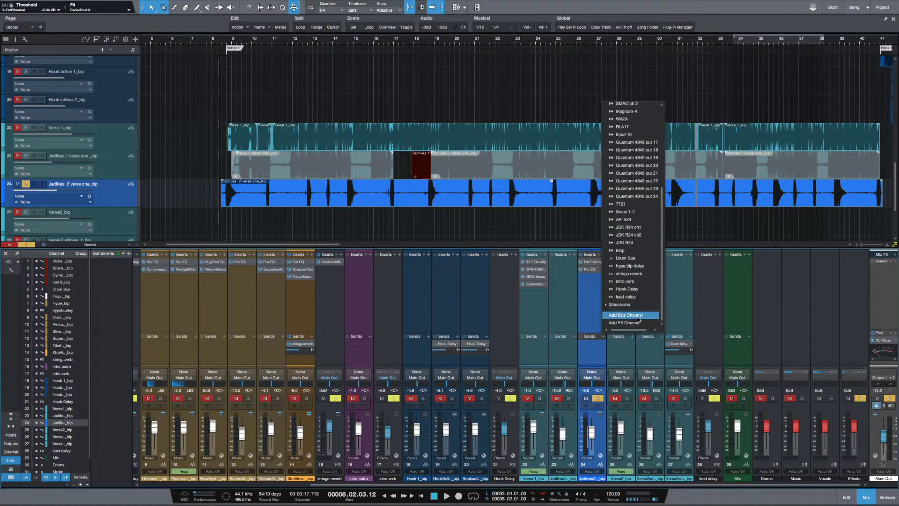
click(635, 322)
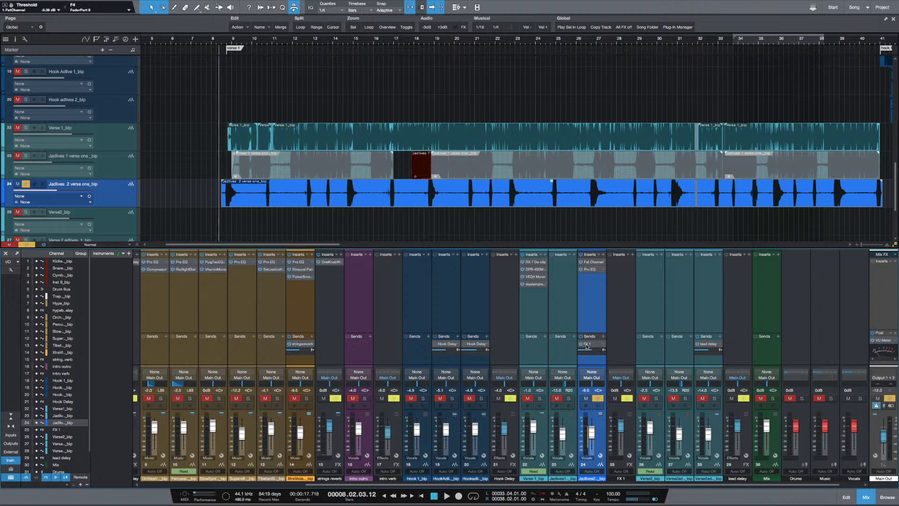
Insert the H-Delay Stereo plug-in on the new FX 1 channel
click(621, 294)
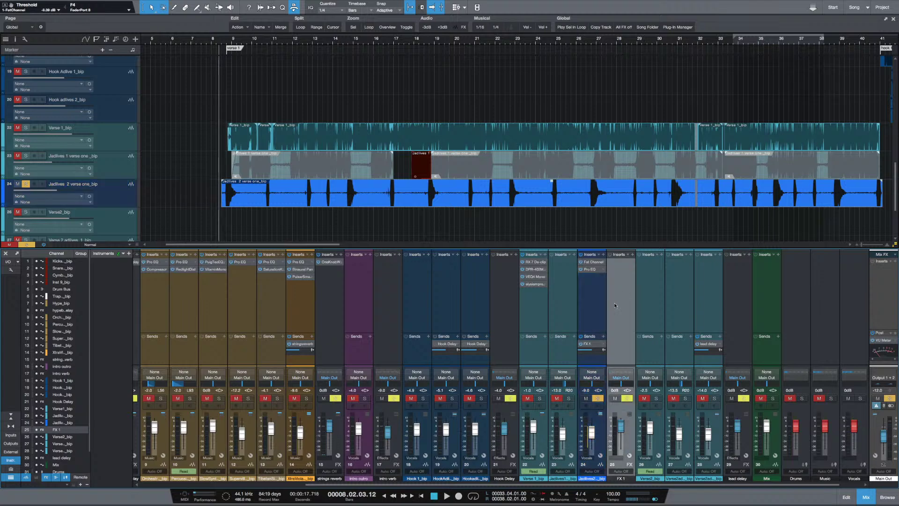
click(633, 255)
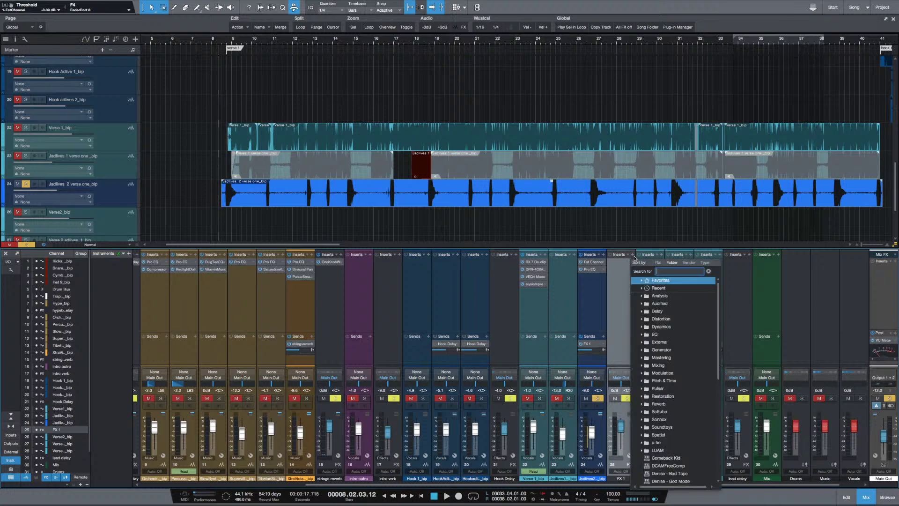
text(H-de)
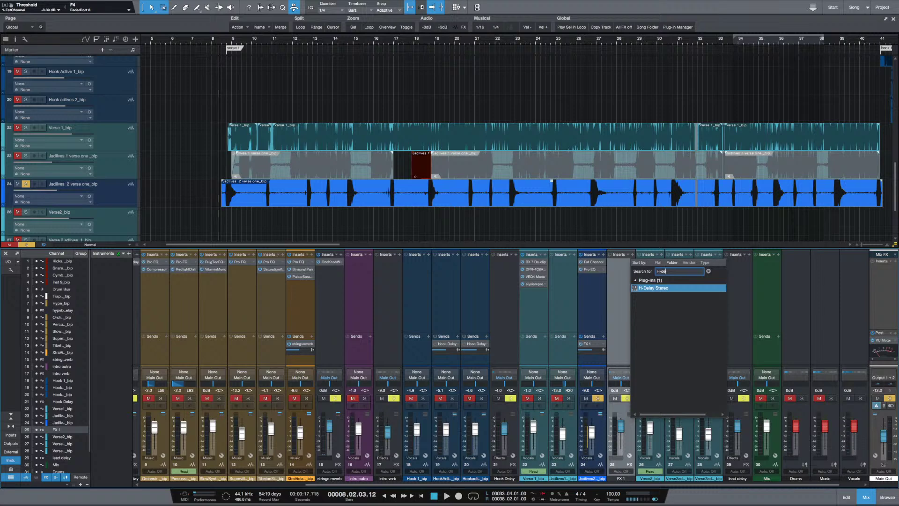
key(Return)
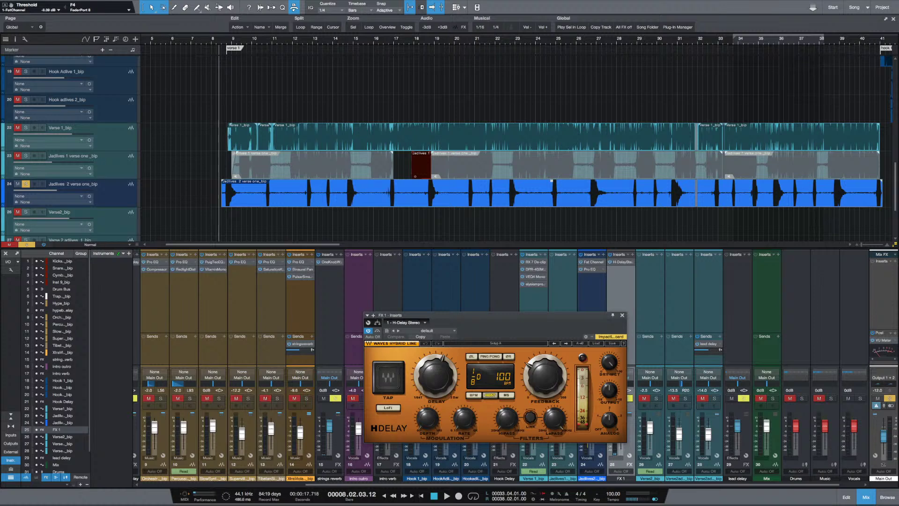
key(Escape)
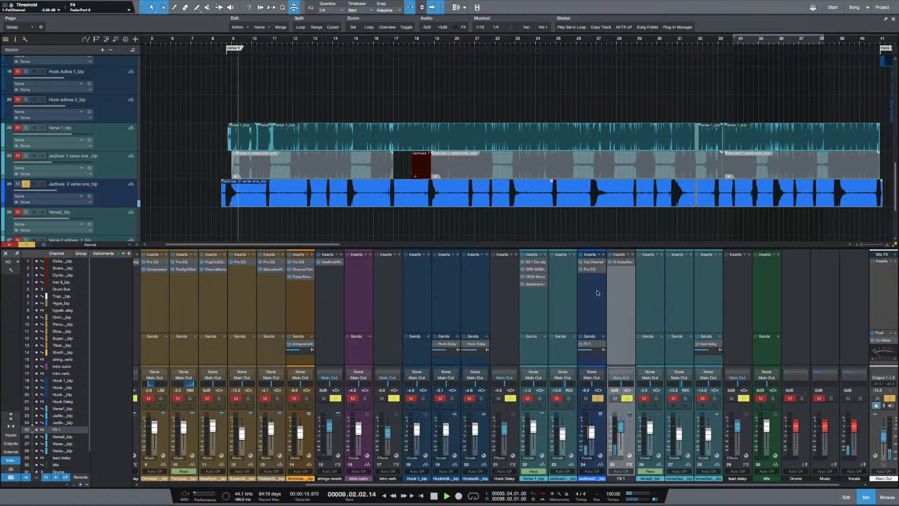
Set the delay time to 1/4 in H-Delay on FX 1 and raise its HiPass filter
double_click(588, 344)
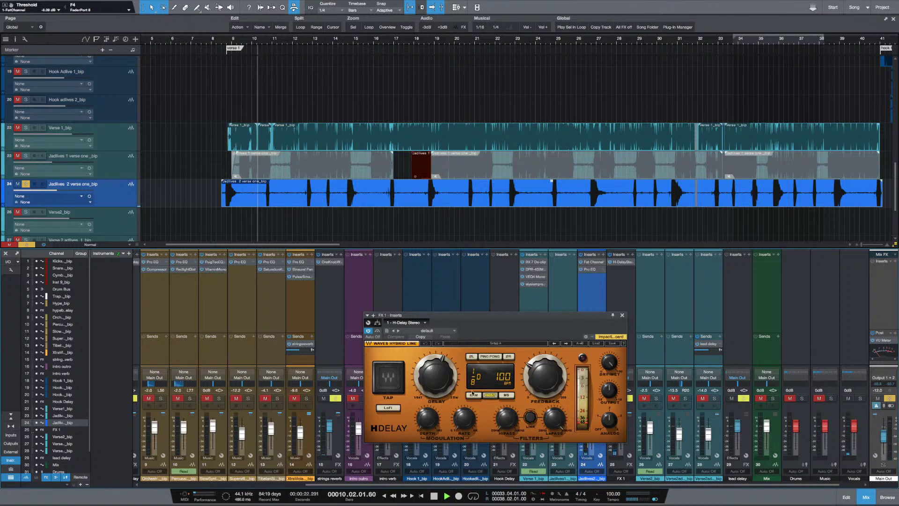
mouse_move(436, 375)
mouse_down()
mouse_move(435, 389)
mouse_move(436, 374)
mouse_up()
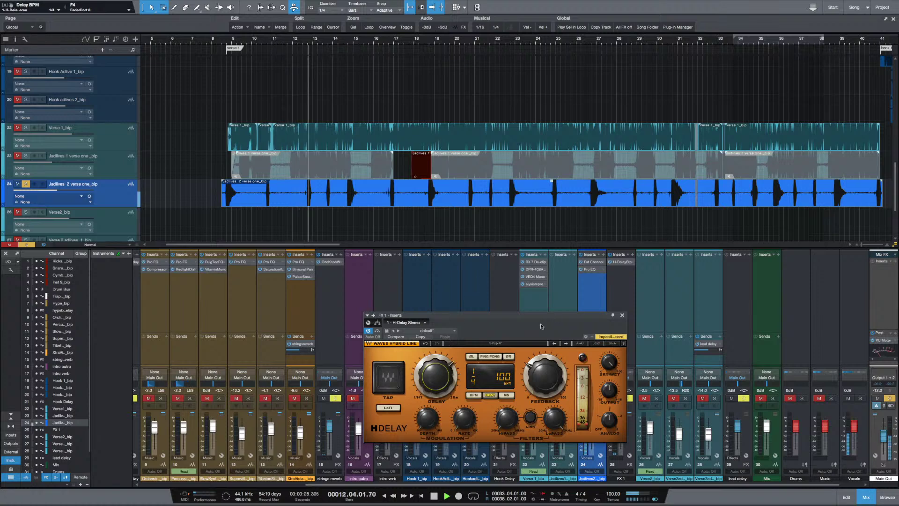
drag(505, 323, 526, 278)
drag(565, 339, 521, 380)
Unsolo the Jadlives 2 verse one track and enable LoFi in H-Delay
key(s)
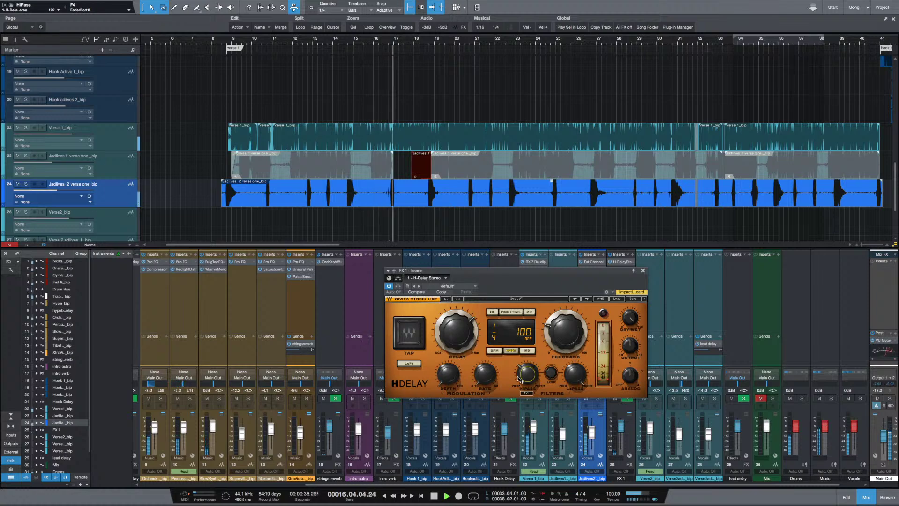
click(408, 363)
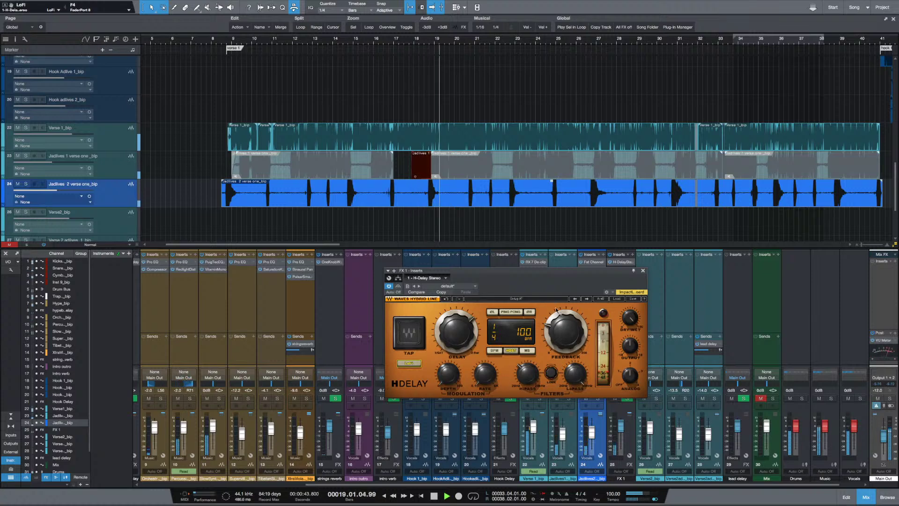
click(643, 270)
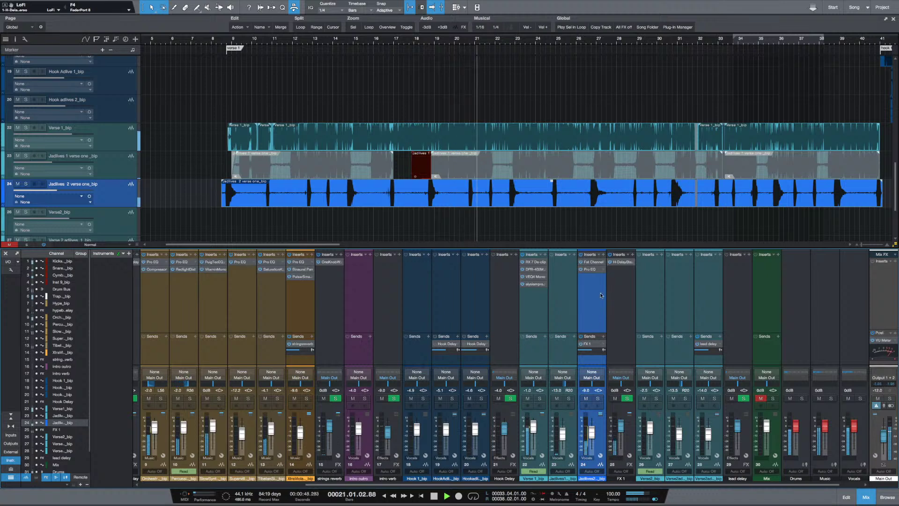
Remove the Pro EQ insert from Jadlives 2 verse one and set its Fat Channel compressor gain to about 7 dB
right_click(602, 270)
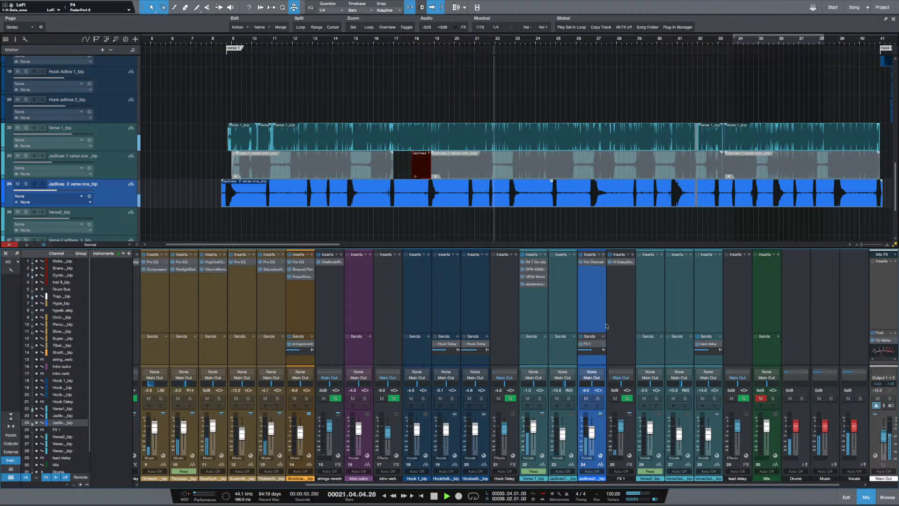
click(623, 343)
click(591, 264)
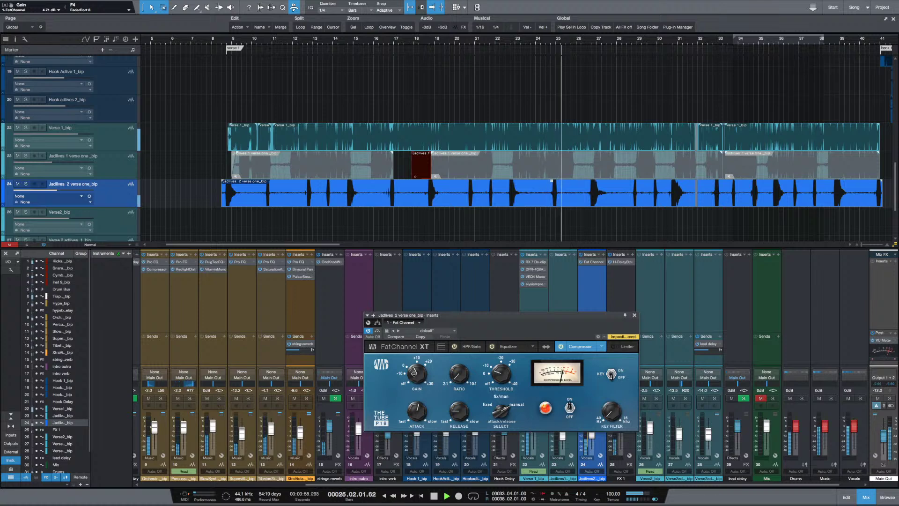
drag(414, 373, 416, 378)
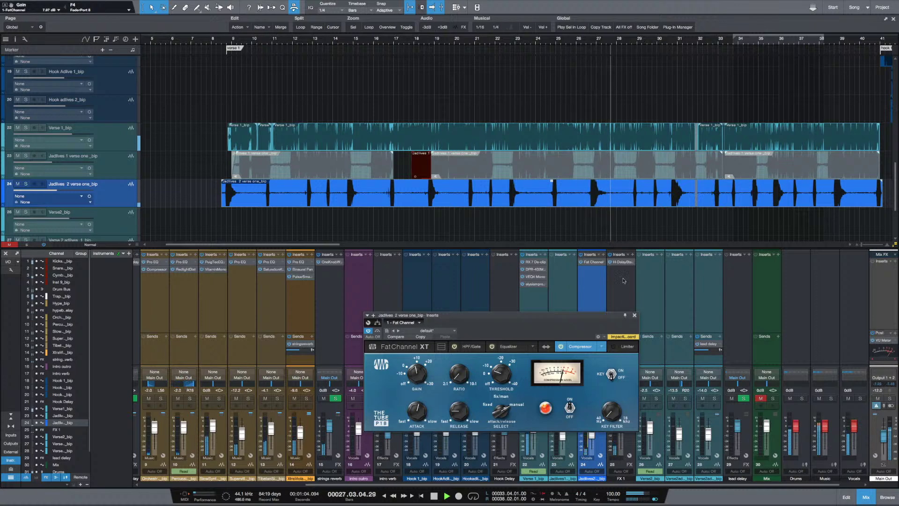
click(634, 315)
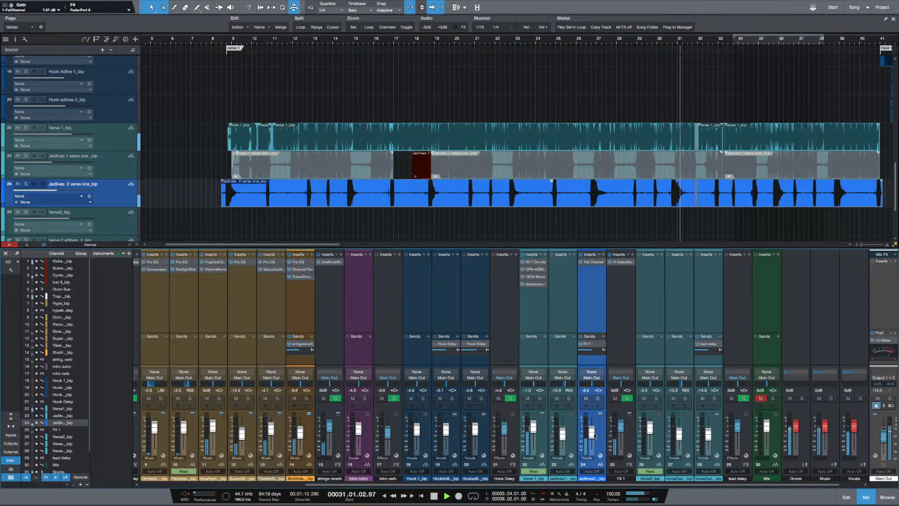
Adjust the Jadlives 2 verse one channel's volume to -7.5 dB during playback
scroll(594, 435, up, 3)
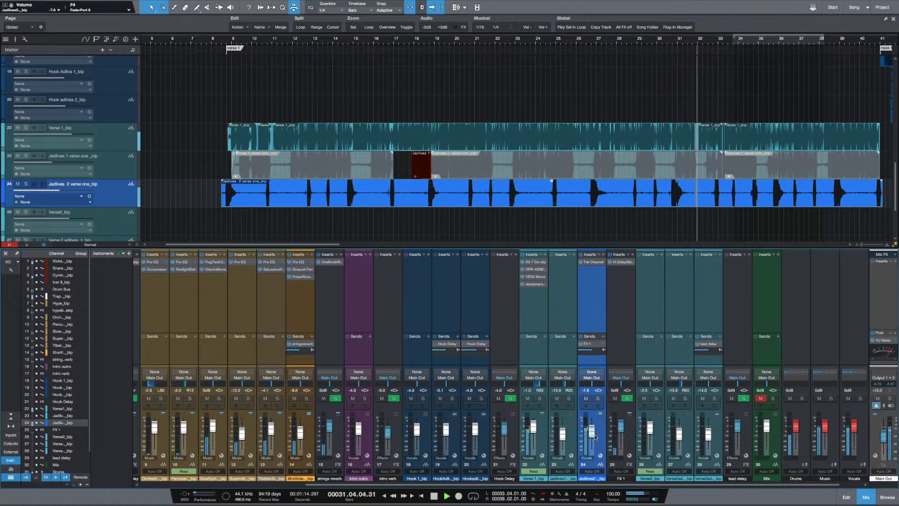
scroll(595, 435, up, 2)
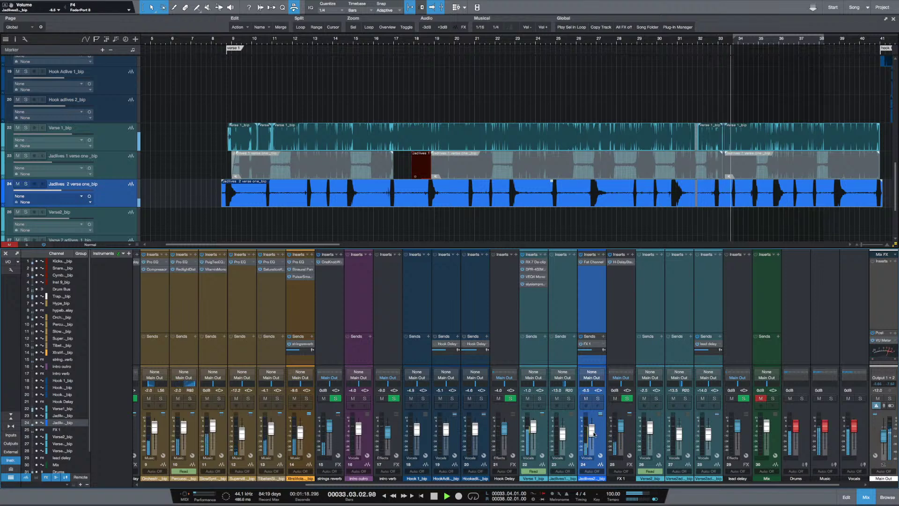
scroll(595, 433, down, 2)
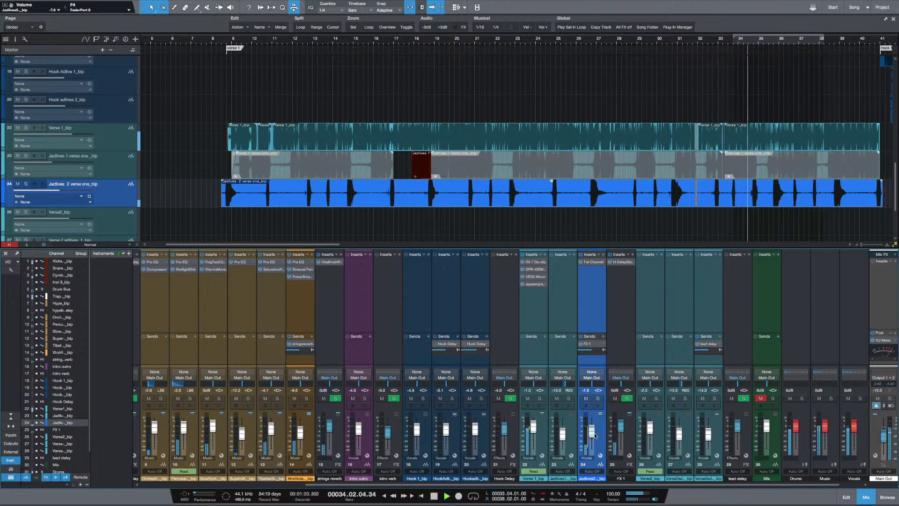
scroll(596, 437, down, 1)
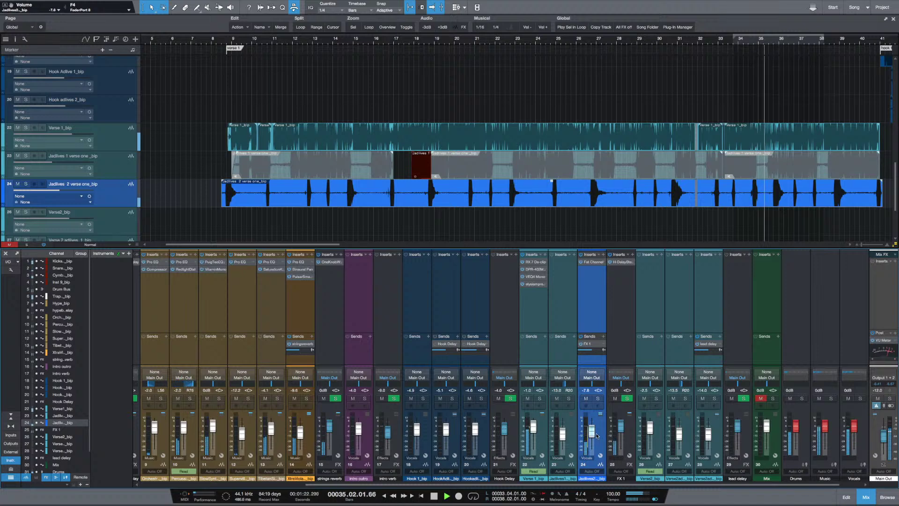
scroll(597, 432, up, 1)
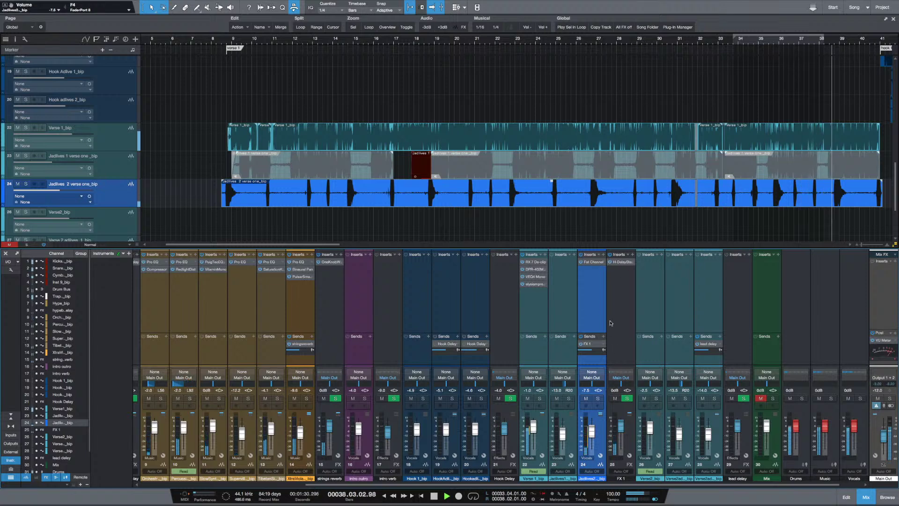
Replay the verse from its start and set the H-Delay feedback on FX 1 to 30
click(620, 262)
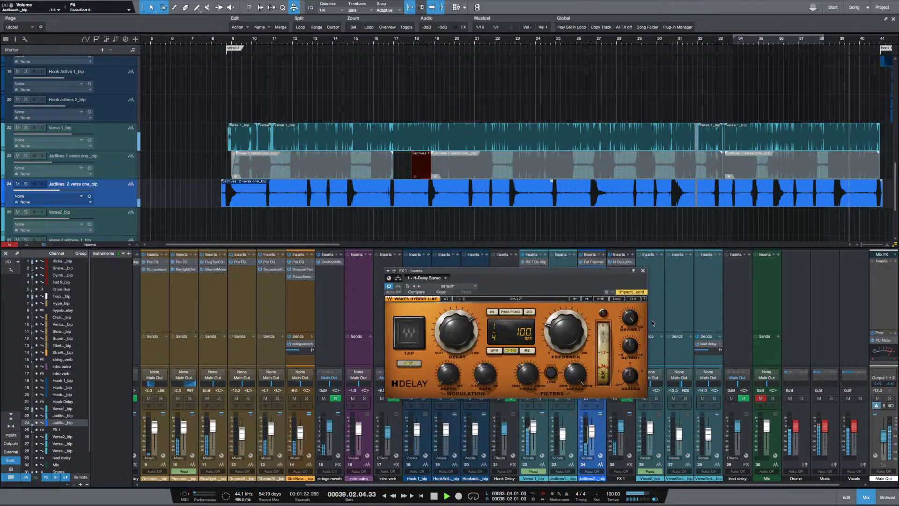
key(space)
key(space)
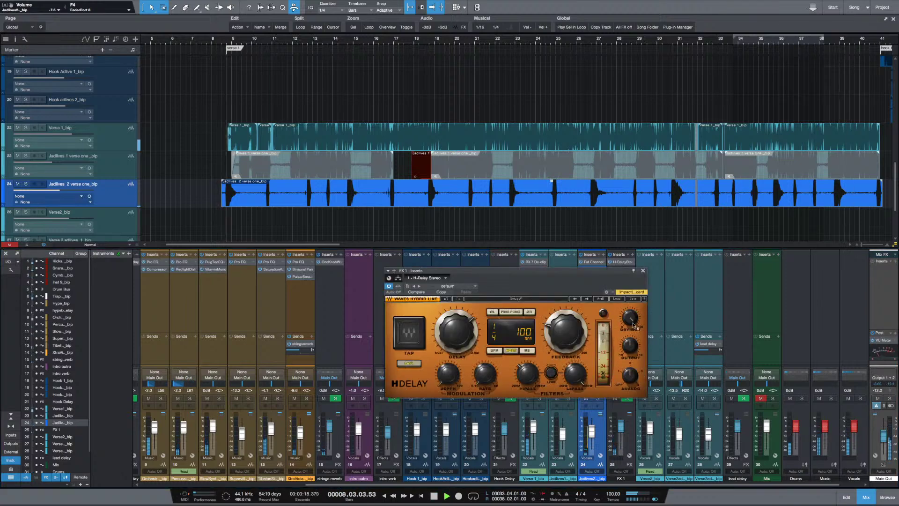
mouse_move(565, 330)
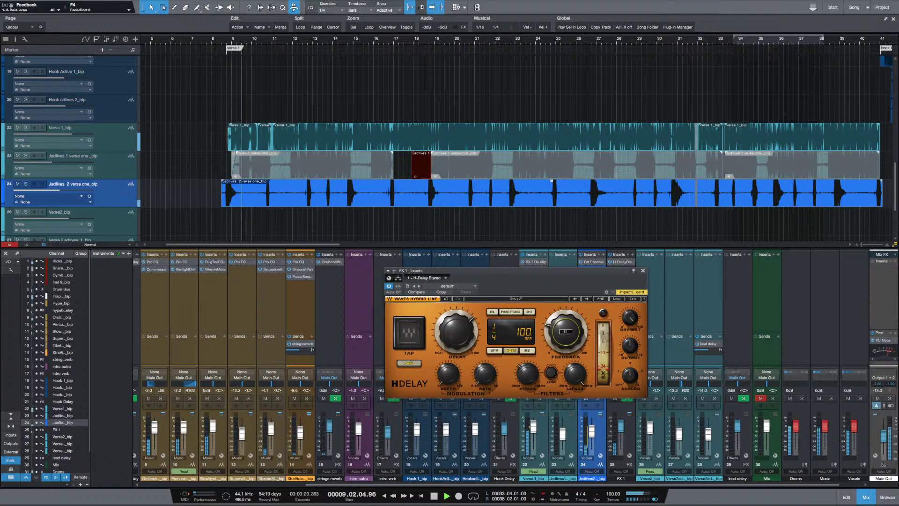
drag(566, 331, 566, 335)
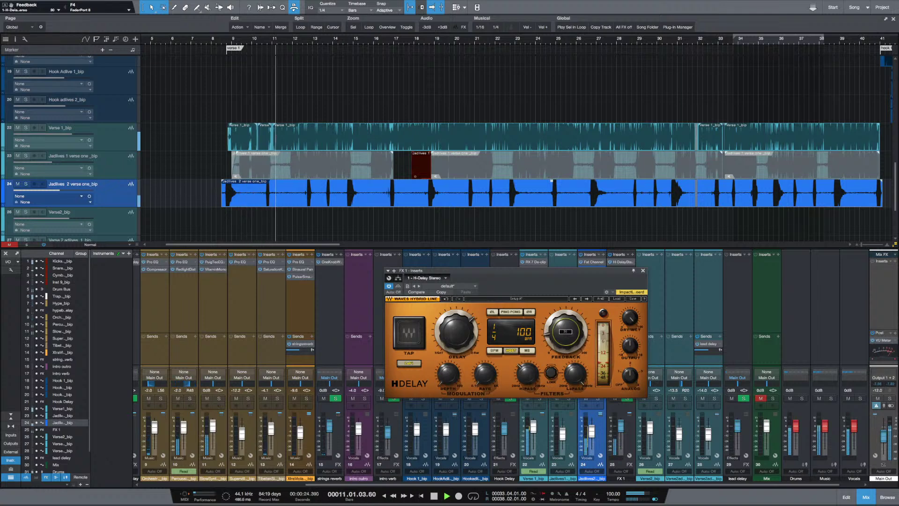
click(643, 270)
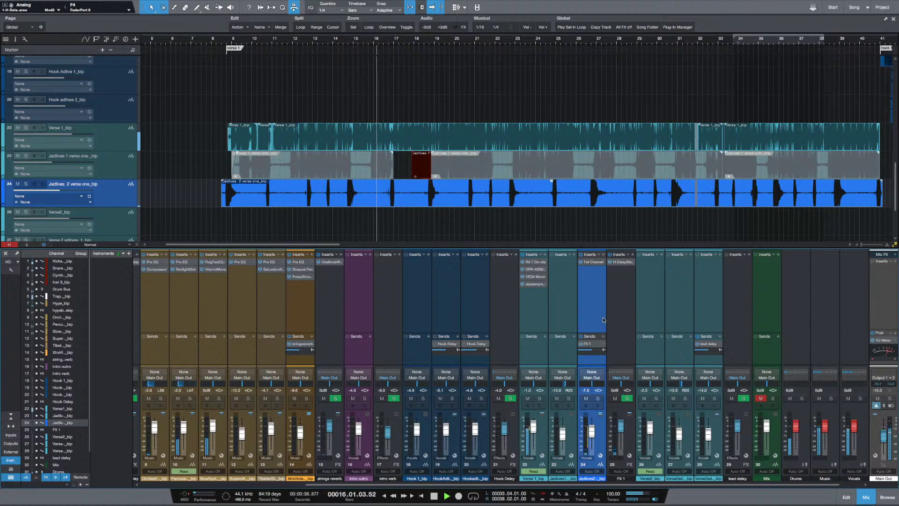
Rename the FX 1 channel as "adlib delay" and stop playback
click(620, 478)
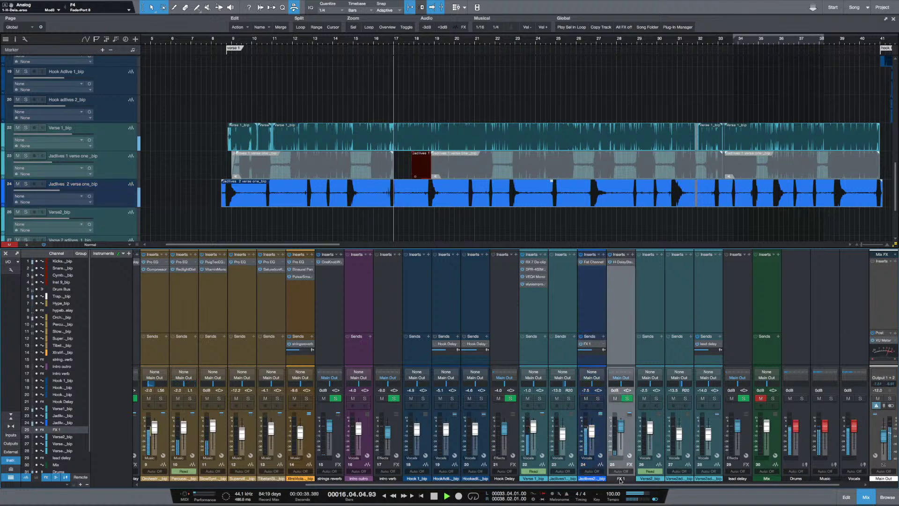
double_click(620, 479)
text(adli)
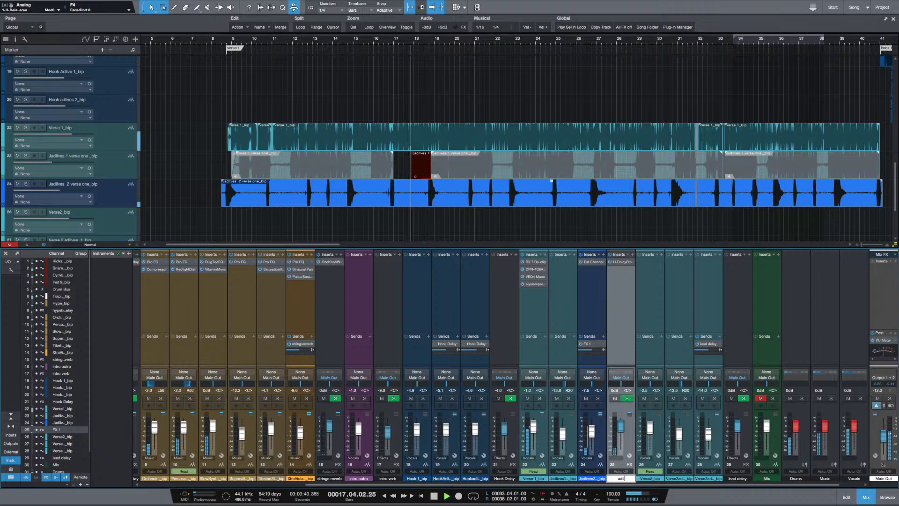
text(b delay)
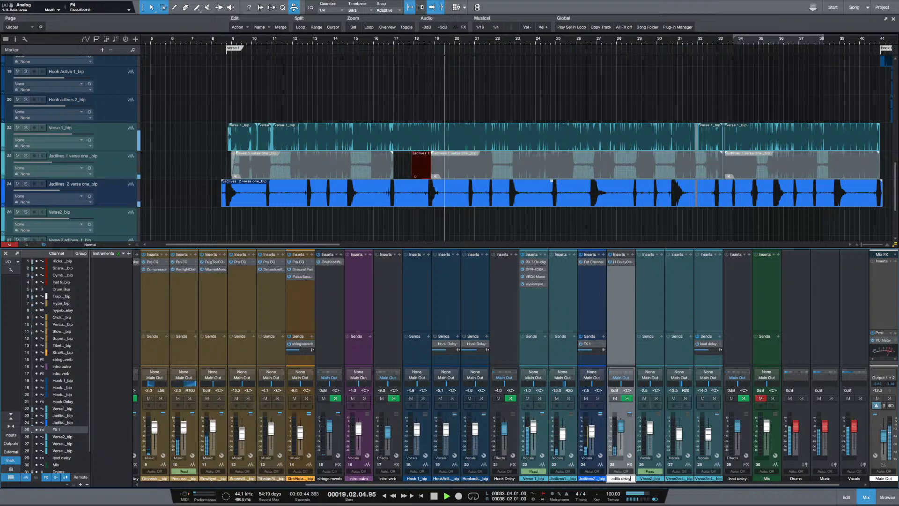
key(Return)
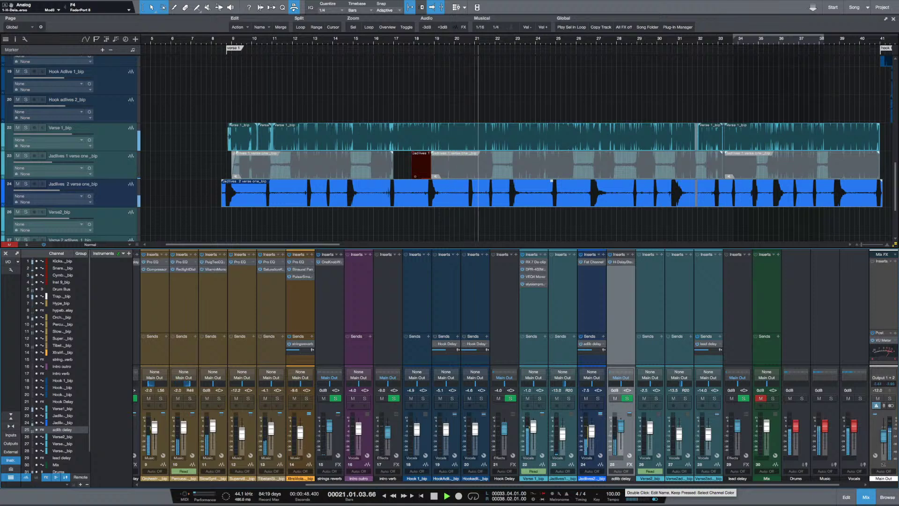
key(space)
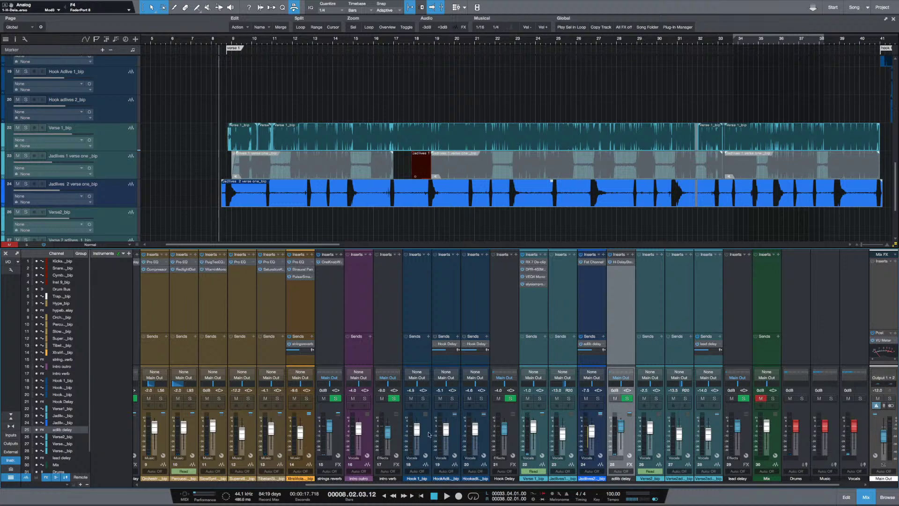
Unmute the three greyed-out clips on the Jadlives 1 verse one track, restore the arrow tool and show track automation
click(115, 173)
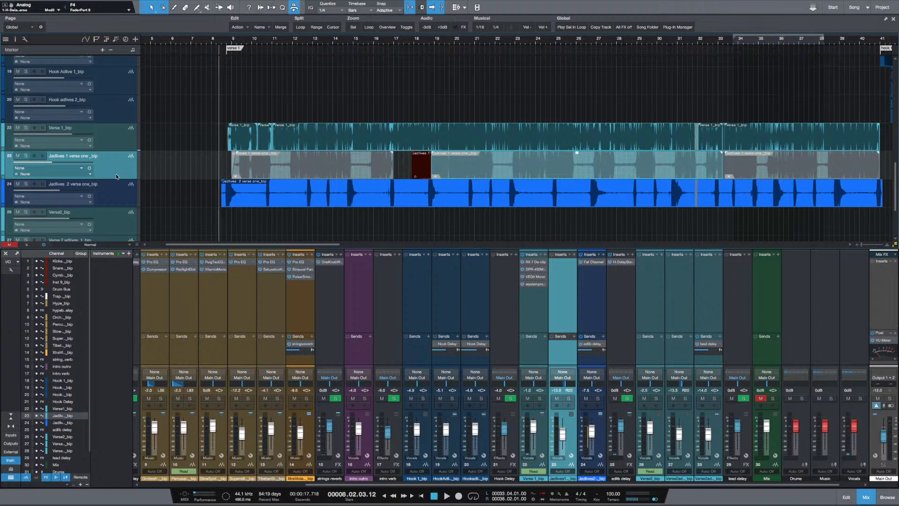
key(6)
click(302, 170)
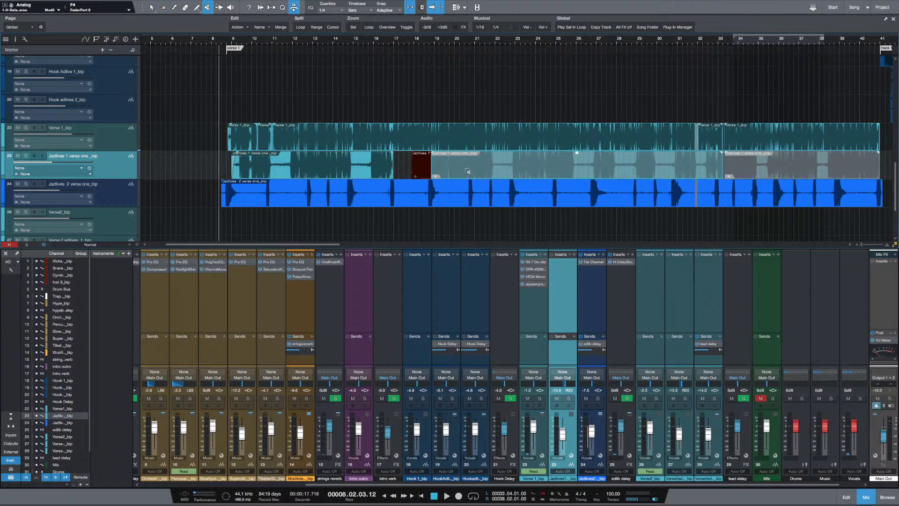
click(513, 171)
scroll(655, 206, right, 5)
click(575, 174)
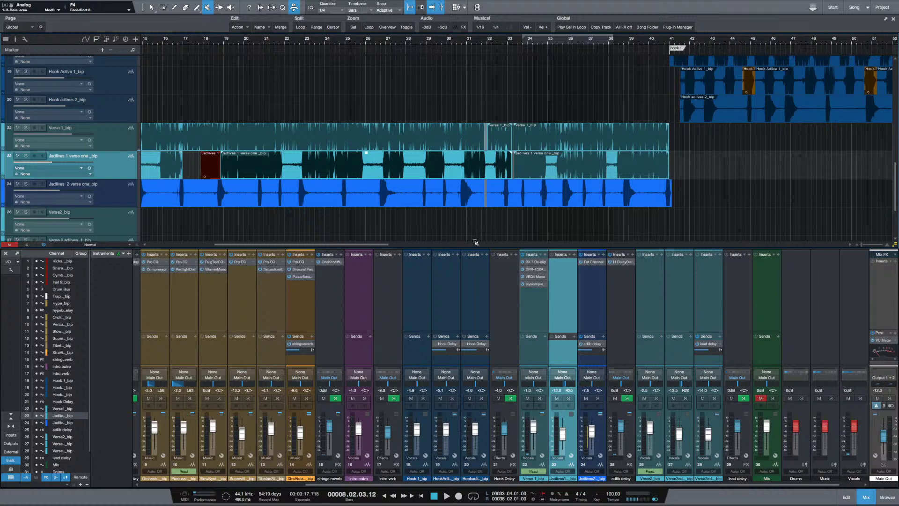
key(a)
key(1)
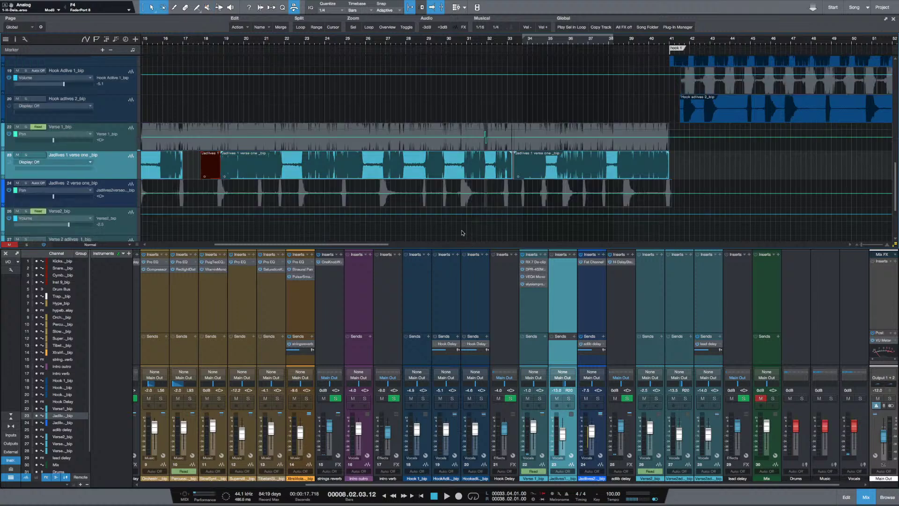
scroll(461, 233, left, 6)
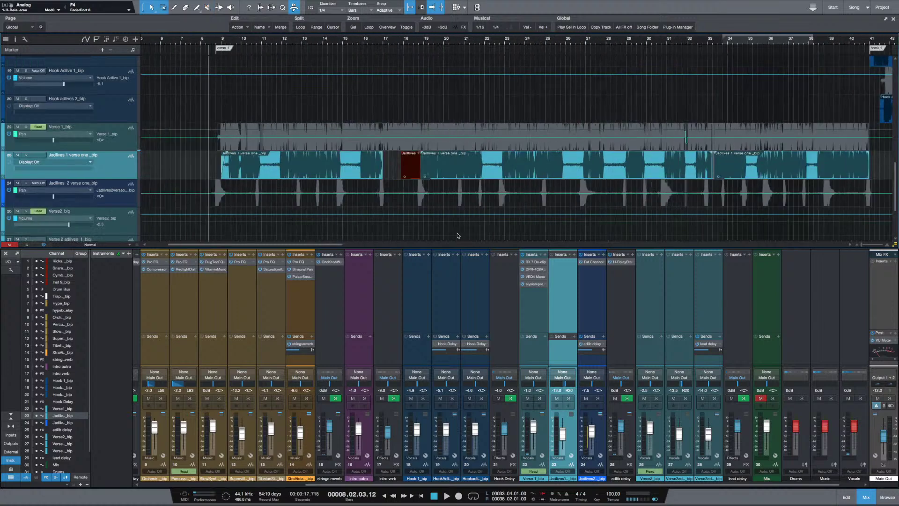
click(49, 161)
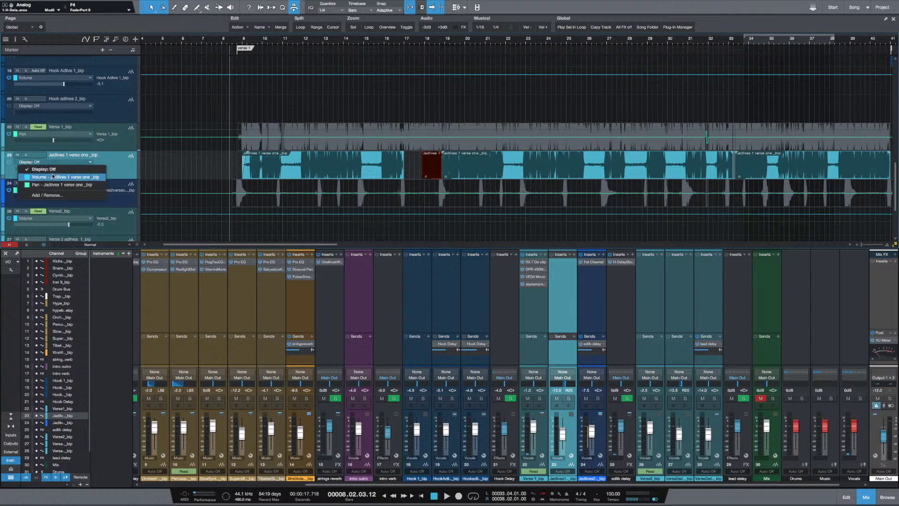
click(168, 162)
Copy the RX 7 De-clip, DPR-402 Mono, VEQ4 Mono and elysia mpressor inserts from Verse 1 to the Jadlives 1 verse one channel
click(304, 170)
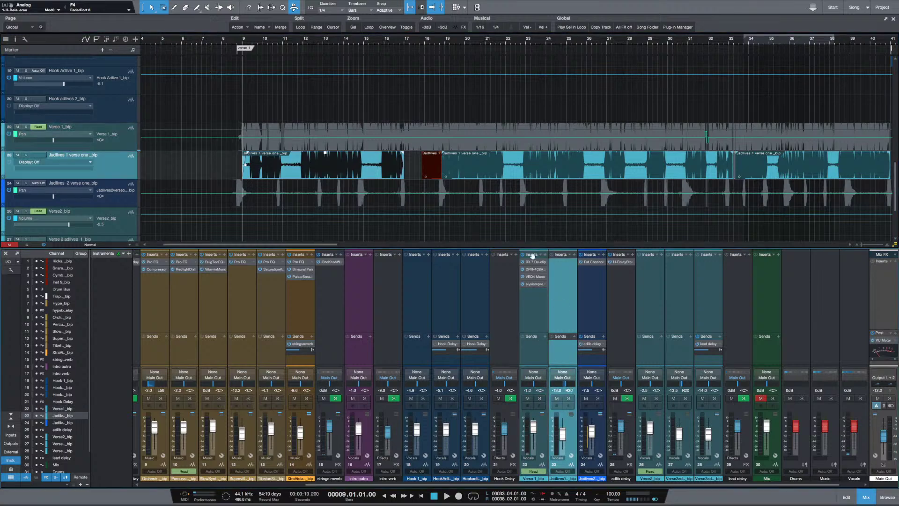
drag(556, 268, 557, 269)
click(550, 270)
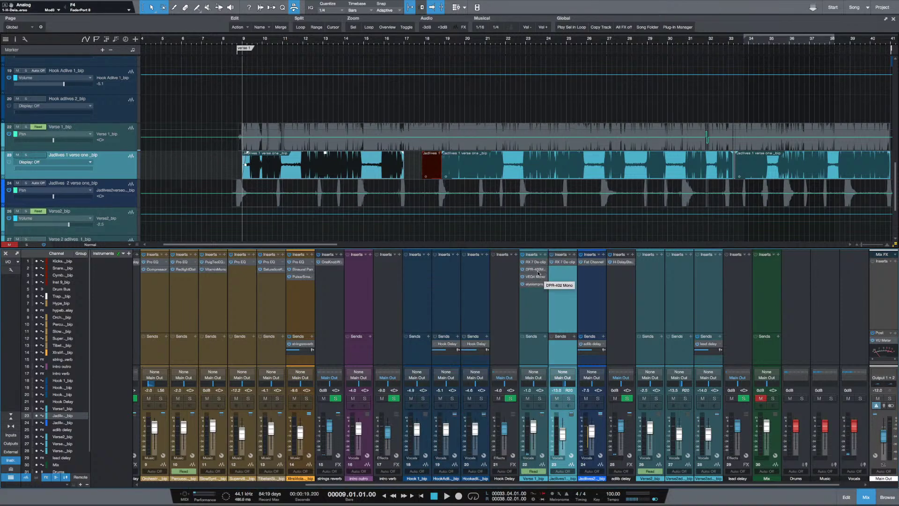
drag(537, 272, 569, 271)
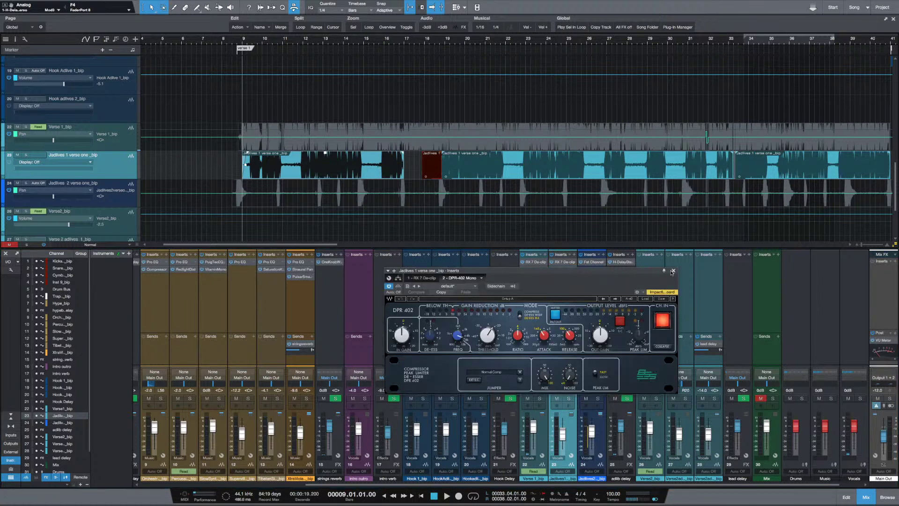
click(673, 271)
drag(546, 277, 564, 277)
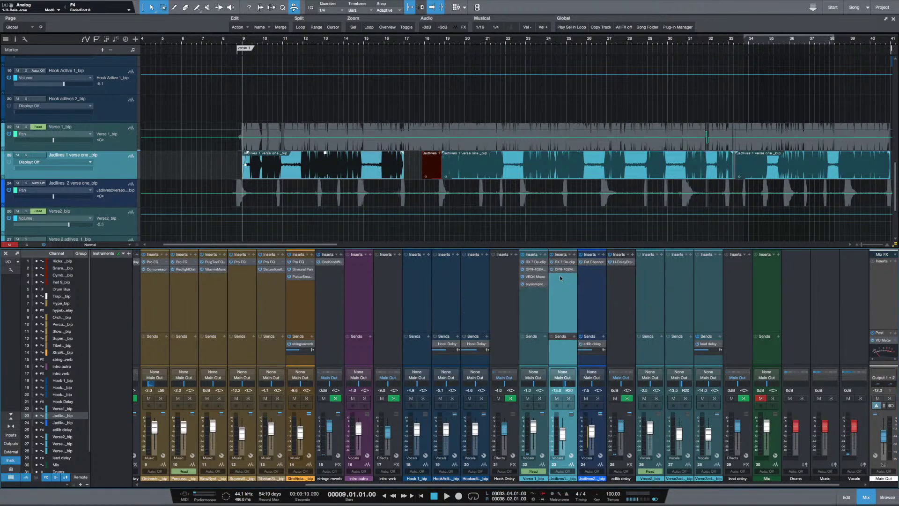
click(704, 271)
drag(540, 286, 562, 285)
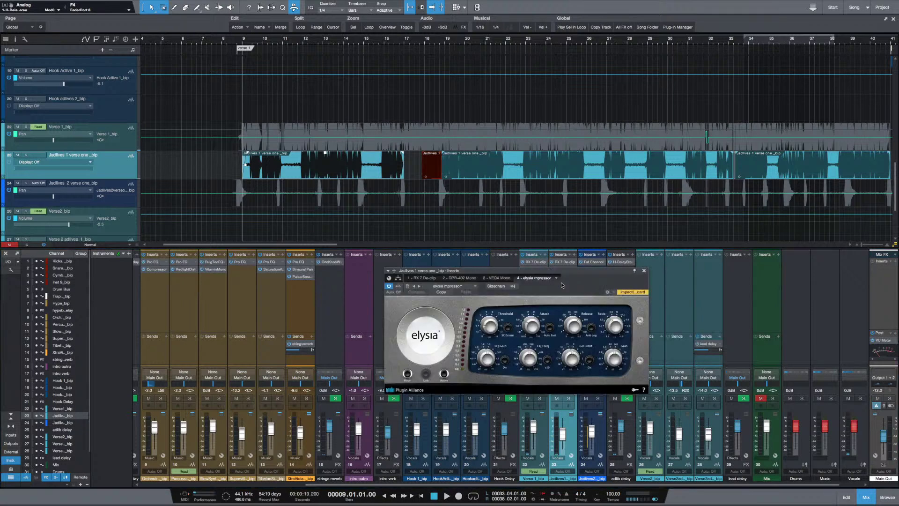
click(644, 271)
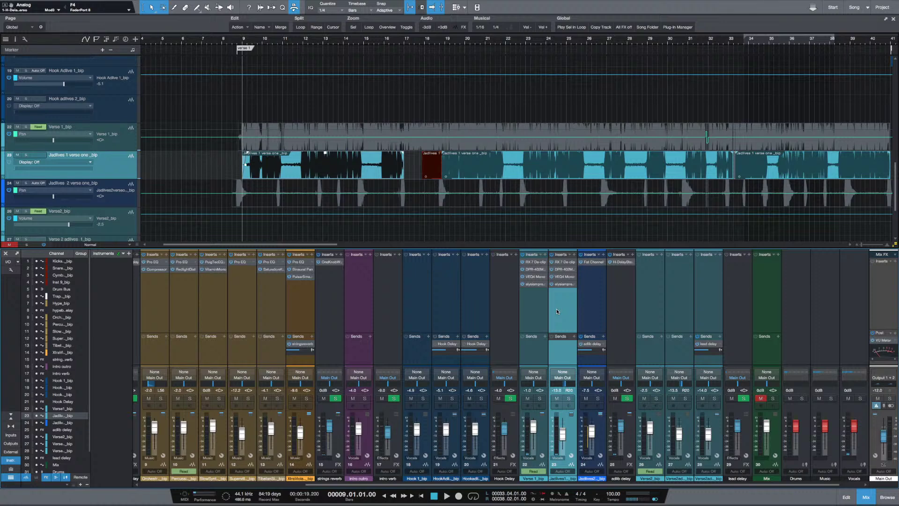
Hide track automation and raise the Jadlives 1 verse one channel's volume to about -10 dB during verse playback
key(w)
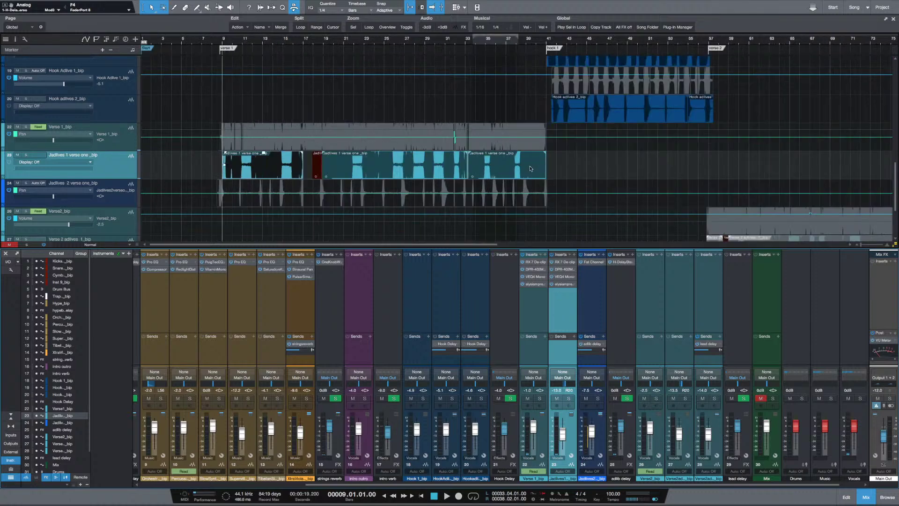
key(a)
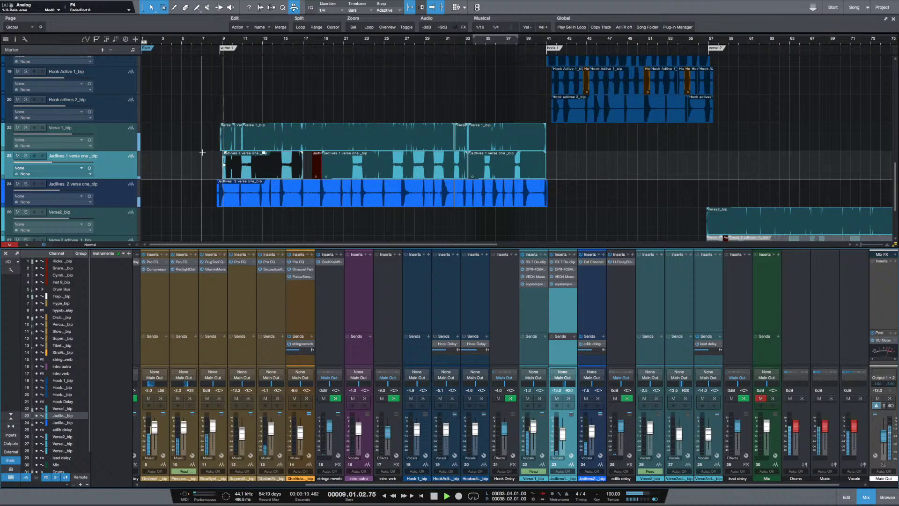
key(e)
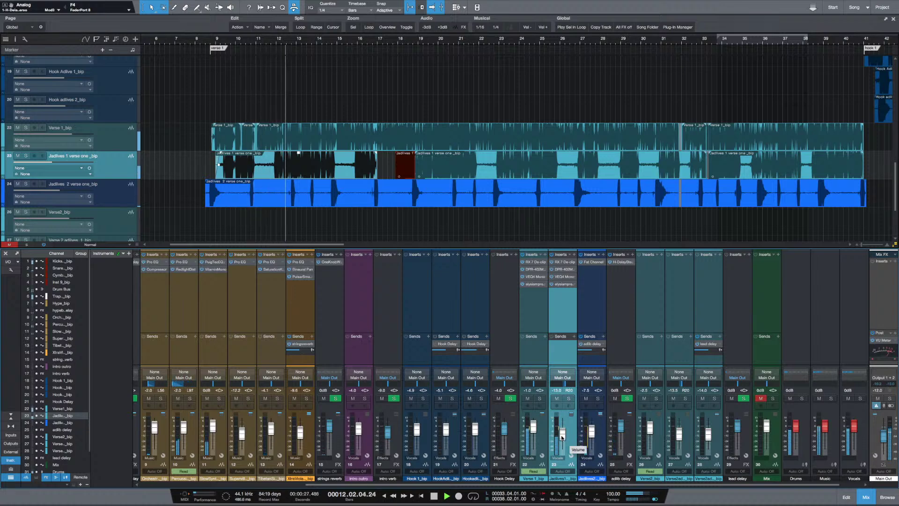
drag(562, 437, 562, 436)
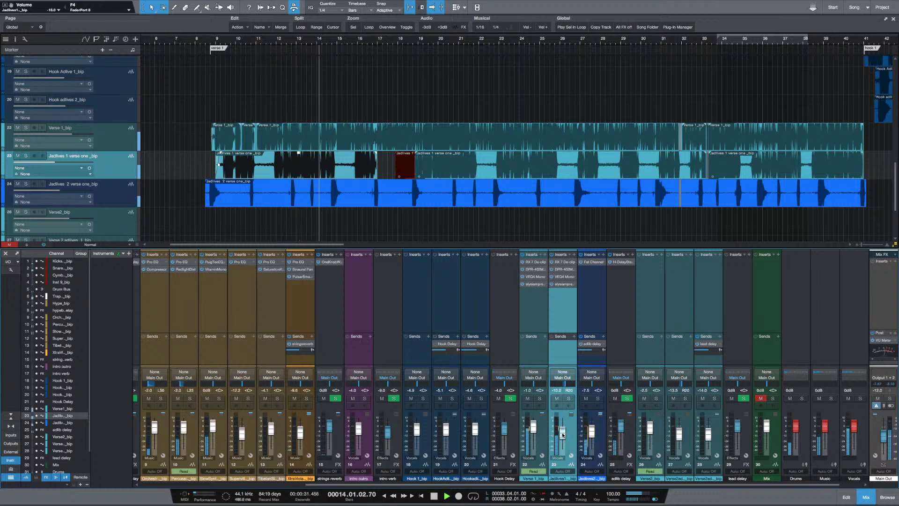
Compare the verse with and without Jadlives 1 verse one during playback, leave that channel muted and stop
click(555, 398)
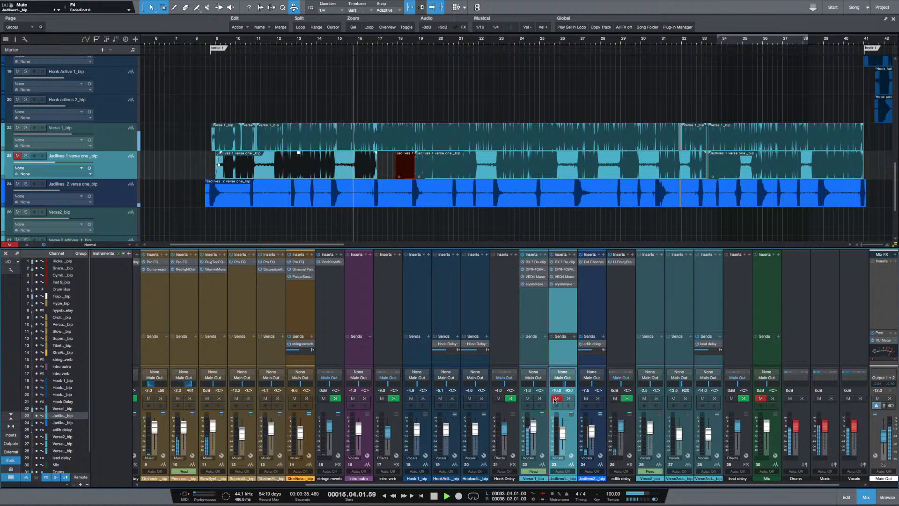
click(556, 399)
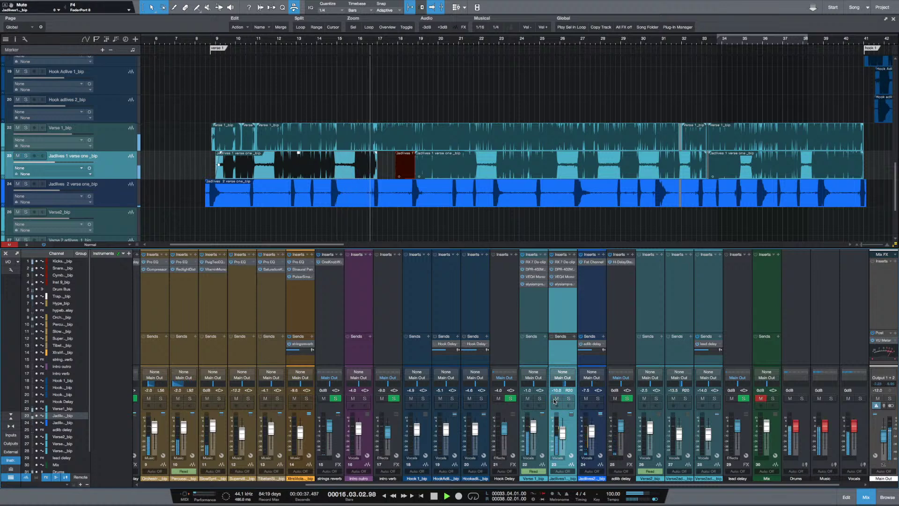
click(555, 399)
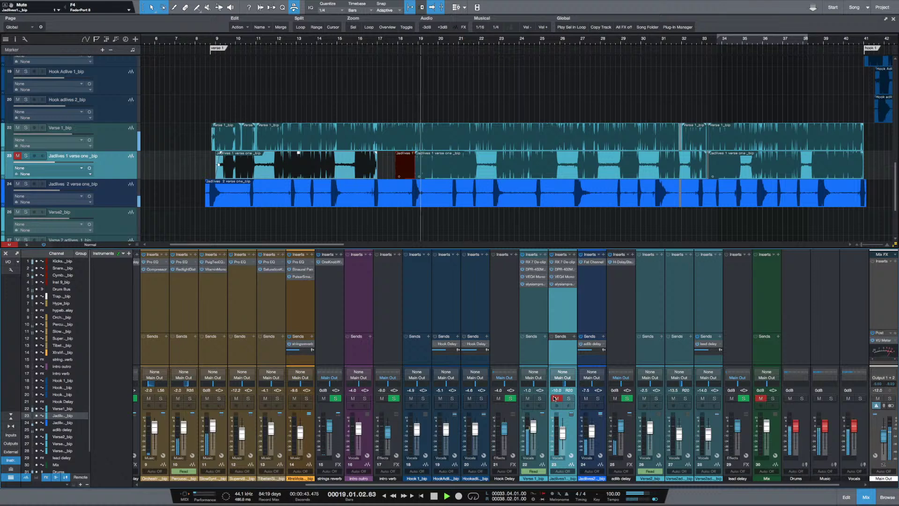
click(555, 398)
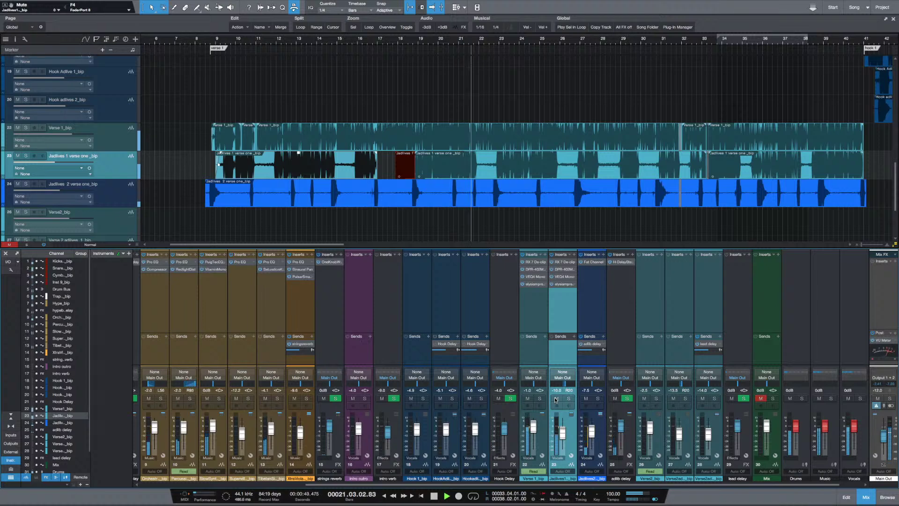
click(555, 398)
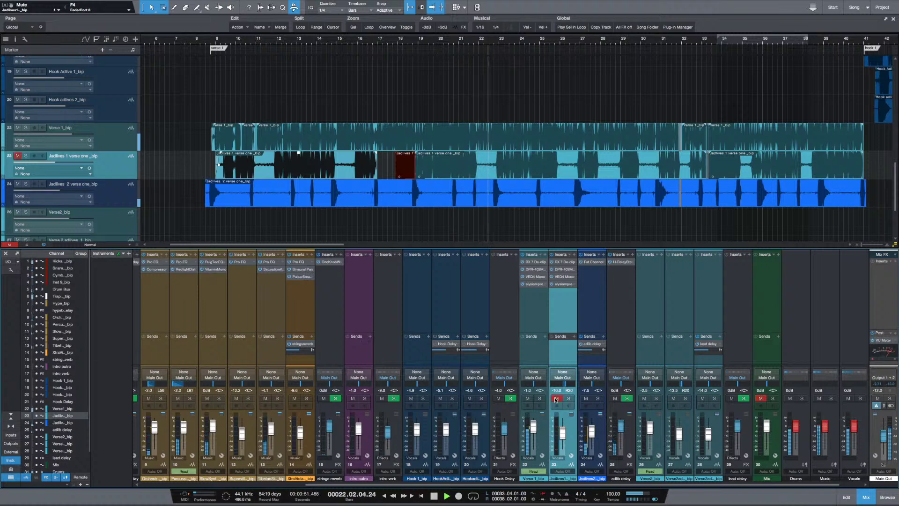
key(space)
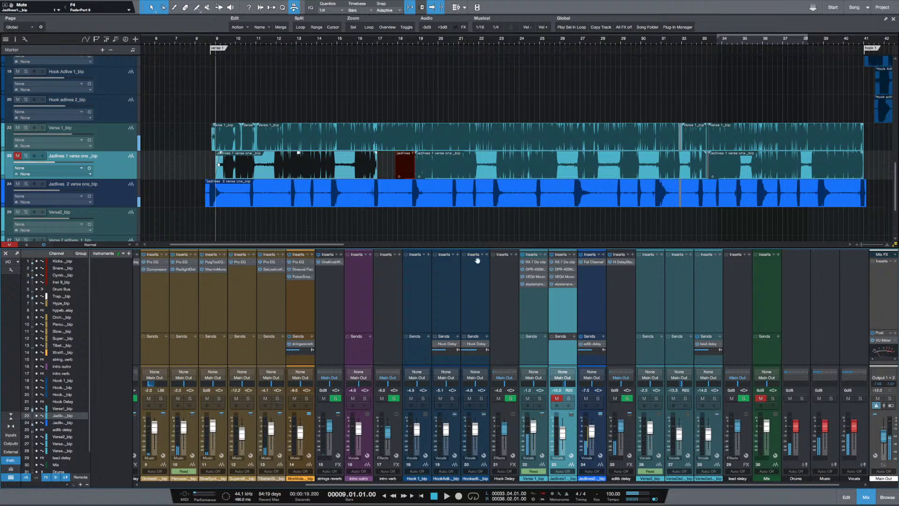
Create a mute automation track for Jadlives 1 verse one directly below its audio track
key(e)
key(e)
key(e)
key(e)
key(w)
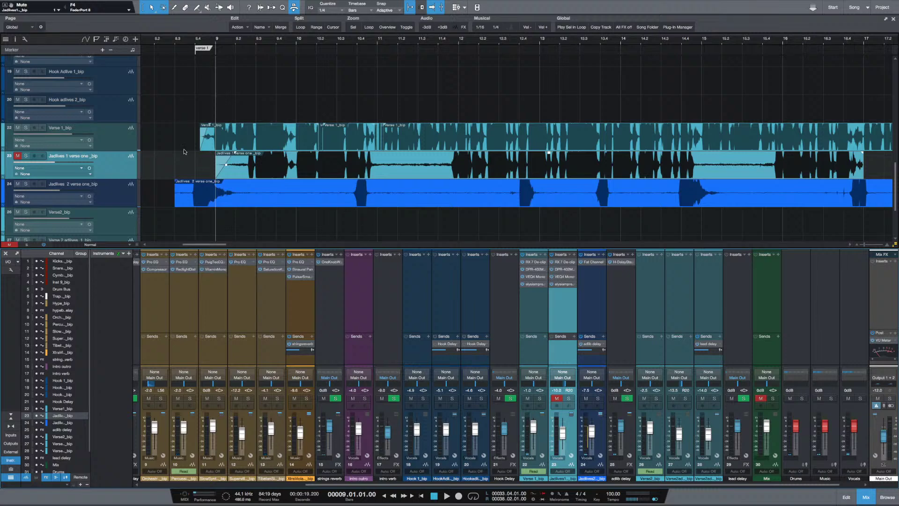
click(18, 156)
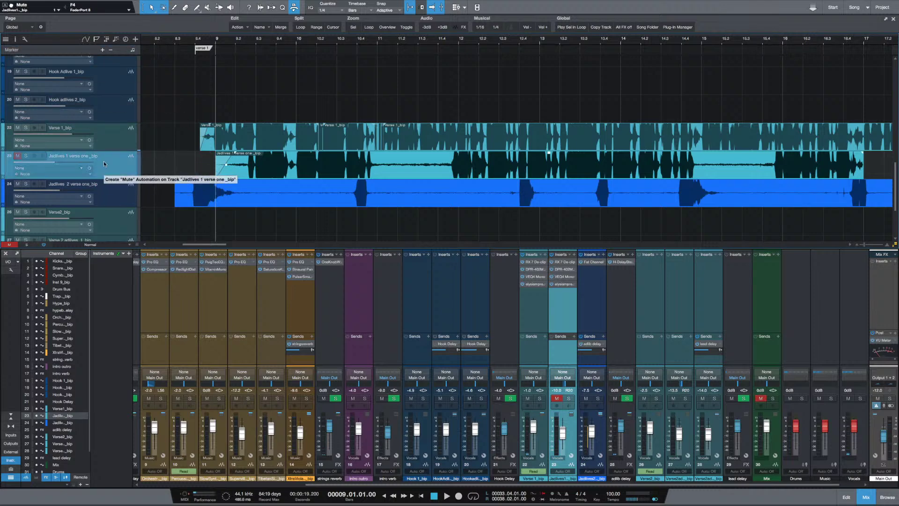
drag(106, 181, 143, 192)
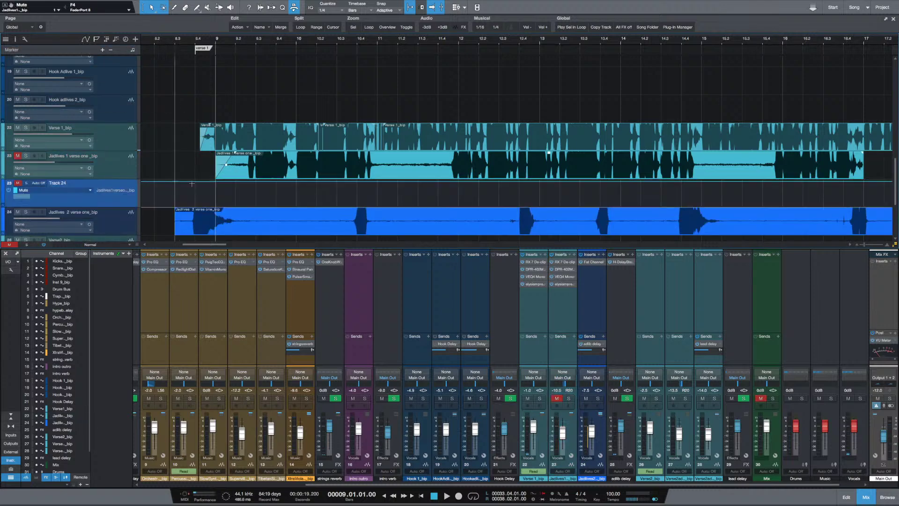
key(w)
key(w)
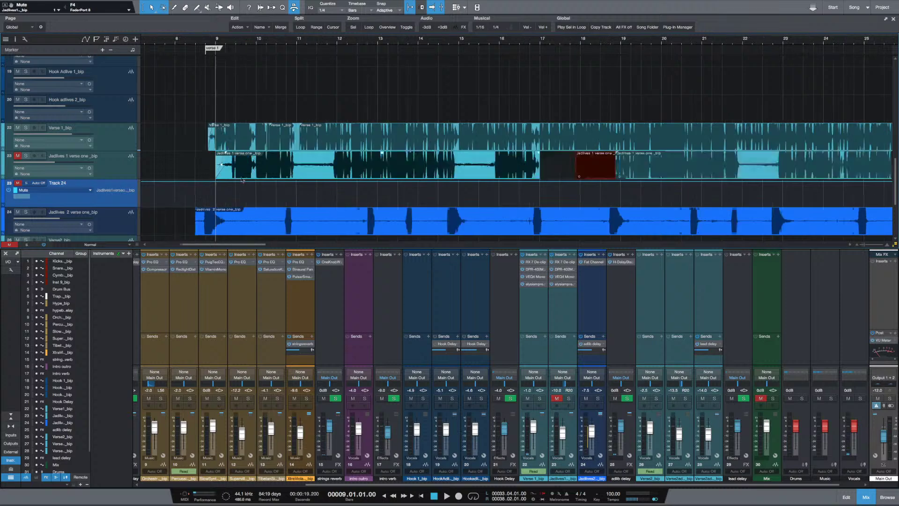
click(639, 166)
key(e)
key(e)
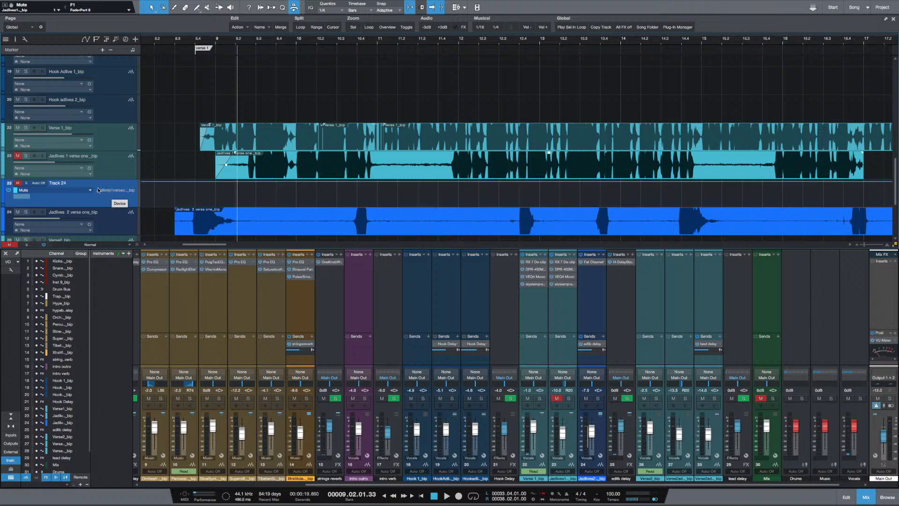
Test the mute automation track by toggling Jadlives 1 verse one's mute off and back on, and place the playhead before verse 1
click(98, 190)
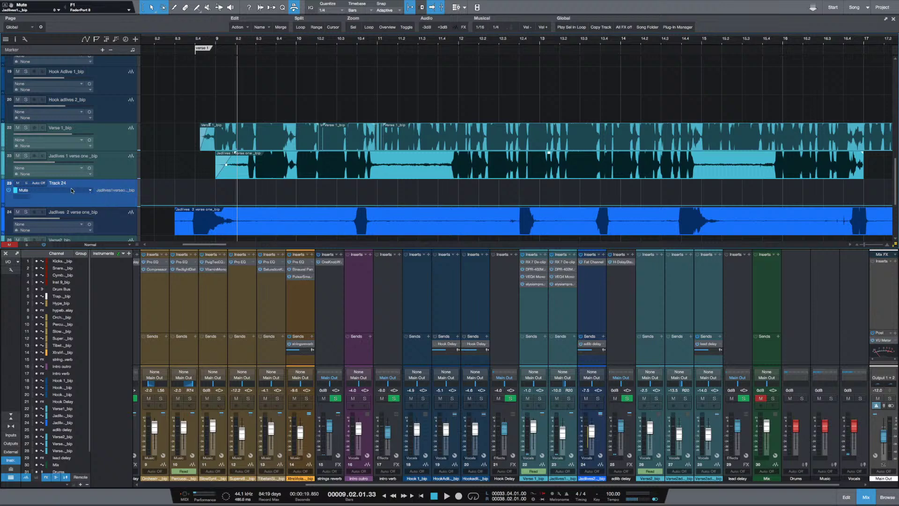
click(69, 190)
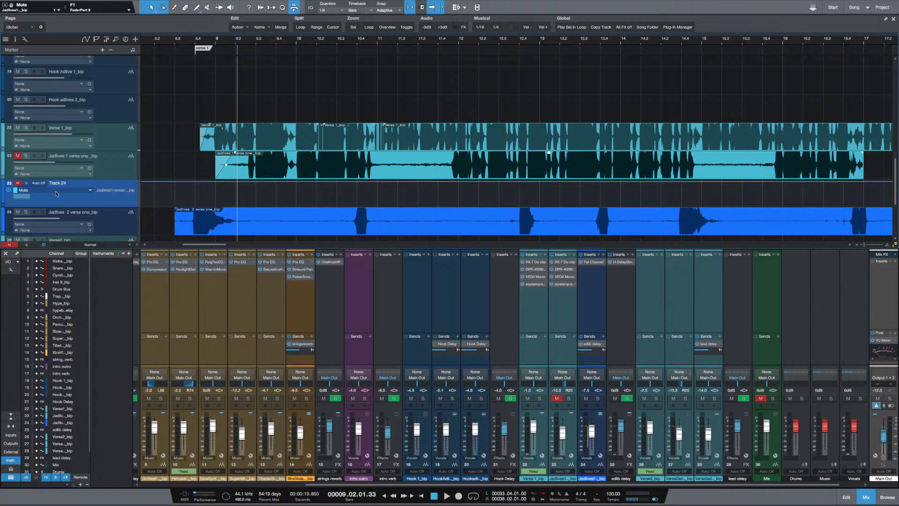
click(191, 181)
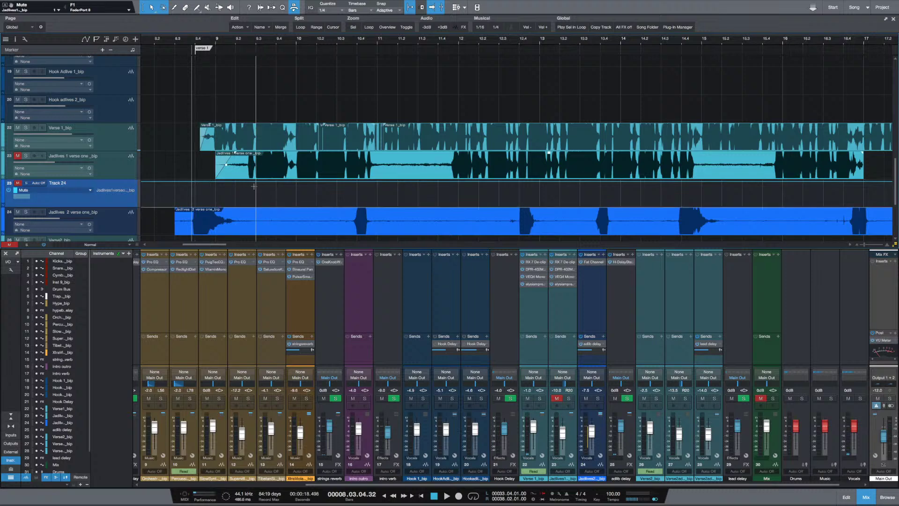
key(a)
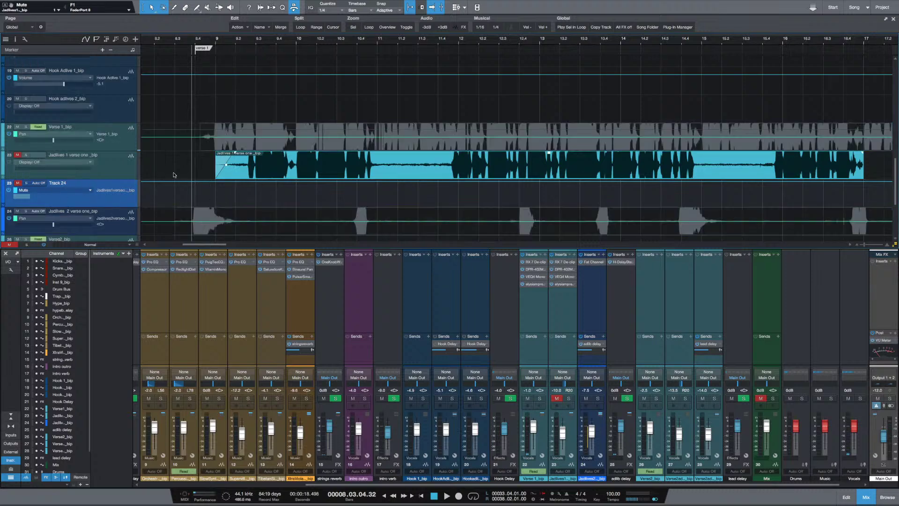
click(100, 163)
click(79, 161)
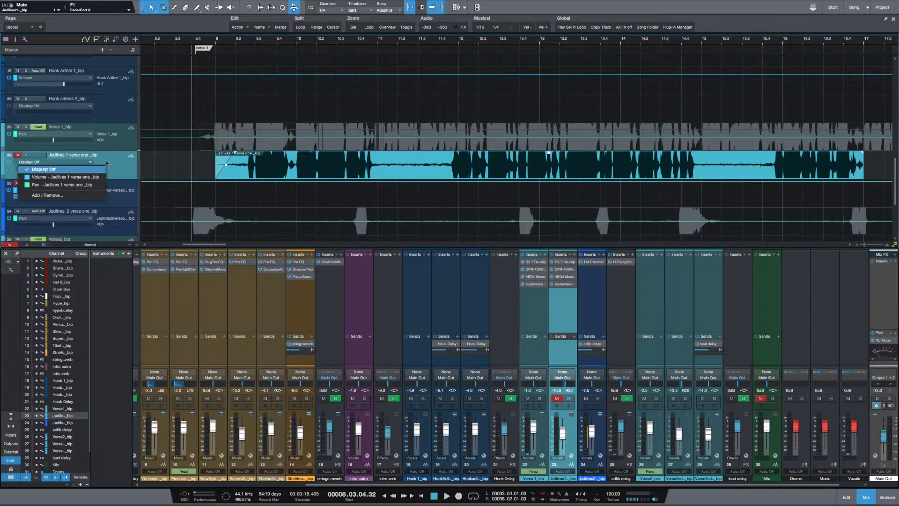
click(127, 167)
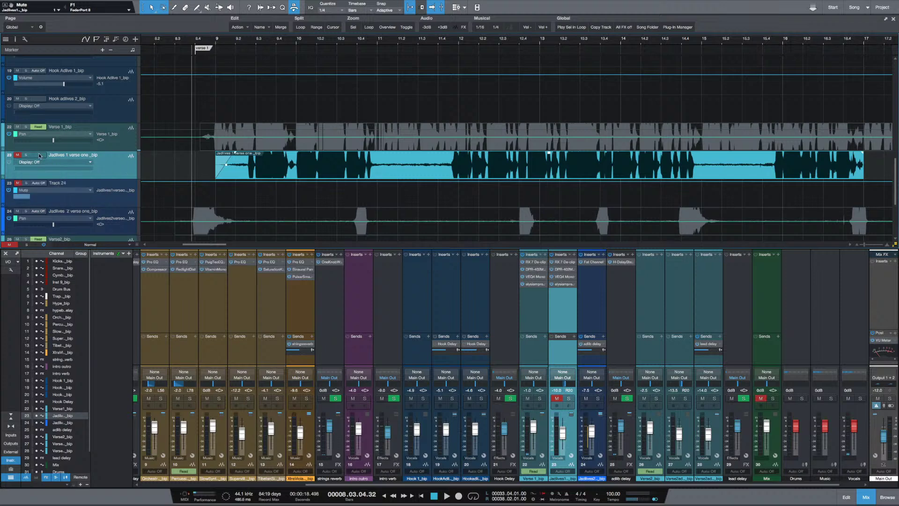
key(a)
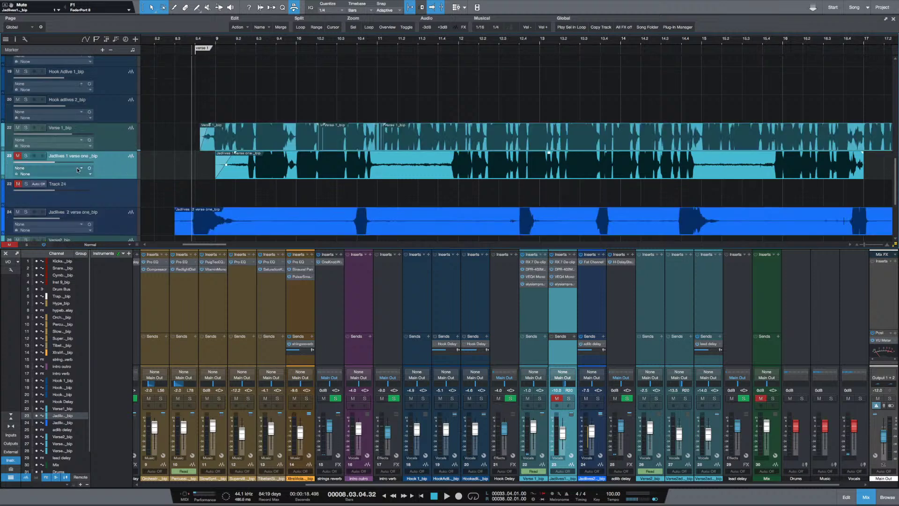
Set the mute automation track to Touch mode and rename it adlib mute
click(40, 185)
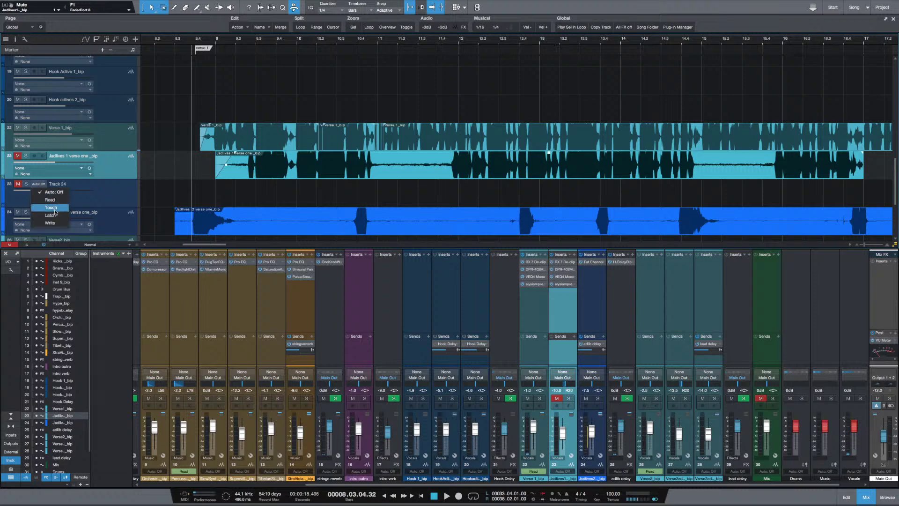
click(51, 207)
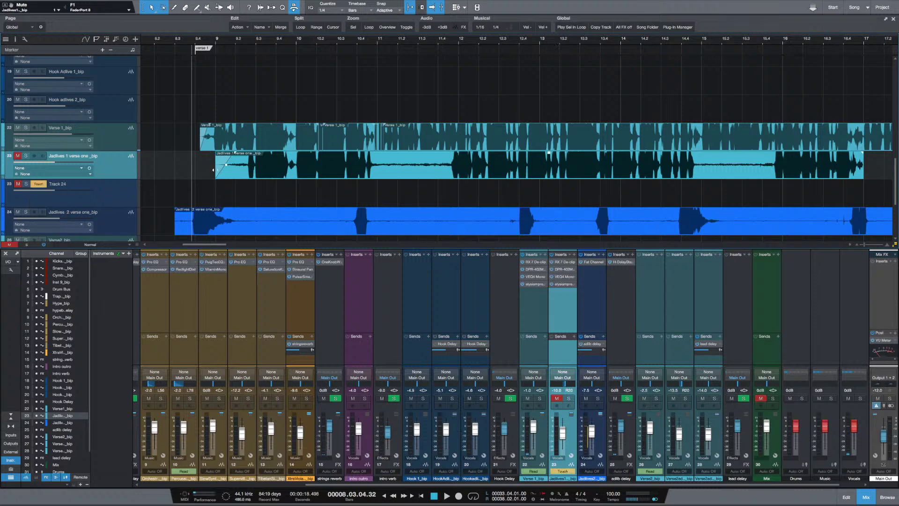
click(58, 184)
double_click(58, 184)
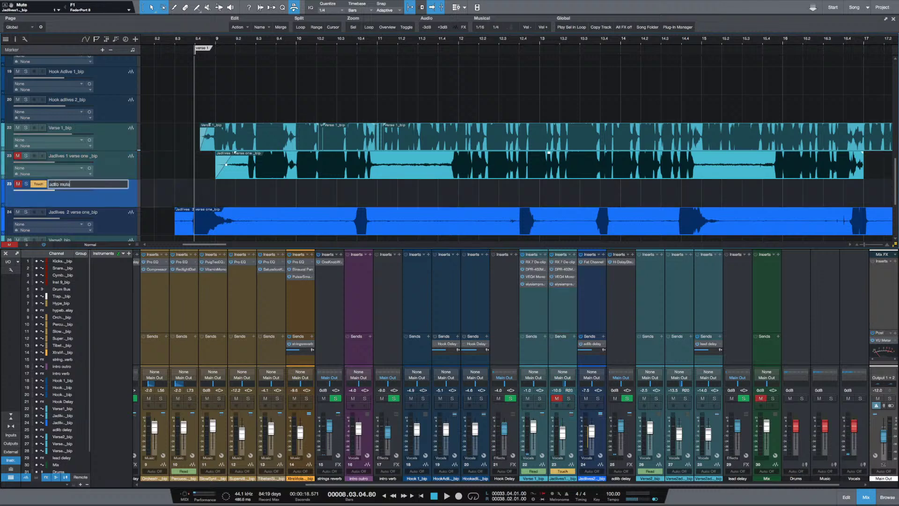
key(Return)
Record mute automation for Jadlives 1 verse one in a playback pass from just before verse 1 to the start of hook 1
click(178, 174)
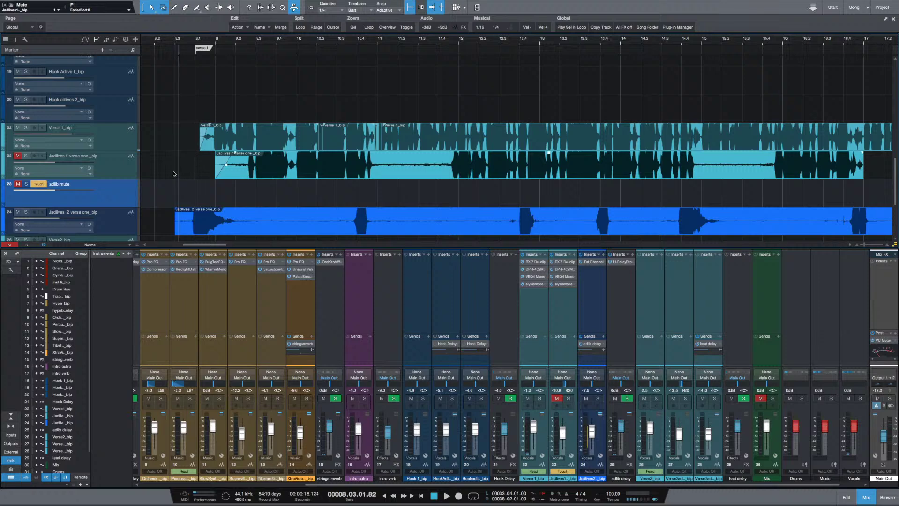
click(173, 173)
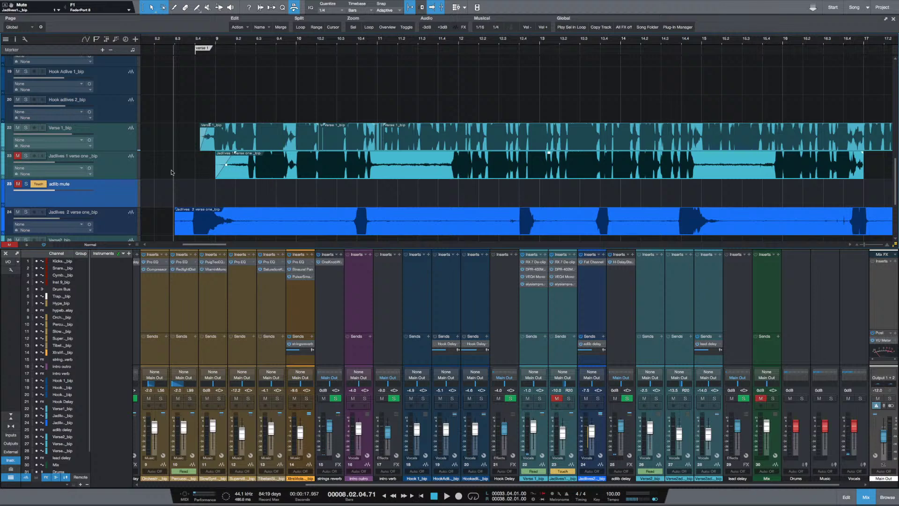
key(space)
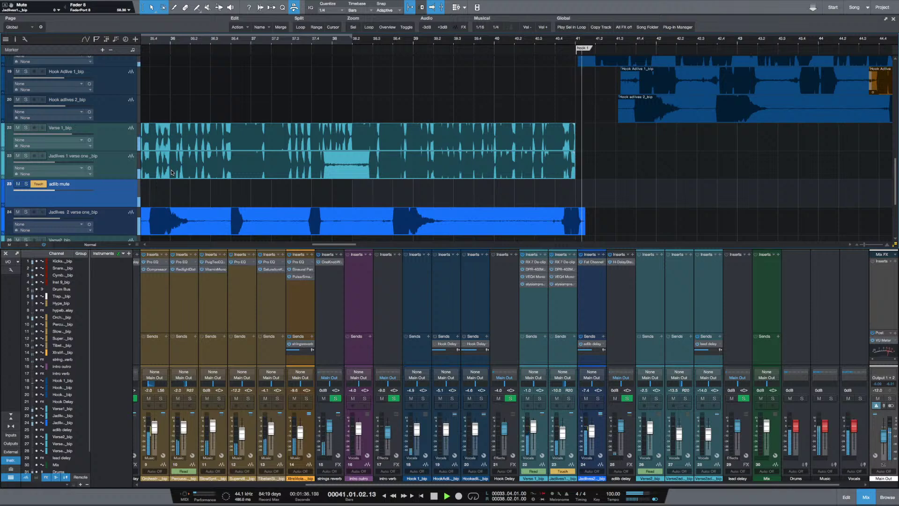
key(space)
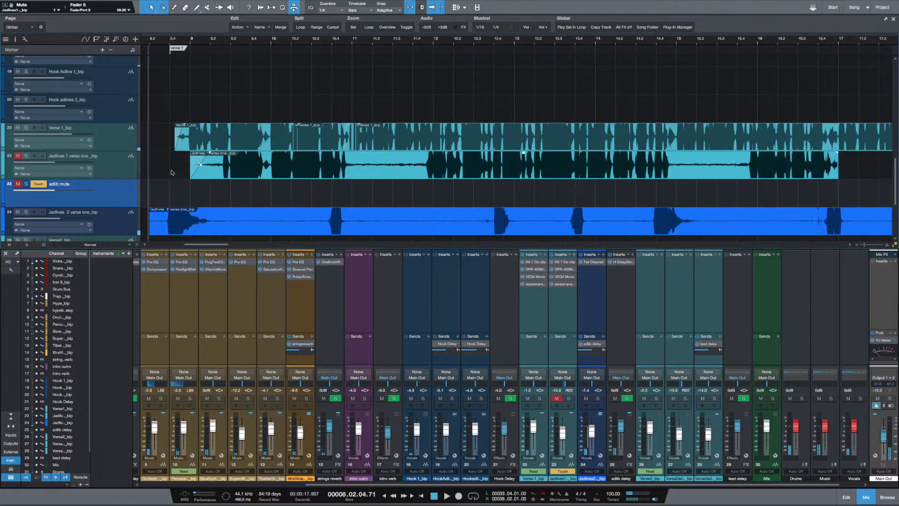
Show track automation and examine the recorded adlib mute curve across the whole of verse 1
key(w)
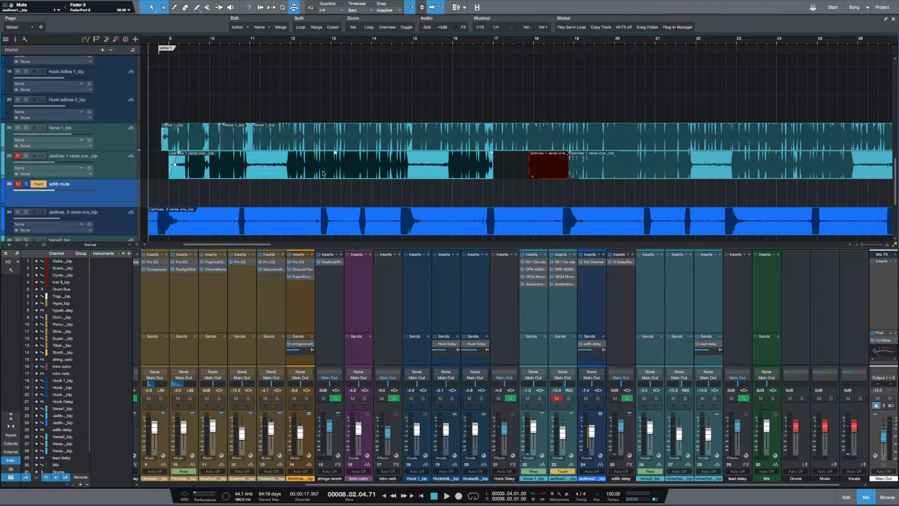
key(a)
scroll(402, 204, right, 10)
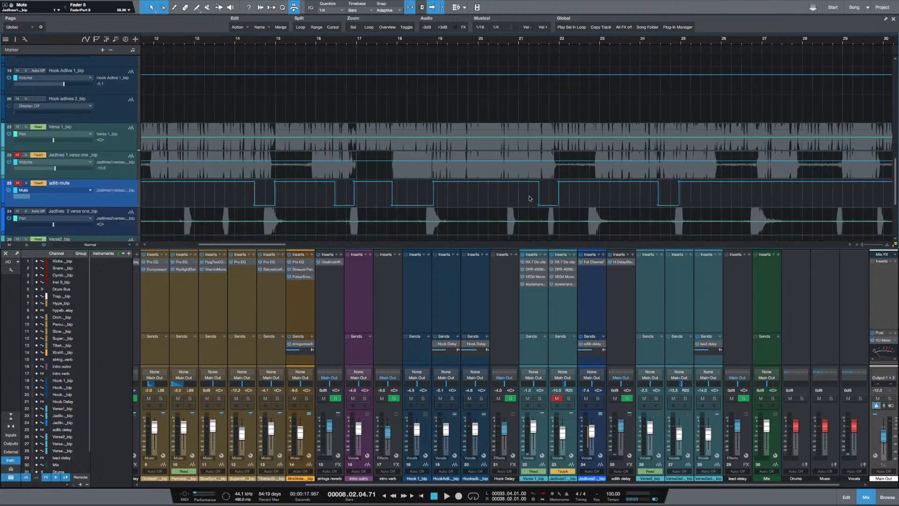
scroll(527, 199, down, 5)
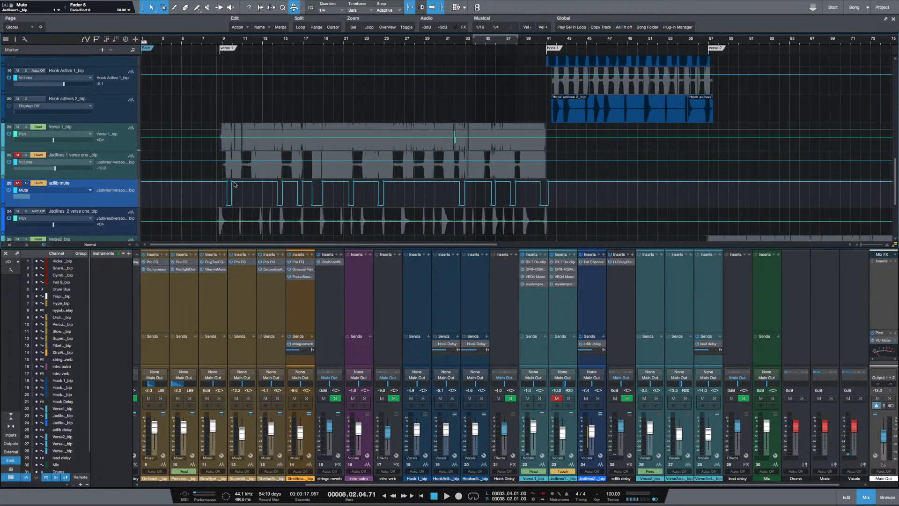
Play verse 1 with the mute automation and try adjusting the elysia mpressor's gain on Jadlives 1 verse one
click(213, 187)
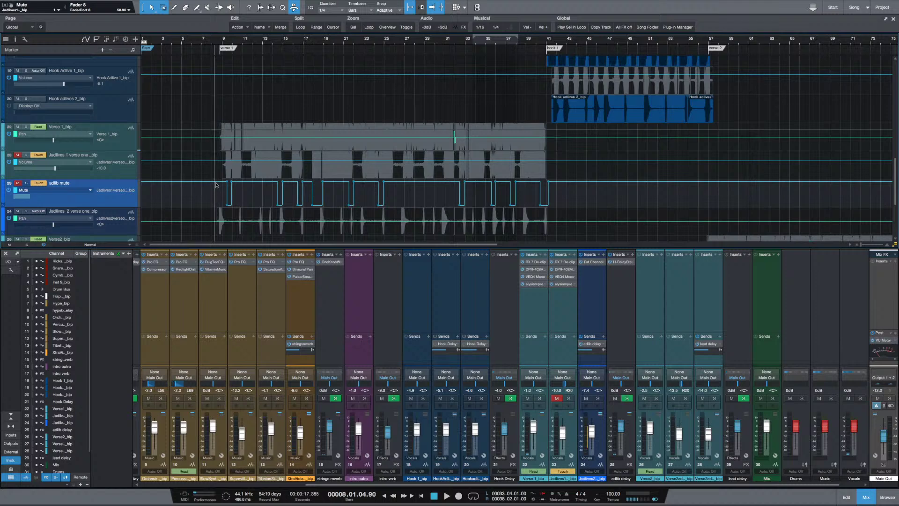
key(space)
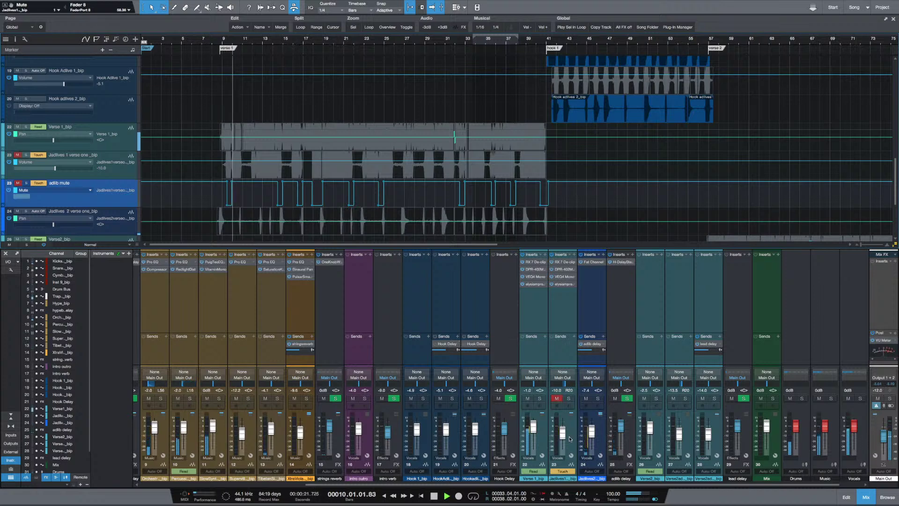
drag(563, 437, 561, 434)
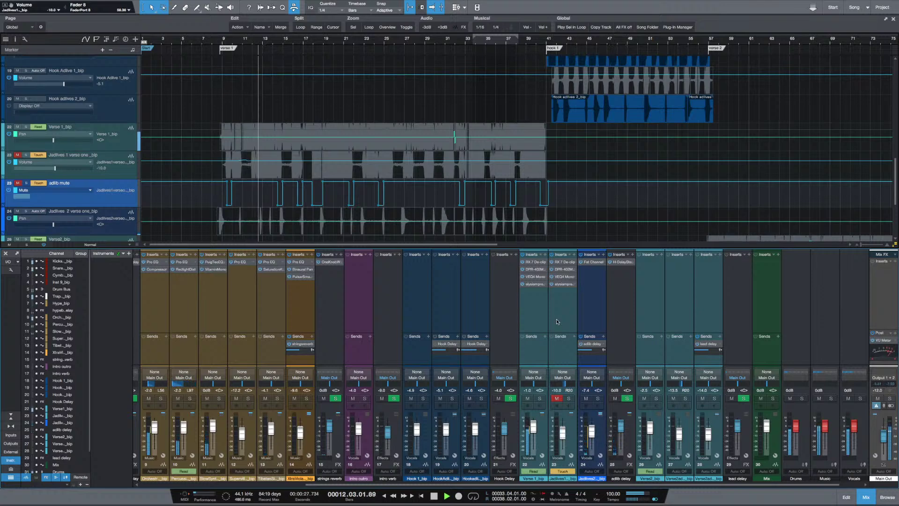
click(564, 284)
mouse_move(613, 360)
scroll(613, 359, up, 1)
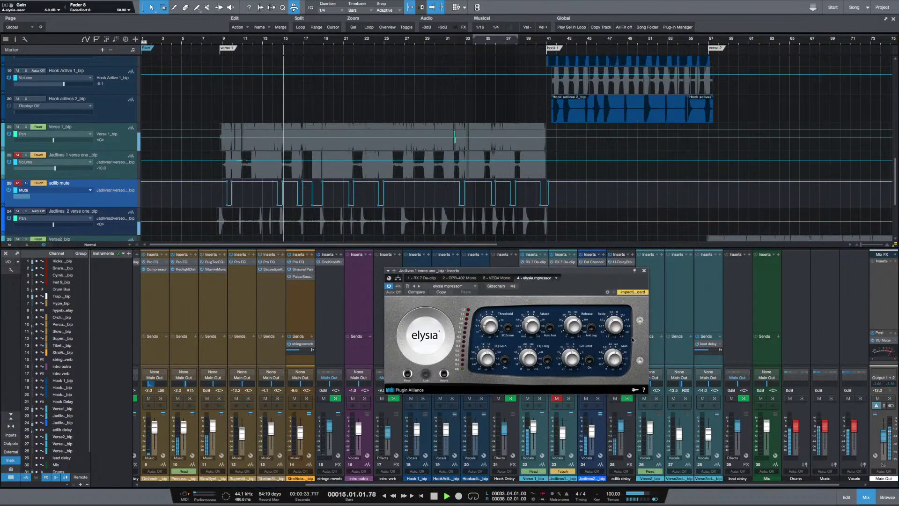
scroll(613, 363, down, 5)
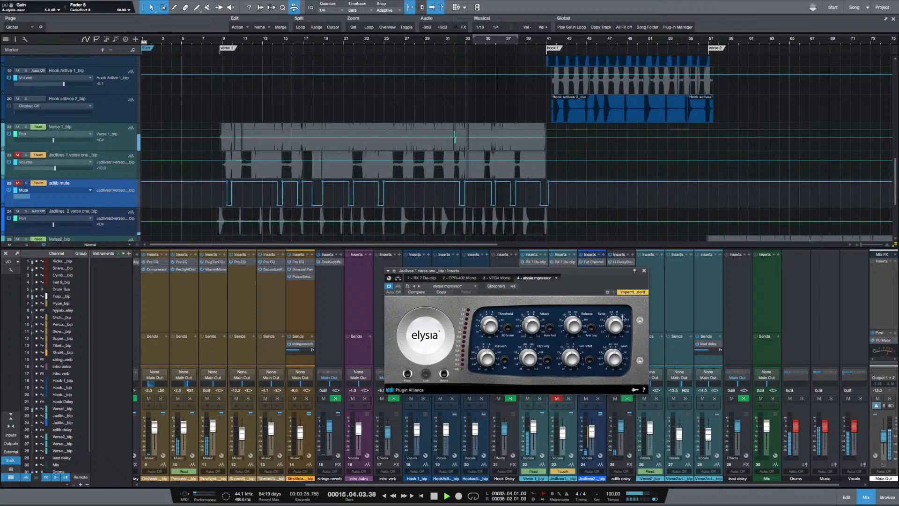
click(643, 270)
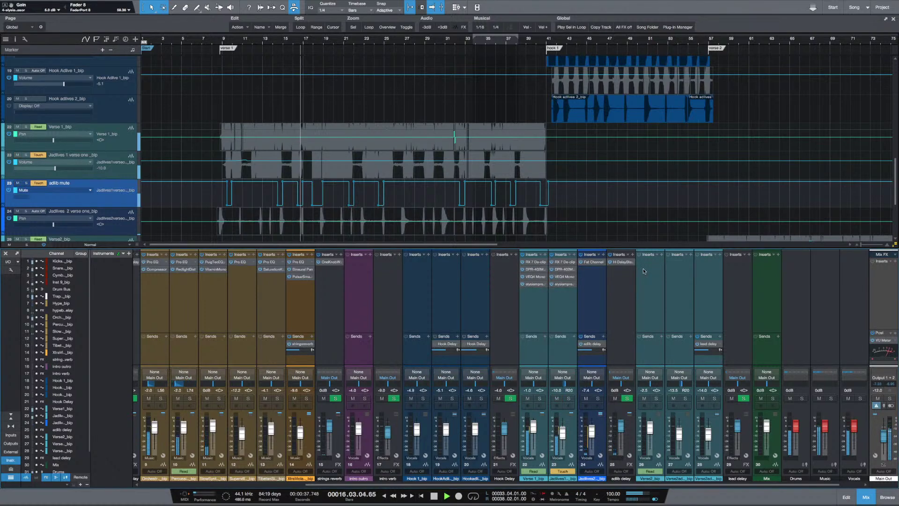
Listen to the automated ad-libs while following the adlib mute curve past bar 21, and stop playback
key(e)
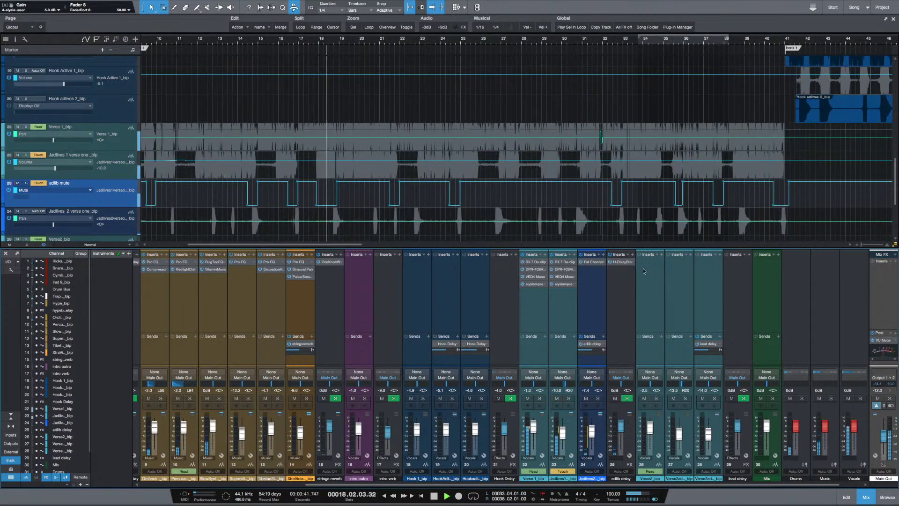
key(e)
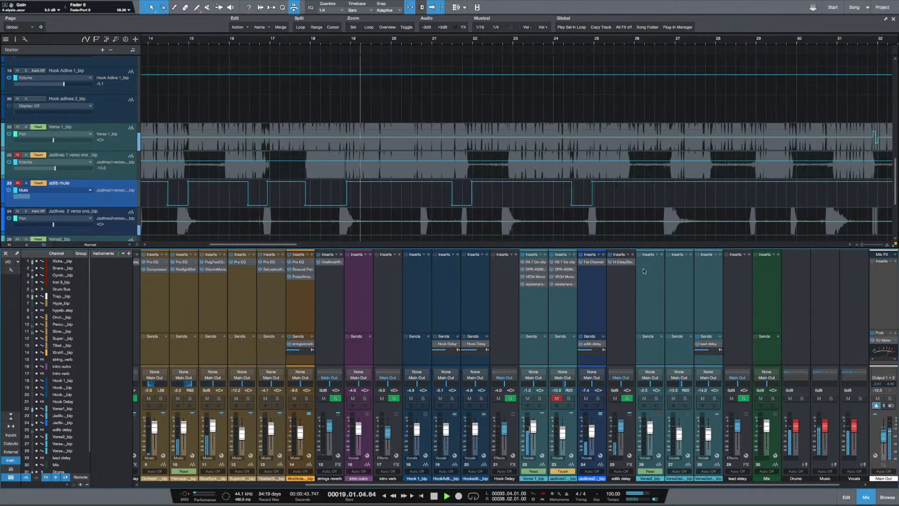
key(w)
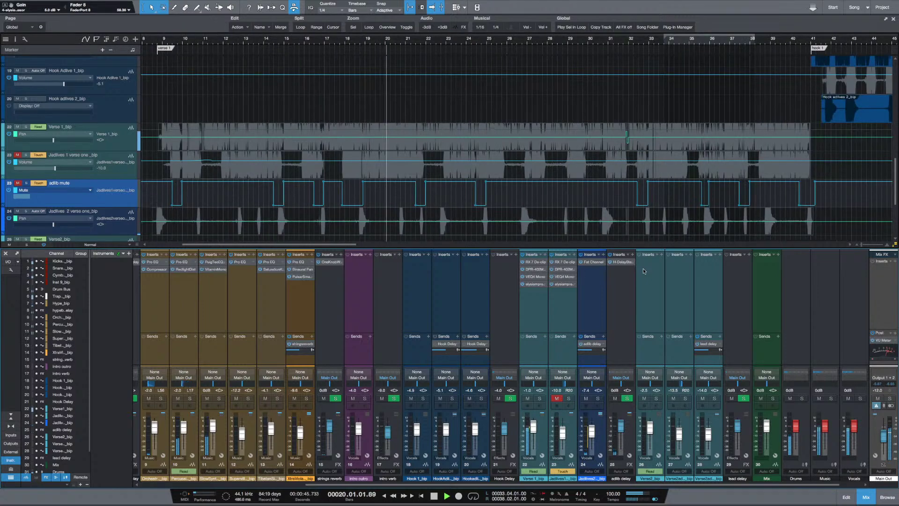
key(e)
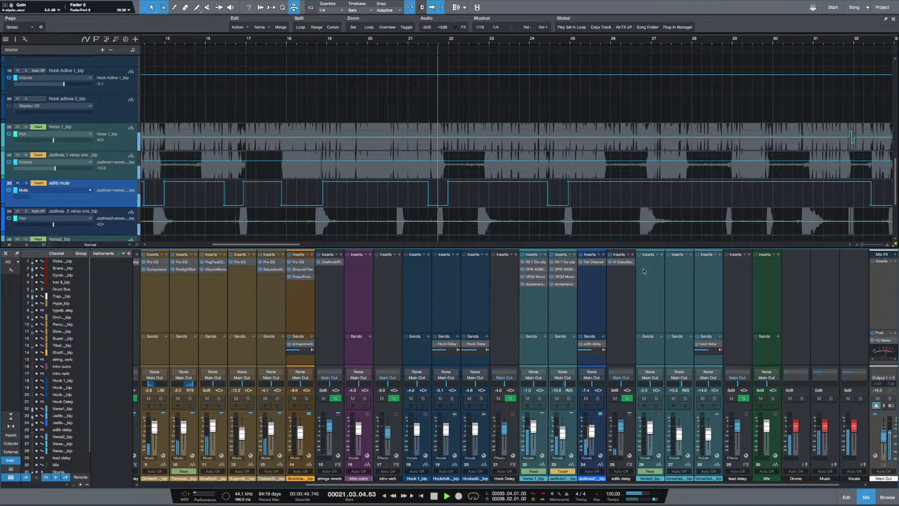
key(space)
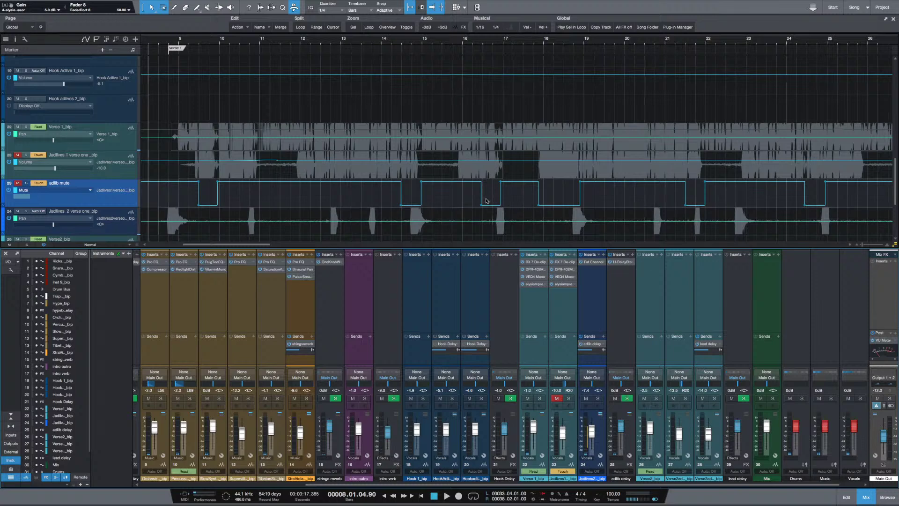
Compare the adlib mute curve with the Jadlives 1 verse one waveform around bar 22, leaving track automation shown
scroll(485, 200, right, 5)
scroll(485, 200, left, 3)
scroll(506, 196, down, 2)
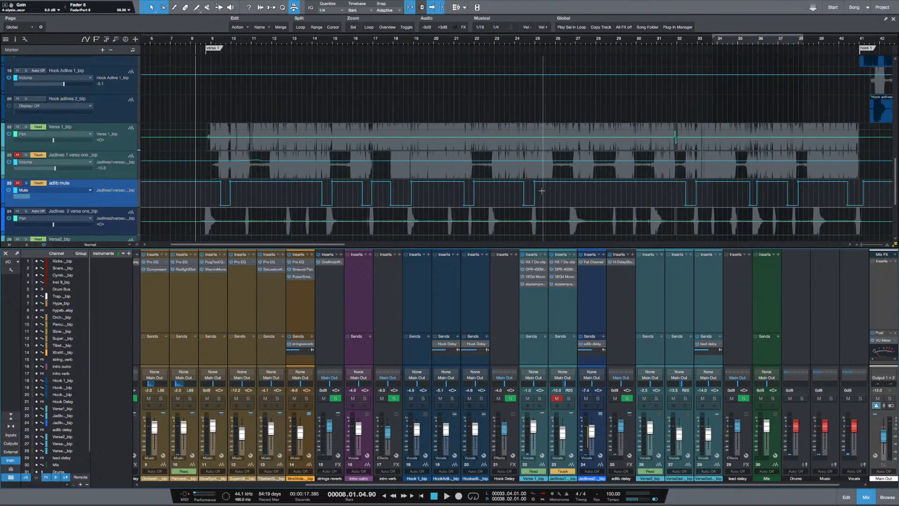
key(a)
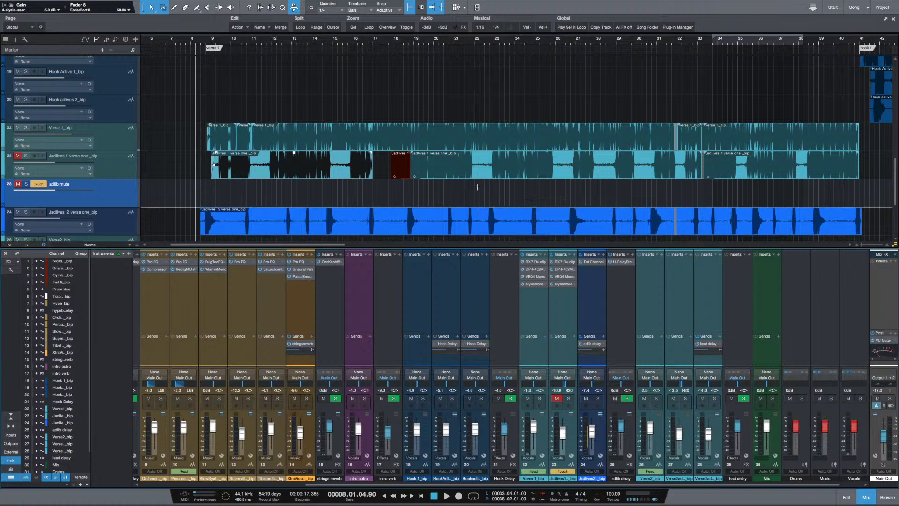
click(487, 164)
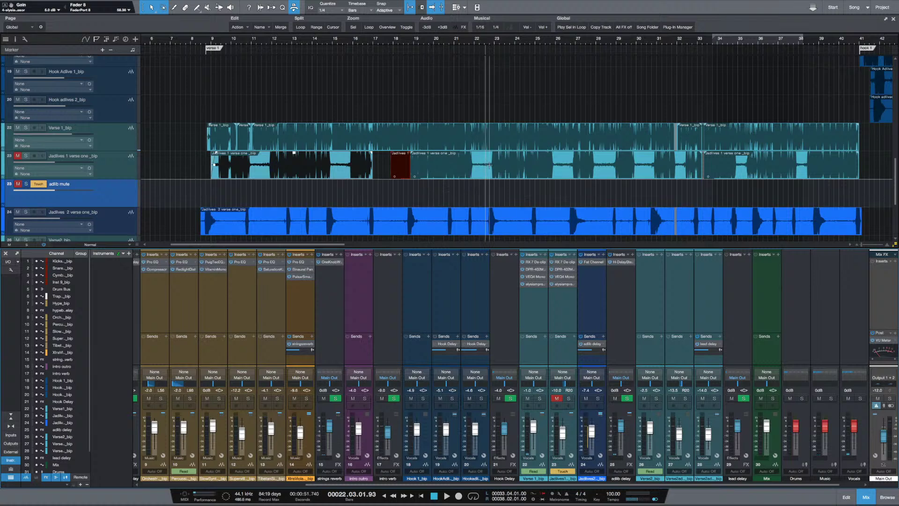
key(a)
key(e)
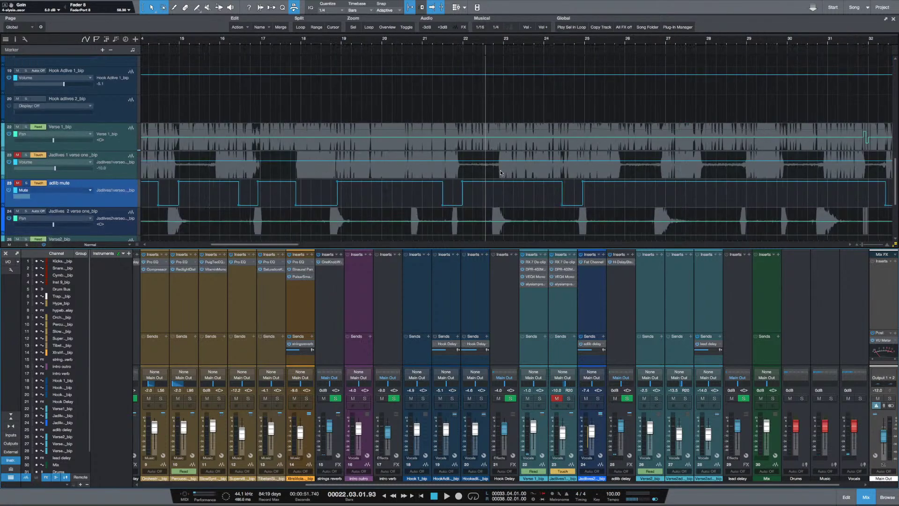
Play around bars 24 and 21 to check which Jadlives 1 verse one phrases the adlib mute curve lets through
click(555, 205)
key(e)
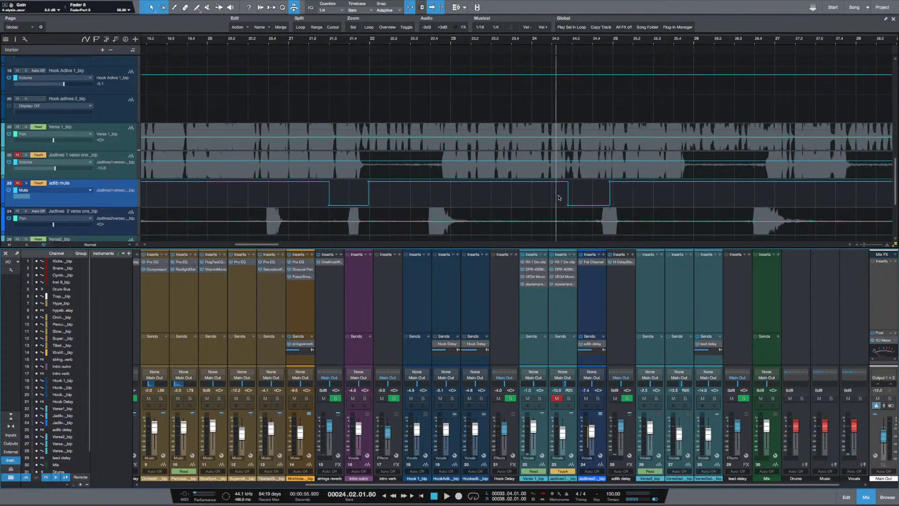
scroll(559, 197, right, 2)
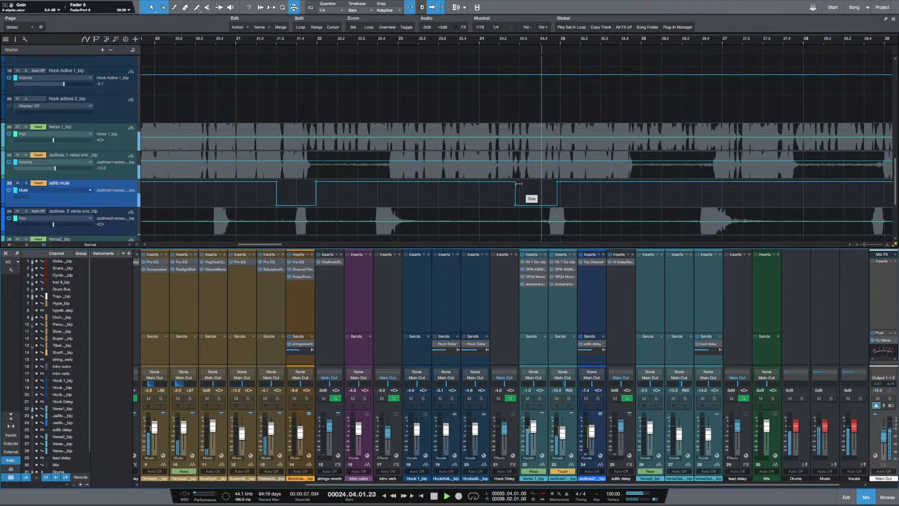
click(254, 190)
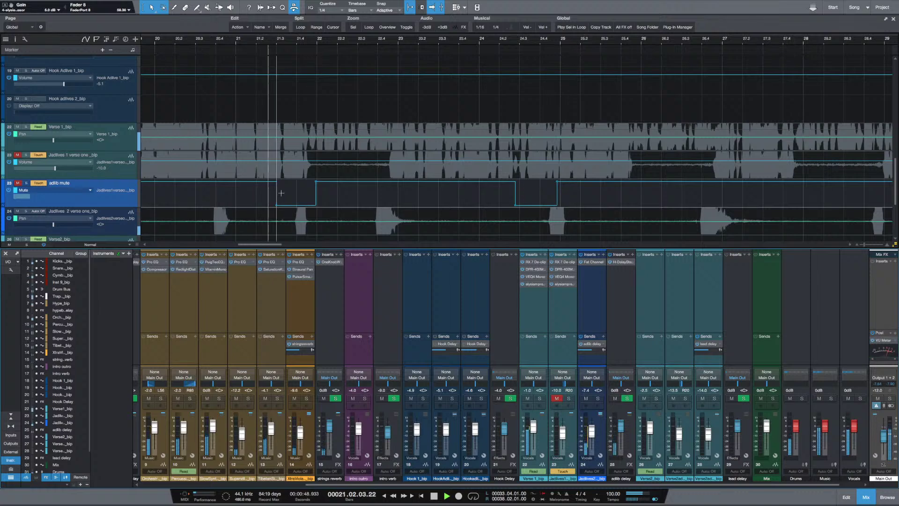
Turn the unmuted section between about bars 21.3 and 22 of the adlib mute curve back to muted and play it from bar 21
key(space)
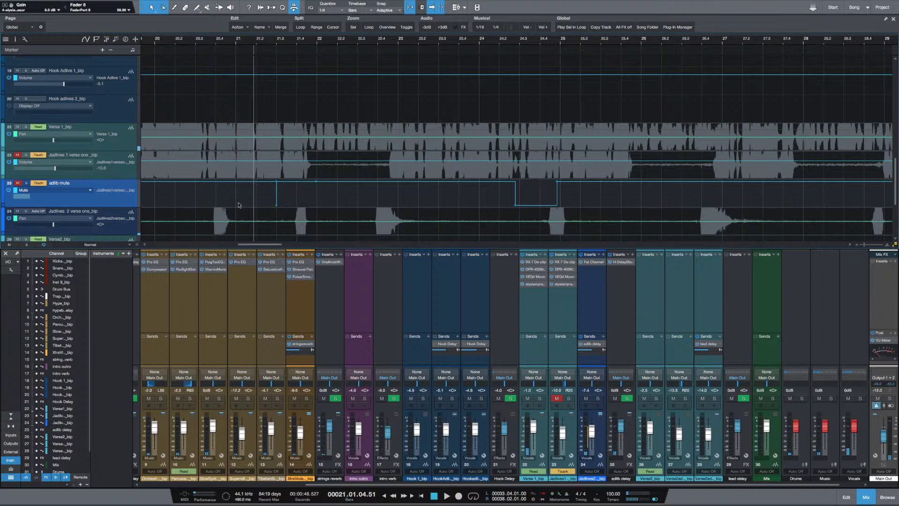
click(277, 208)
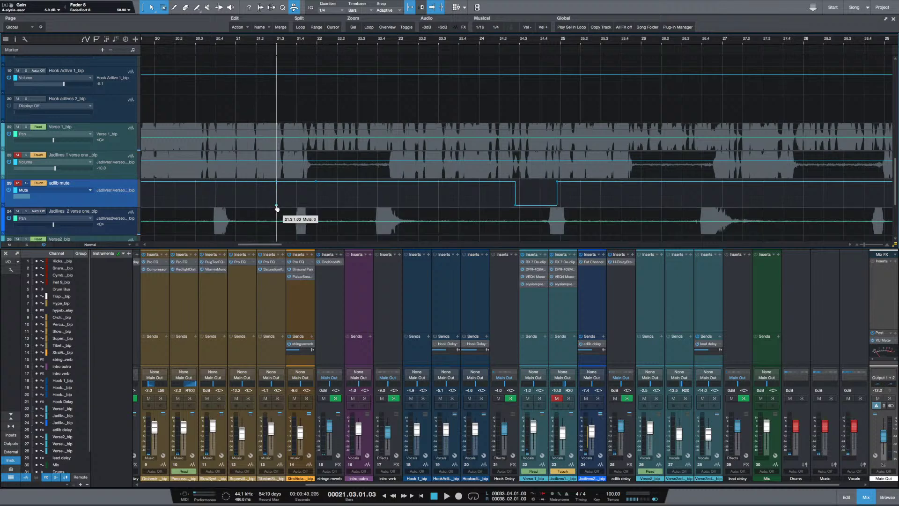
click(248, 188)
key(space)
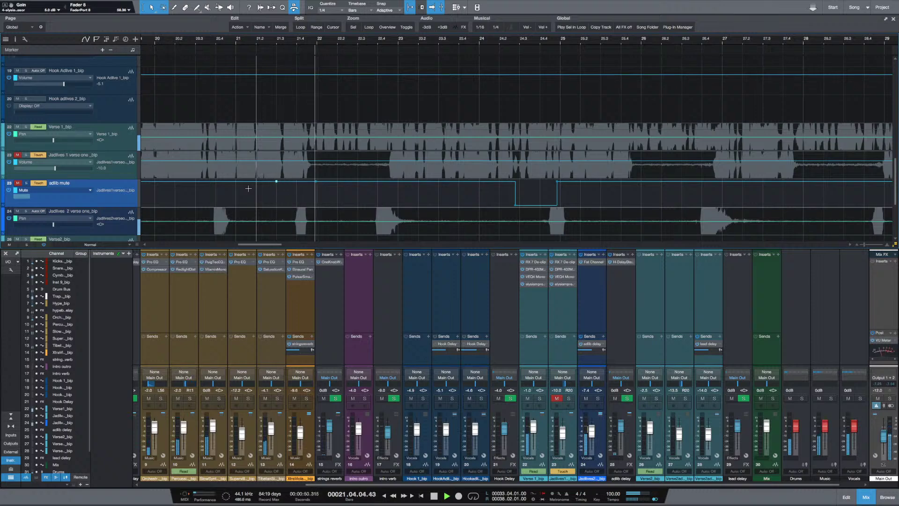
key(space)
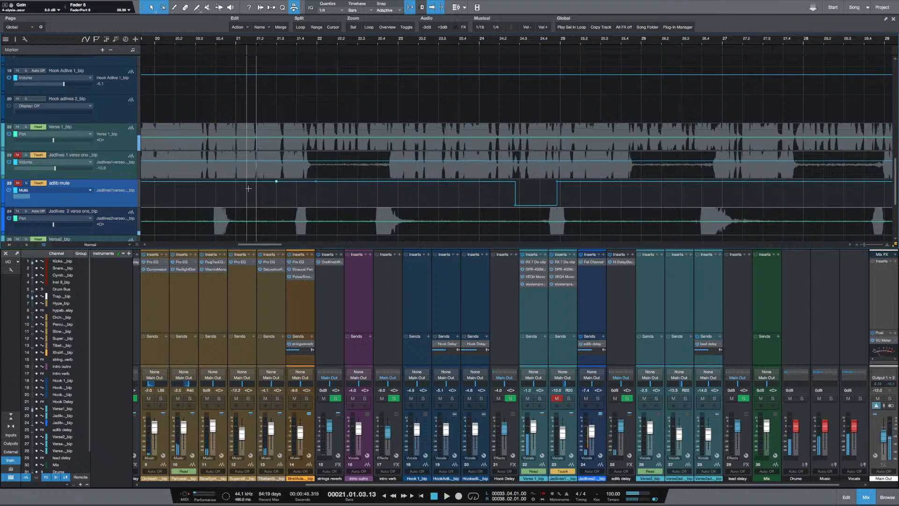
Hide track automation and select the red Jadlives 1 verse one event starting near the end of bar 17
key(w)
key(w)
key(w)
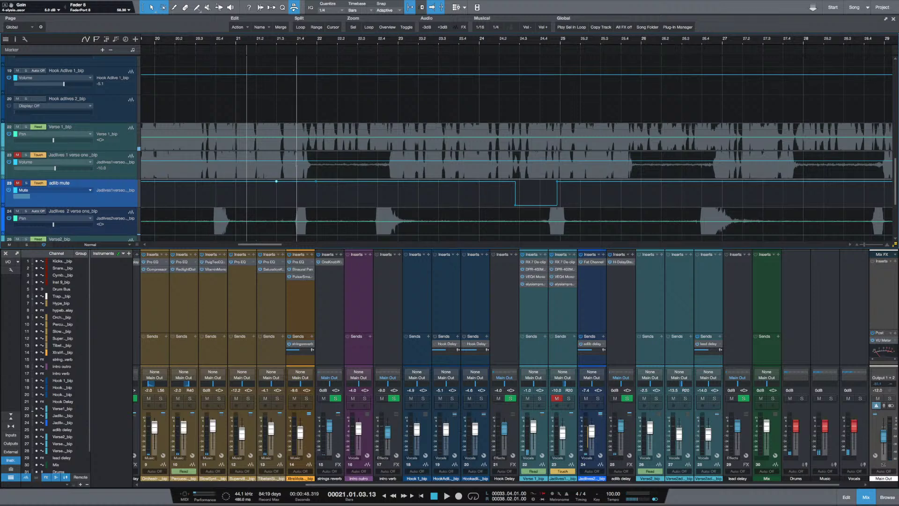
key(a)
key(w)
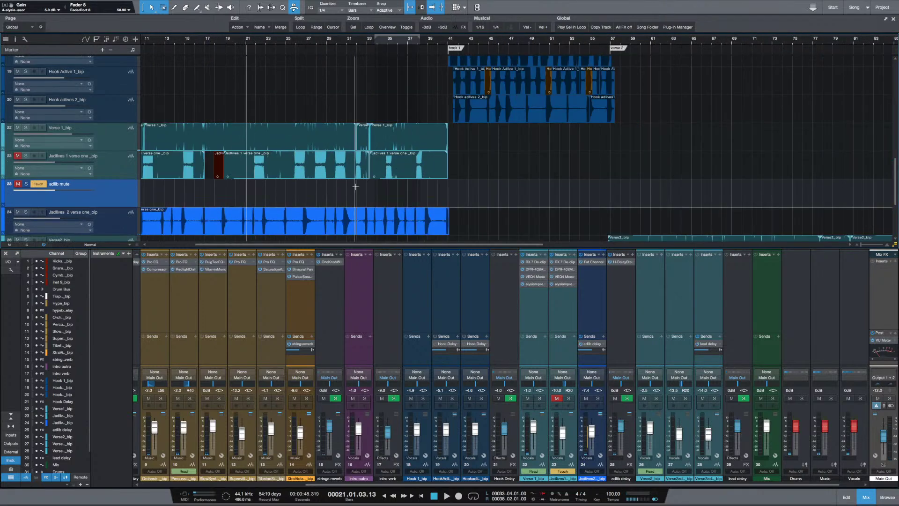
scroll(339, 188, left, 3)
click(279, 163)
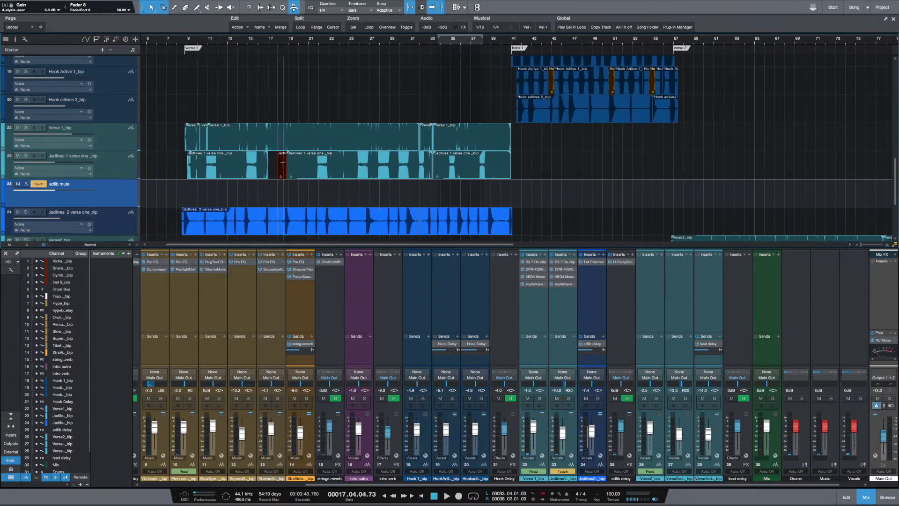
key(e)
key(e)
key(e)
key(m)
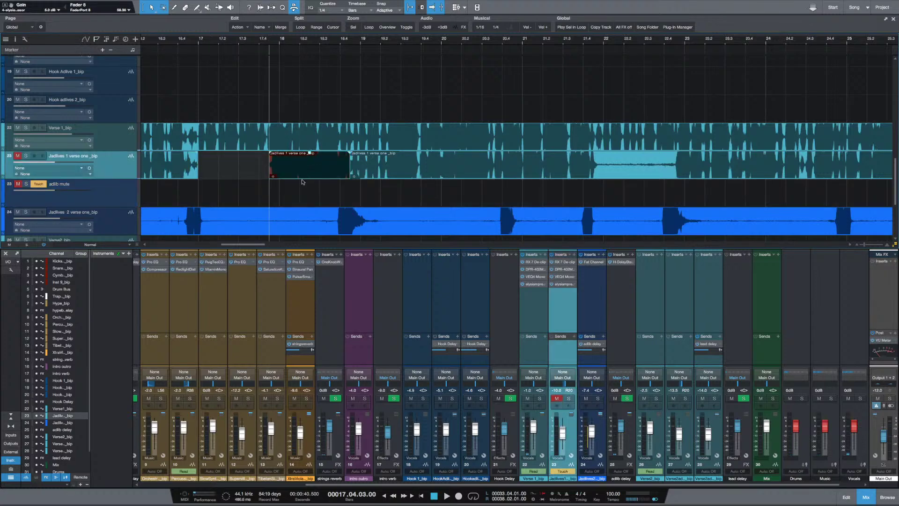
Solo Jadlives 1 verse one, listen to its red event from just before bar 18, and release the solo
click(265, 164)
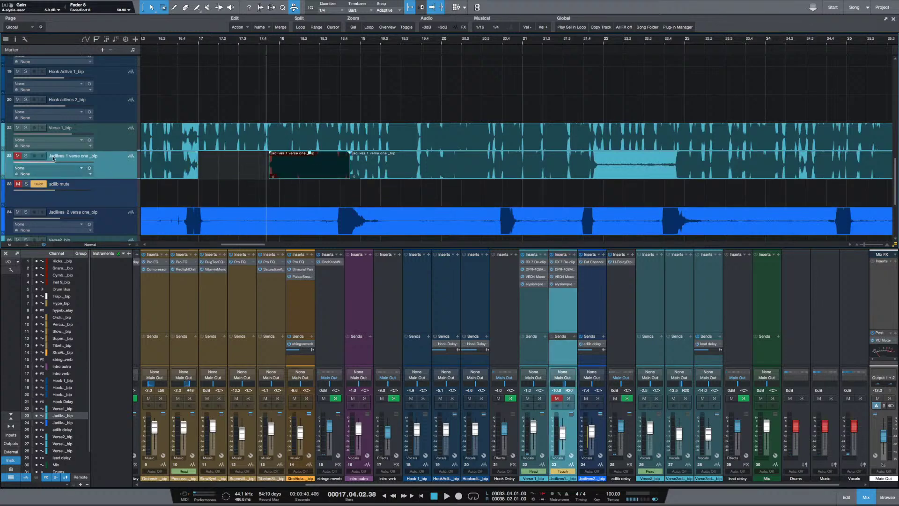
click(26, 157)
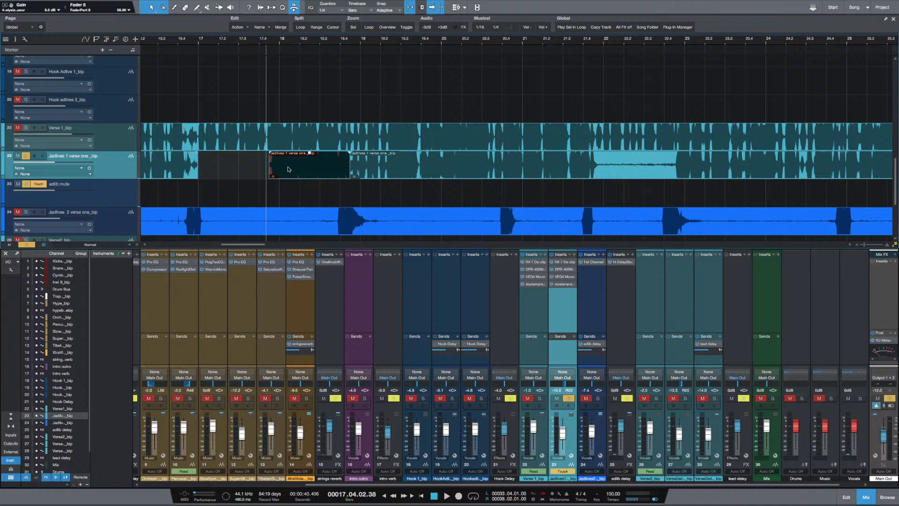
key(space)
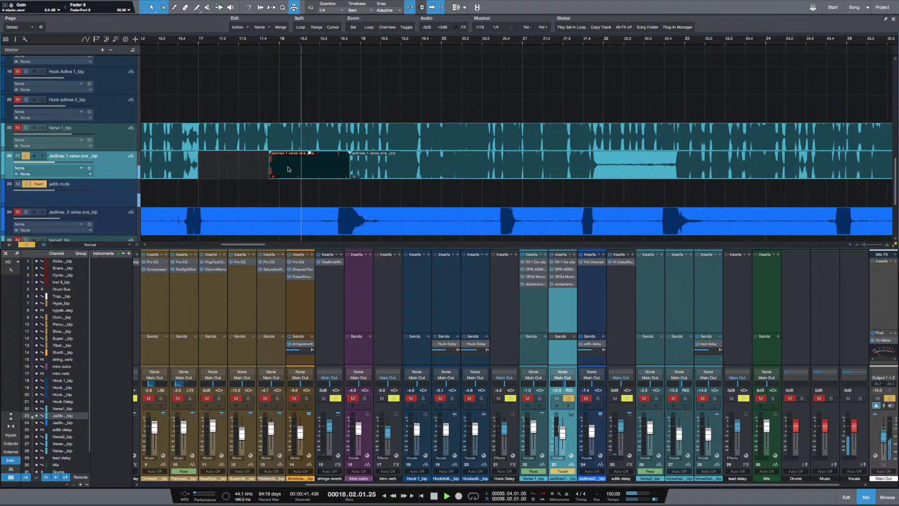
key(space)
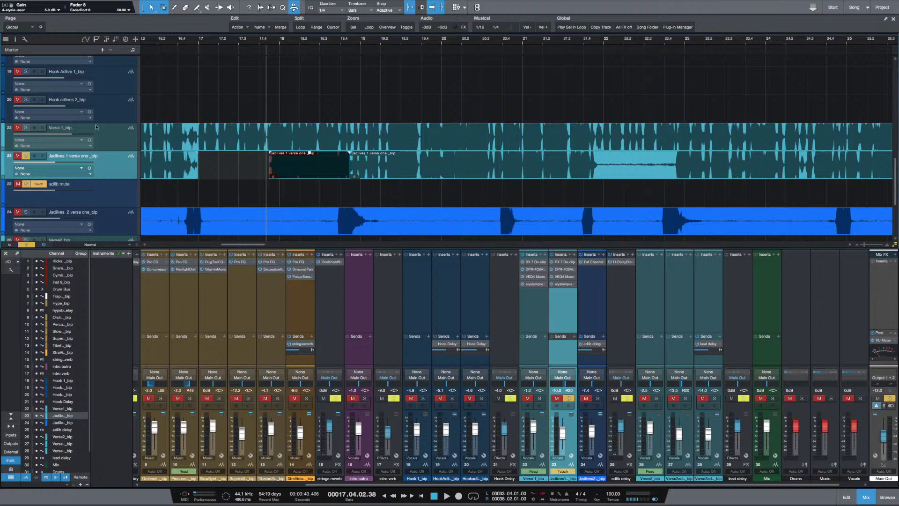
click(26, 156)
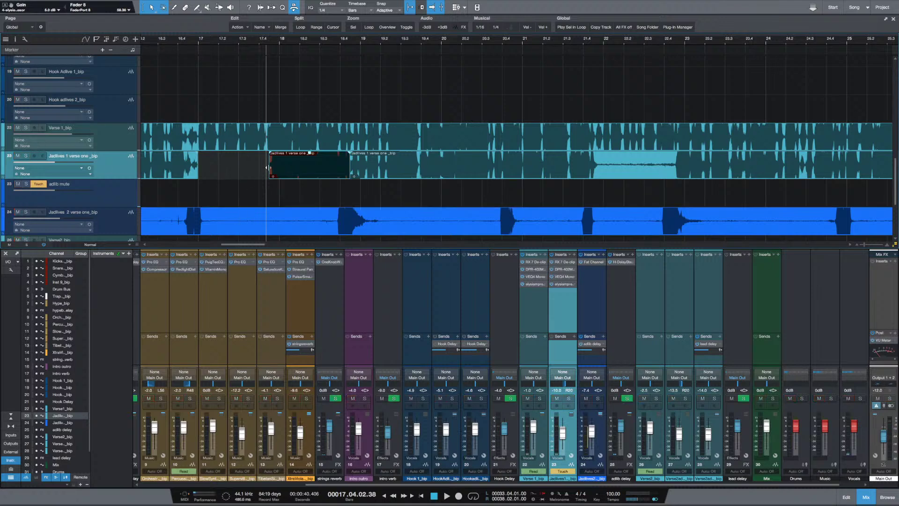
Show the inspector and examine the transpose setting of the red Jadlives 1 verse one event
click(15, 40)
click(370, 174)
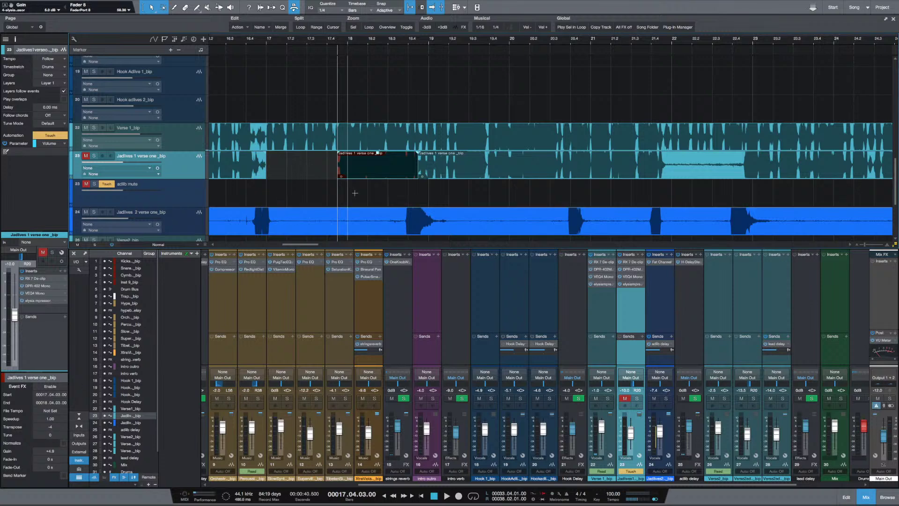
key(w)
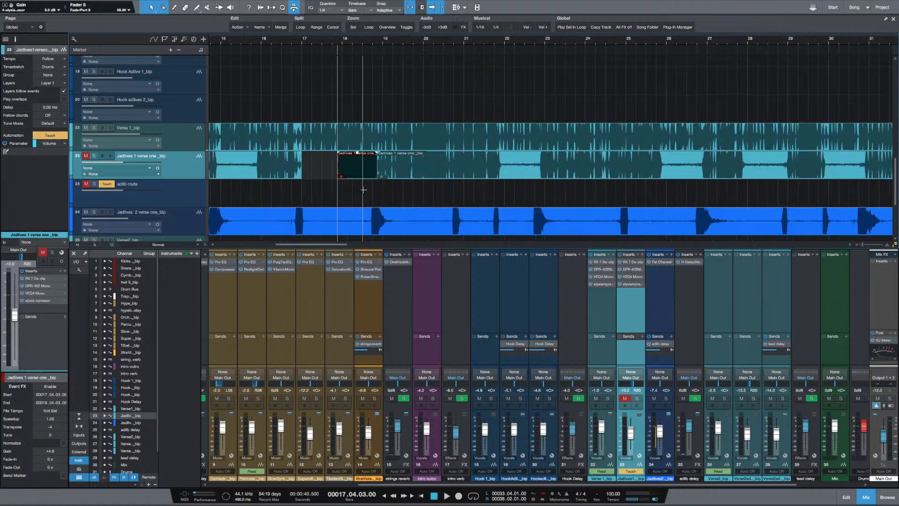
key(w)
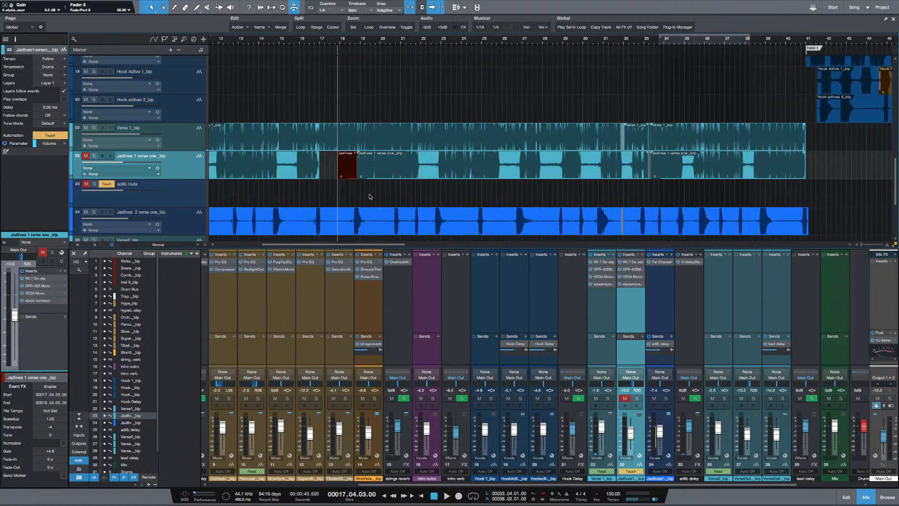
key(e)
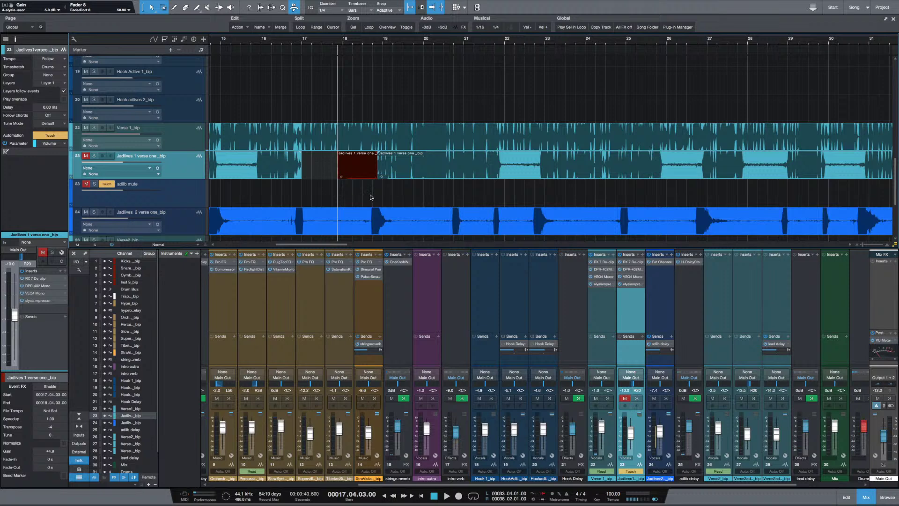
key(w)
key(w)
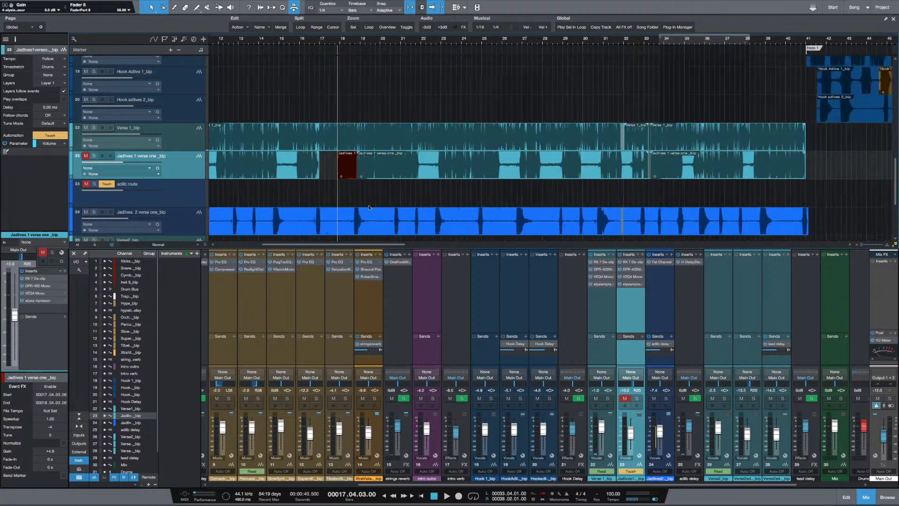
Examine the orange Hook Adlive 1 events around bars 45 and 51, checking their transpose setting in the inspector
click(566, 84)
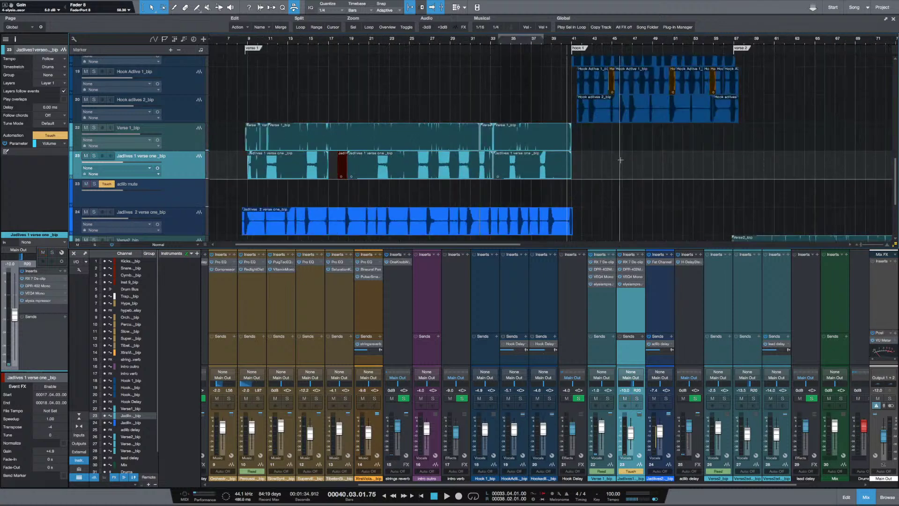
key(e)
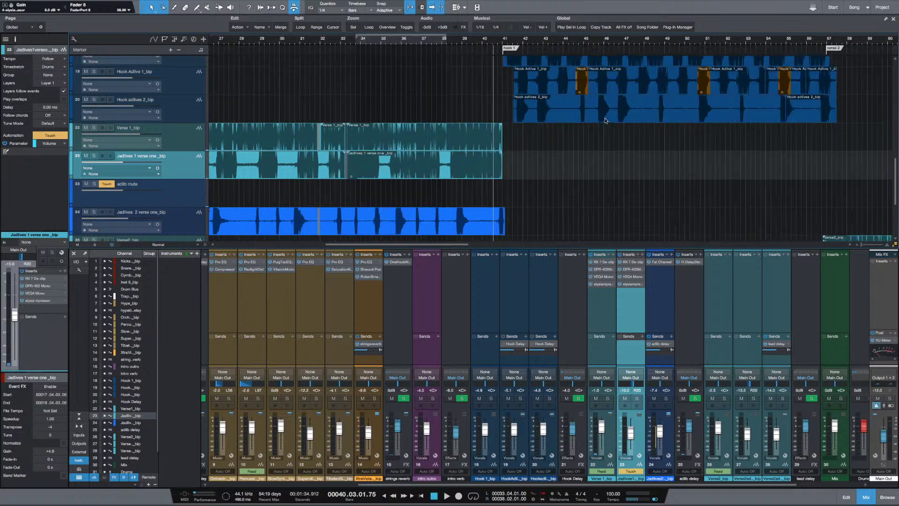
scroll(658, 145, left, 1)
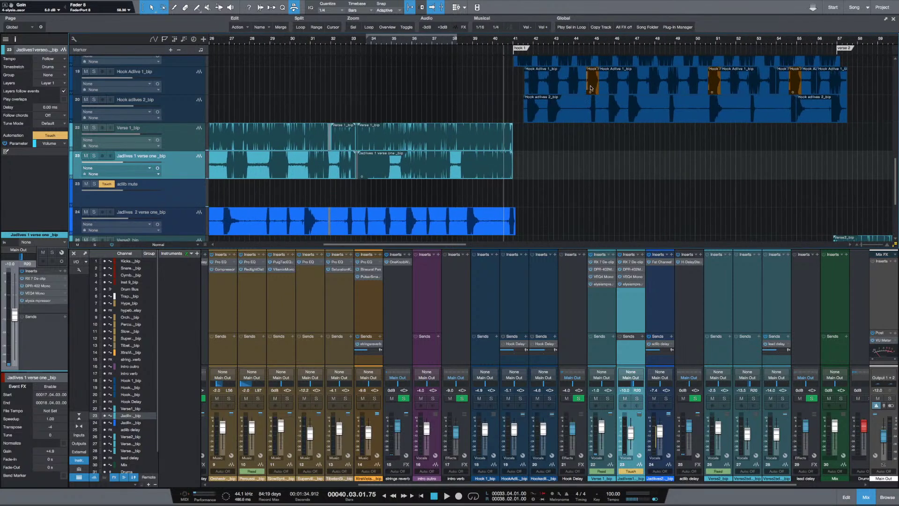
click(591, 88)
click(714, 88)
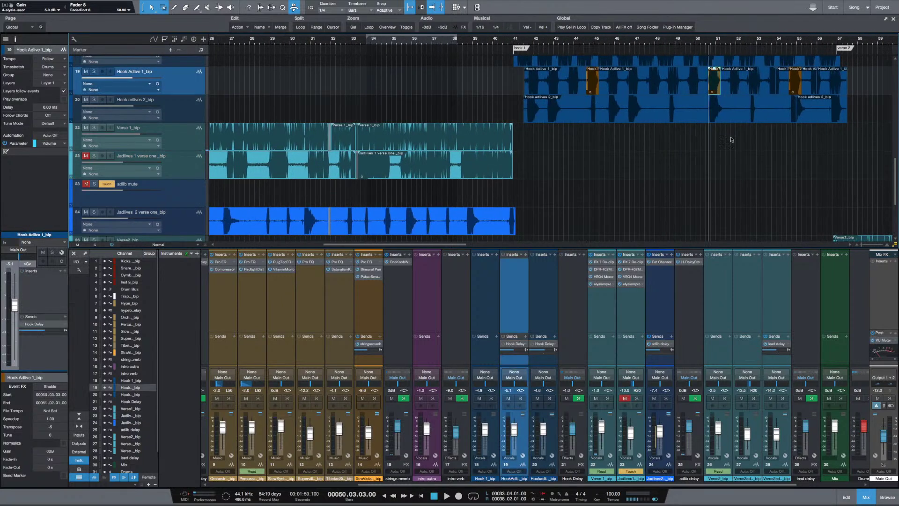
scroll(711, 154, up, 8)
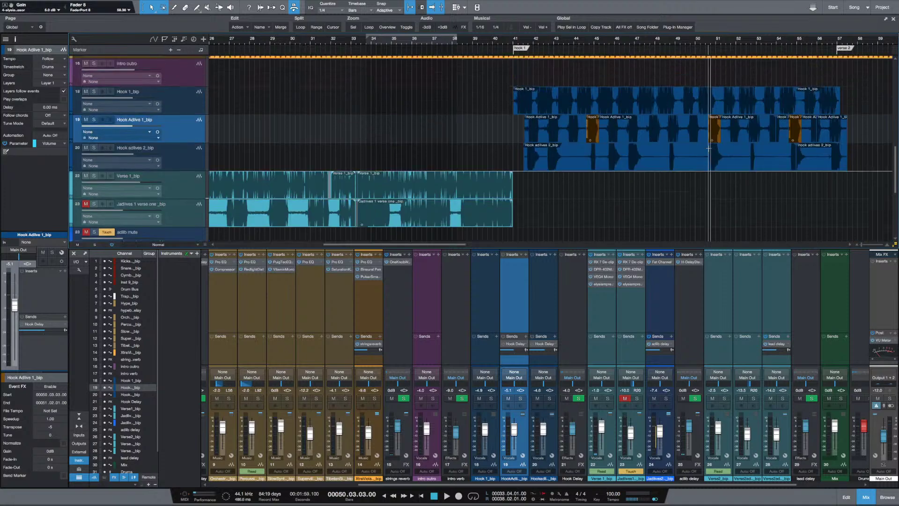
scroll(700, 149, down, 8)
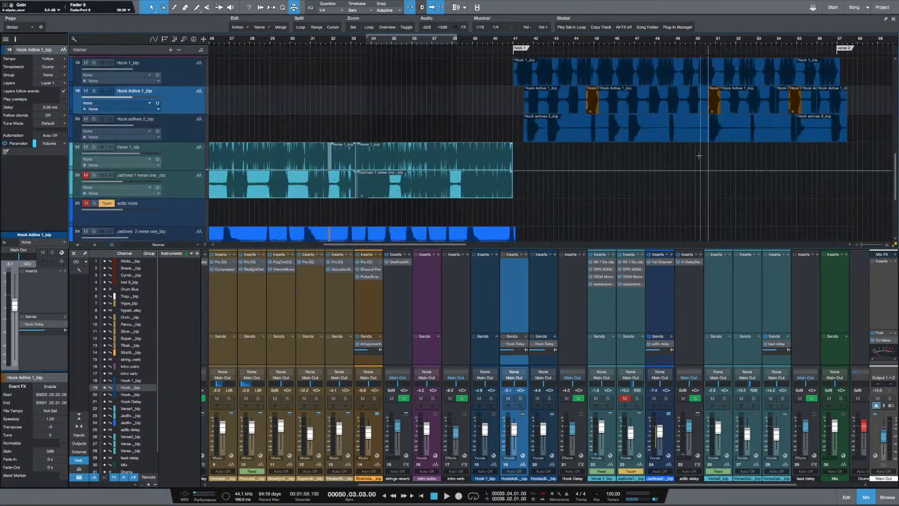
Play the hook from just before the hook 1 marker to hear the lead and ad-lib tracks, and stop playback
click(494, 96)
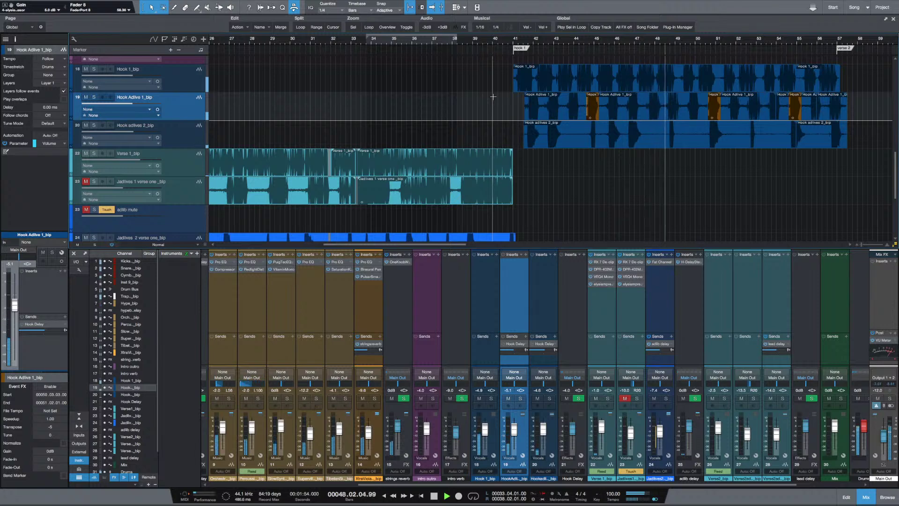
scroll(606, 162, up, 2)
scroll(607, 162, up, 1)
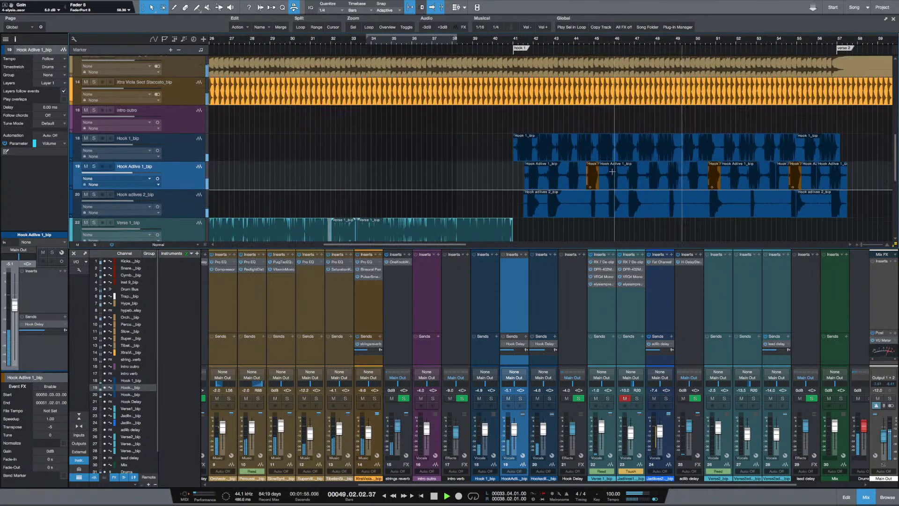
scroll(607, 168, down, 1)
scroll(609, 175, down, 1)
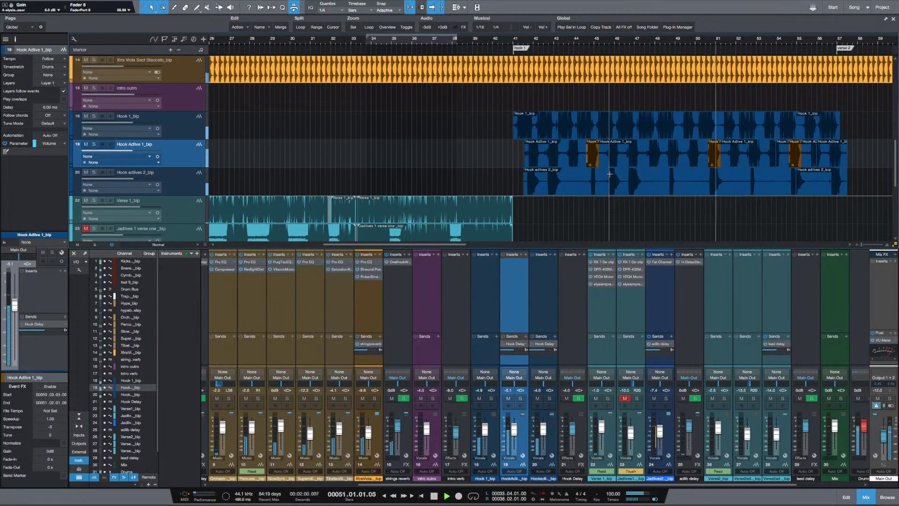
key(e)
key(w)
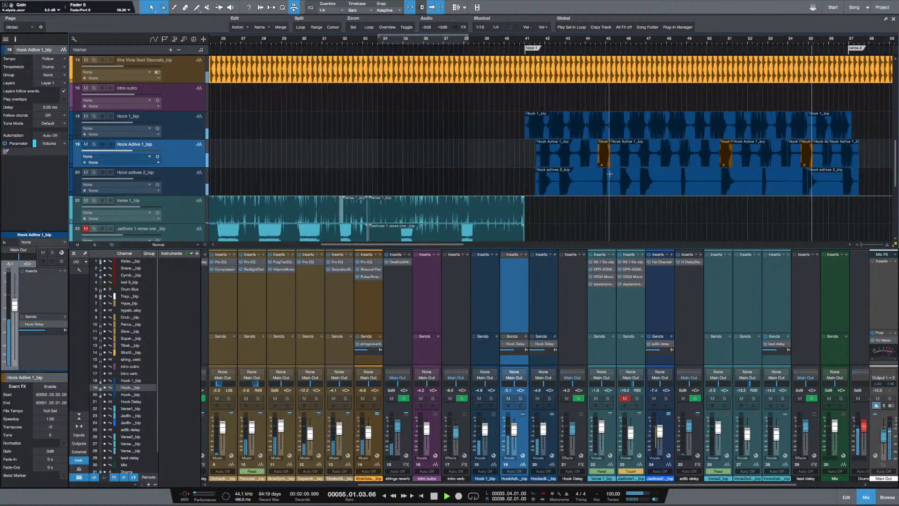
key(space)
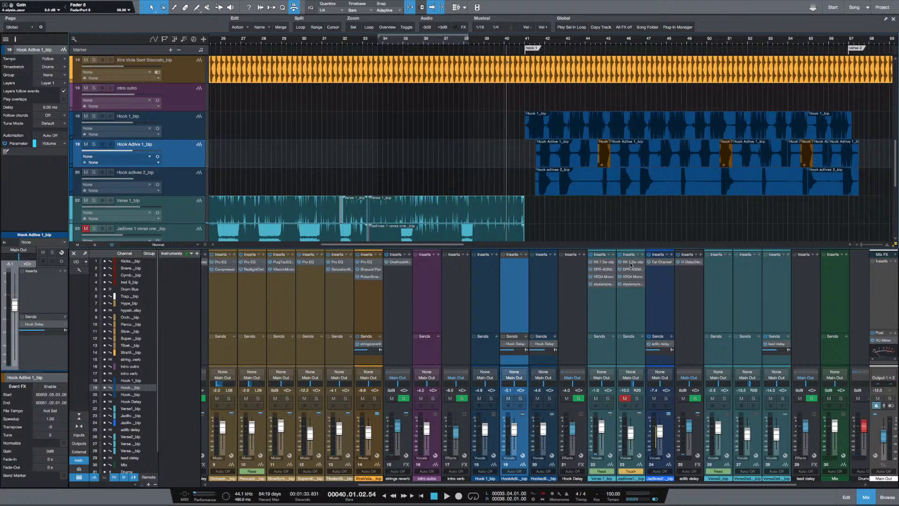
Copy the RX 7 De-clip insert from Jadlives 1 verse one to the Hook 1 and Hook Adlive 1 channels and close its window
drag(631, 265, 483, 266)
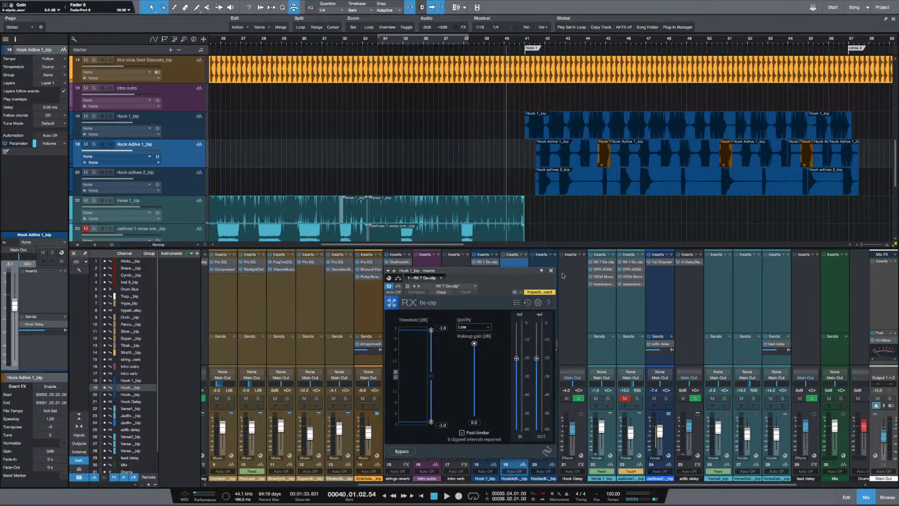
click(550, 271)
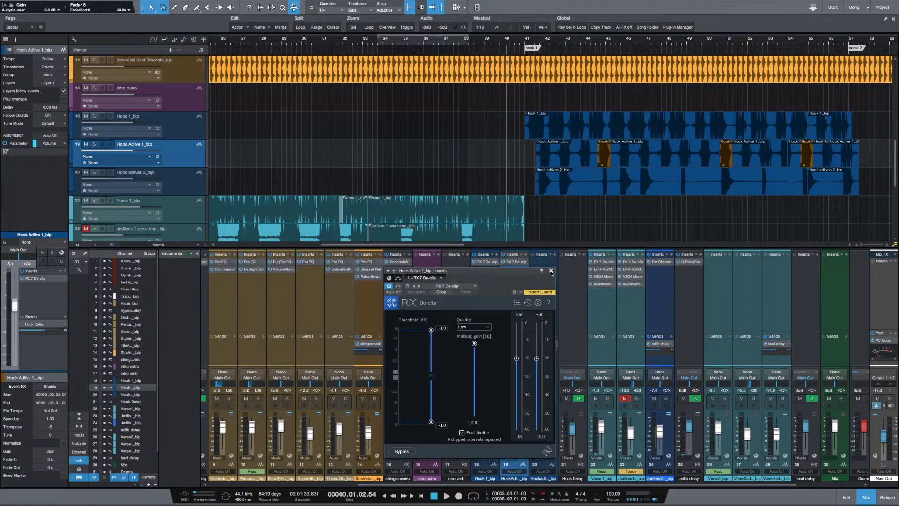
click(550, 271)
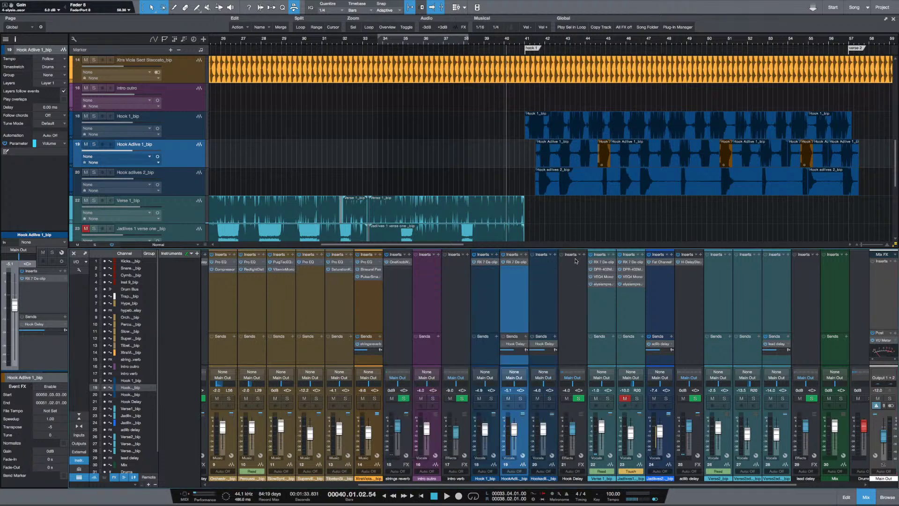
Copy the RX 7 De-clip insert to Hook adlives 2 and DPR-402 Mono to Hook 1, then close the plug-in window
click(551, 271)
drag(595, 270, 488, 271)
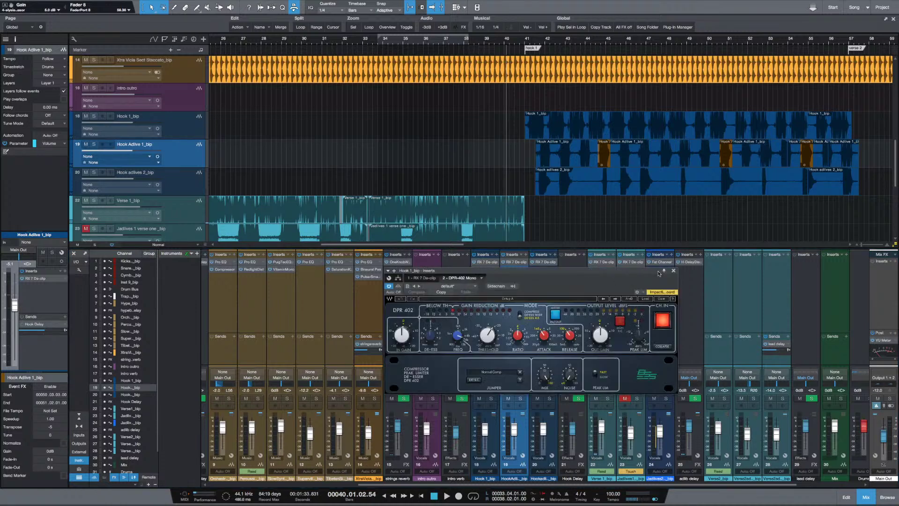
click(674, 270)
Copy the VEQ4 Mono insert to the Hook Adlive 1 and Hook 1 channels, closing the plug-in window each time
drag(595, 279, 515, 270)
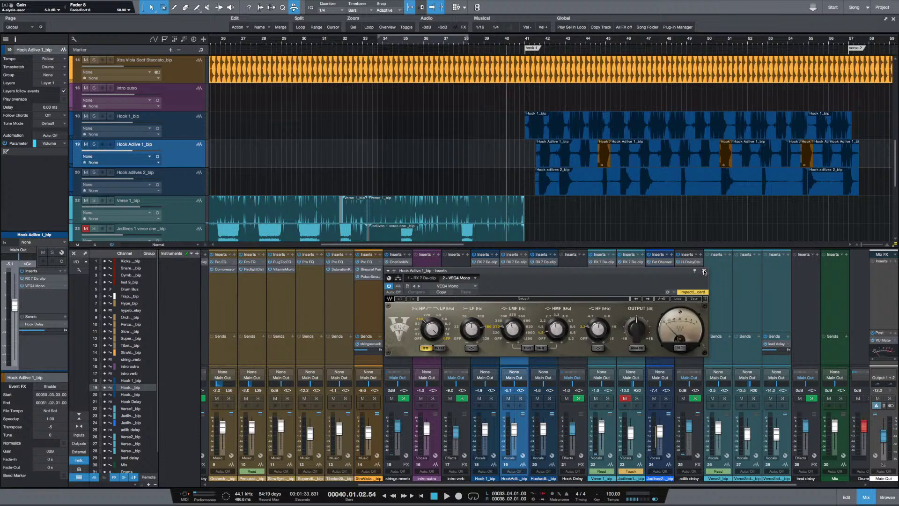
click(704, 271)
drag(516, 271, 491, 278)
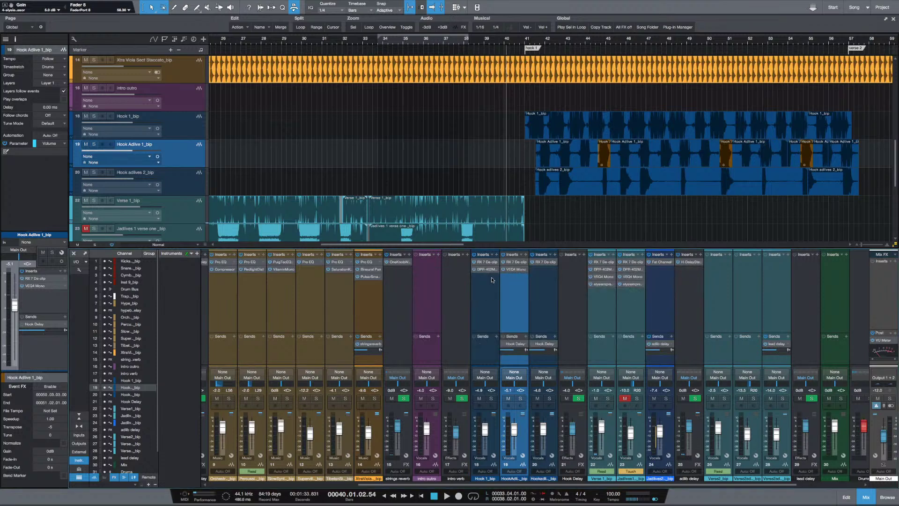
click(704, 271)
Copy the DPR-402 Mono insert to Hook Adlive 1 between RX 7 De-clip and VEQ4 Mono, and close its window
right_click(525, 271)
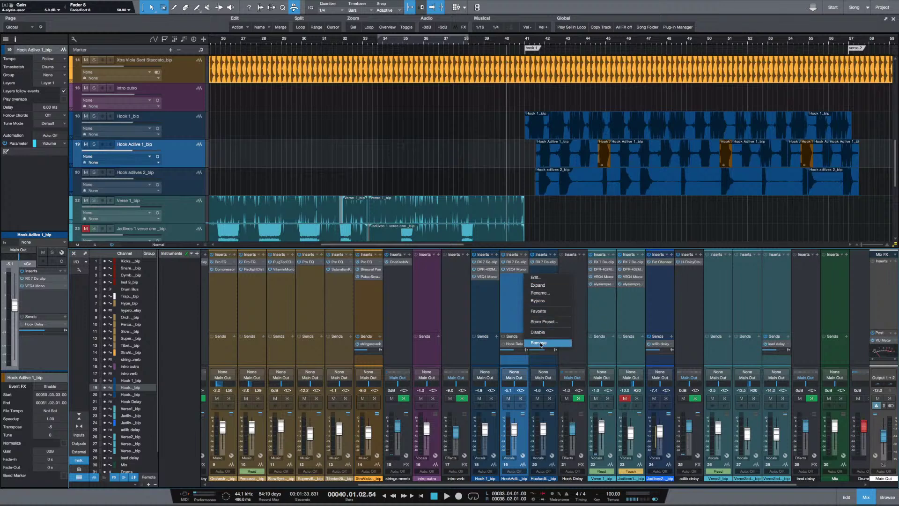
click(582, 306)
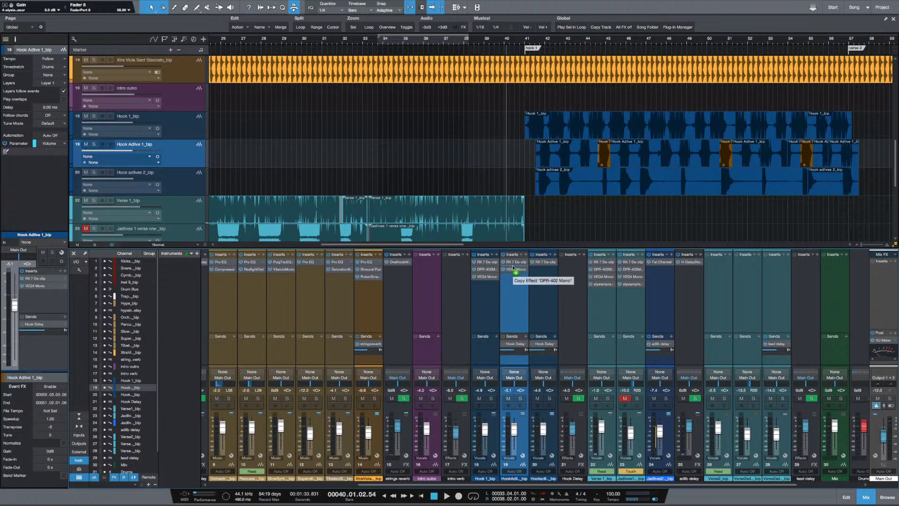
drag(513, 268, 514, 269)
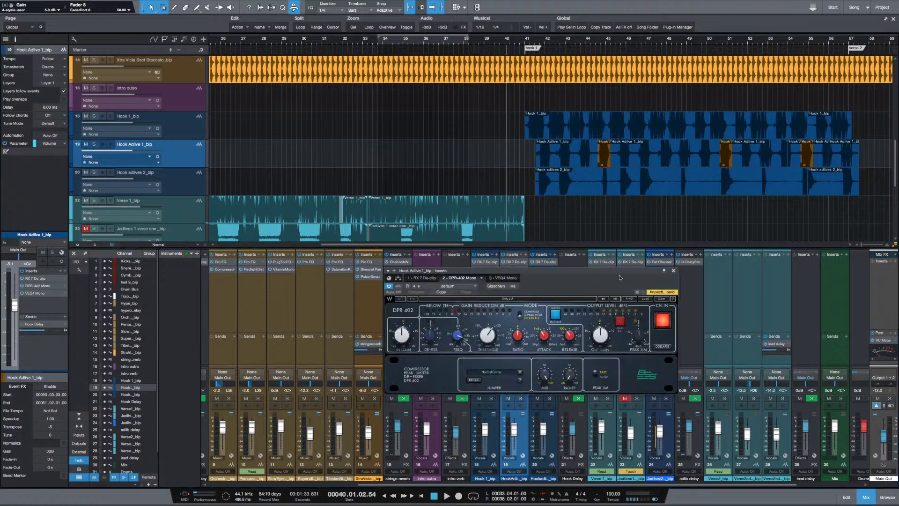
click(676, 273)
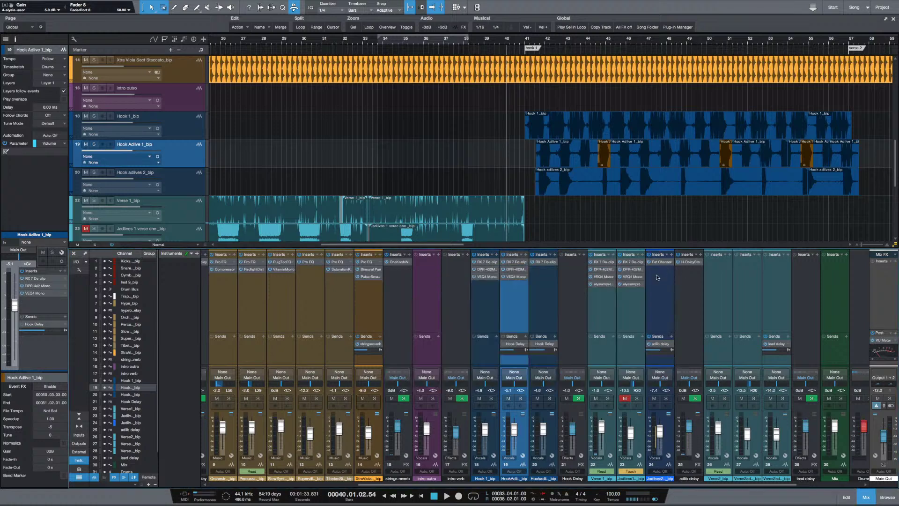
Copy the DPR-402 Mono and VEQ4 Mono inserts from Jadlives 1 verse one to Hook adlives 2, closing their windows
click(631, 271)
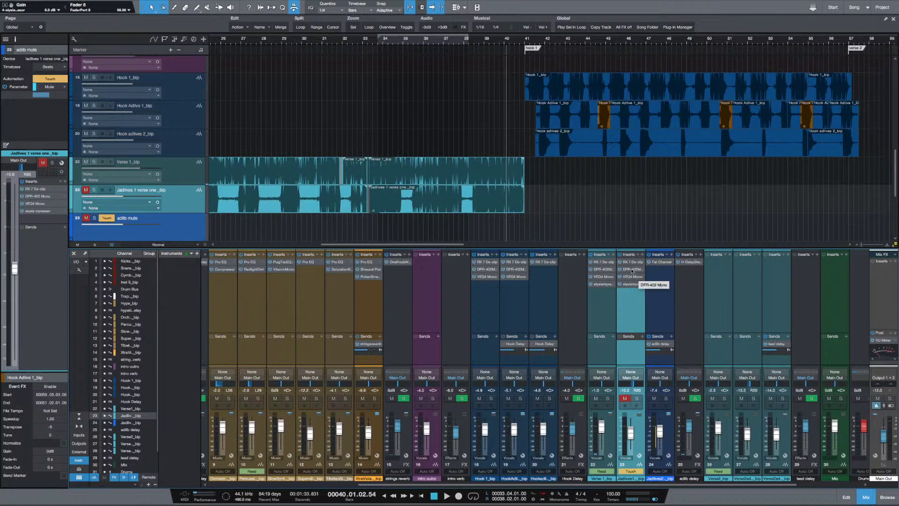
click(630, 269)
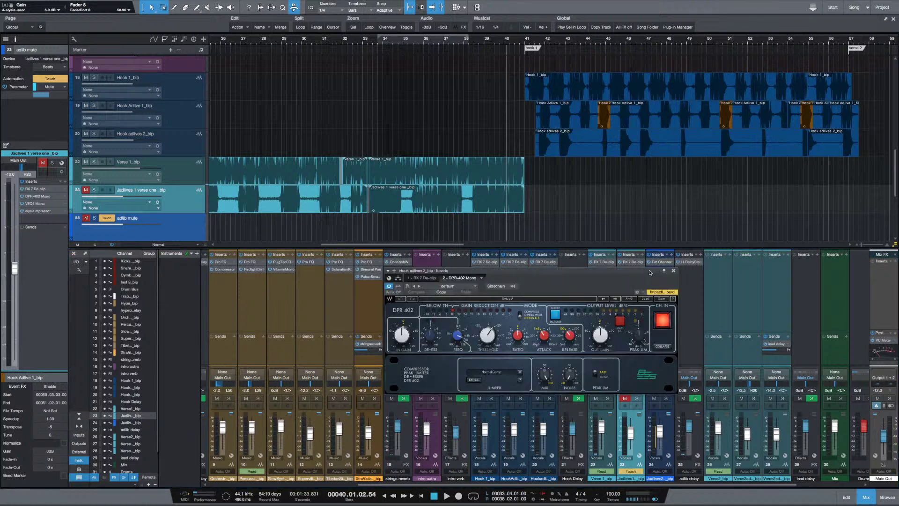
click(673, 270)
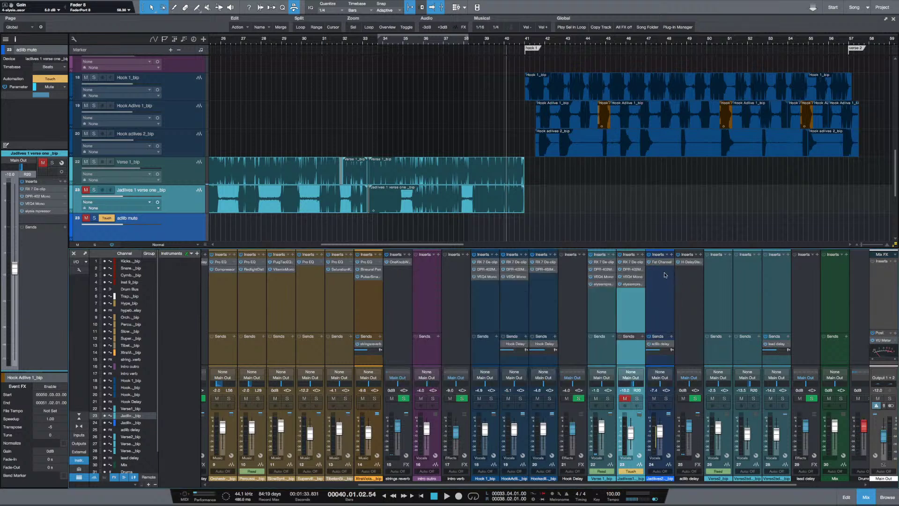
click(632, 276)
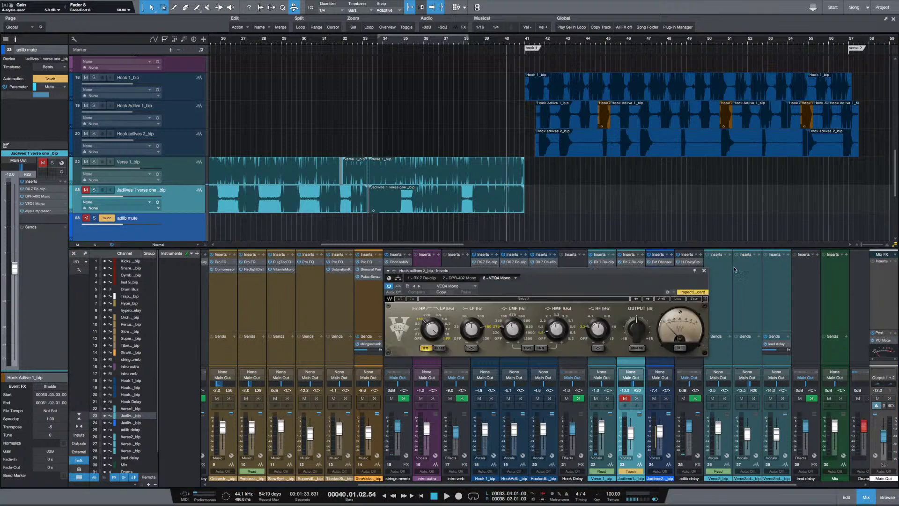
click(703, 270)
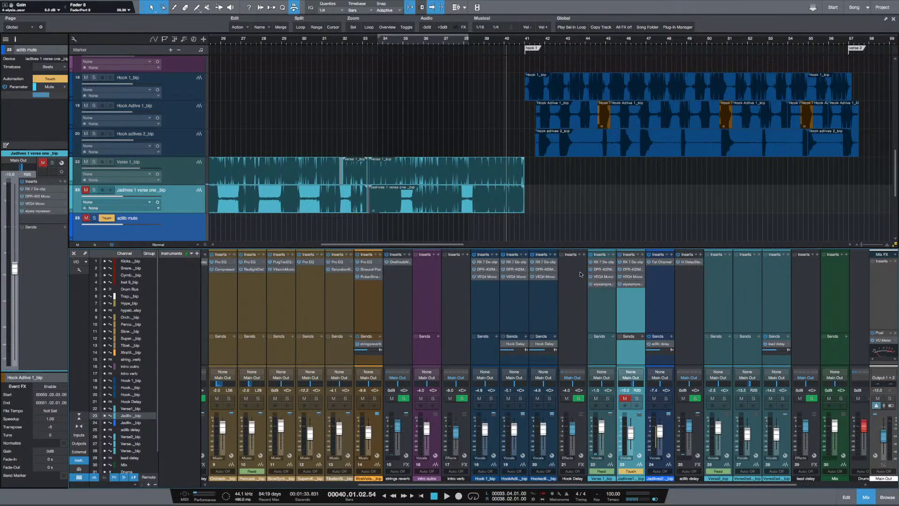
Remove the Hook Delay sends from the Hook adlives 2 and Hook Adlive 1 channels
right_click(552, 345)
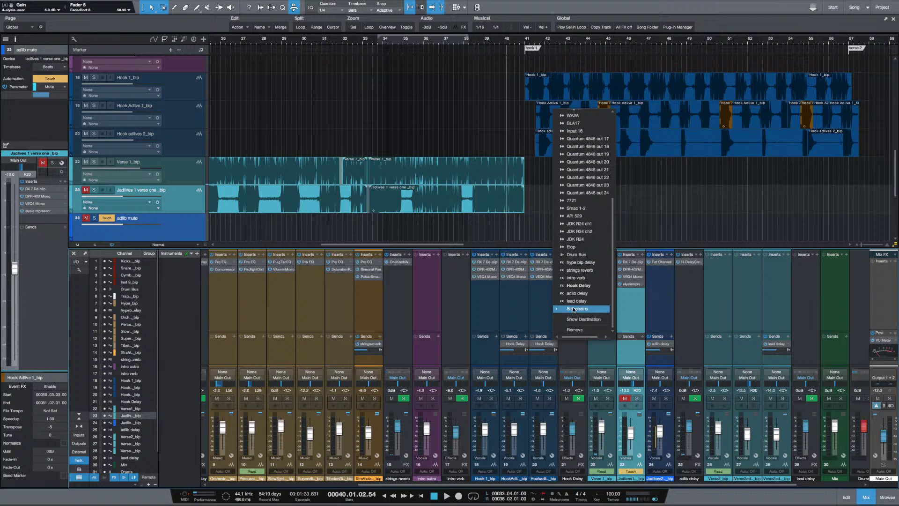
click(575, 330)
right_click(525, 345)
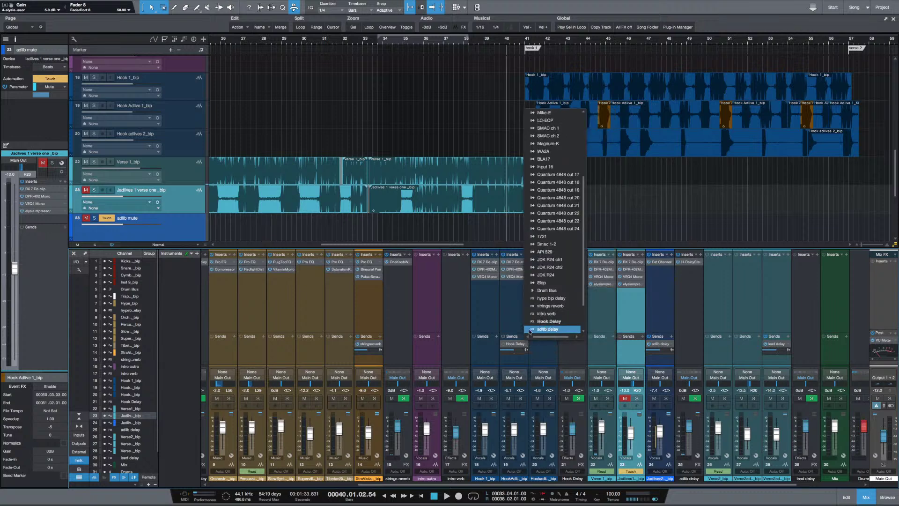
click(543, 330)
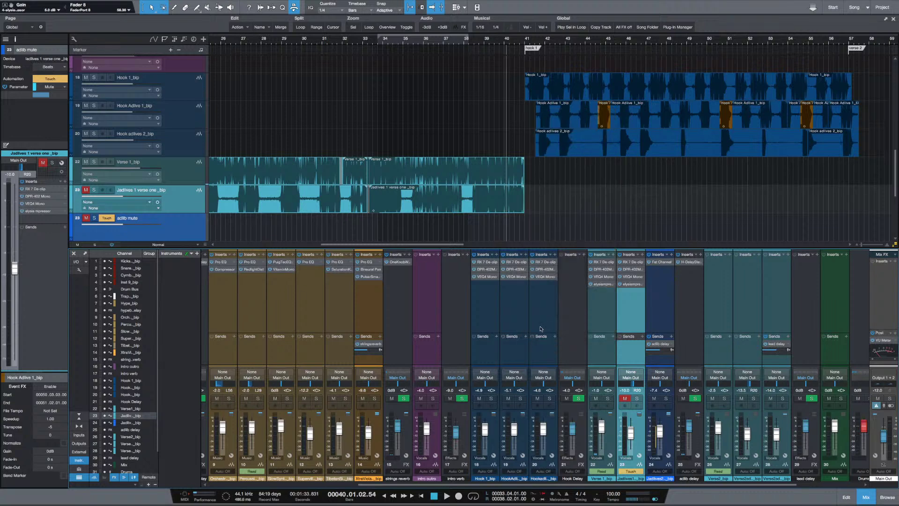
Add an adlib delay send to Hook Adlive 1 and copy it to Hook adlives 2
click(525, 336)
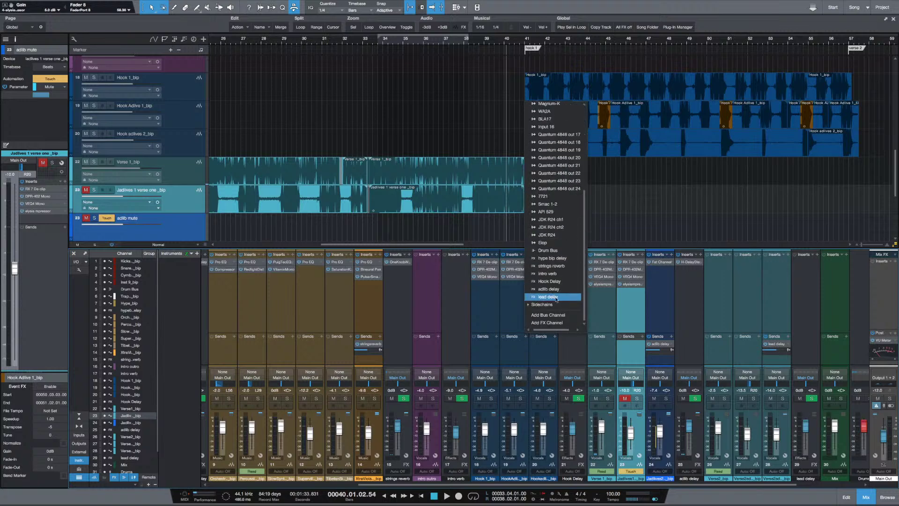
click(564, 290)
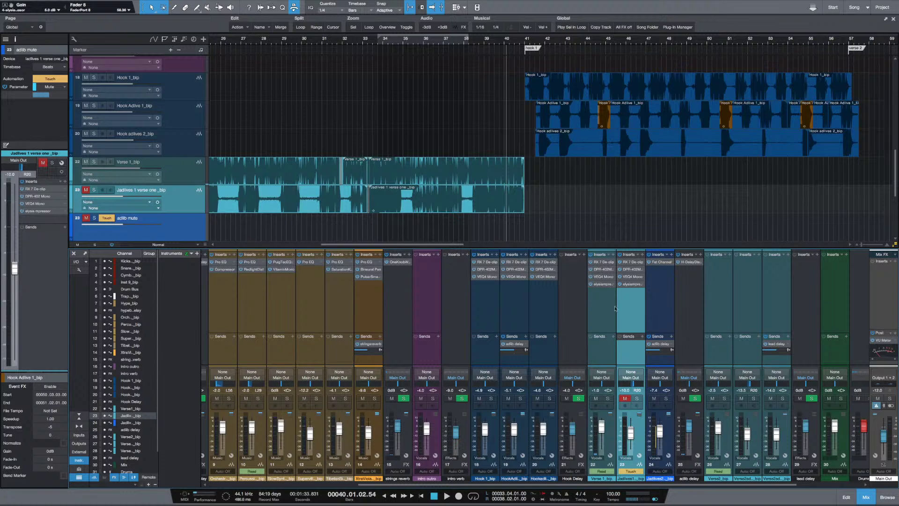
drag(515, 344, 542, 346)
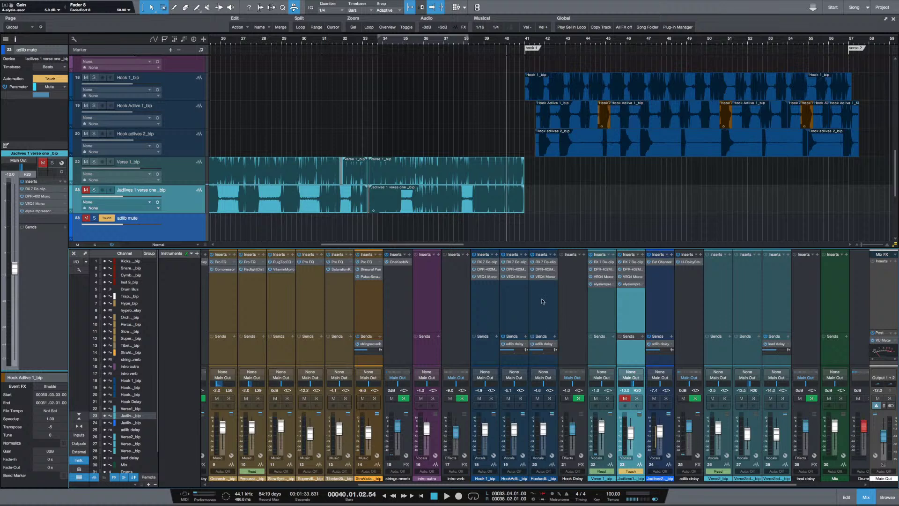
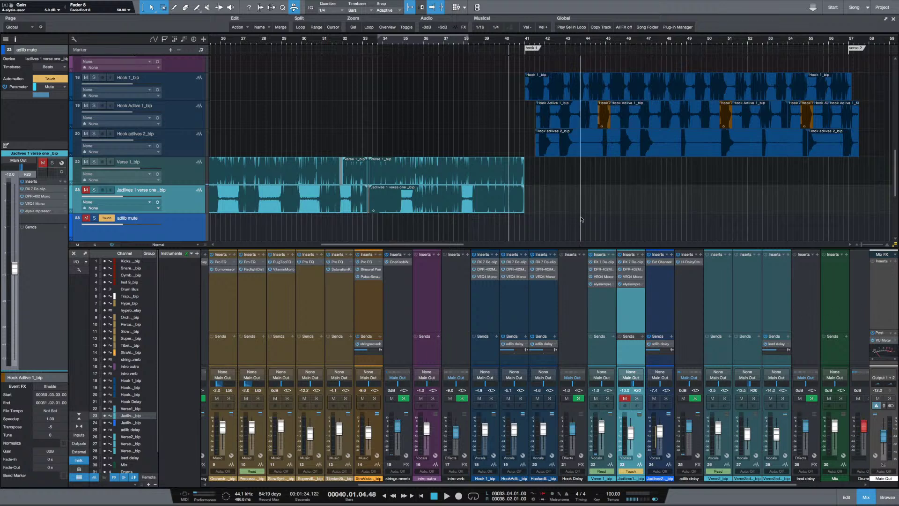
Play the hook, reset the Hook 1 channel volume to 0 dB while listening, and stop playback
key(space)
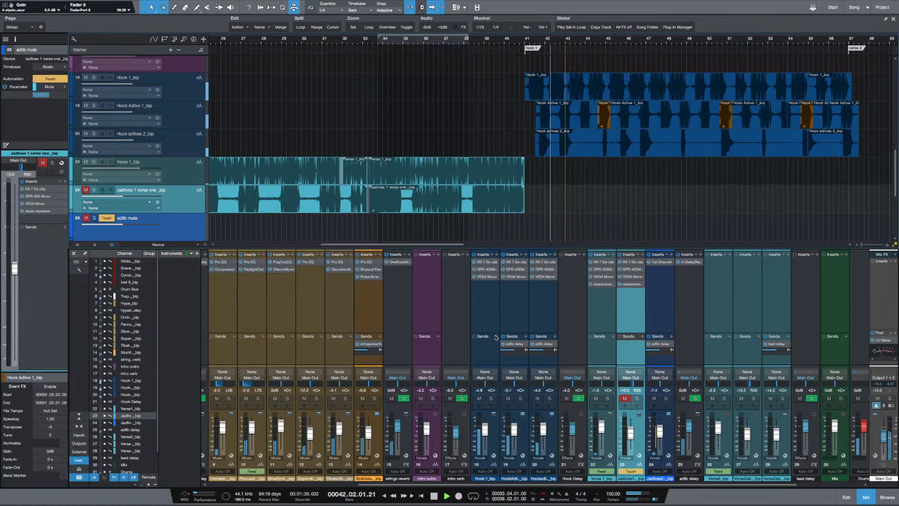
click(487, 442)
ctrl+click(486, 430)
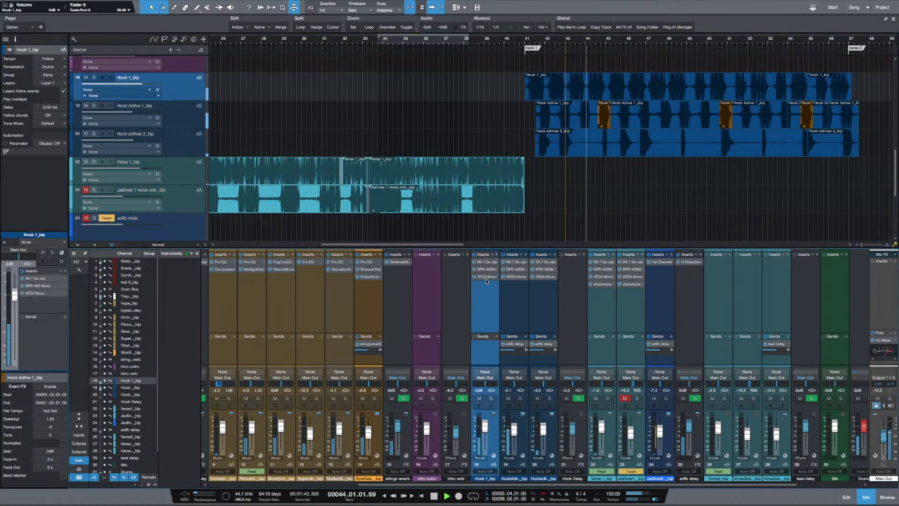
key(space)
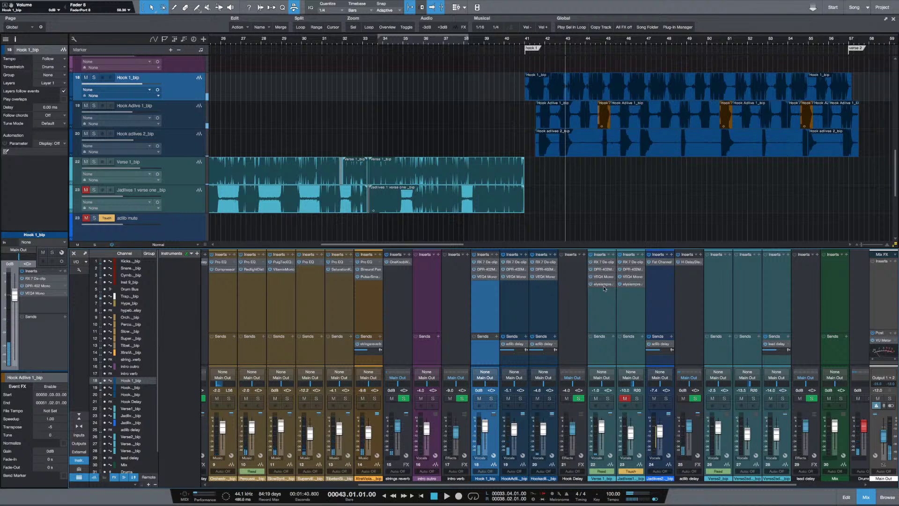
Copy the elysia mpressor insert from Verse 1 to the Hook 1 and Hook Adlive 1 channels, closing its windows
drag(542, 285, 485, 284)
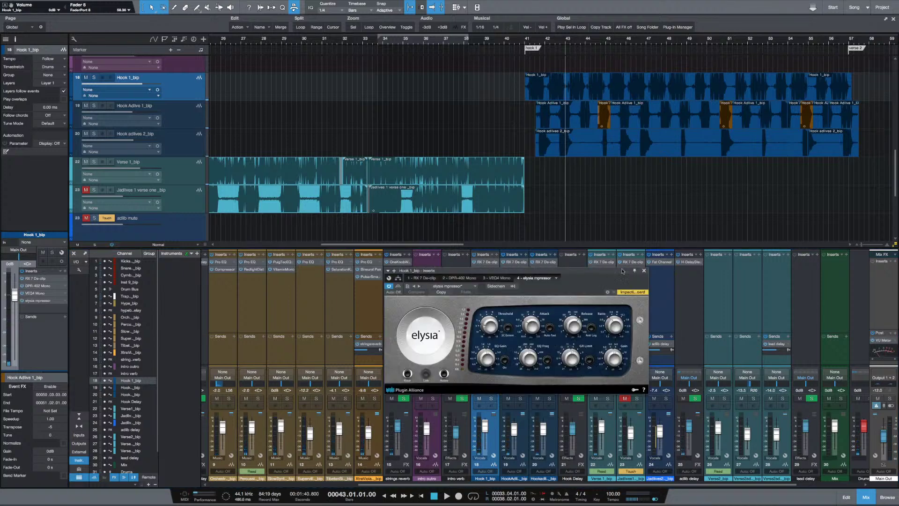
click(646, 270)
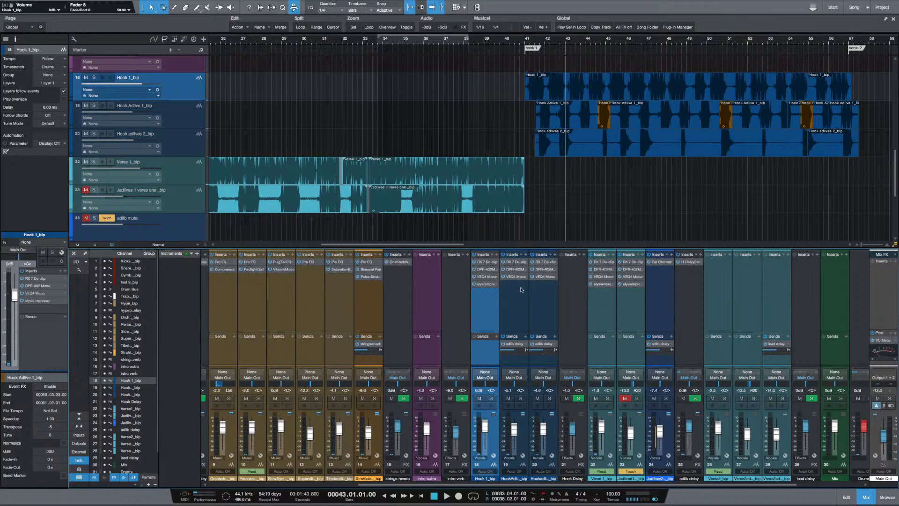
drag(603, 283, 513, 289)
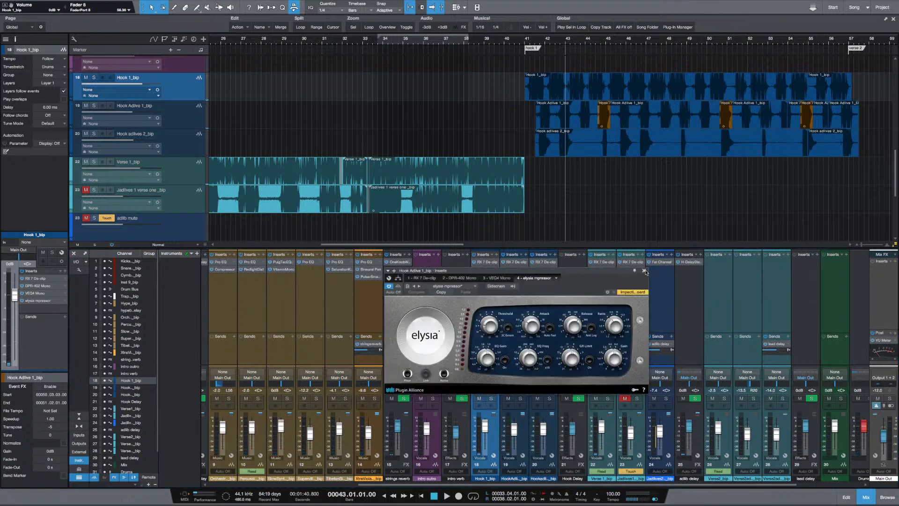
click(646, 271)
Play the hook with the new inserts, stop, and try raising the Hook 1 volume to +3.5 dB
key(space)
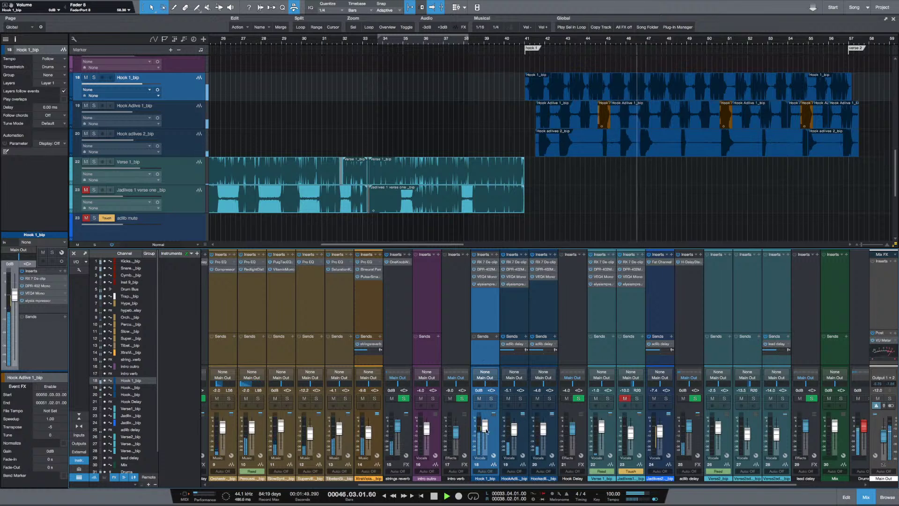
key(space)
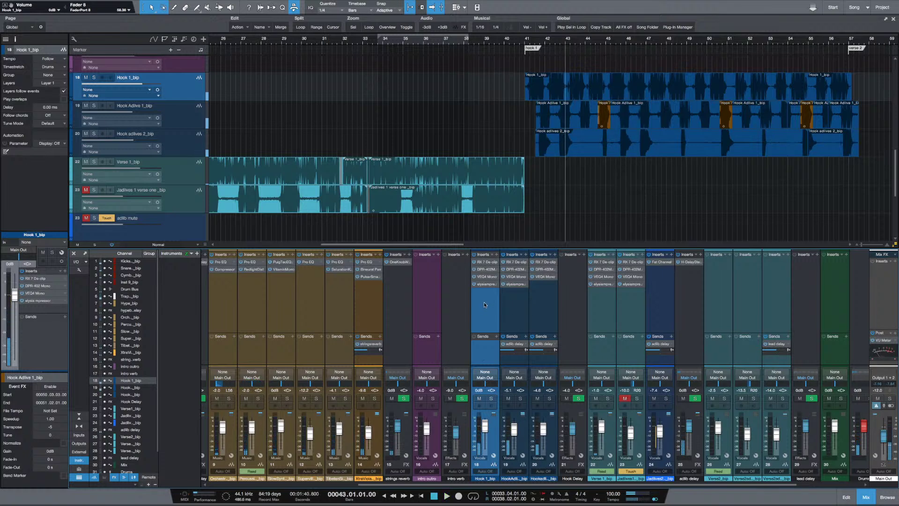
drag(486, 435, 487, 428)
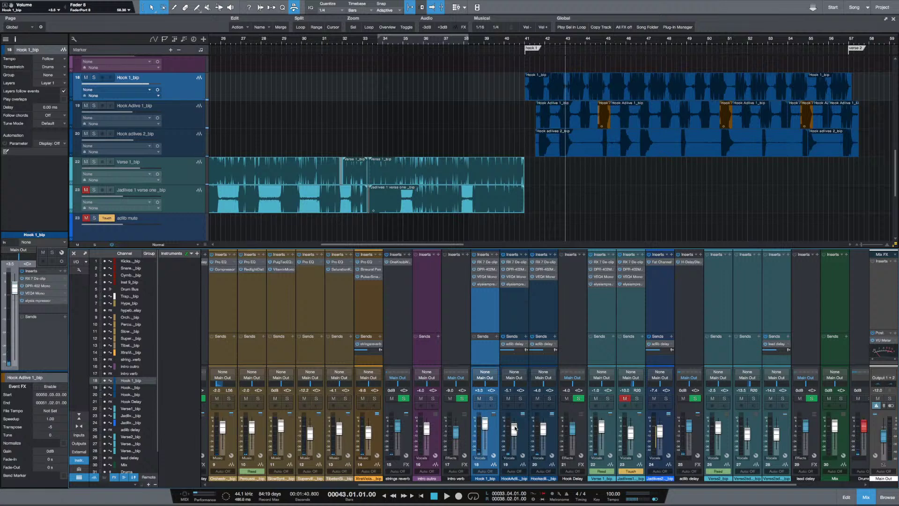
Play the hook and adjust the adlib delay send levels of the hook ad-lib channels
key(space)
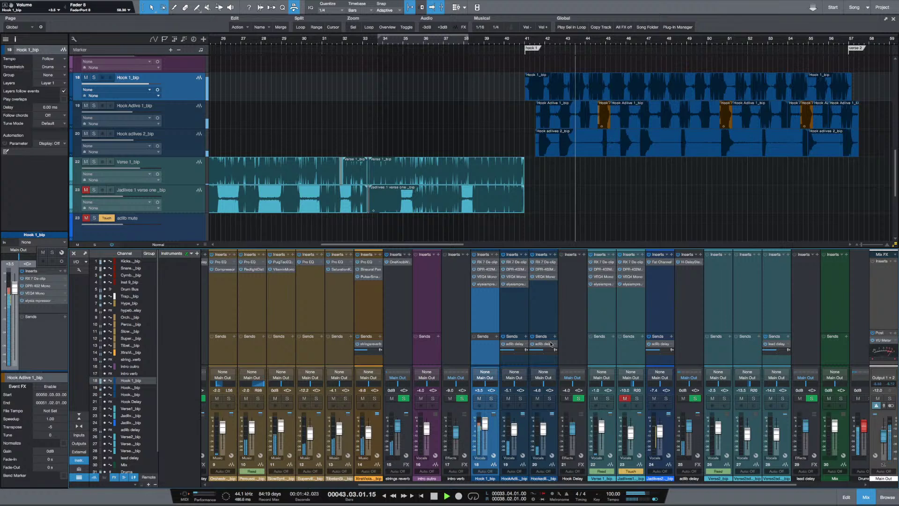
drag(543, 350, 511, 350)
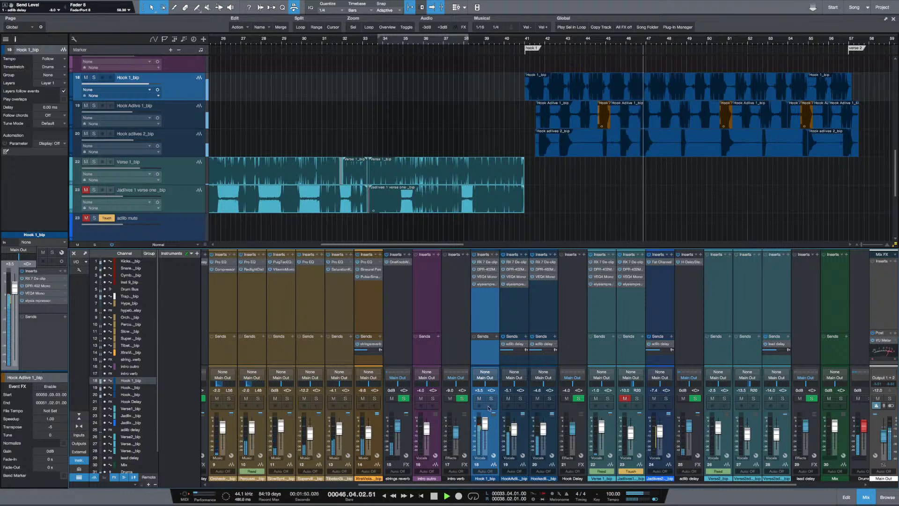
During playback, set the Hook 1 volume to +2.0 dB and the Hook Adlive 1 volume to -3.5 dB
alt+click(486, 426)
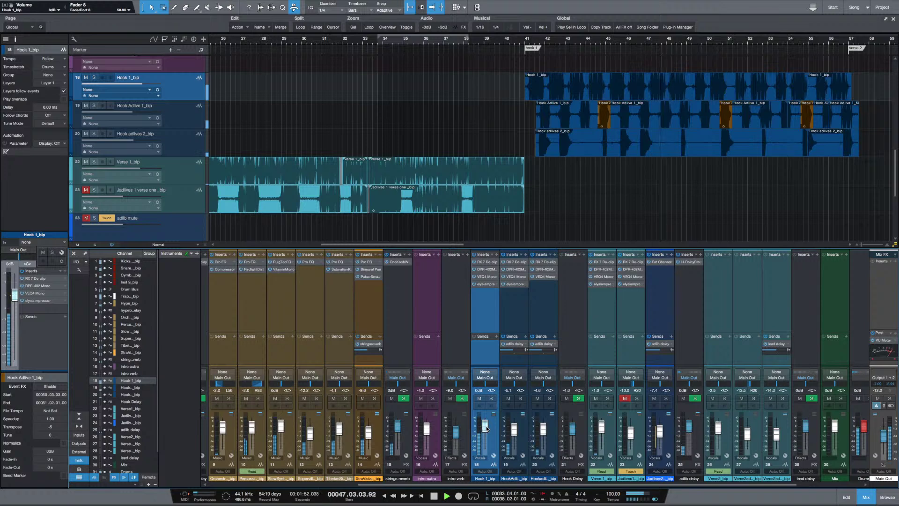
scroll(486, 427, up, 4)
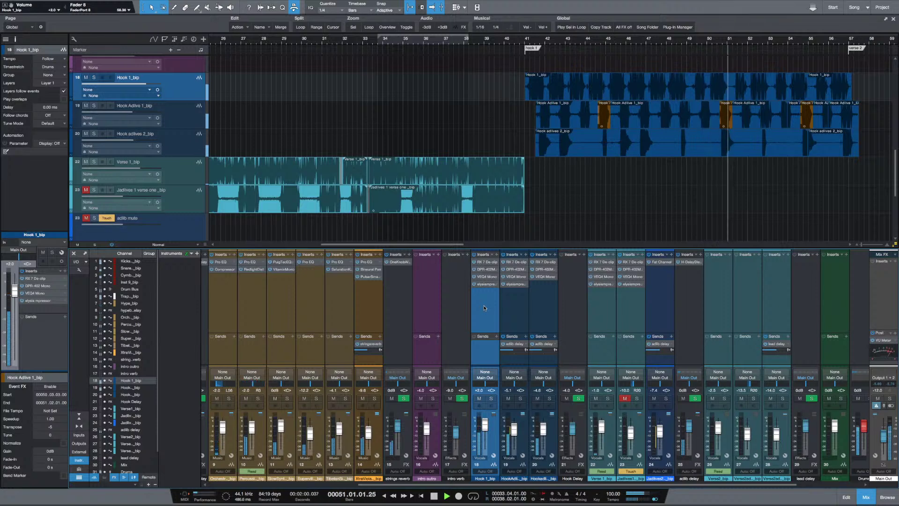
click(512, 312)
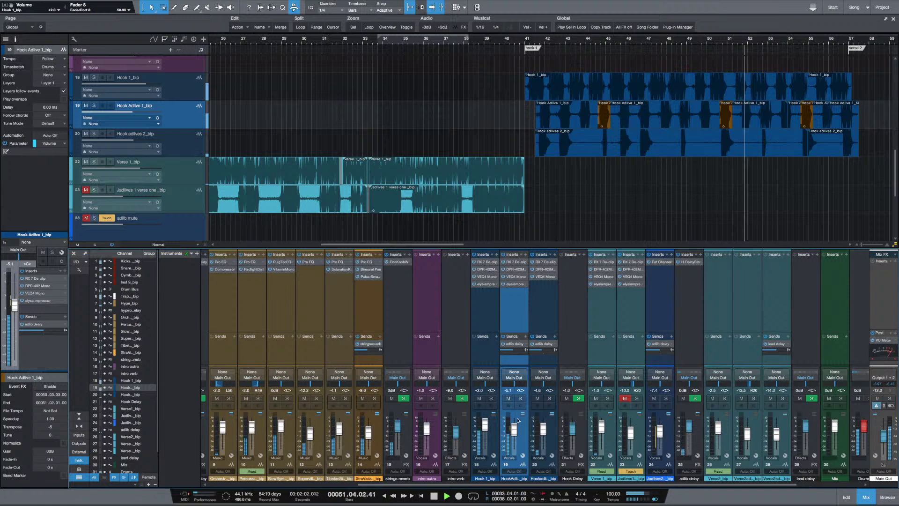
drag(515, 430, 515, 427)
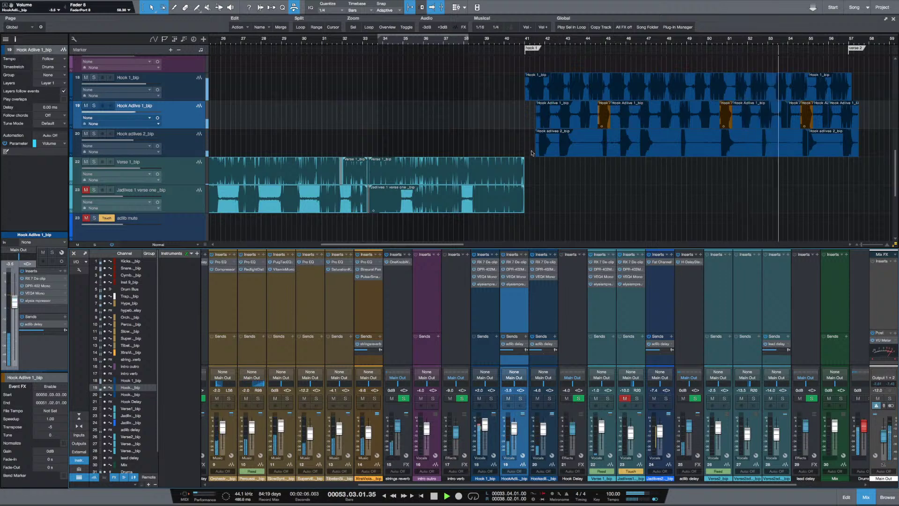
key(e)
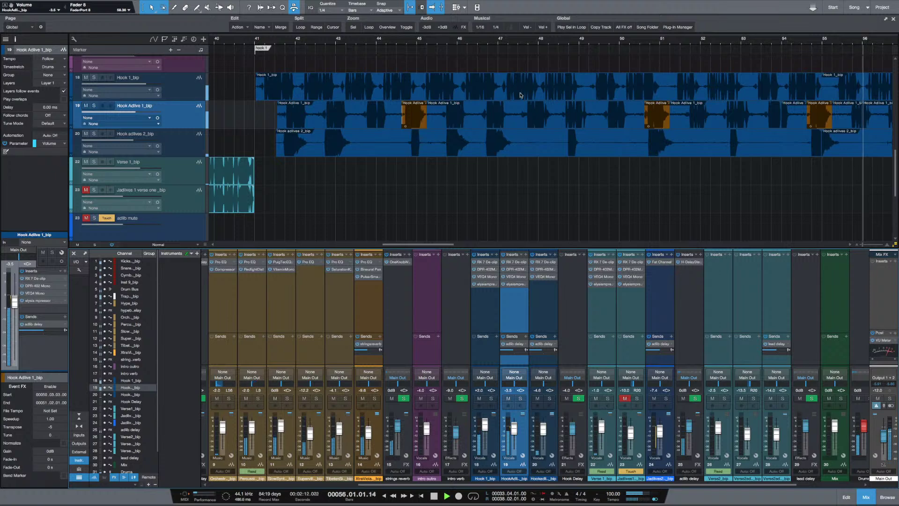
Stop playback and look over the verse 2 vocal tracks and the hook vocal tracks in the arrangement
key(space)
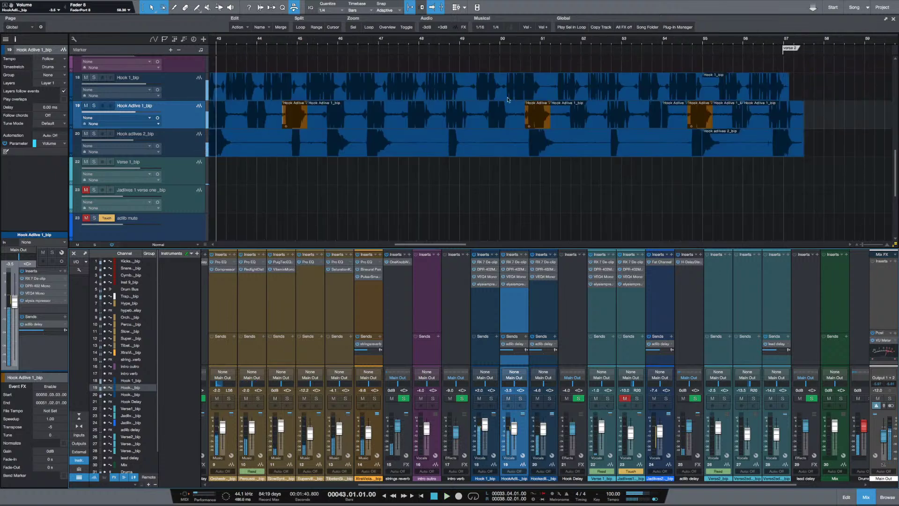
scroll(445, 122, down, 4)
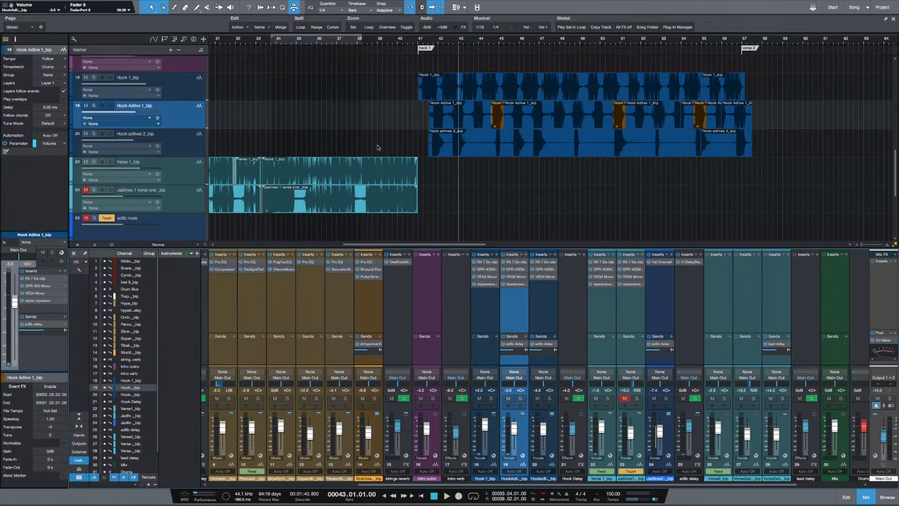
scroll(432, 146, down, 3)
scroll(676, 201, down, 4)
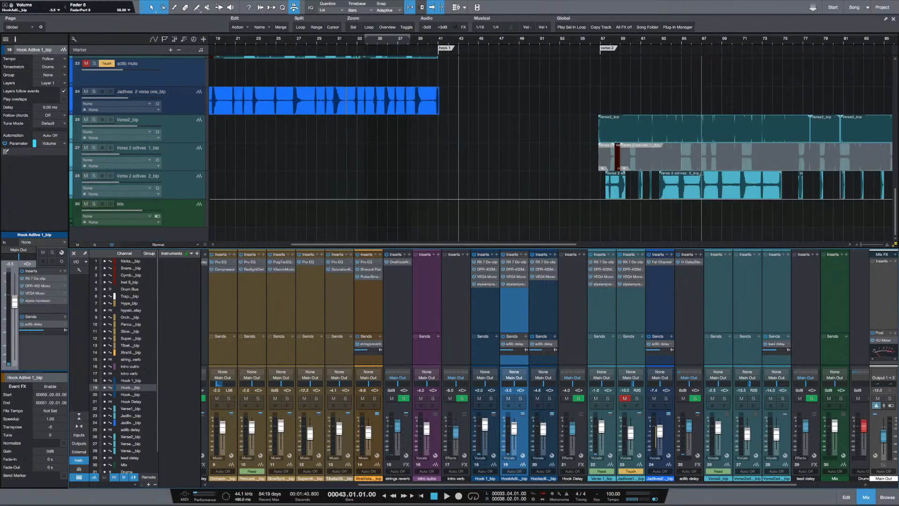
scroll(697, 173, up, 2)
scroll(698, 172, down, 2)
scroll(608, 163, down, 3)
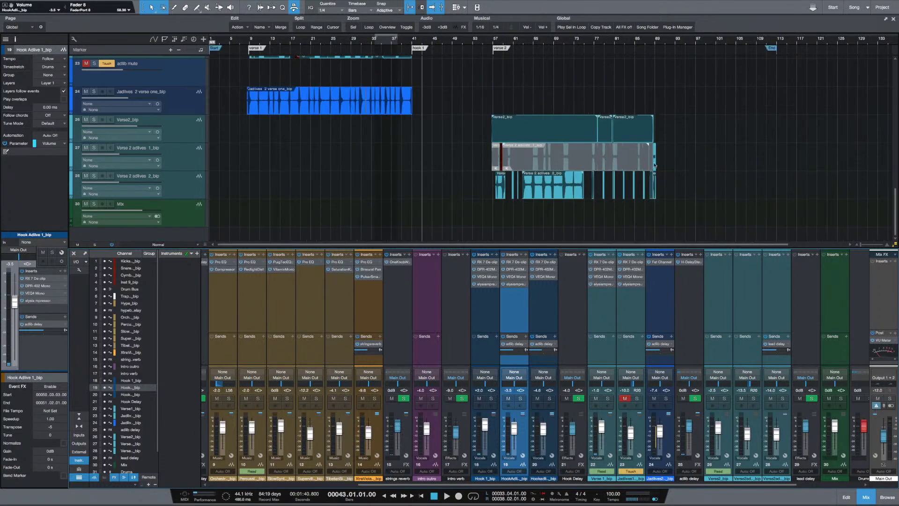
scroll(608, 163, up, 4)
scroll(608, 163, down, 4)
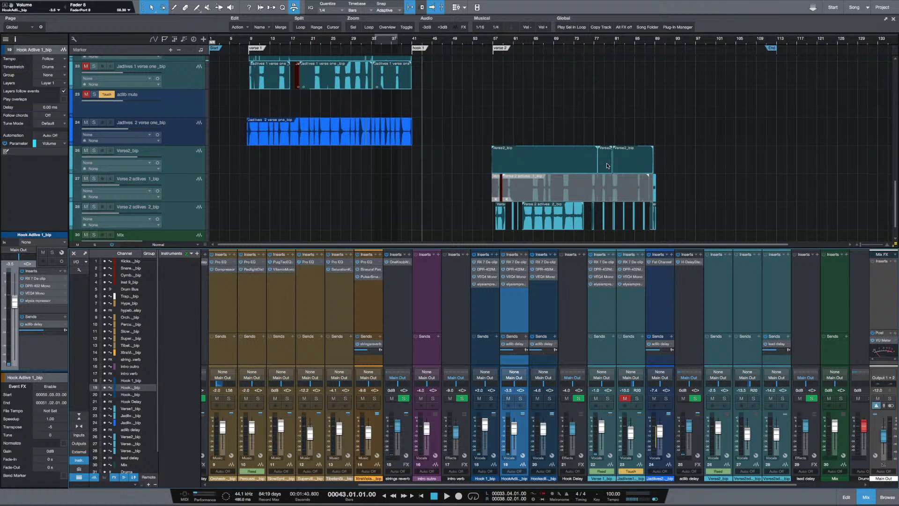
scroll(607, 165, up, 4)
scroll(607, 166, up, 1)
scroll(601, 171, down, 4)
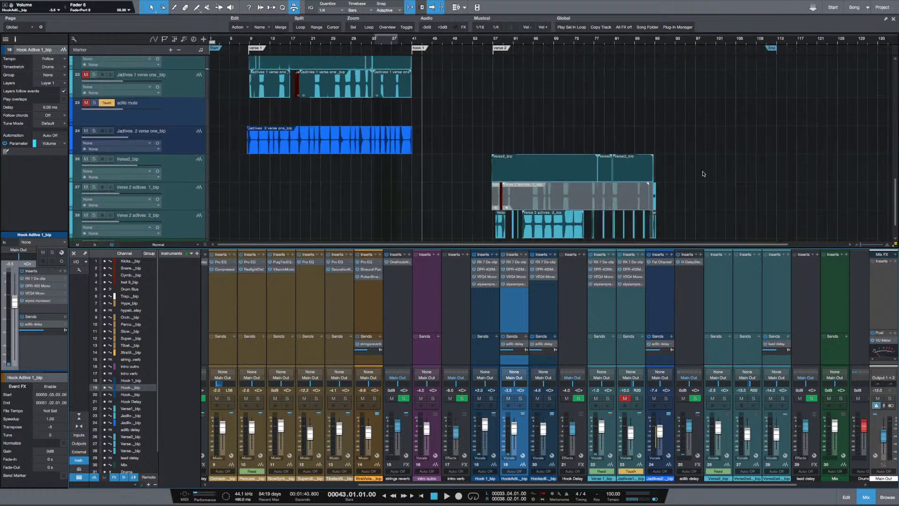
click(191, 175)
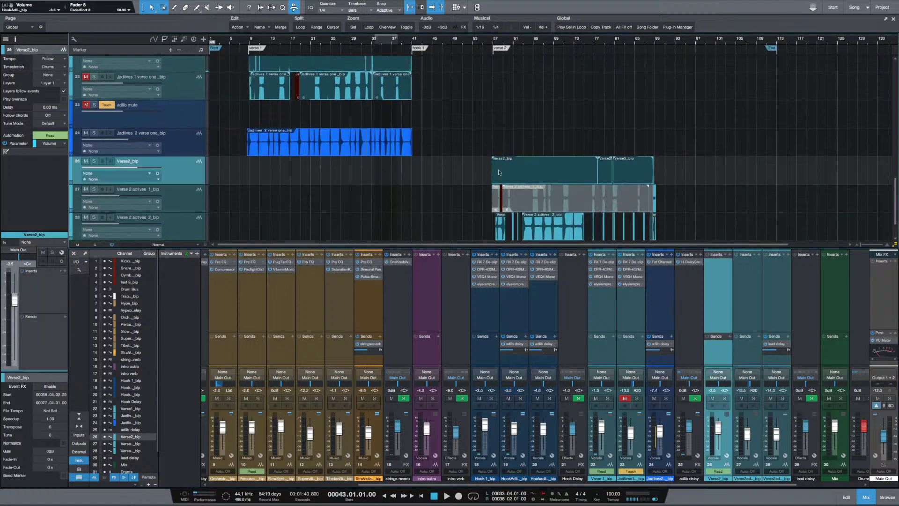
scroll(661, 180, down, 2)
scroll(660, 180, up, 2)
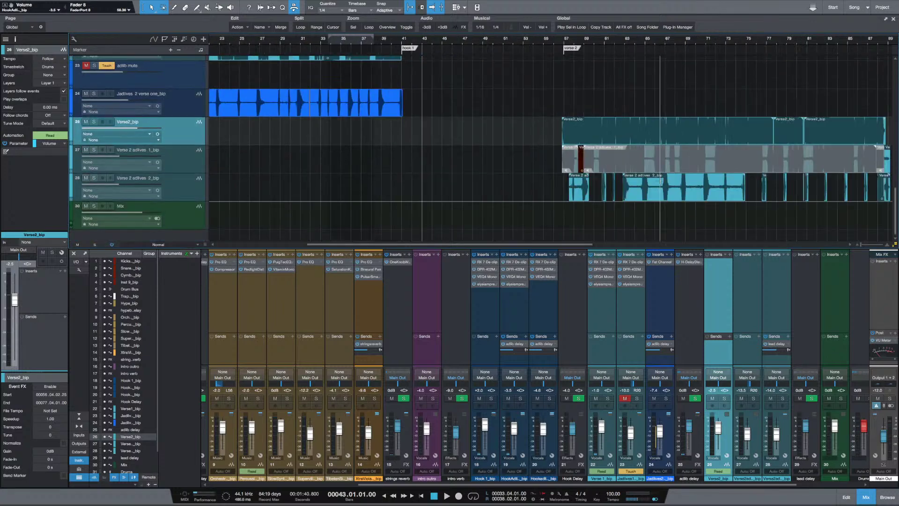
scroll(661, 180, up, 4)
scroll(662, 182, up, 4)
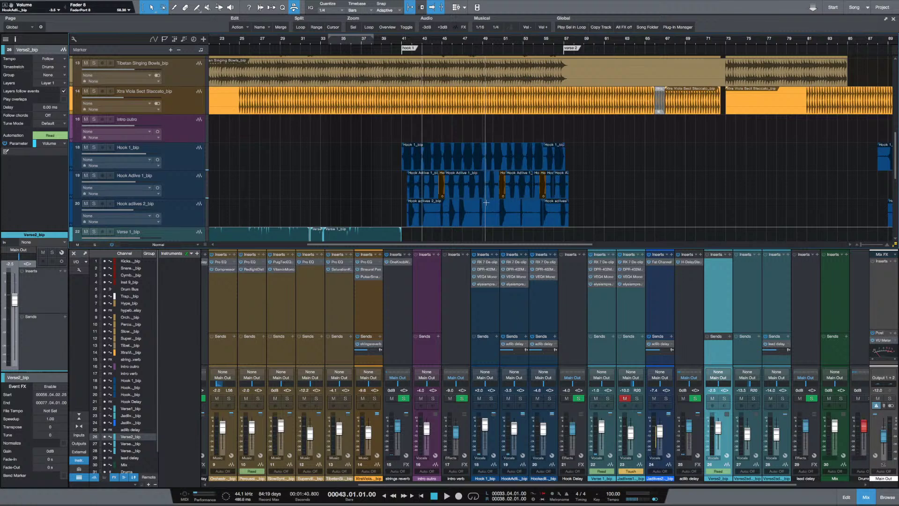
Play the hook and set the high-pass filter of Hook Adlive 1's VEQ4 Mono to 270 Hz, closing the plug-in and stopping playback
click(397, 166)
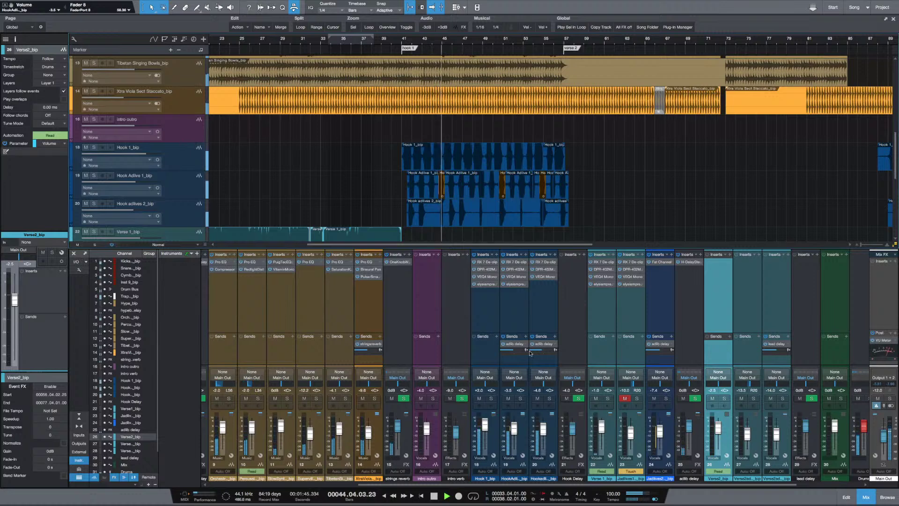
click(514, 316)
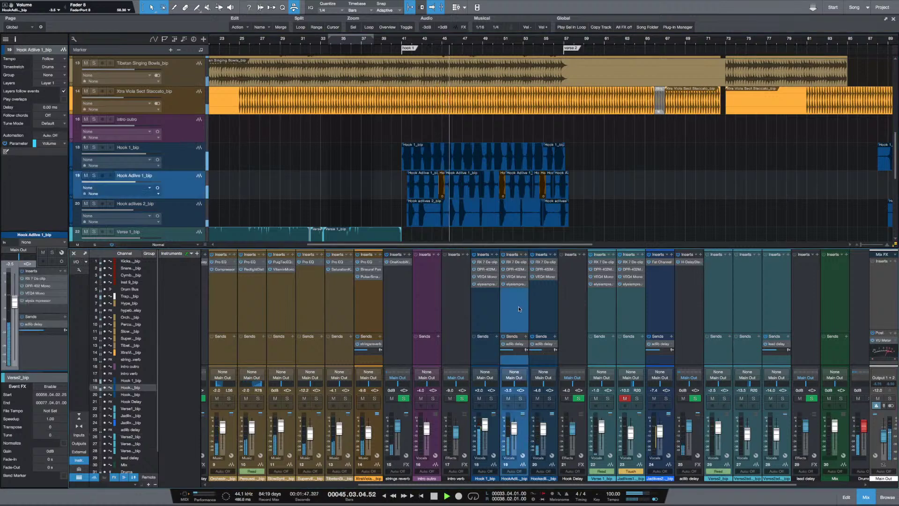
click(515, 276)
drag(441, 318, 442, 311)
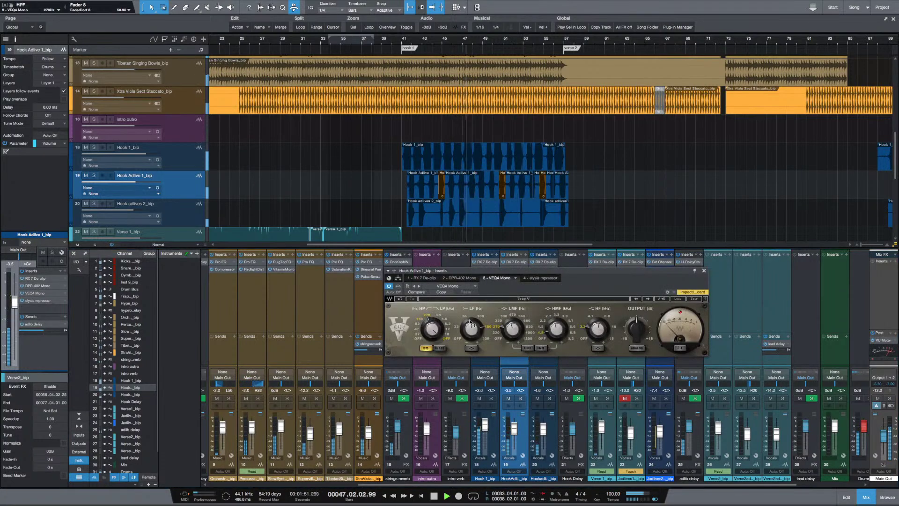
click(704, 271)
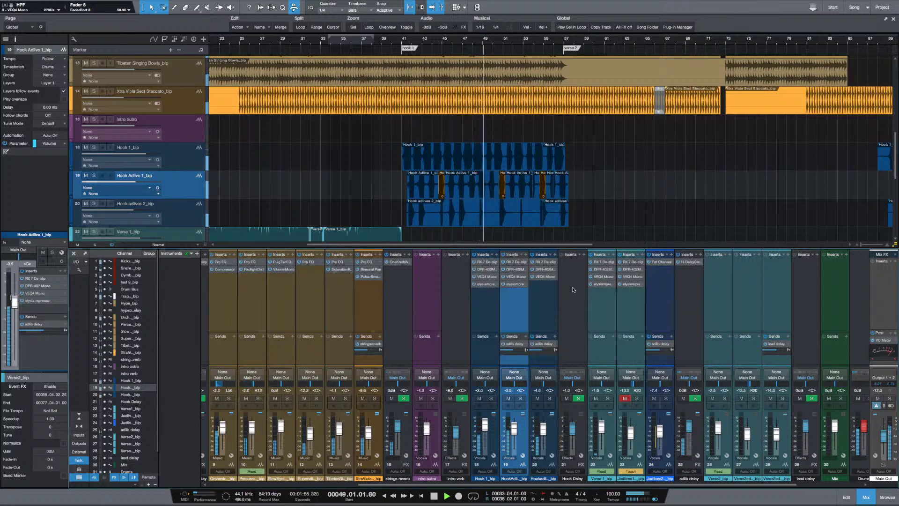
key(space)
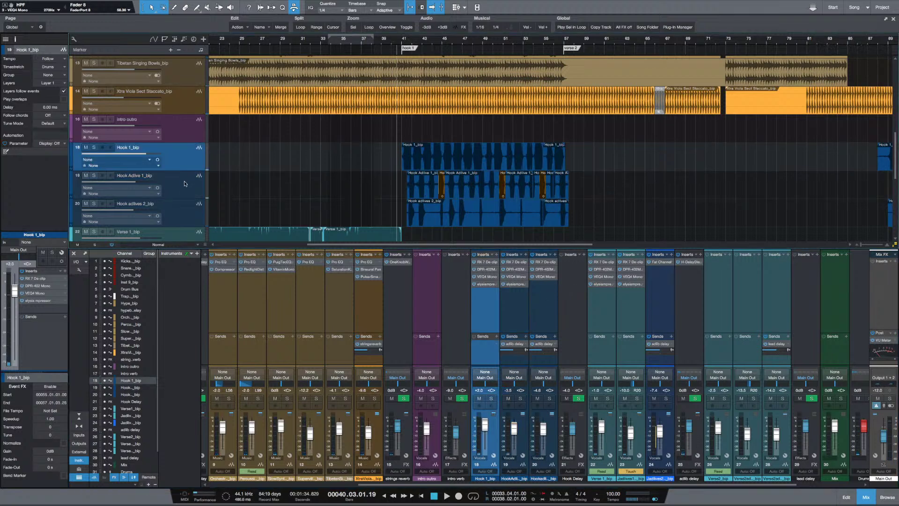
Compare the Hook 1 and Hook Adlive 1 tracks, check Hook Adlive 1's VEQ4 Mono, and replay the hook from its start
click(183, 161)
click(182, 182)
click(185, 167)
click(185, 188)
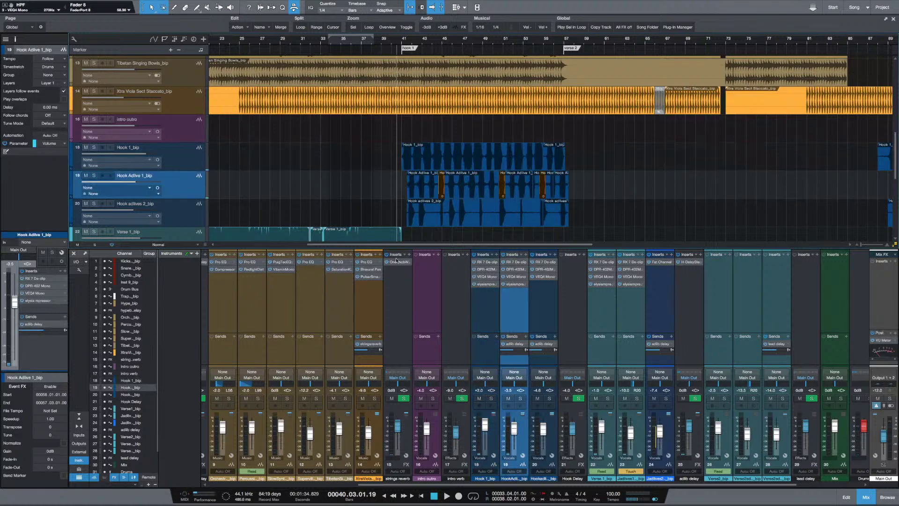
click(514, 277)
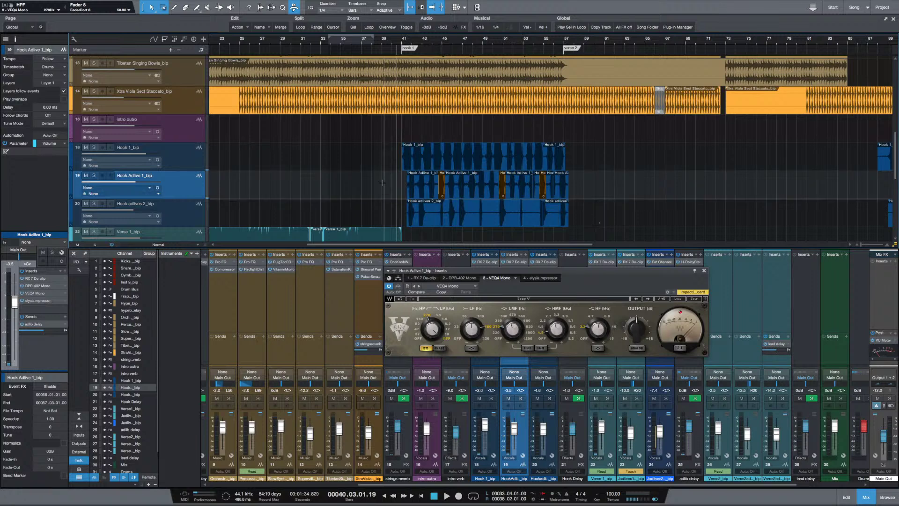
key(space)
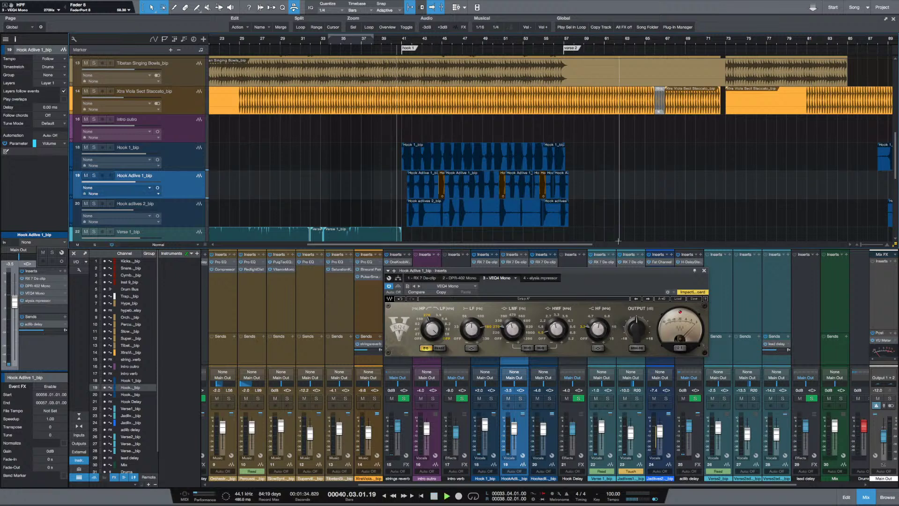
click(704, 270)
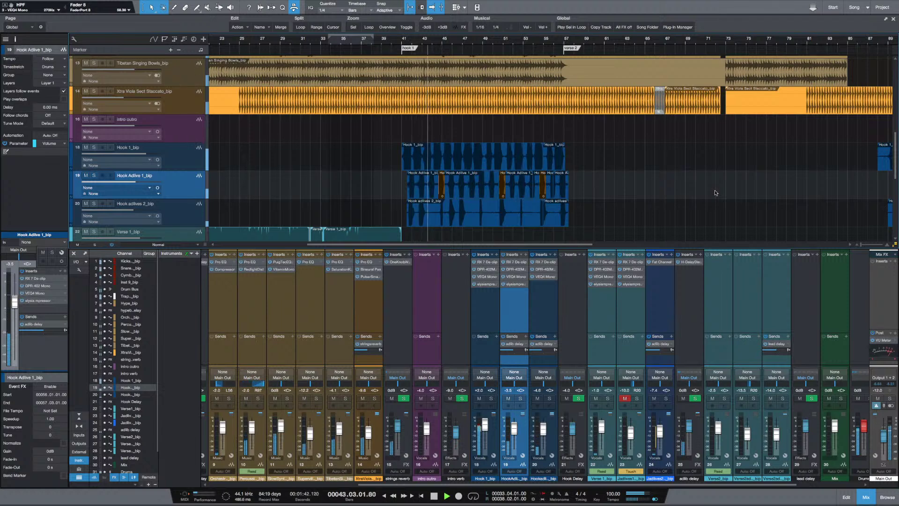
key(space)
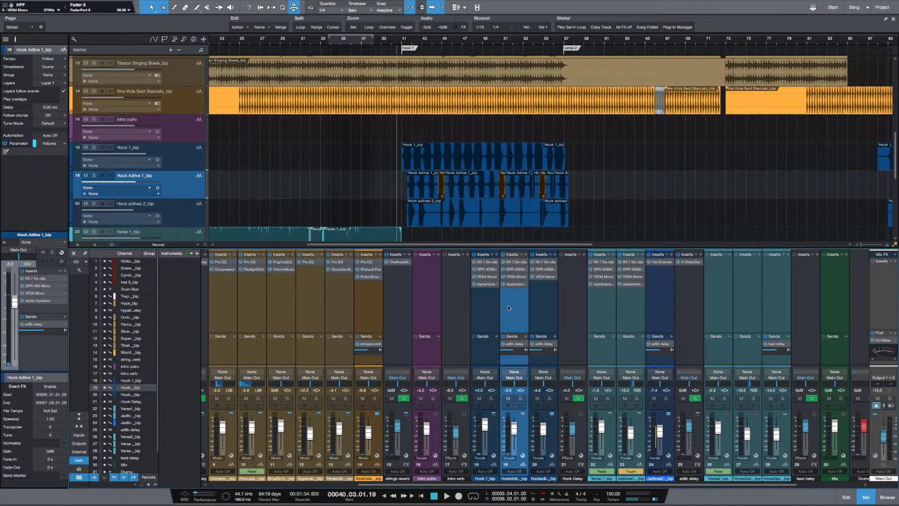
Recheck the high-pass filter of Hook Adlive 1's VEQ4 Mono while playing the hook through, and close the plug-in
click(514, 277)
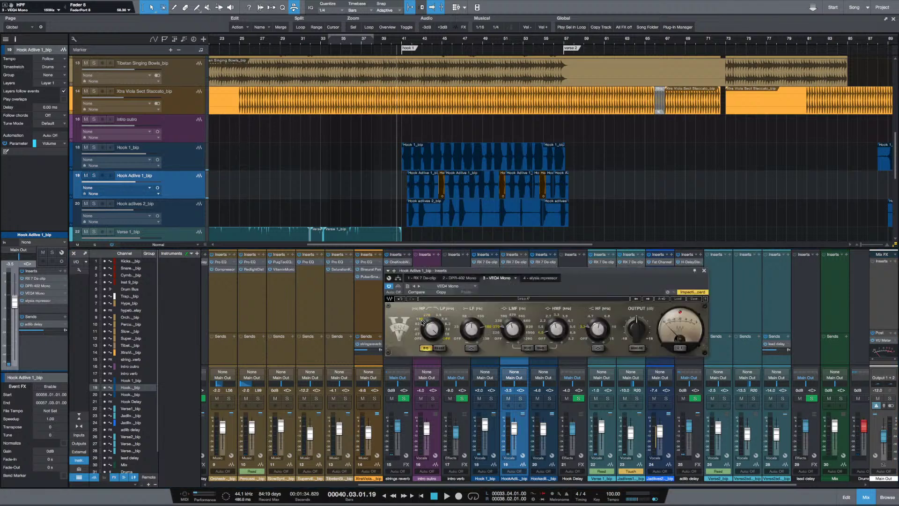
key(space)
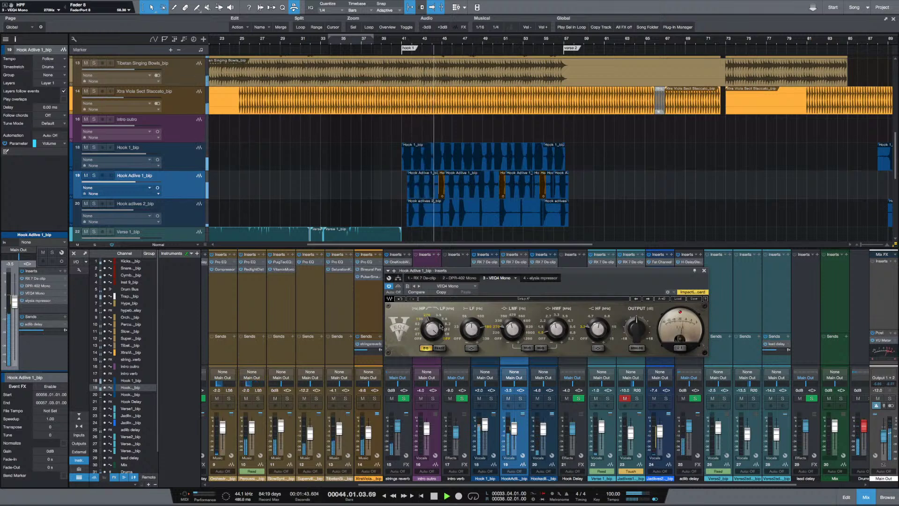
click(704, 270)
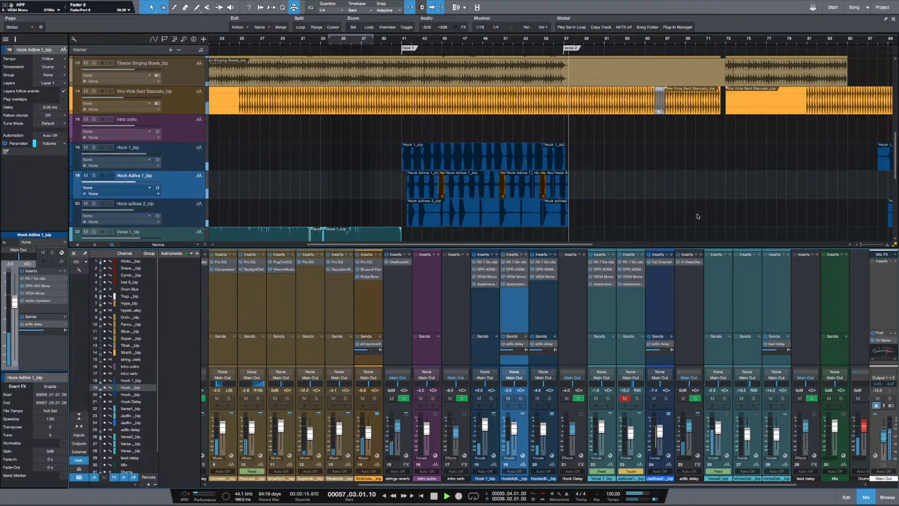
Listen to verse 2 with its tracks and mixer channels in view, and stop playback
scroll(672, 187, down, 10)
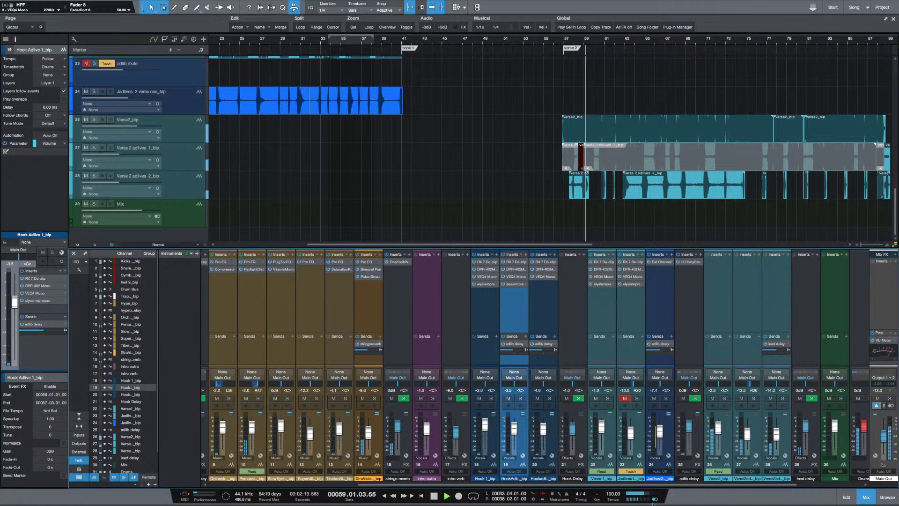
drag(643, 484, 705, 466)
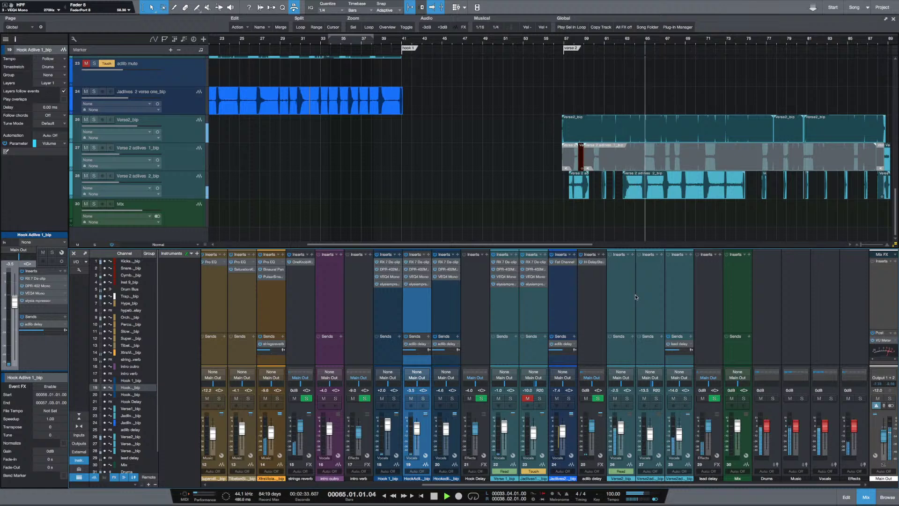
key(e)
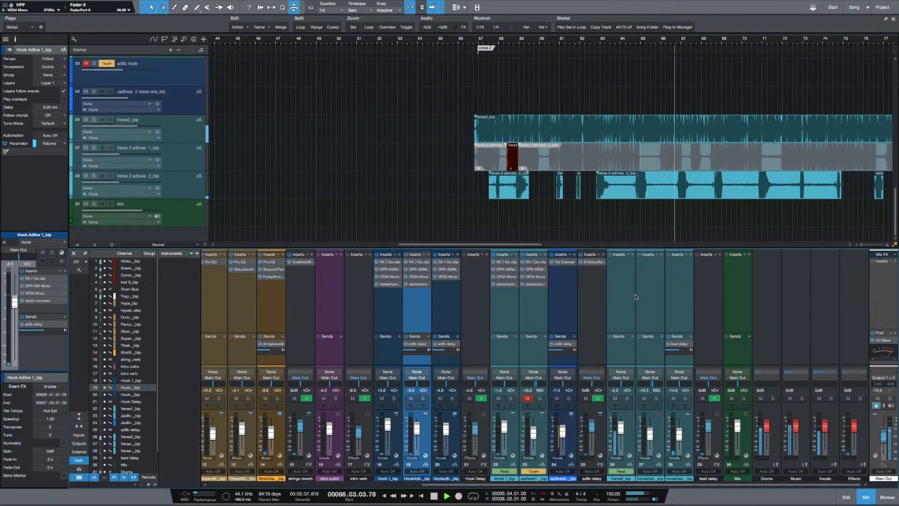
key(space)
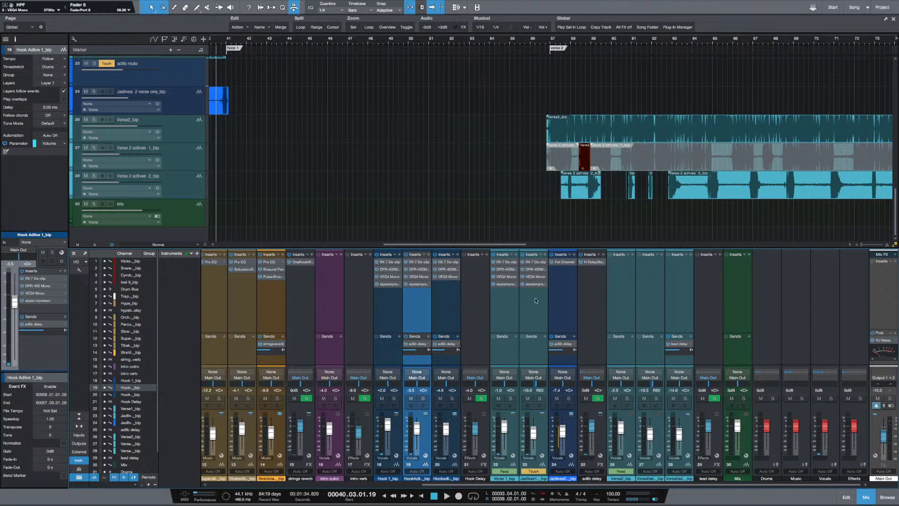
Copy the RX 7 De-clip insert from the first verse-one ad-lib channel to Verse2 and both Verse 2 ad-lib channels, closing its windows
click(535, 264)
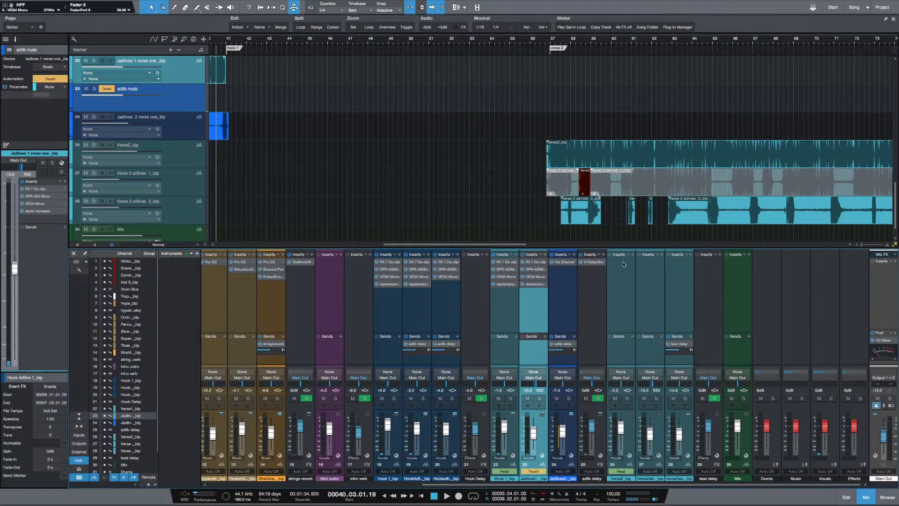
drag(628, 262, 628, 262)
click(678, 285)
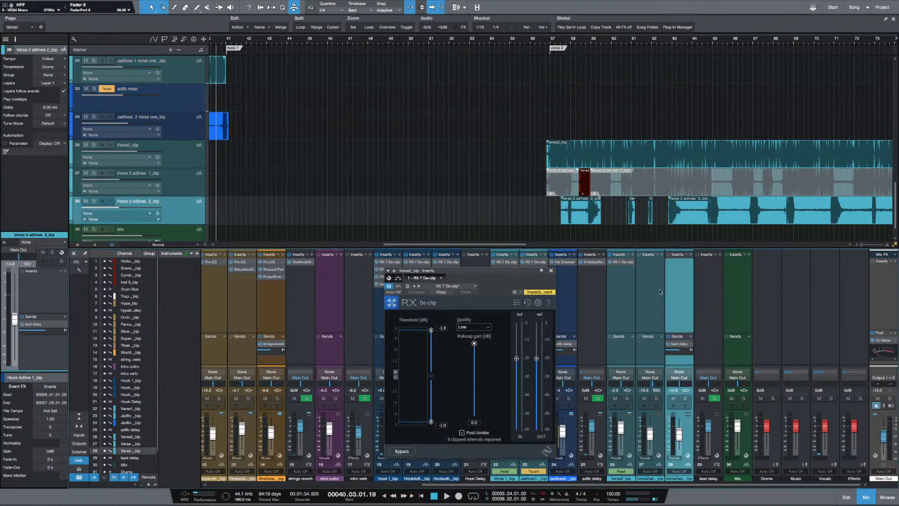
click(649, 295)
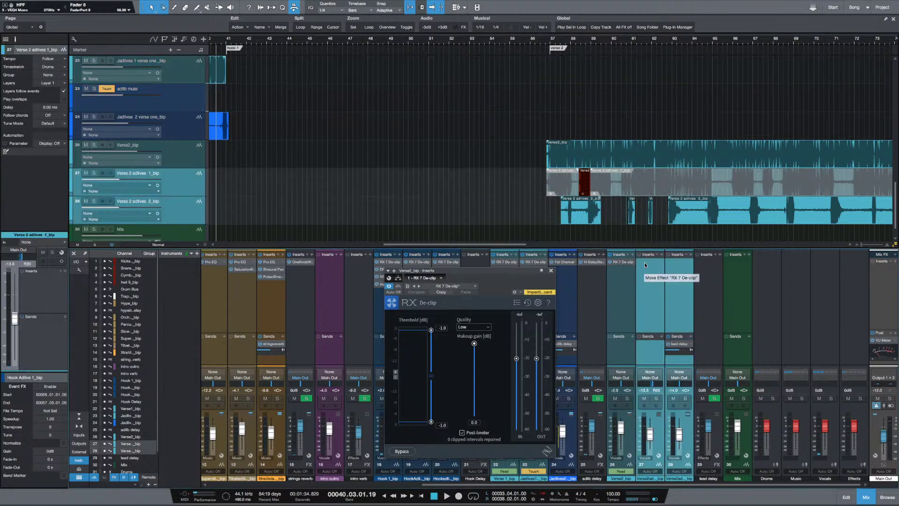
drag(642, 265, 669, 280)
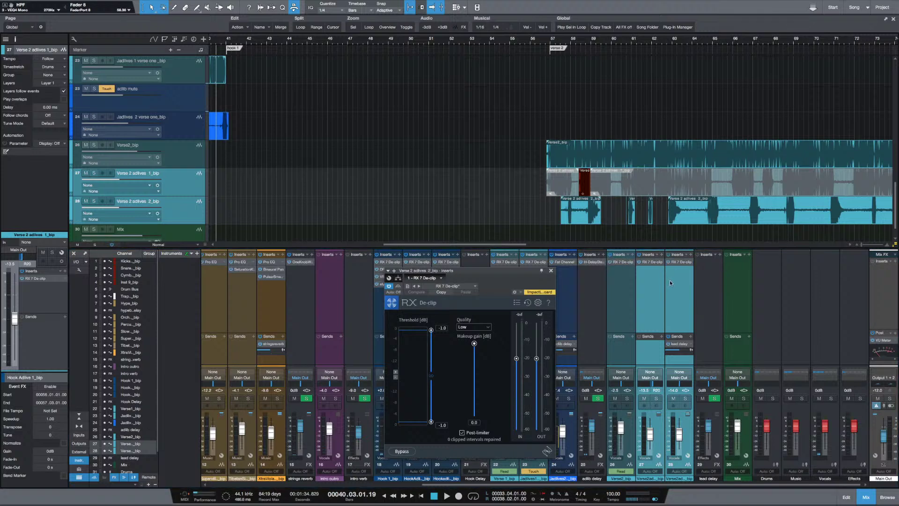
click(551, 271)
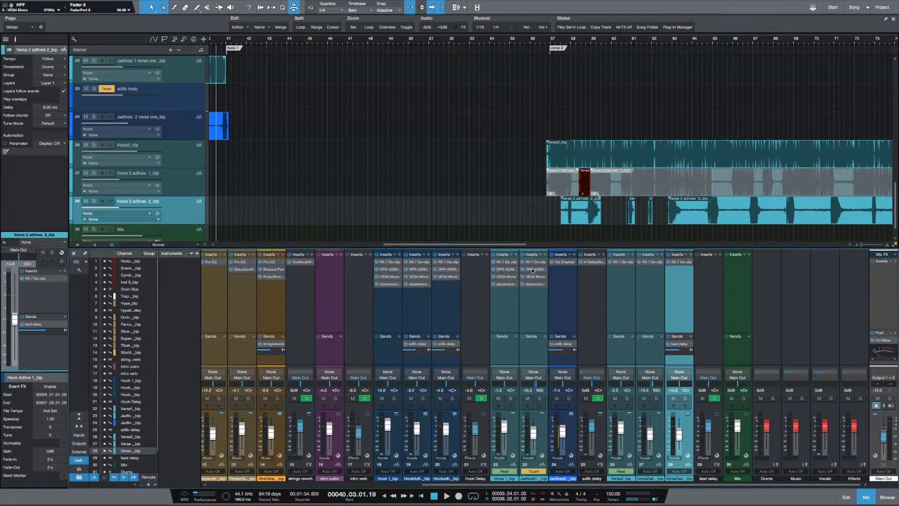
Copy the DPR-402 Mono insert to the Verse2 channel and both Verse 2 ad-lib channels, closing its windows
drag(608, 270, 616, 269)
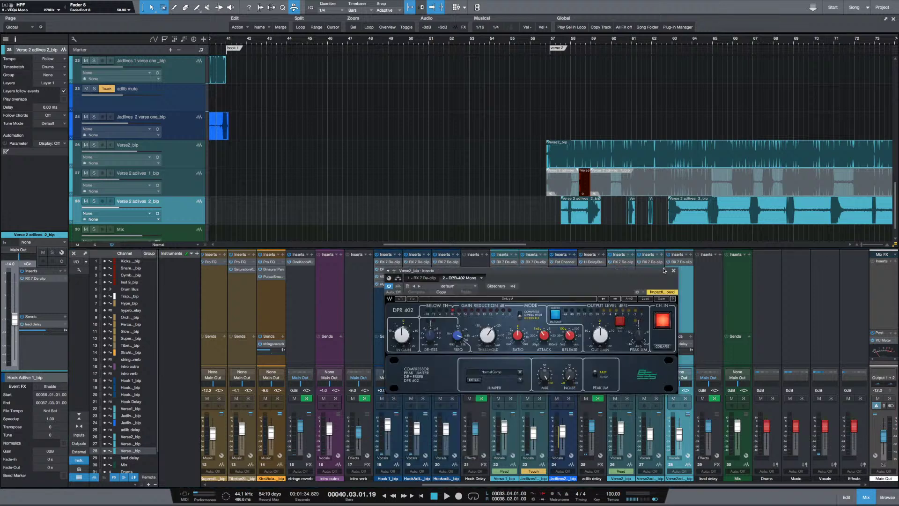
click(673, 272)
click(647, 280)
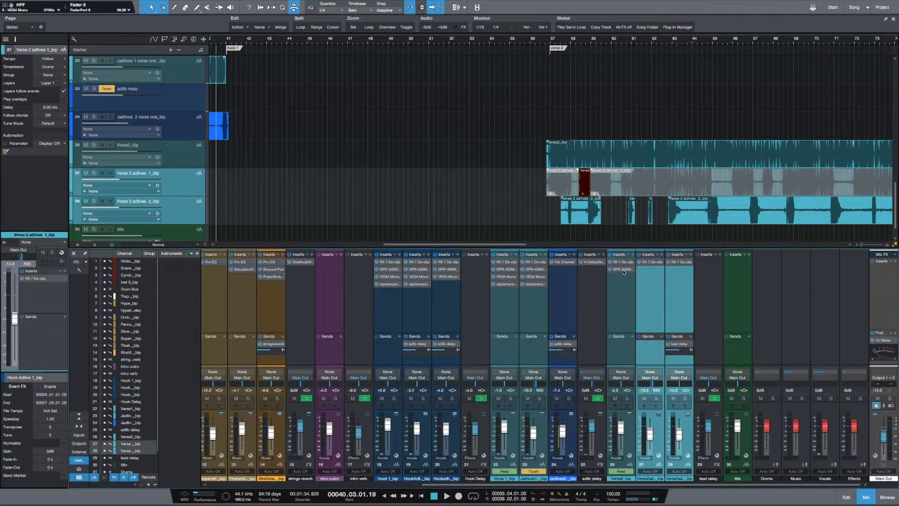
drag(623, 270, 650, 272)
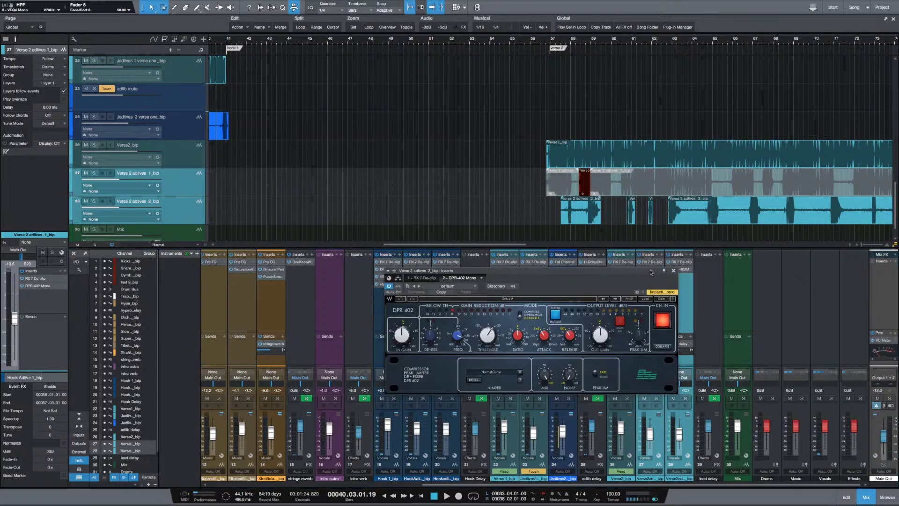
click(673, 271)
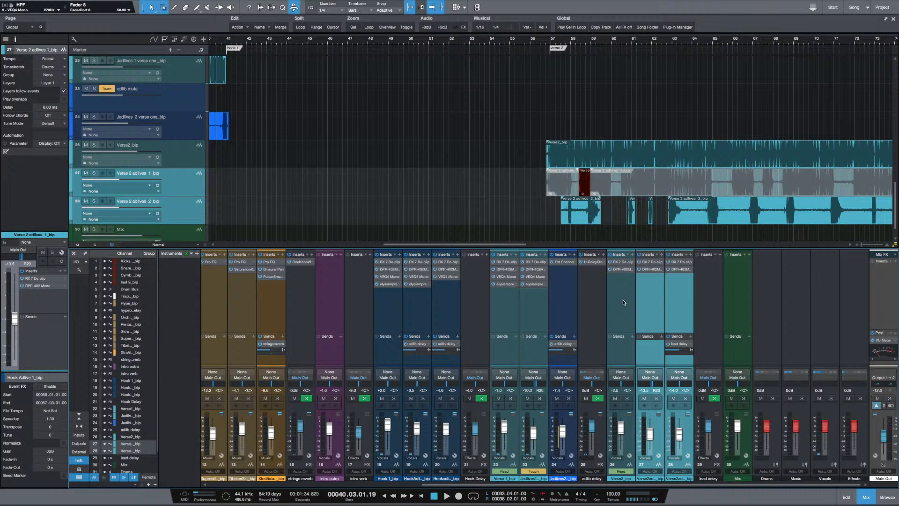
Copy the VEQ4 Mono and elysia mpressor inserts from the Verse 1 channel to Verse2 and both Verse 2 ad-lib channels, closing their windows
click(623, 301)
mouse_move(533, 277)
mouse_down()
mouse_move(626, 282)
mouse_move(536, 280)
mouse_up()
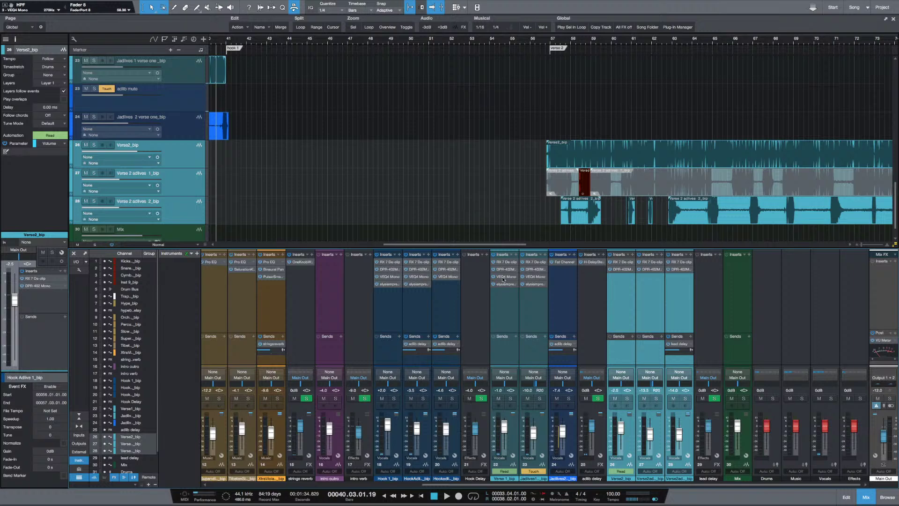
drag(506, 279, 624, 281)
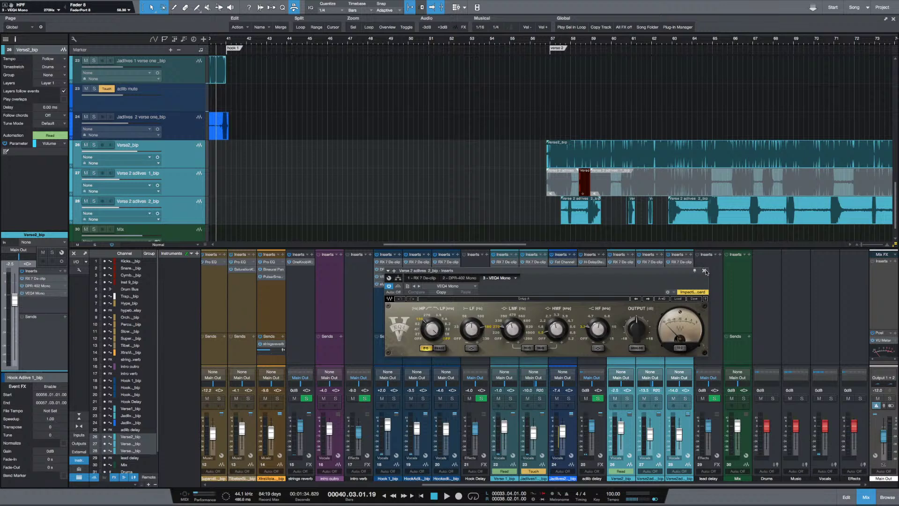
click(704, 271)
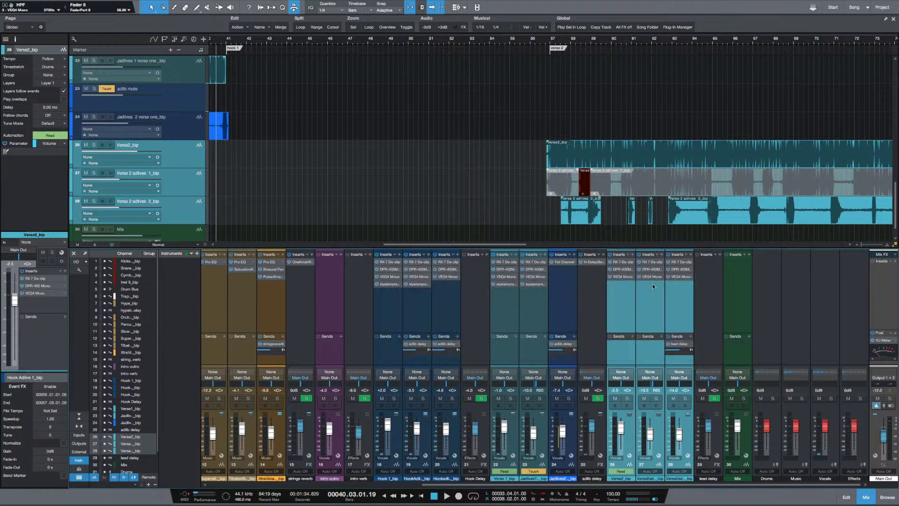
click(623, 277)
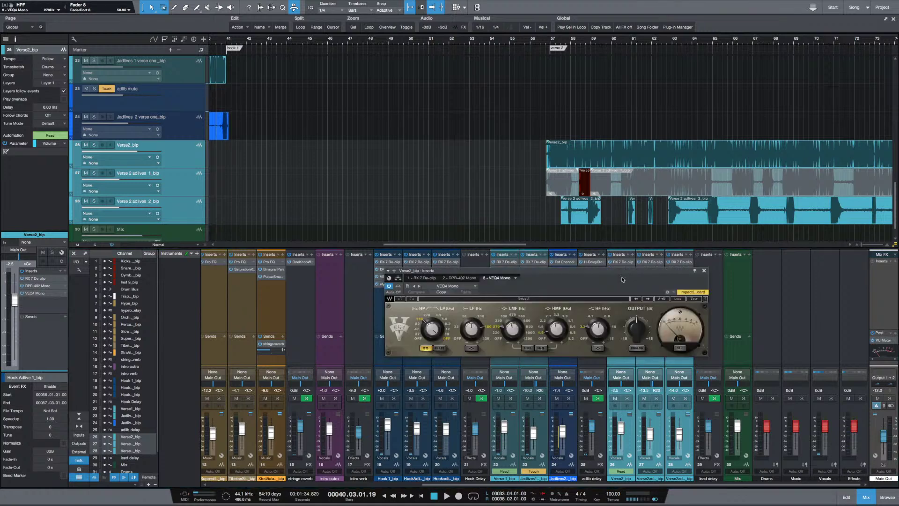
click(705, 271)
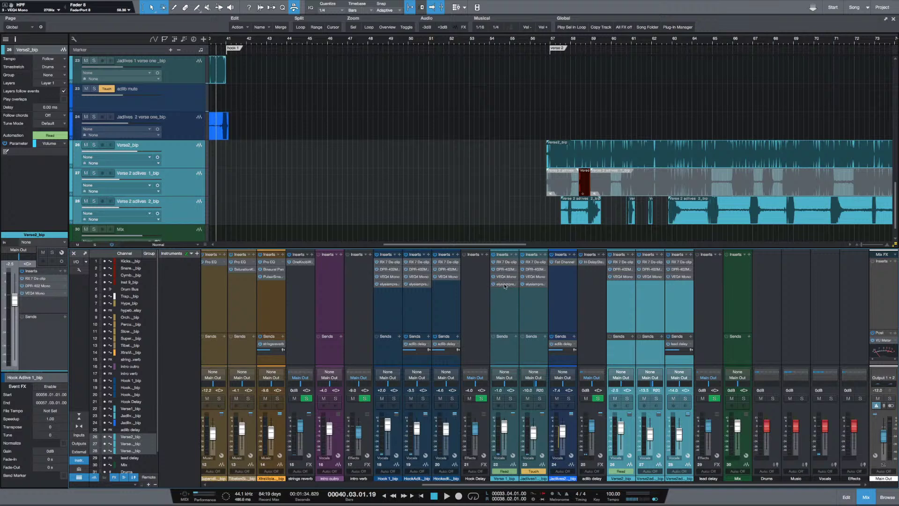
click(616, 289)
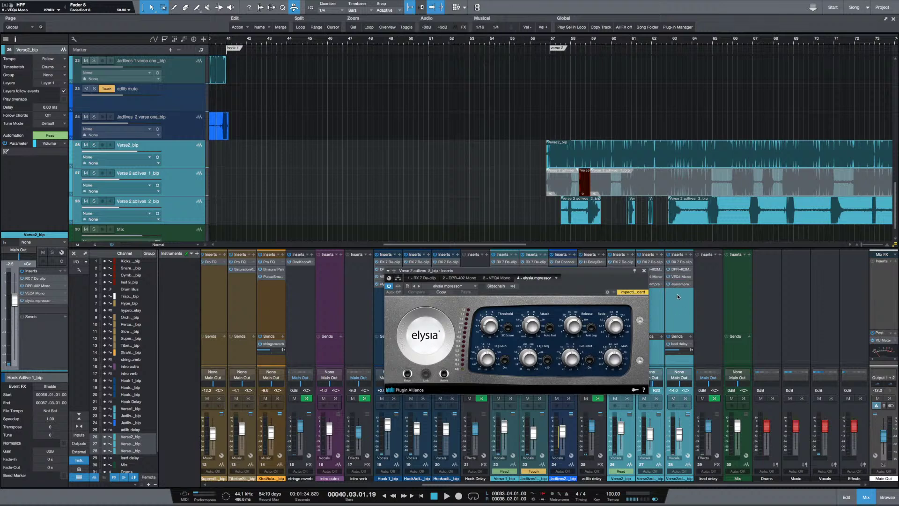
click(643, 271)
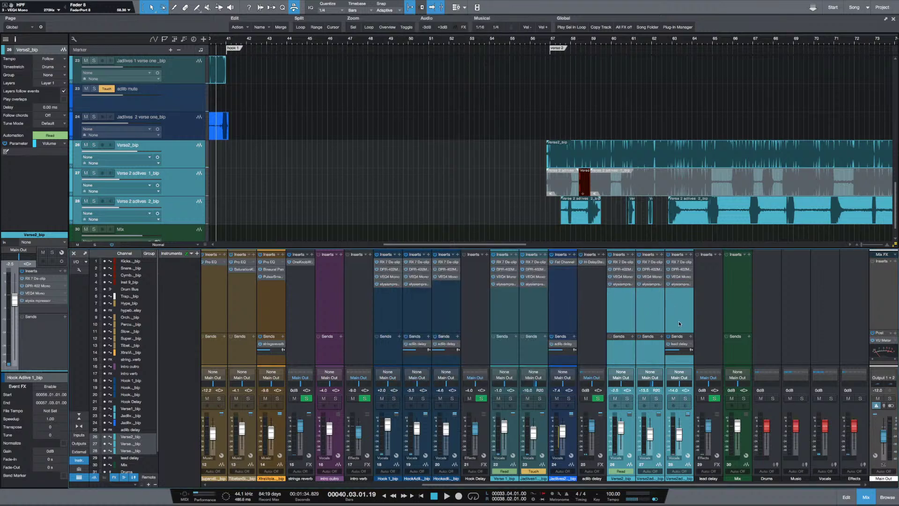
Play from just before verse 2 and replace the second Verse 2 ad-lib's lead delay send with the adlib delay send copied from verse one
click(518, 149)
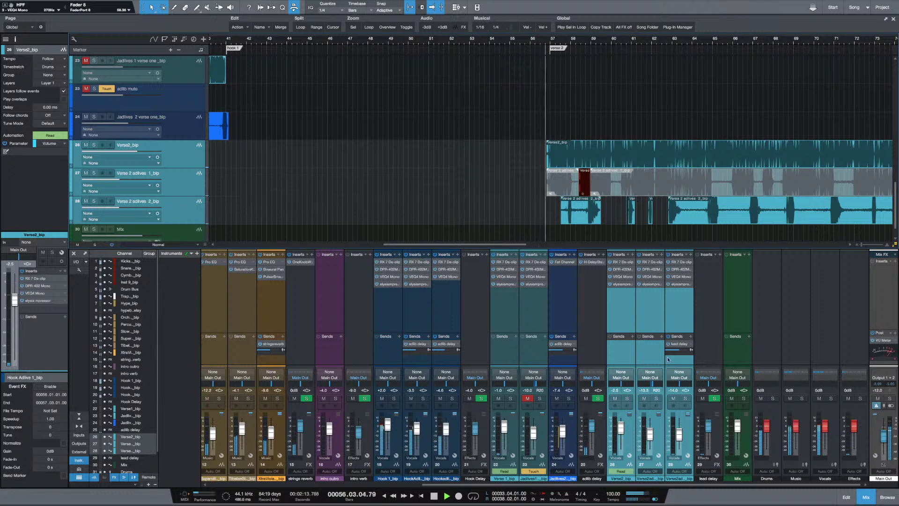
click(692, 345)
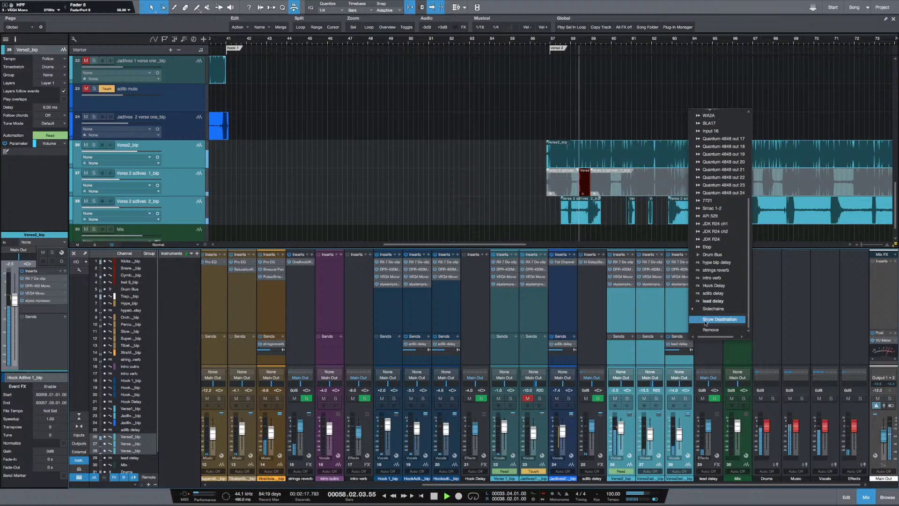
click(709, 330)
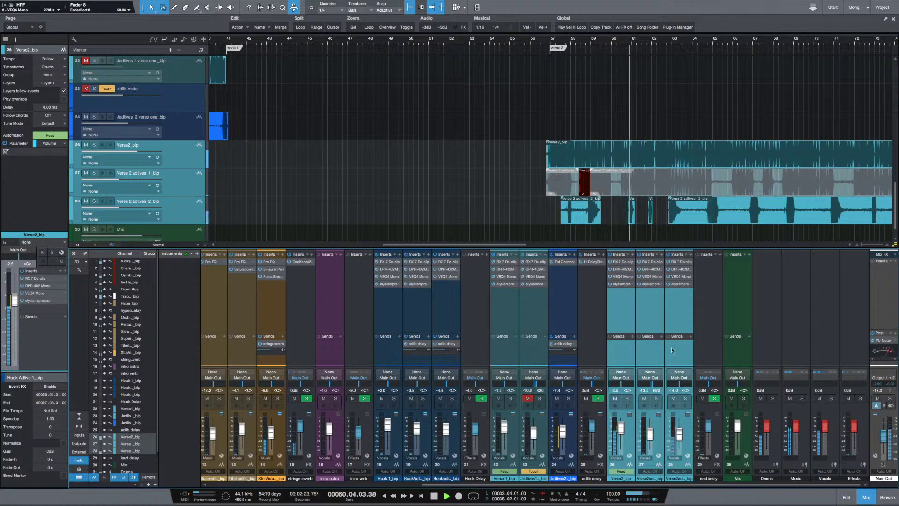
click(677, 317)
drag(564, 346, 674, 346)
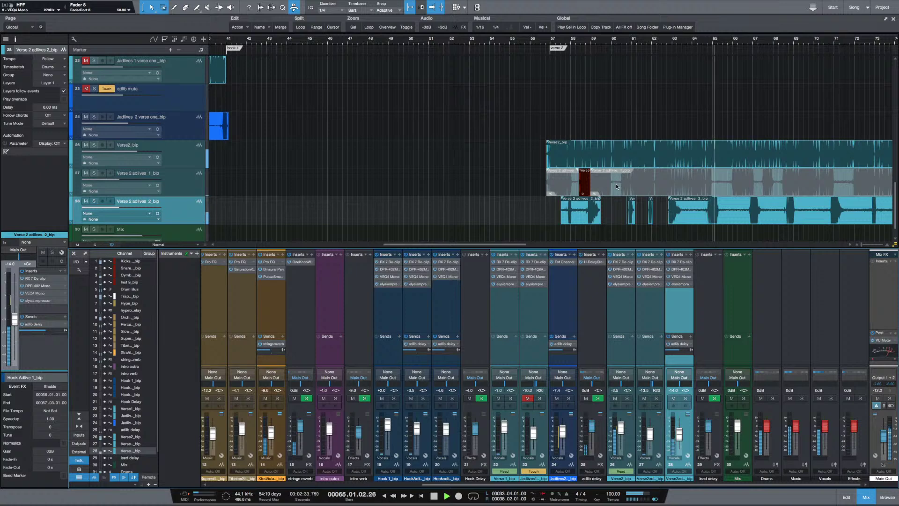
Listen on through verse 2, fine-tune the Gain of the elysia mpressor on the Verse2 channel, and close the plug-in
click(617, 355)
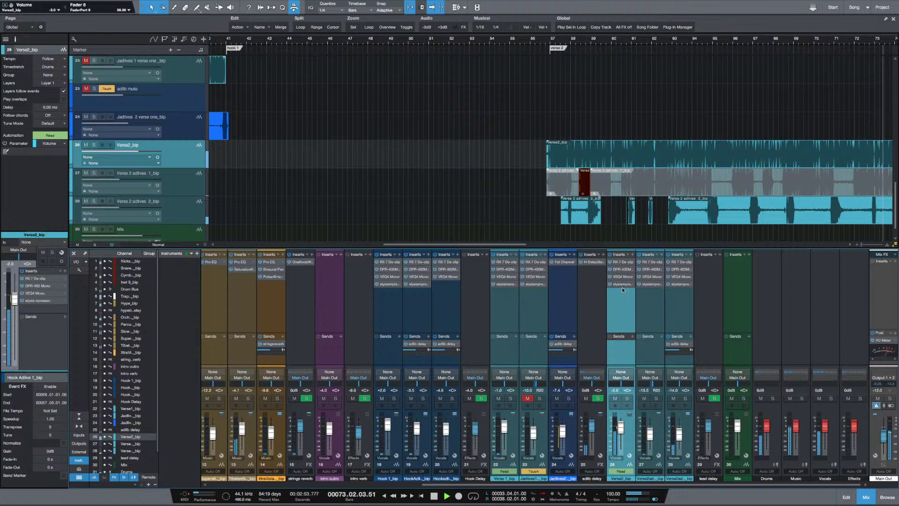
key(w)
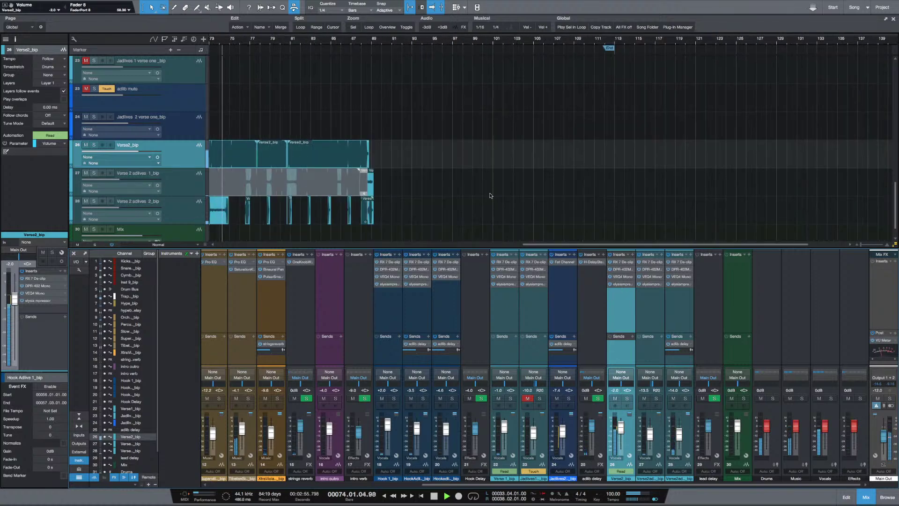
key(e)
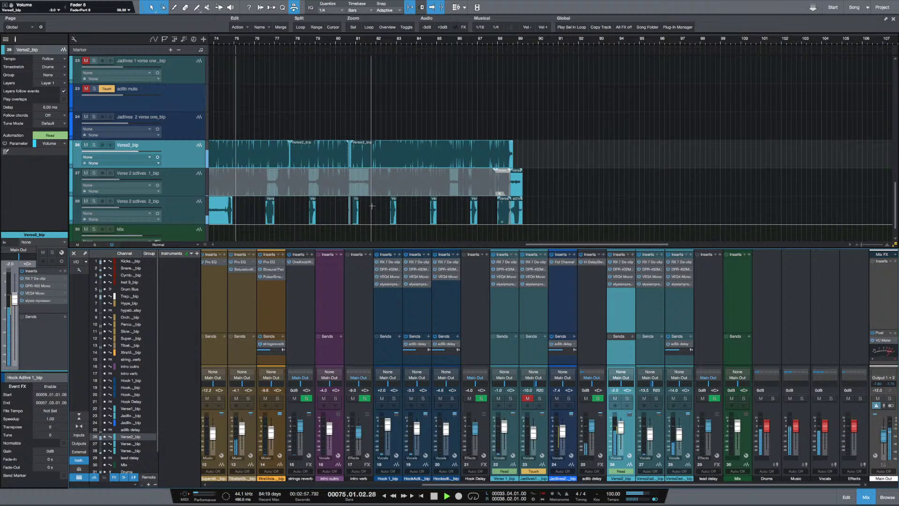
key(e)
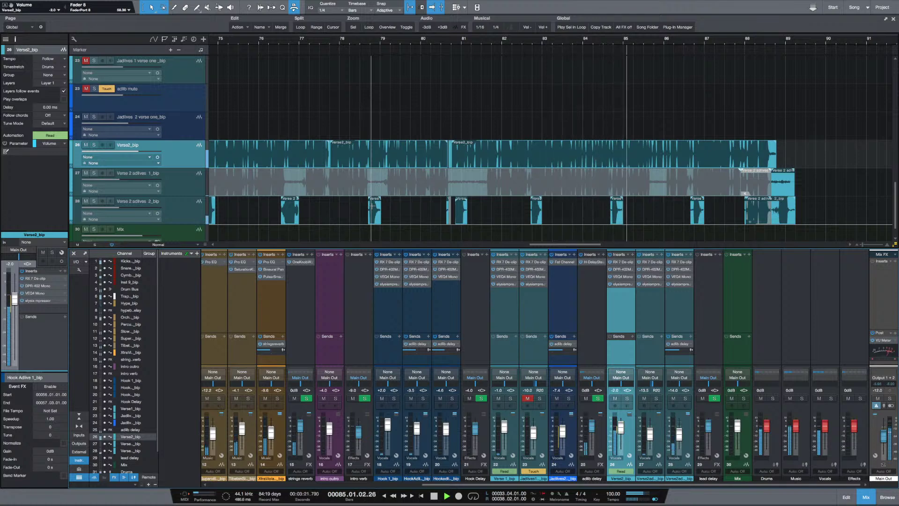
click(619, 283)
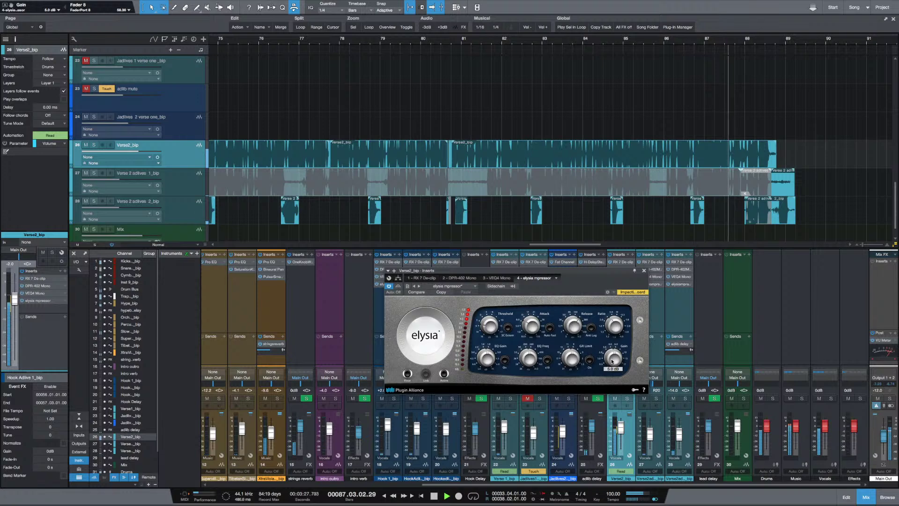
drag(612, 362, 612, 359)
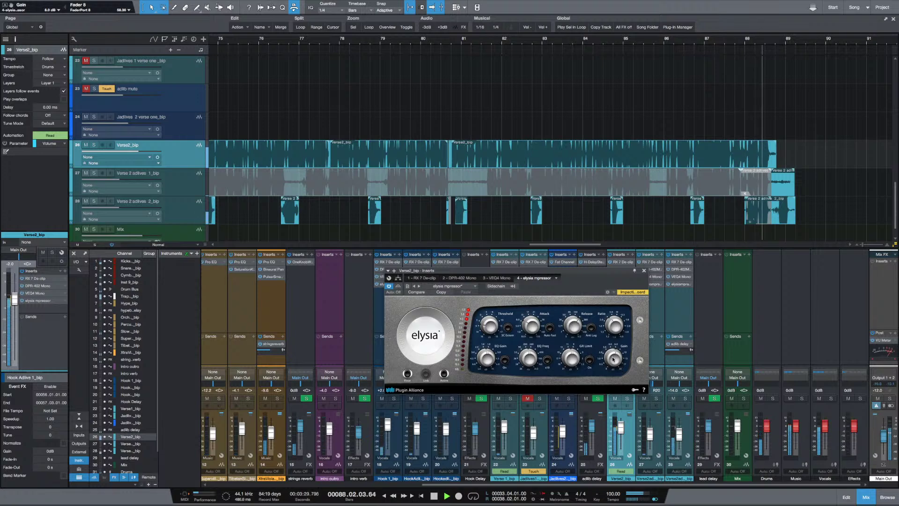
click(643, 270)
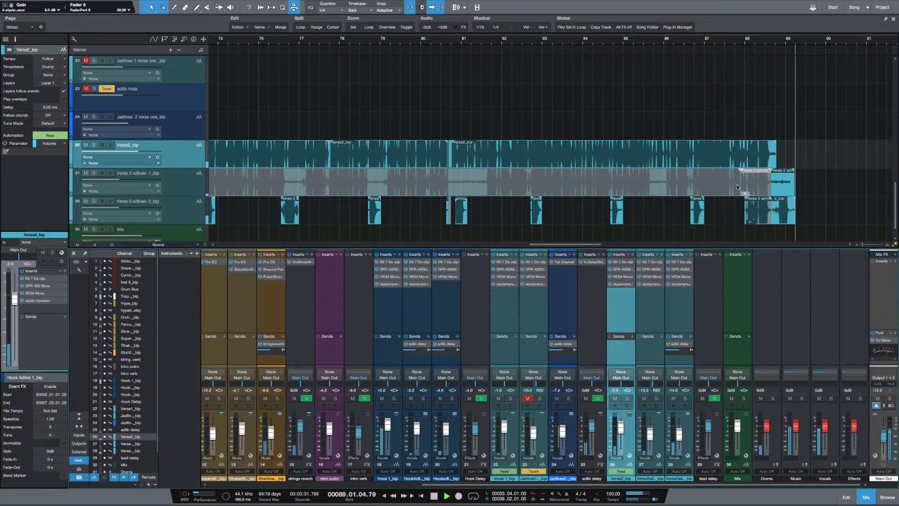
Unmute the muted clip near bar 88 on the first Verse 2 ad-lib track, and listen to the end of the verse
key(space)
key(w)
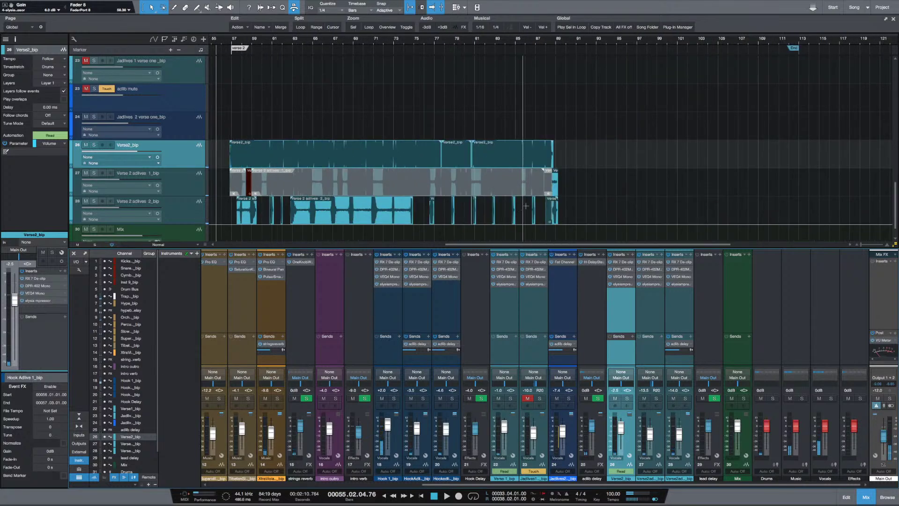
click(542, 205)
key(e)
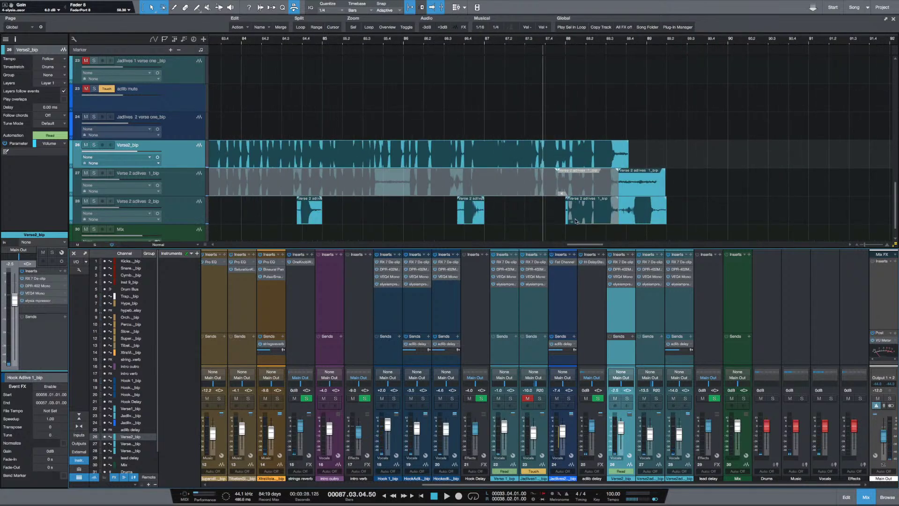
click(594, 218)
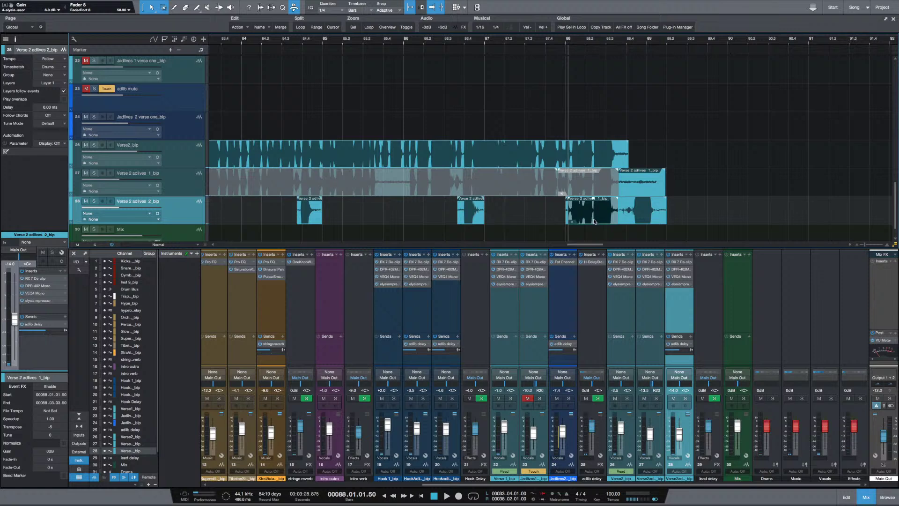
key(6)
click(584, 221)
click(601, 217)
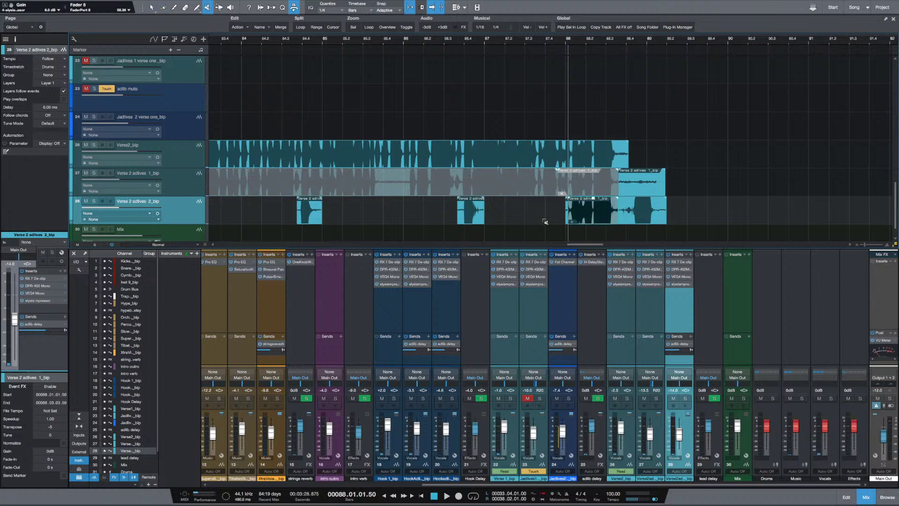
click(587, 189)
click(530, 192)
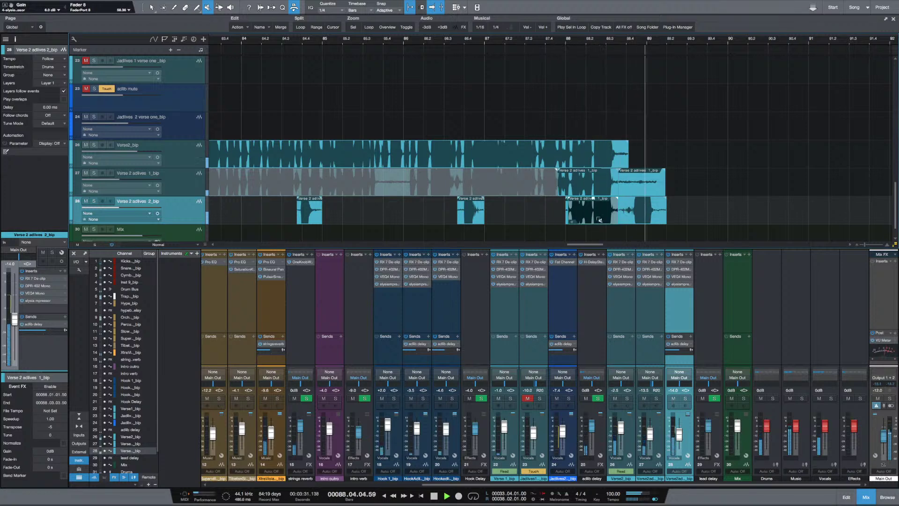
key(space)
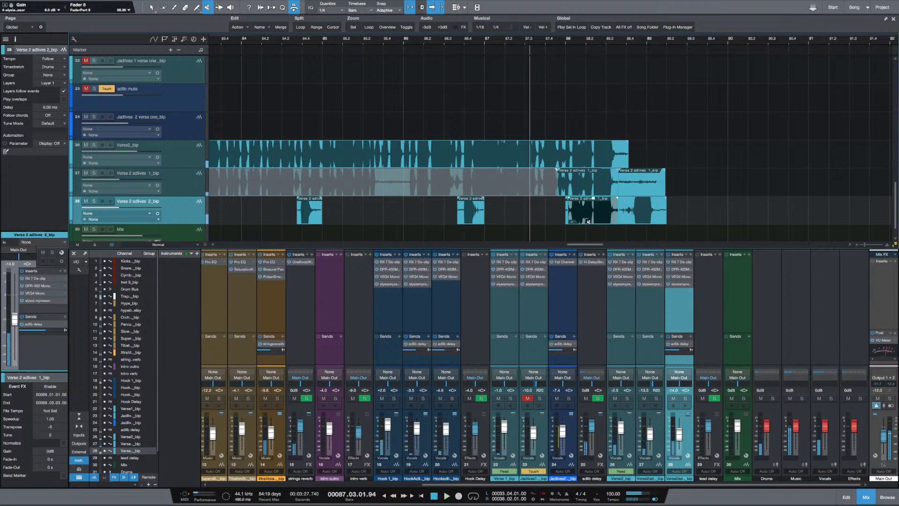
Solo the second Verse 2 ad-lib track to hear its clip at bar 88, stop playback, and clear the solo
key(1)
click(552, 223)
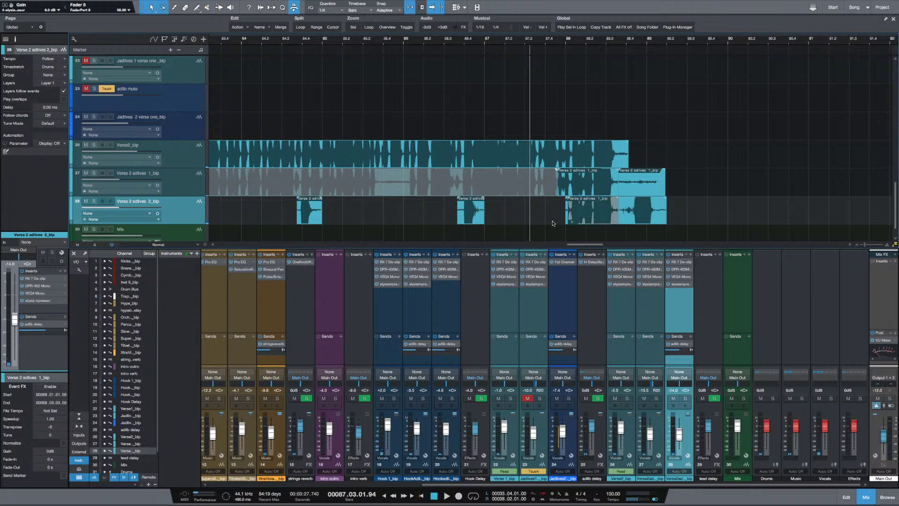
click(603, 221)
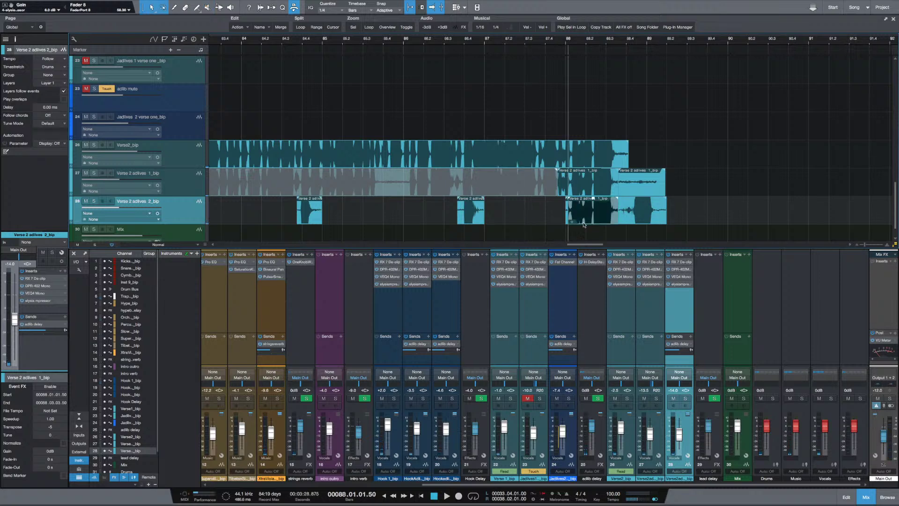
click(94, 202)
key(space)
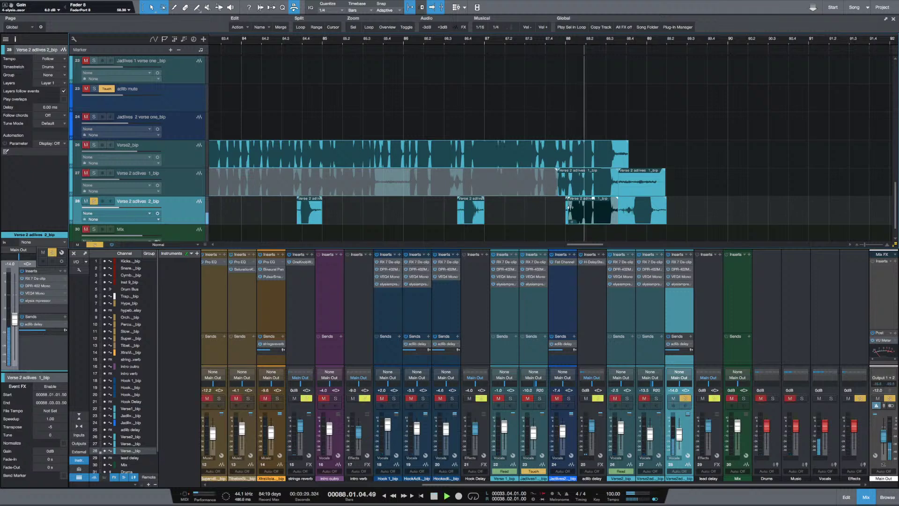
key(space)
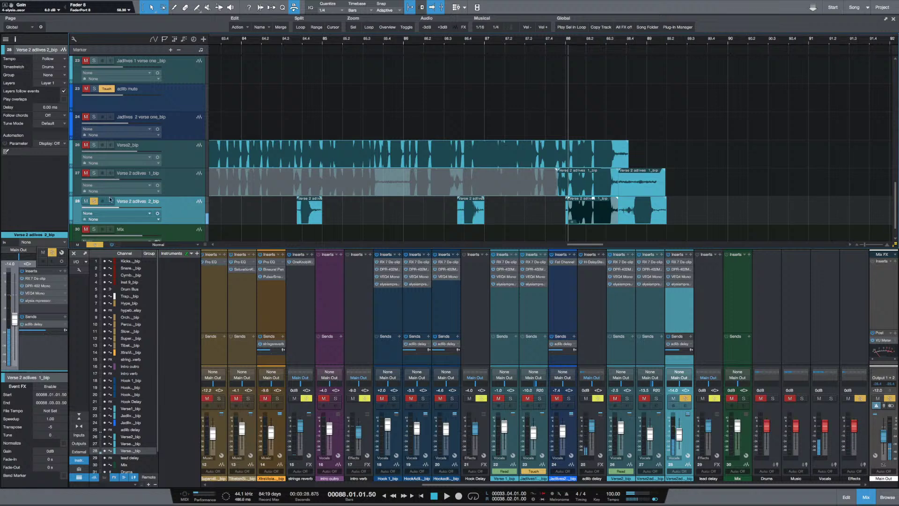
click(94, 202)
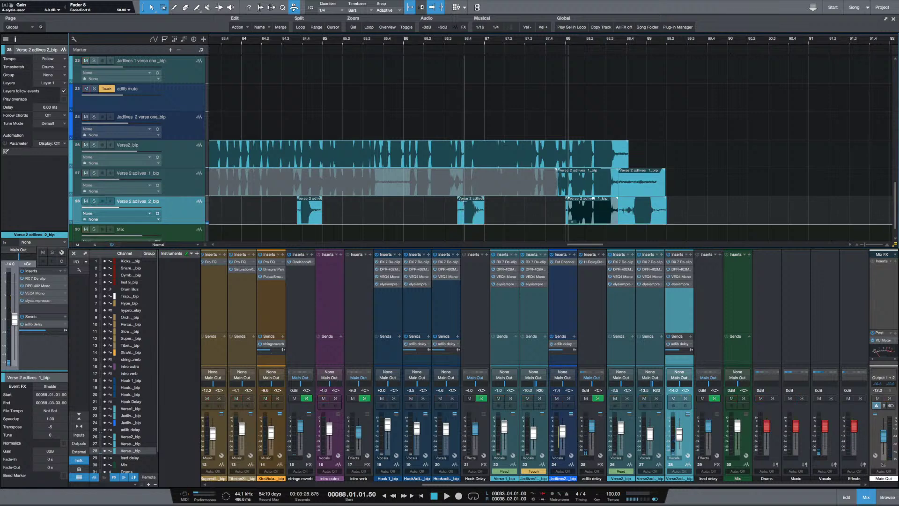
Place the playback position just before verse 2 and insert the bx_townhouse Buss Compressor on the Main Out channel
key(w)
key(w)
key(w)
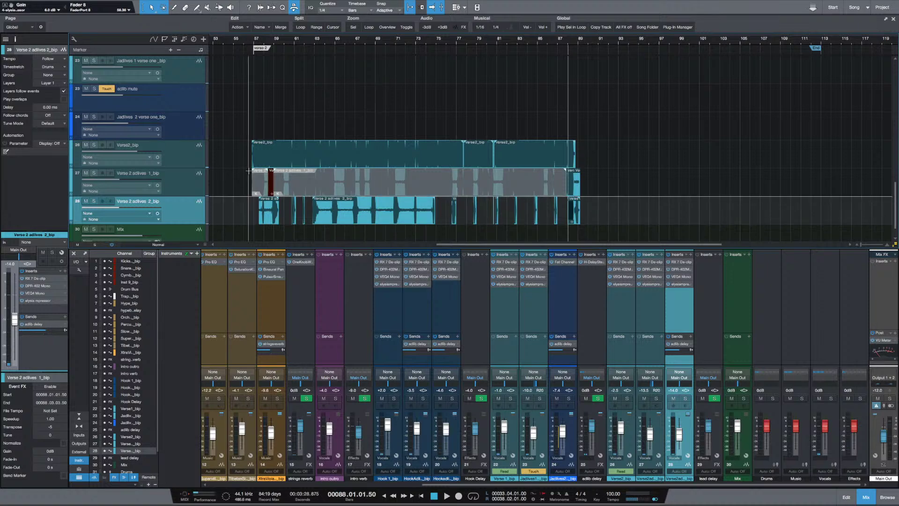
click(249, 168)
key(w)
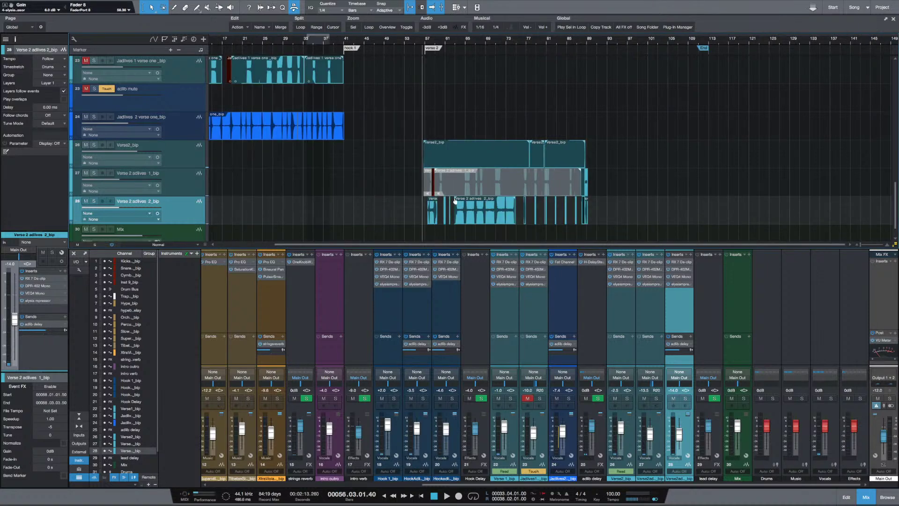
key(e)
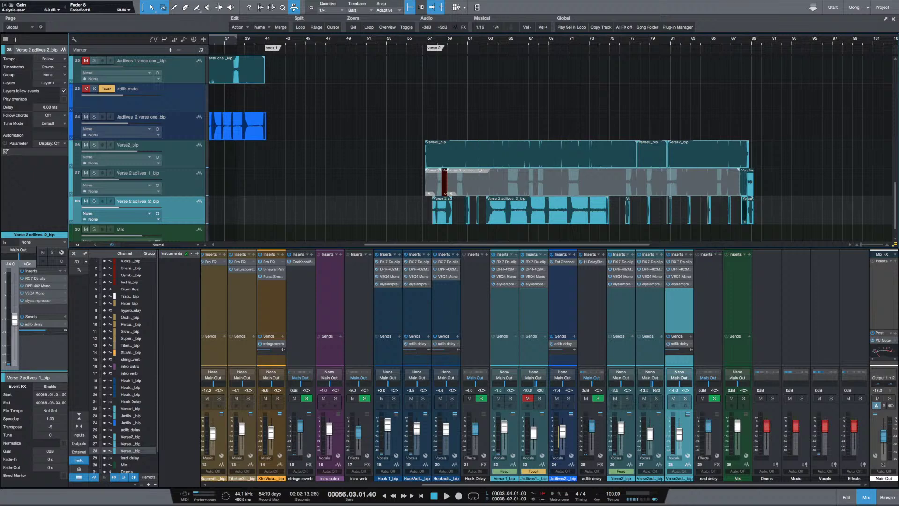
click(895, 262)
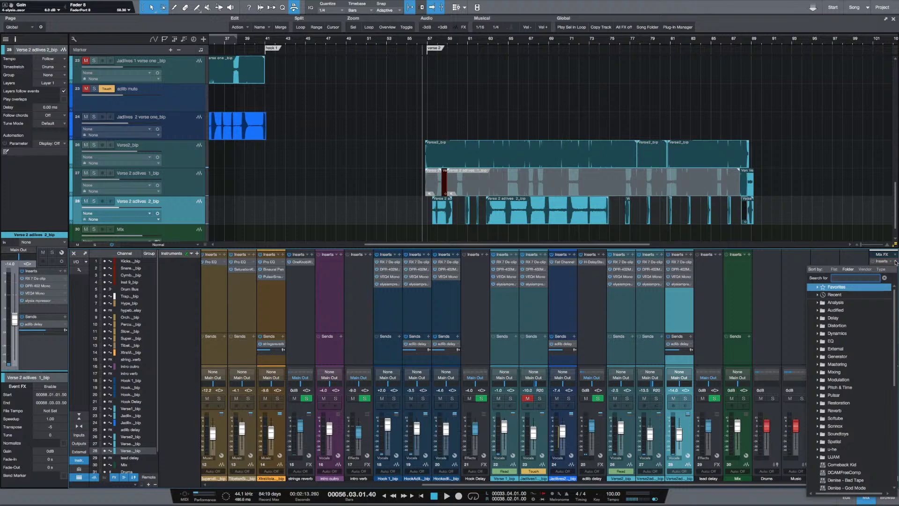
text(town)
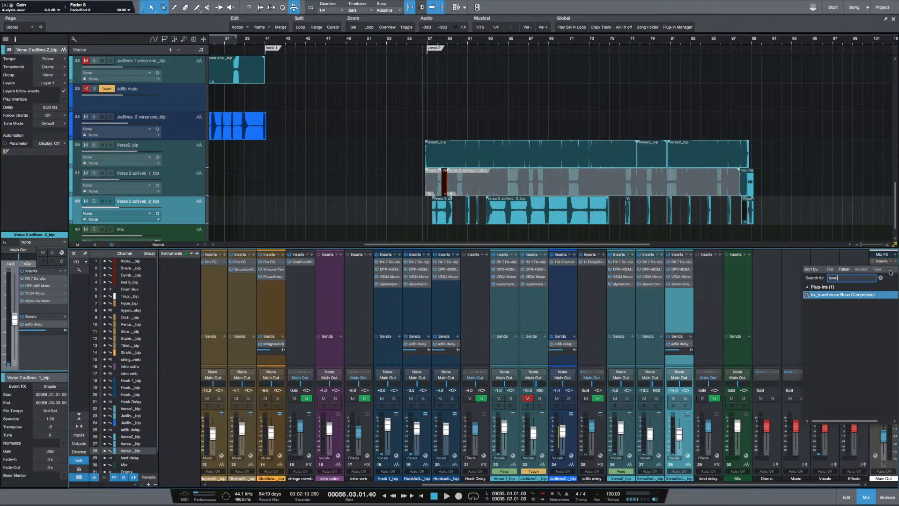
key(Return)
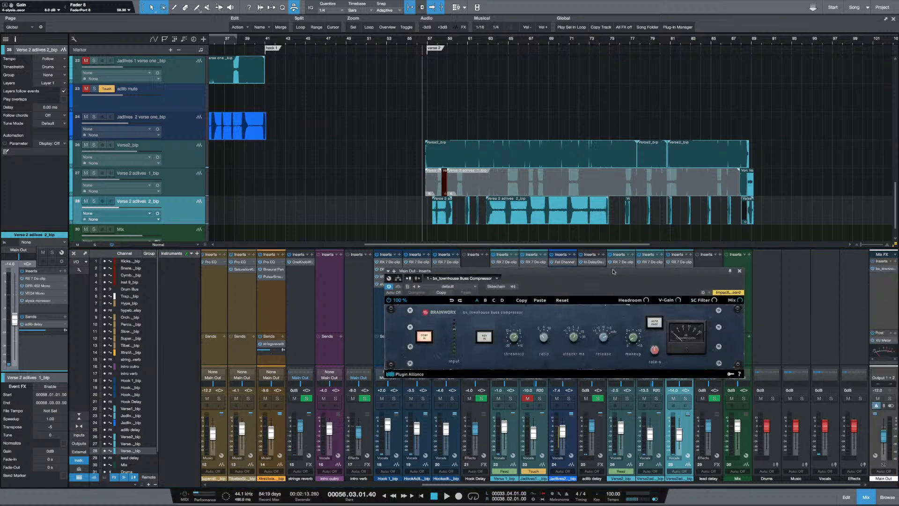
Set the SC Filter of the bus compressor on Main Out to about 160 Hz, and play the opening of verse 2
drag(614, 268, 638, 269)
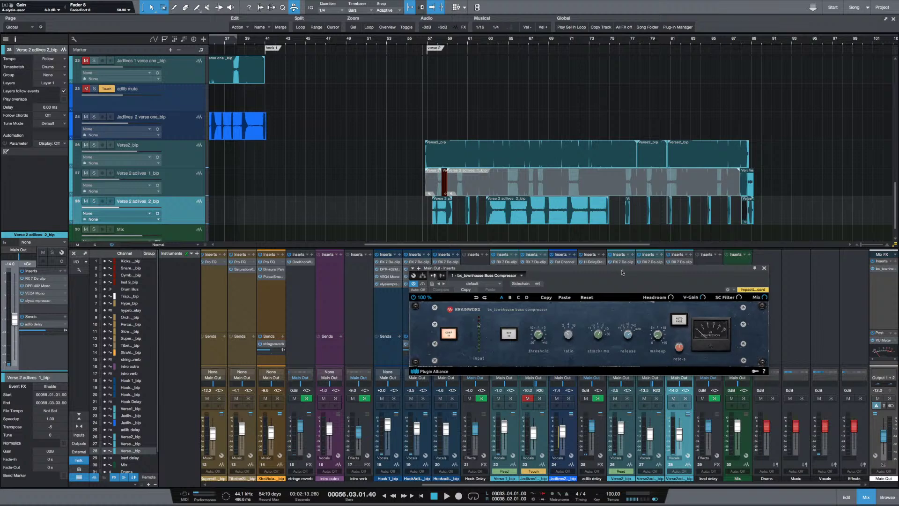
drag(625, 275, 631, 282)
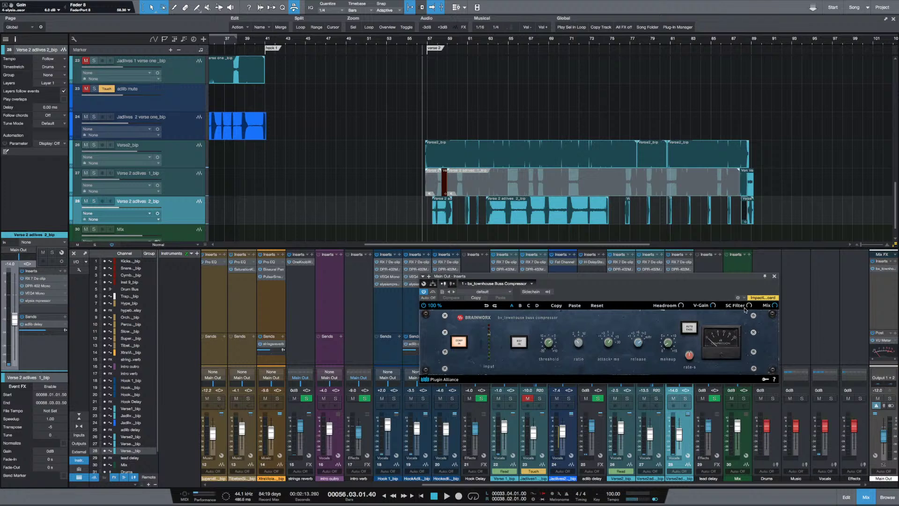
drag(747, 307, 747, 297)
drag(747, 296, 747, 296)
key(space)
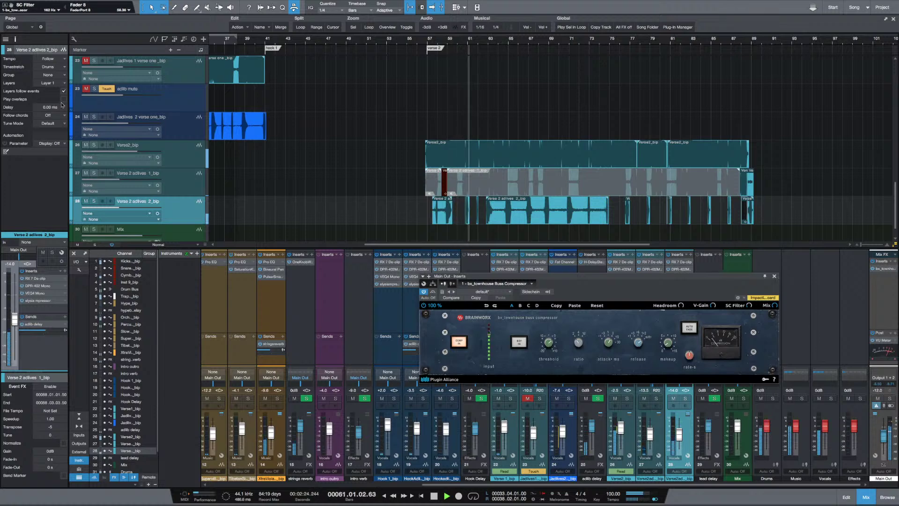
key(space)
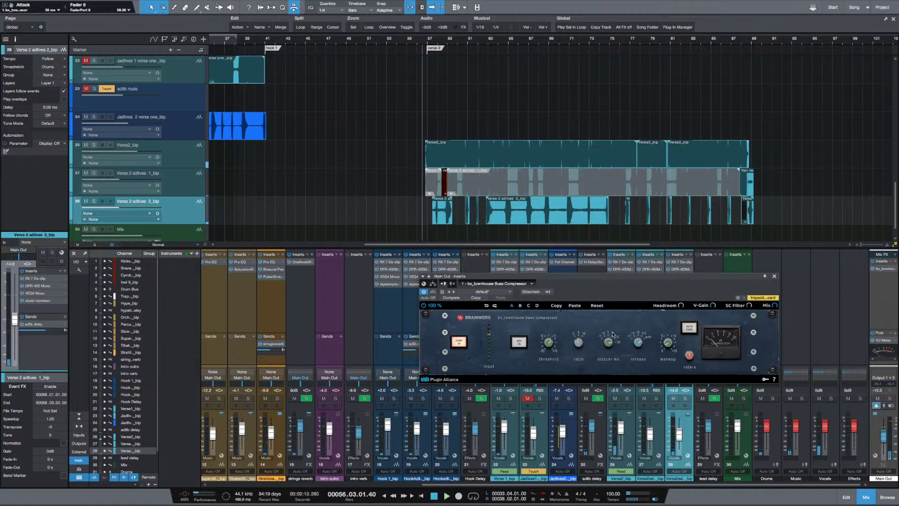
Adjust the bus compressor's makeup and set its Threshold to -3.0 dB with a short playback check, and close the plug-in
mouse_move(636, 354)
mouse_move(671, 345)
scroll(671, 345, up, 2)
mouse_move(550, 350)
key(space)
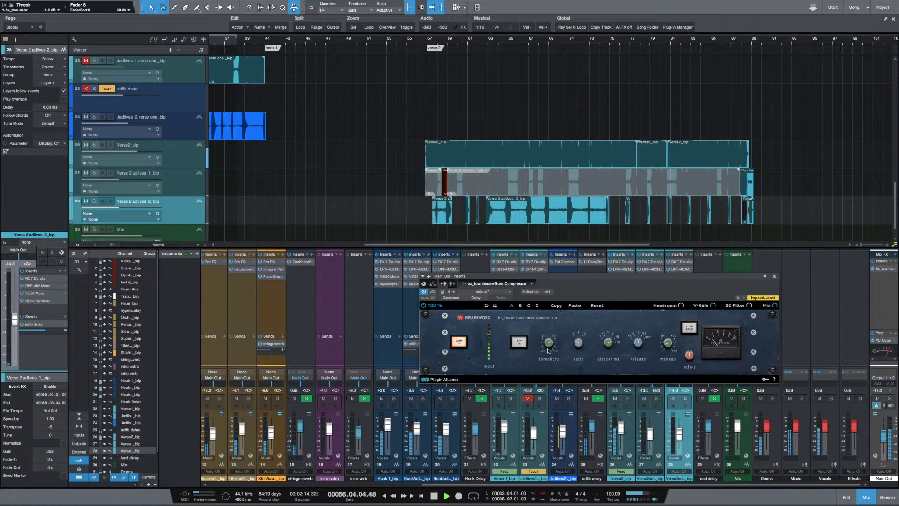
key(space)
scroll(548, 349, down, 3)
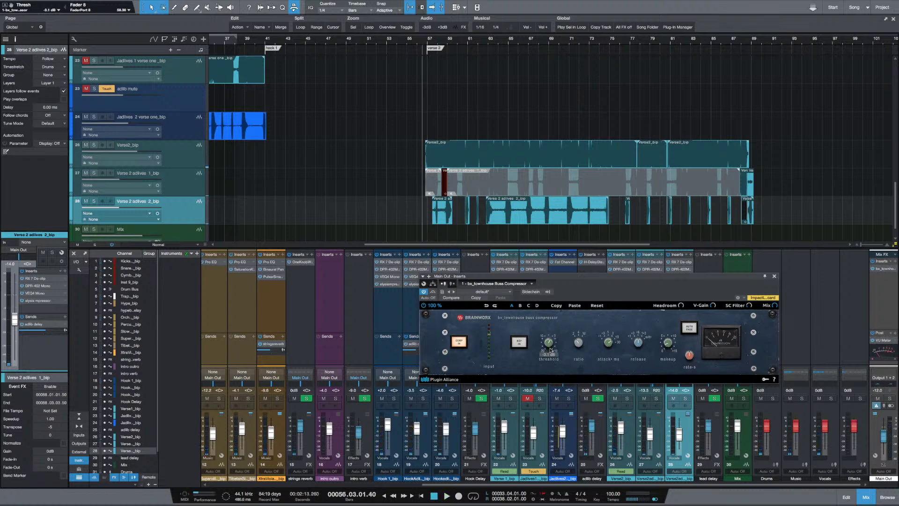
scroll(550, 348, up, 1)
key(Escape)
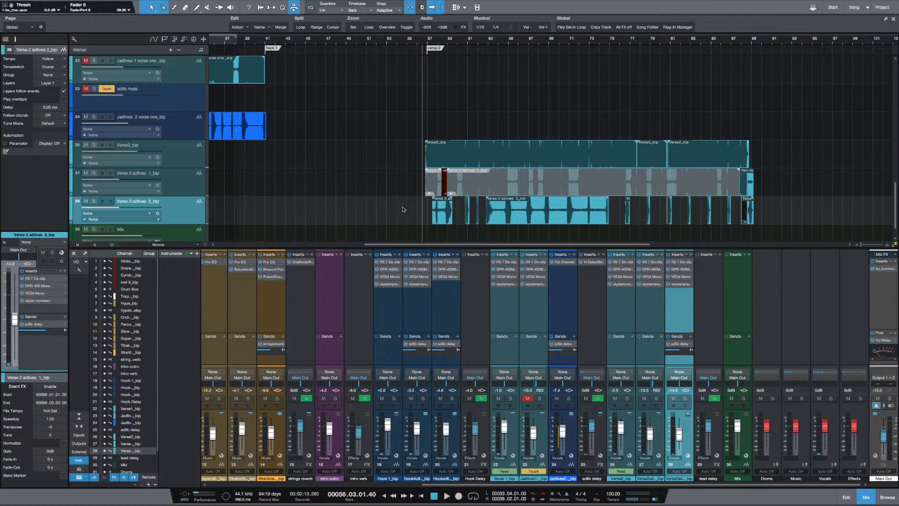
Bypass the bus compressor on Main Out and listen to the opening bars of verse 2 without it
key(Escape)
key(space)
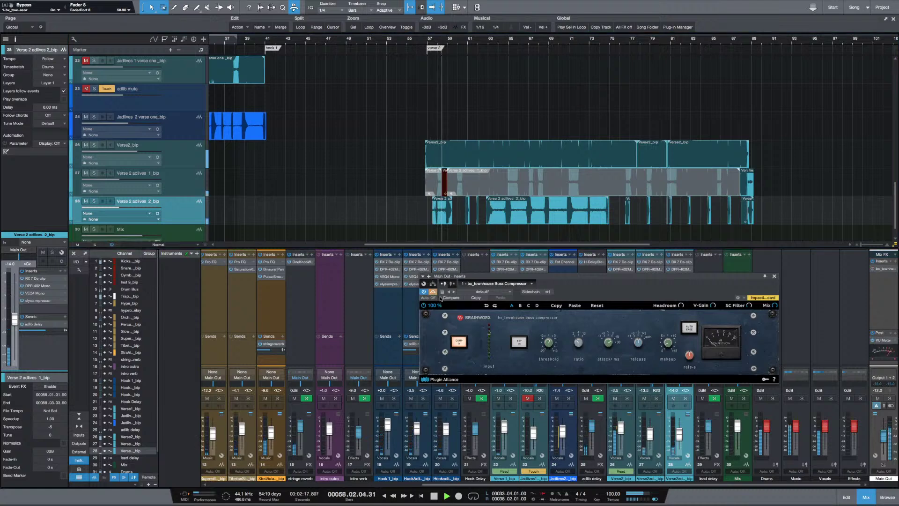
key(space)
Check the CPU load in the Performance Monitor during a short playback, and close the compressor window and the monitor
click(197, 494)
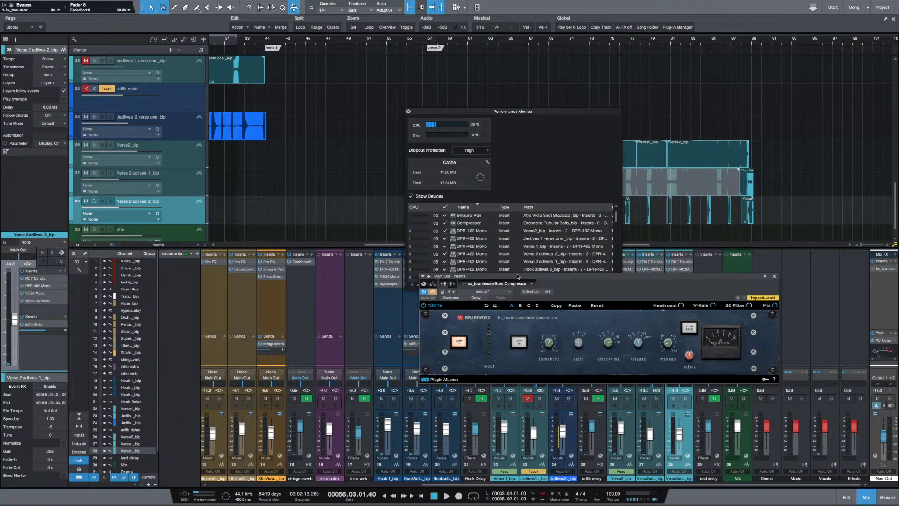
key(space)
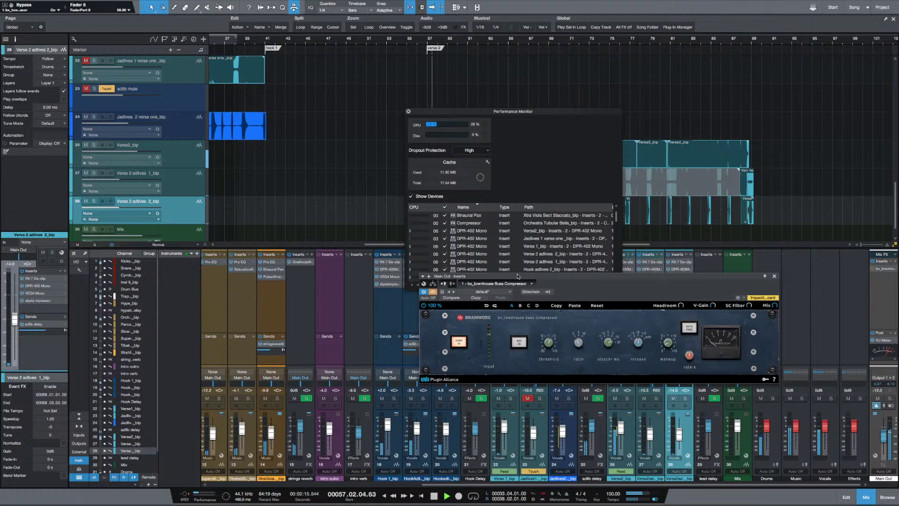
key(space)
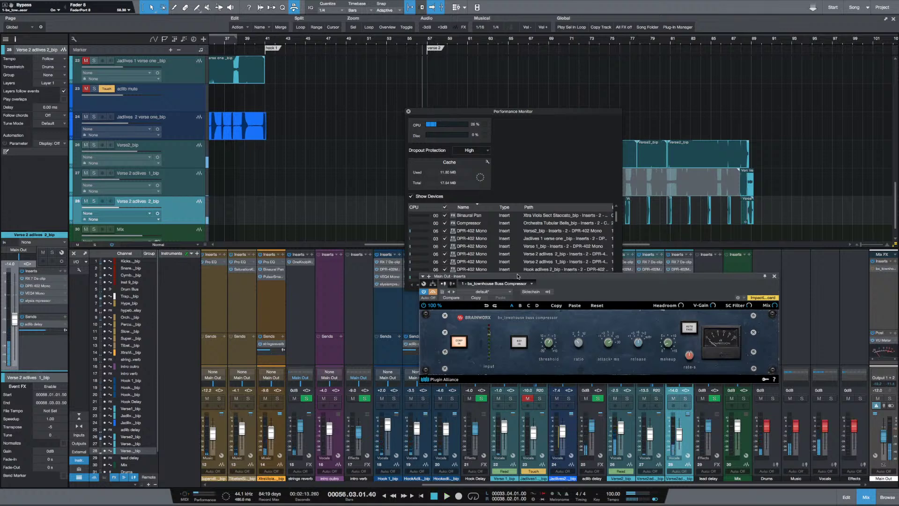
drag(552, 277, 490, 303)
click(713, 304)
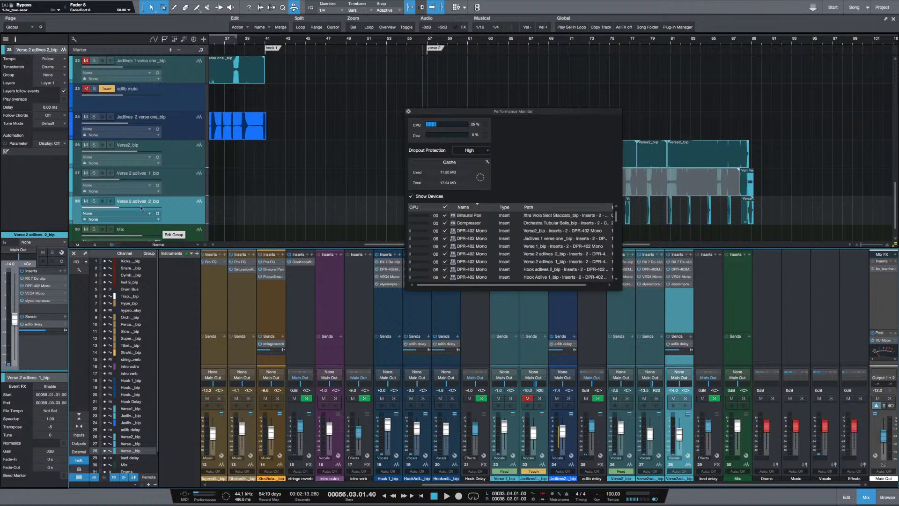
click(409, 112)
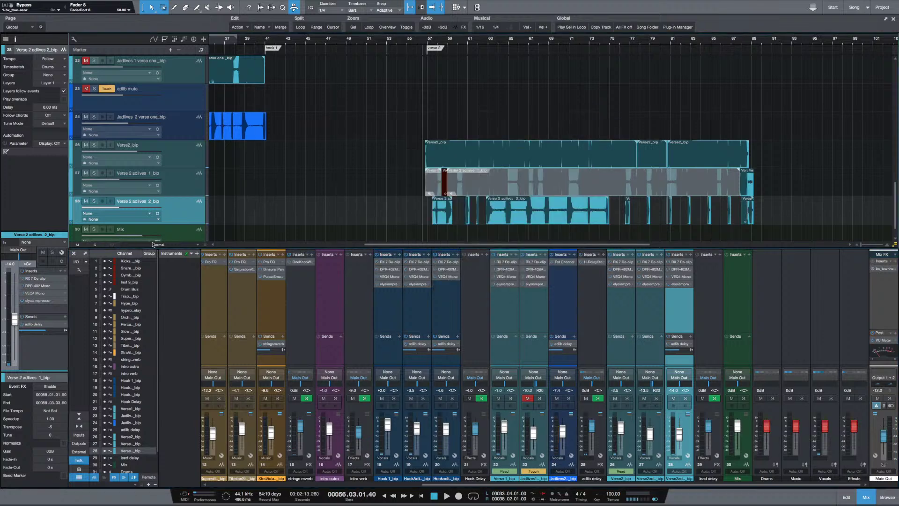
Play the opening of verse 2, stop, and zoom the arrangement in around the start of the verse
key(space)
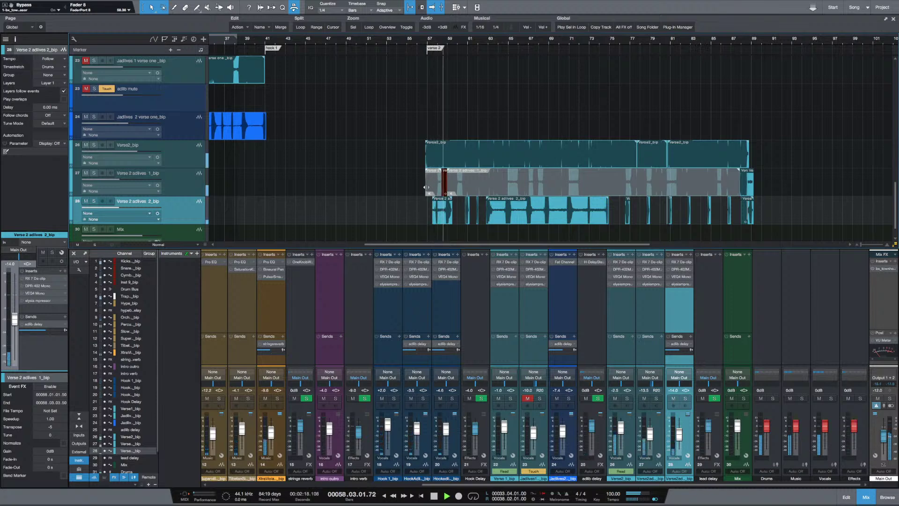
key(space)
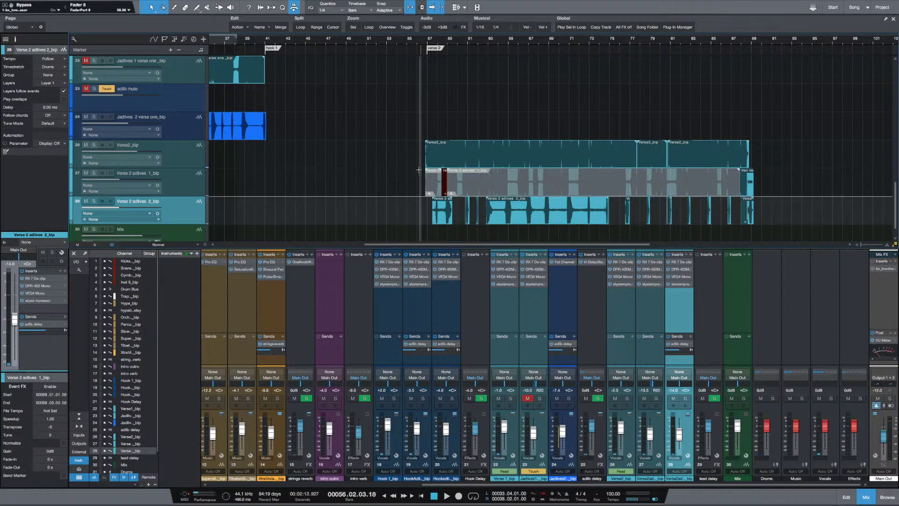
scroll(423, 174, up, 5)
scroll(426, 180, down, 5)
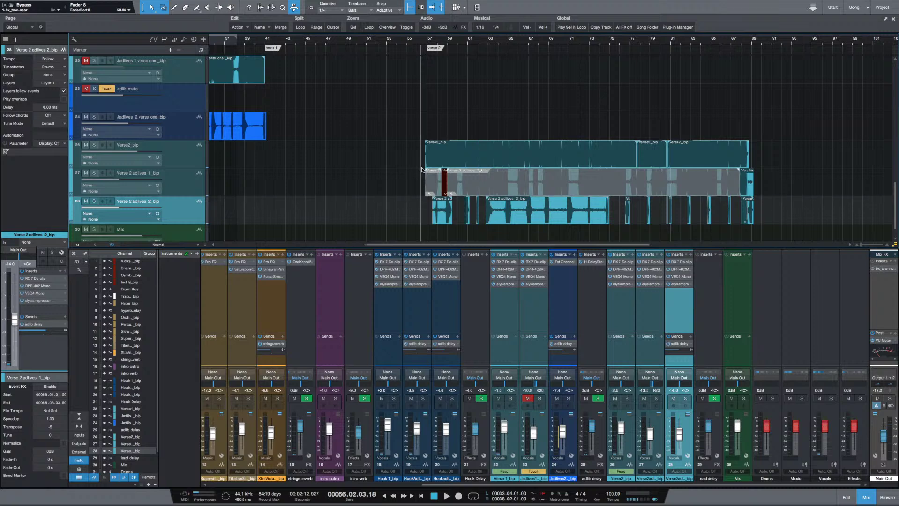
scroll(423, 172, up, 3)
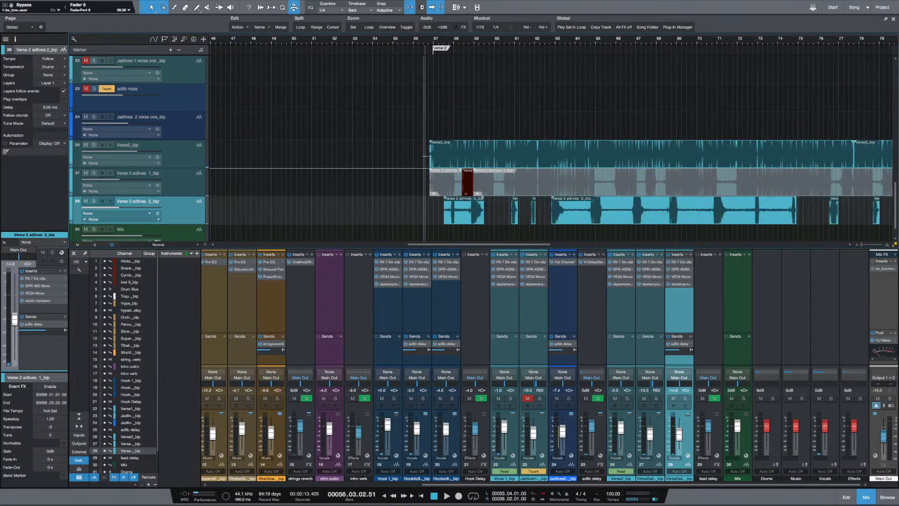
scroll(424, 160, up, 2)
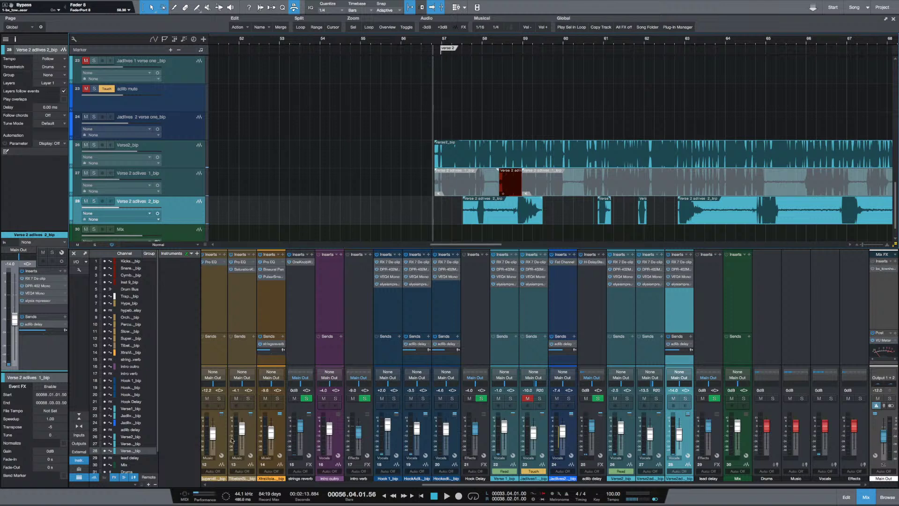
Look at the CPU load in the Performance Monitor again, and play verse 2 from bar 56
click(196, 494)
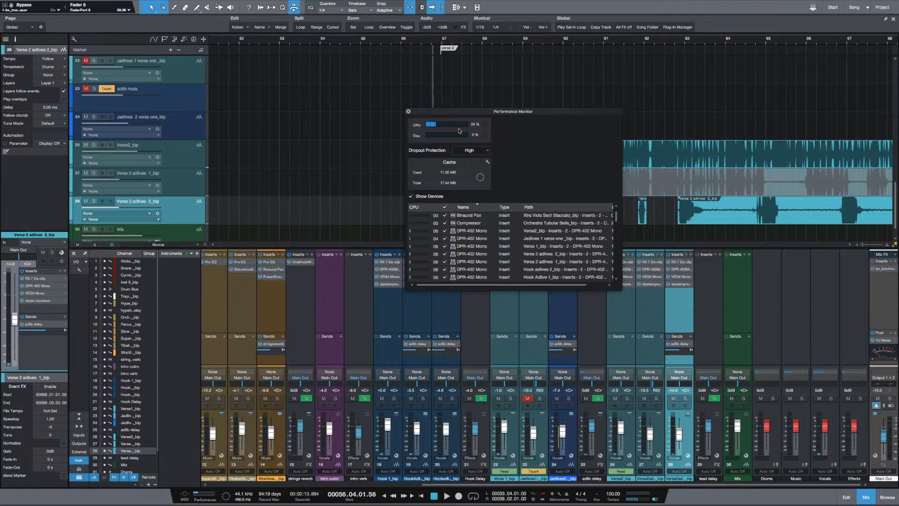
click(408, 113)
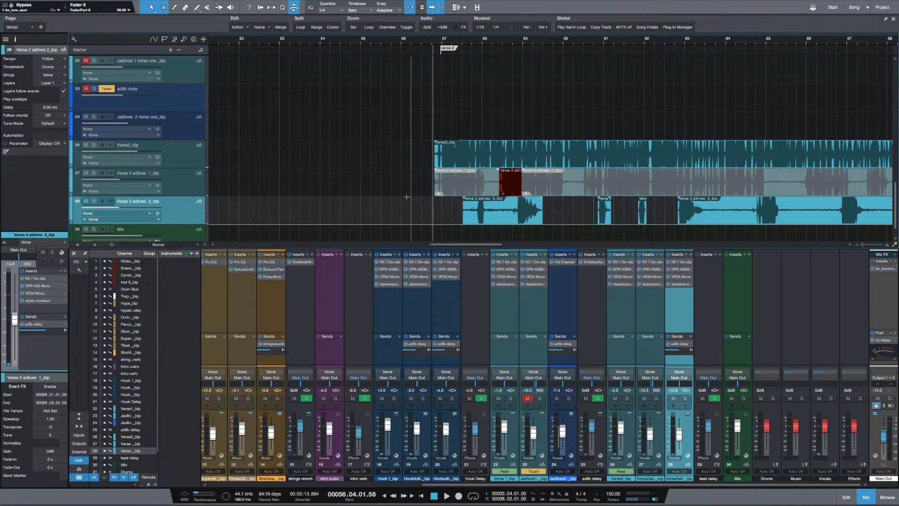
click(412, 151)
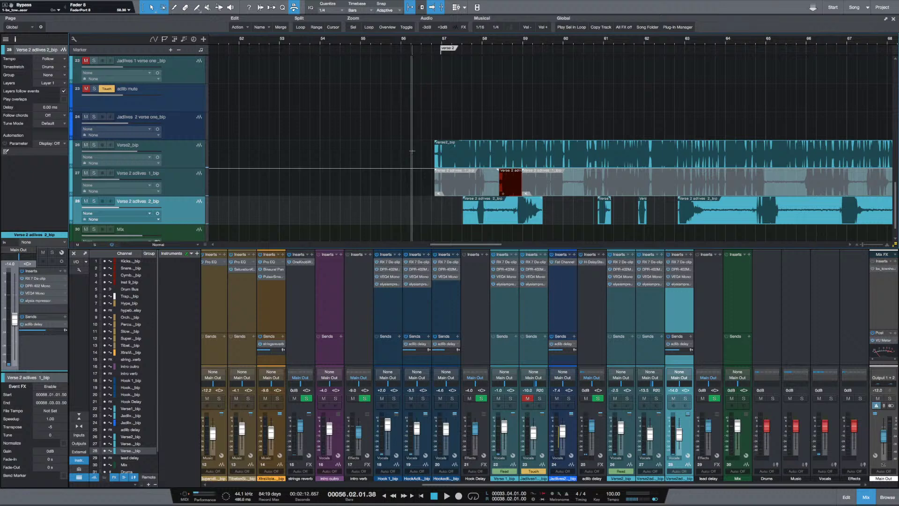
key(space)
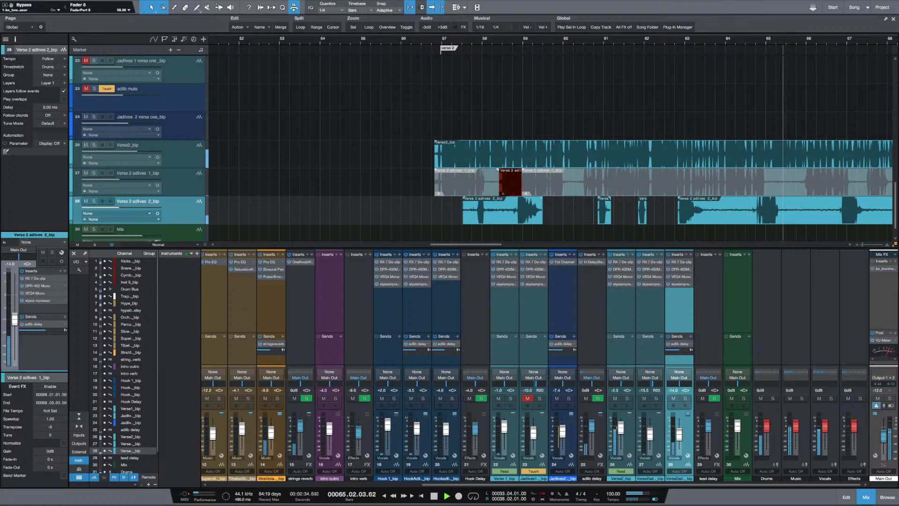
Reopen the bus compressor on Main Out, turn off its bypass, and set the Threshold to 0.0 dB during playback
click(885, 269)
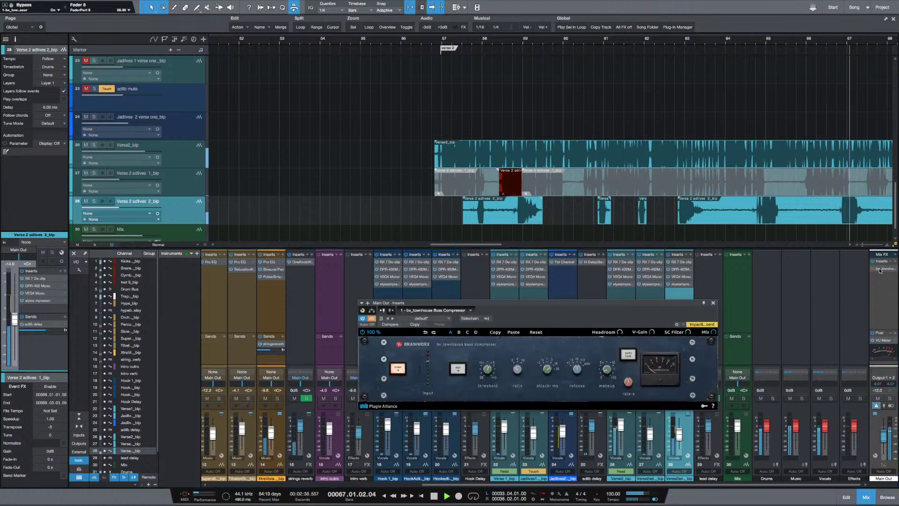
click(371, 319)
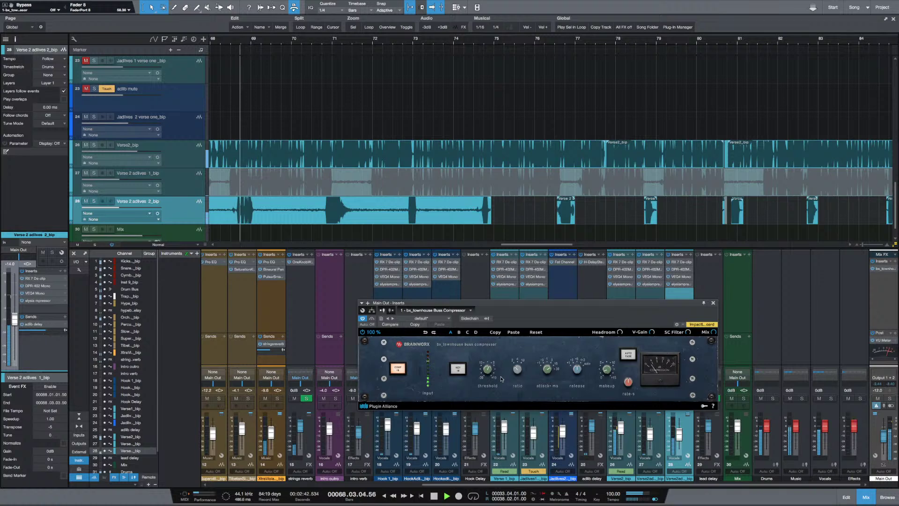
mouse_move(487, 372)
scroll(487, 372, up, 7)
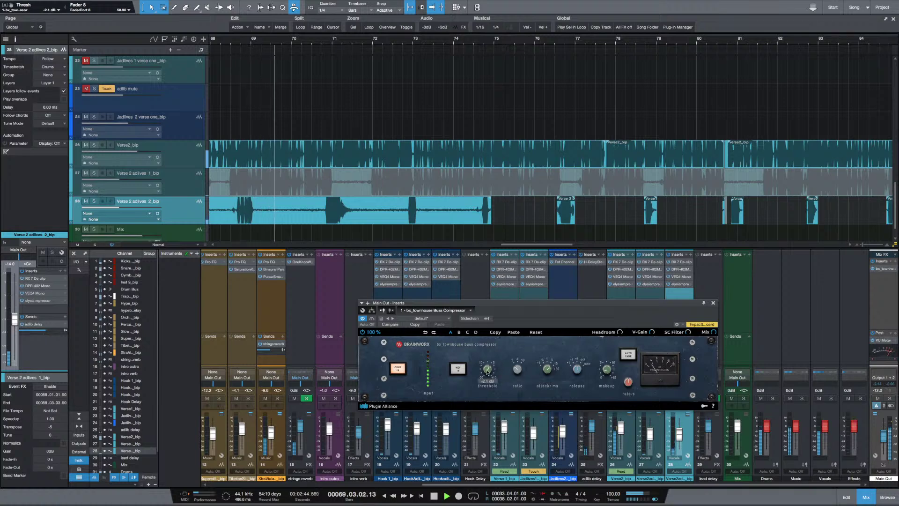
scroll(487, 372, up, 15)
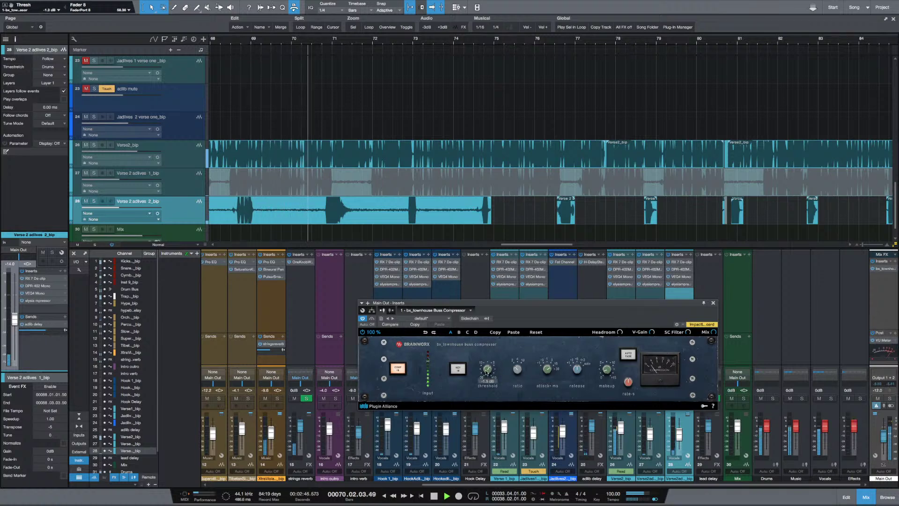
scroll(487, 371, up, 1)
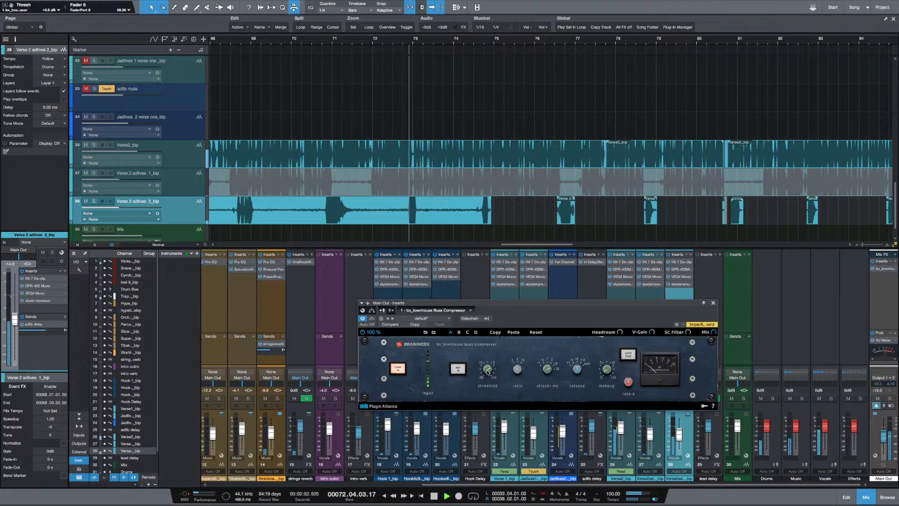
scroll(487, 372, down, 3)
scroll(489, 373, down, 1)
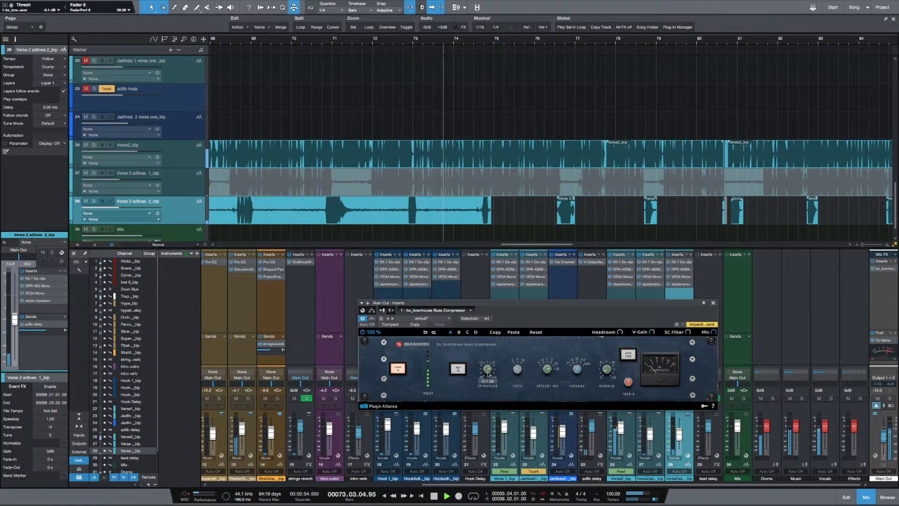
scroll(488, 373, down, 1)
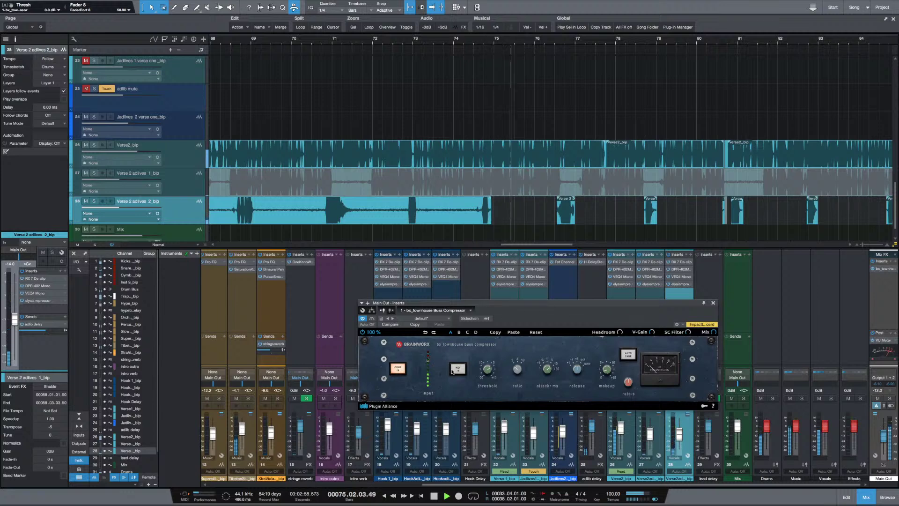
Compare the mix with Comp In switched off and back on, and move the compressor window clear of the mixer faders
click(398, 369)
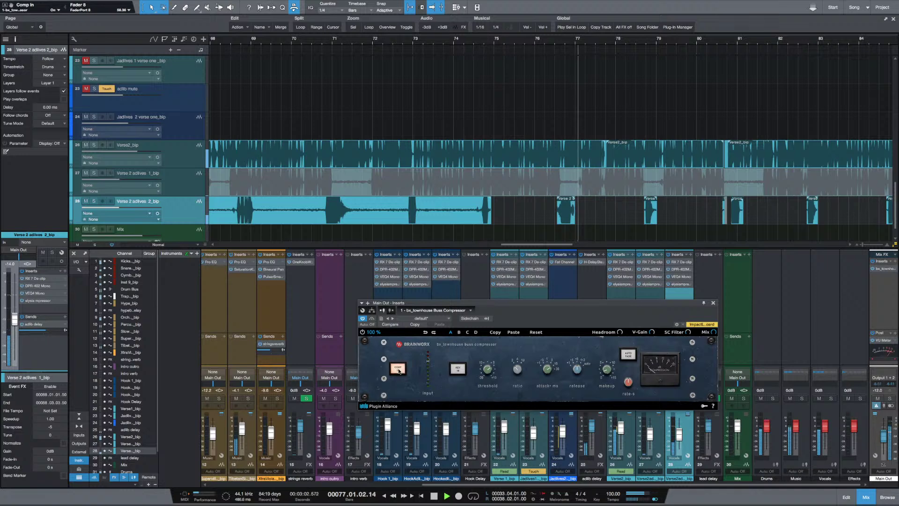
click(398, 369)
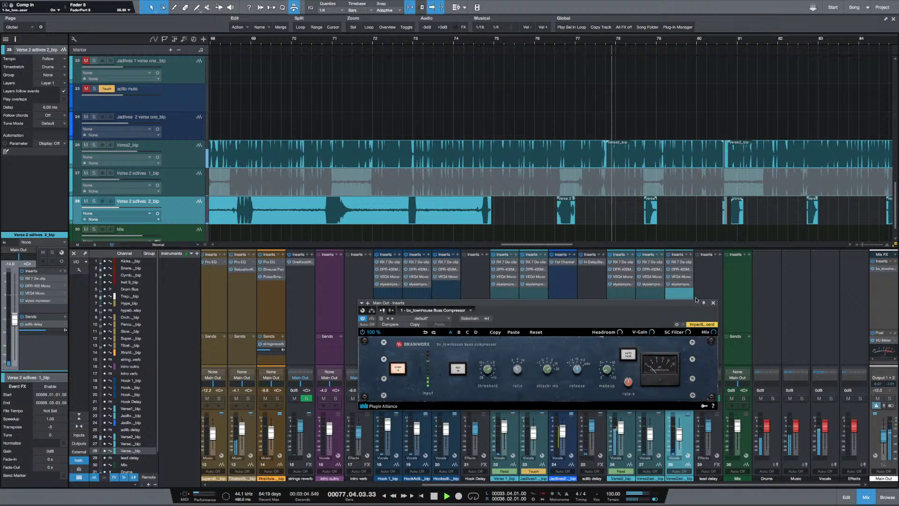
drag(664, 304, 678, 298)
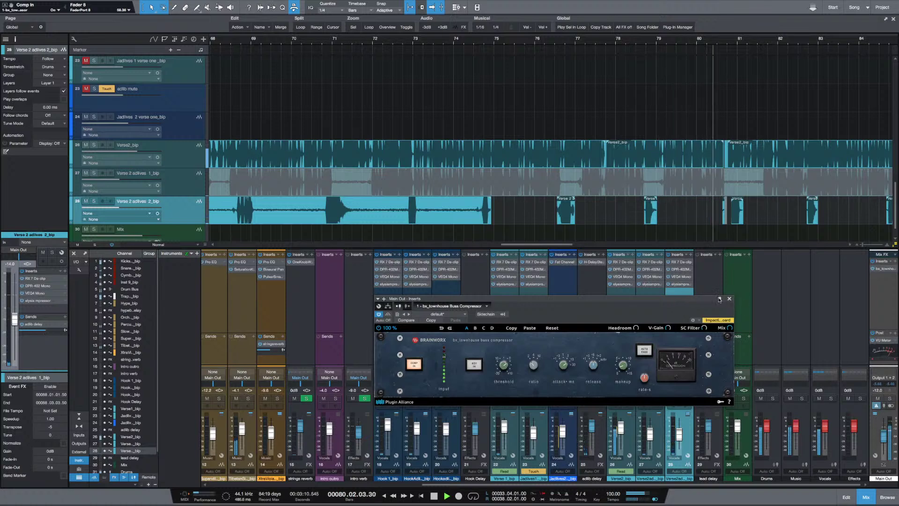
drag(687, 298, 530, 179)
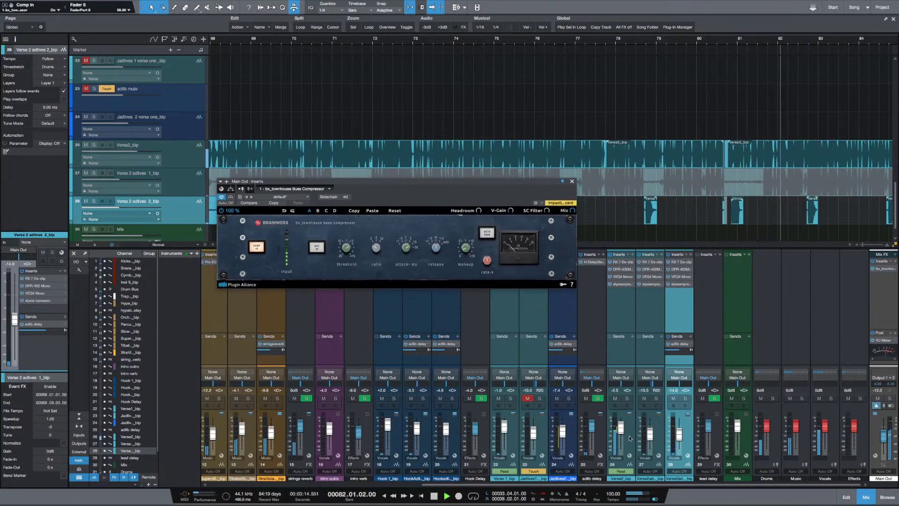
Open the elysia mpressor on Verse2_bip during playback, fine-tune its output Gain, and close the plug-in
click(623, 273)
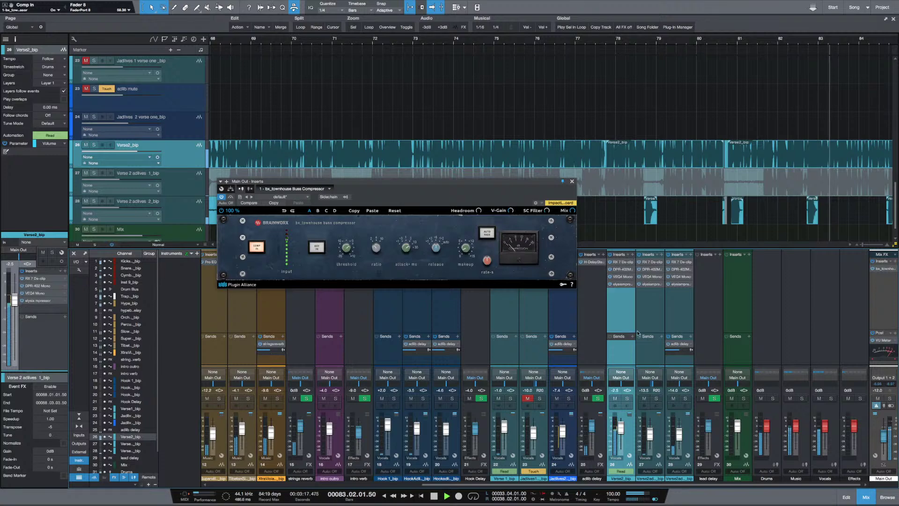
click(622, 283)
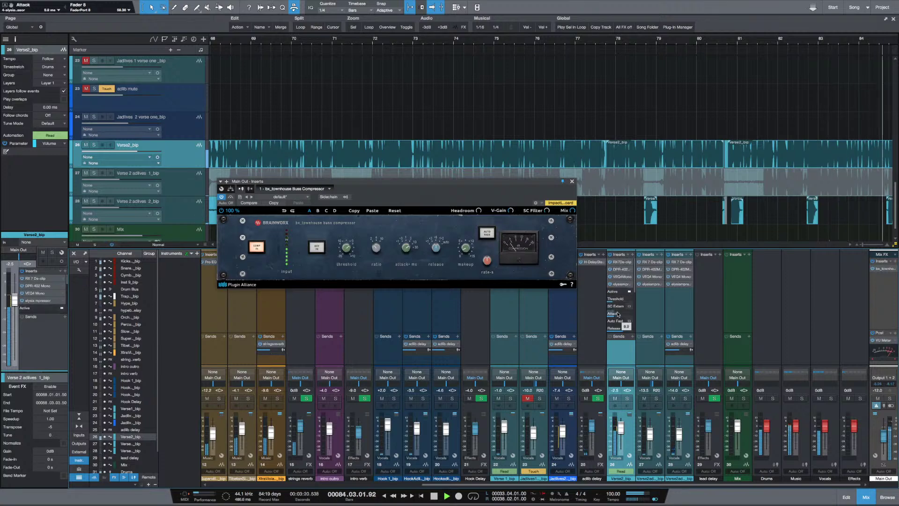
double_click(625, 284)
drag(614, 362, 617, 368)
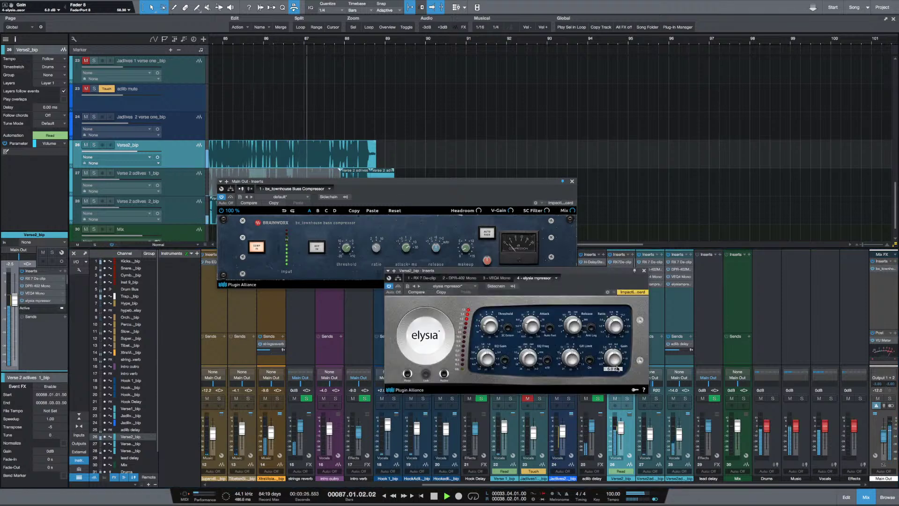
click(645, 272)
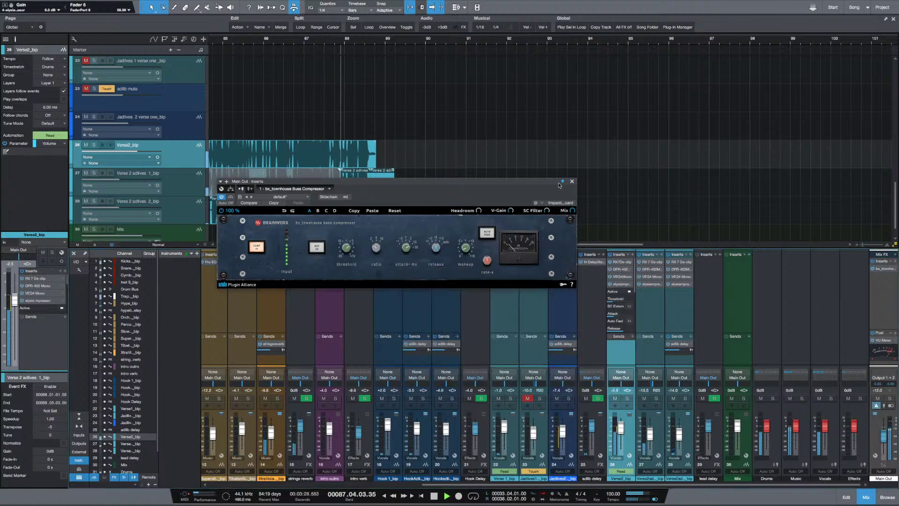
Stop playback and close the bus compressor on Main Out, with all of verse 2 in view
drag(542, 185, 675, 280)
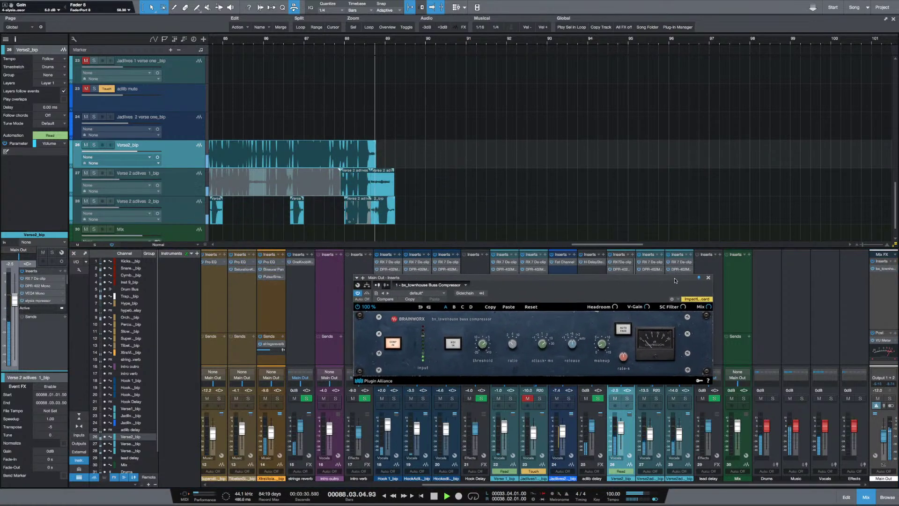
key(space)
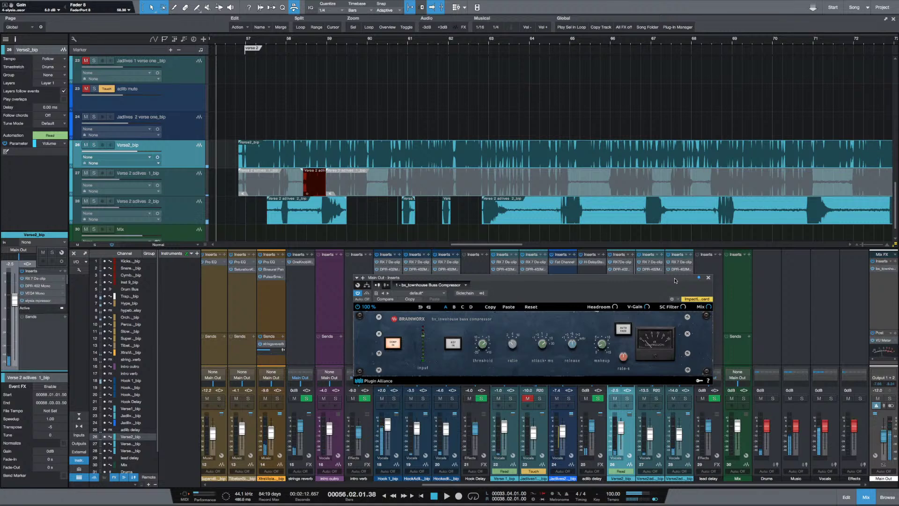
key(w)
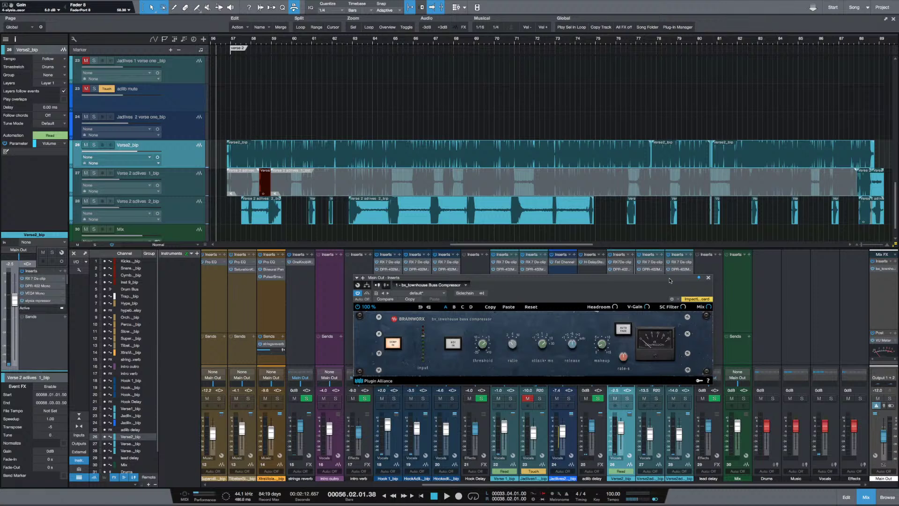
click(708, 277)
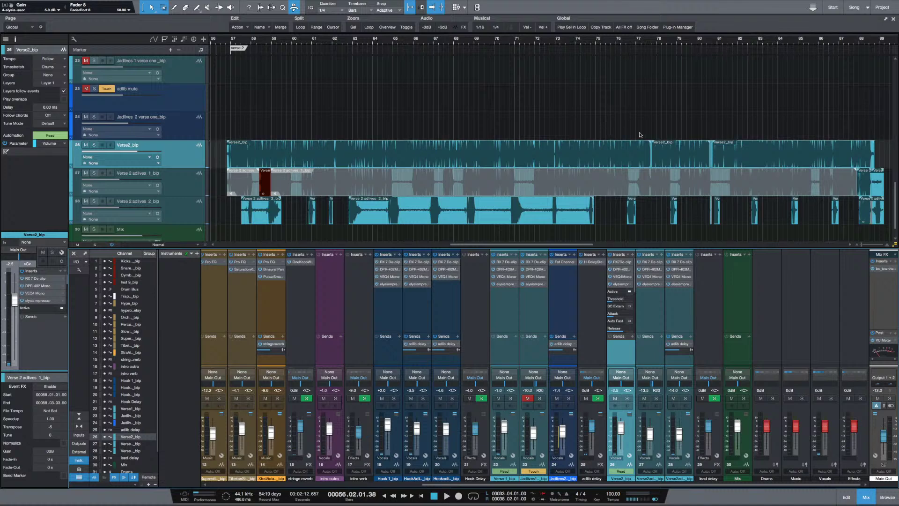
Play the song from the beginning into verse 1, show the whole arrangement, and stop
key(Home)
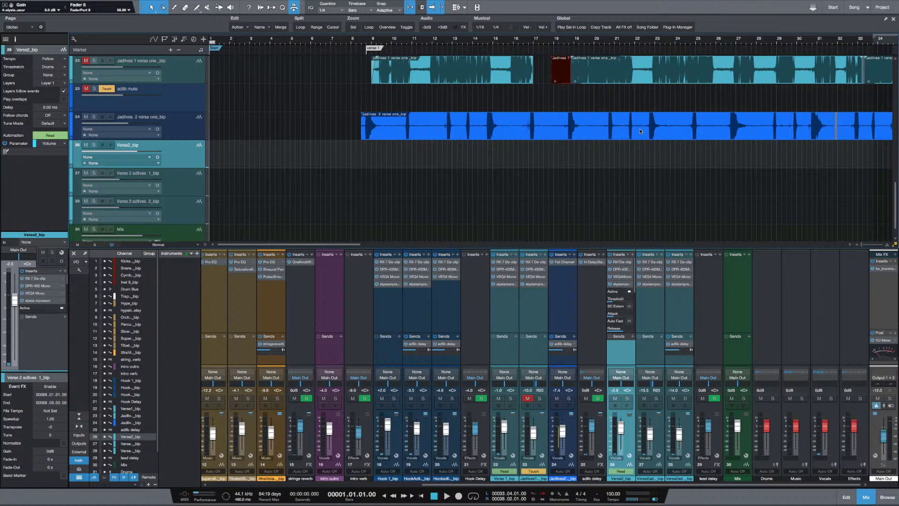
key(space)
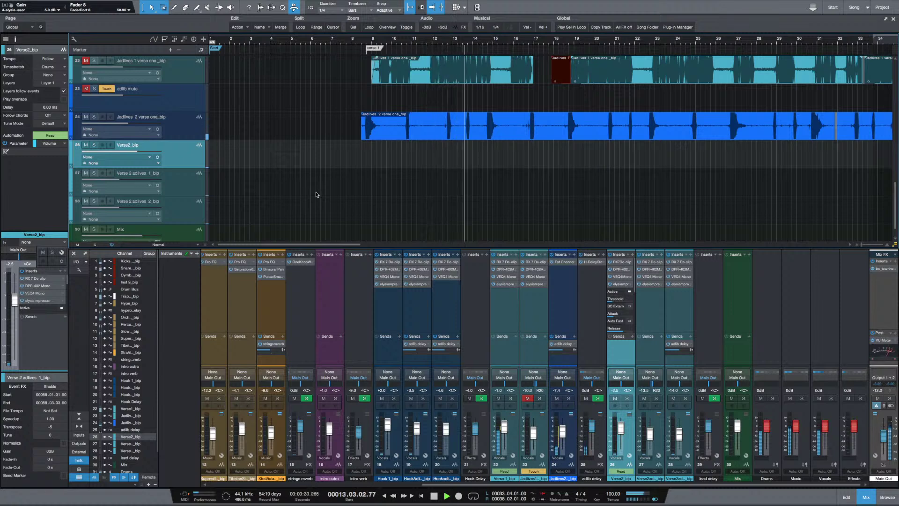
key(w)
key(w)
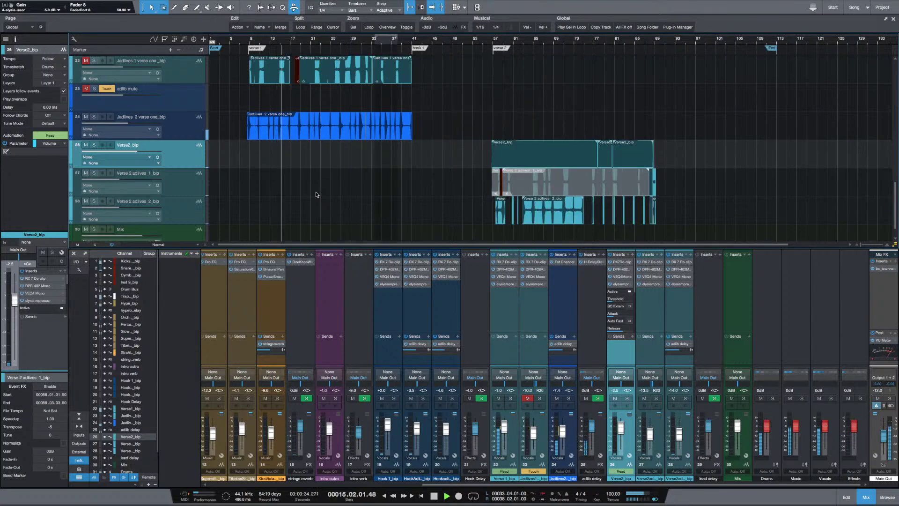
key(space)
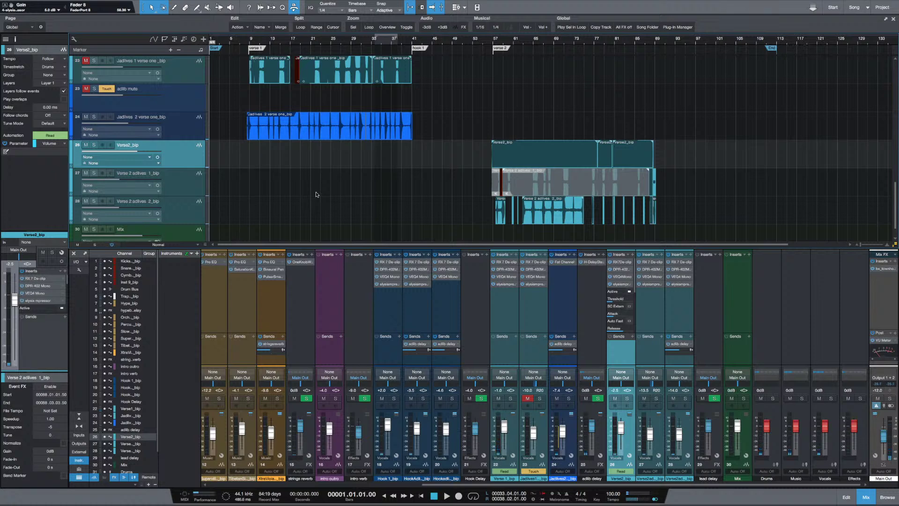
Unmute the greyed-out events on Verse 2 adlives 1_bip with the Mute tool, and return to the Arrow tool
click(183, 182)
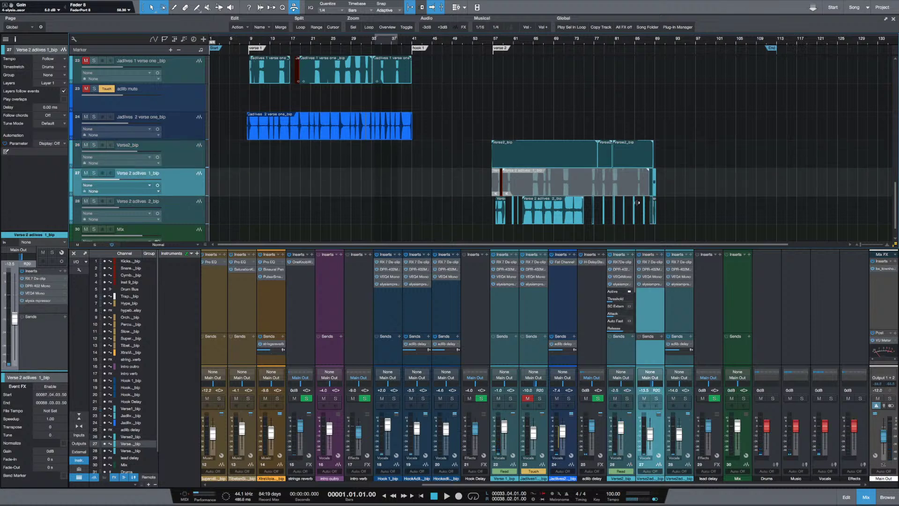
click(602, 190)
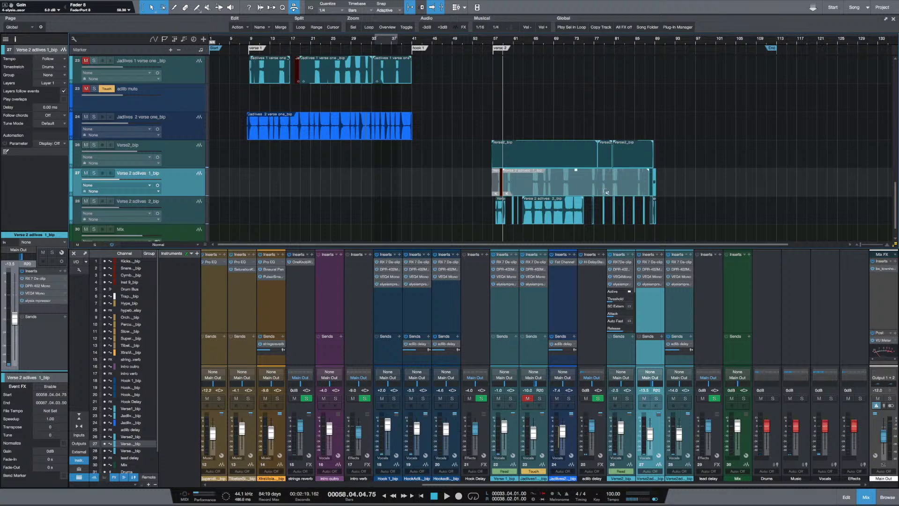
key(6)
click(604, 191)
click(497, 192)
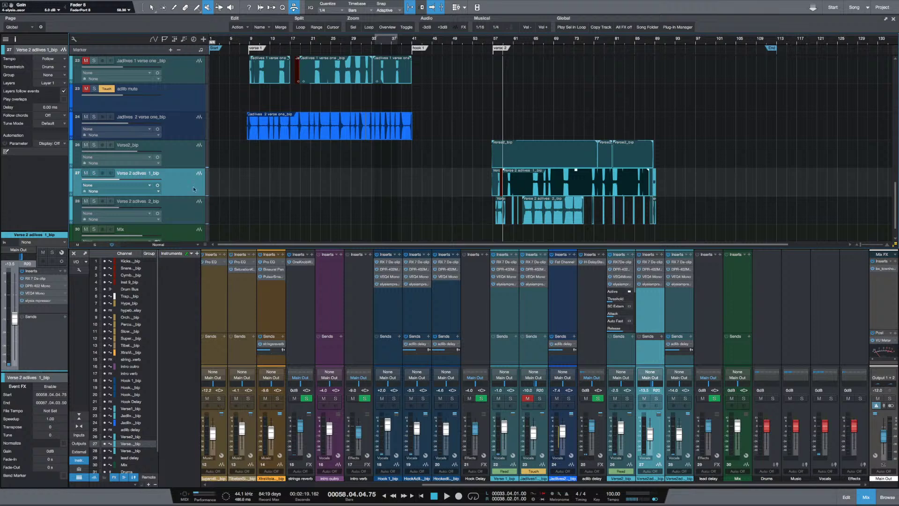
key(1)
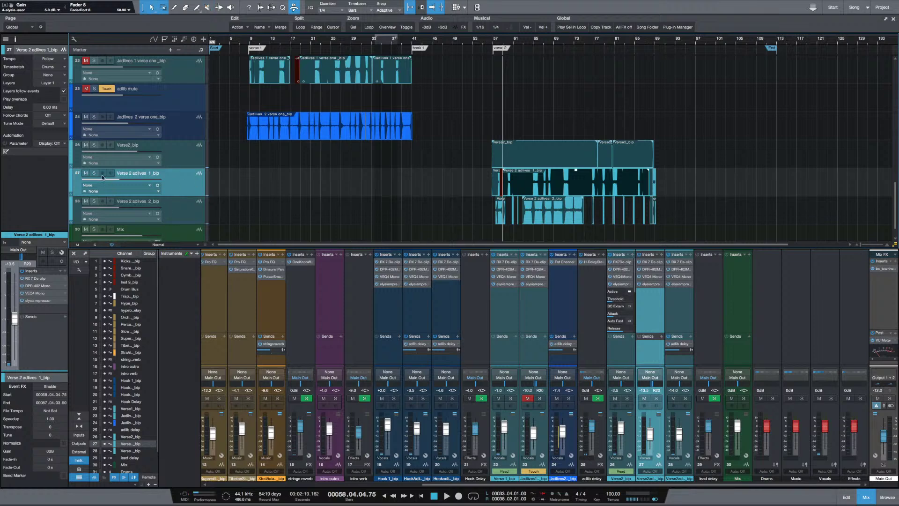
Mute the Verse 2 adlives 1_bip track and, with its automation shown, place the playback position just before verse 2
click(85, 173)
key(a)
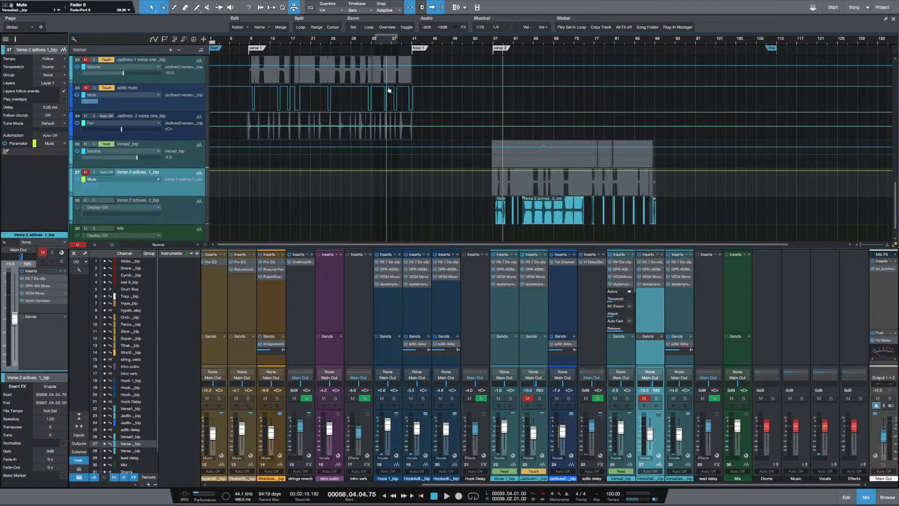
click(489, 177)
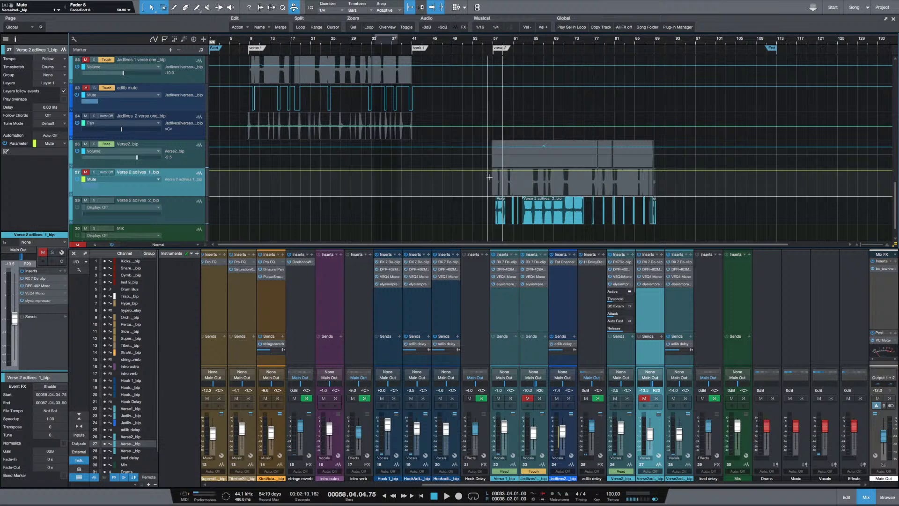
scroll(487, 177, up, 4)
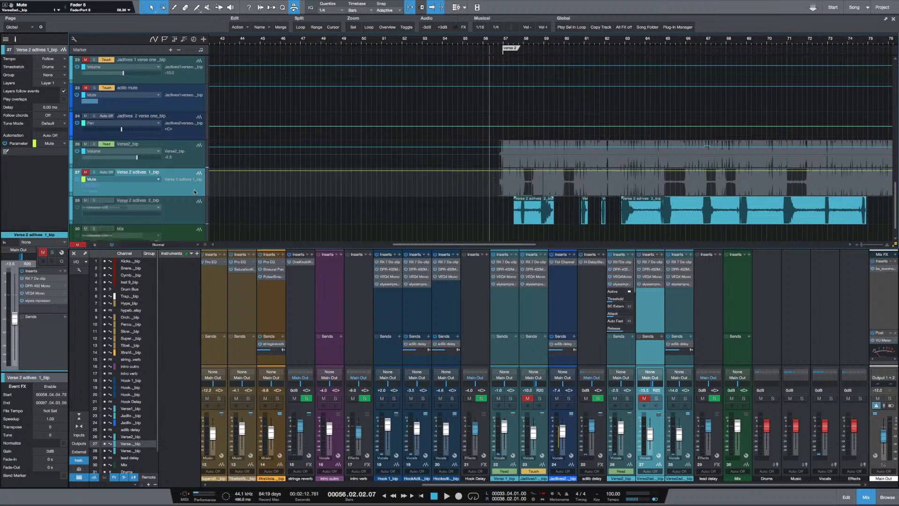
key(a)
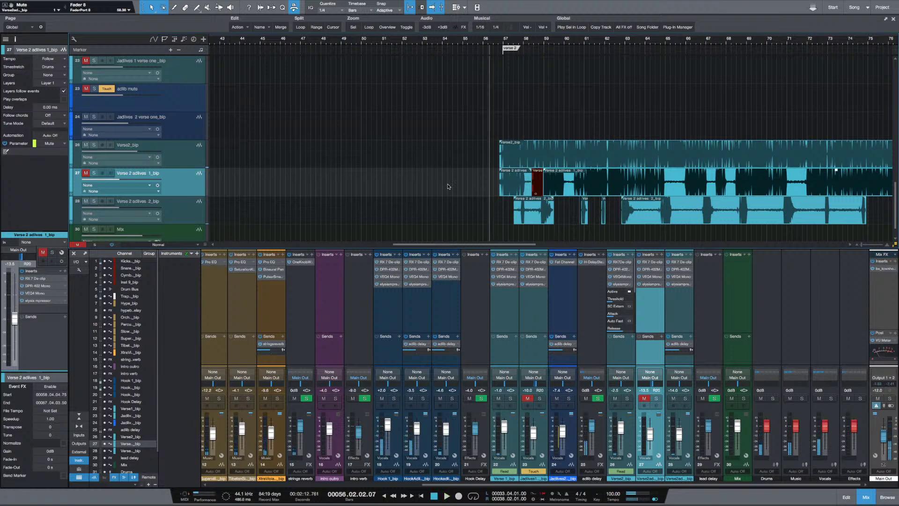
Toggle the mute of Verse 2 adlives 1_bip off and on again, and check its Mute automation lane
key(shift+m)
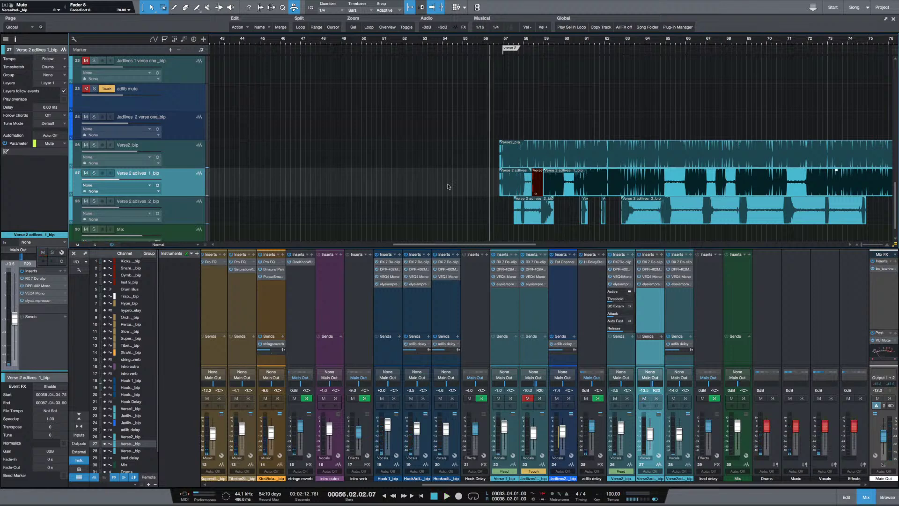
key(shift+m)
scroll(312, 195, down, 1)
scroll(312, 195, up, 3)
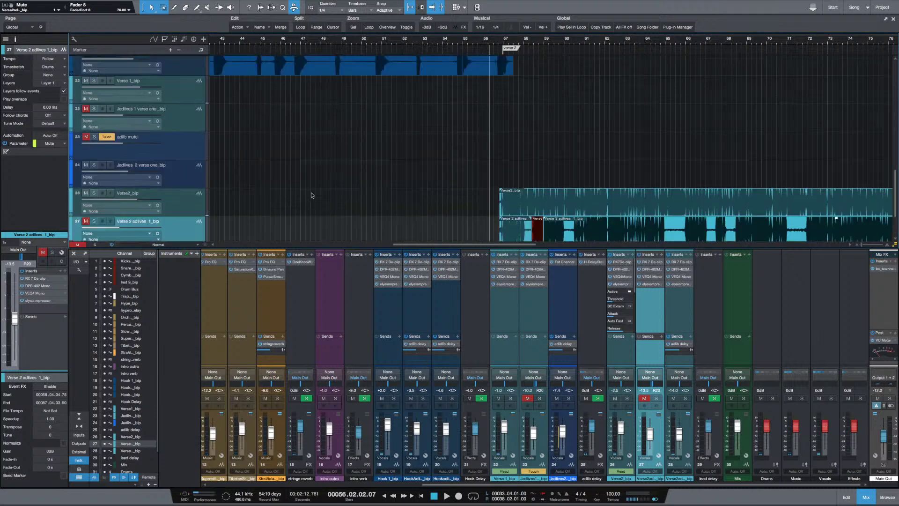
scroll(311, 194, down, 3)
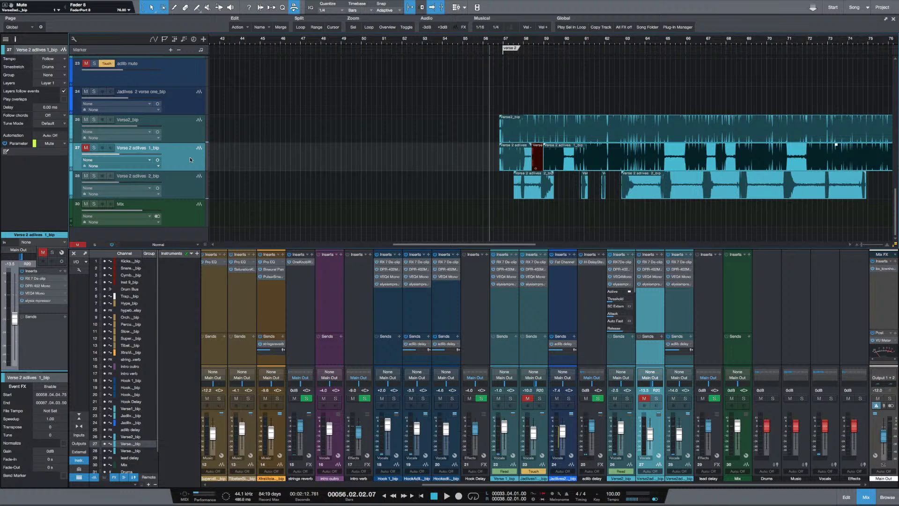
key(a)
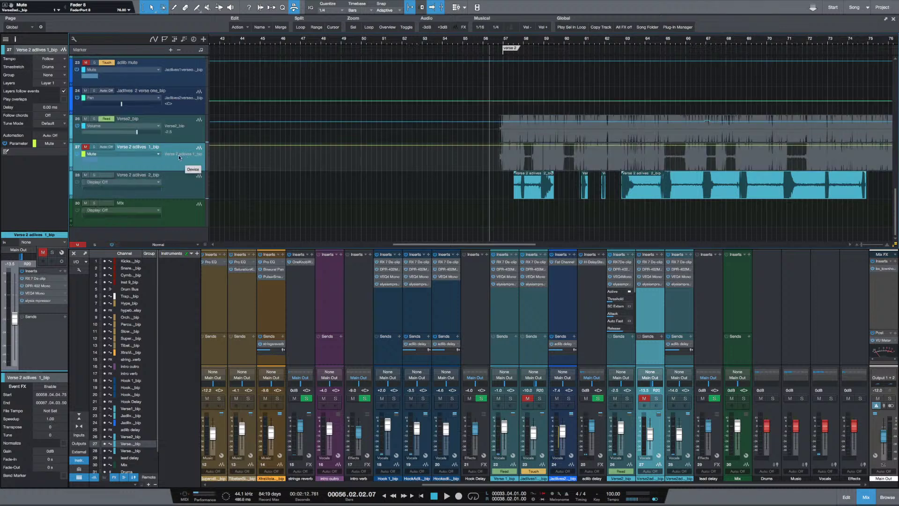
key(m)
key(m)
key(a)
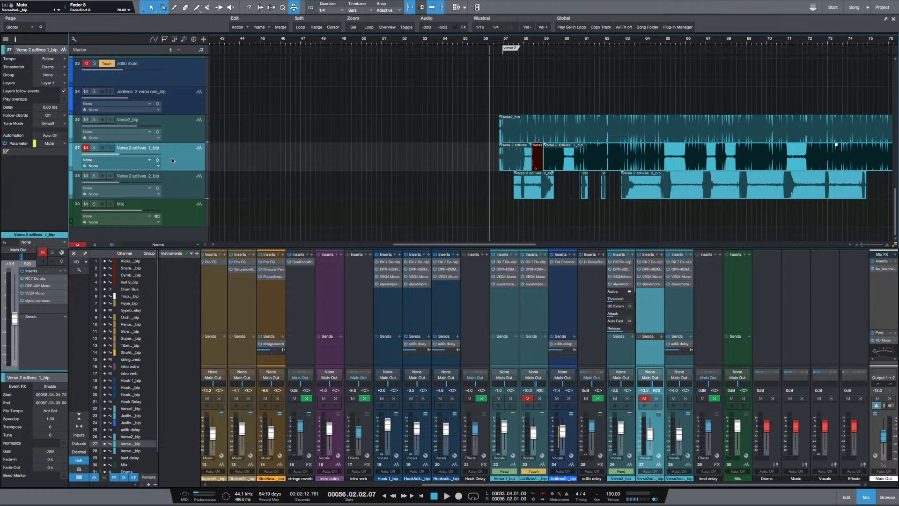
Unmute Verse 2 adlives 1_bip while playing verse 2, and collapse the elysia mpressor controls on the Verse2_bip channel
key(space)
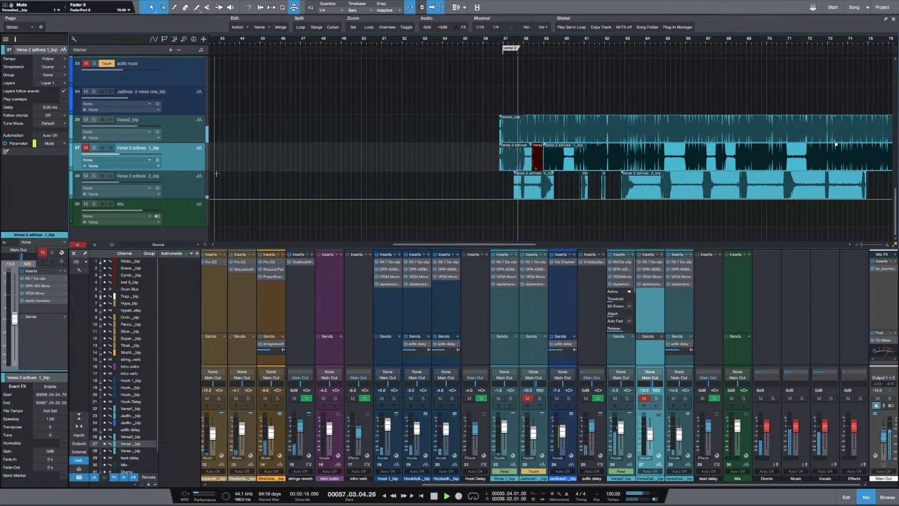
click(644, 398)
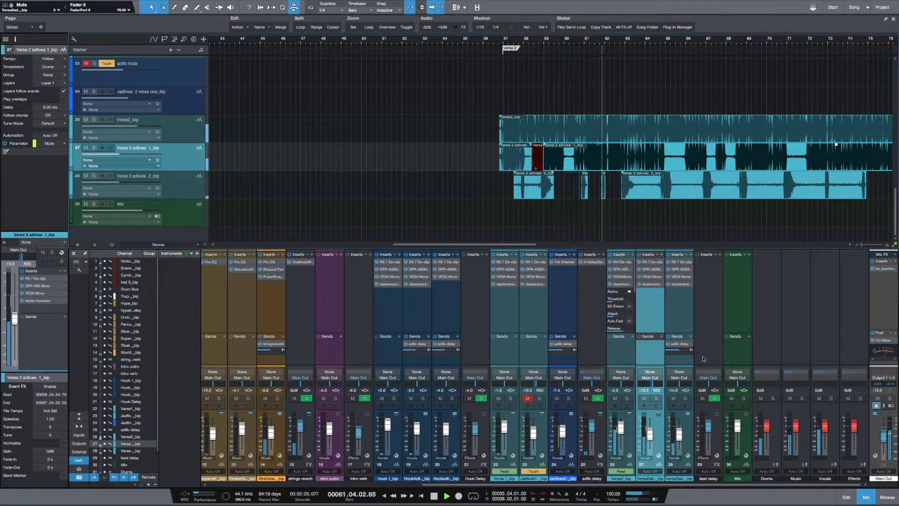
right_click(614, 284)
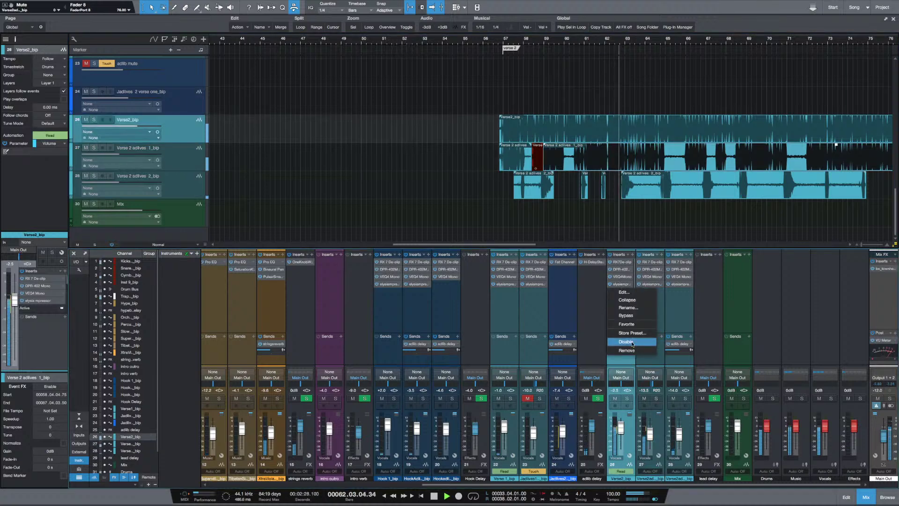
click(631, 300)
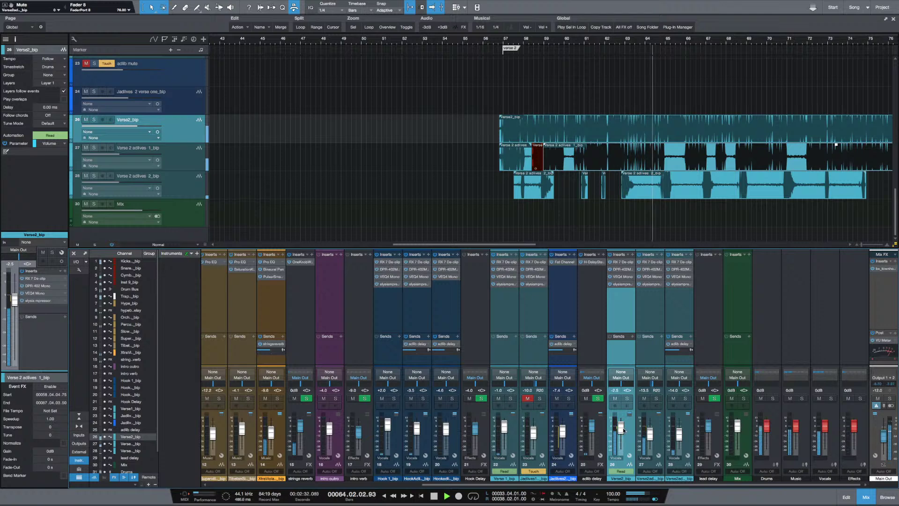
Set the Verse 2 adlives 1_bip fader to -10.2 dB and switch the track's automation mode to Touch
click(649, 315)
drag(648, 436, 654, 433)
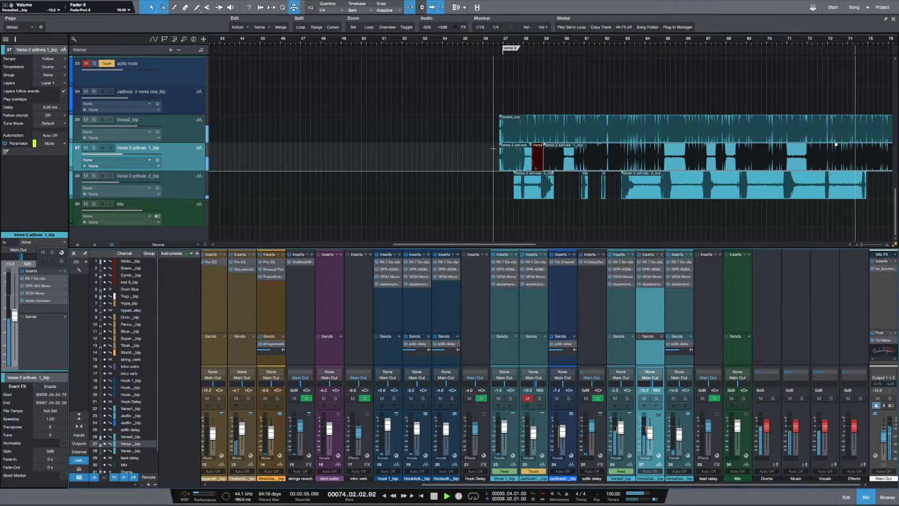
key(a)
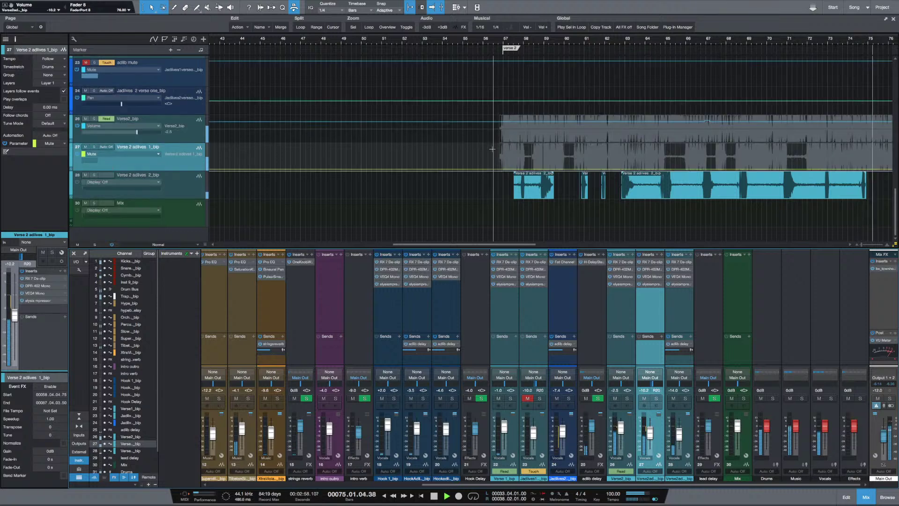
click(108, 147)
click(118, 169)
key(a)
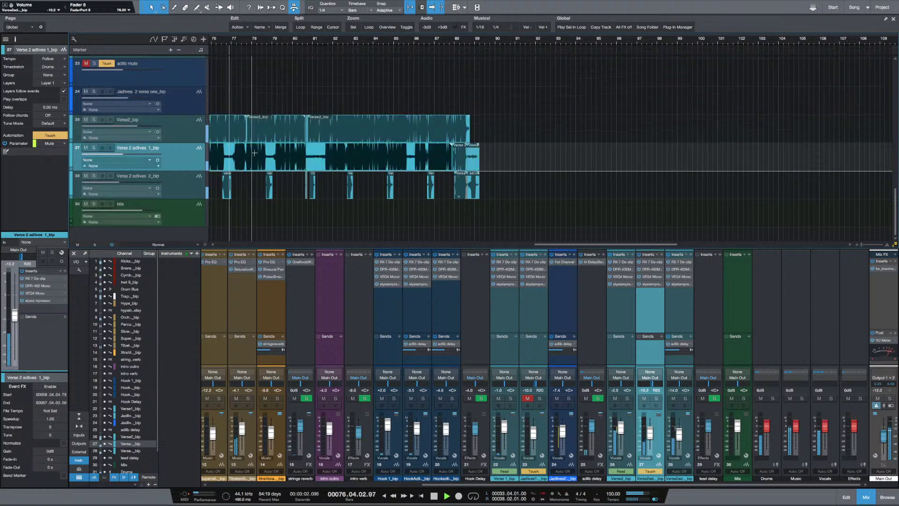
Stop playback, return to the start of the song, and bring the verse 1 tracks into view
key(space)
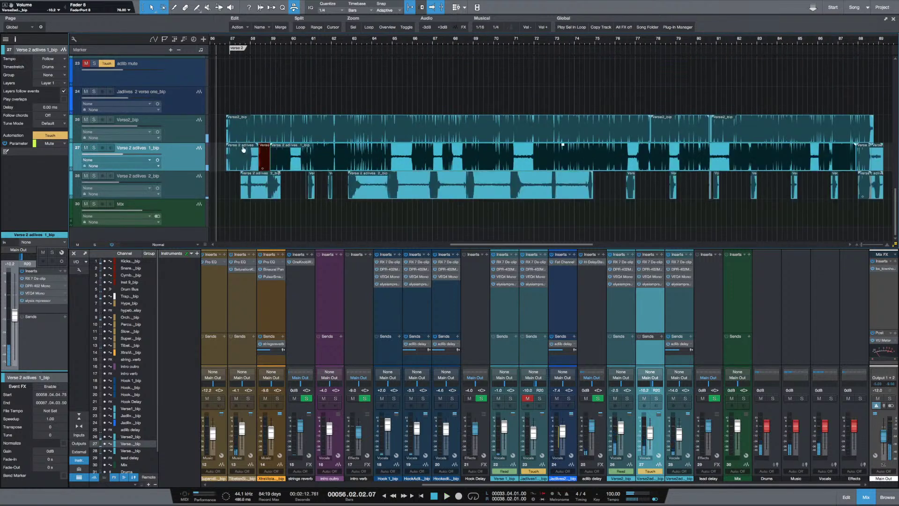
key(Home)
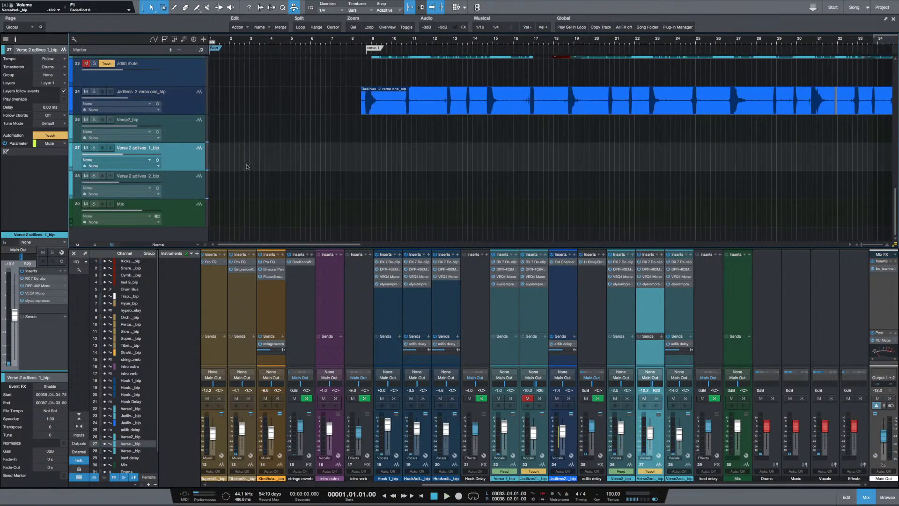
scroll(247, 166, up, 4)
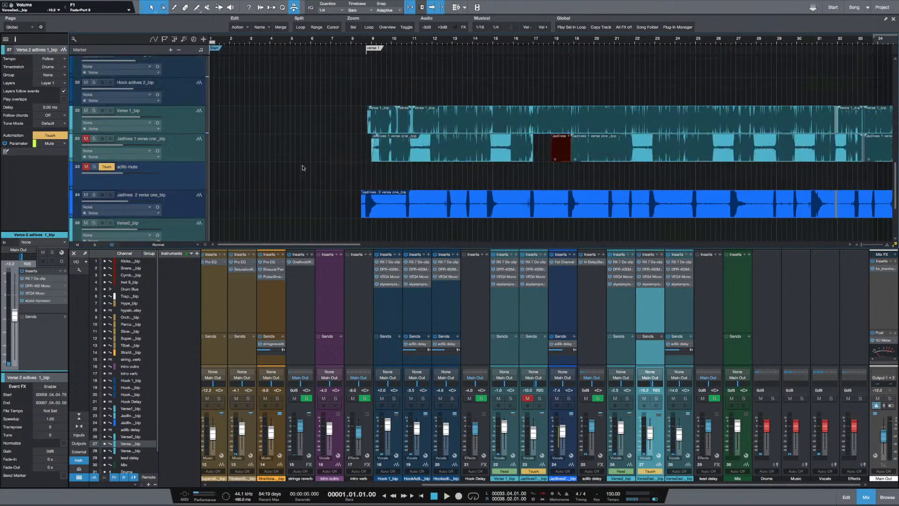
Create a separate Mute automation track for Verse 2 adlives 1_bip directly below that track
click(181, 147)
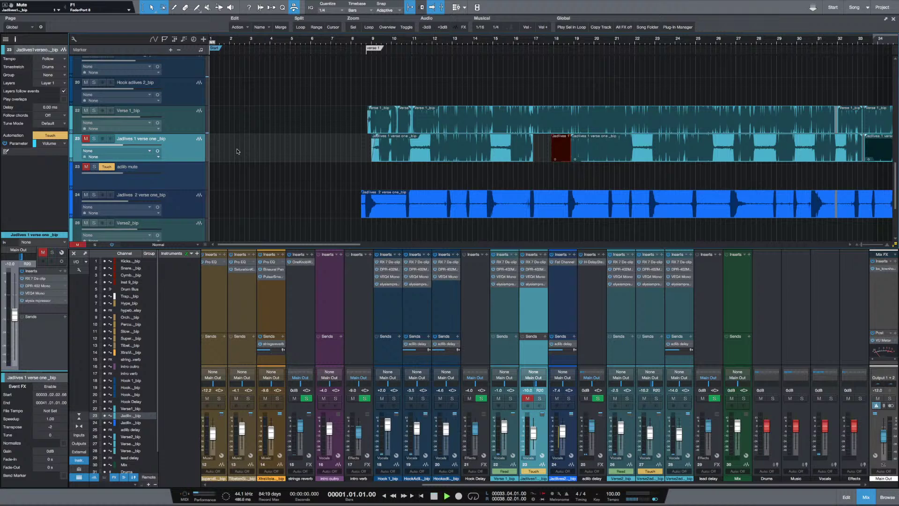
key(space)
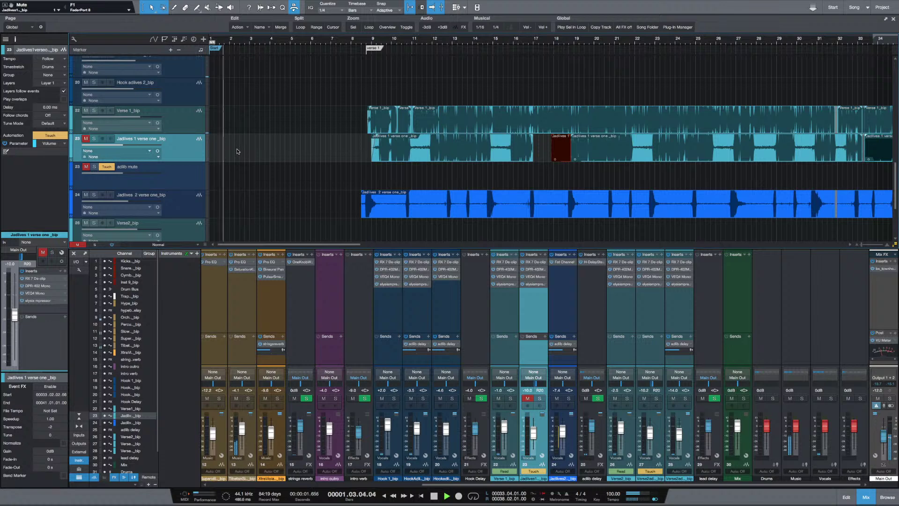
key(space)
key(shift+f)
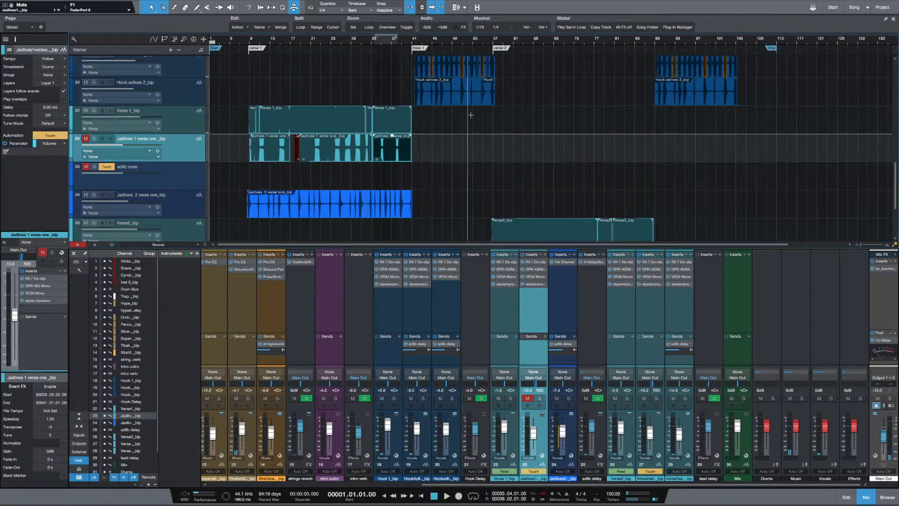
scroll(470, 115, down, 4)
click(201, 163)
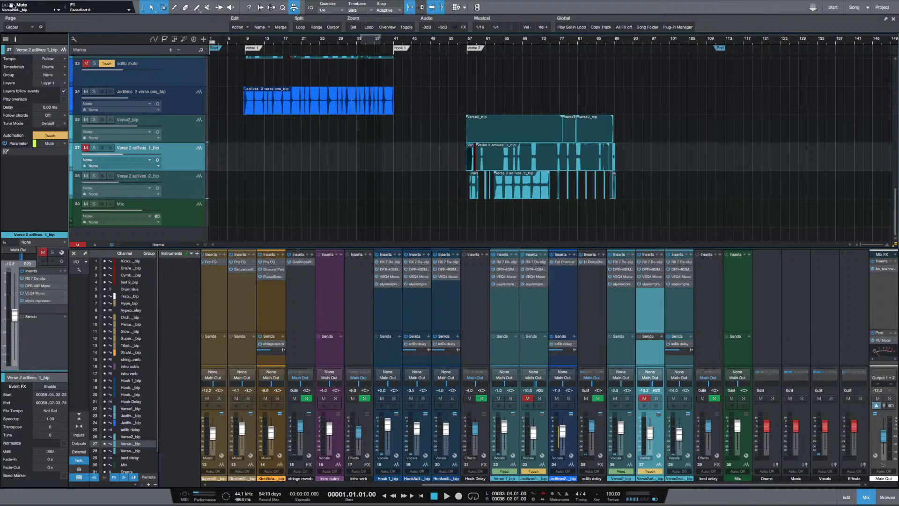
drag(20, 25, 173, 175)
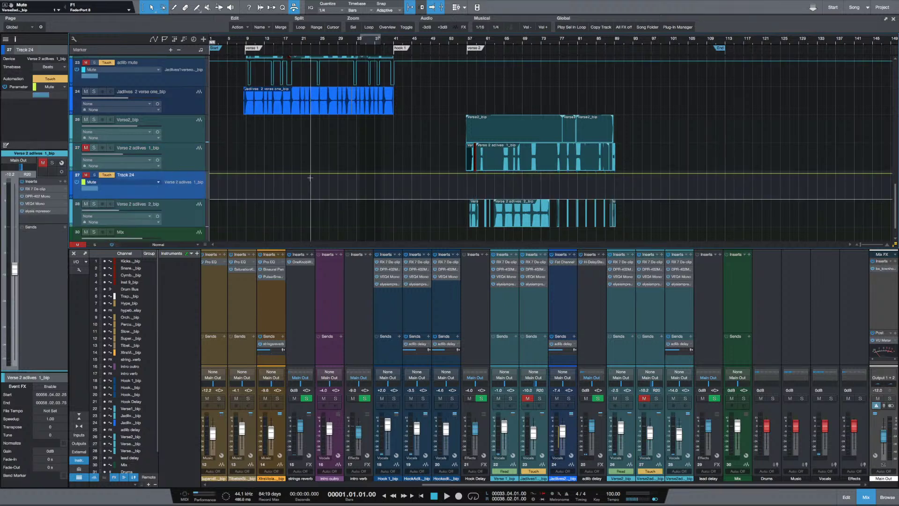
Place the playhead just before verse 2 and toggle the mute of Verse 2 adlives 1_bip off and on again
click(462, 178)
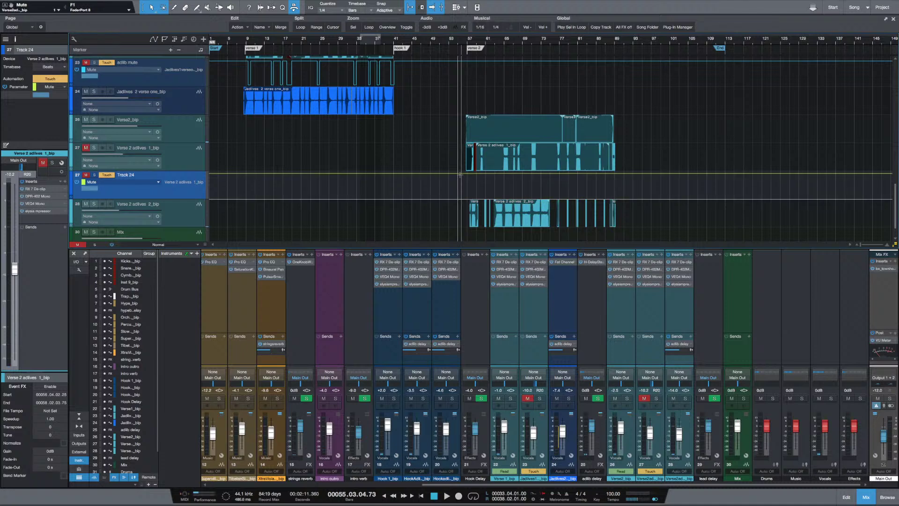
click(460, 175)
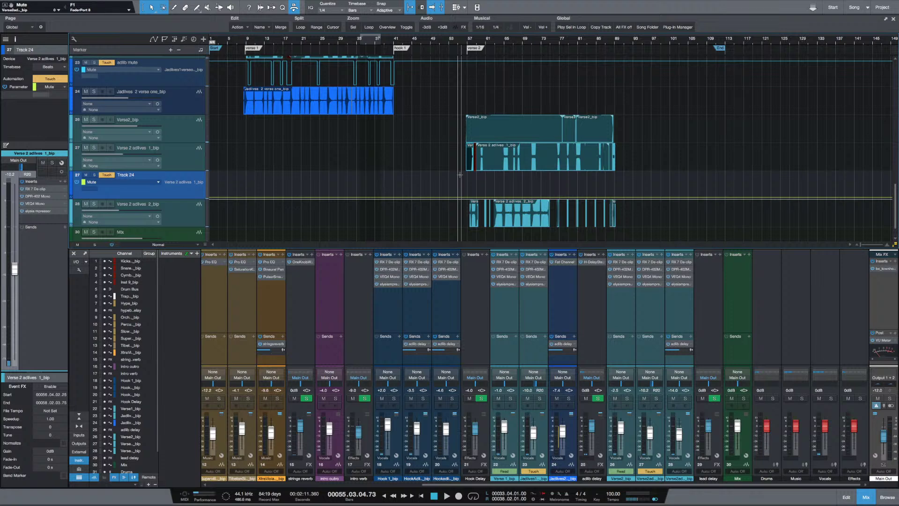
click(460, 174)
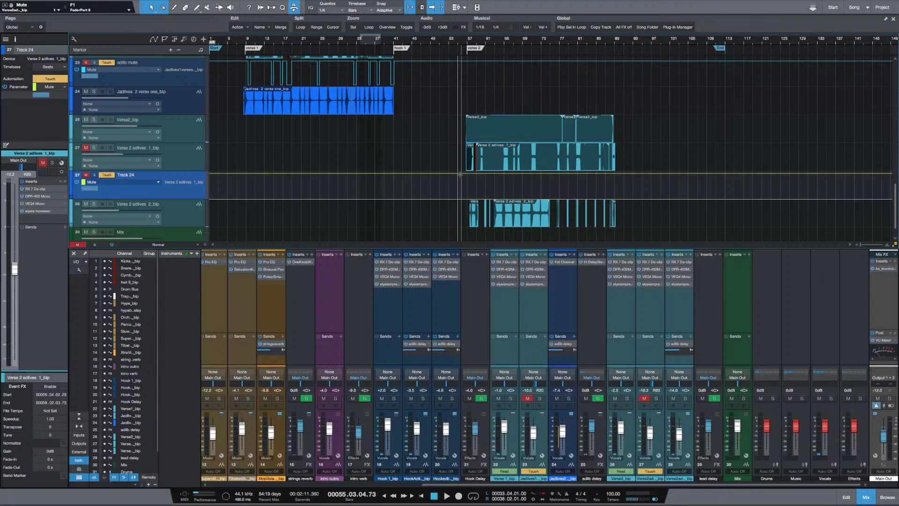
Compare the verse 1 adlib mute lane with the new verse 2 Mute lane, switching Verse 2 adlives 1_bip's mute off and on
scroll(297, 215, up, 2)
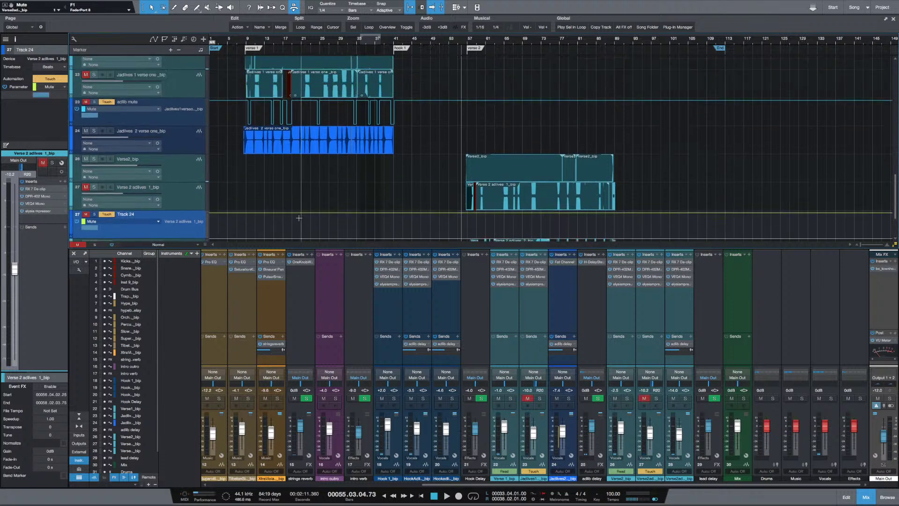
scroll(299, 217, up, 1)
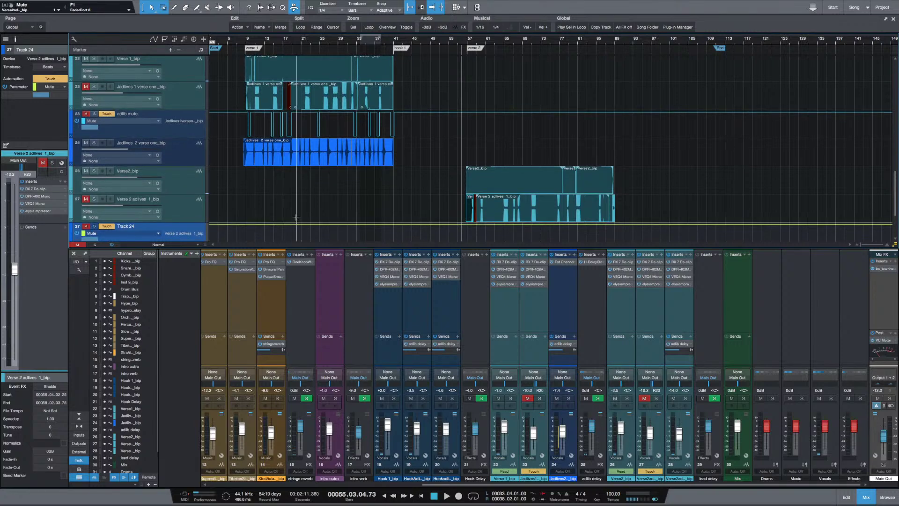
key(ctrl+z)
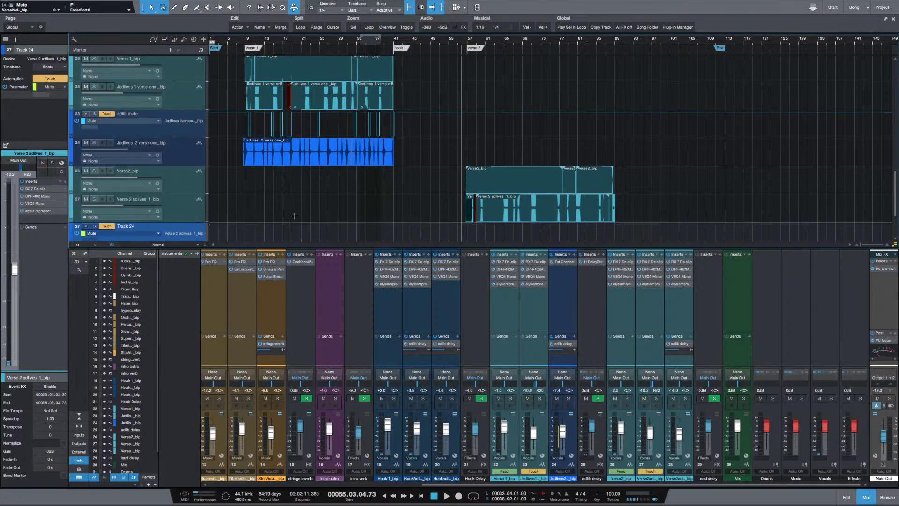
click(188, 135)
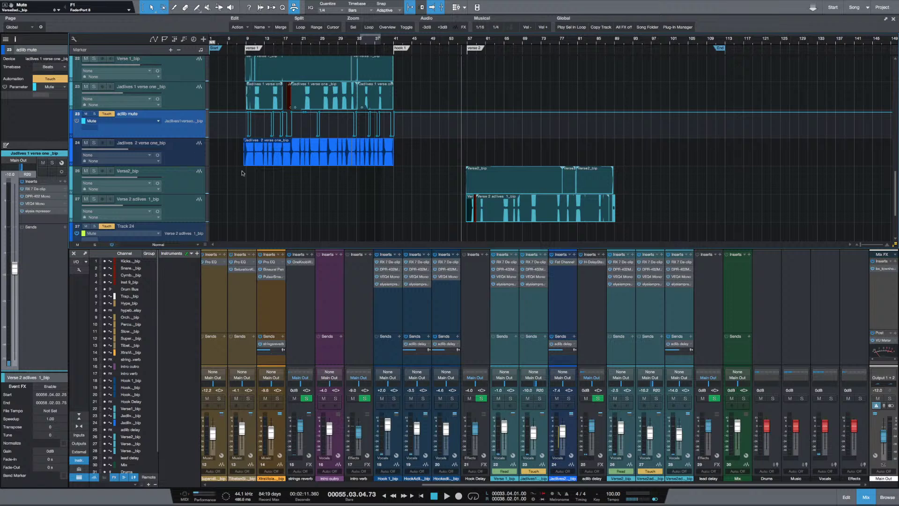
key(ctrl+y)
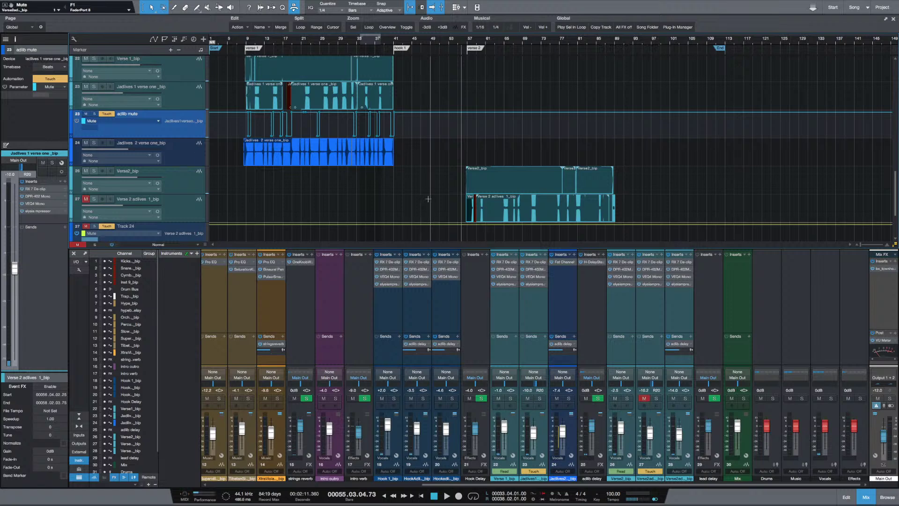
scroll(428, 200, down, 3)
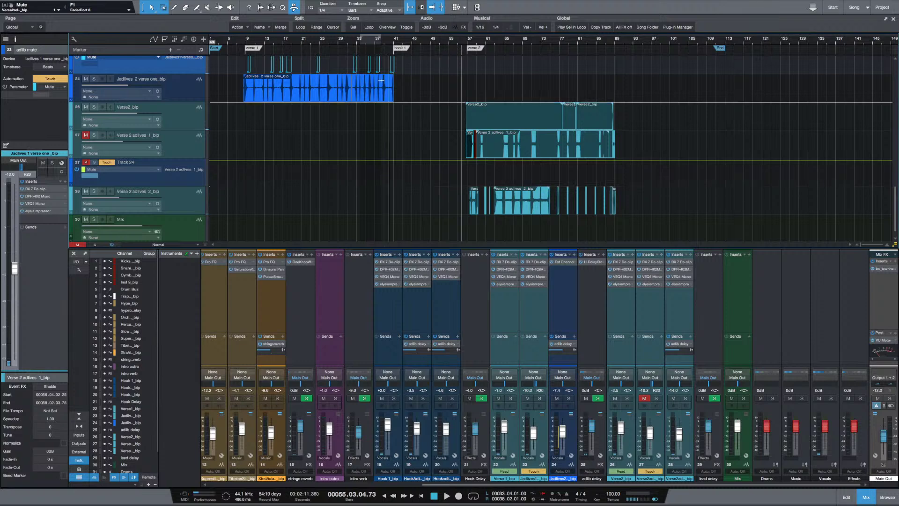
scroll(233, 144, up, 4)
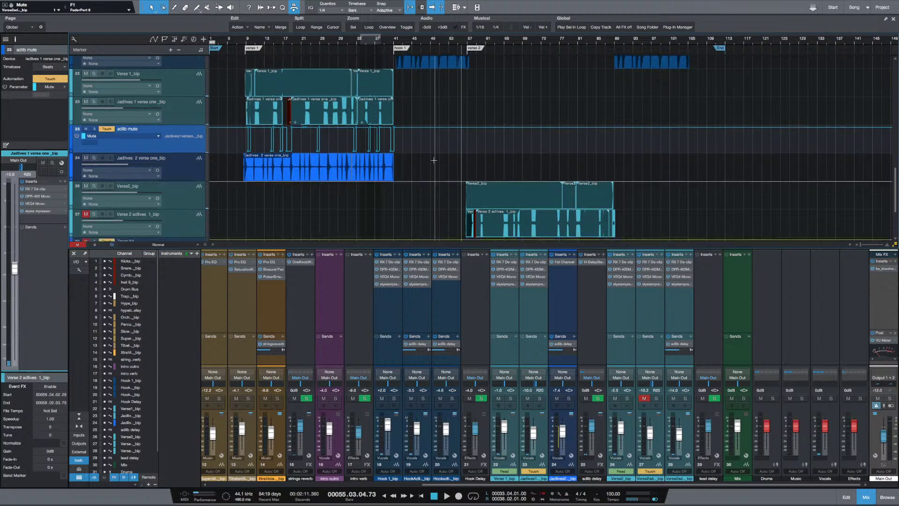
scroll(449, 143, down, 5)
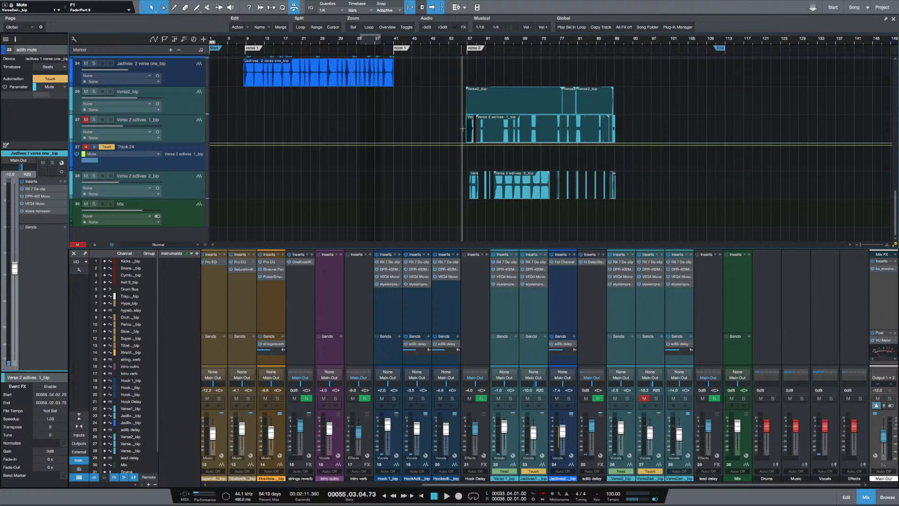
Play verse 2 and record Mute automation on Verse 2 adlives 1_bip, unmuting it briefly in bars 58, 66 and 72
key(space)
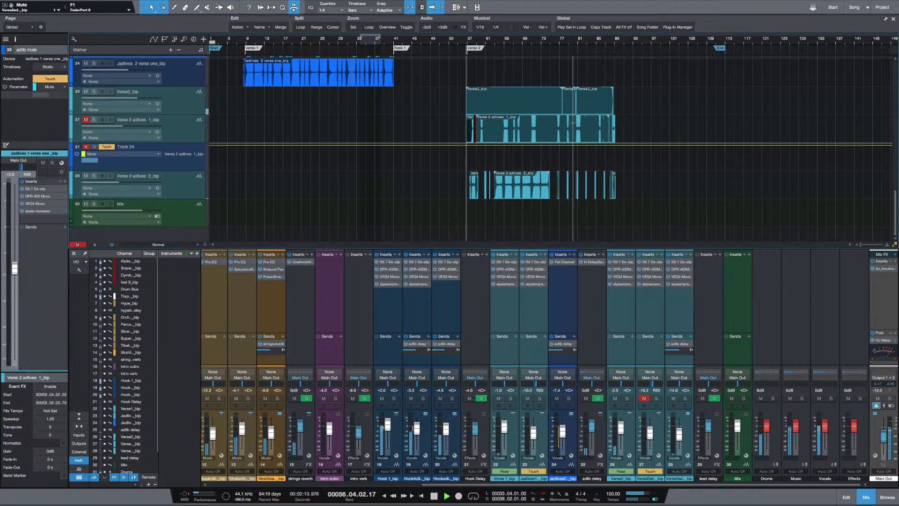
key(e)
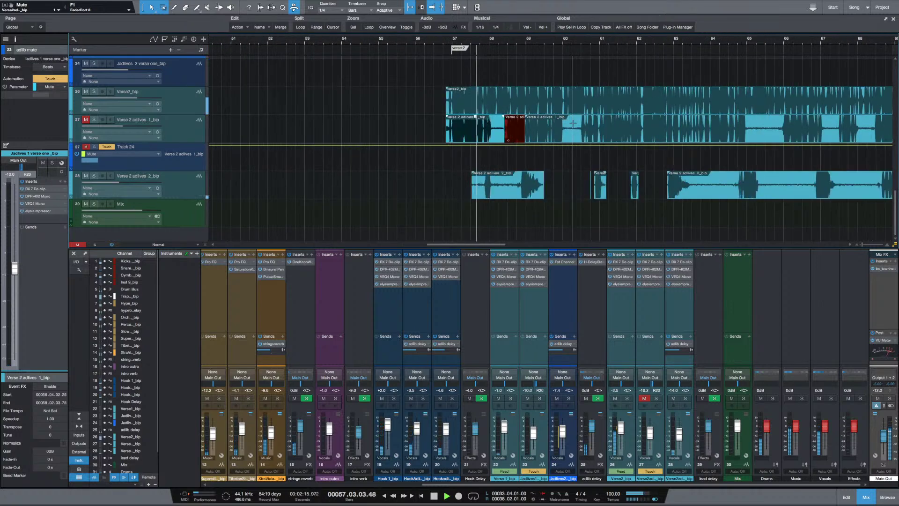
key(m)
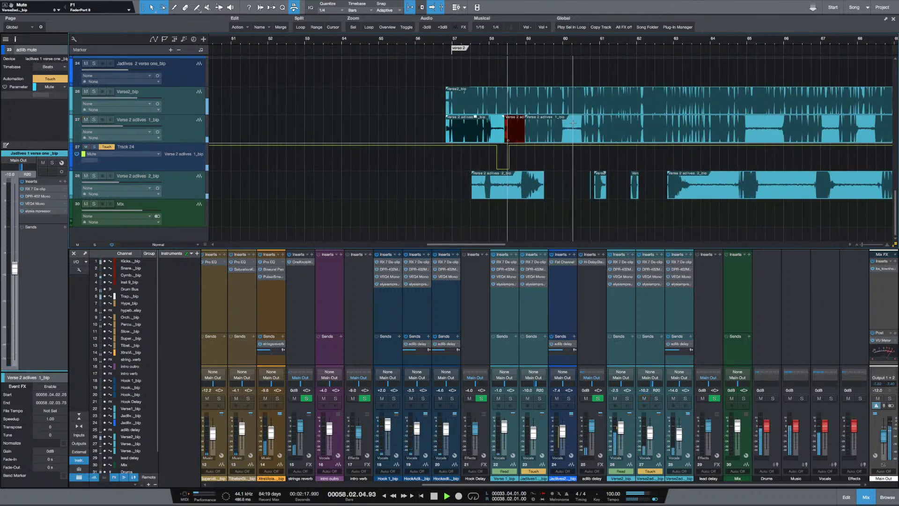
key(m)
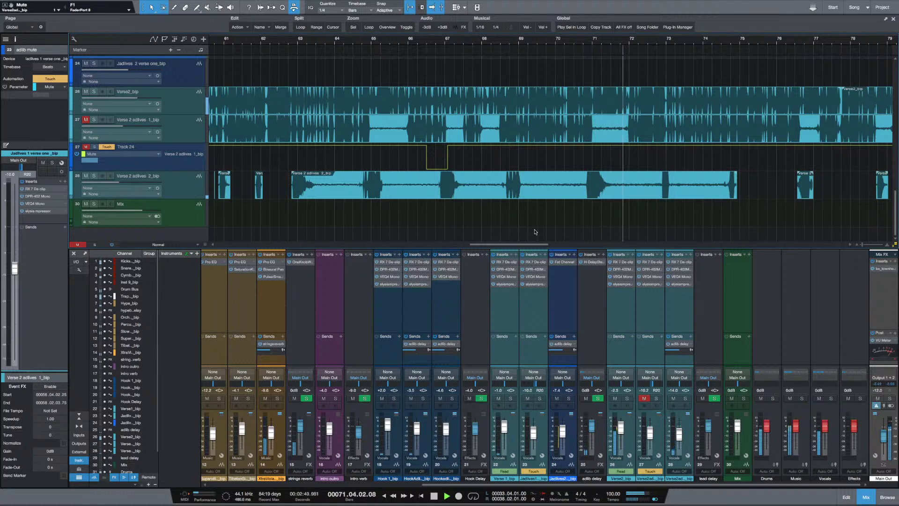
key(m)
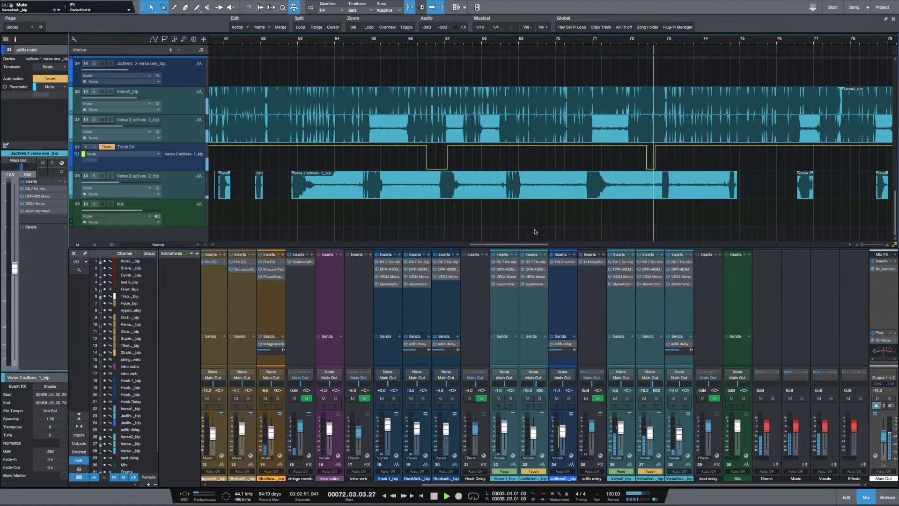
key(m)
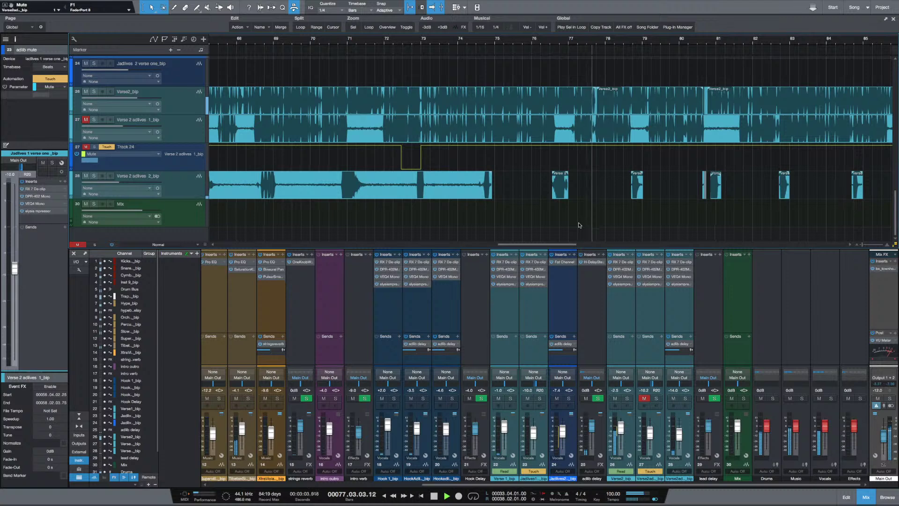
Continue playback from about bar 76 and record brief unmutes of Verse 2 adlives 1_bip in bars 77 and 82
click(482, 161)
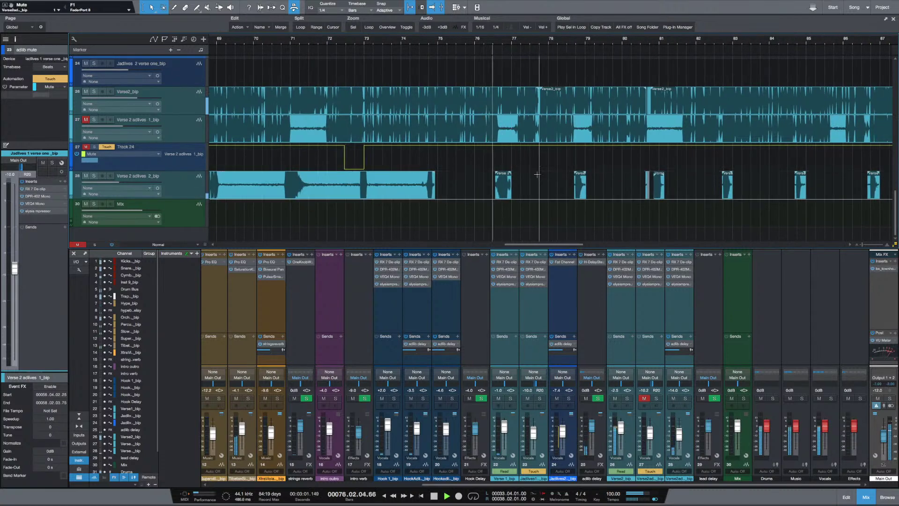
key(m)
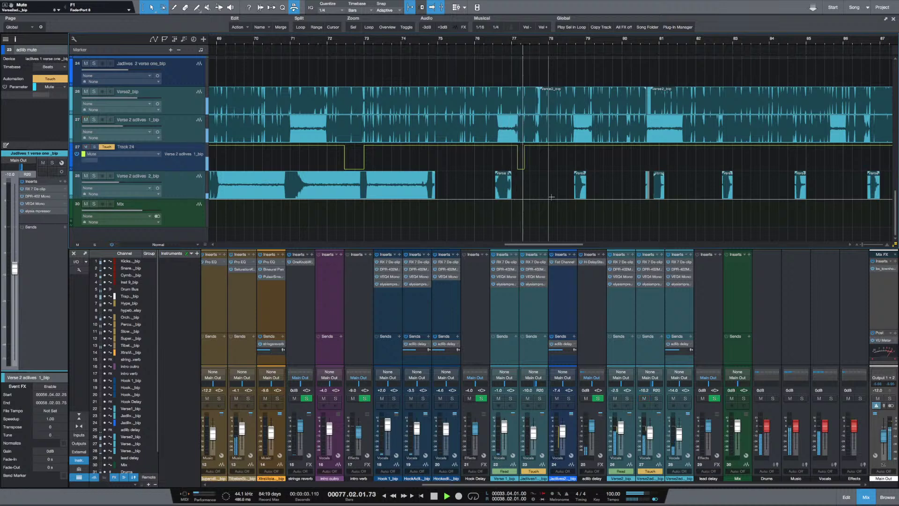
key(m)
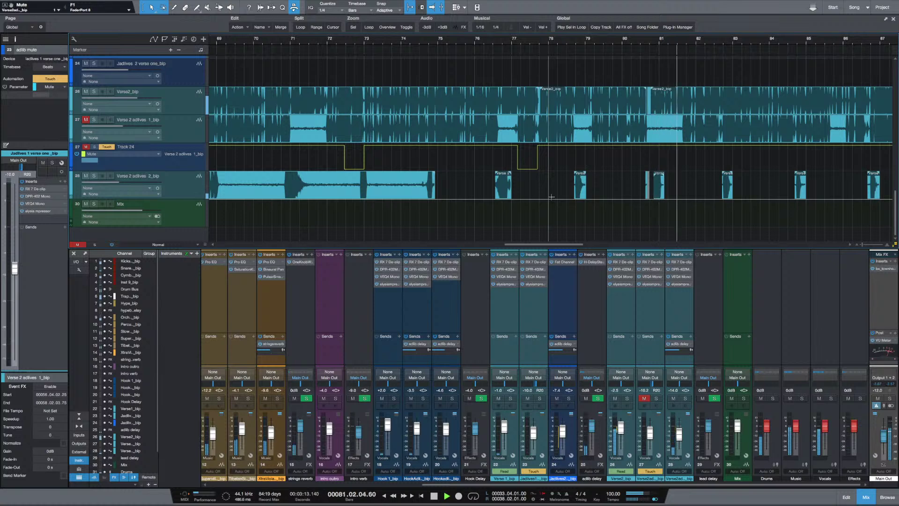
key(m)
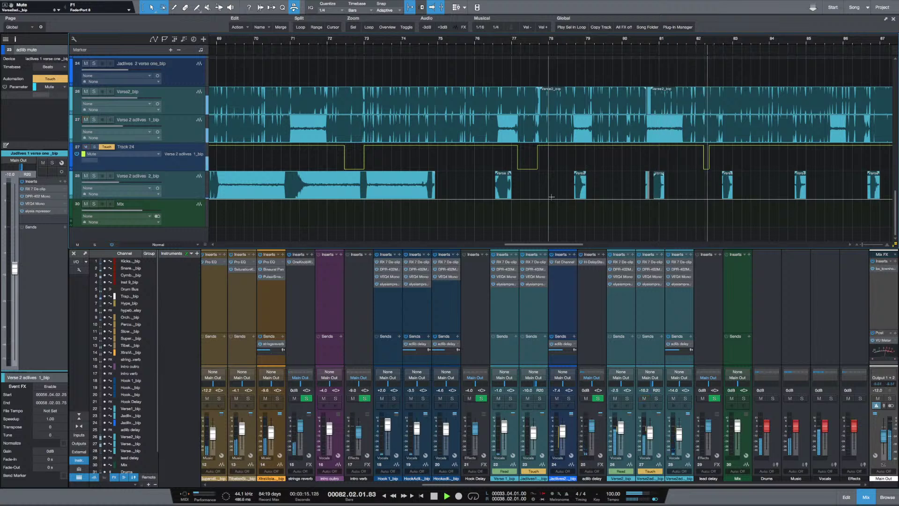
key(m)
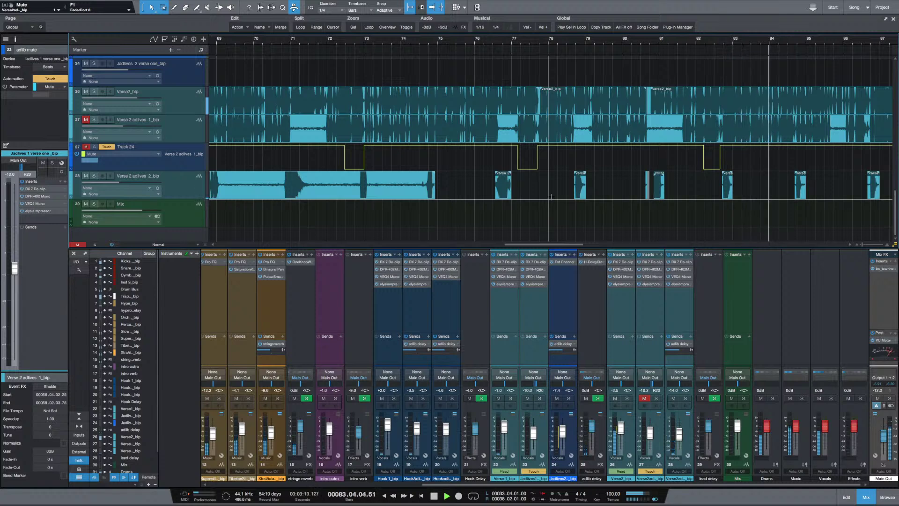
Record brief unmutes of Verse 2 adlives 1_bip in bars 84, 86 and 88, remute it after the verse, and stop playback
key(m)
key(m)
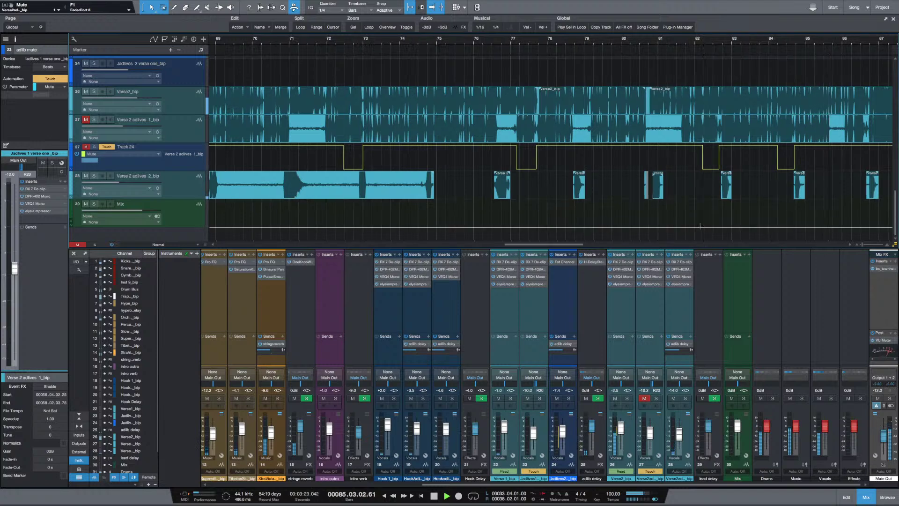
key(m)
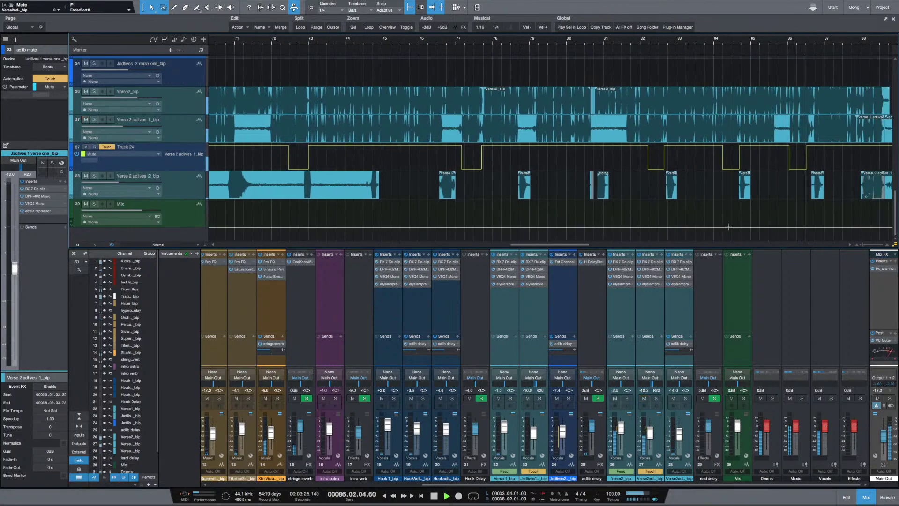
key(m)
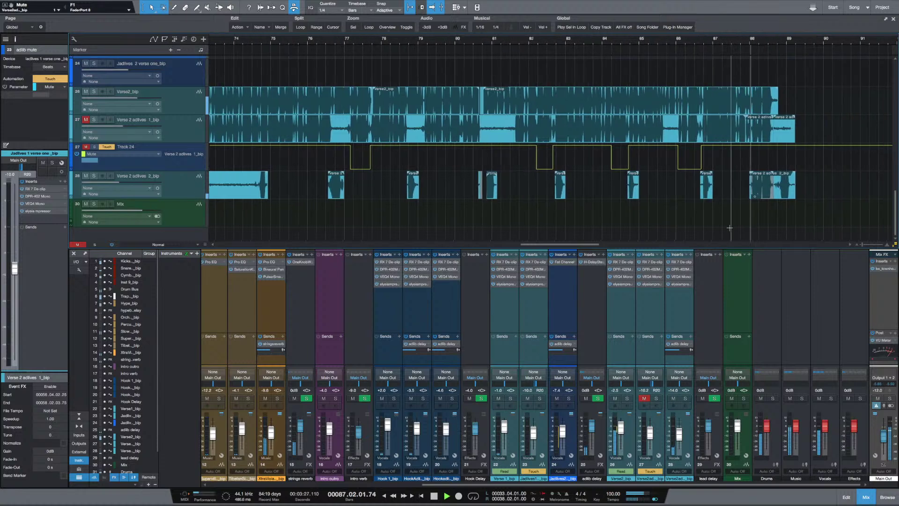
key(m)
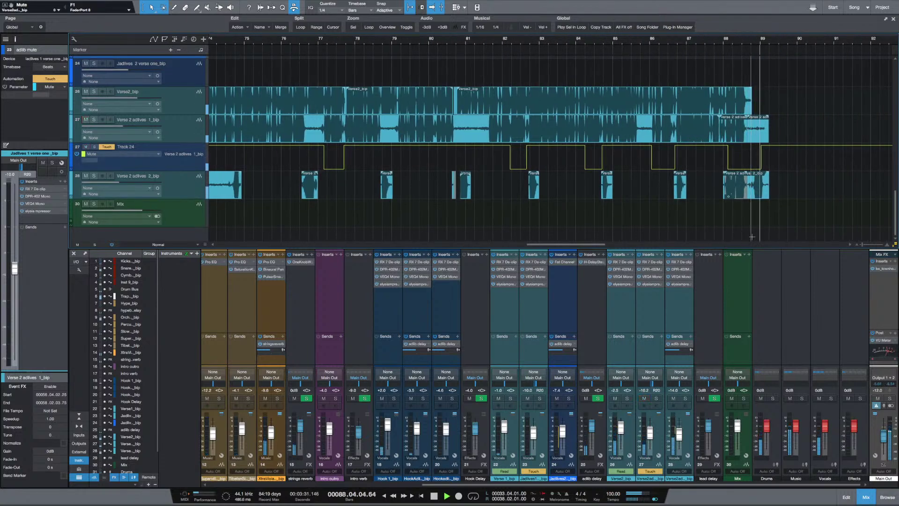
key(m)
key(space)
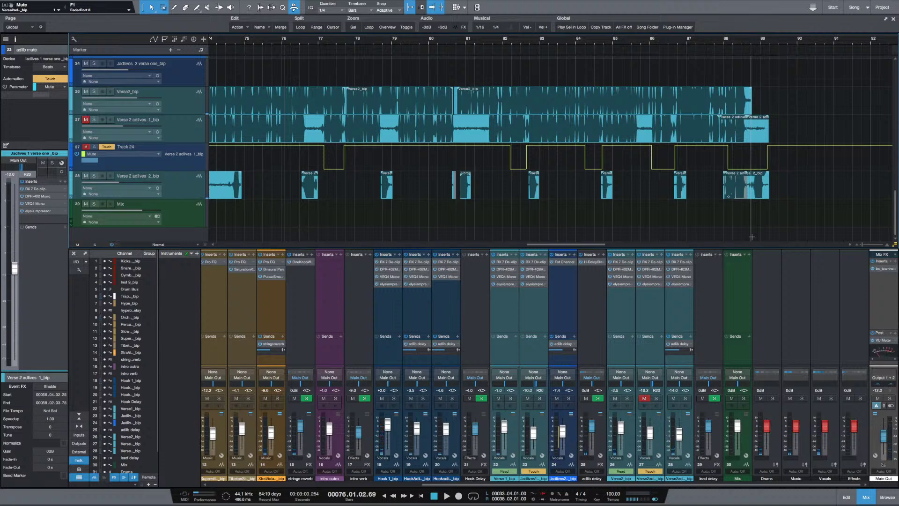
Set the Verse 2 adlives 2_bip fader to -9.0 dB and show automation on the tracks
click(181, 187)
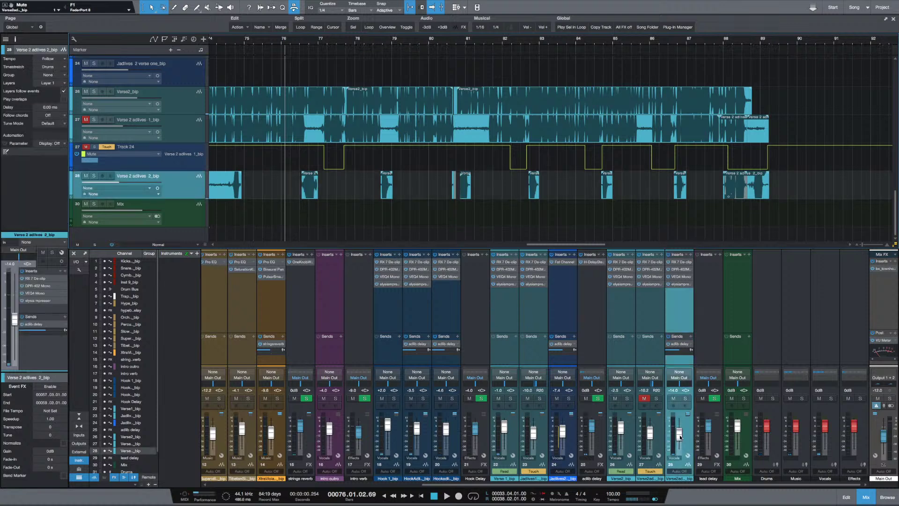
drag(680, 437, 680, 436)
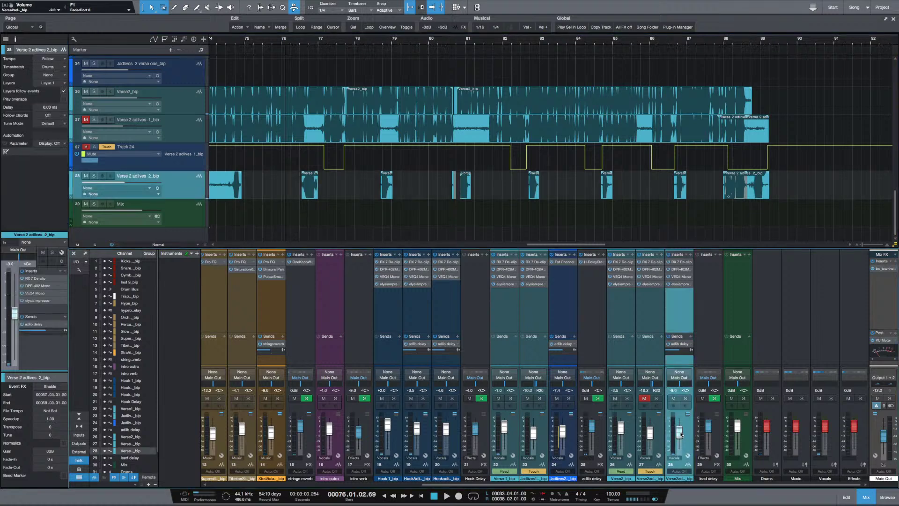
key(a)
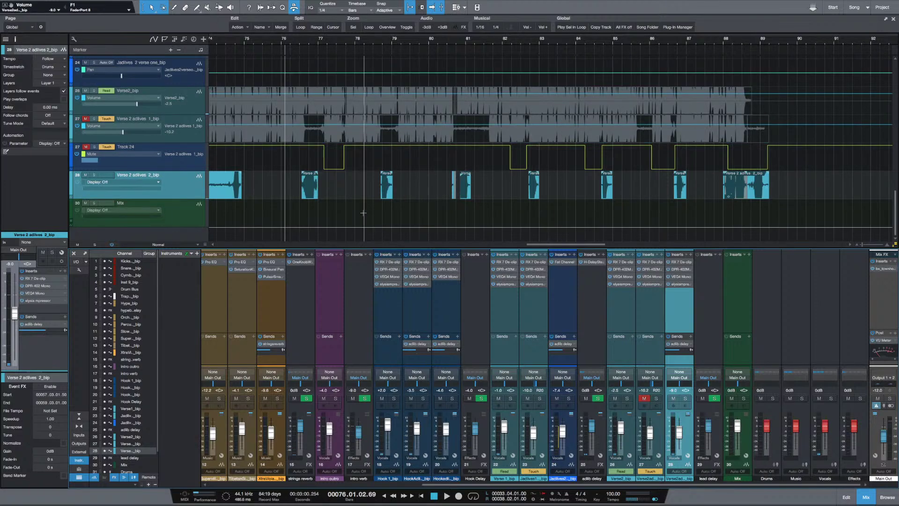
Hide the track automation and play the song from just before verse 1, at about bar 6
key(a)
key(Home)
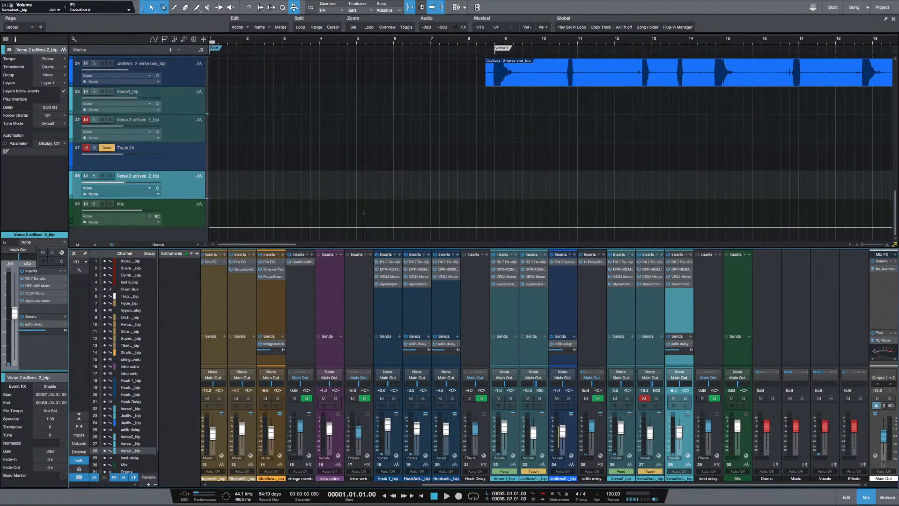
scroll(328, 202, up, 8)
scroll(329, 202, down, 10)
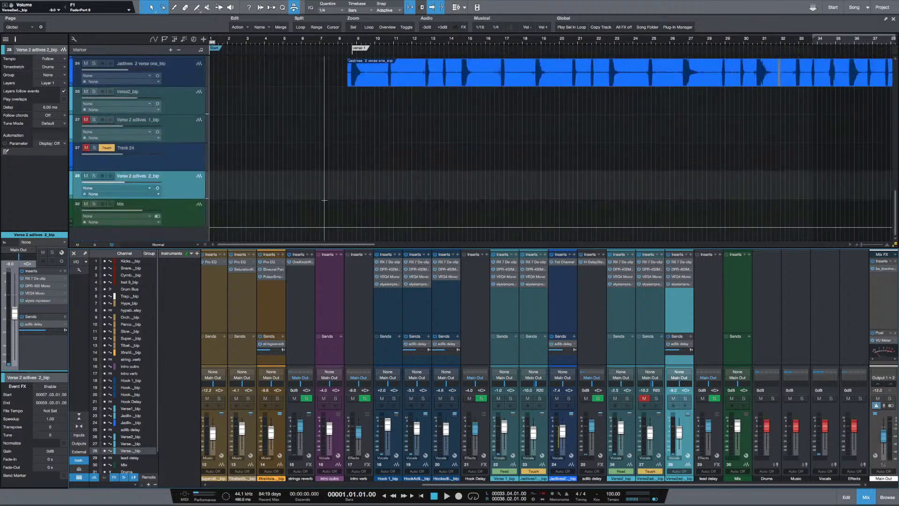
key(w)
key(w)
key(w)
key(w)
scroll(327, 176, up, 3)
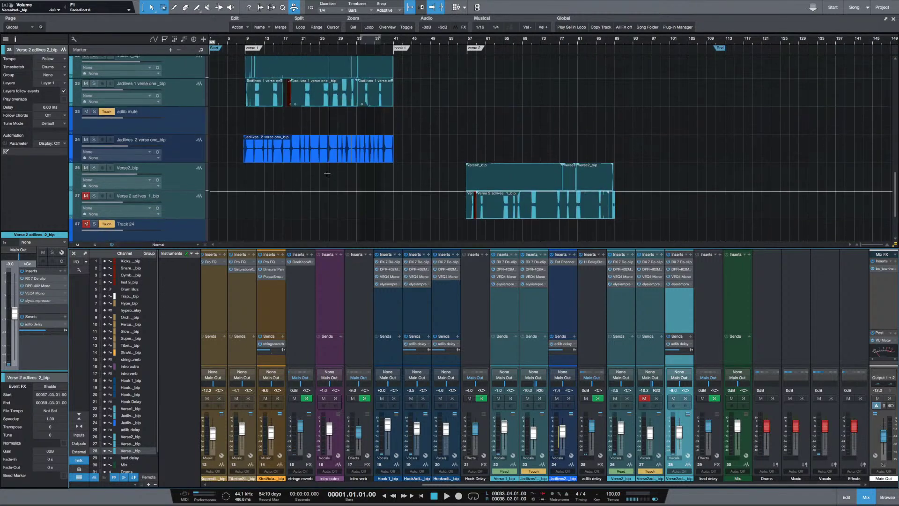
click(236, 117)
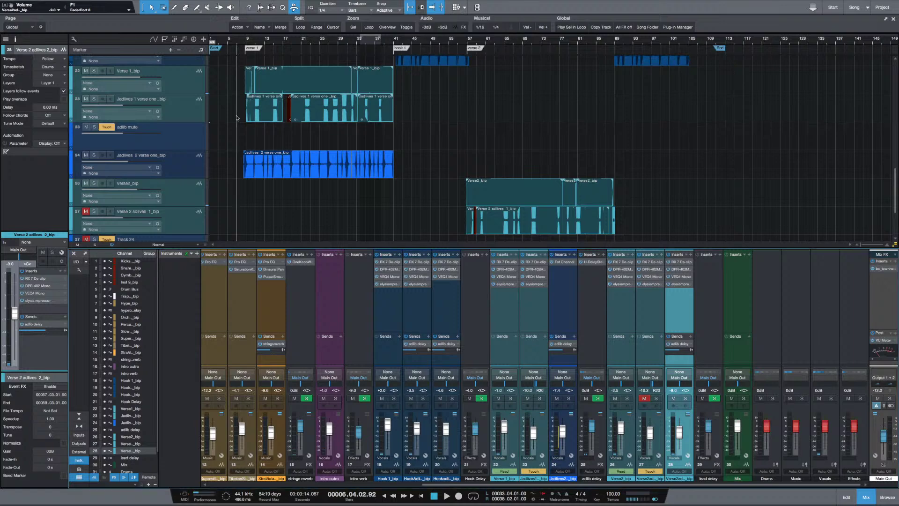
key(space)
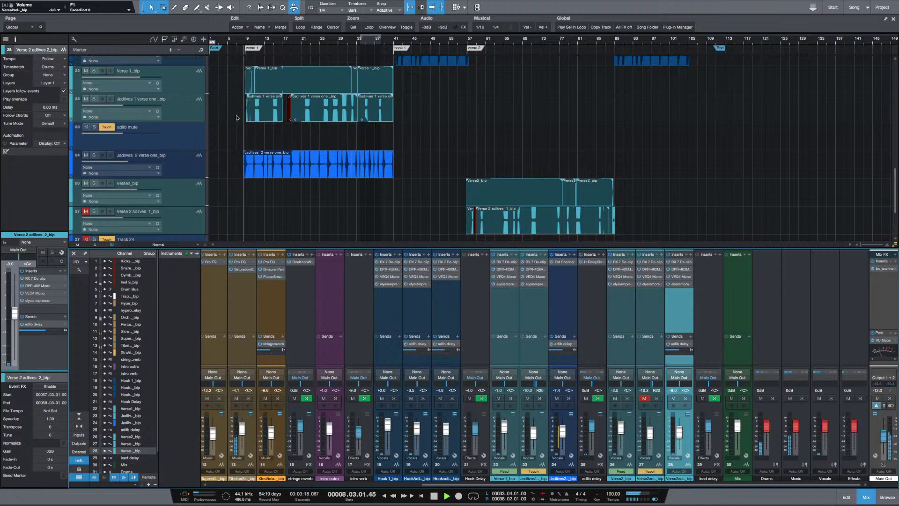
Check the verse 1 track automation during playback, and replay the verse from about bar 6 before stopping
key(a)
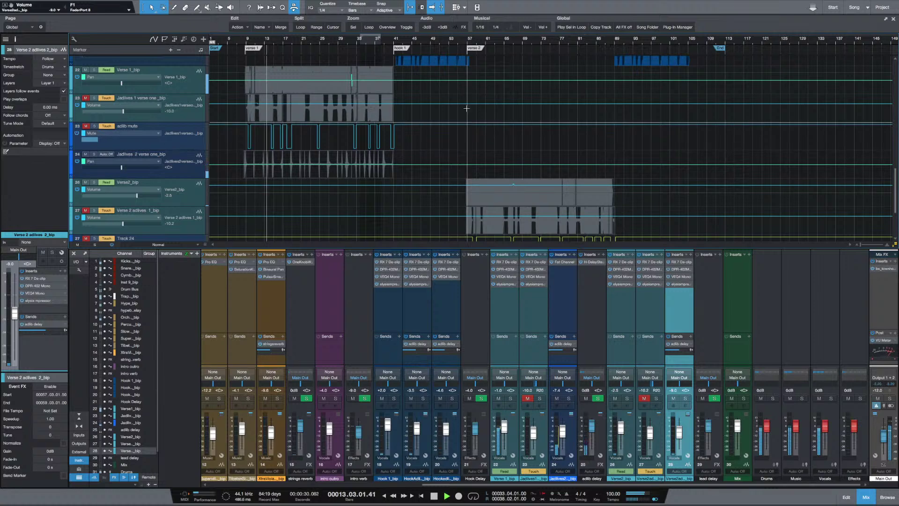
key(a)
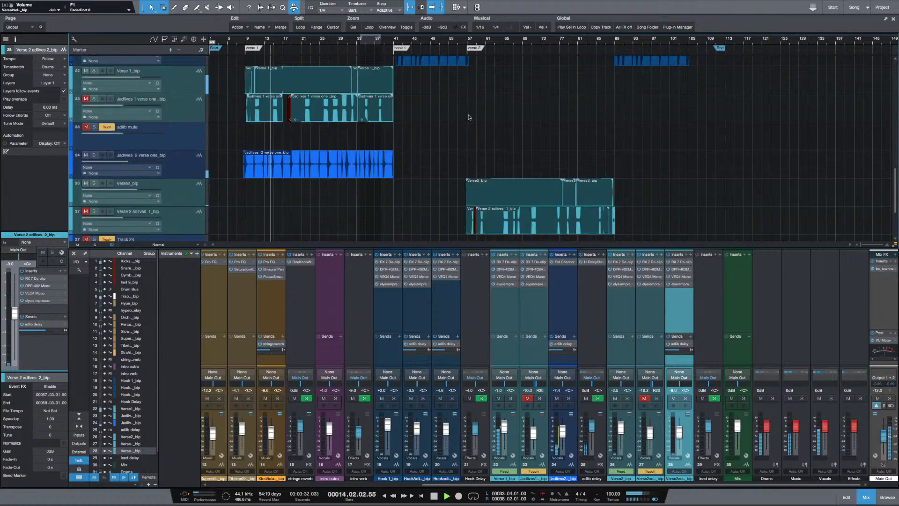
key(e)
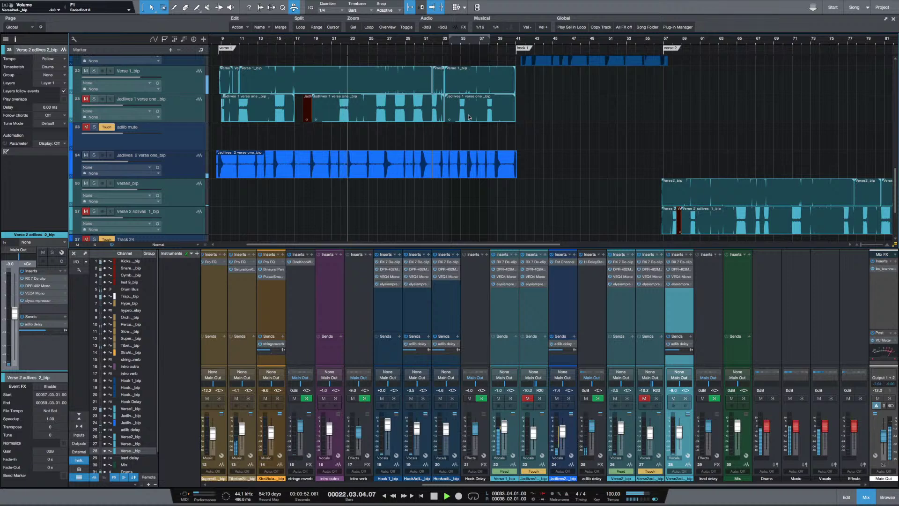
key(w)
key(e)
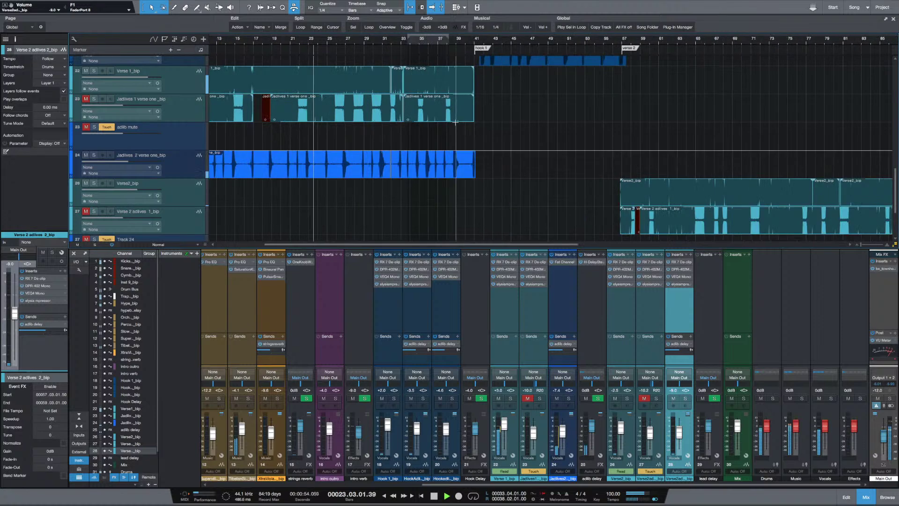
key(w)
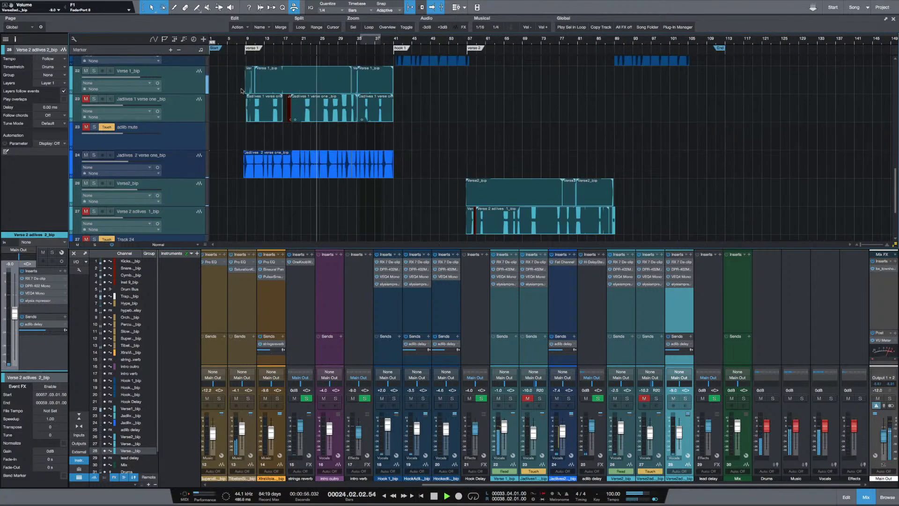
key(space)
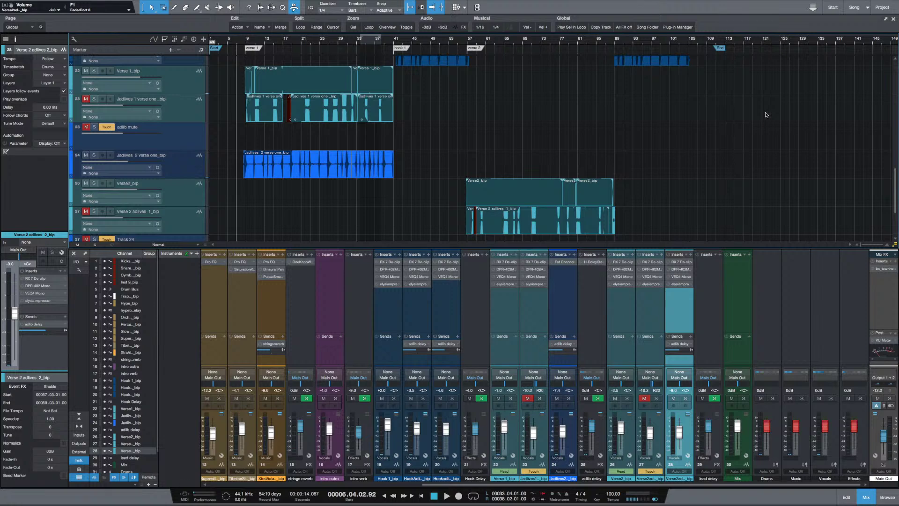
key(space)
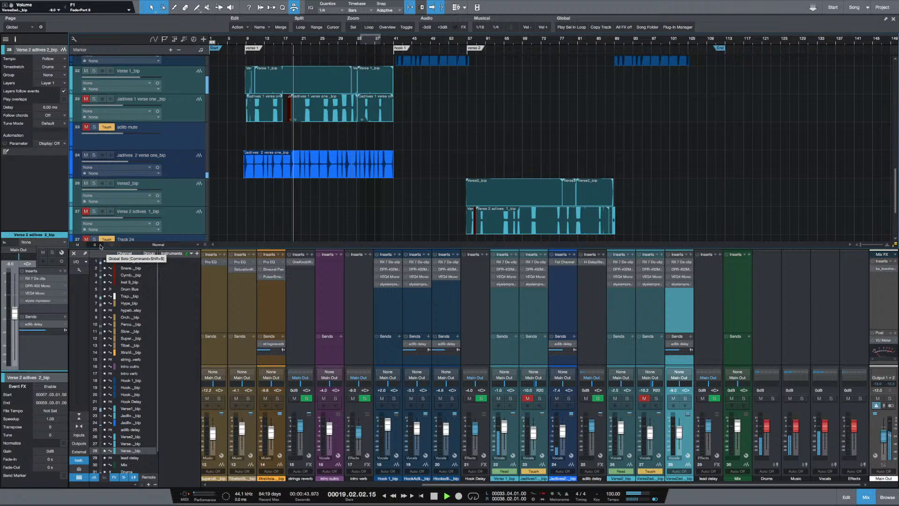
key(space)
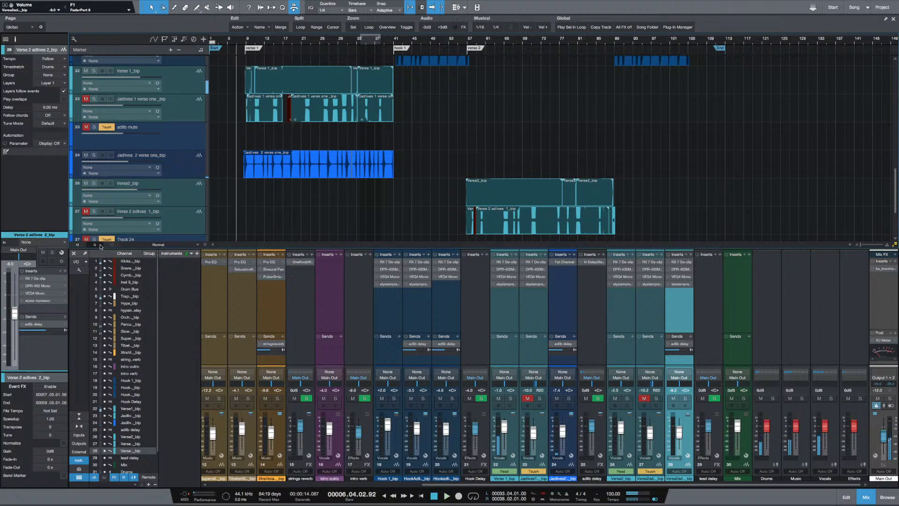
Play verse 1 from about bar 22 and check the Main Out level on its VU Meter
click(309, 84)
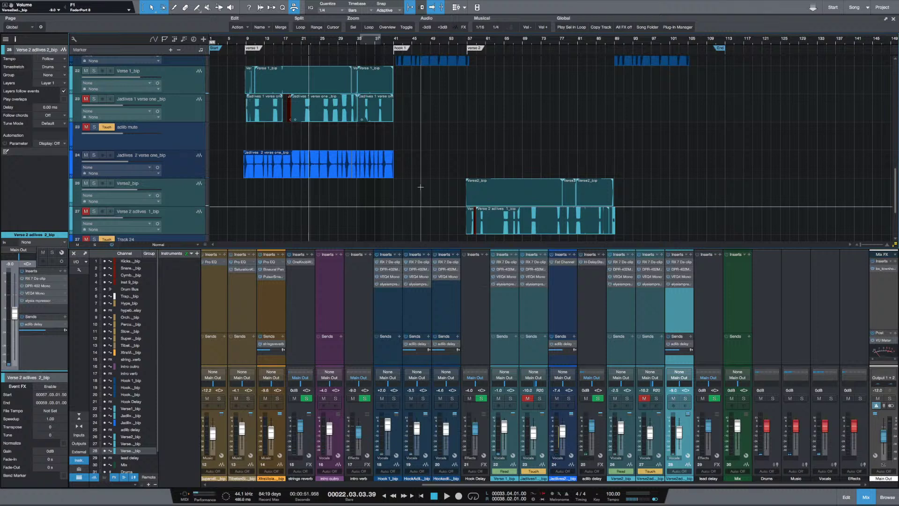
key(space)
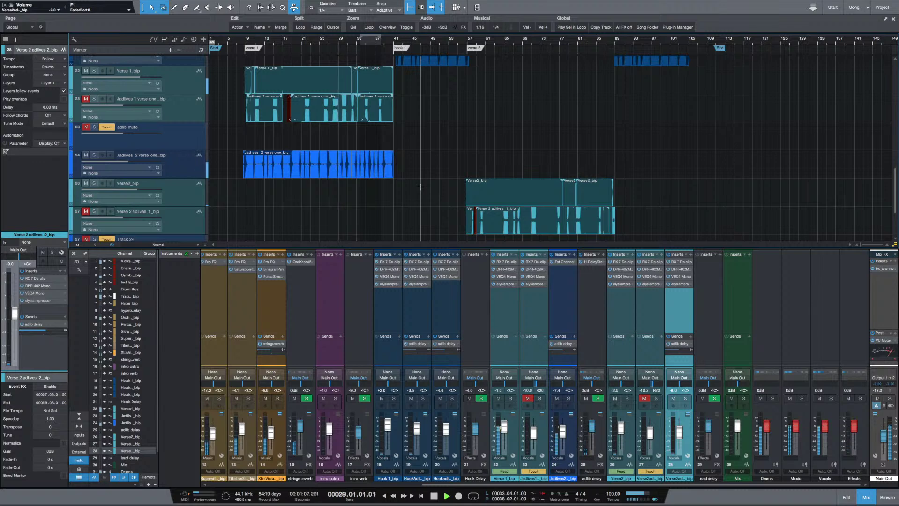
key(e)
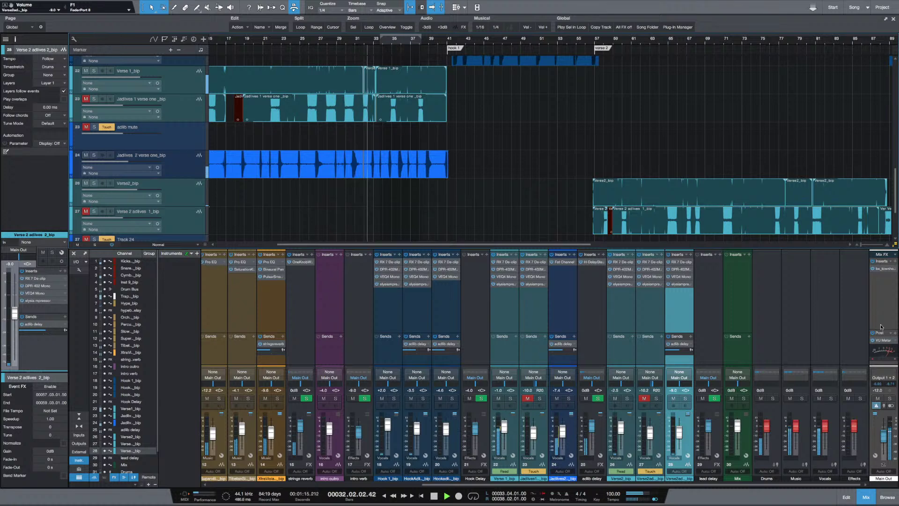
click(883, 340)
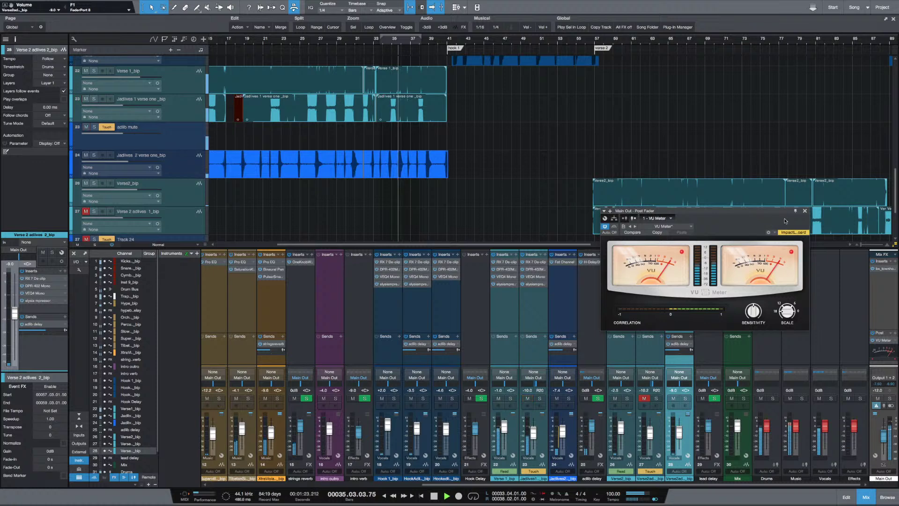
click(805, 211)
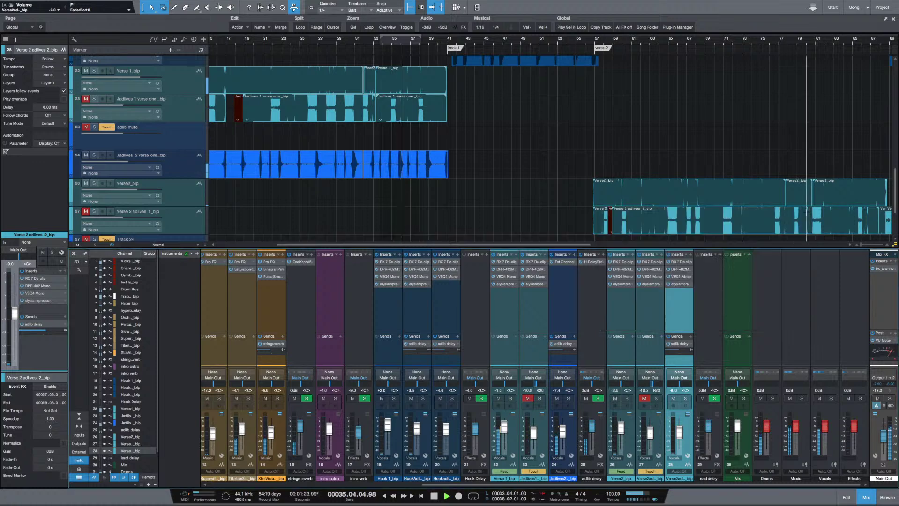
Search the plug-ins for "lev" and add Level Meter to the Main Out's post-fader inserts
click(893, 335)
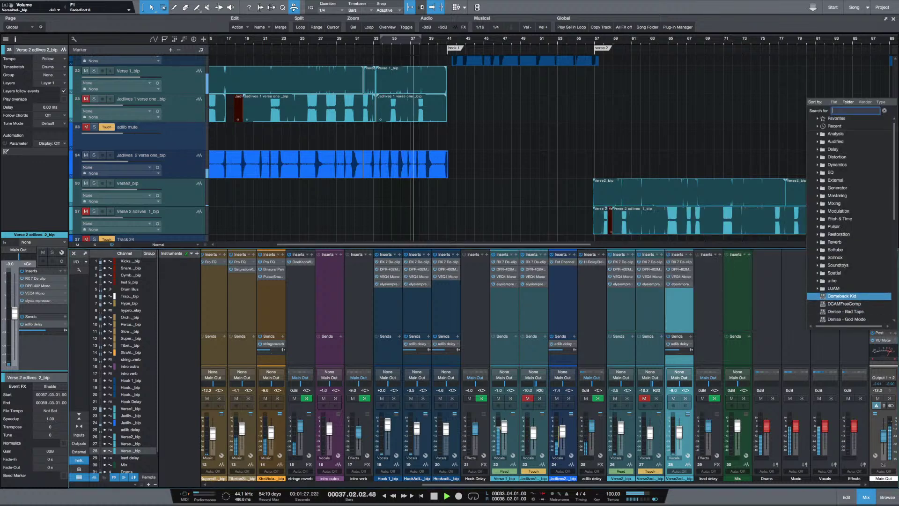
text(lve)
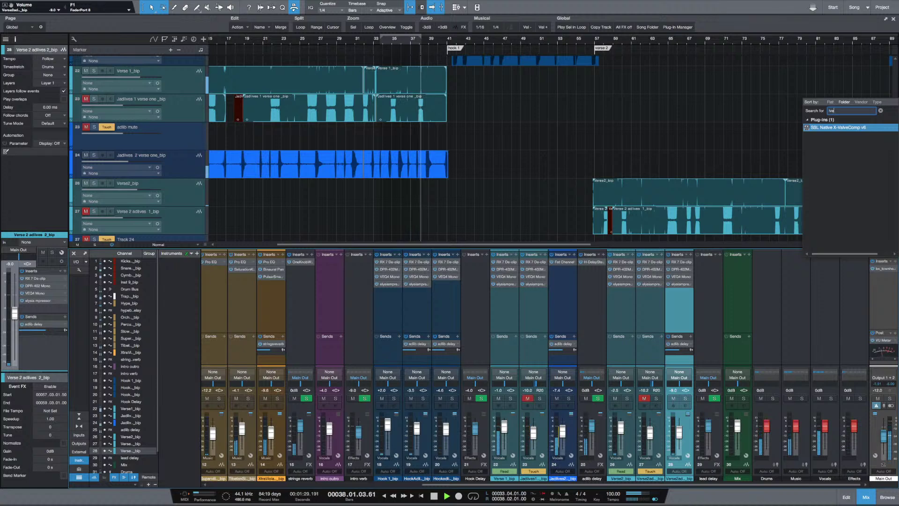
key(BackSpace)
key(BackSpace)
text(ev)
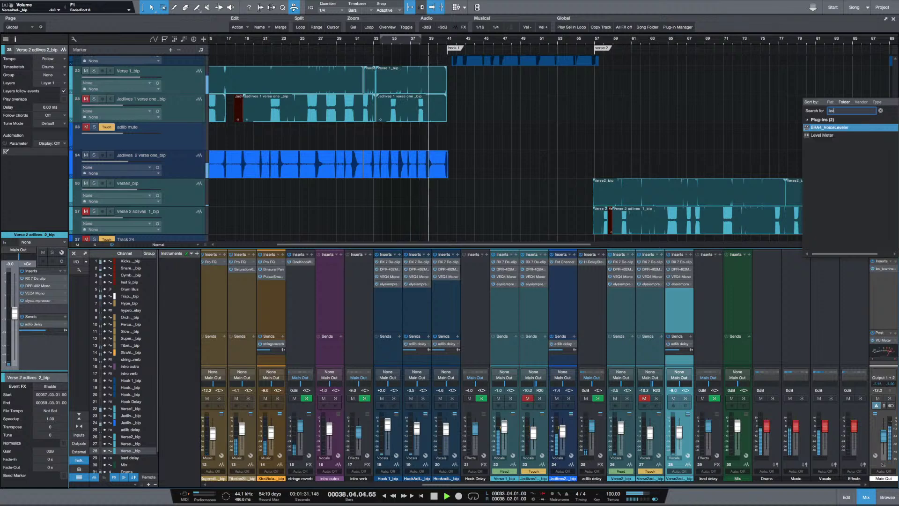
click(822, 135)
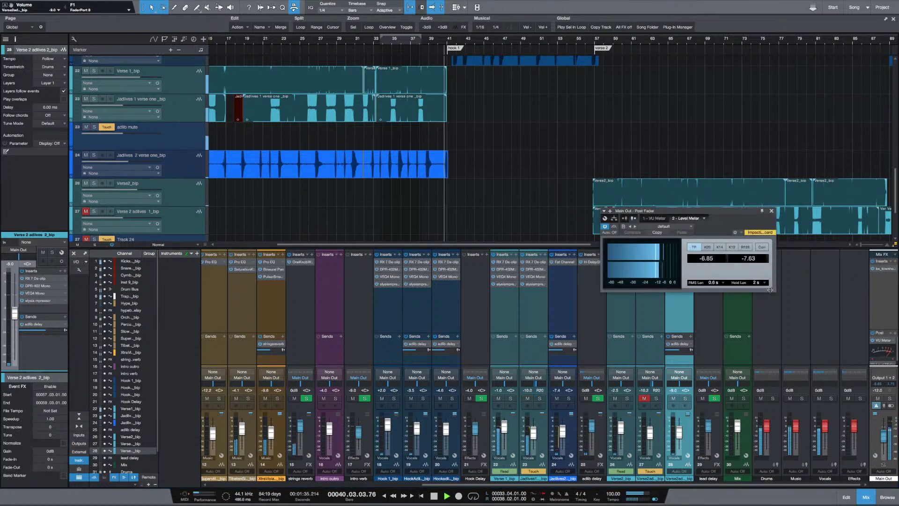
Enlarge the Level Meter into a tall vertical display, monitor the Main Out through playback, and close the meter after stopping
drag(772, 290, 716, 324)
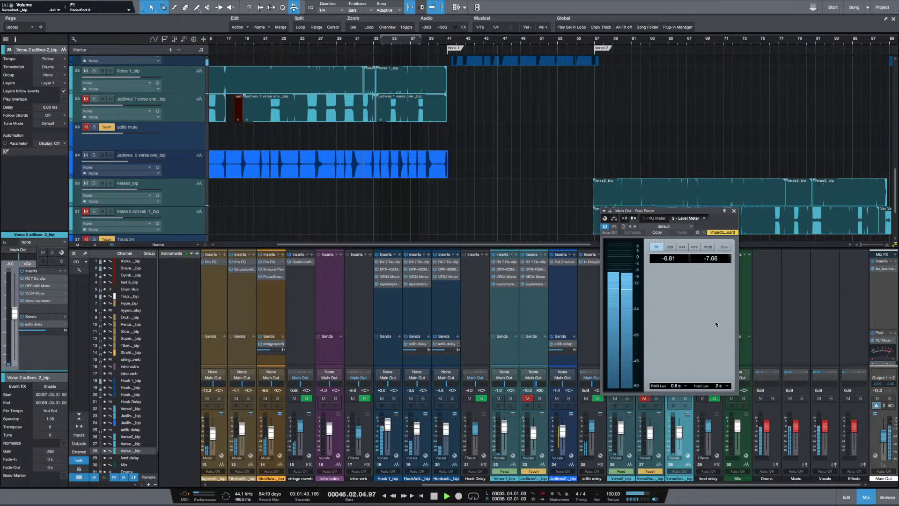
key(space)
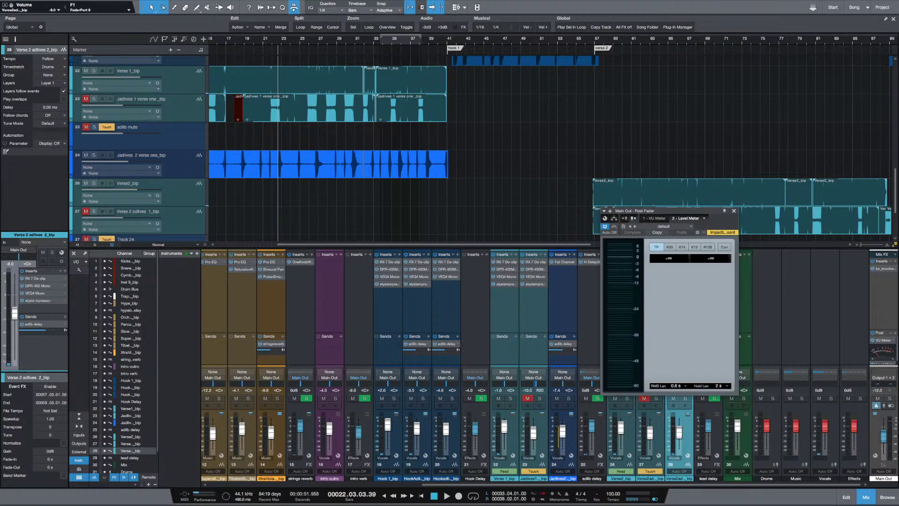
key(Escape)
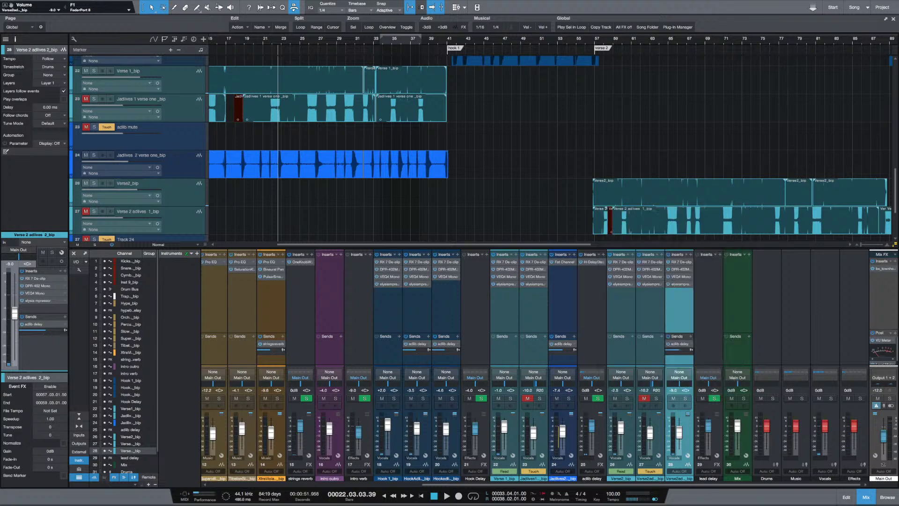